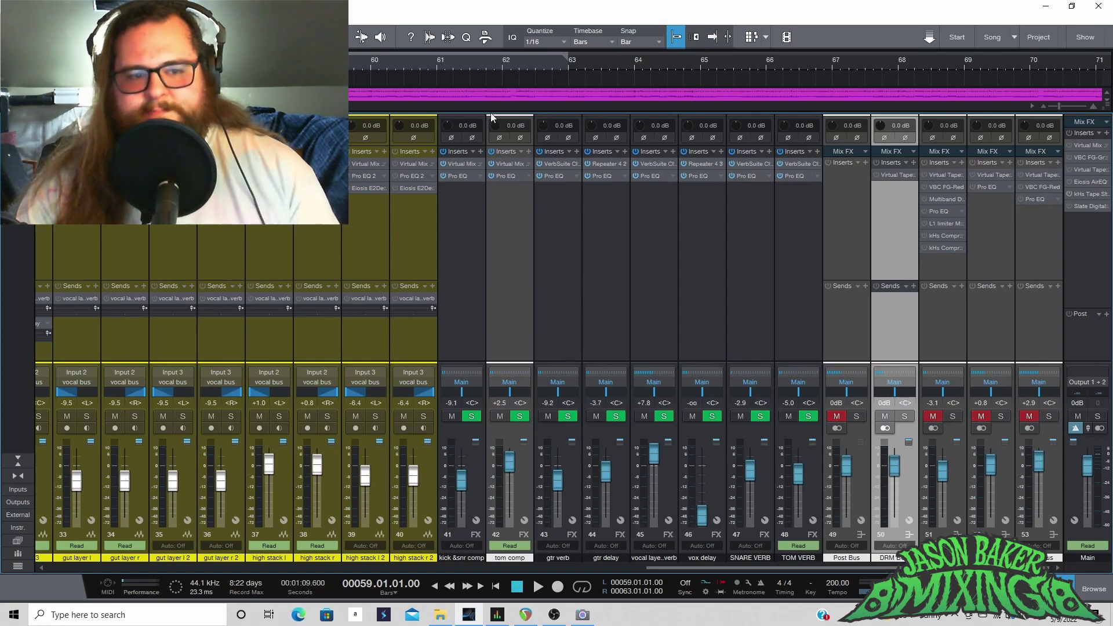
Step: Audition the drum bus on its own briefly, and solo all five bus channels
key("space")
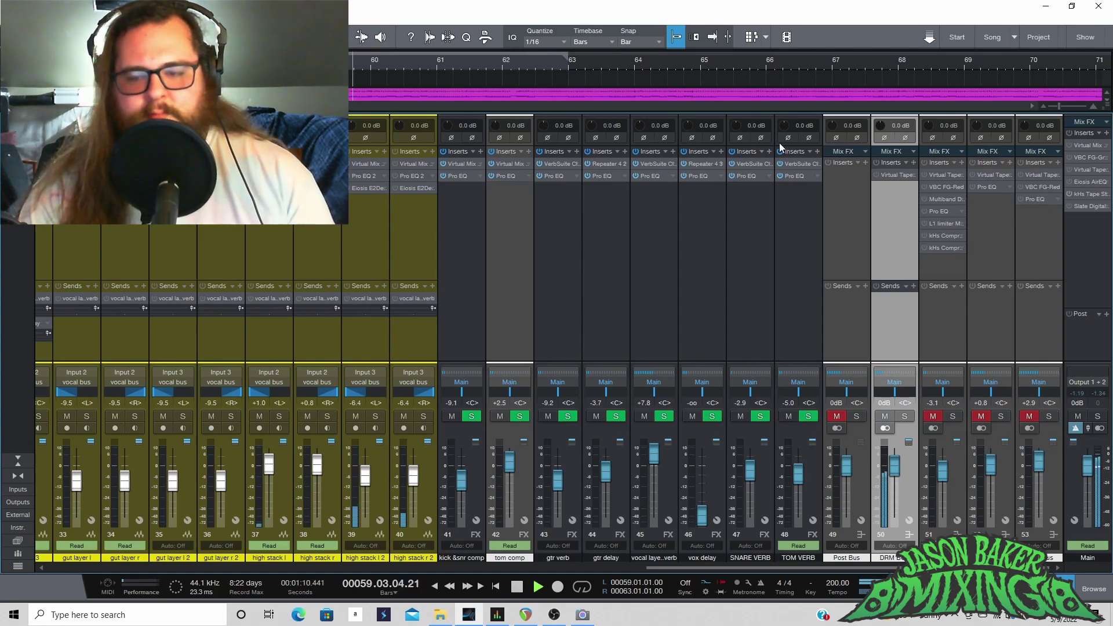
key("space")
left_click(906, 416)
left_click(953, 416)
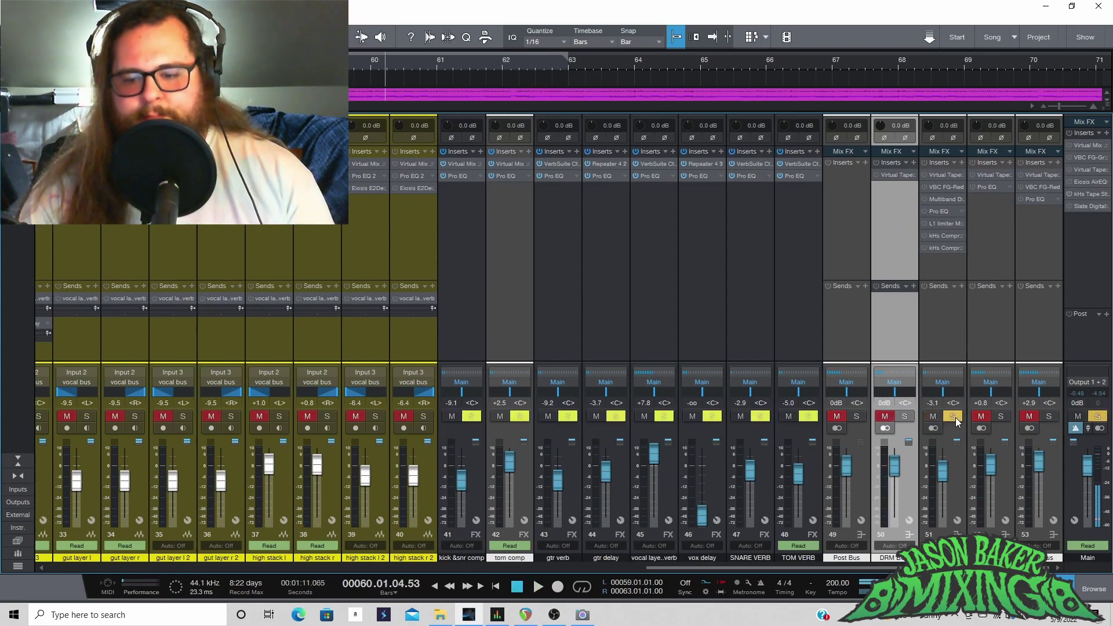
left_click(1048, 416)
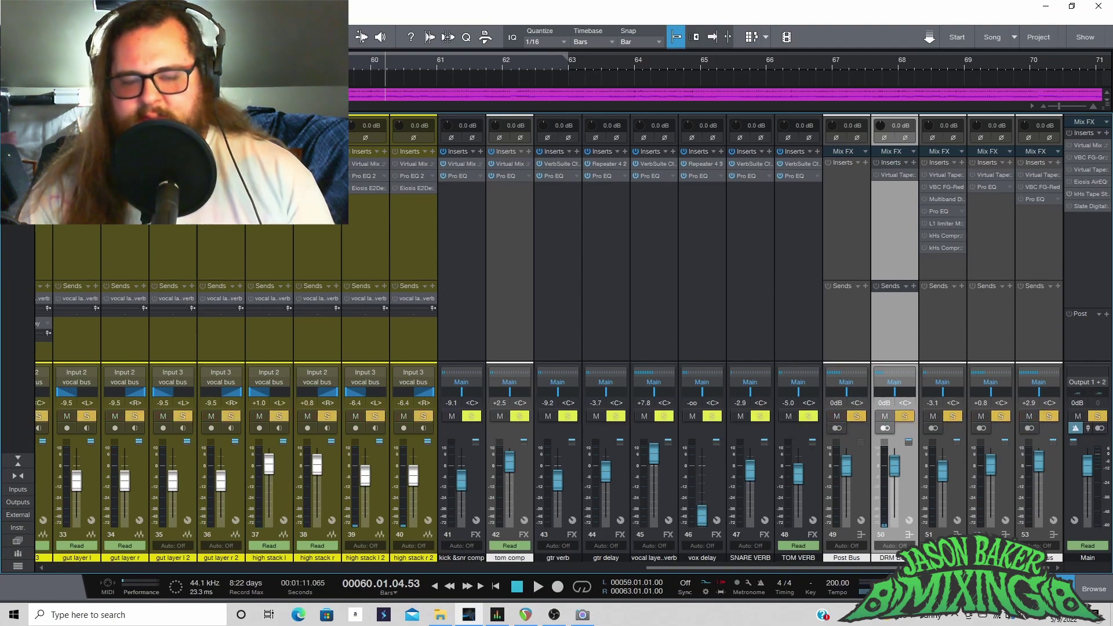
Step: Play the full mix and enable the Virtual Mix Rack insert on the Main output to hear its effect
key("space")
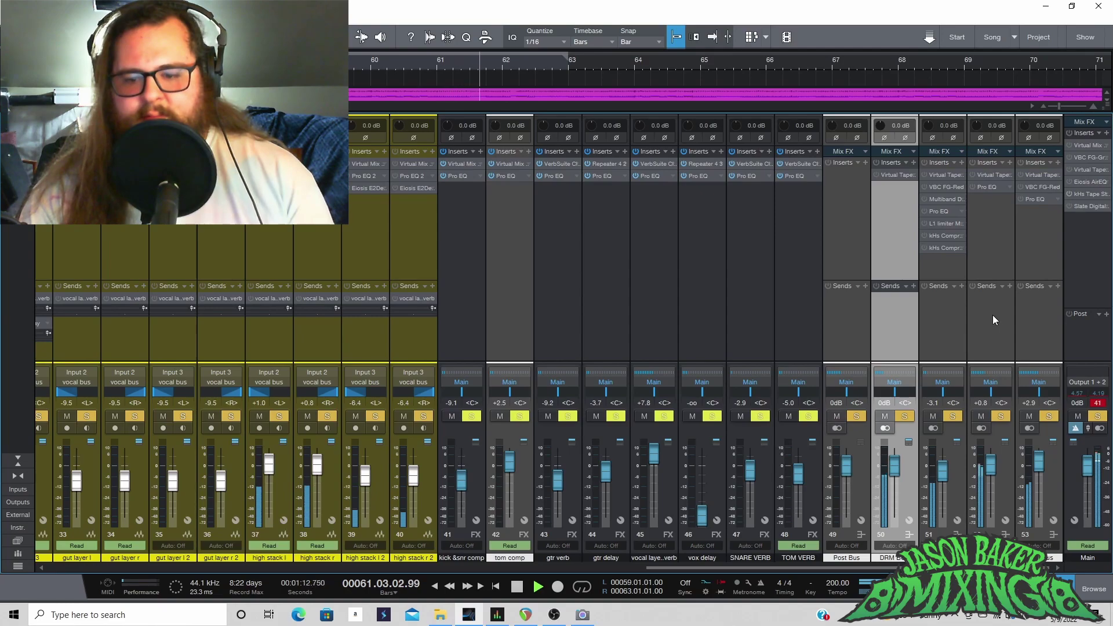
double_click(1085, 145)
key("space")
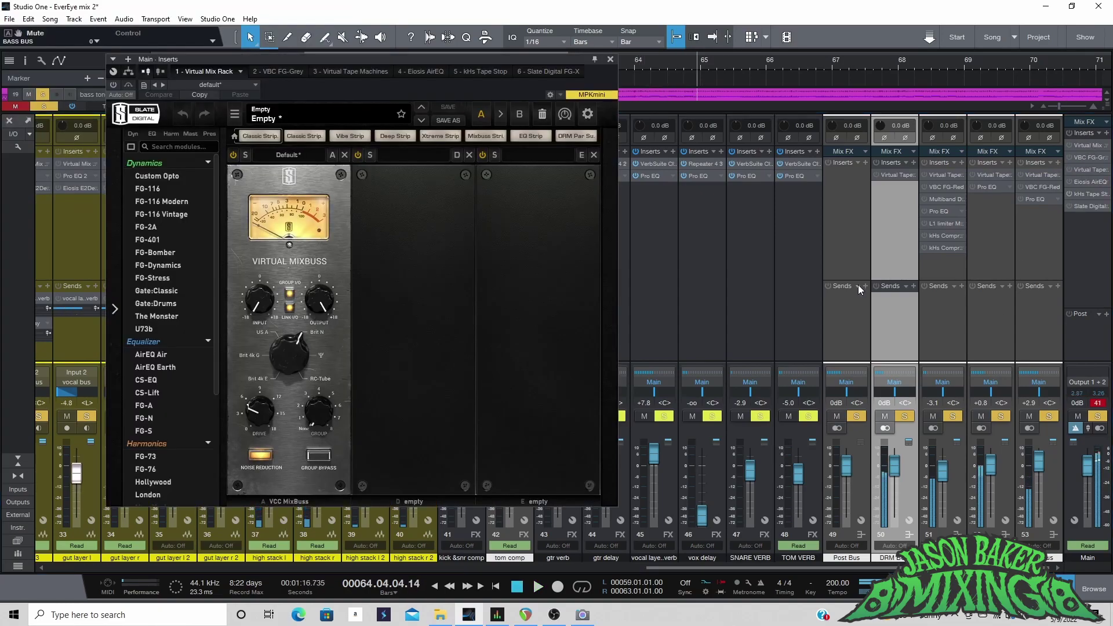
left_click(1068, 145)
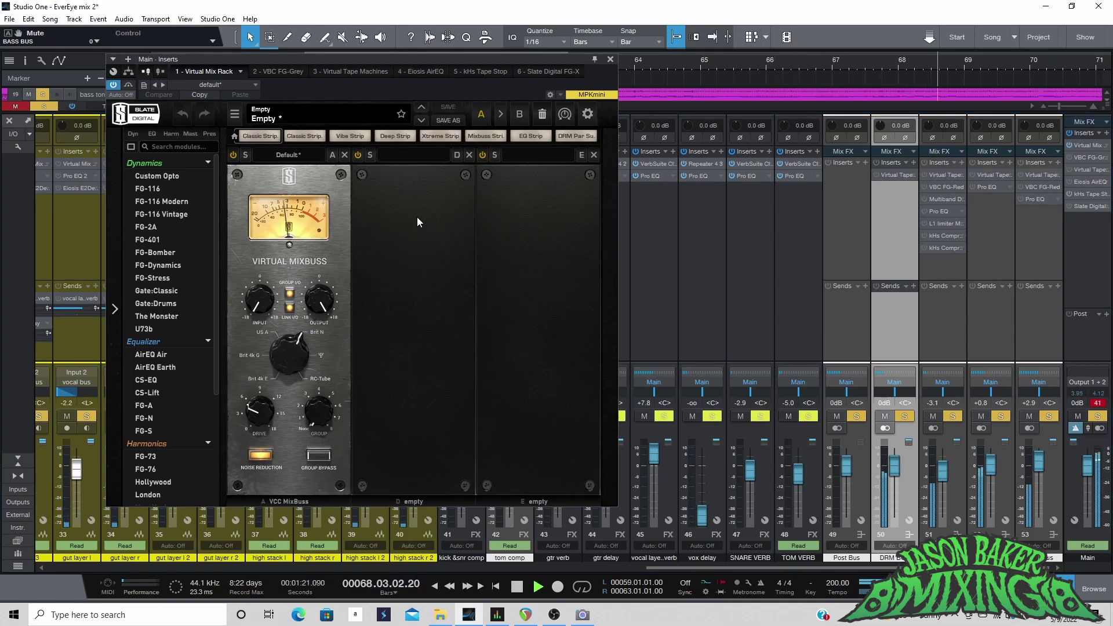
key("space")
Step: Enable the VBC FG-Grey compressor on the Main output and play the mix through it
left_click(1093, 157)
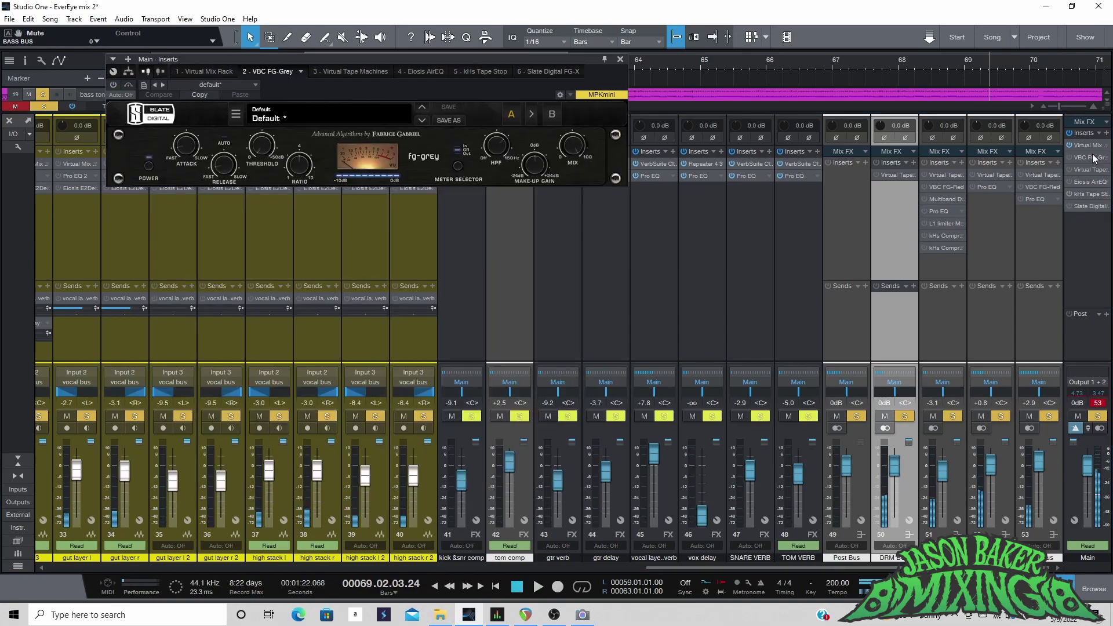
left_click(113, 85)
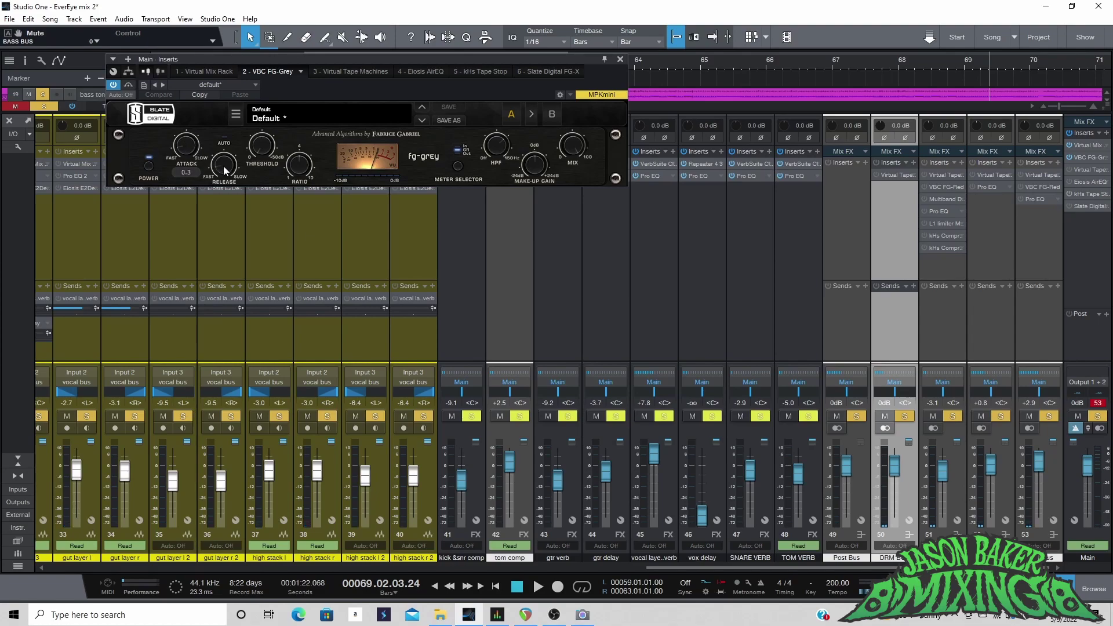
mouse_move(269, 151)
mouse_move(501, 150)
mouse_move(542, 170)
key("space")
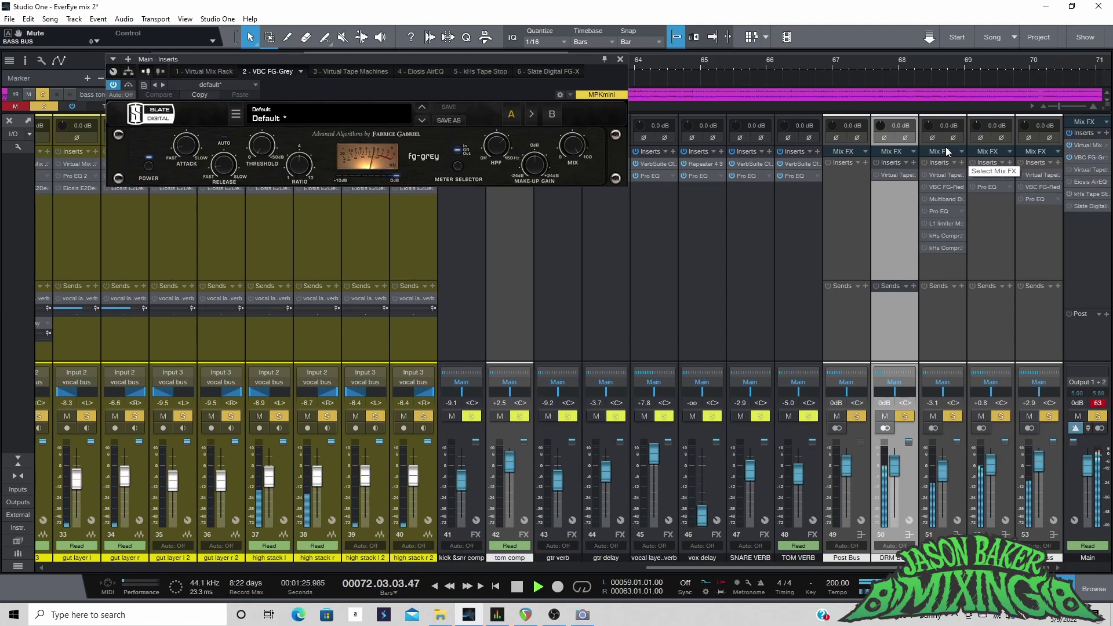
key("space")
Step: Move the plug-in window clear of the timeline and replay the mix from about bar 57
left_click_drag(384, 58, 441, 155)
left_click(203, 65)
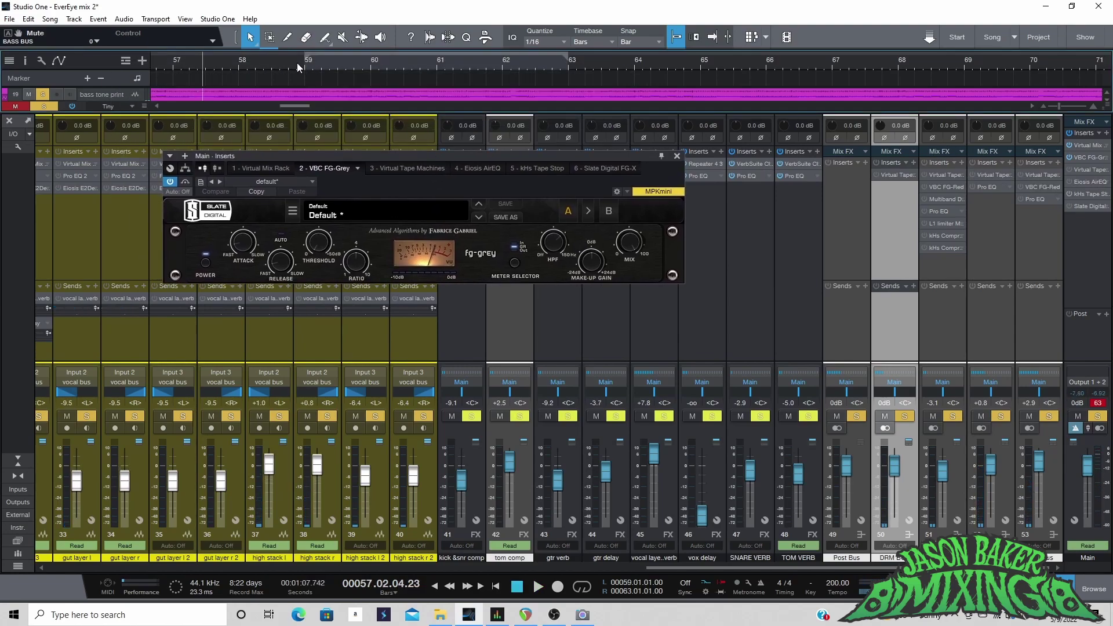
key("space")
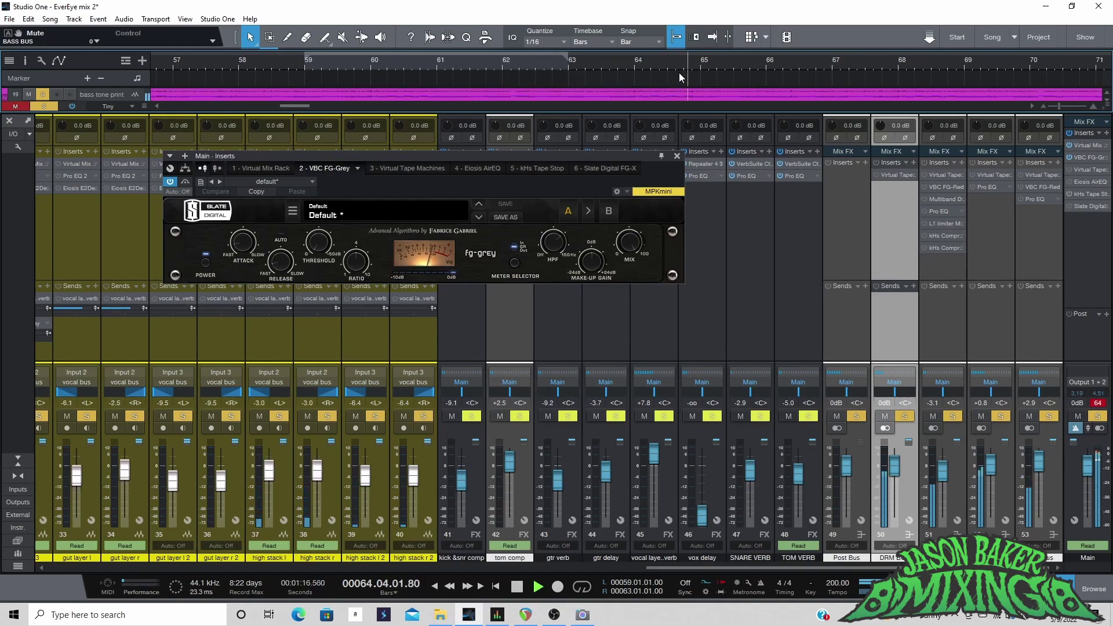
key("space")
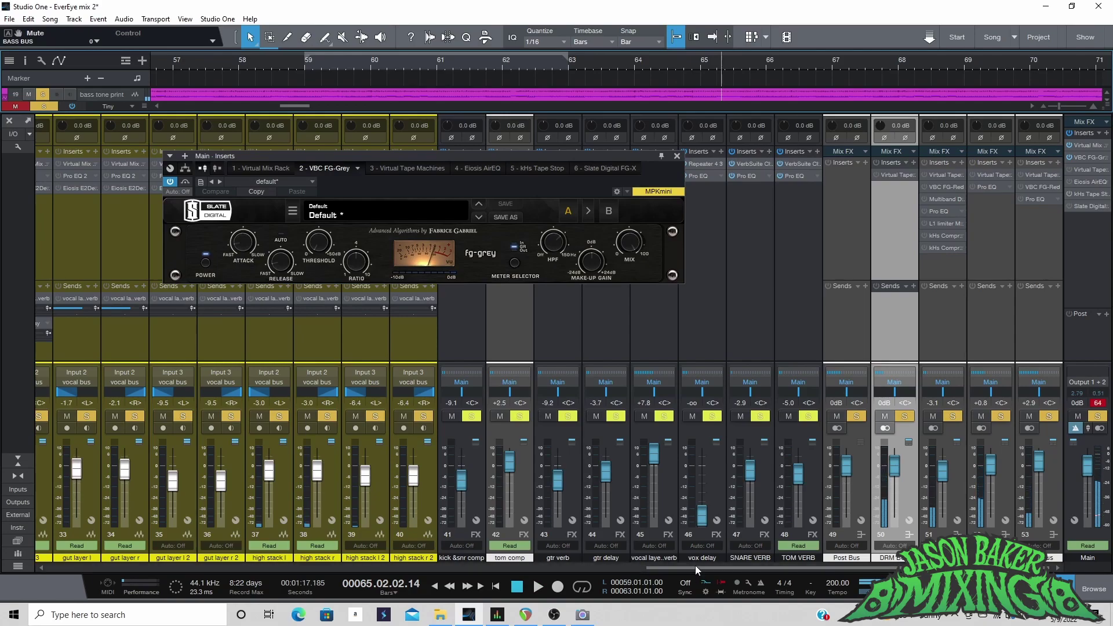
Step: Enable the Virtual Tape Machines insert on the Main output and play the mix through it
left_click(1079, 171)
left_click(171, 182)
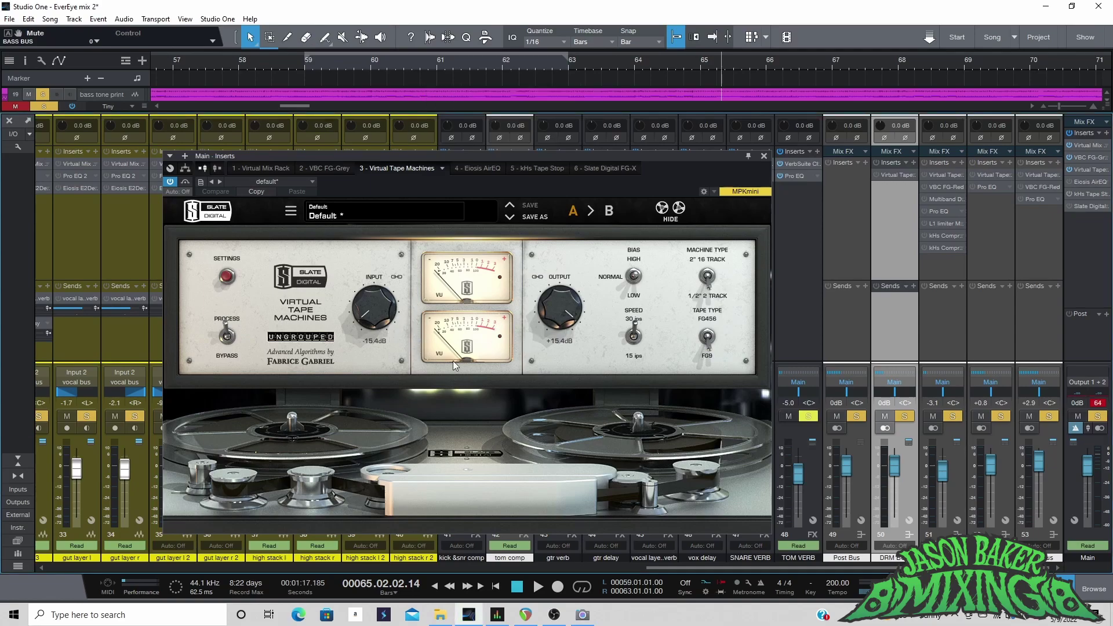
key("space")
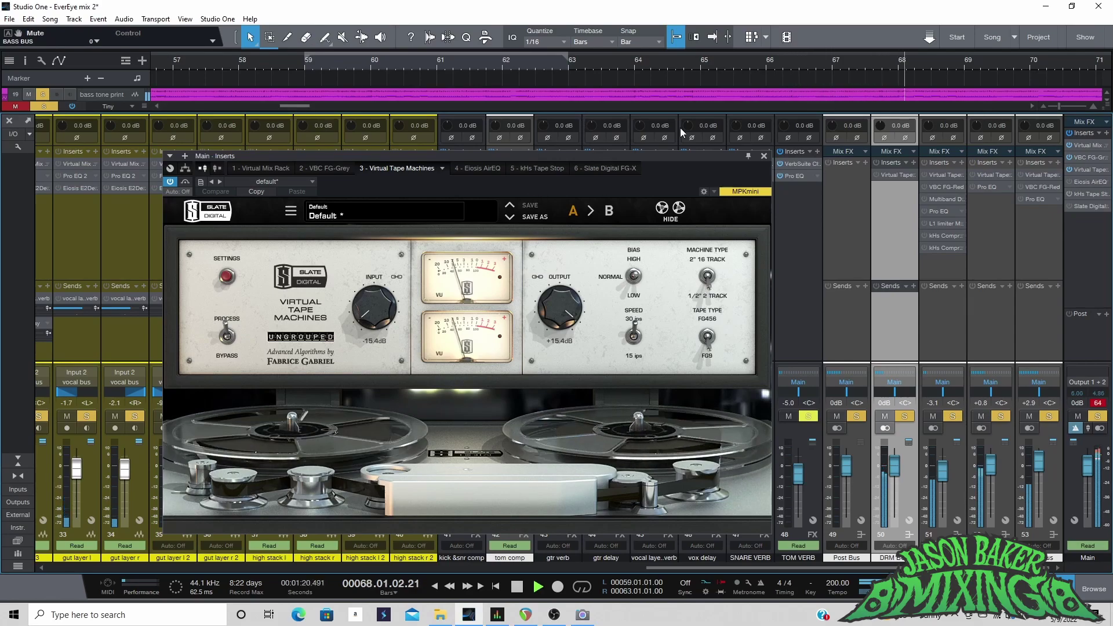
key("space")
Step: Enable Eiosis AirEQ and Slate Digital FG-X on the Main output, checking the kHs Tape Stop insert between them
left_click(1089, 182)
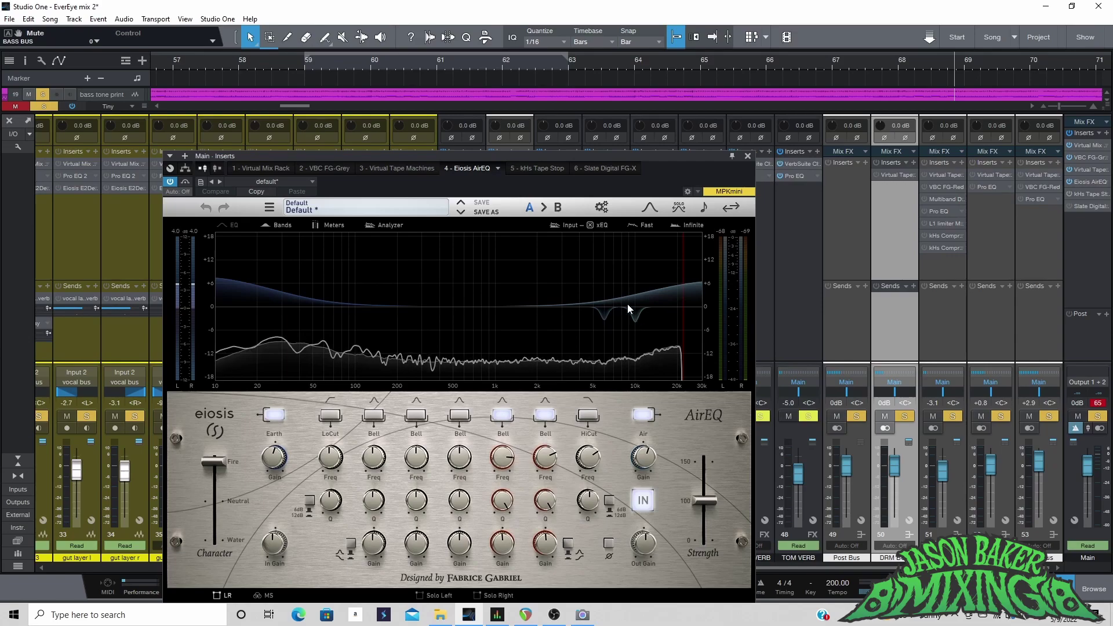
left_click(1086, 195)
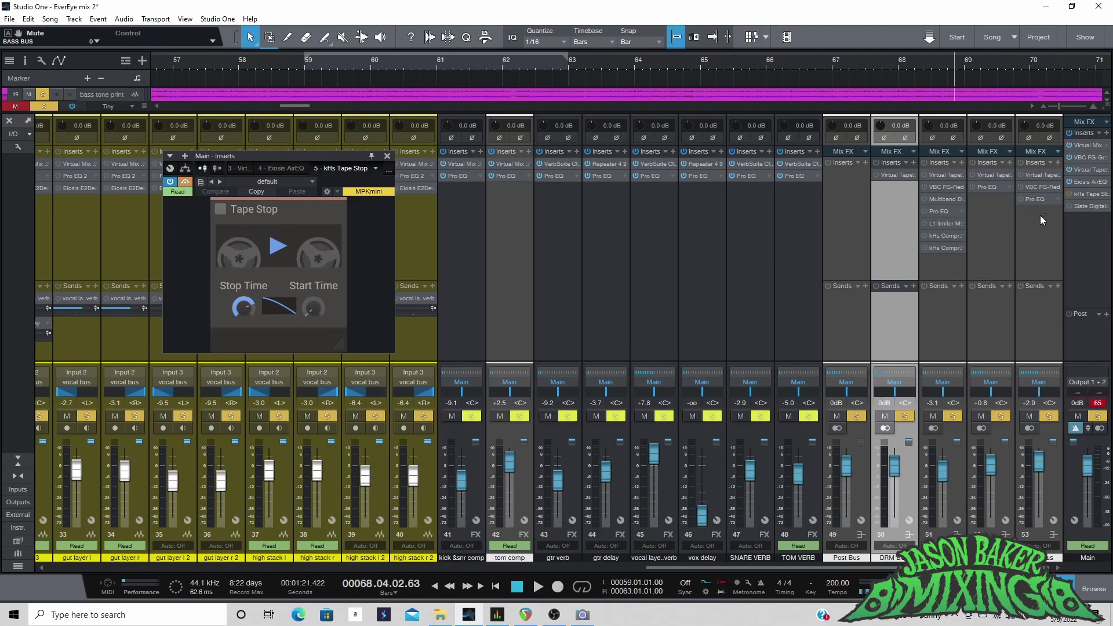
left_click(1088, 207)
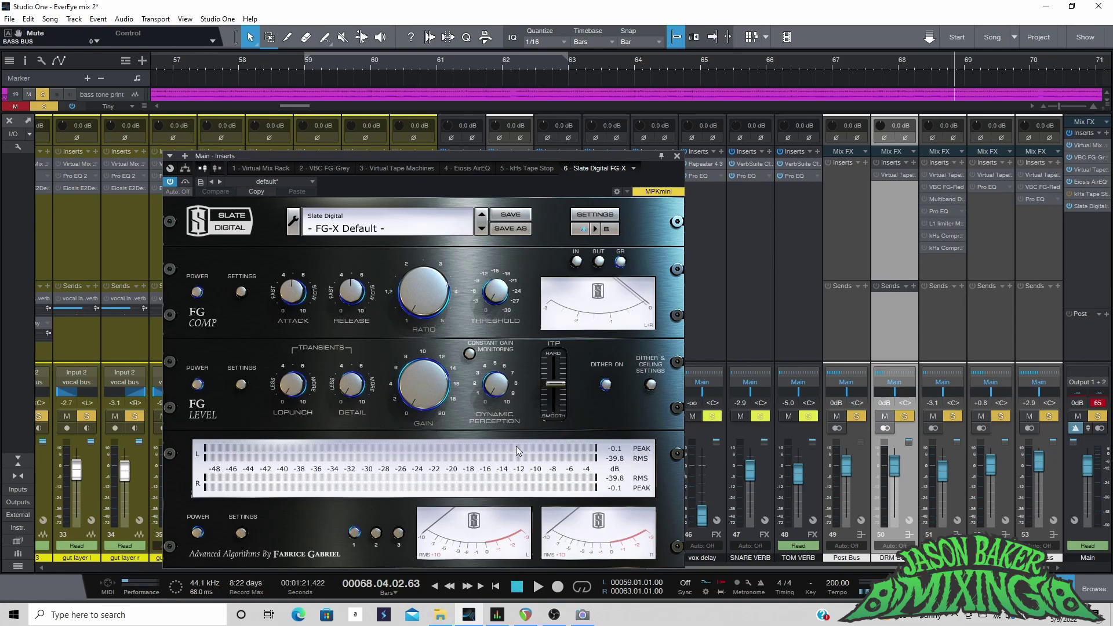
Step: Switch off the FG Comp section in FG-X, and play the mix with the Main clip indicator cleared
left_click(196, 292)
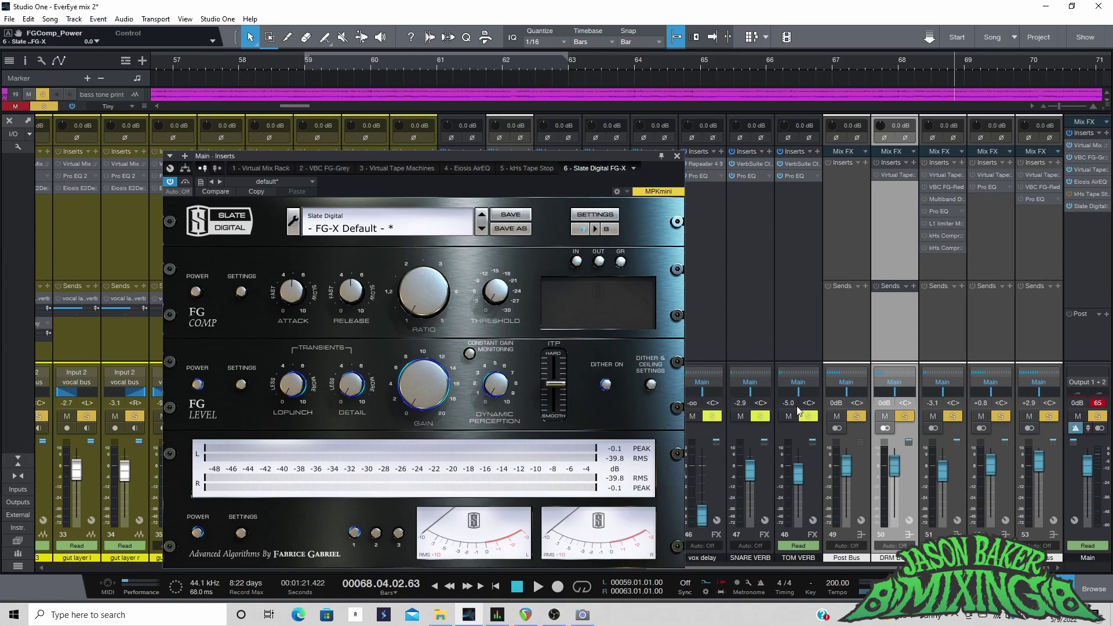
left_click(1100, 404)
key("space")
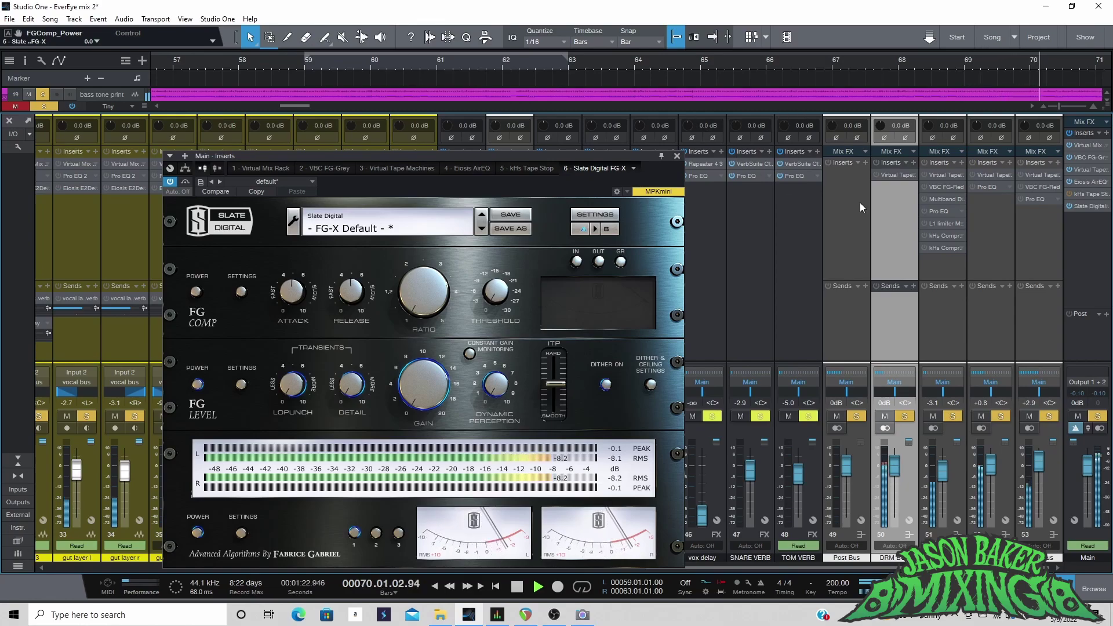
key("space")
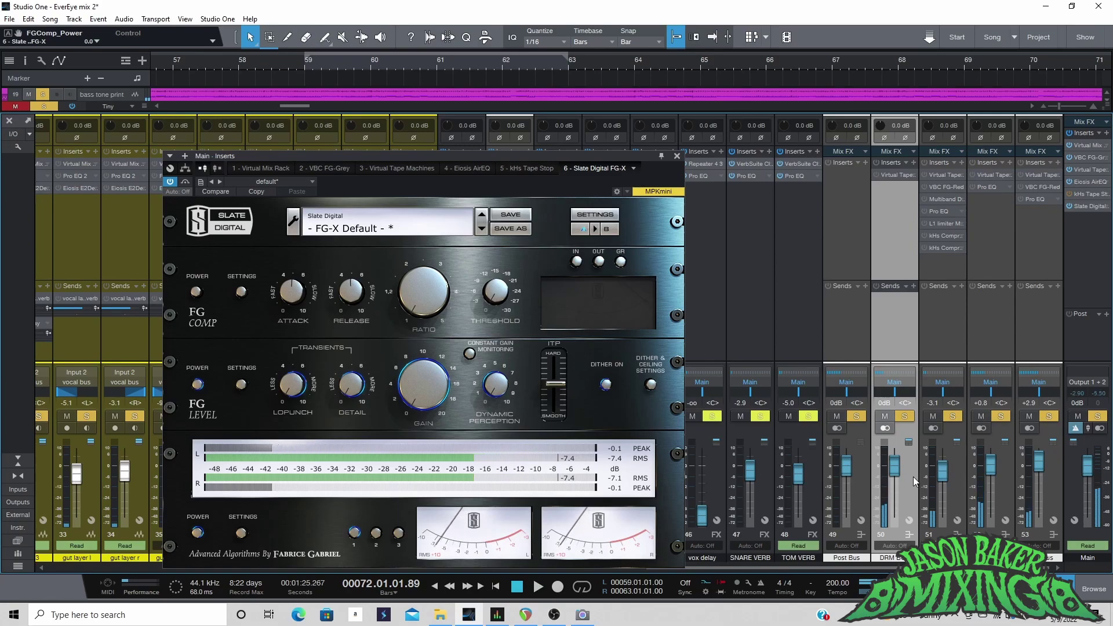
Step: Enable the inserts on DRM BUS and the three buses after it, viewing their Virtual Tape Machines, and close the plug-in window
left_click(889, 172)
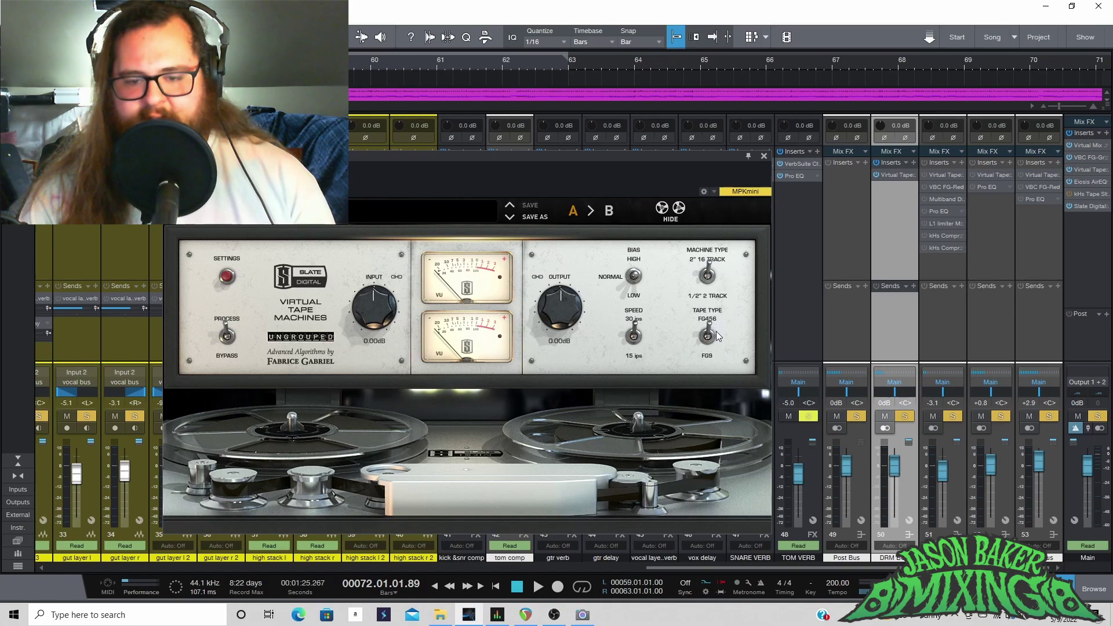
left_click(947, 178)
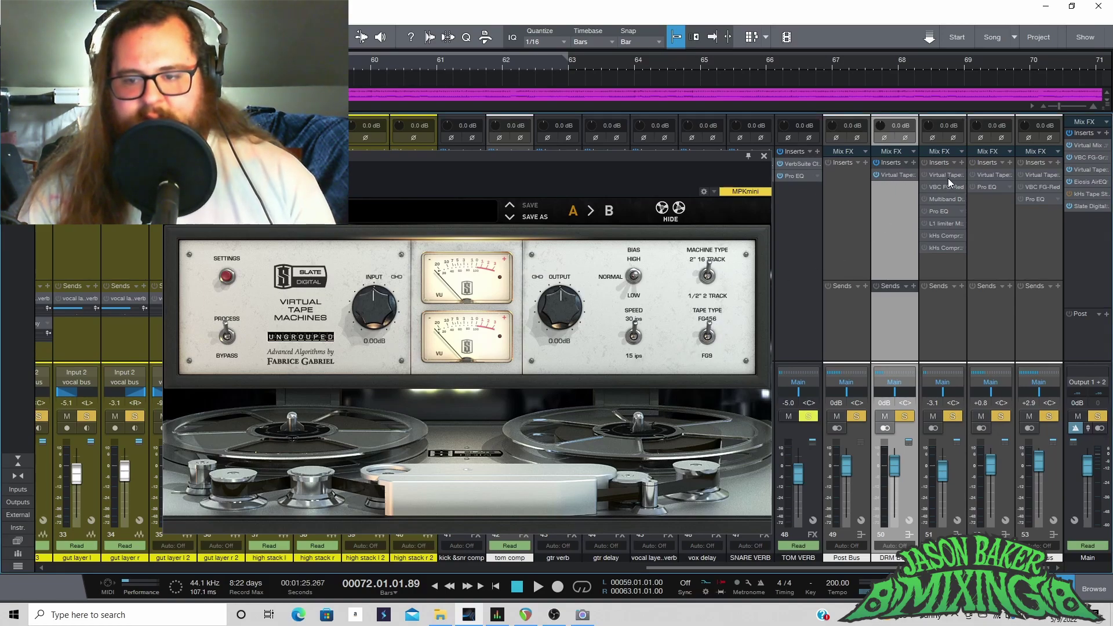
left_click(980, 175)
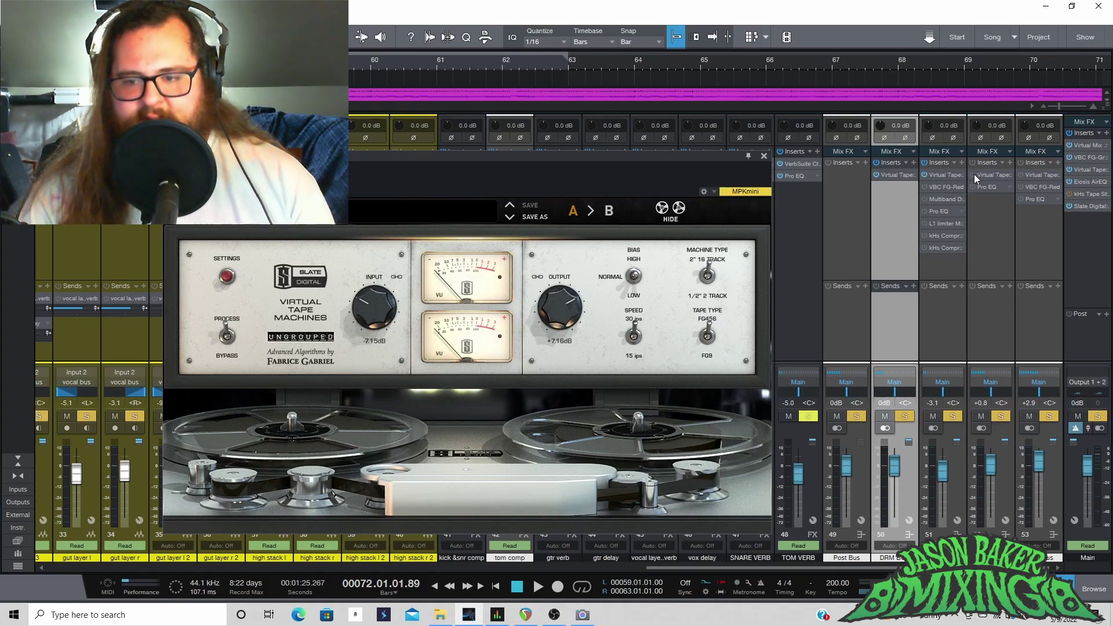
left_click(1025, 176)
left_click(1034, 177)
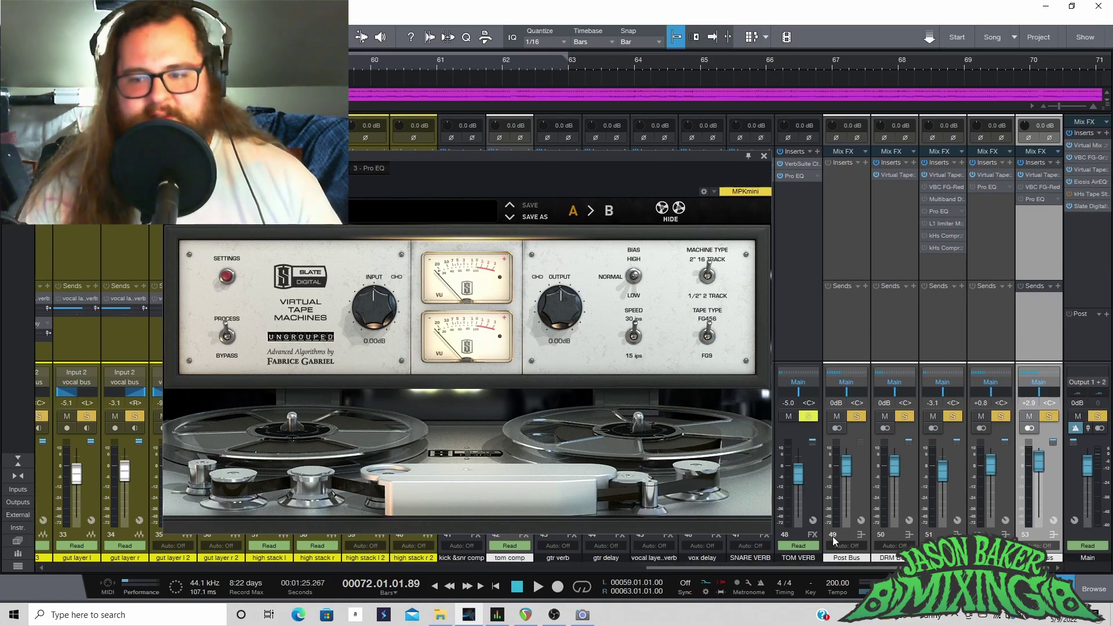
left_click(764, 156)
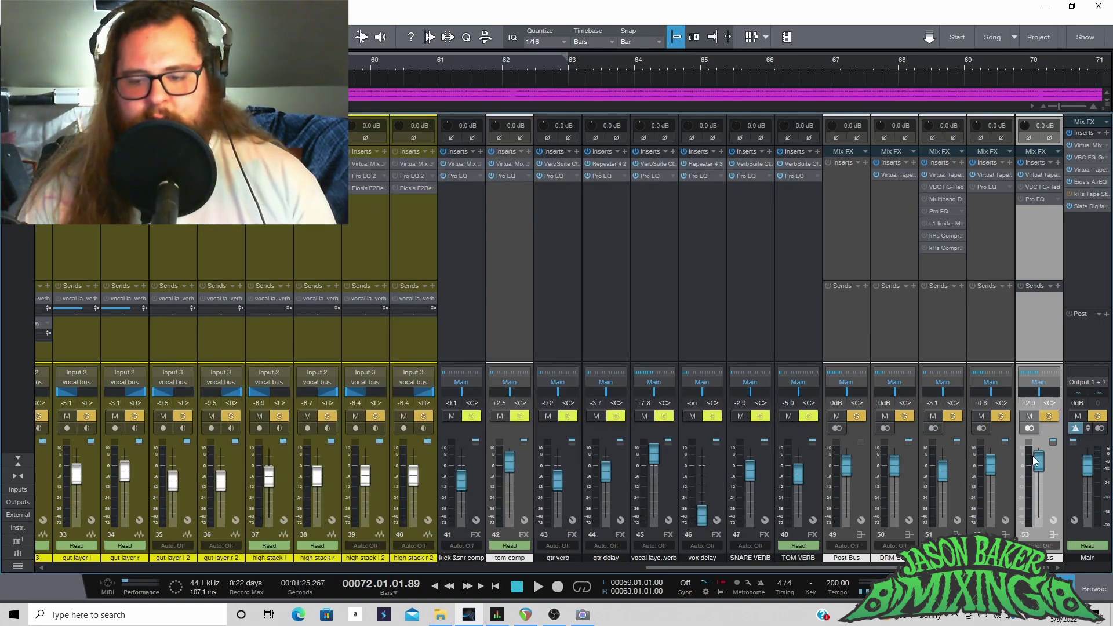
Step: Clear the solo on every bus except DRM BUS and bring the individual drum channels into view
left_click(1048, 416)
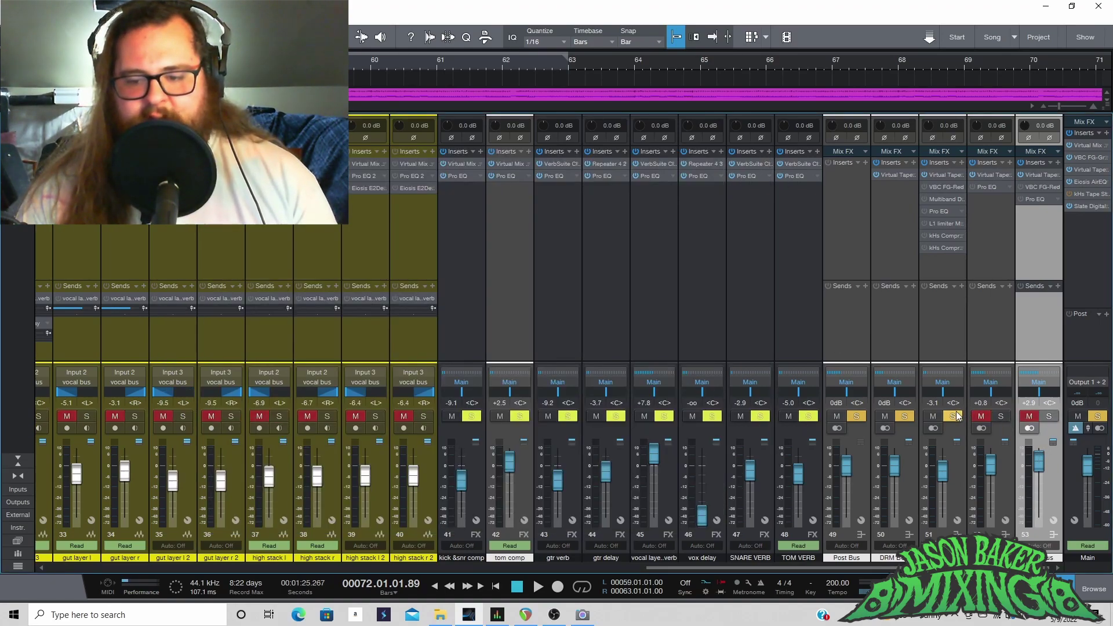
left_click(905, 417)
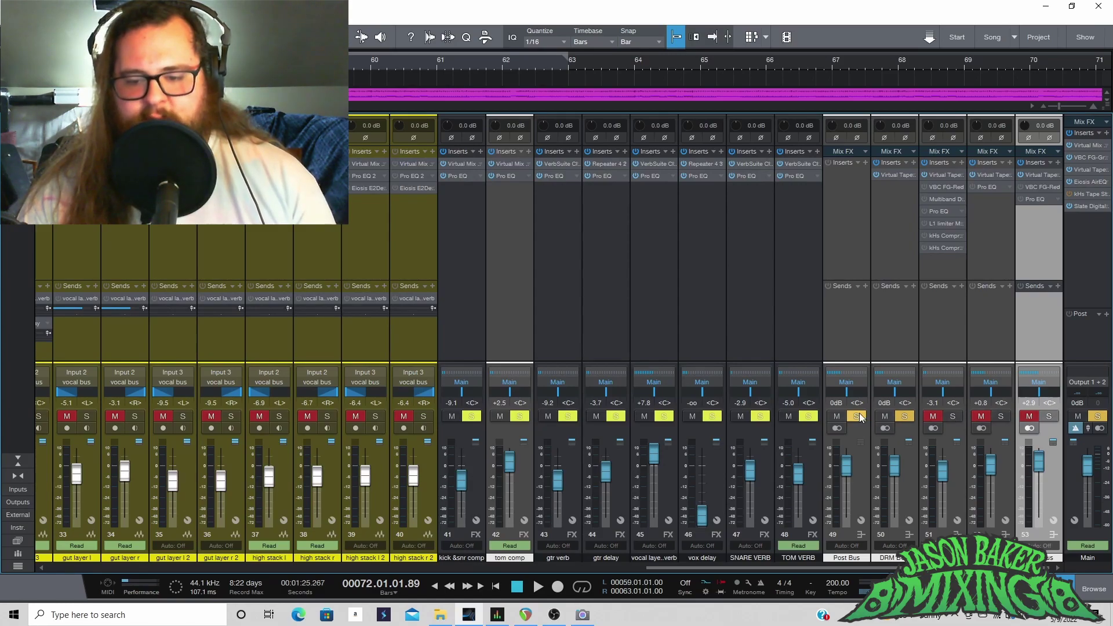
left_click_drag(1014, 567, 503, 567)
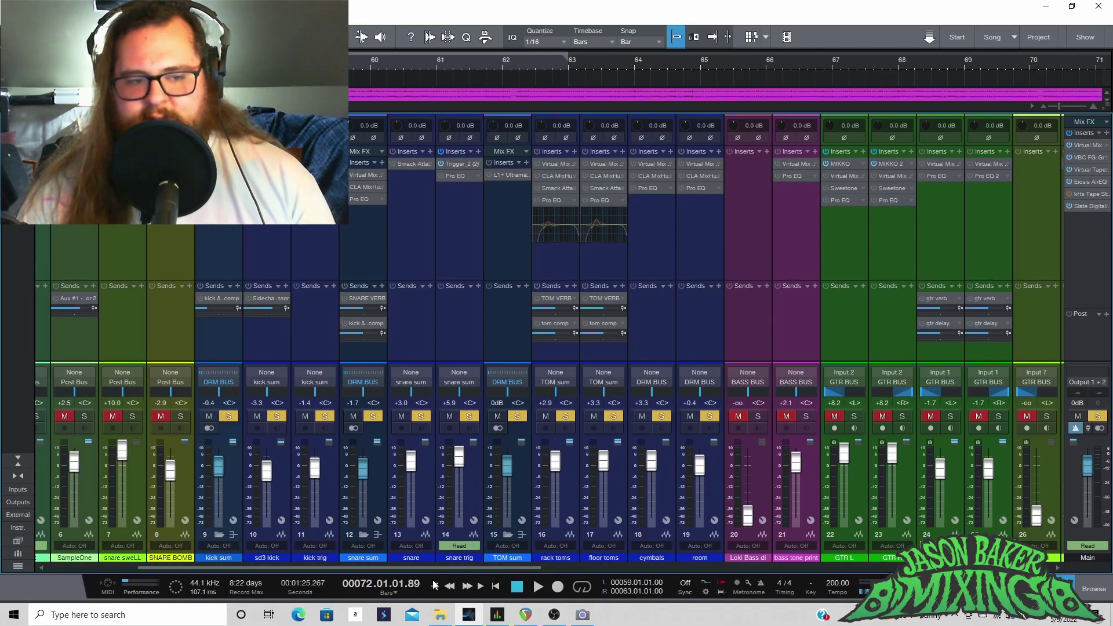
left_click_drag(461, 567, 395, 591)
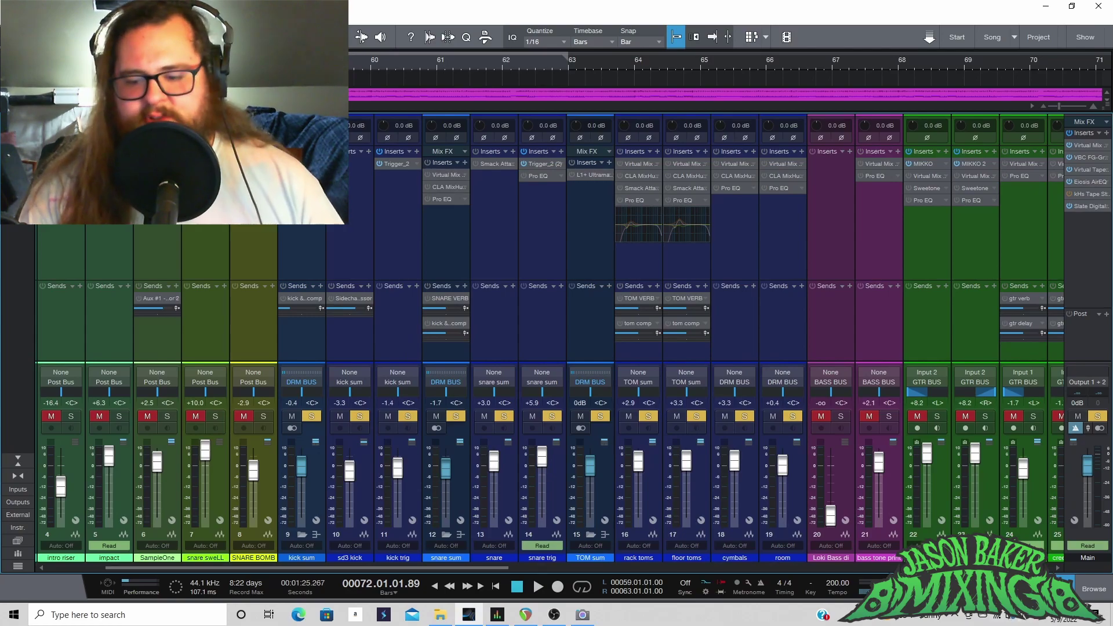
Step: Switch to the EverEye tracking session song and solo its drum bus
left_click(1014, 37)
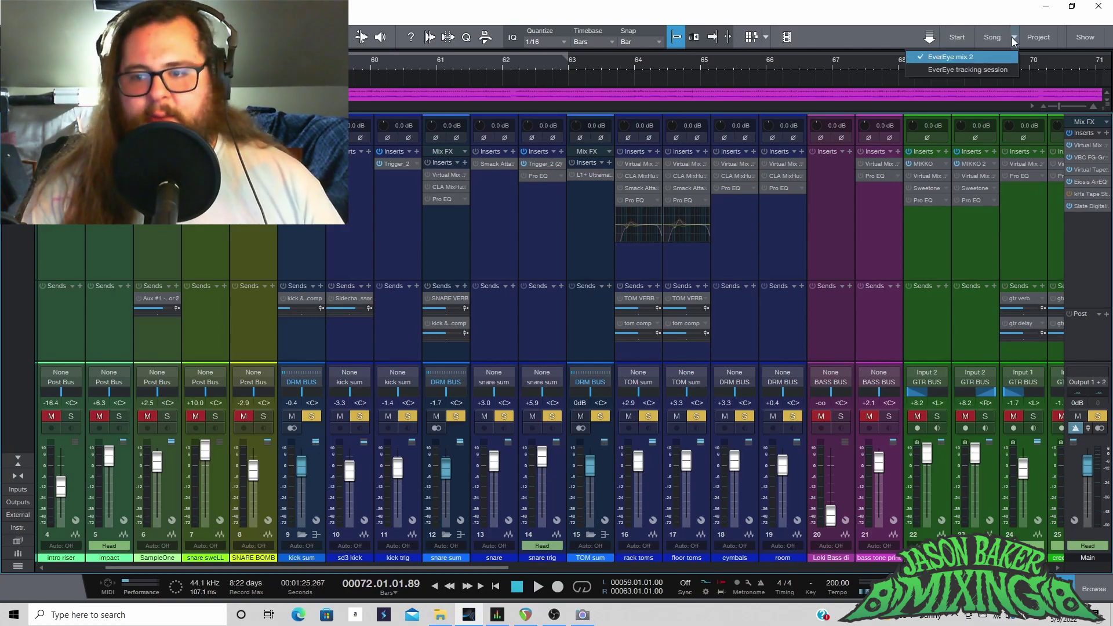
left_click(972, 72)
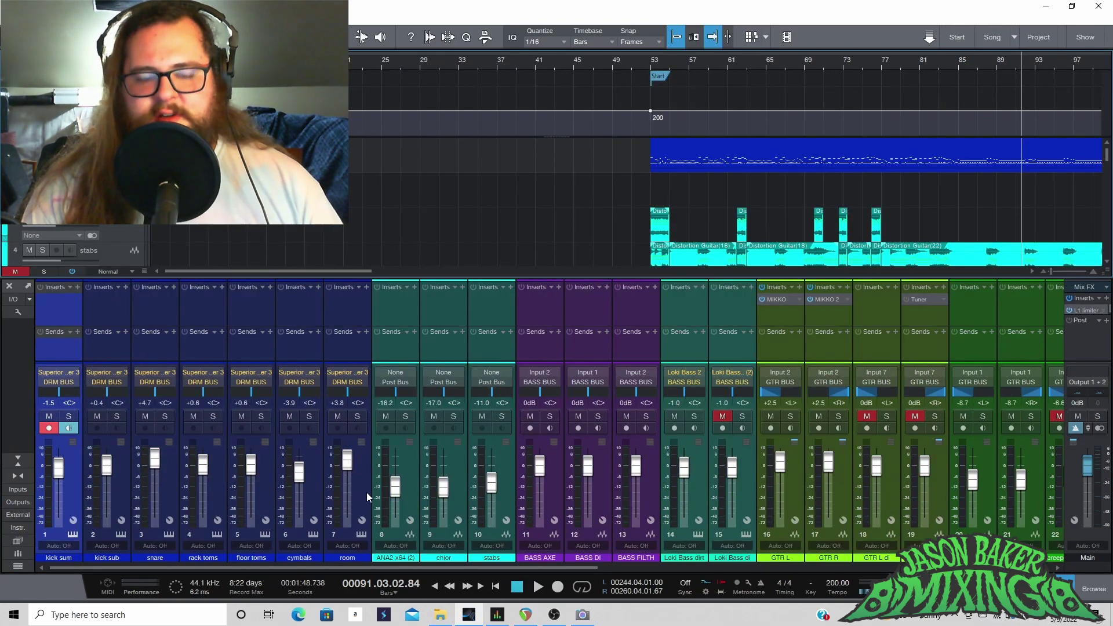
left_click_drag(419, 569, 318, 621)
left_click(856, 416)
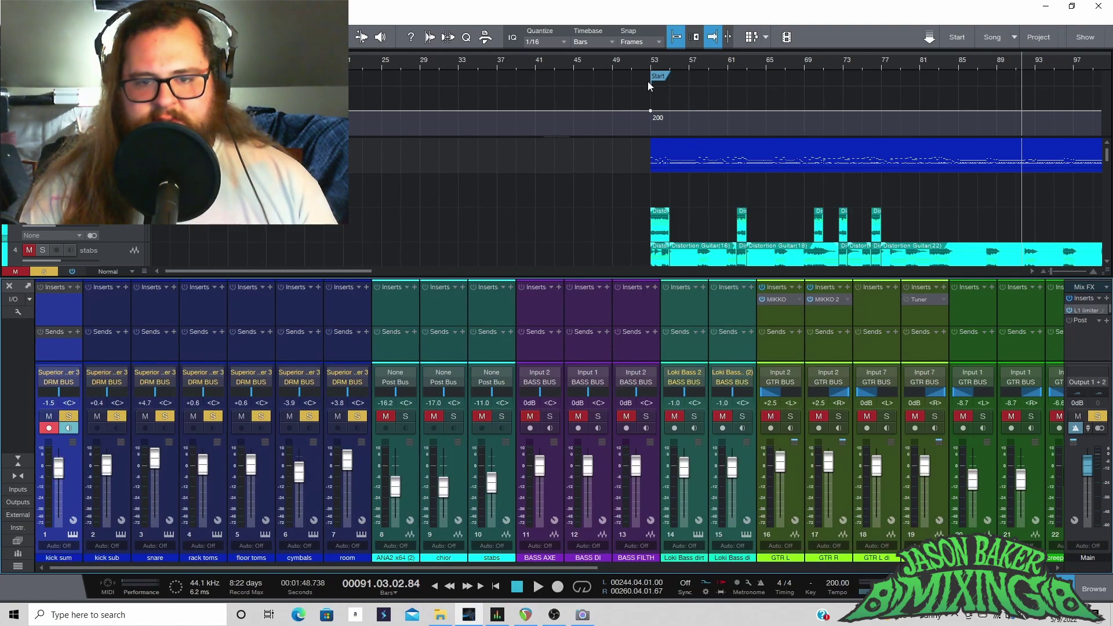
Step: Play the unprocessed drums from the Start marker at bar 53 for a few bars and stop playback
left_click(645, 61)
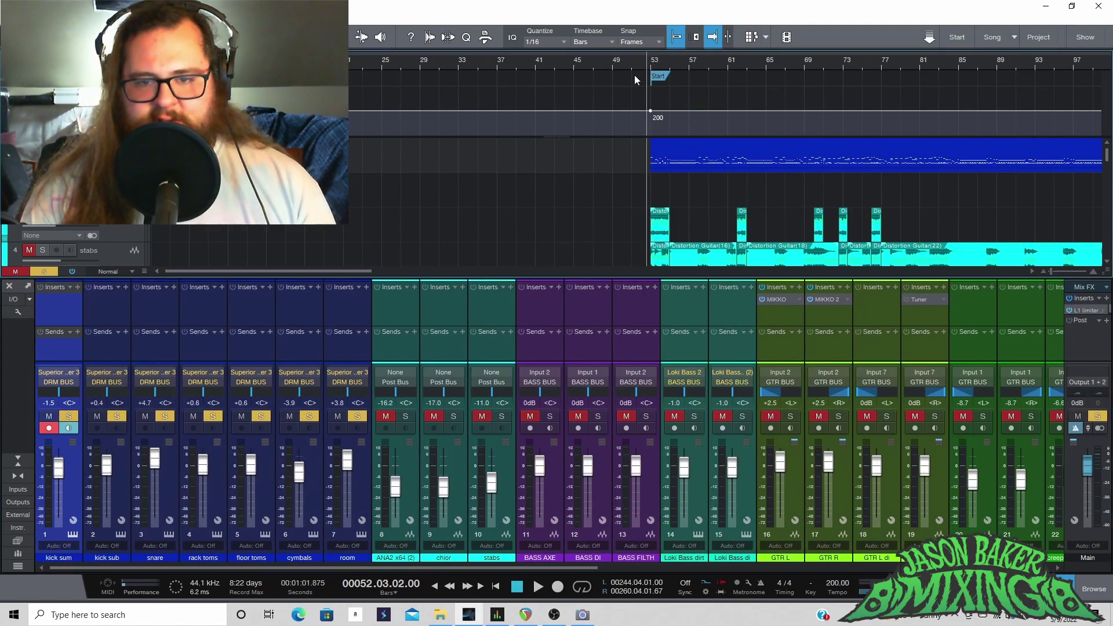
left_click(652, 64)
key("space")
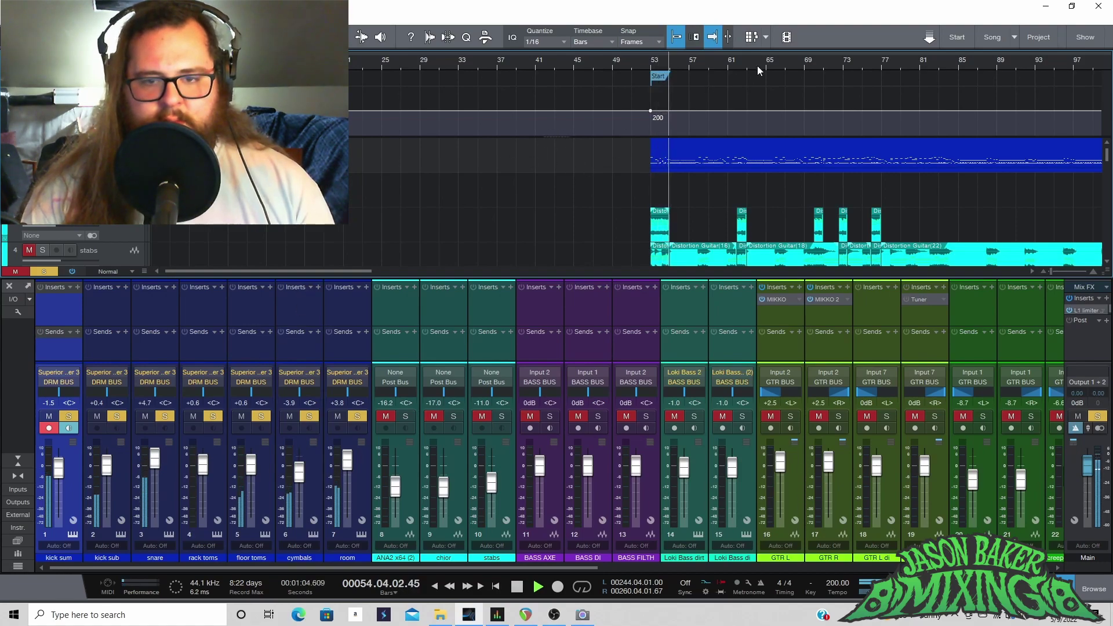
key("z")
key("space")
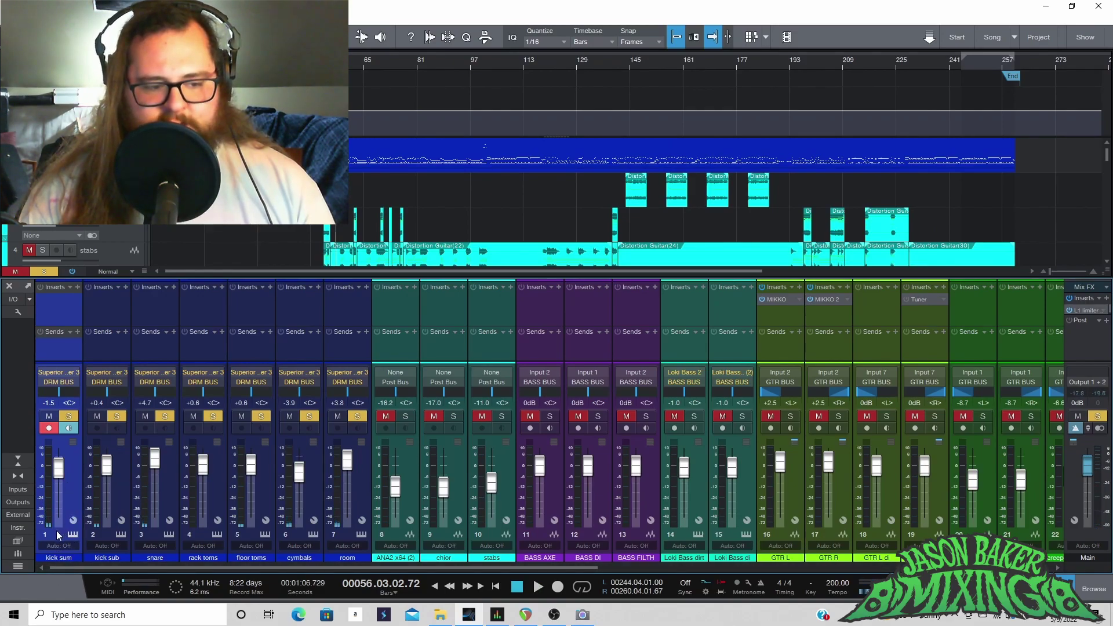
Step: Select the drum channels one at a time in the mixer, from kick sub through room, and return to rack toms
left_click(120, 491)
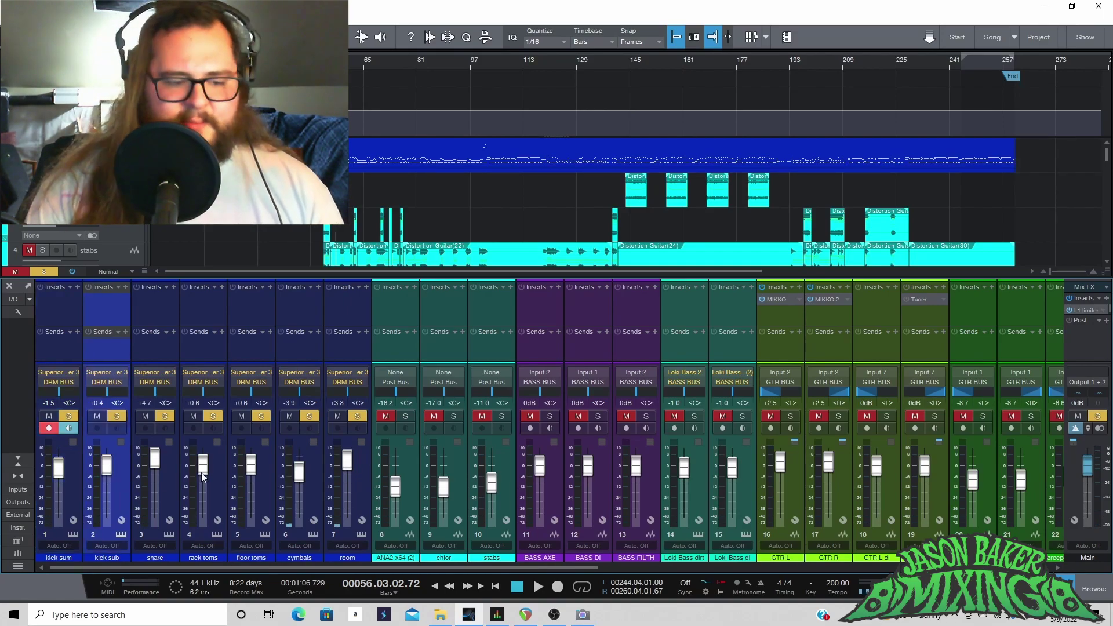
left_click(176, 495)
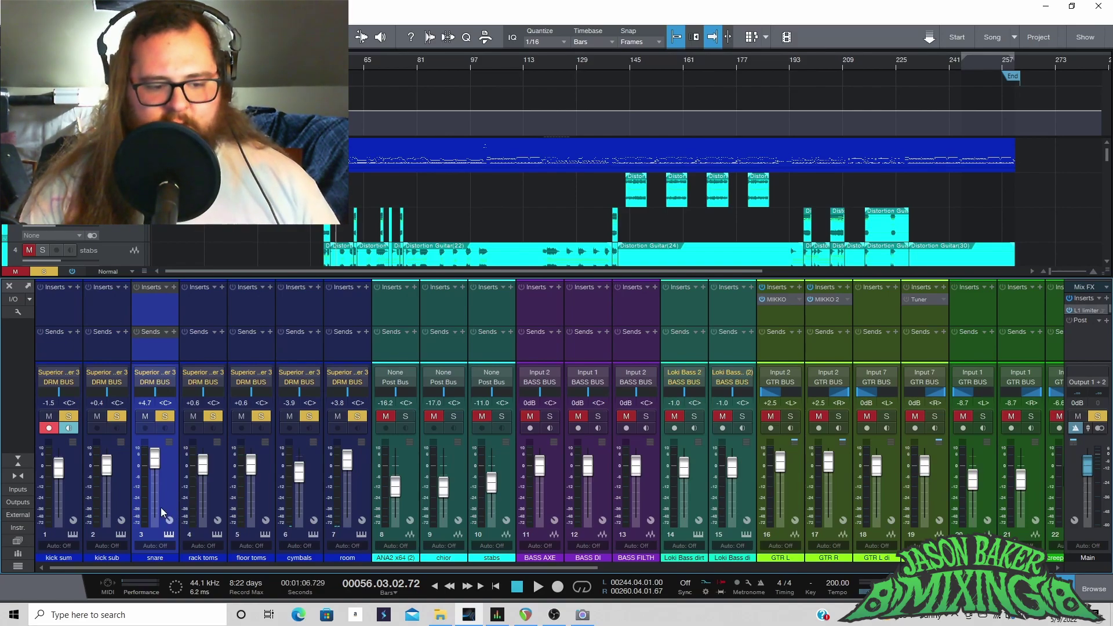
left_click(218, 482)
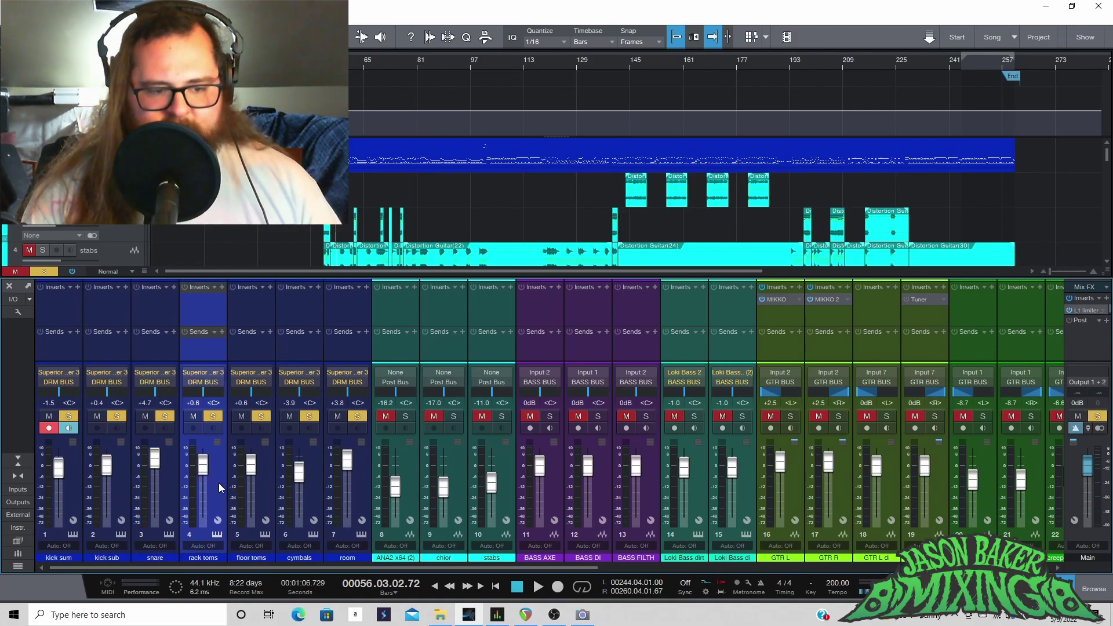
left_click(264, 490)
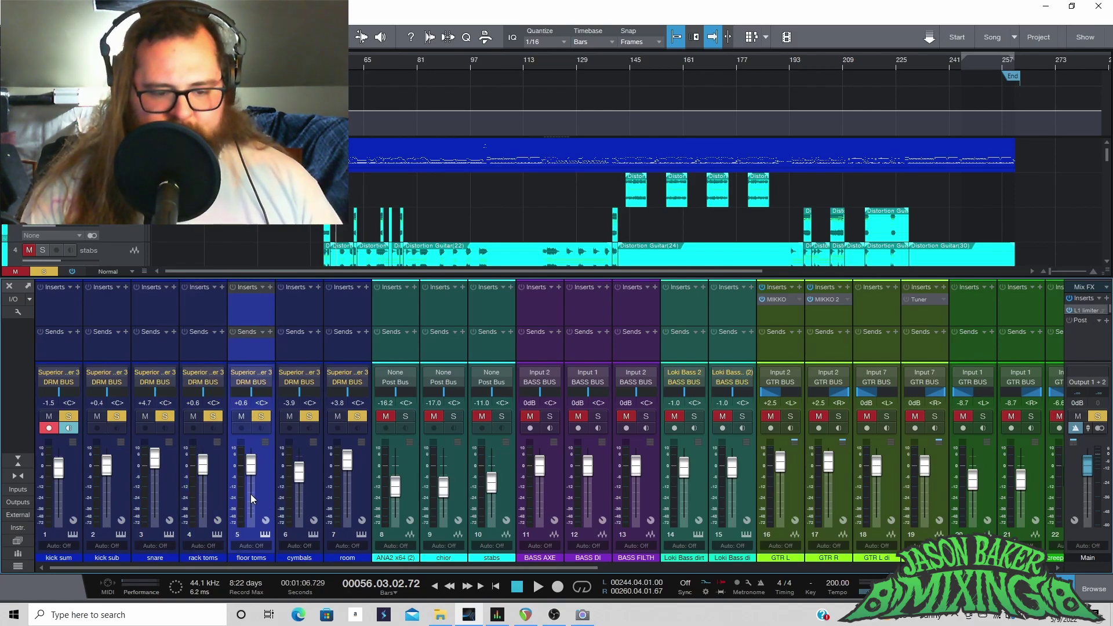
left_click(311, 486)
left_click(365, 484)
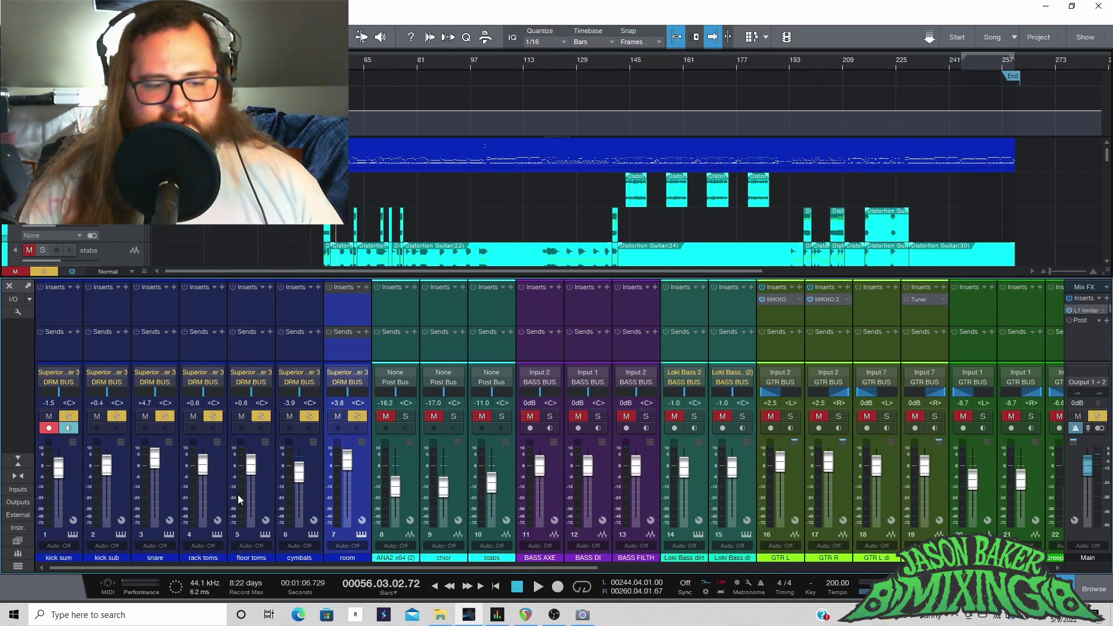
left_click(221, 489)
left_click(262, 490)
left_click(220, 495)
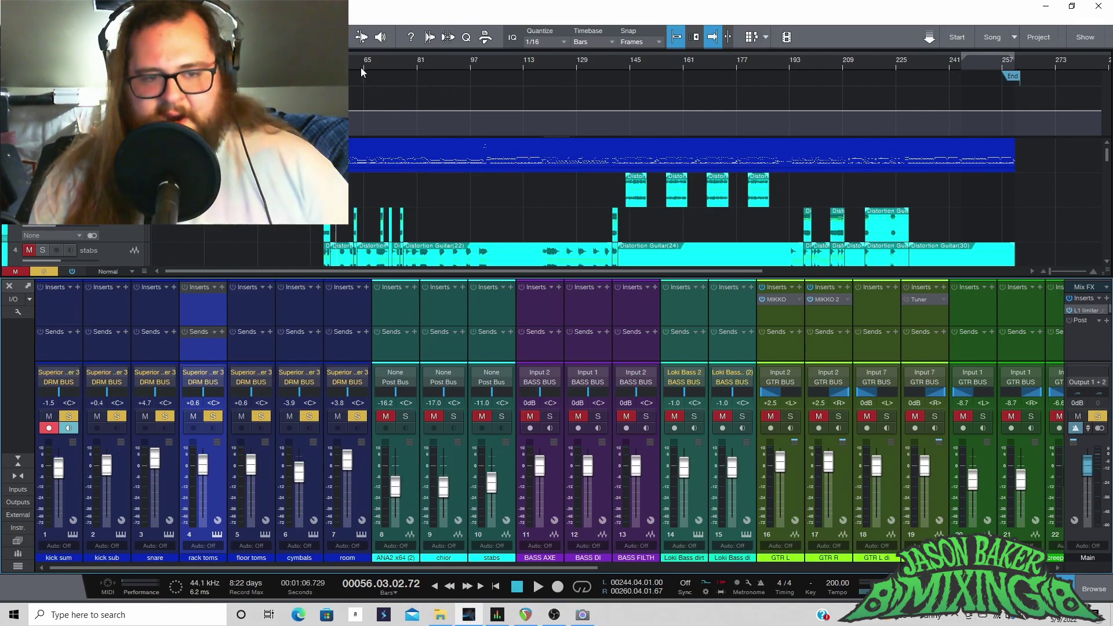
Step: Open Superior Drummer 3 from the drum track, audition Kick 1 and view its alternative kick drums without replacing it
scroll(360, 67, "up", 3)
scroll(360, 68, "up", 2)
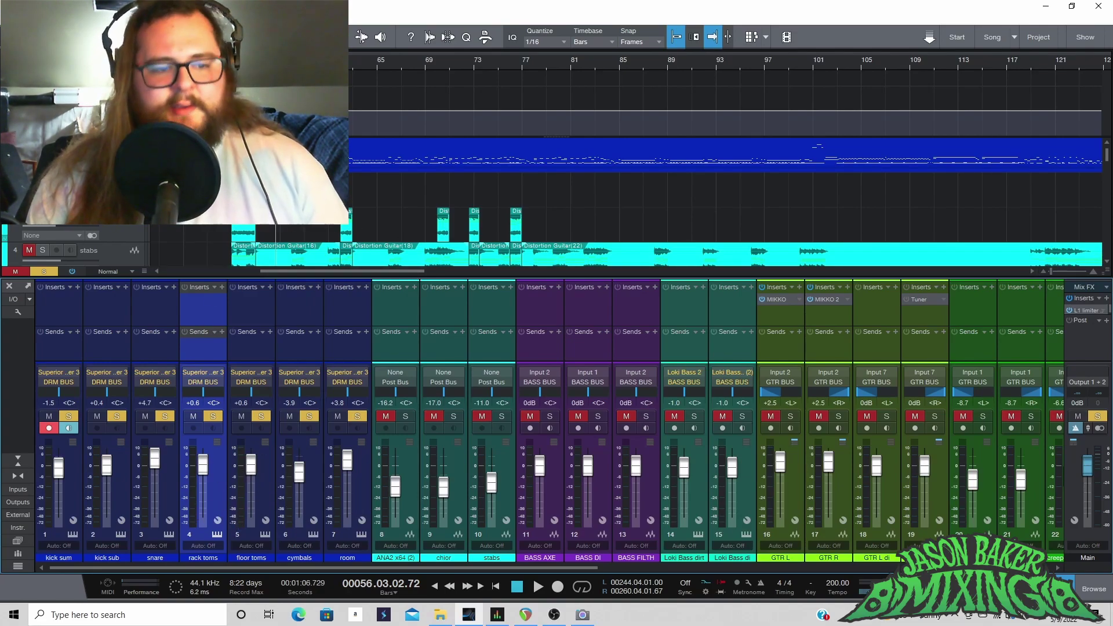
left_click(134, 150)
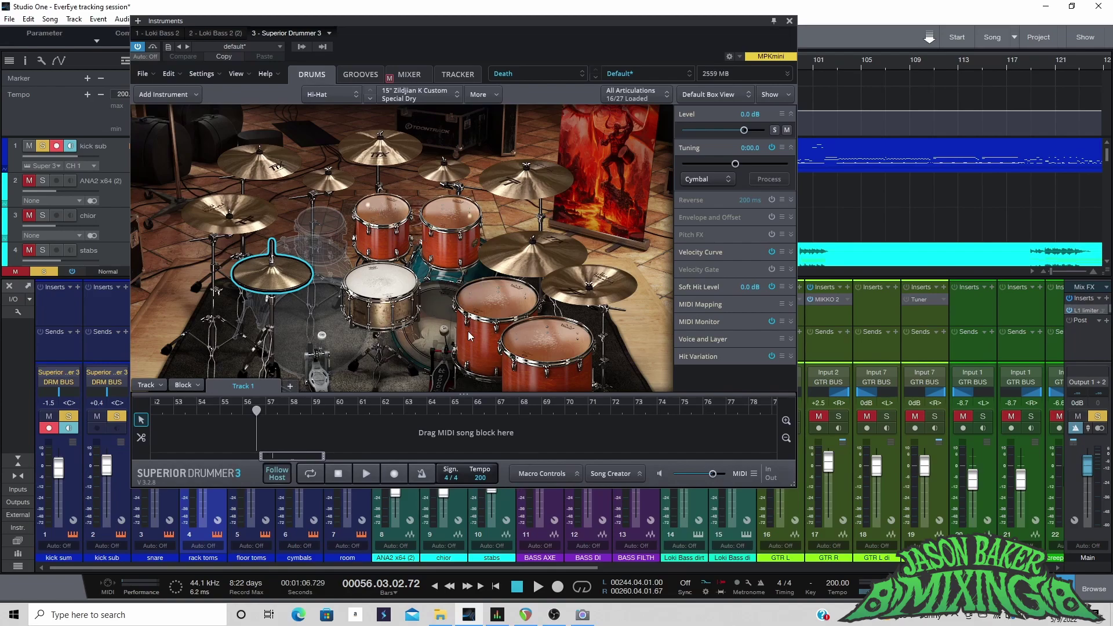
left_click(439, 318)
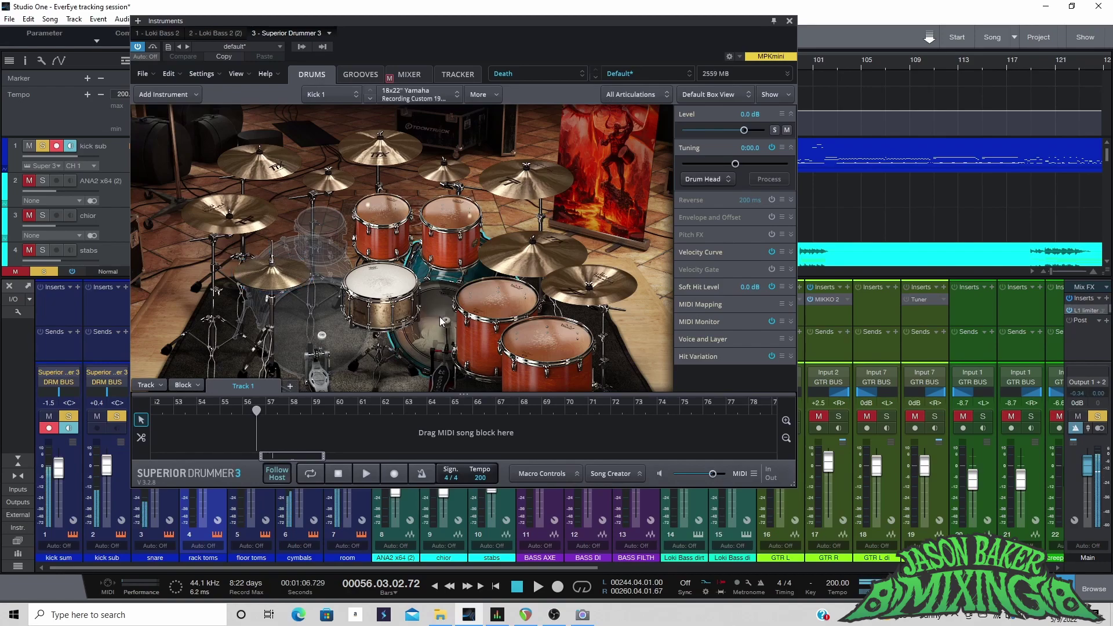
right_click(442, 319)
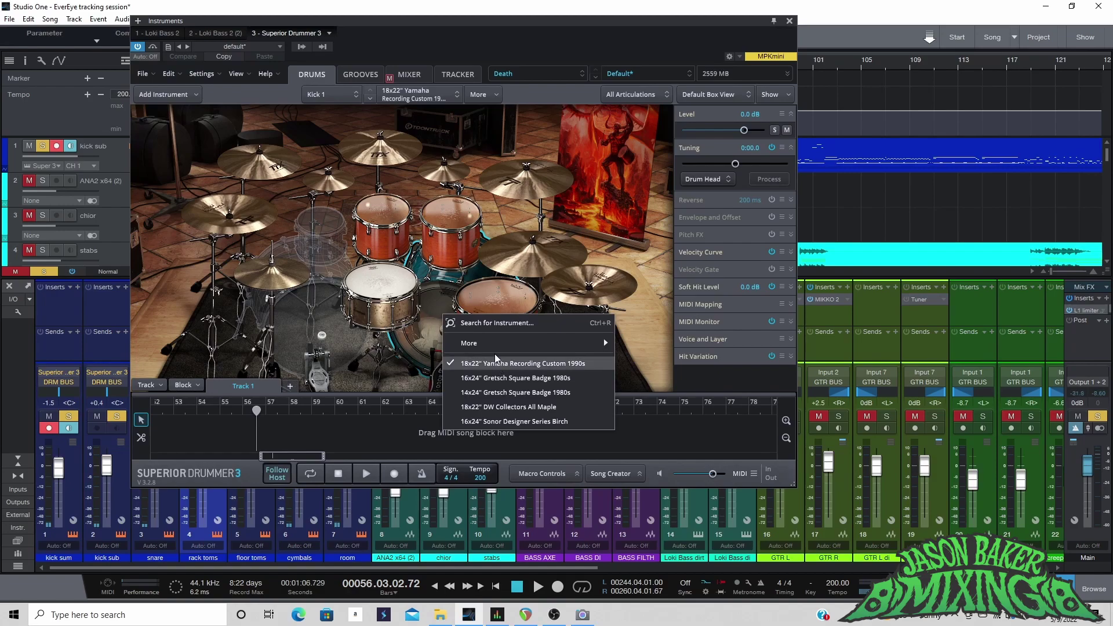
left_click(436, 303)
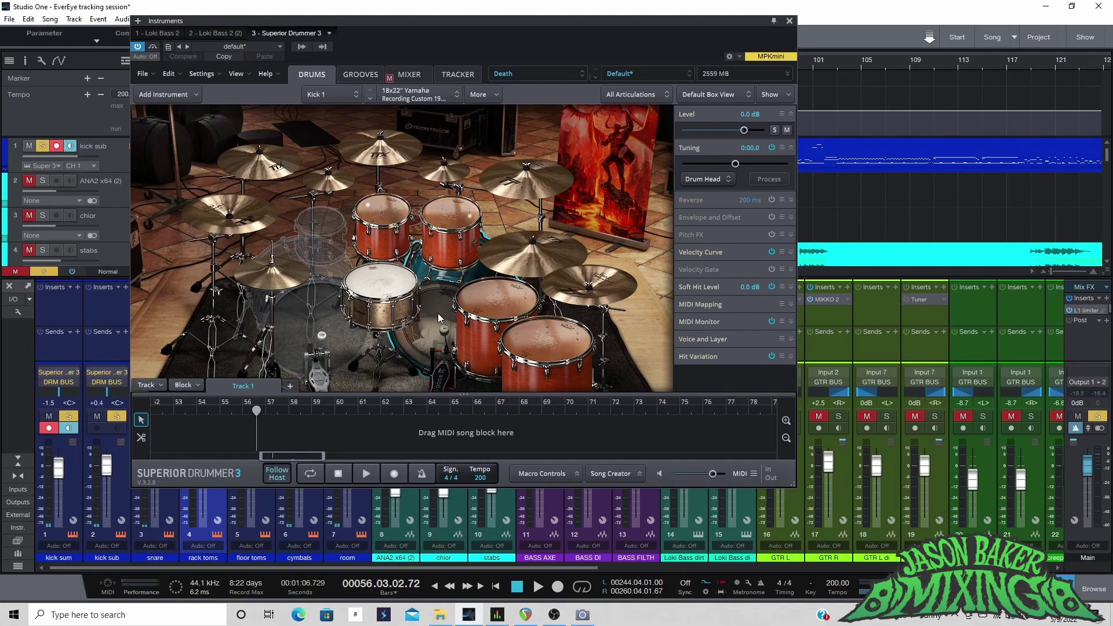
left_click(437, 311)
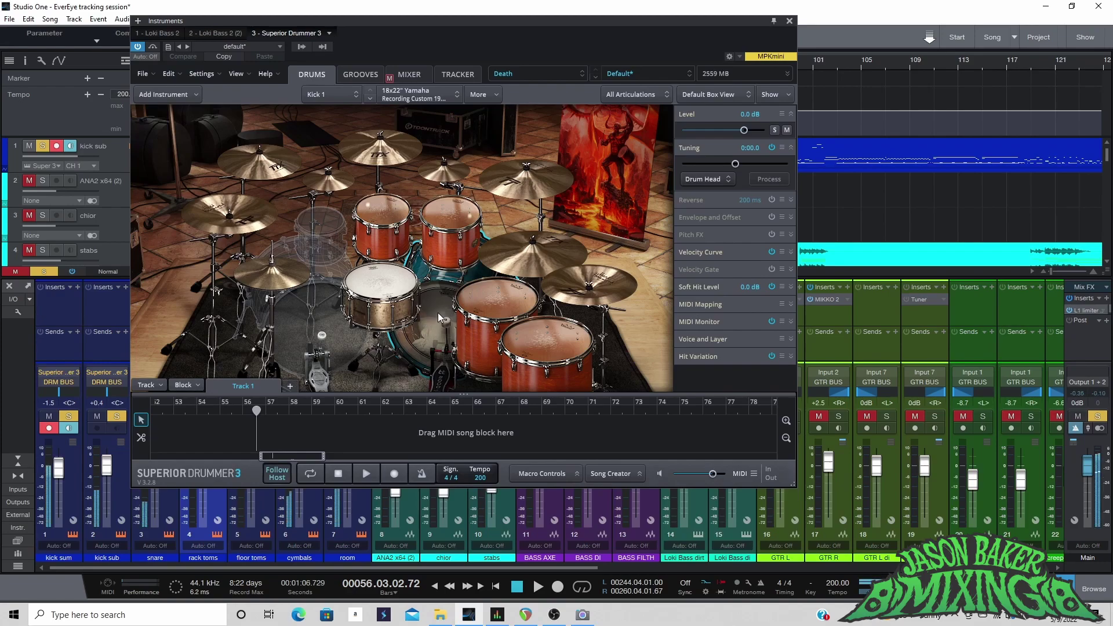
Step: Audition the main snare in the kit and view its list of alternative snares, keeping the current one
left_click(382, 283)
right_click(382, 283)
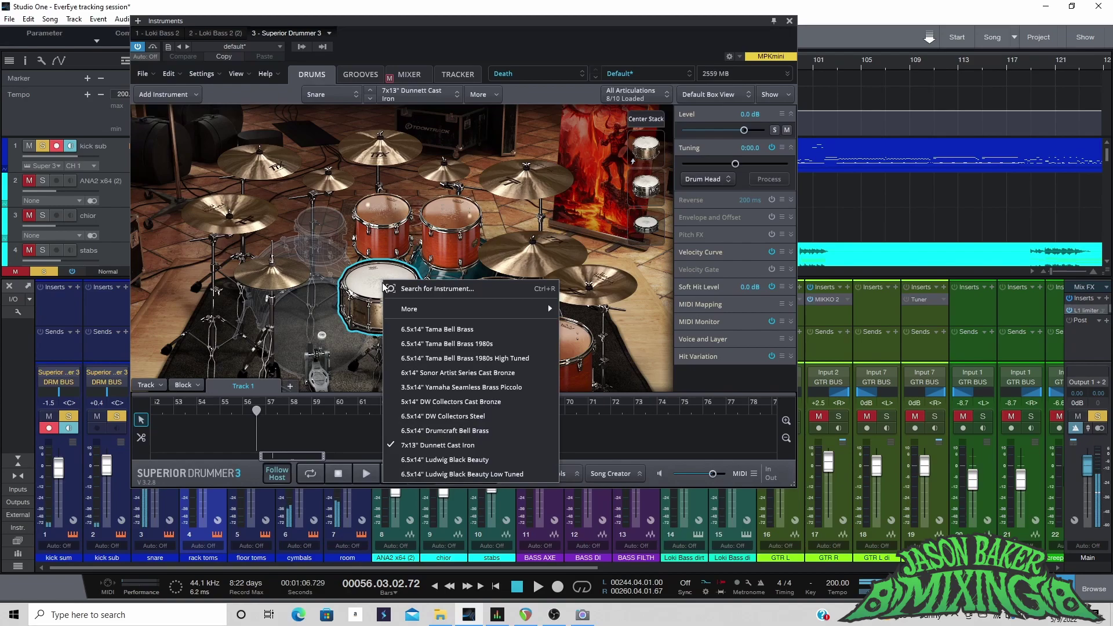
left_click(638, 293)
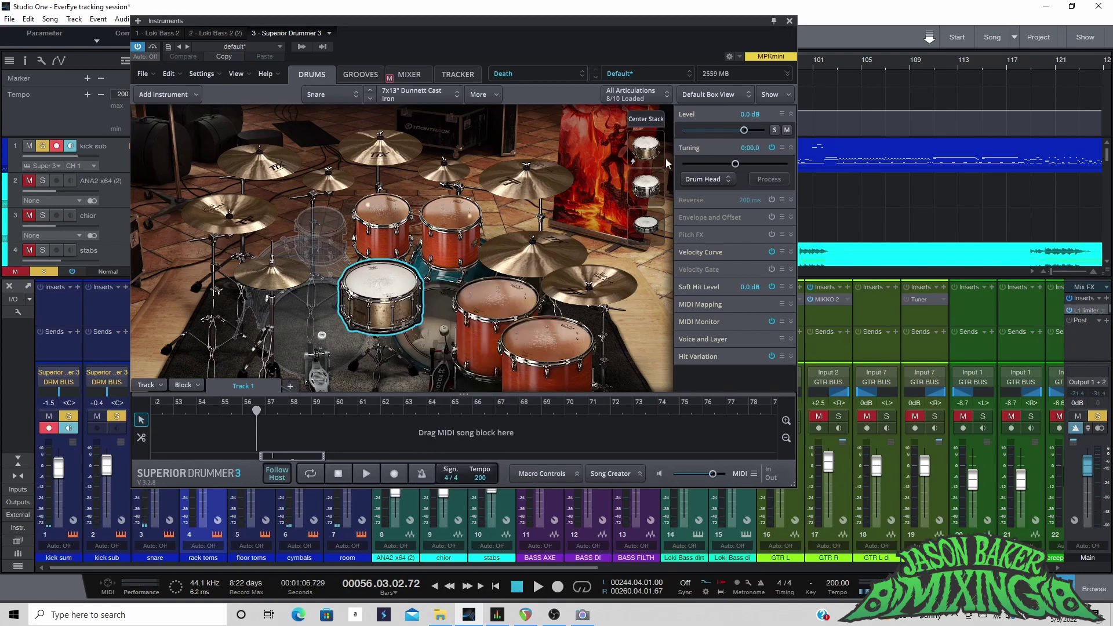
Step: Audition each layer of the snare's Center Stack, checking the third layer's Death & Darkness preset sound, and play the whole stack
left_click(648, 188)
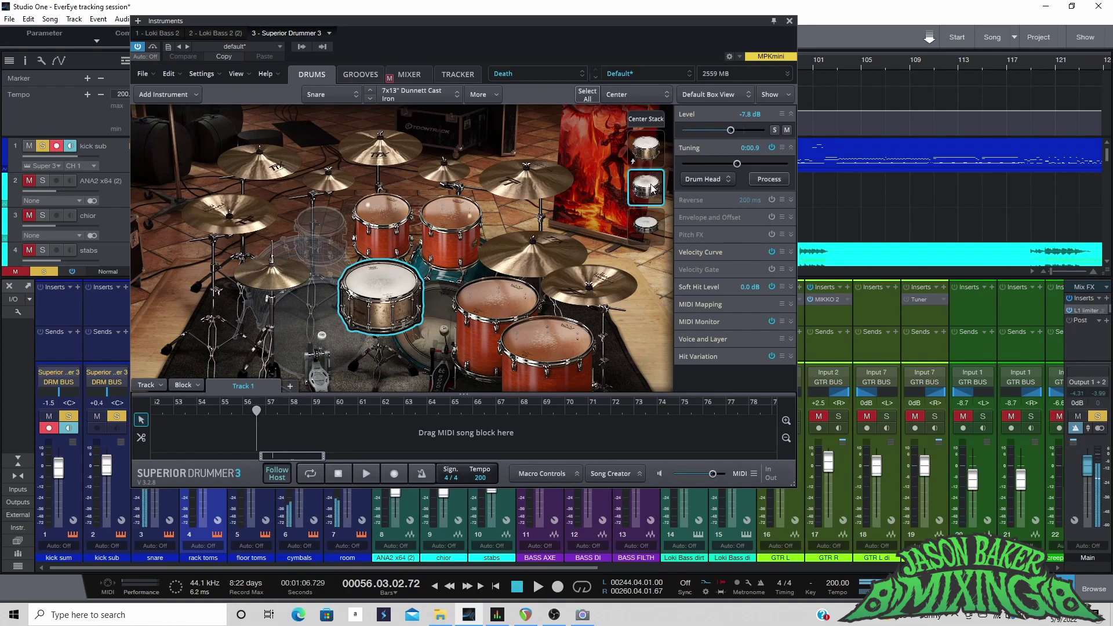
left_click(652, 226)
right_click(652, 226)
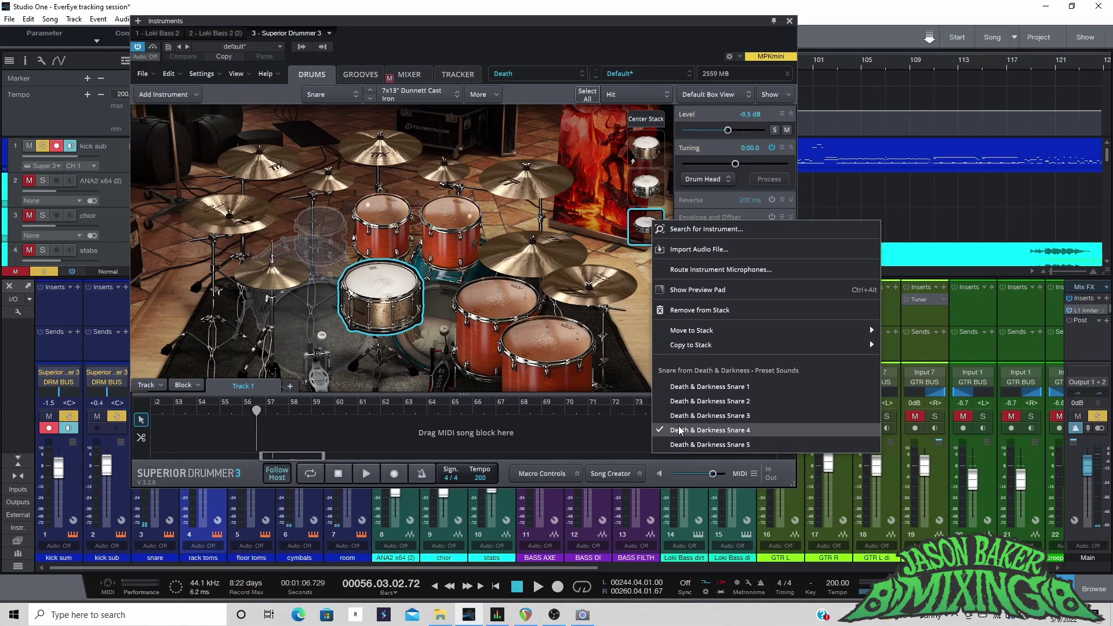
left_click(640, 229)
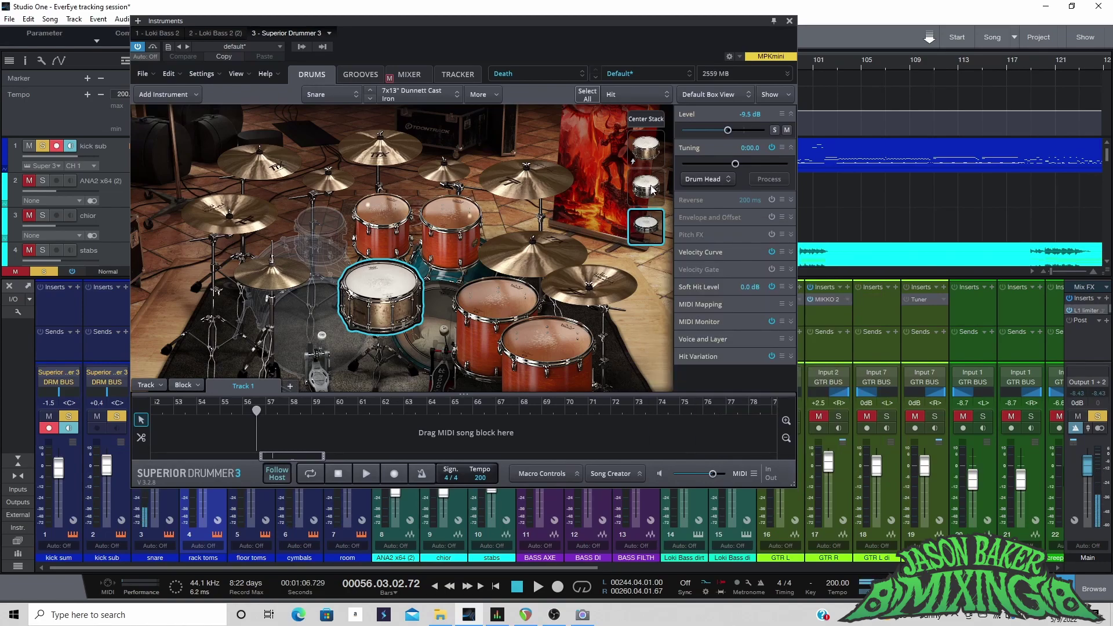
left_click(646, 152)
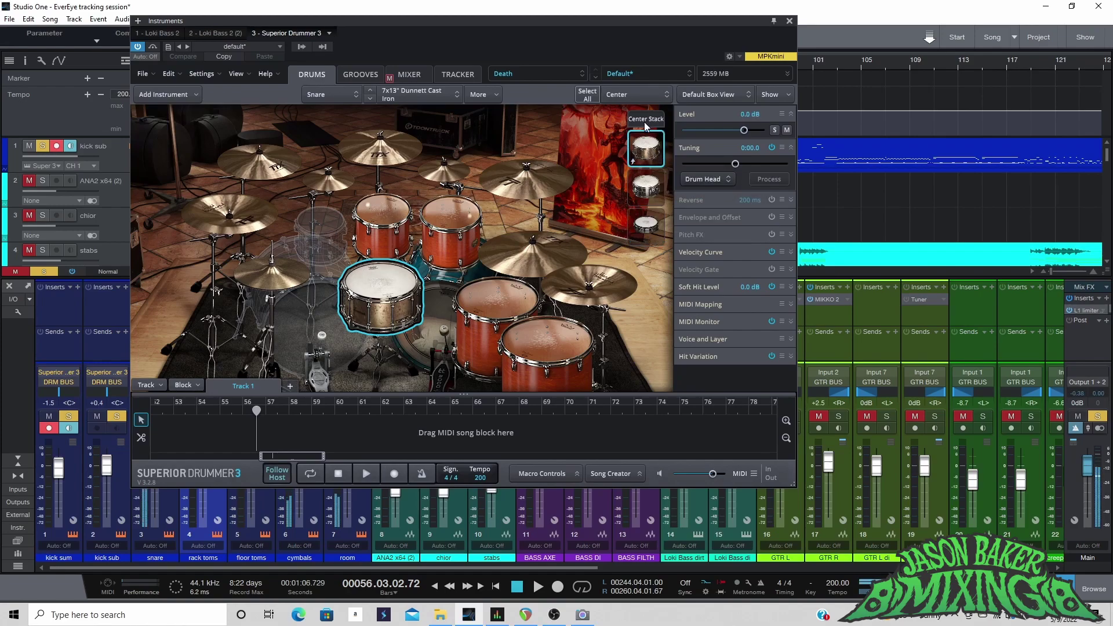
left_click(646, 119)
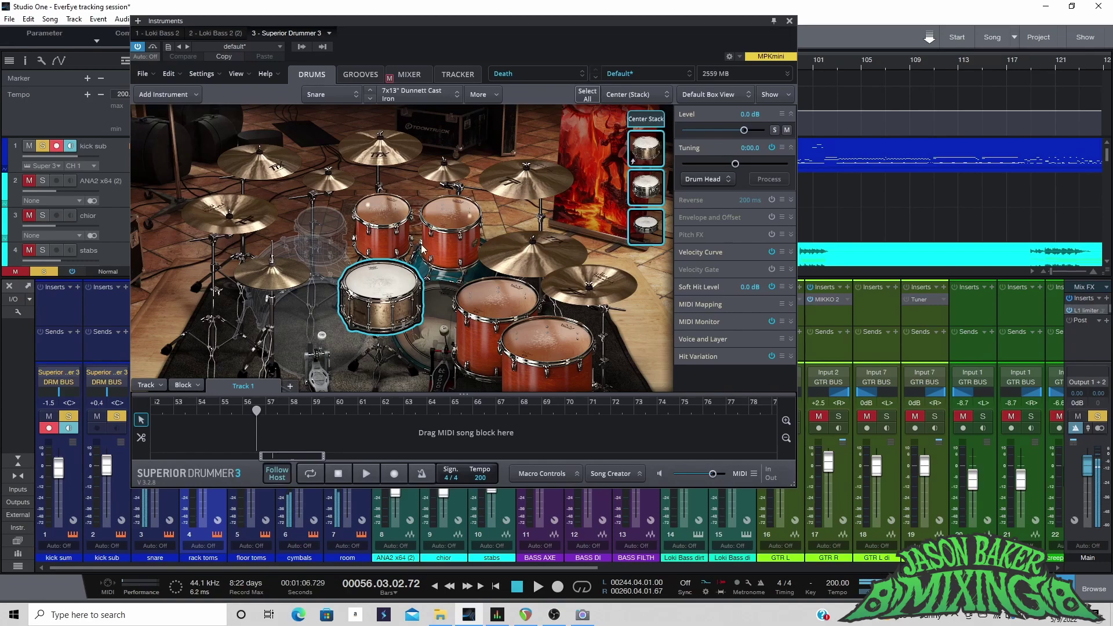
Step: Audition Racktom 2, Racktom 3, Floortom 1 and Floortom 2, viewing the alternatives for Racktom 2 without changing it
left_click(395, 211)
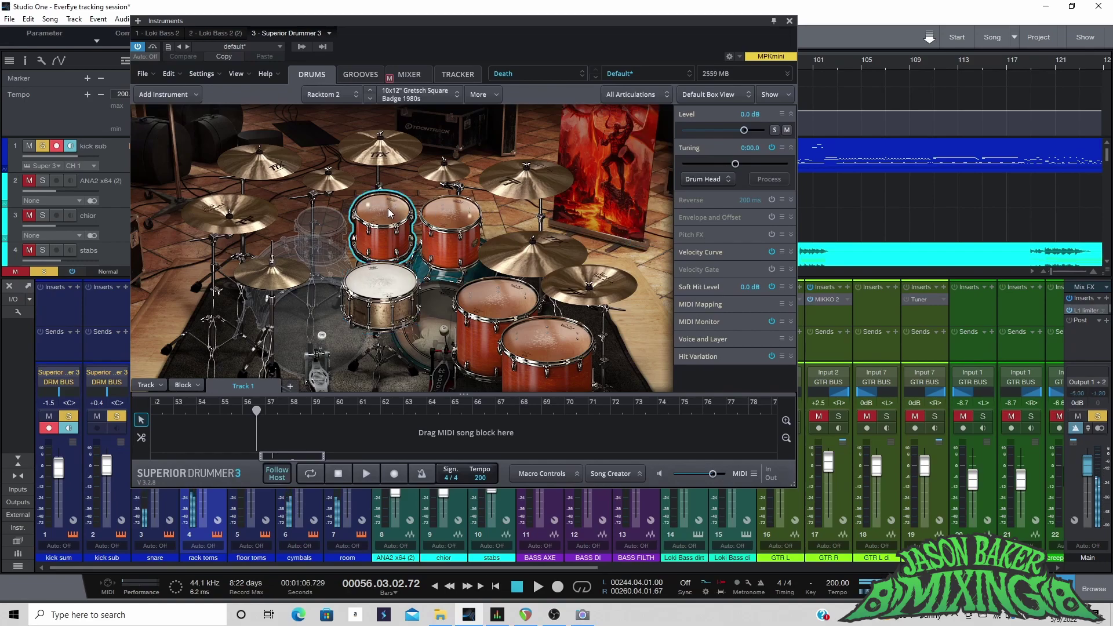
right_click(388, 207)
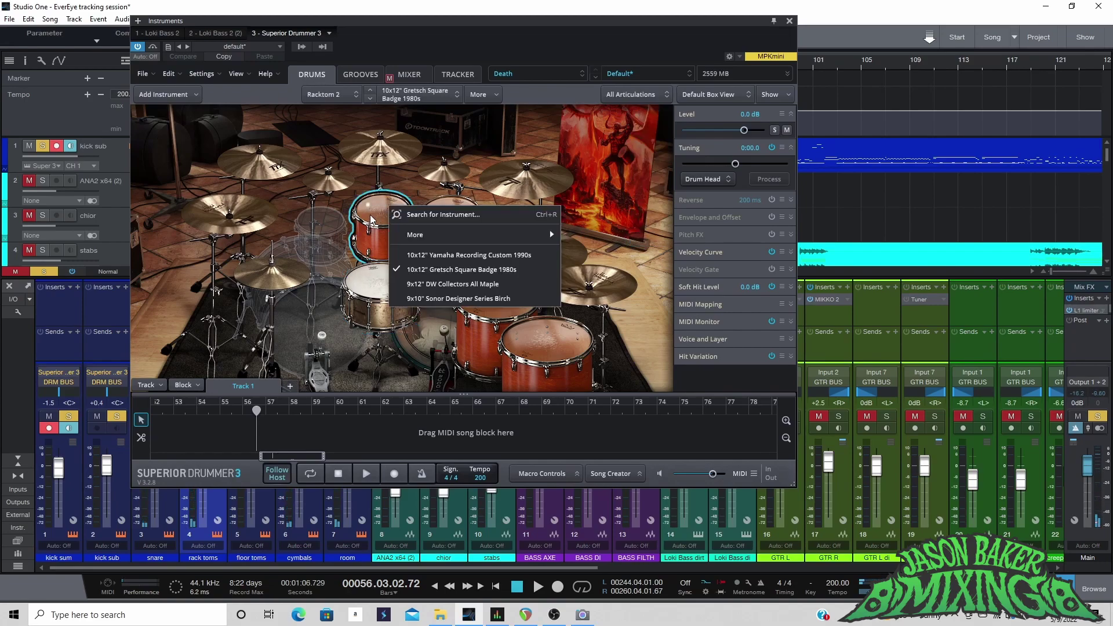
left_click(373, 217)
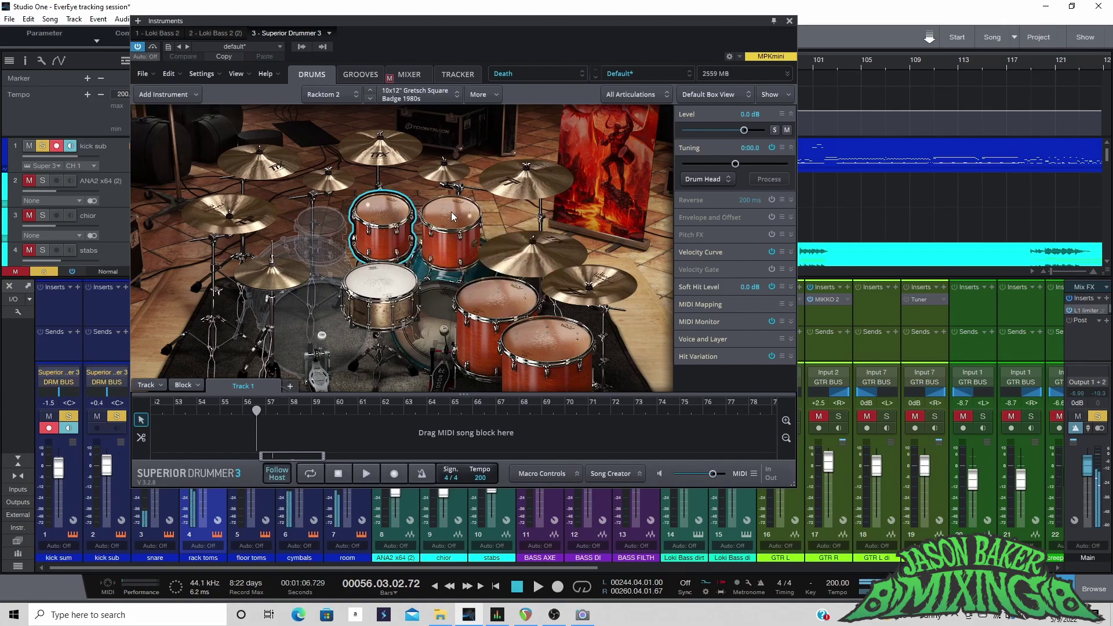
left_click(452, 218)
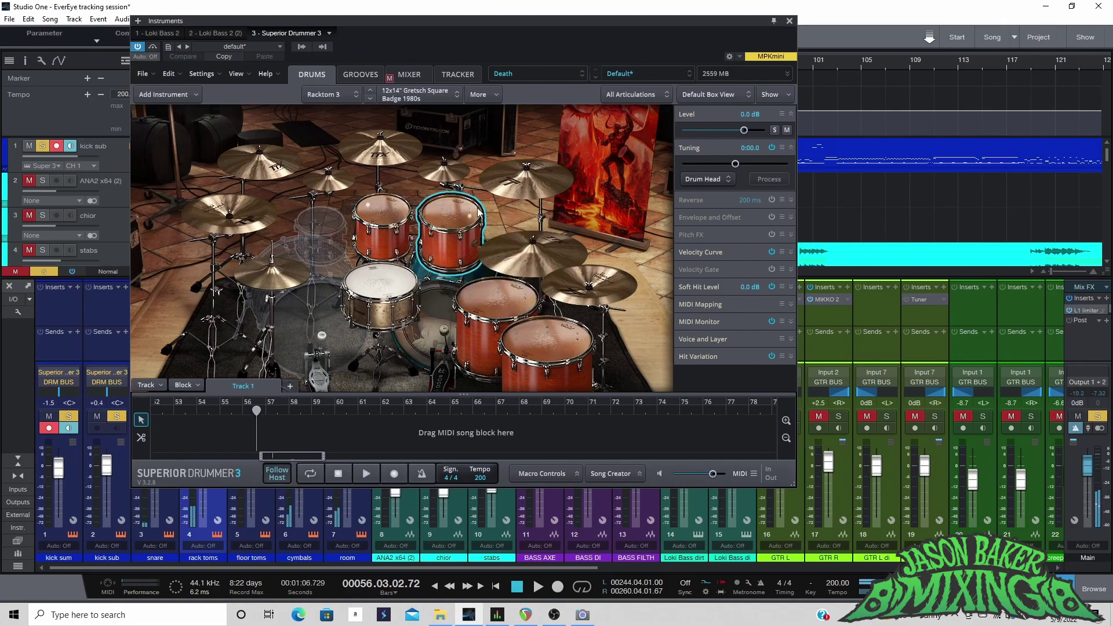
left_click(495, 297)
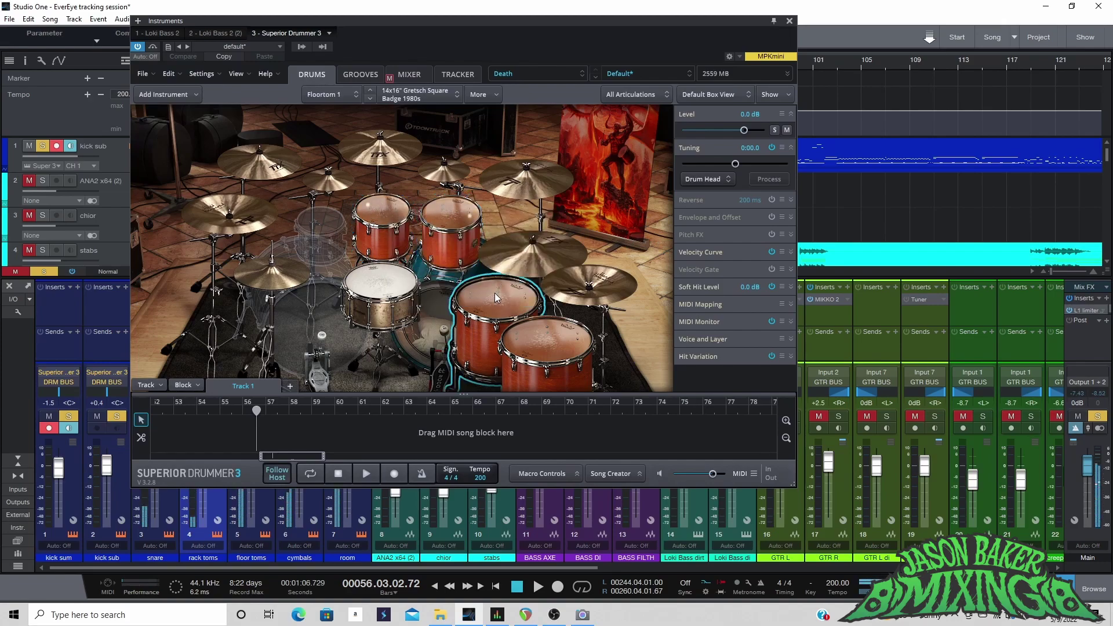
left_click(564, 342)
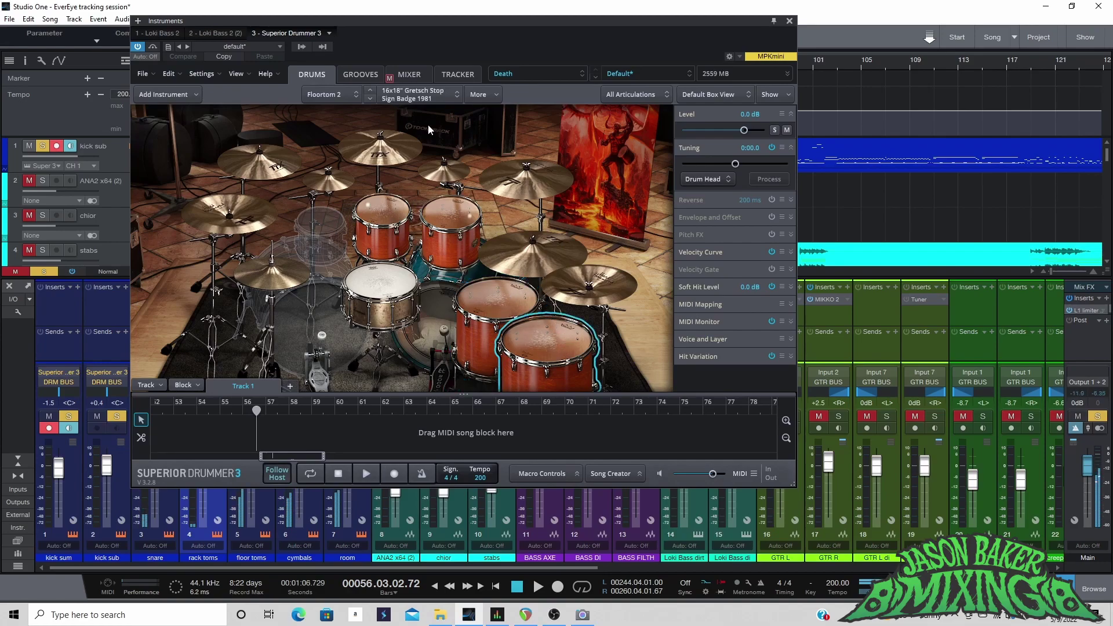
Step: Audition China 2, the Ride and Crash 3 and view the alternative cymbals offered for each
left_click(535, 289)
right_click(572, 293)
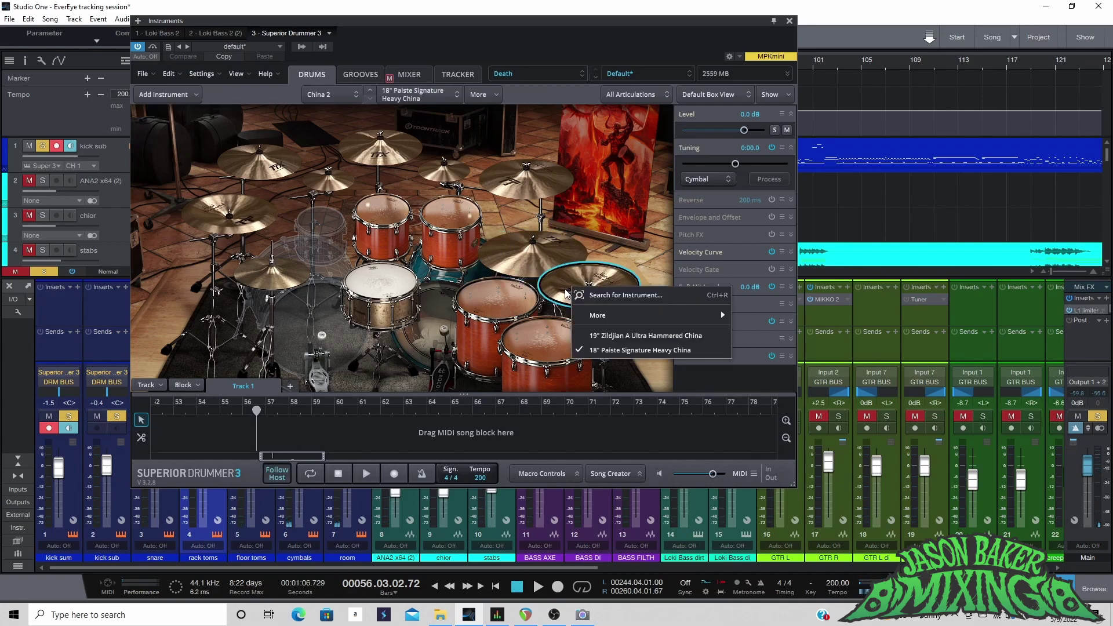
left_click(518, 260)
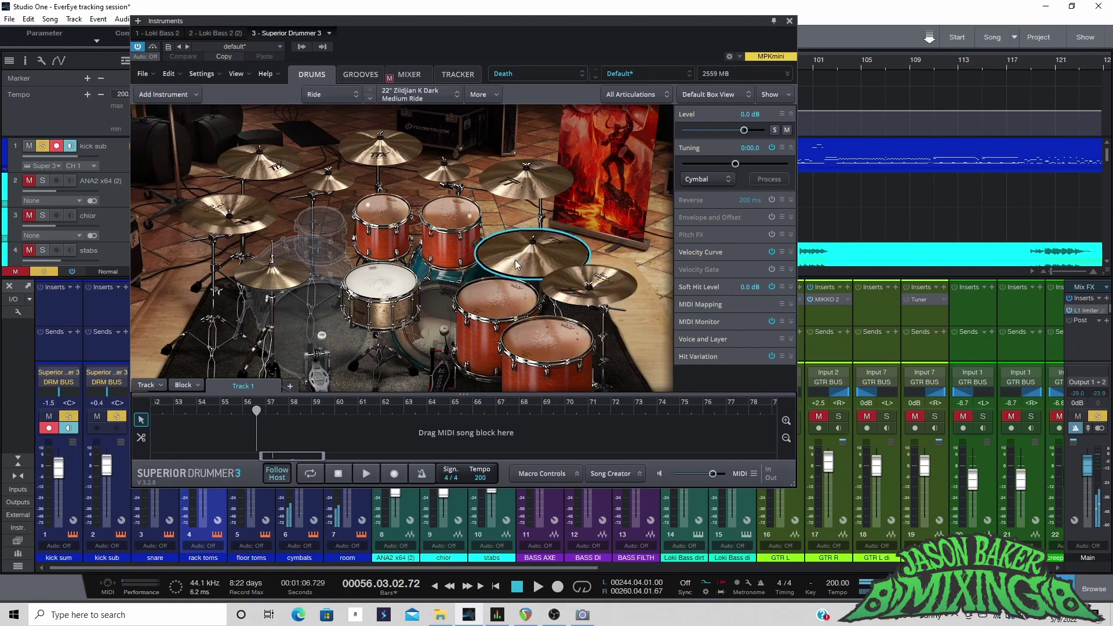
right_click(515, 259)
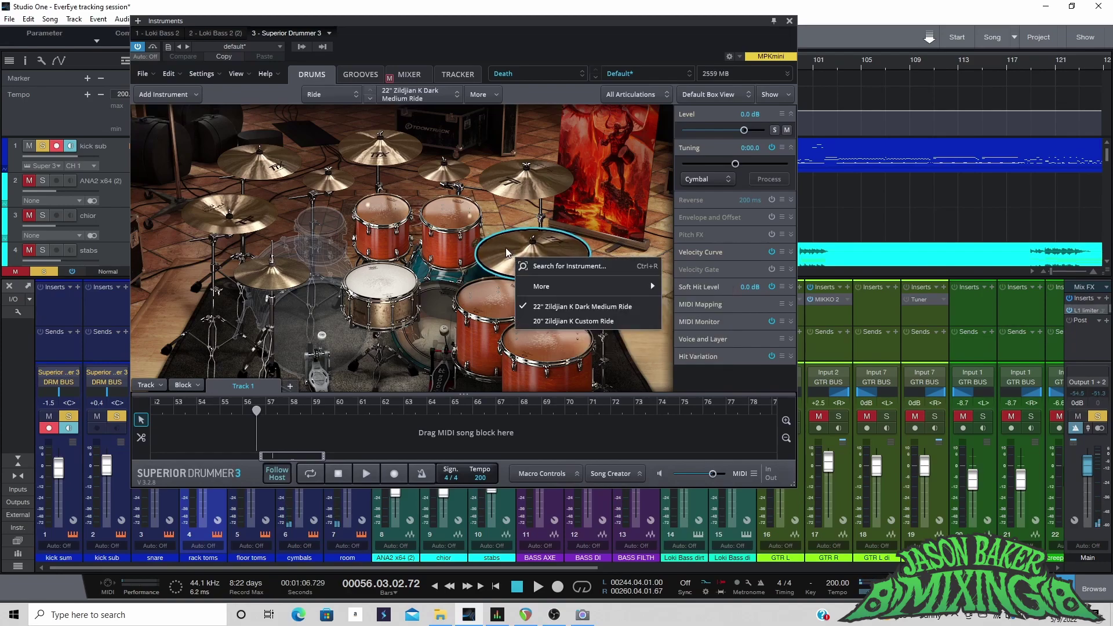
left_click(511, 192)
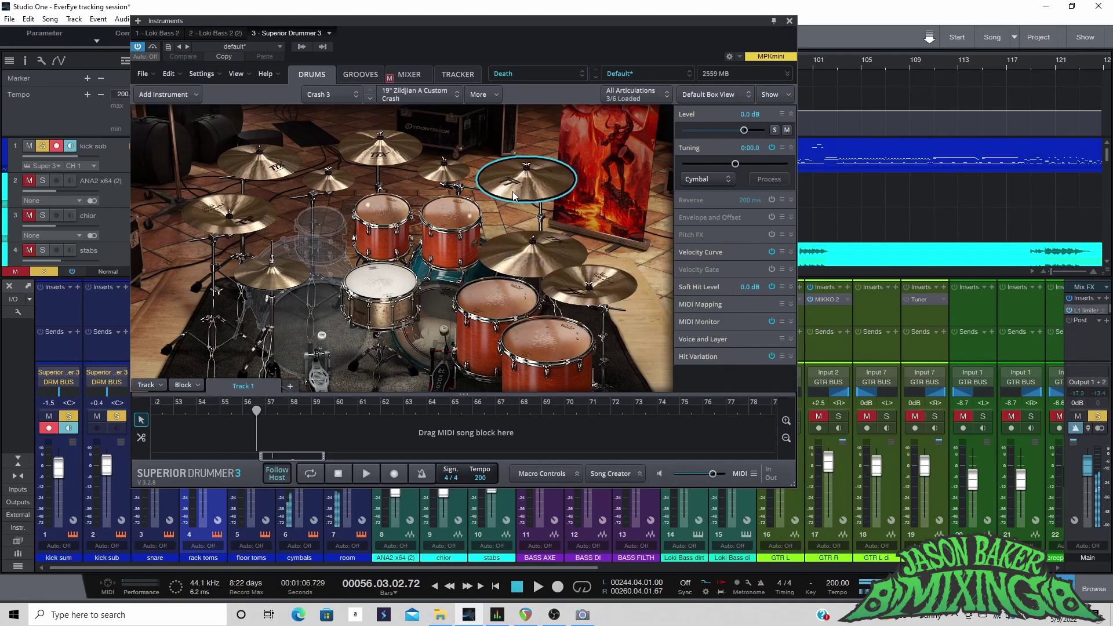
right_click(512, 192)
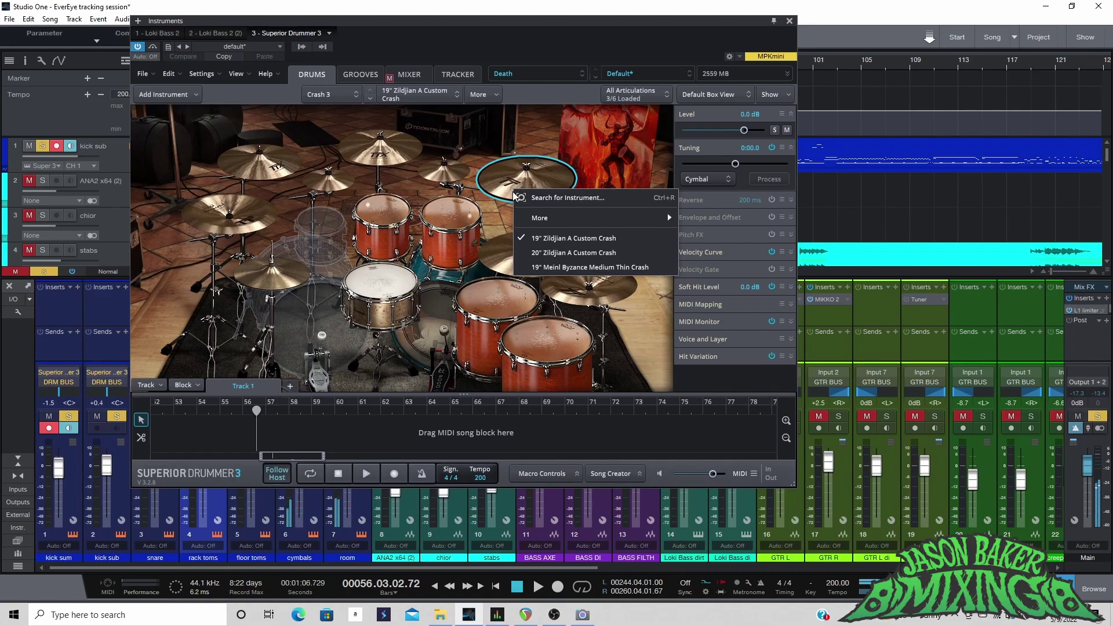
Step: Audition the small cymbal beside Crash 3, then Crash 2 and Splash 1, viewing each one's alternative cymbals
left_click(440, 179)
right_click(440, 179)
left_click(378, 152)
right_click(379, 152)
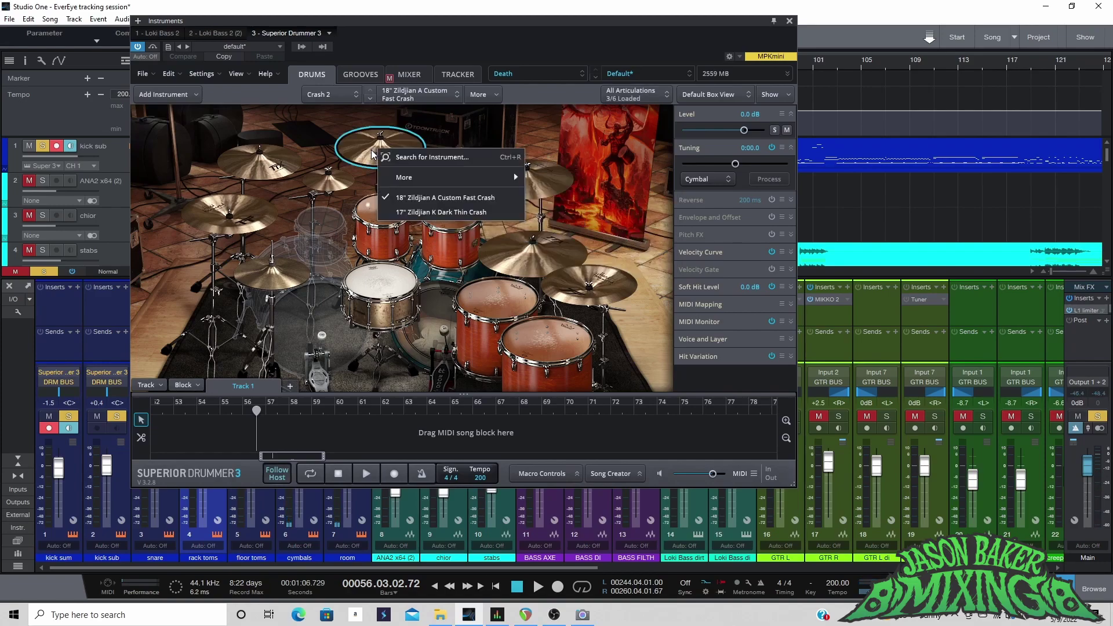
left_click(332, 188)
right_click(333, 188)
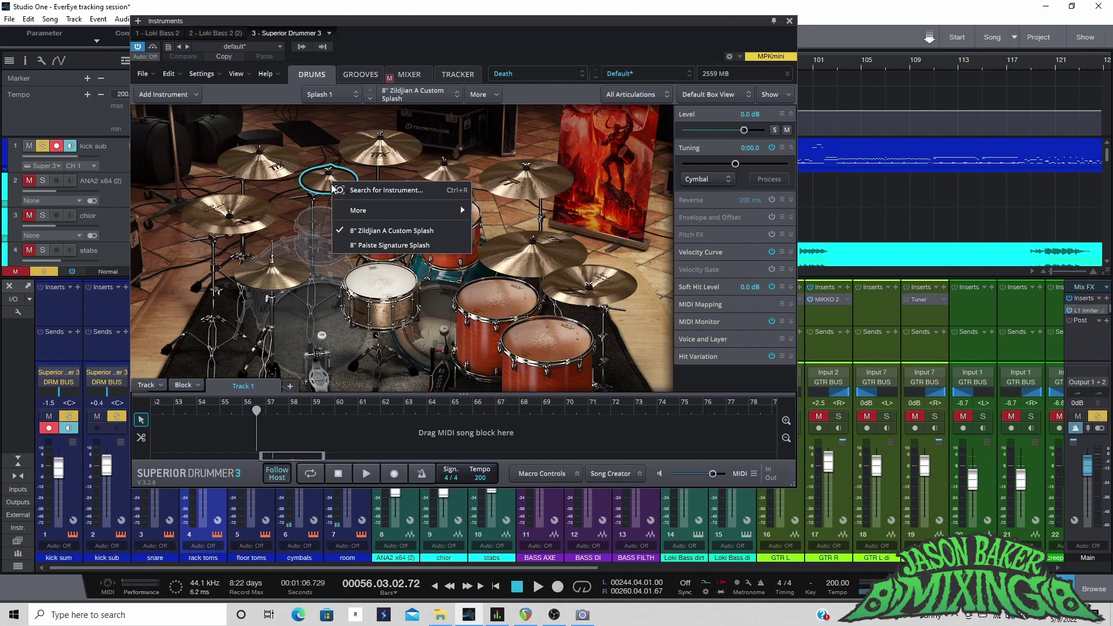
Step: Audition Crash 1 and China 1 with their alternative cymbals, and view the instrument choices for the empty Kick 2 slot
left_click(272, 172)
right_click(272, 169)
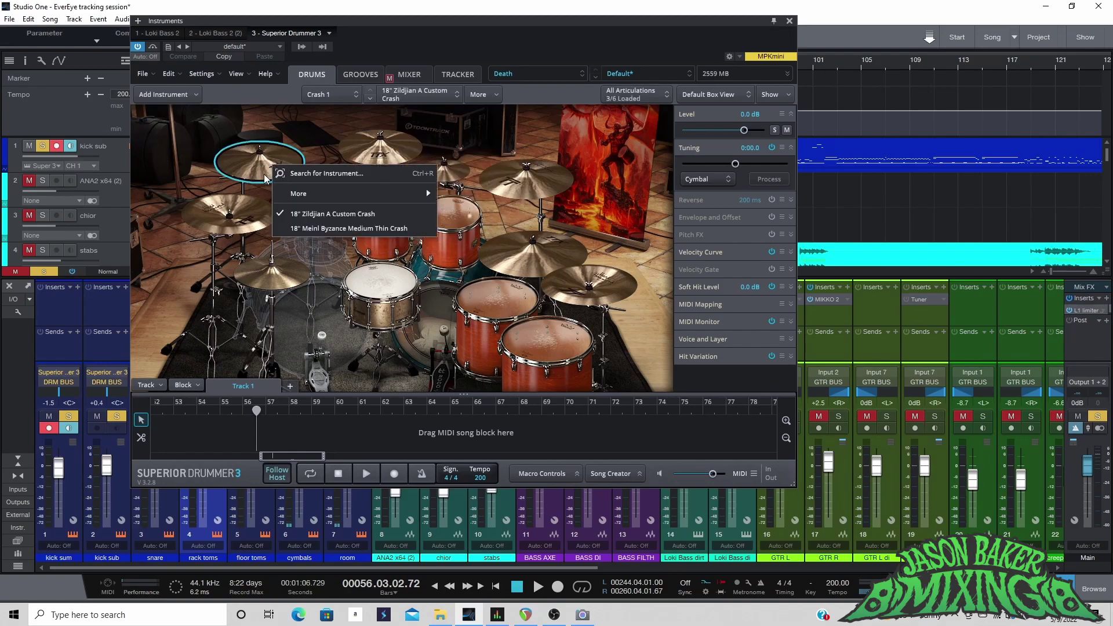
left_click(225, 230)
right_click(225, 230)
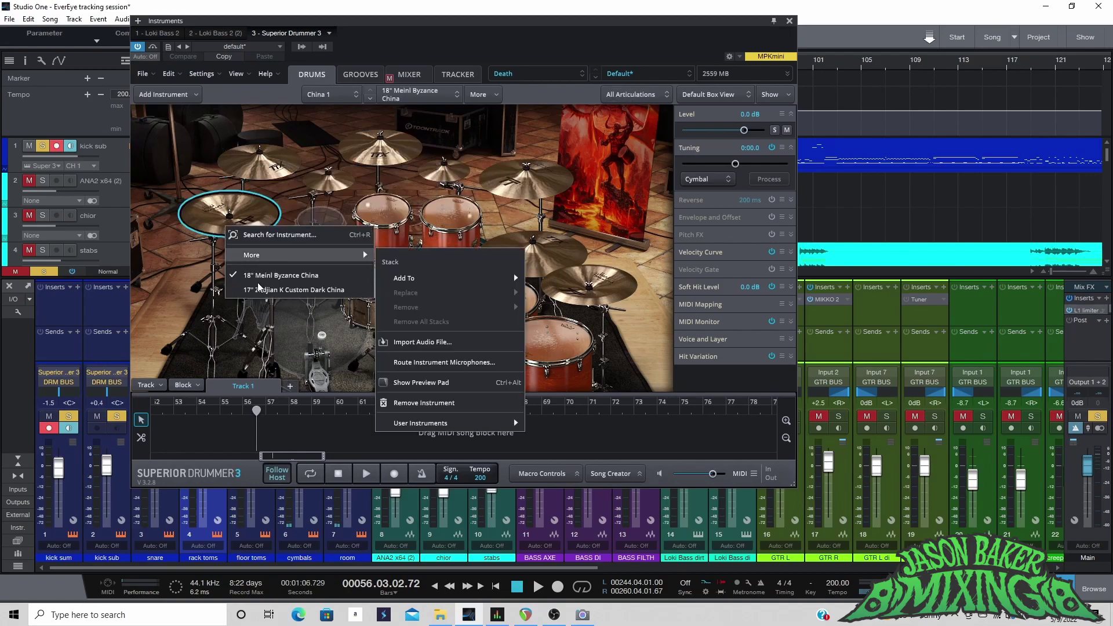
right_click(275, 329)
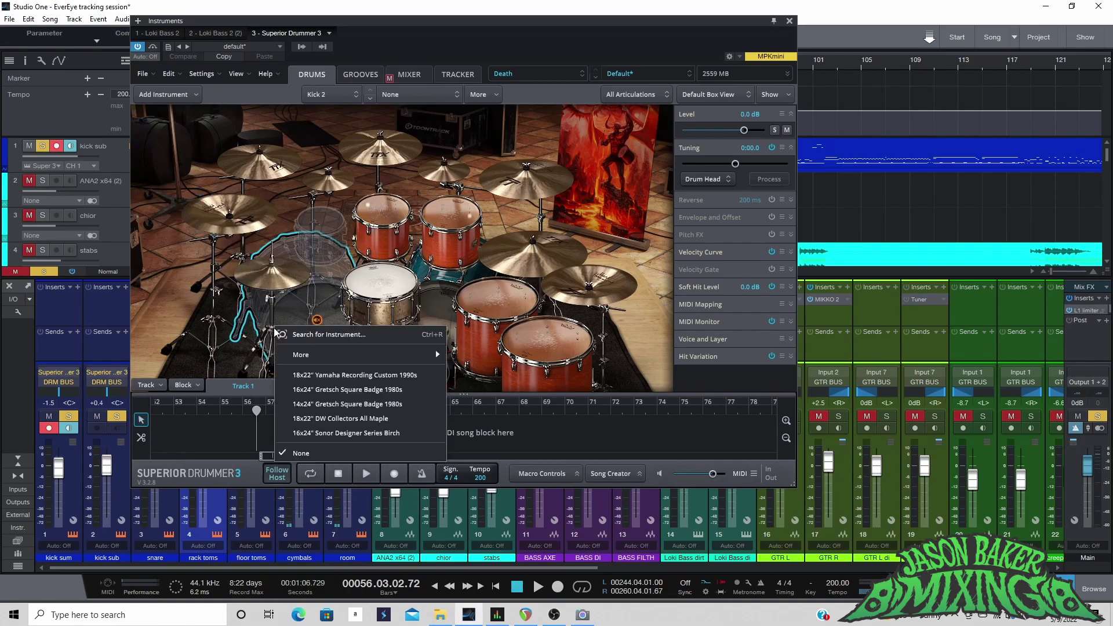
Step: Audition the Hi-Hat and view its alternatives without changing it, and audition Racktom 3, the Ride and Crash 1
left_click(272, 284)
right_click(271, 284)
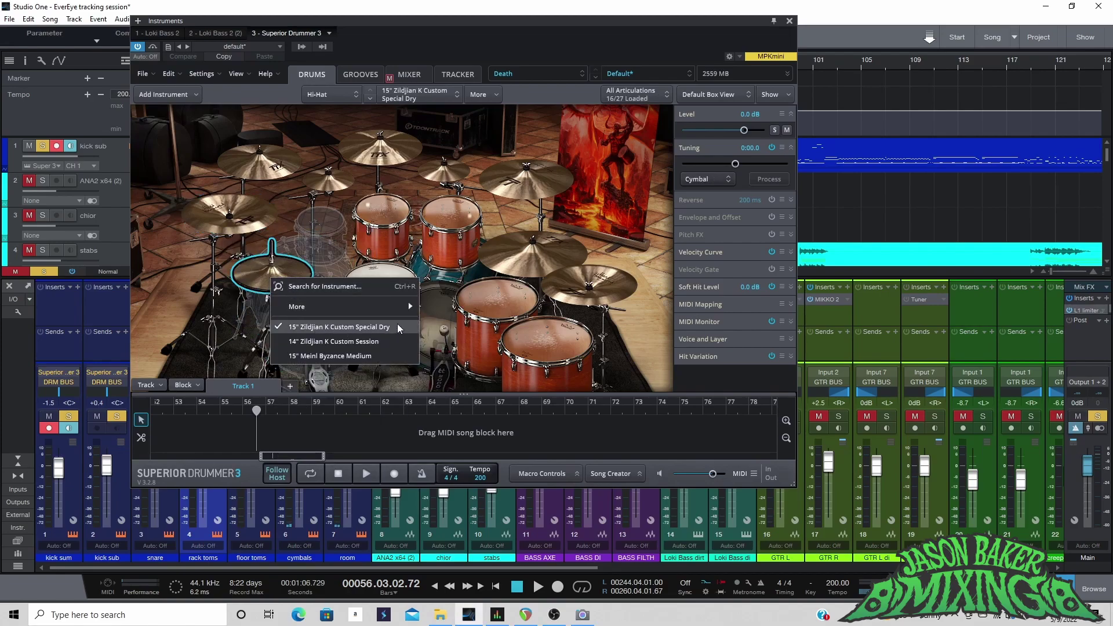
left_click(649, 315)
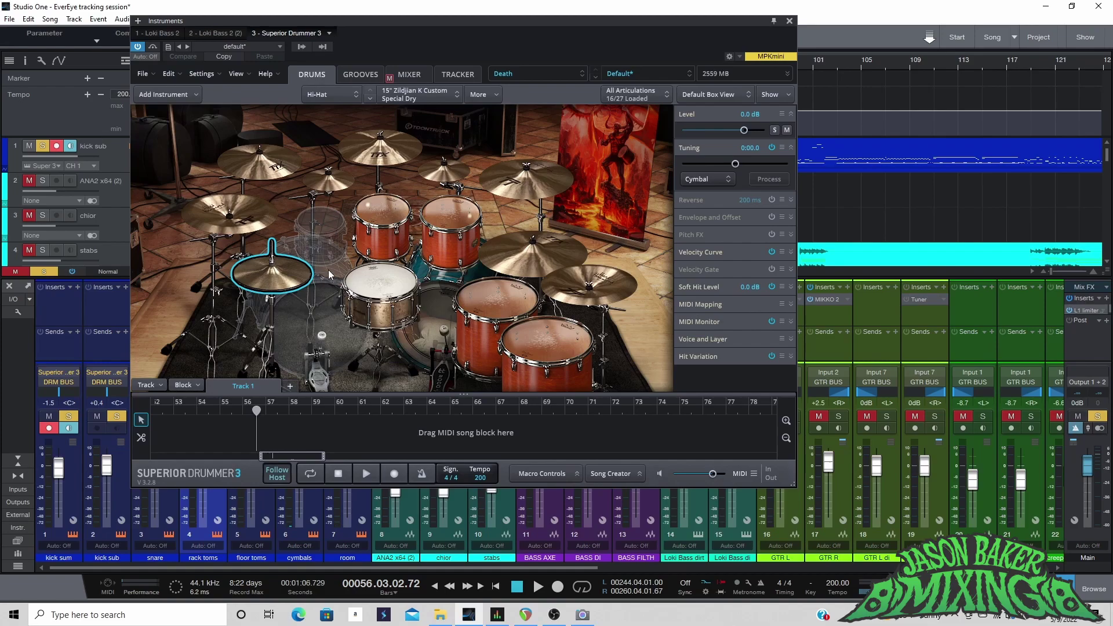
left_click(460, 249)
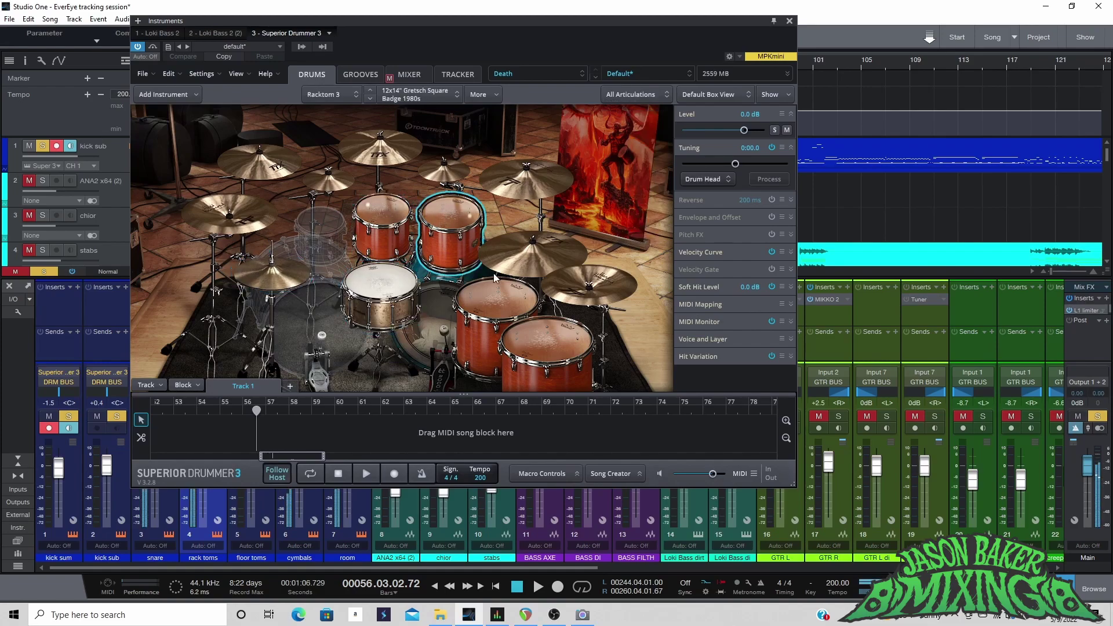
left_click(525, 262)
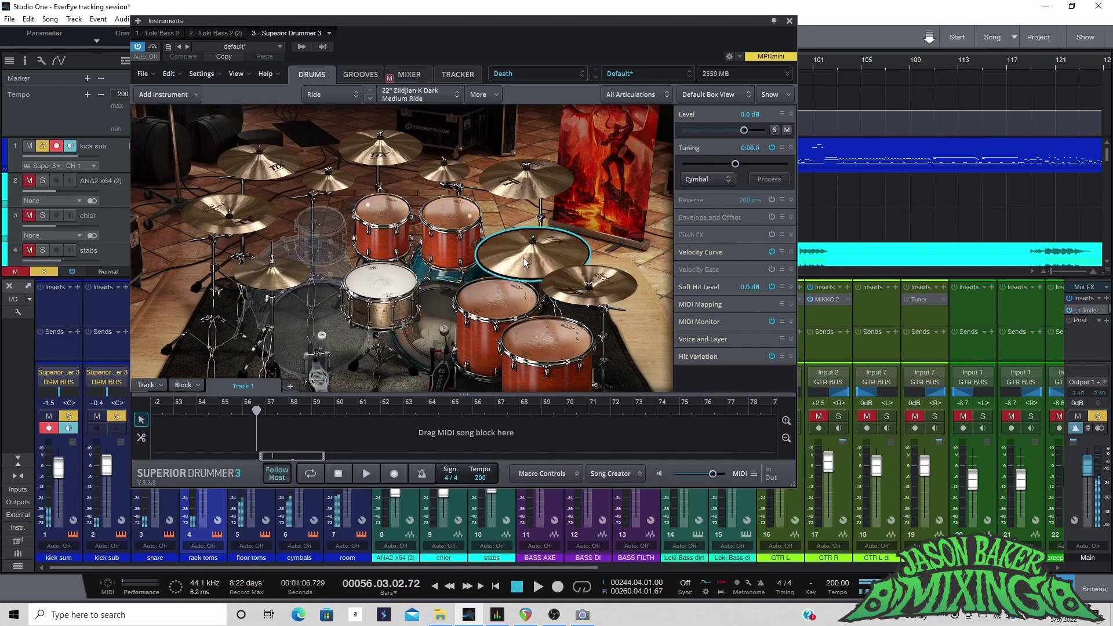
left_click(259, 162)
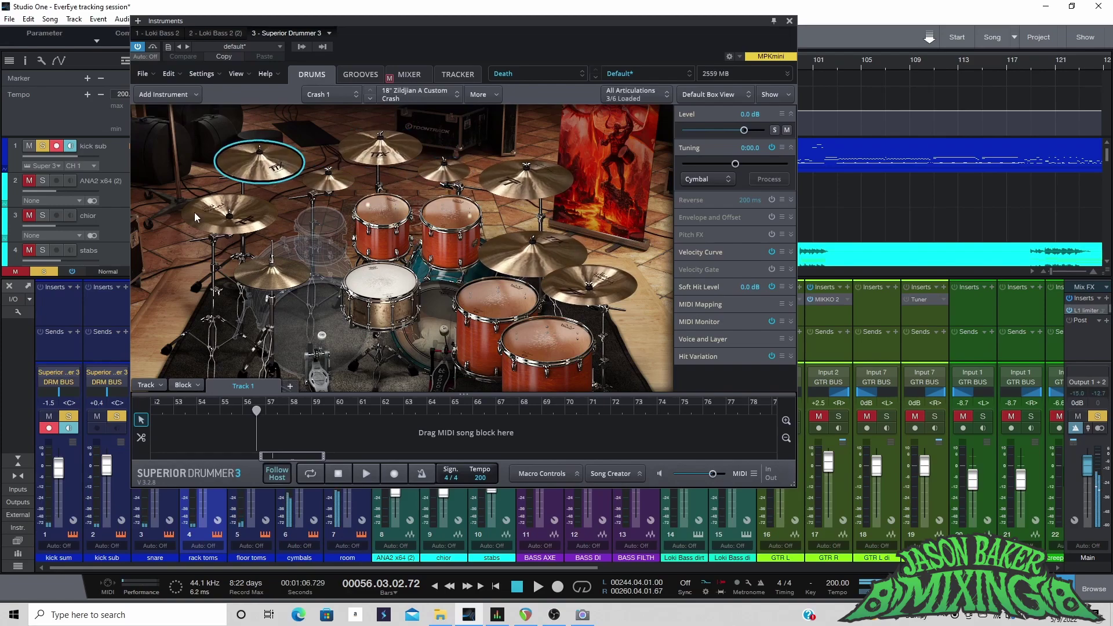
left_click(271, 267)
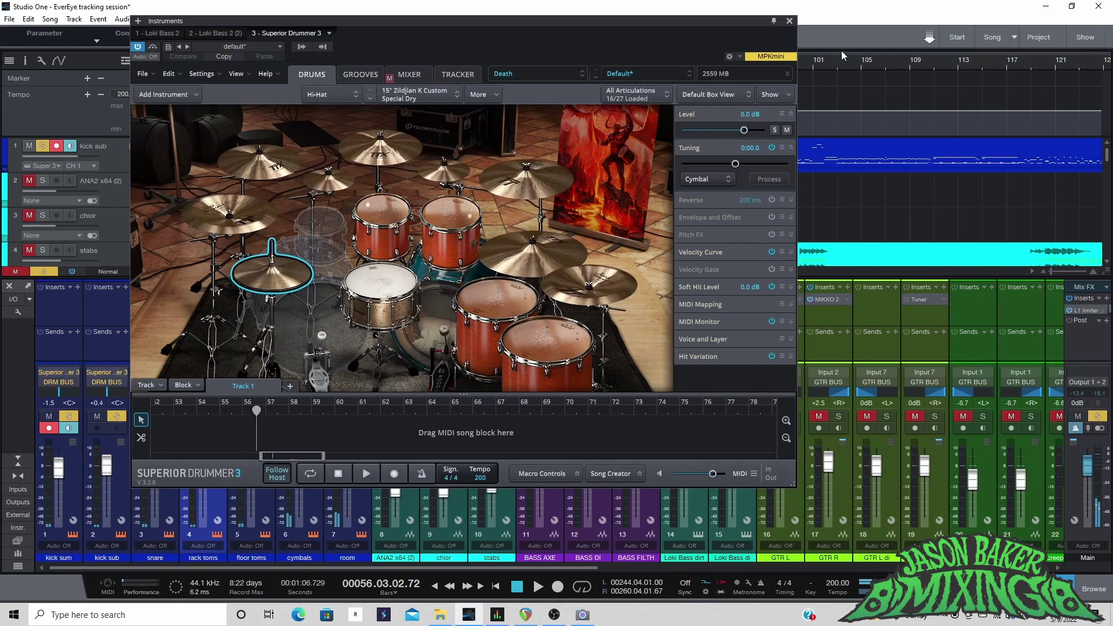
Step: Close the drum instrument, switch to the EverEye mix 2 song, and unsolo the snare, tom, cymbal and room channels, keeping the kick channels soloed
left_click(789, 21)
left_click(1014, 38)
left_click(946, 70)
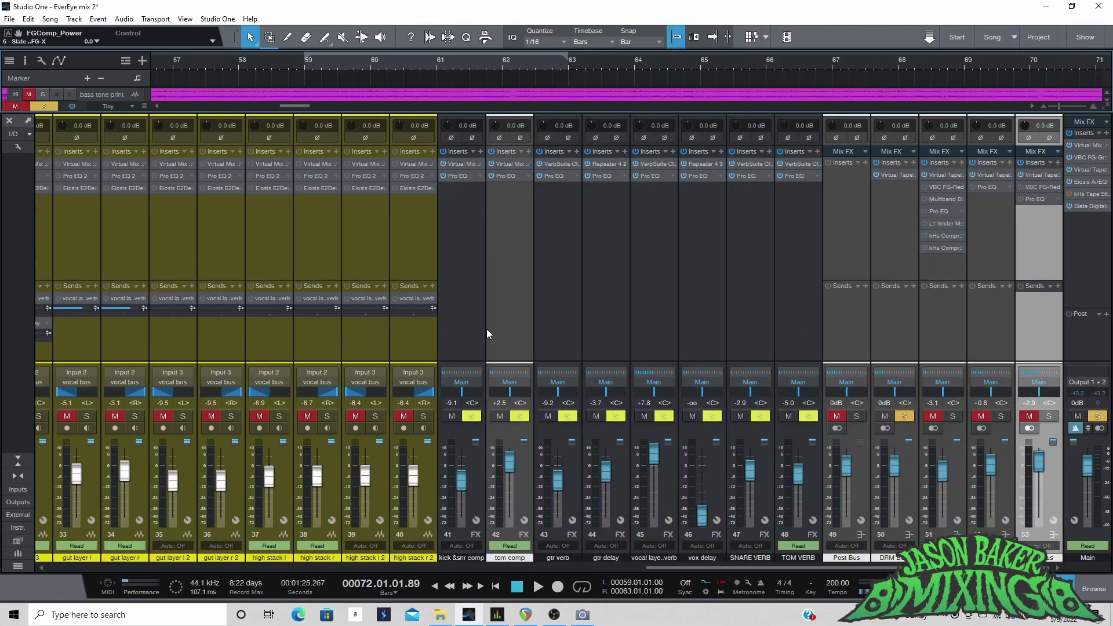
left_click_drag(853, 561, 184, 596)
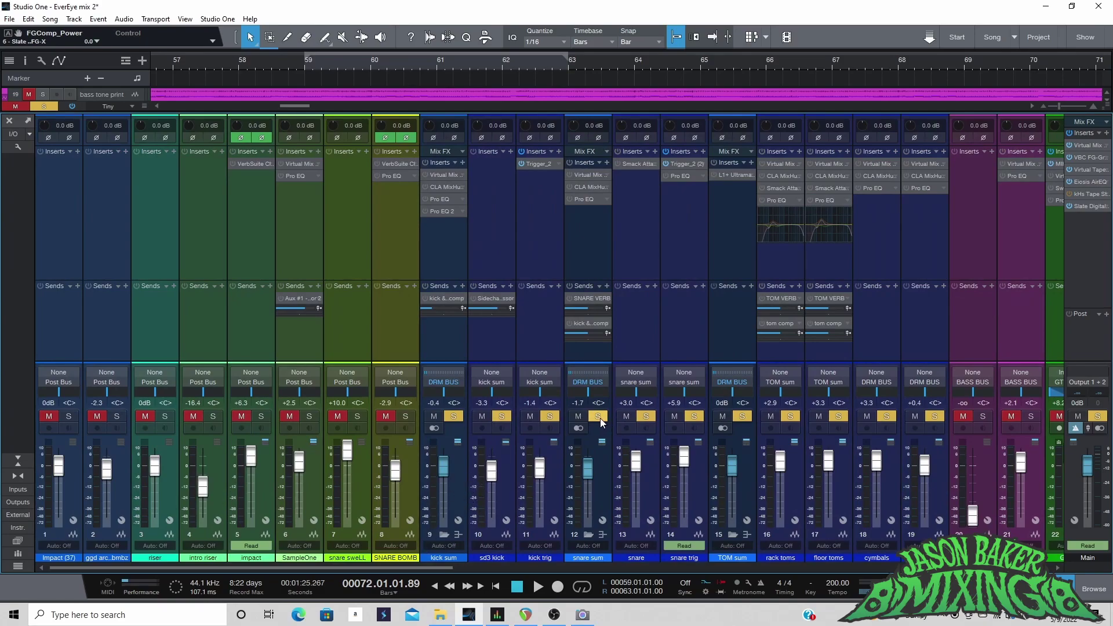
left_click_drag(601, 419, 721, 416)
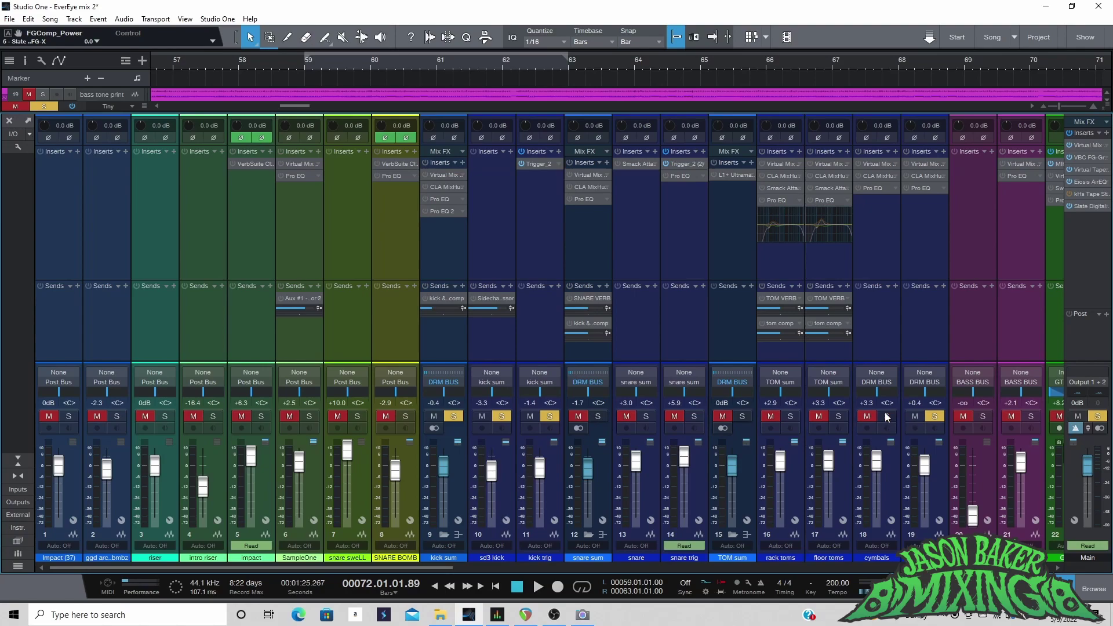
Step: Select the kick sum, sd3 kick and kick trig channels in turn, and inspect the samples loaded in kick trig's Trigger 2 plug-in
left_click(458, 493)
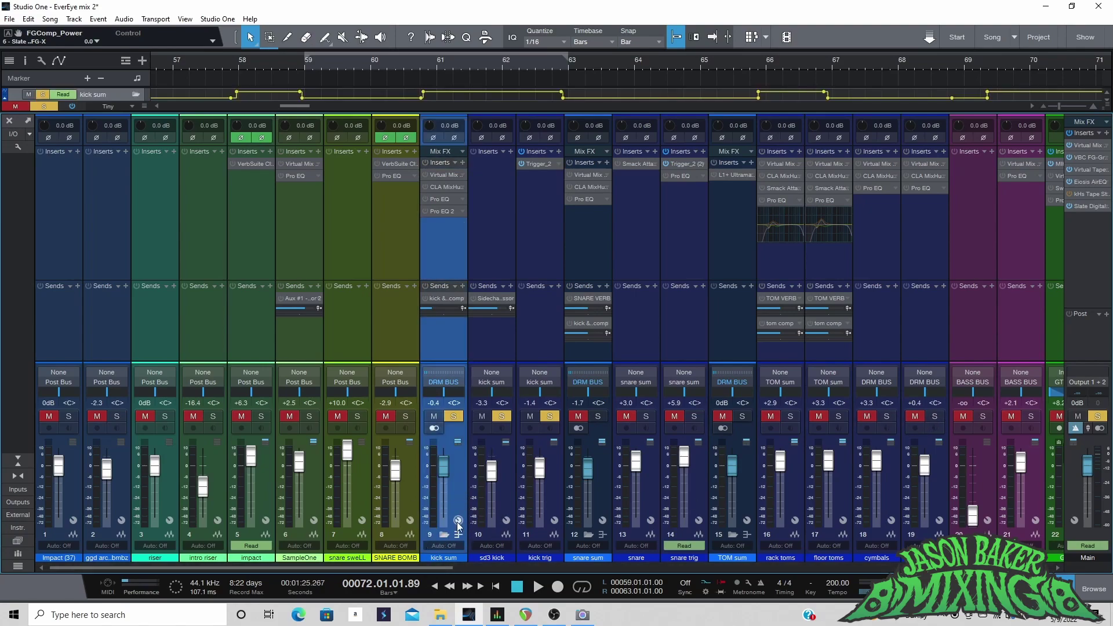
left_click(504, 502)
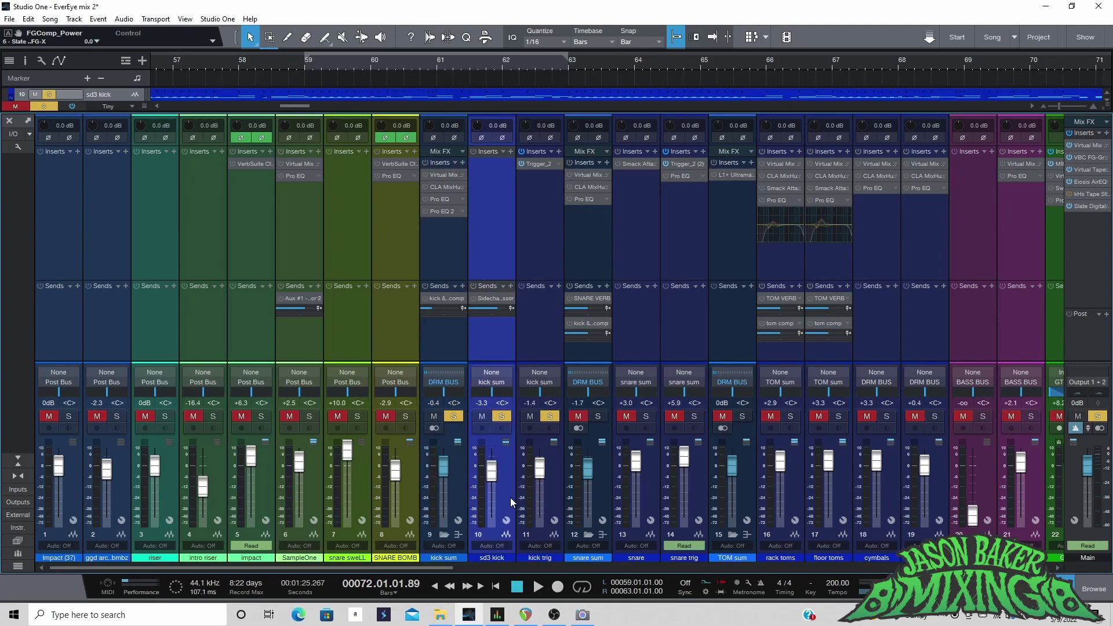
left_click(560, 496)
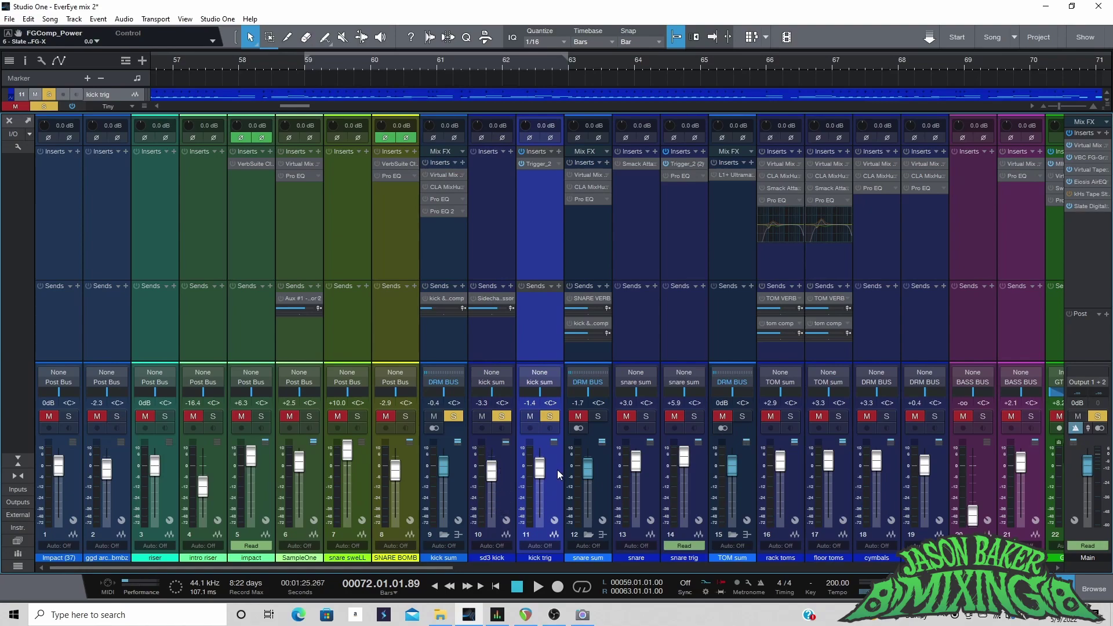
left_click(538, 168)
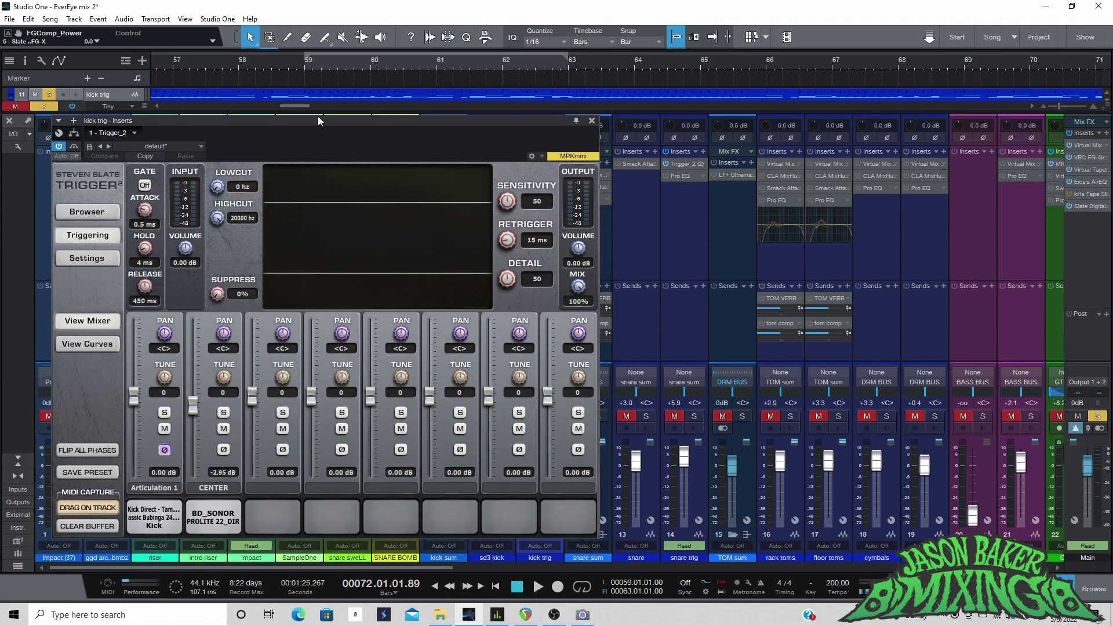
left_click_drag(304, 123, 527, 114)
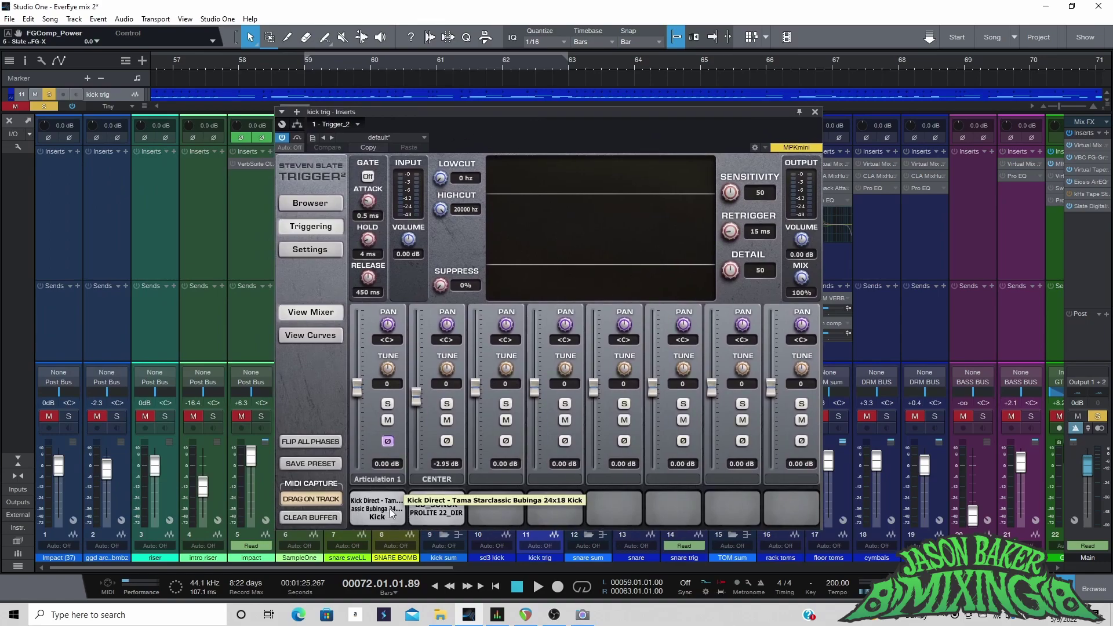
left_click(815, 112)
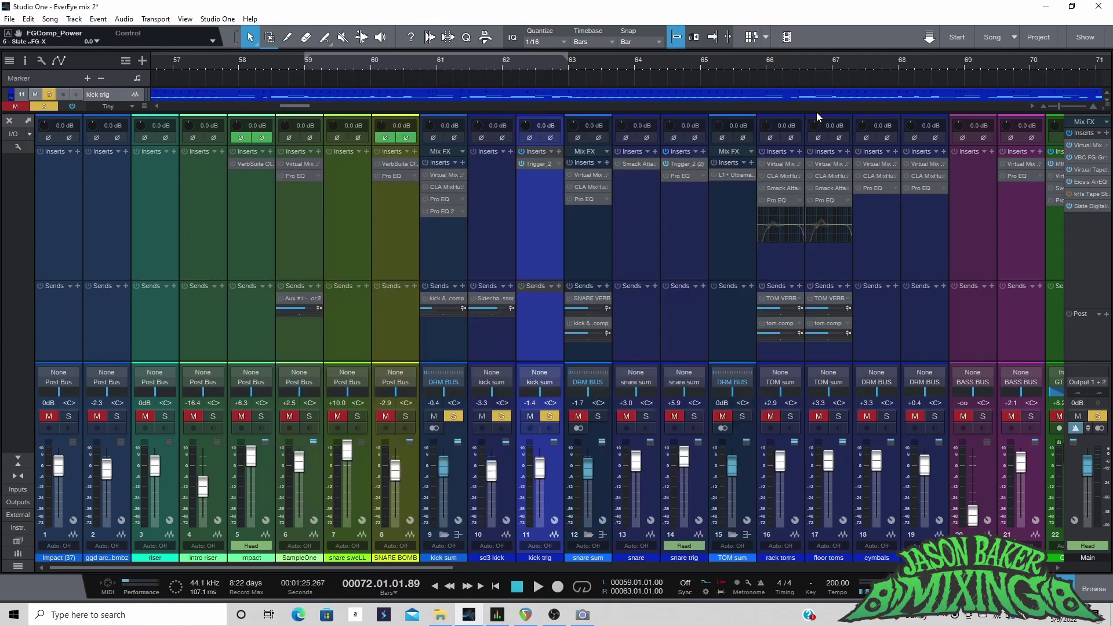
Step: Loop playback from bar 59 and compare the kick layers by taking kick trig and sd3 kick out of solo one at a time
left_click(551, 416)
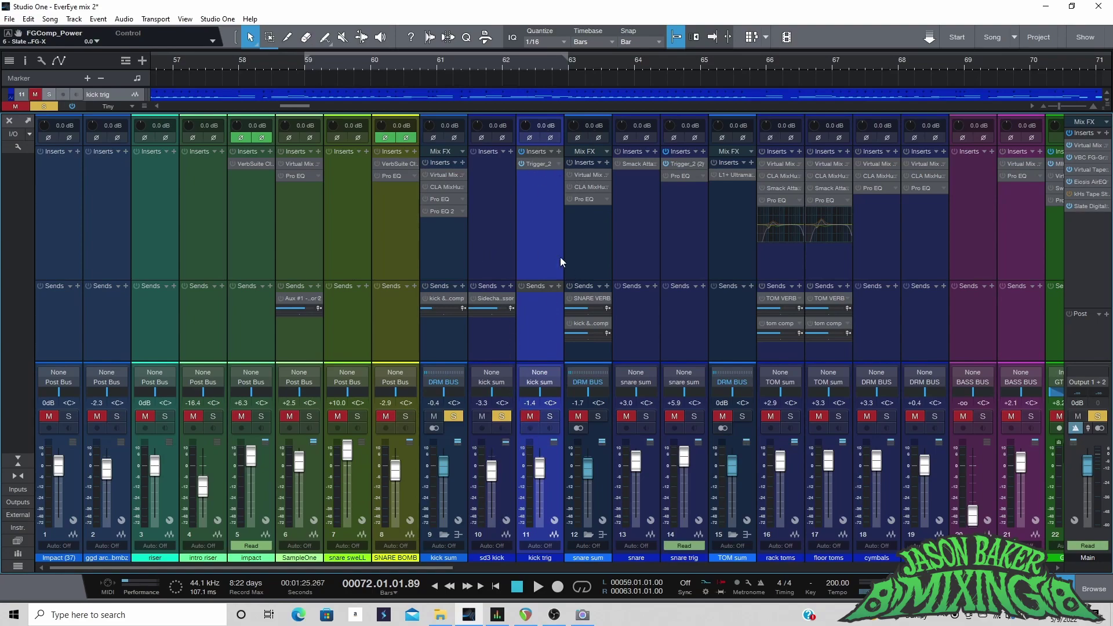
left_click(303, 65)
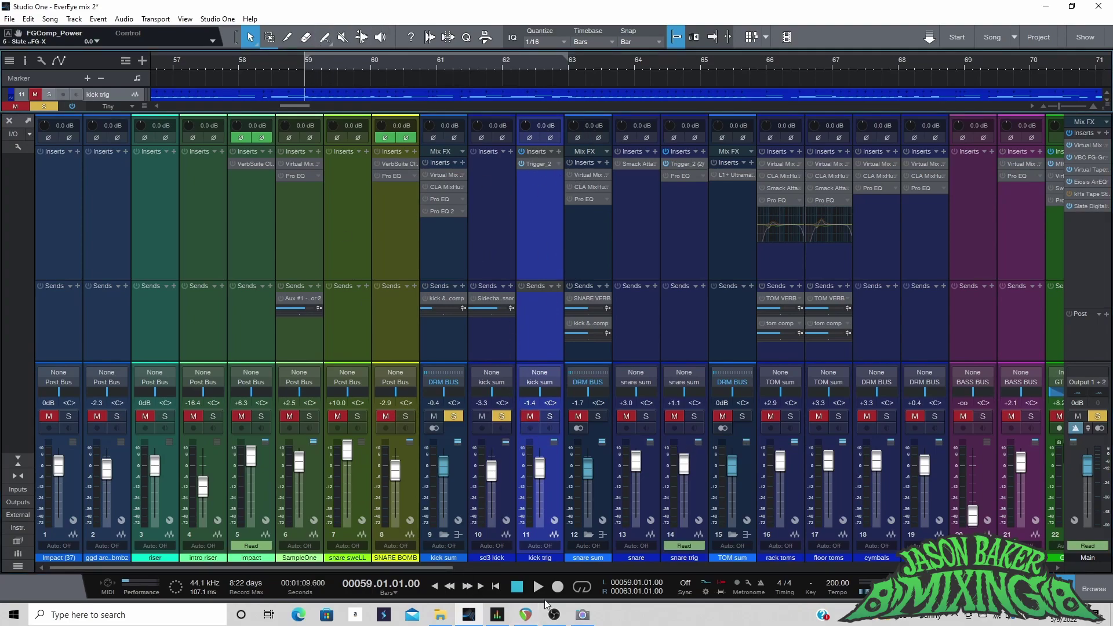
key("space")
left_click(584, 590)
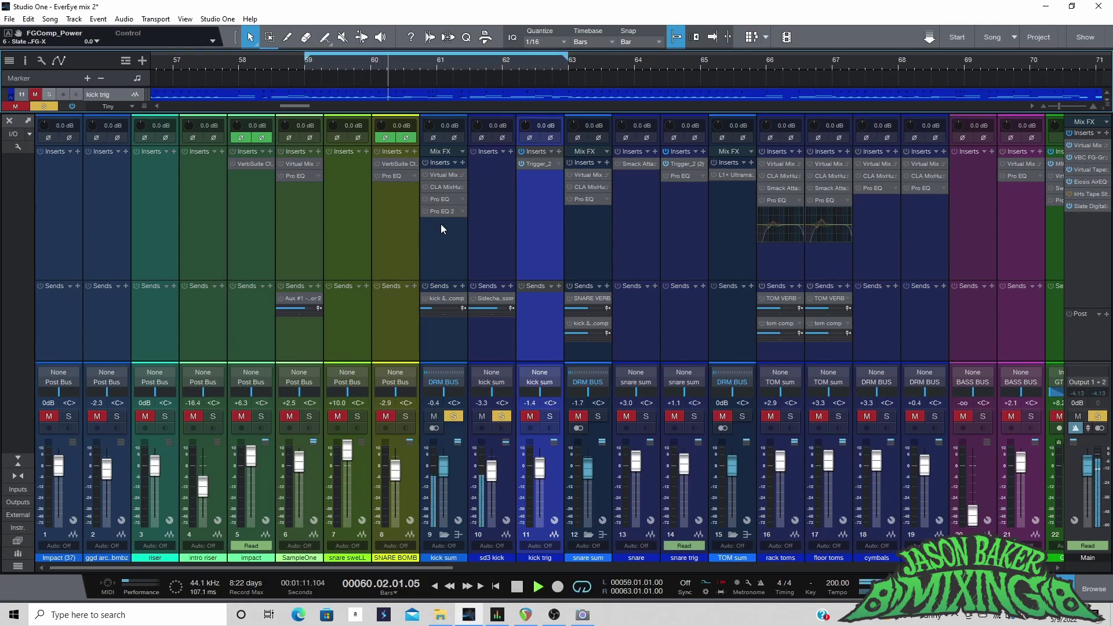
left_click(555, 416)
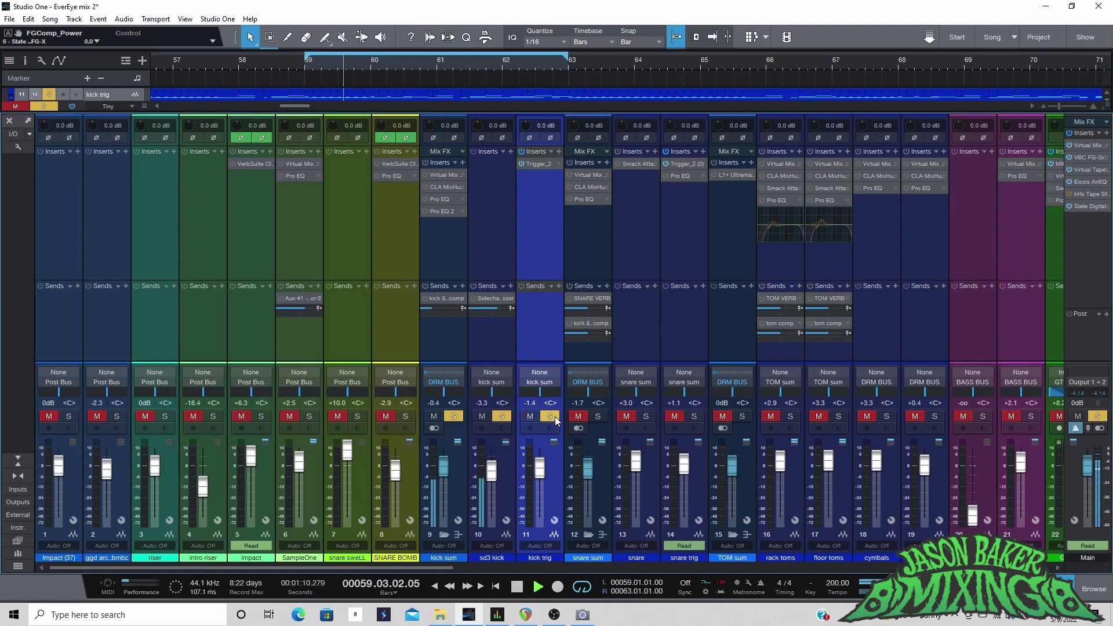
left_click(501, 417)
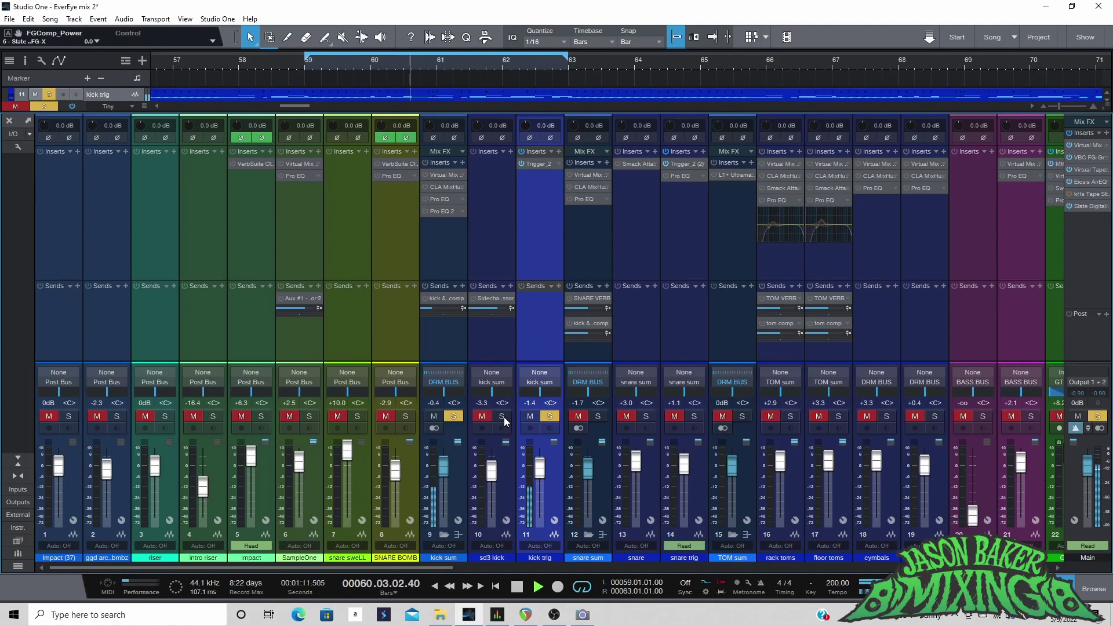
left_click(502, 416)
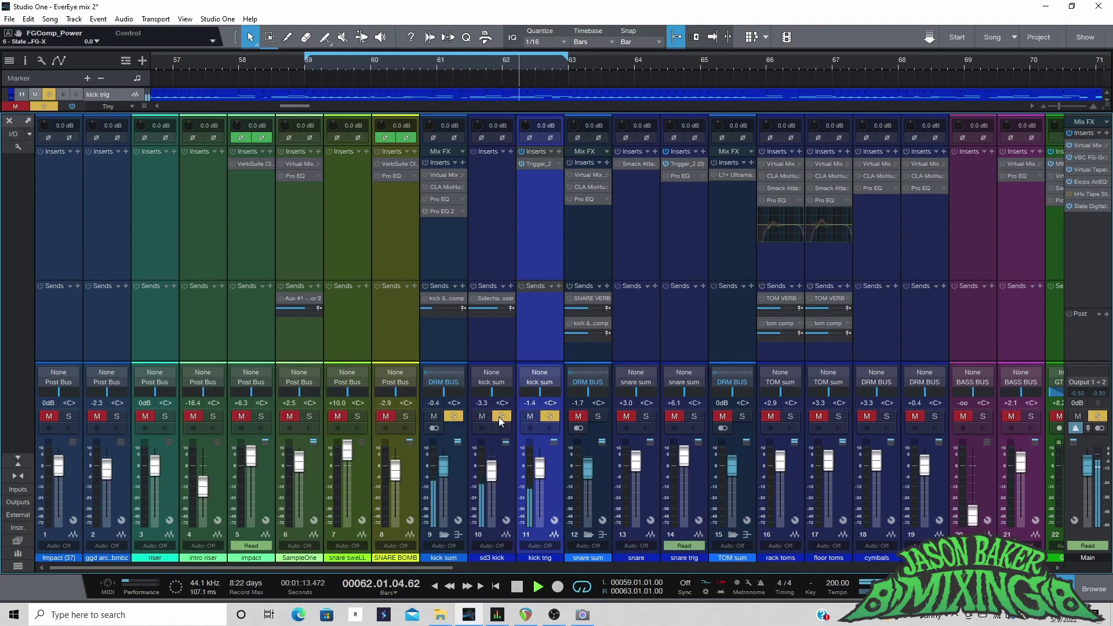
key("space")
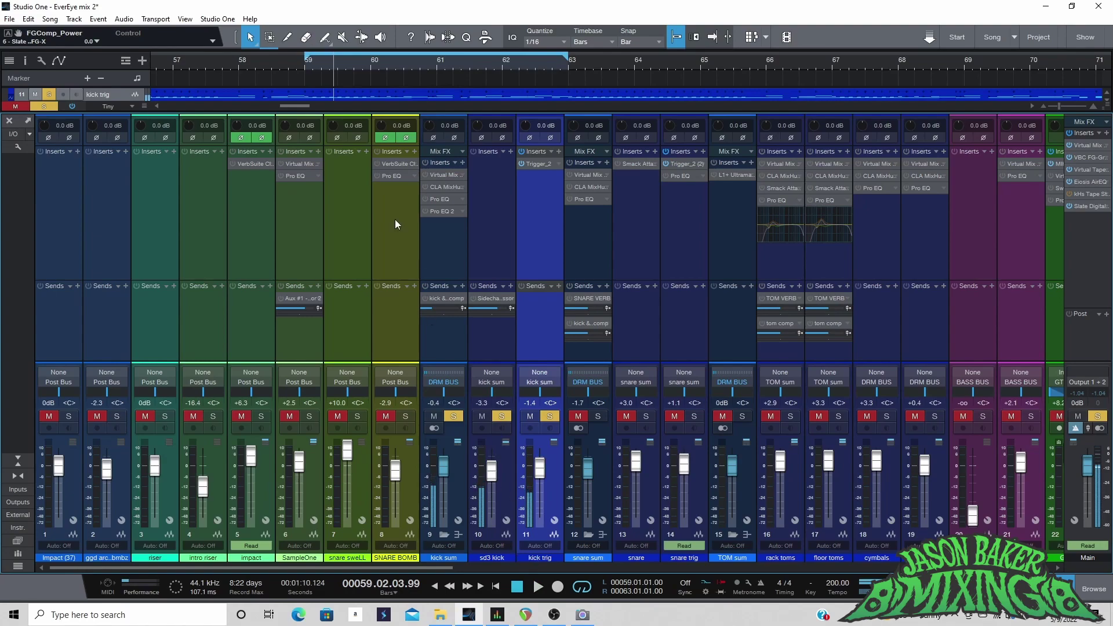
Step: Open the Virtual Mix Rack on the kick sum channel, enable it, and audition the kick through its Virtual Channel module
left_click(447, 175)
left_click_drag(871, 99, 1050, 244)
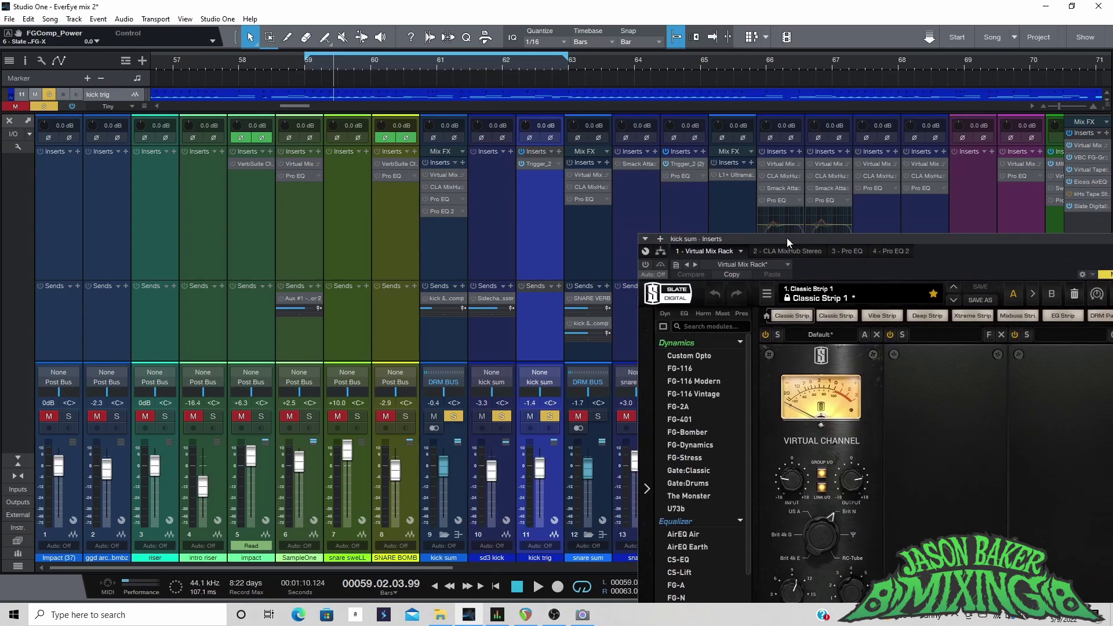
left_click_drag(790, 239, 422, 73)
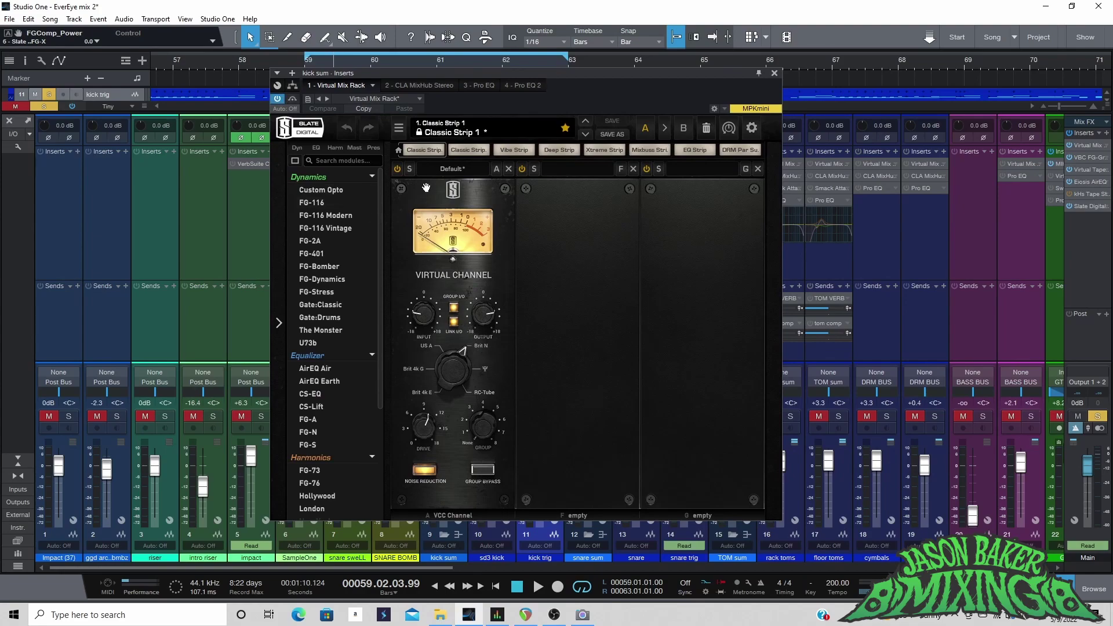
left_click_drag(479, 70, 539, 82)
key("space")
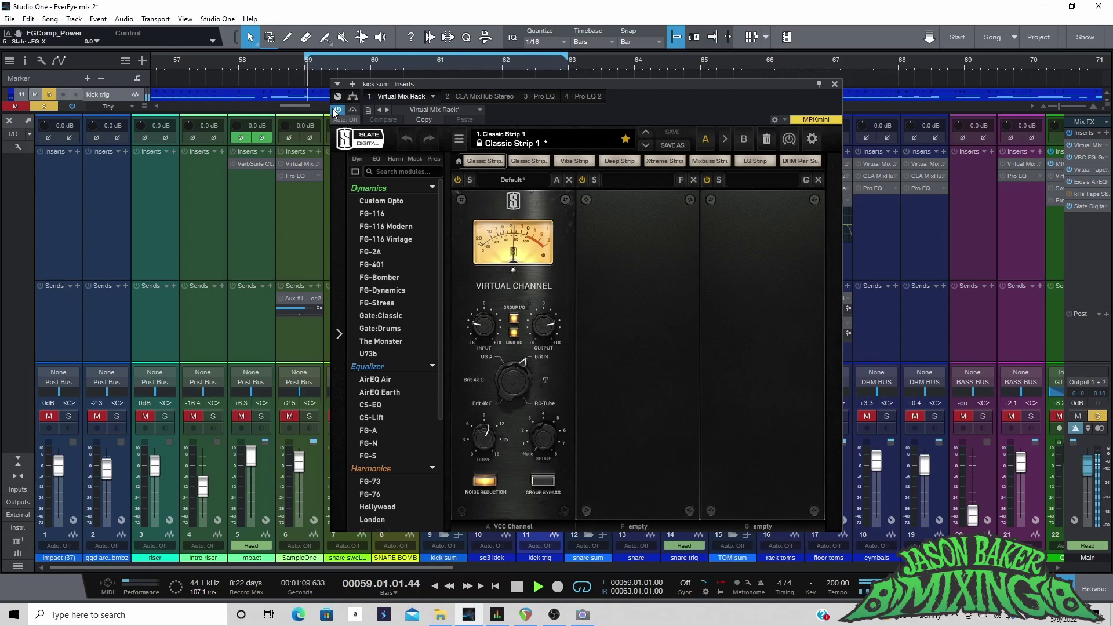
key("space")
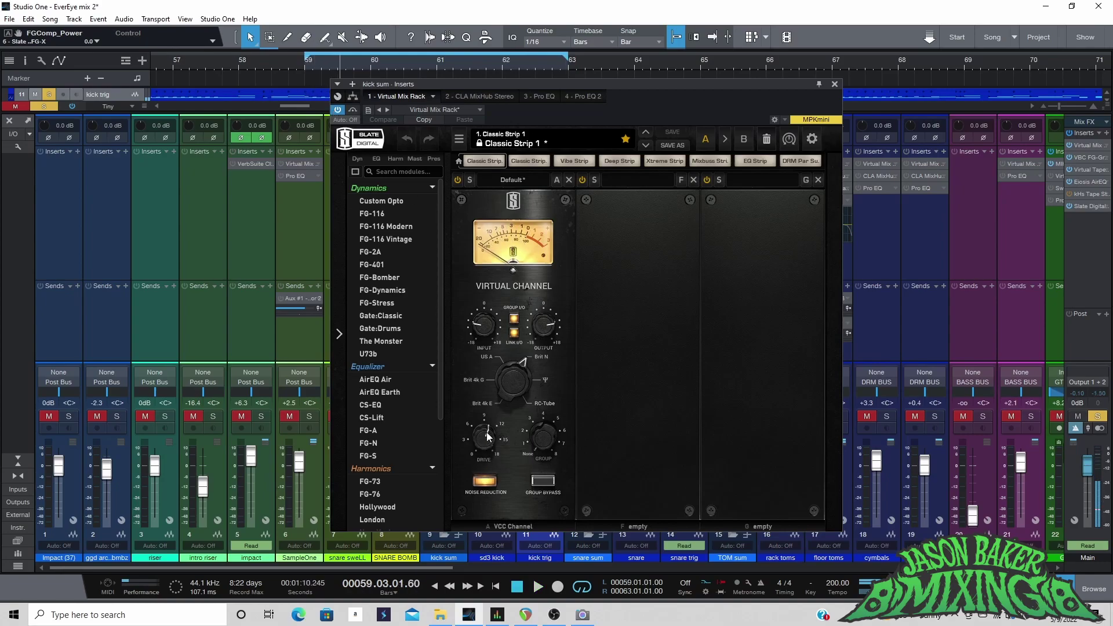
Step: Enable the CLA MixHub Stereo on kick sum, examine its filters, and audition the kick through it
left_click(487, 96)
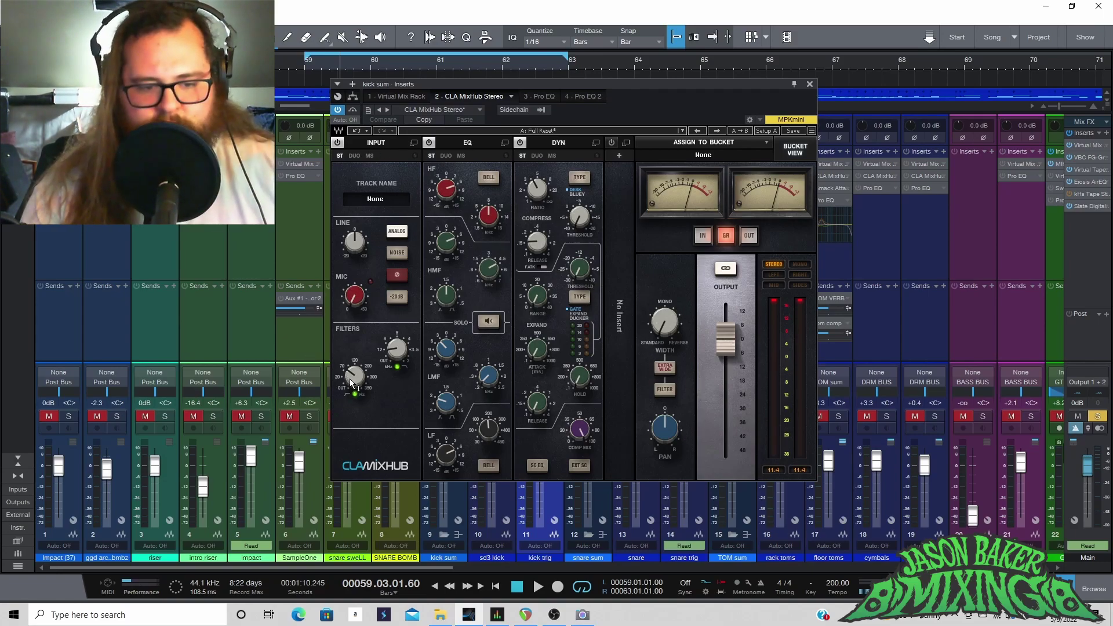
mouse_move(349, 385)
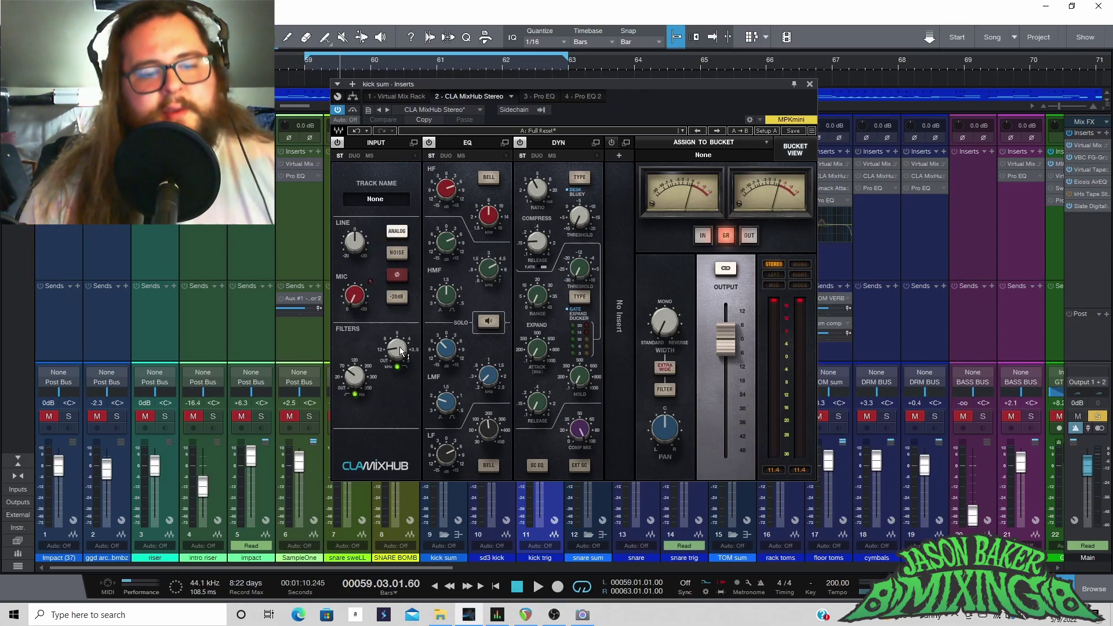
mouse_move(399, 352)
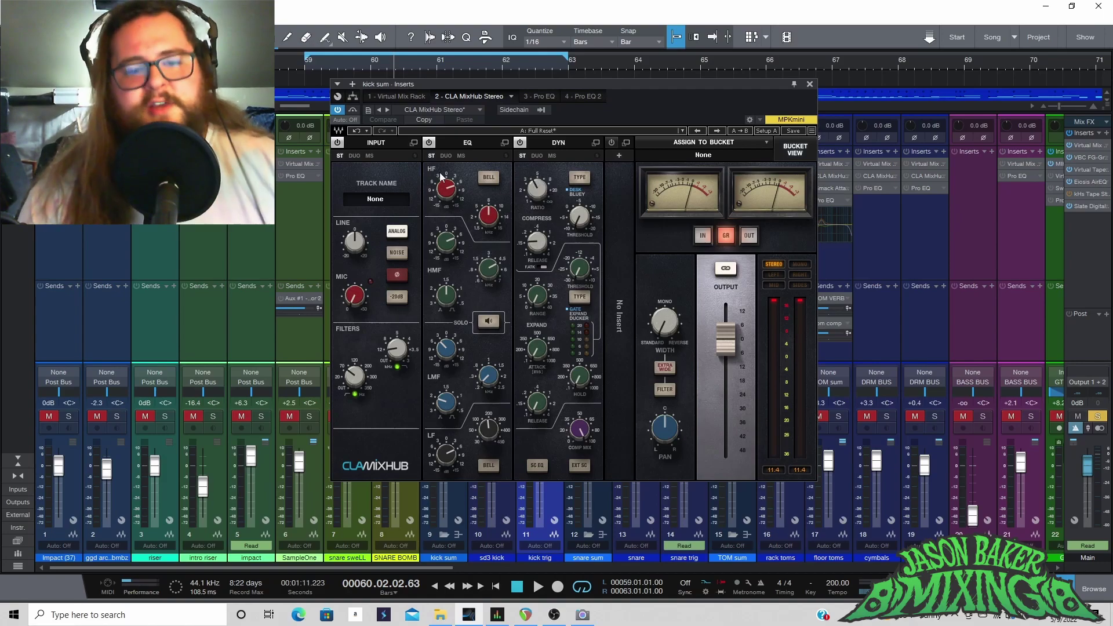
key("space")
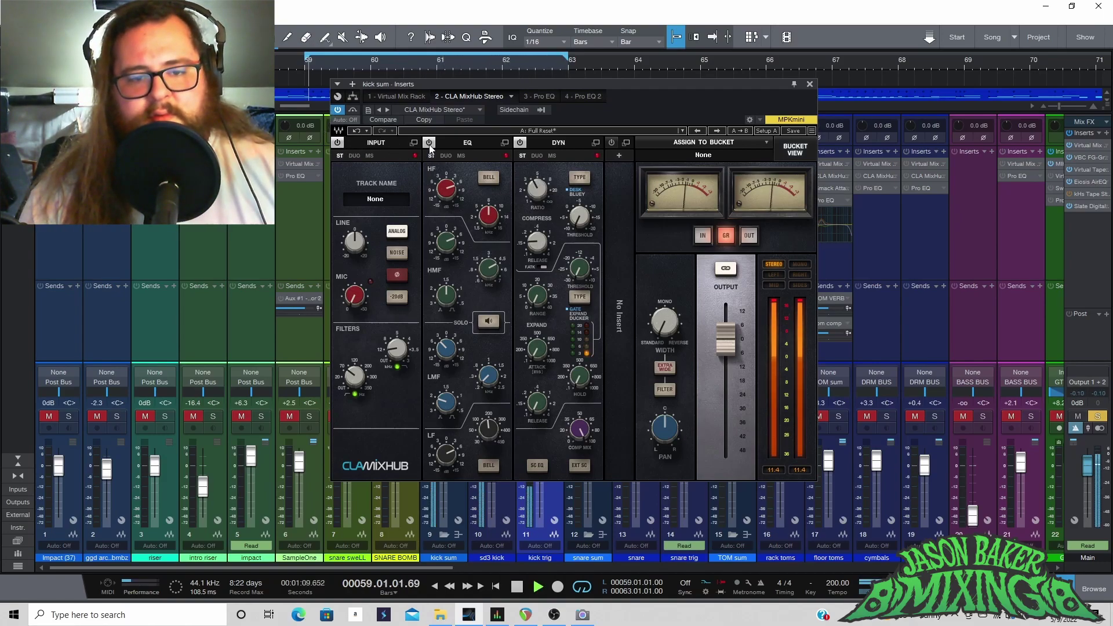
key("space")
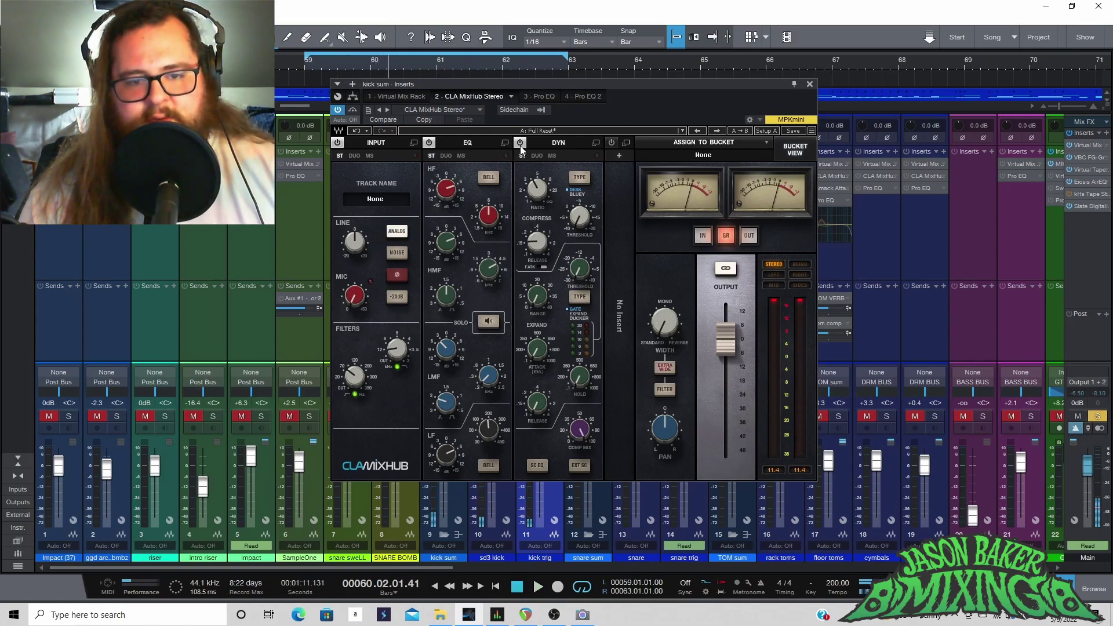
Step: Compare the kick with the MixHub's EQ section off and on while dynamics is bypassed, and re-enable dynamics to examine its compressor threshold
key("space")
left_click(429, 142)
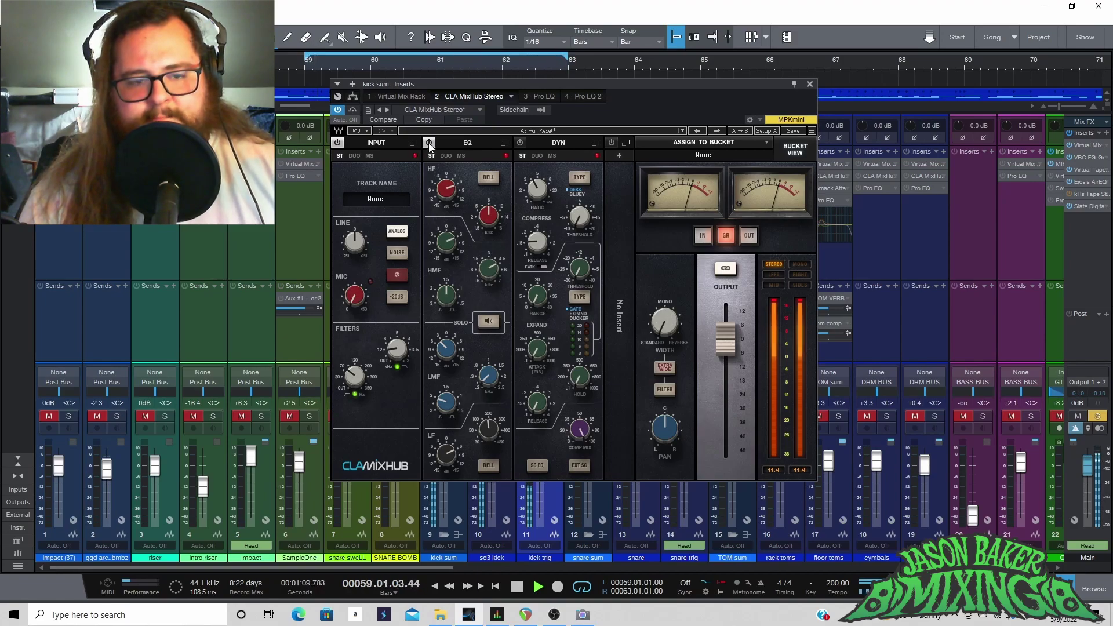
key("space")
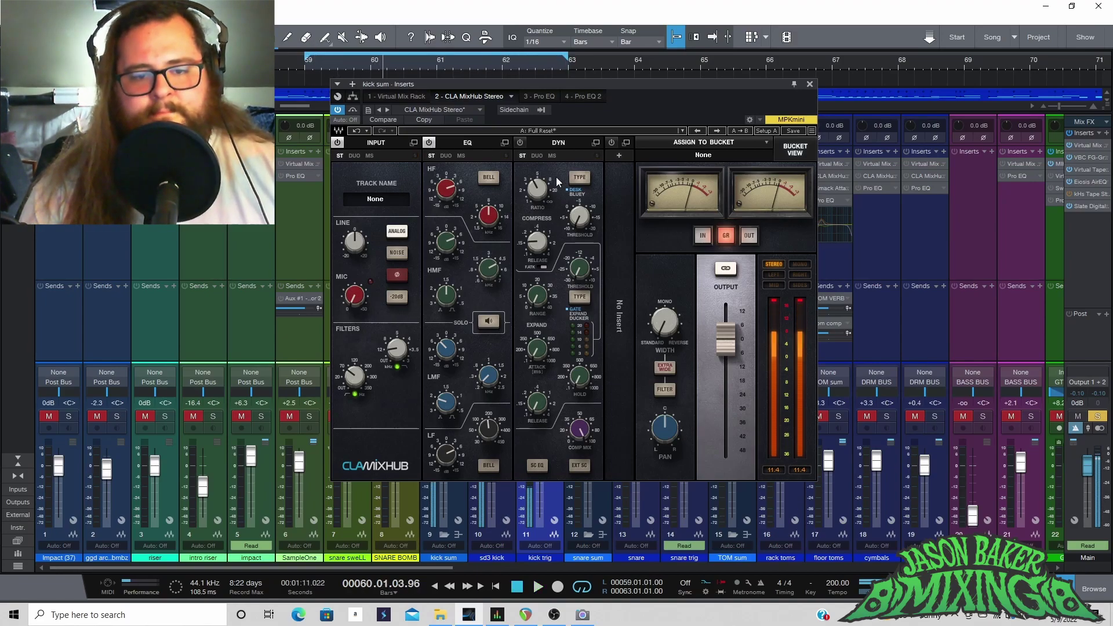
left_click(520, 143)
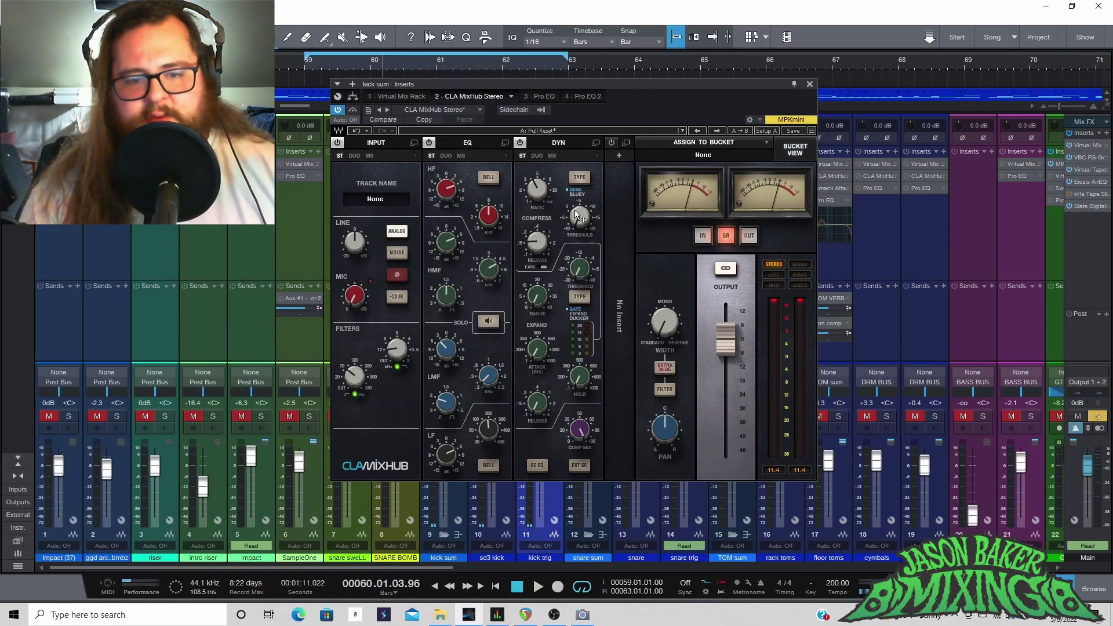
mouse_move(579, 222)
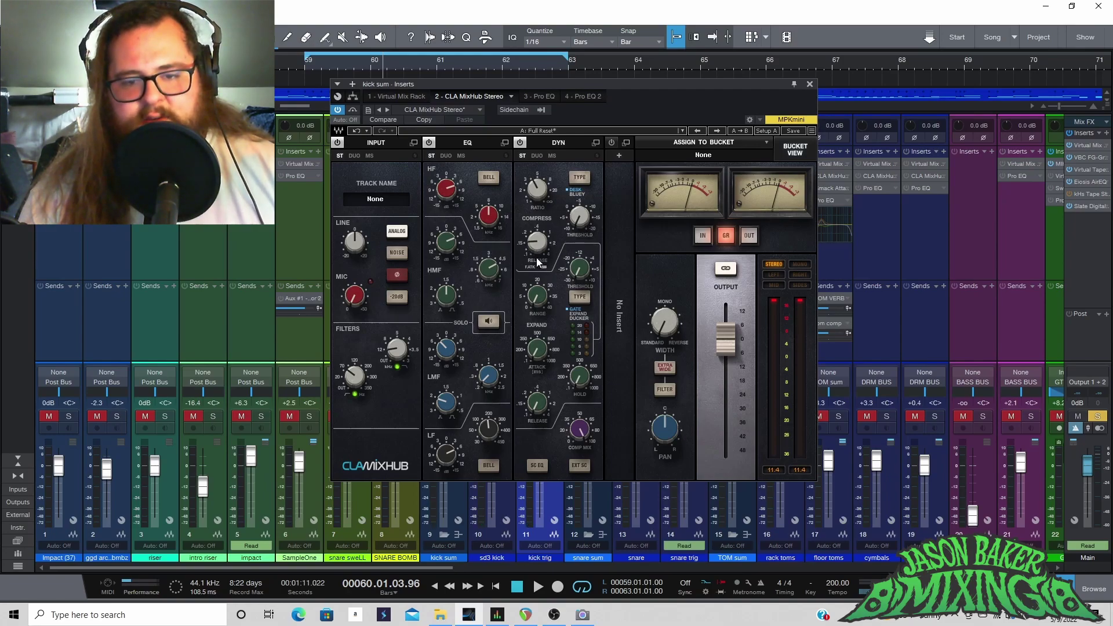
Step: Audition the kick through the MixHub compressor with its gain reduction metering, and check the plug-in's sidechain source list
mouse_move(541, 246)
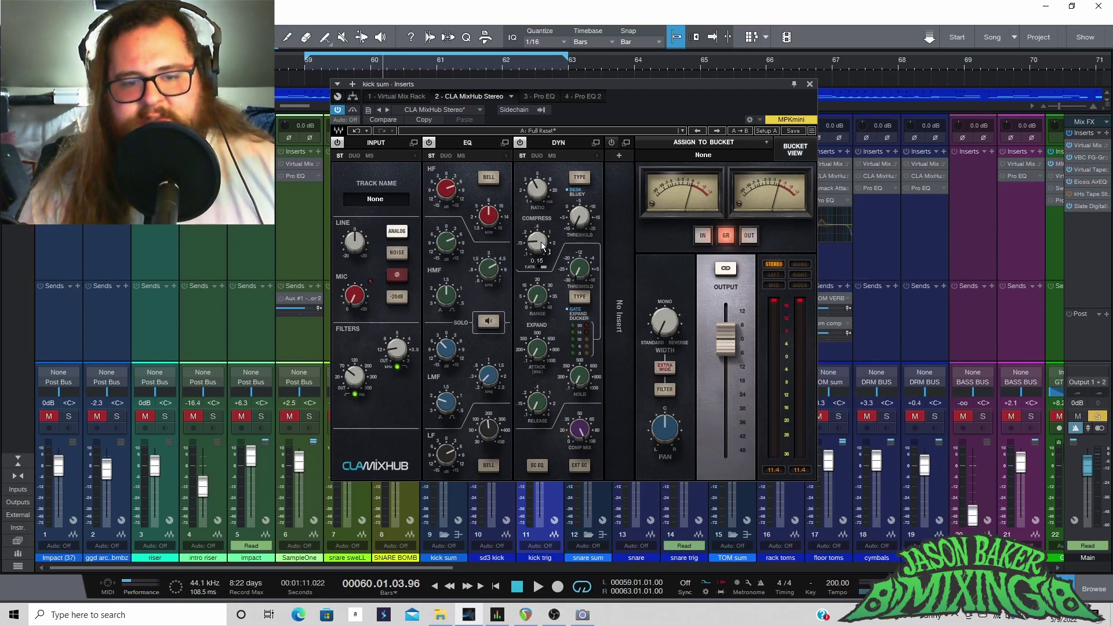
key("space")
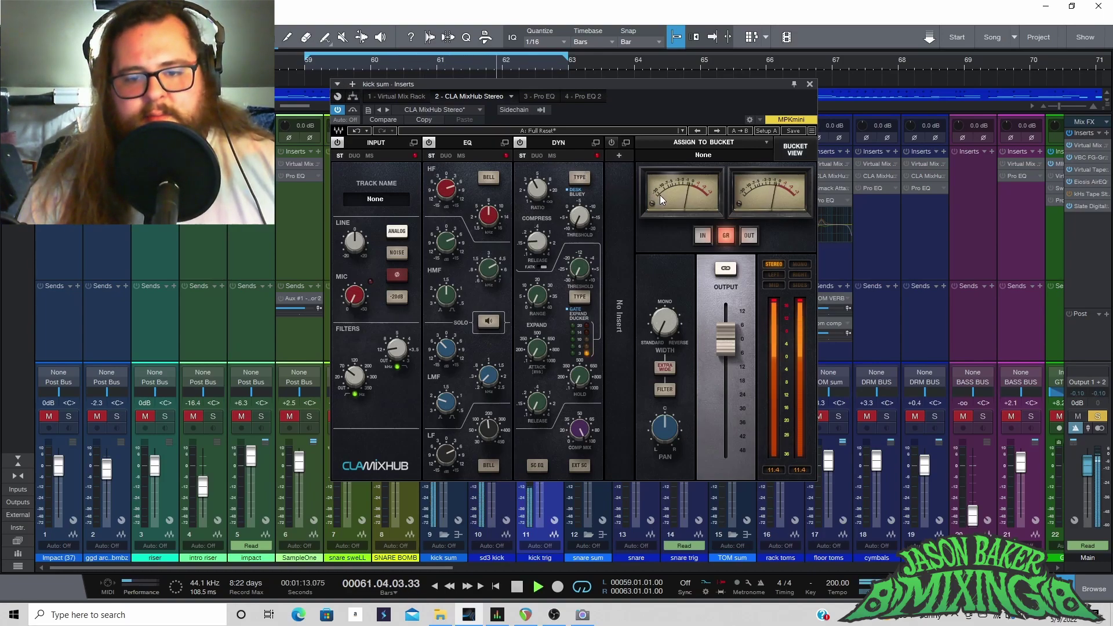
key("space")
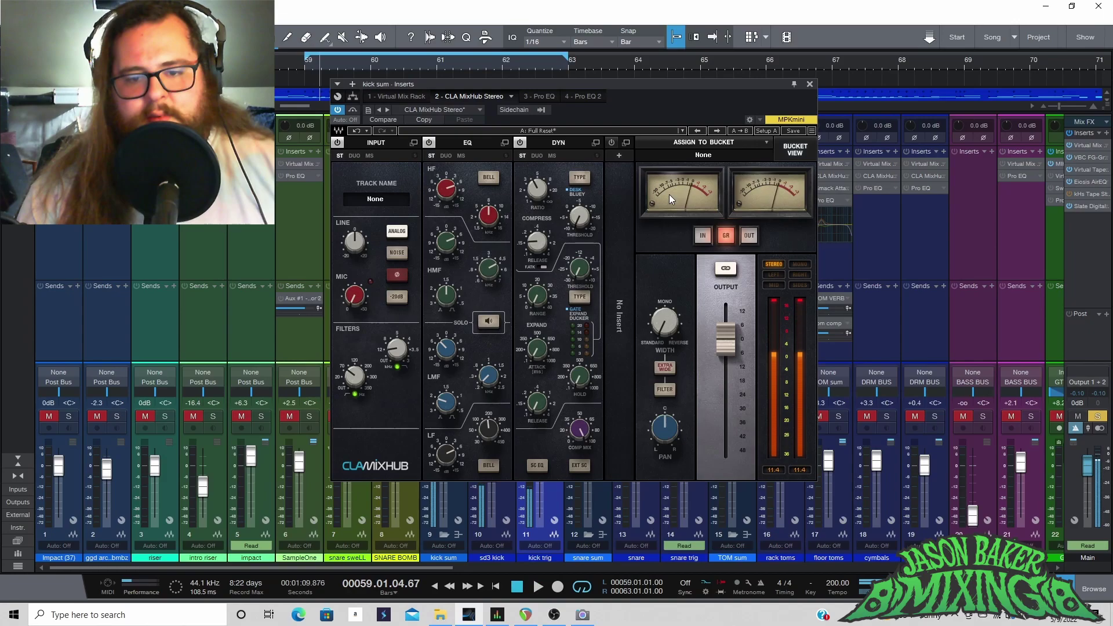
left_click(541, 110)
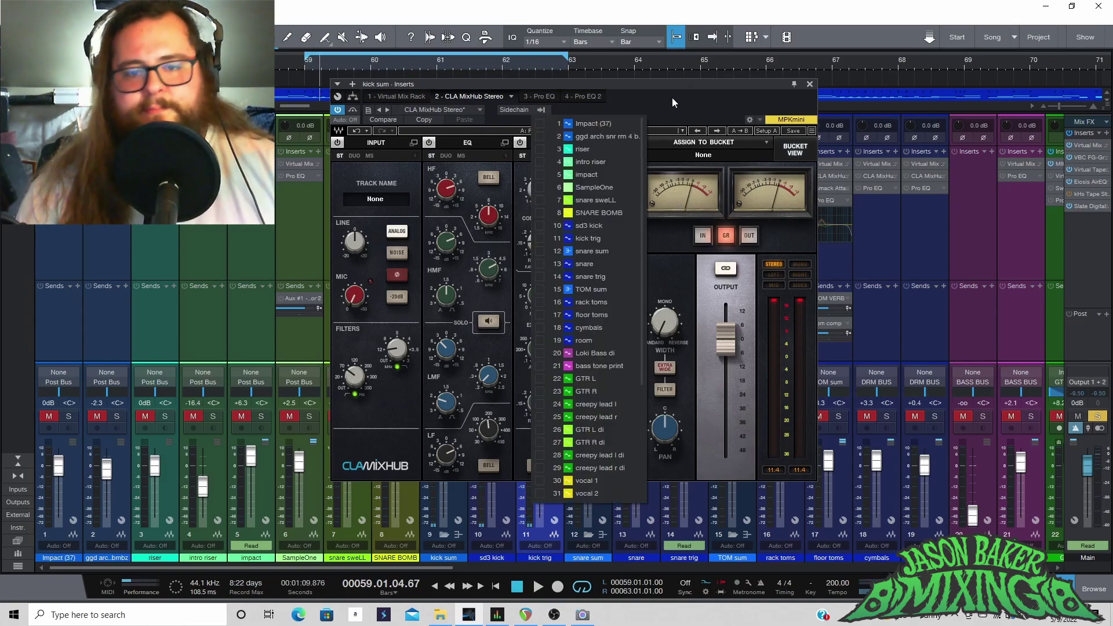
left_click(672, 102)
Step: Open the first Pro EQ on kick sum, enable it, and compare the looped kick with the EQ off and on
left_click(543, 96)
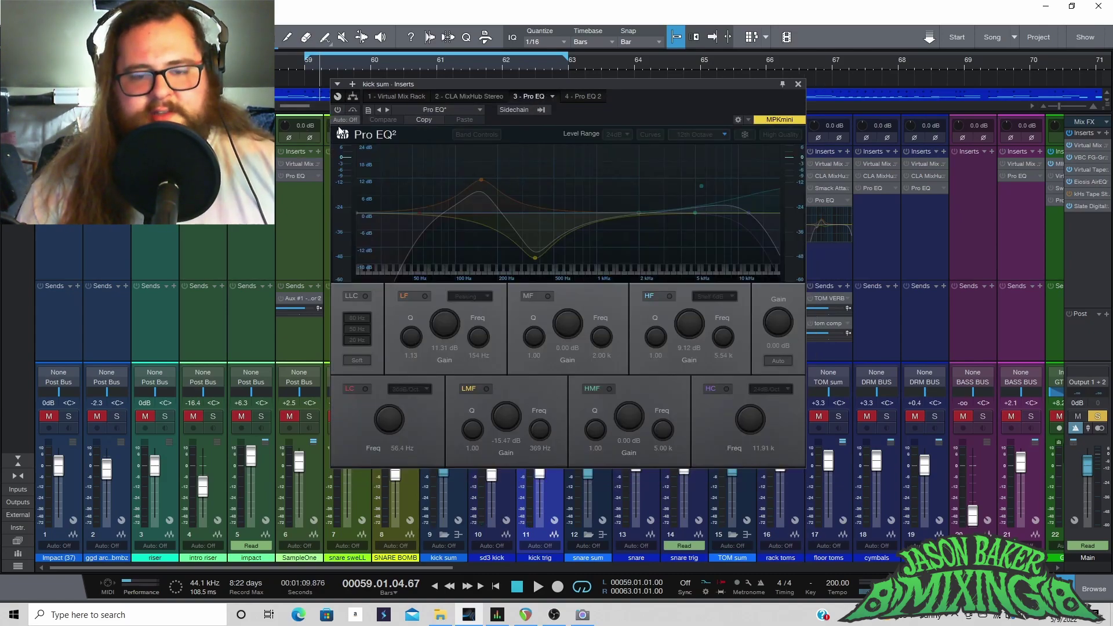
left_click(337, 110)
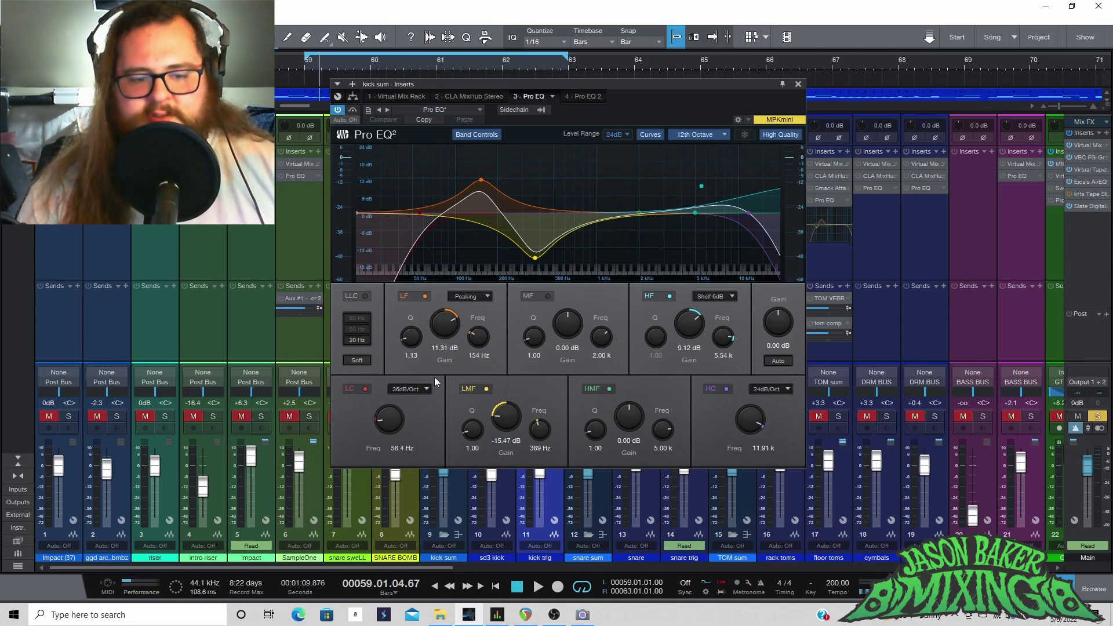
key("space")
left_click(338, 110)
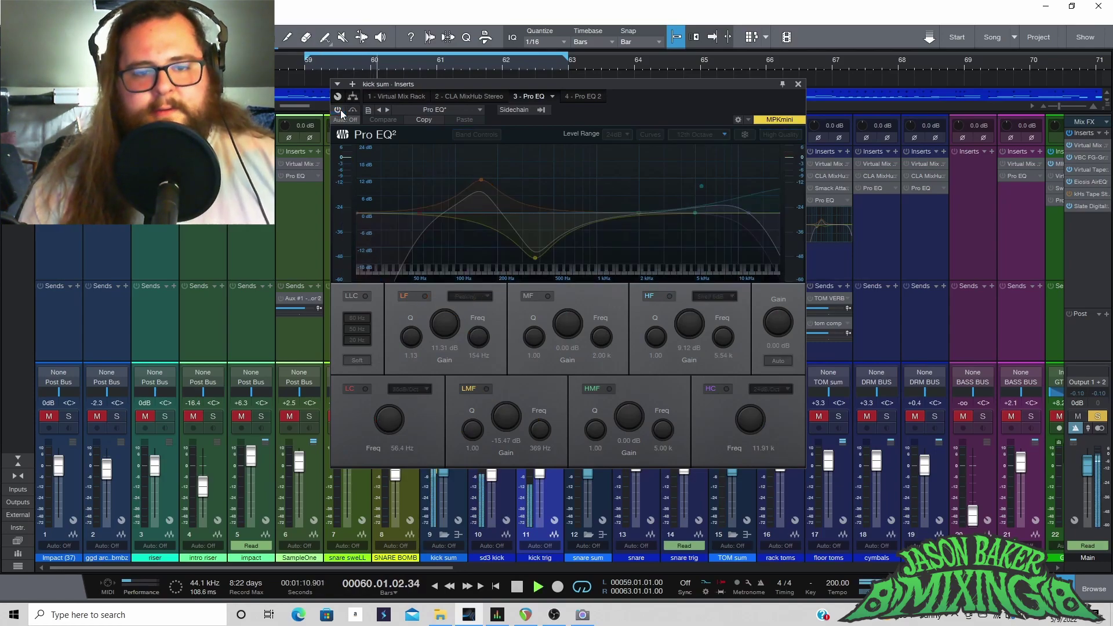
left_click(338, 110)
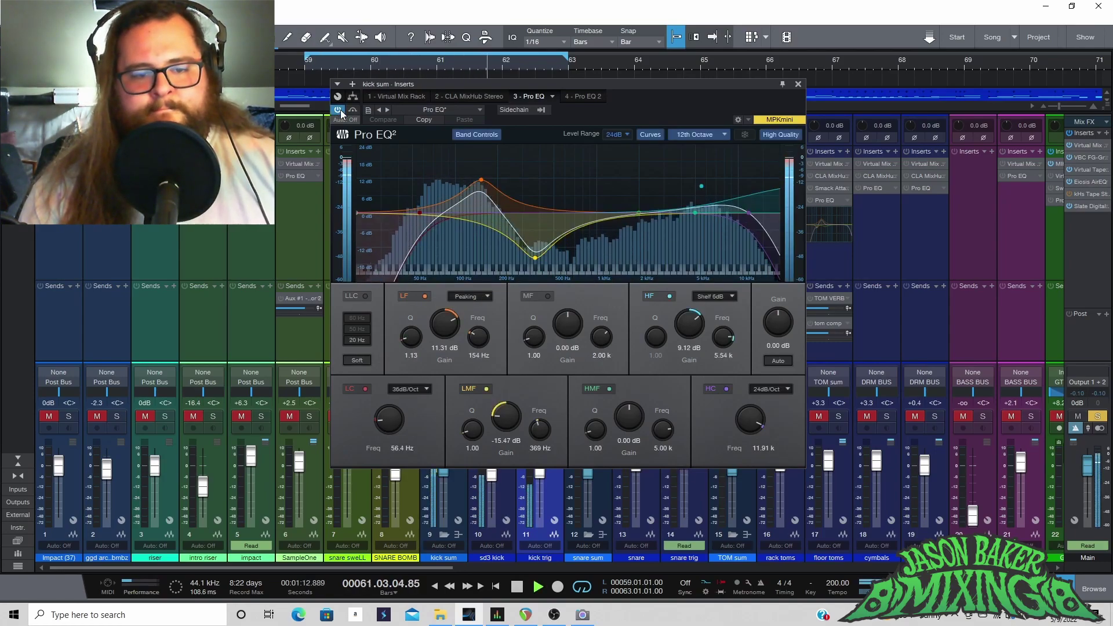
key("space")
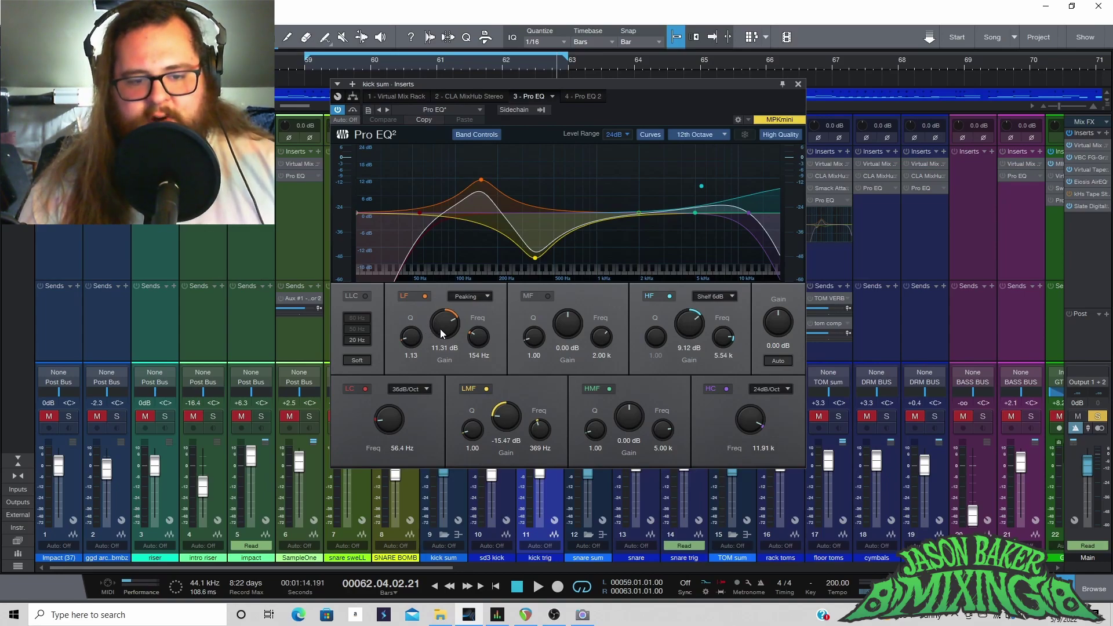
Step: Audition the kick with an exaggerated LF boost, undo it, and compare the LF band off and on
key("space")
left_click_drag(439, 331, 443, 310)
key("ctrl+z")
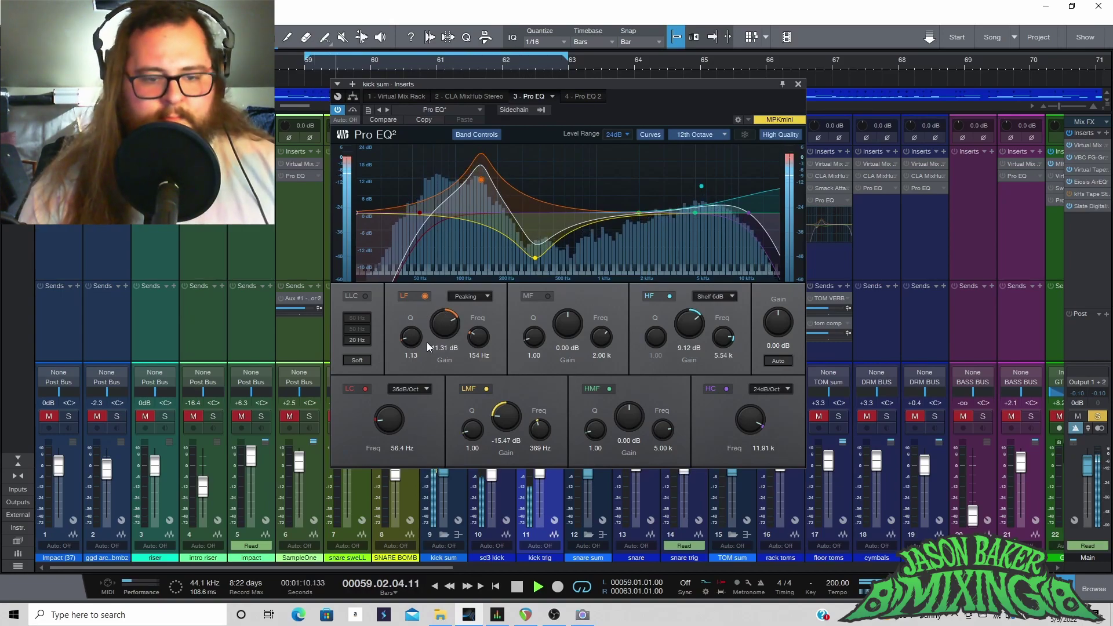
left_click(426, 297)
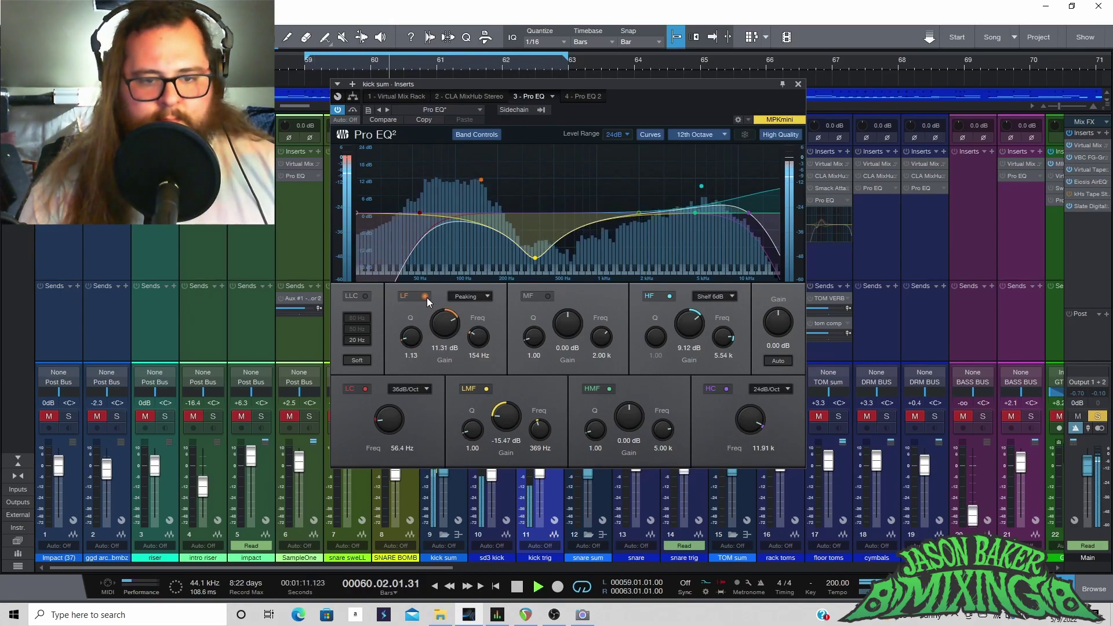
left_click(481, 180)
key("space")
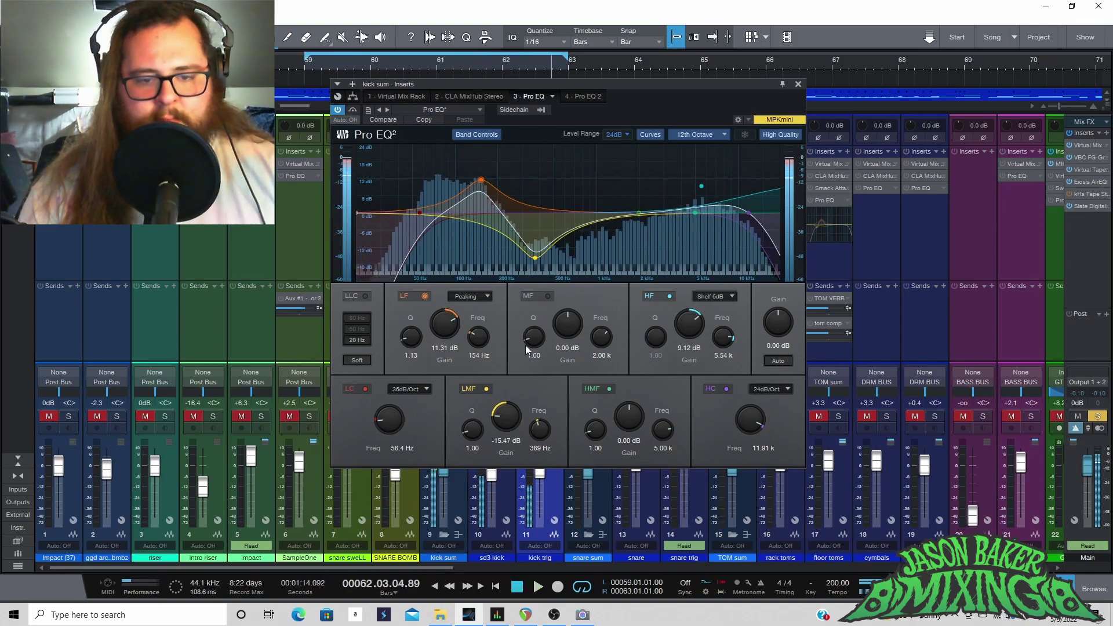
Step: Audition the kick with the Pro EQ's LMF gain boosted to 15.49 dB, and return the gain to -15.47 dB
left_click_drag(505, 427, 506, 348)
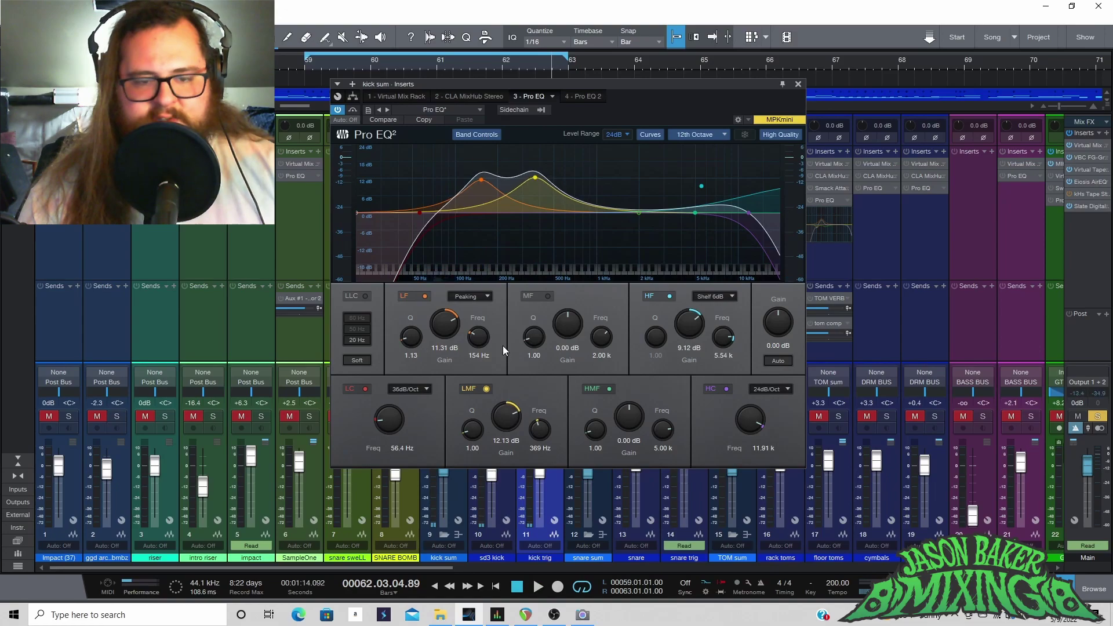
key("space")
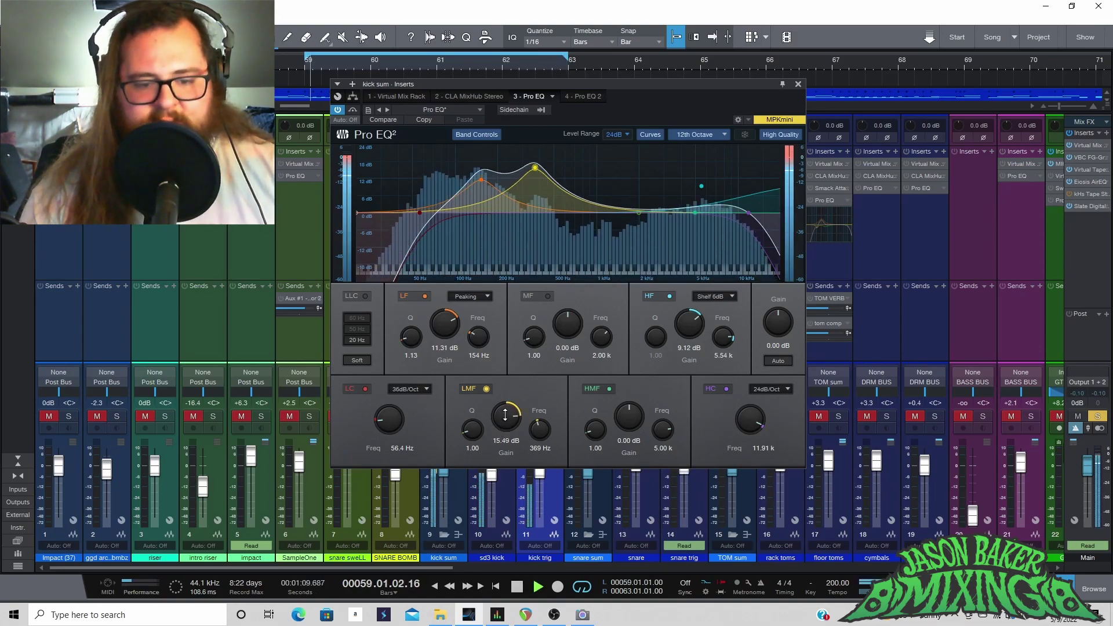
left_click_drag(503, 422, 500, 461)
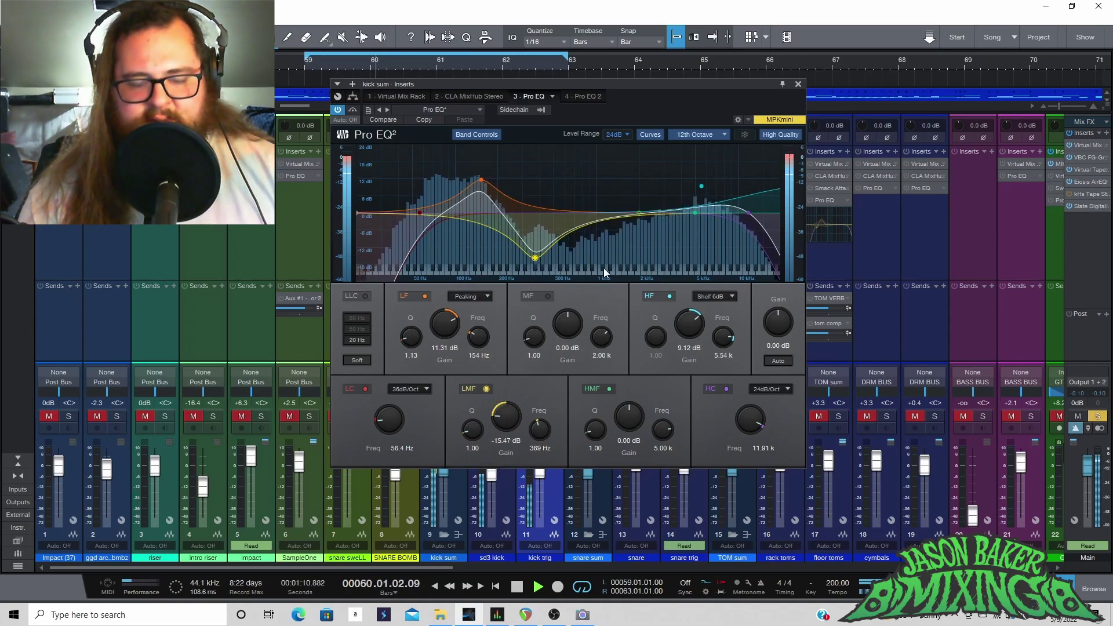
Step: Audition the kick with the HF shelf gain raised to 24 dB, undo the change, and stop playback
left_click_drag(692, 331, 696, 288)
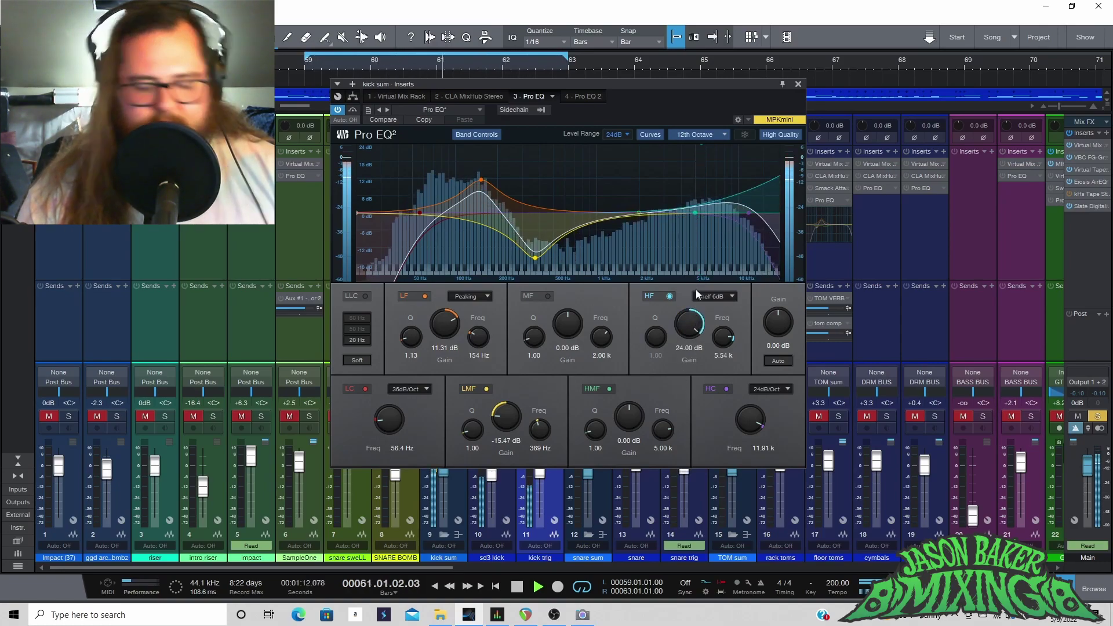
key("ctrl+z")
key("space")
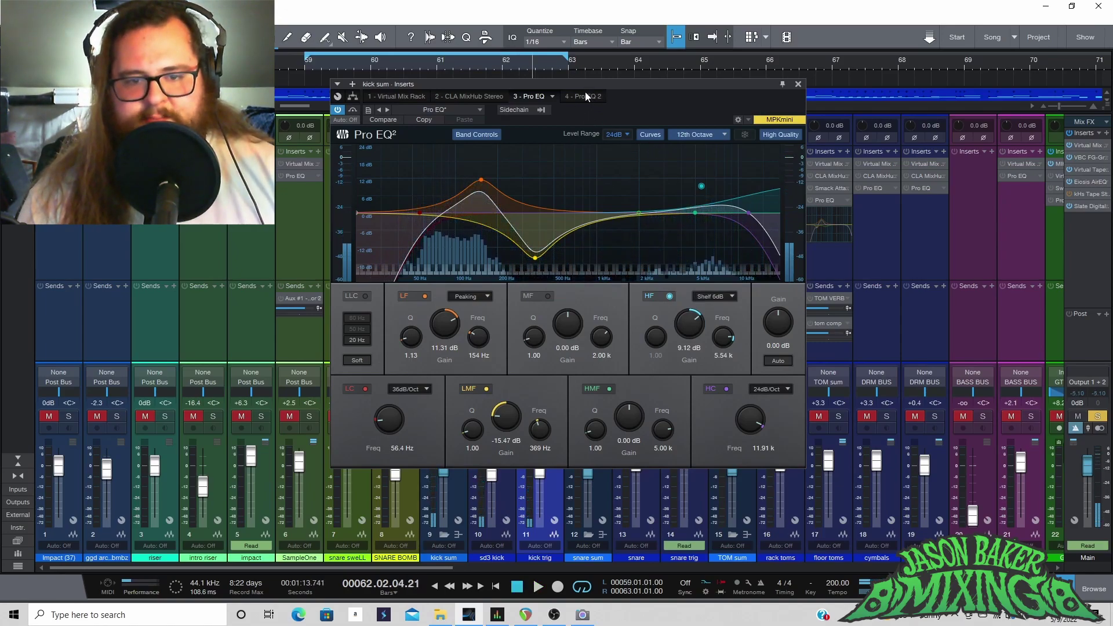
Step: Open Pro EQ 2 on kick sum, move its window clear of the timeline, and enable the EQ
left_click(581, 97)
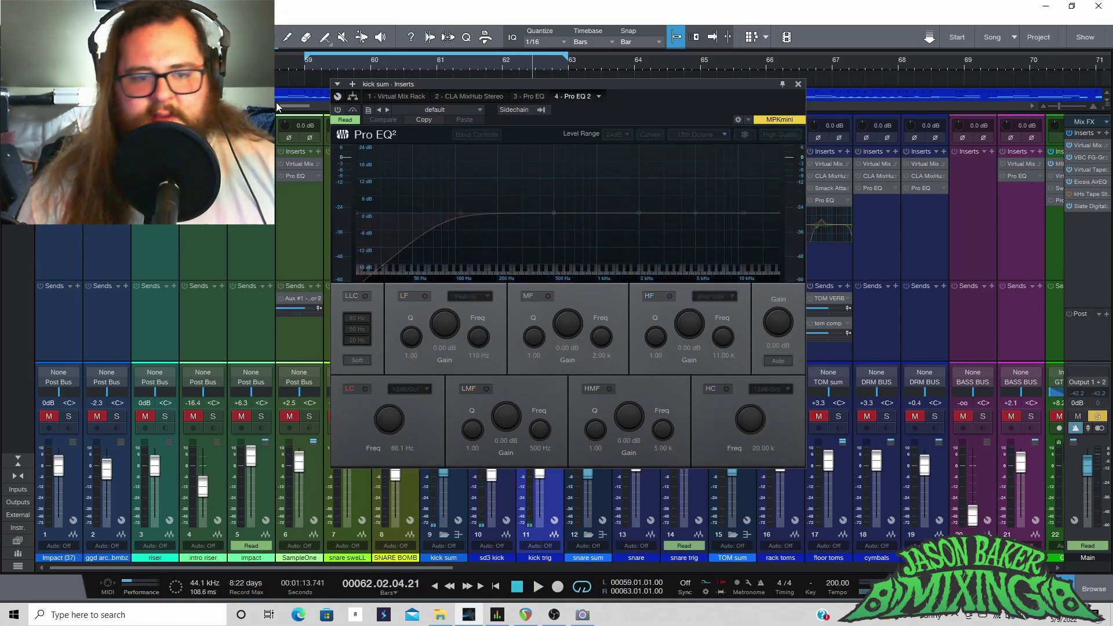
left_click_drag(501, 84, 543, 115)
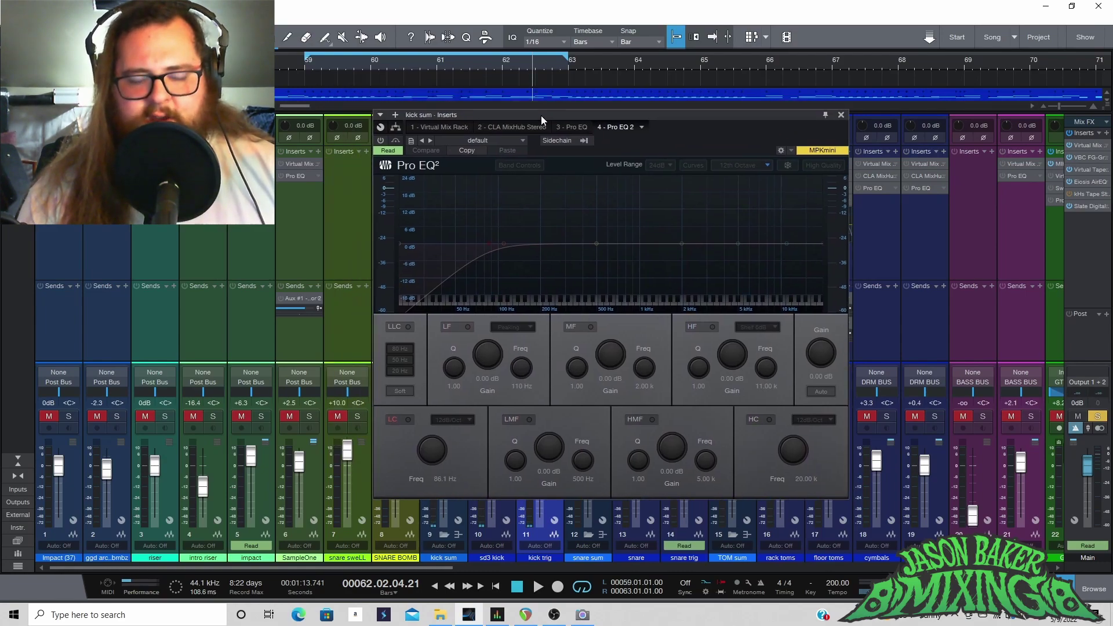
left_click(380, 140)
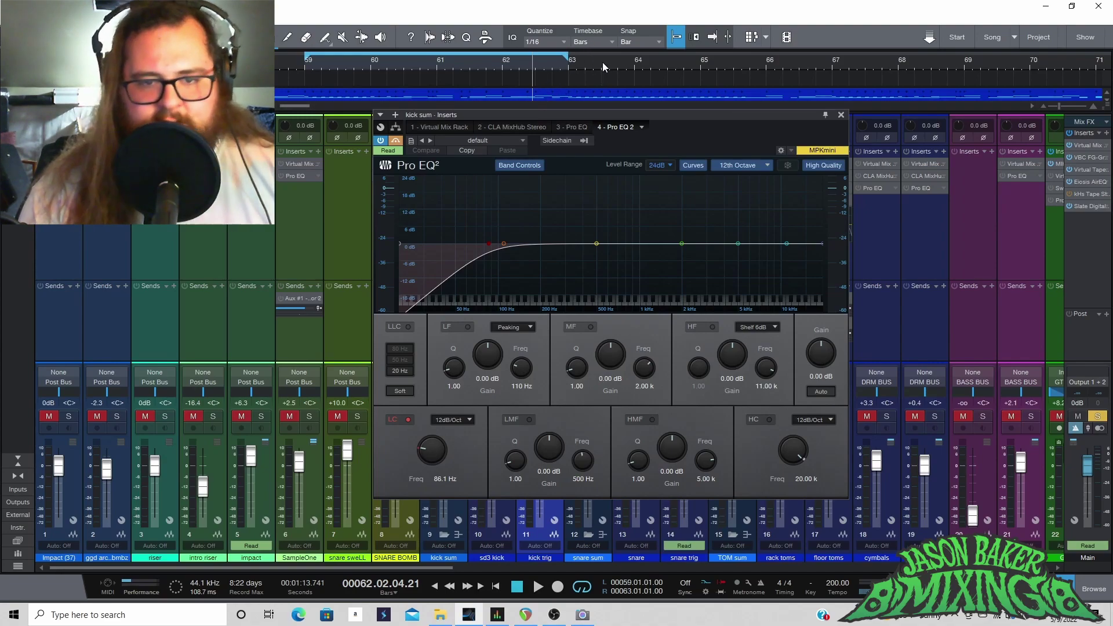
Step: Play the kick from bar 73 and again from about bar 99 while watching Pro EQ 2's low cut
scroll(600, 61, "down", 5)
left_click(489, 62)
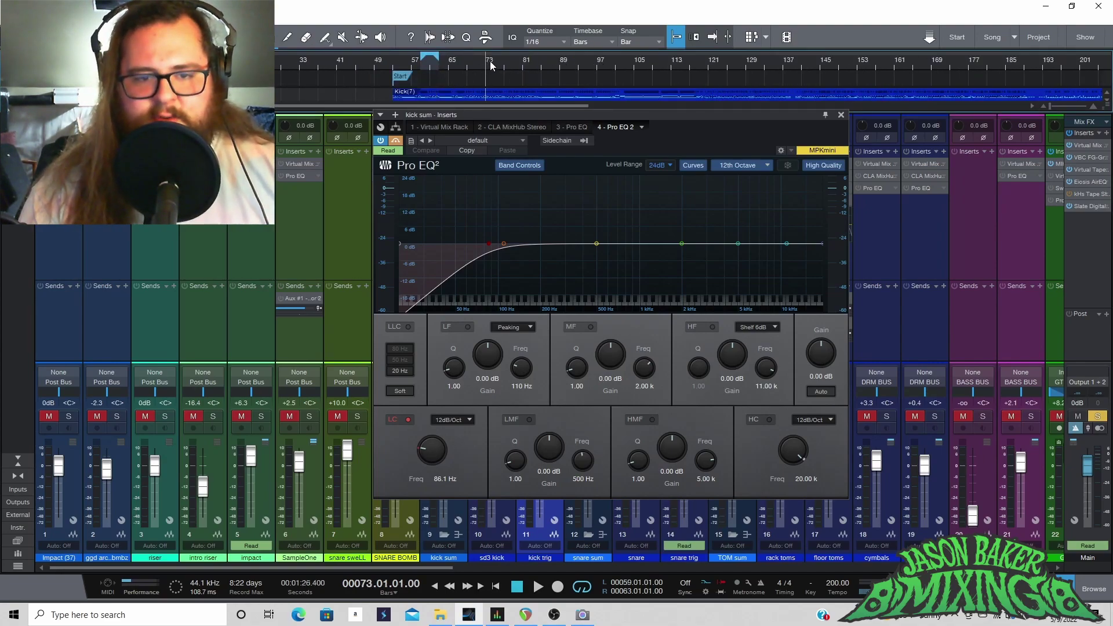
key("space")
left_click(597, 63)
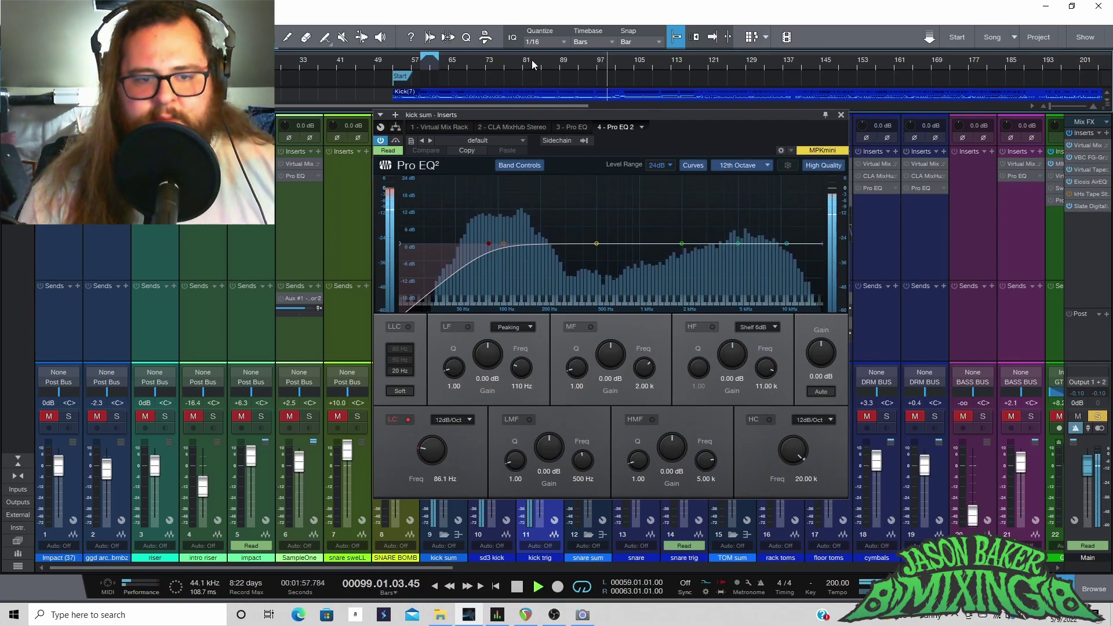
scroll(585, 58, "up", 3)
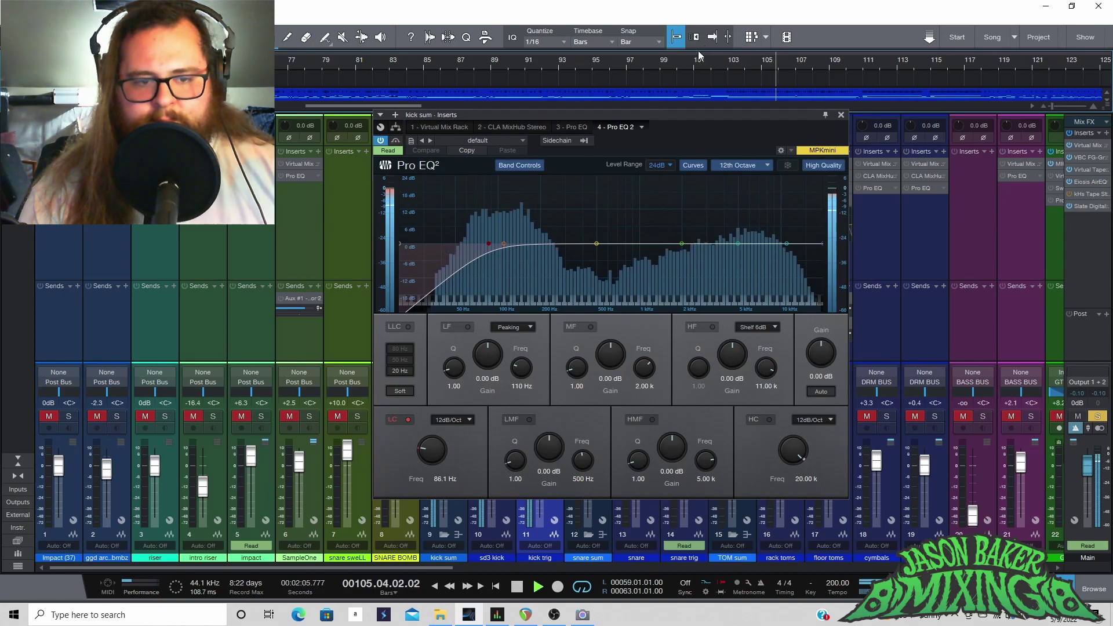
key("space")
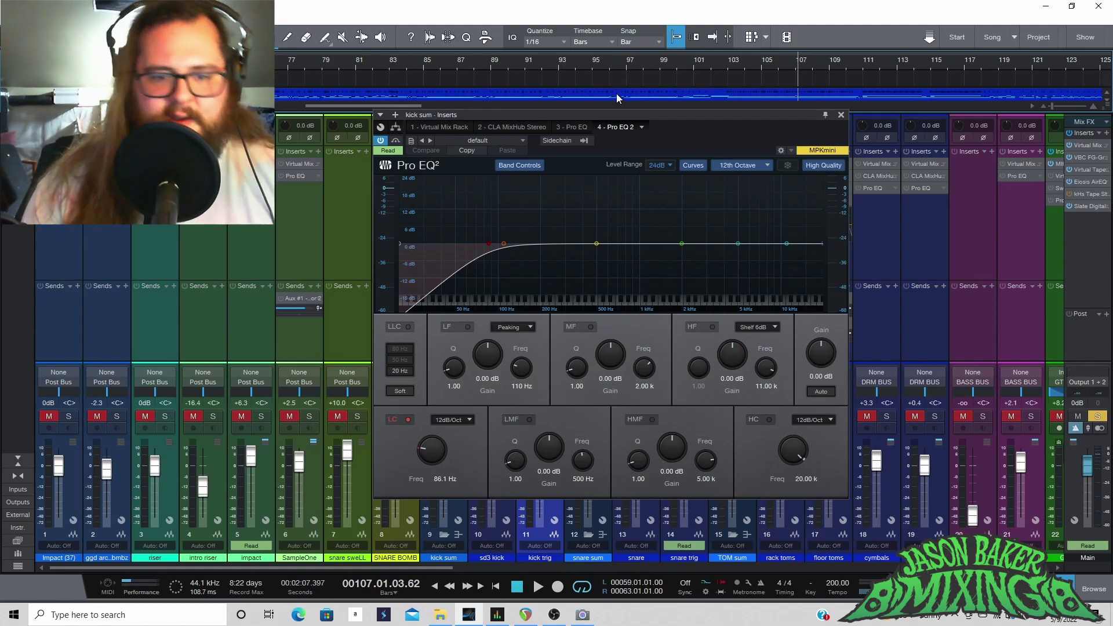
Step: Close the kick sum inserts, switch the solo from kick sum to snare sum, and select the snare trig channel
left_click(841, 114)
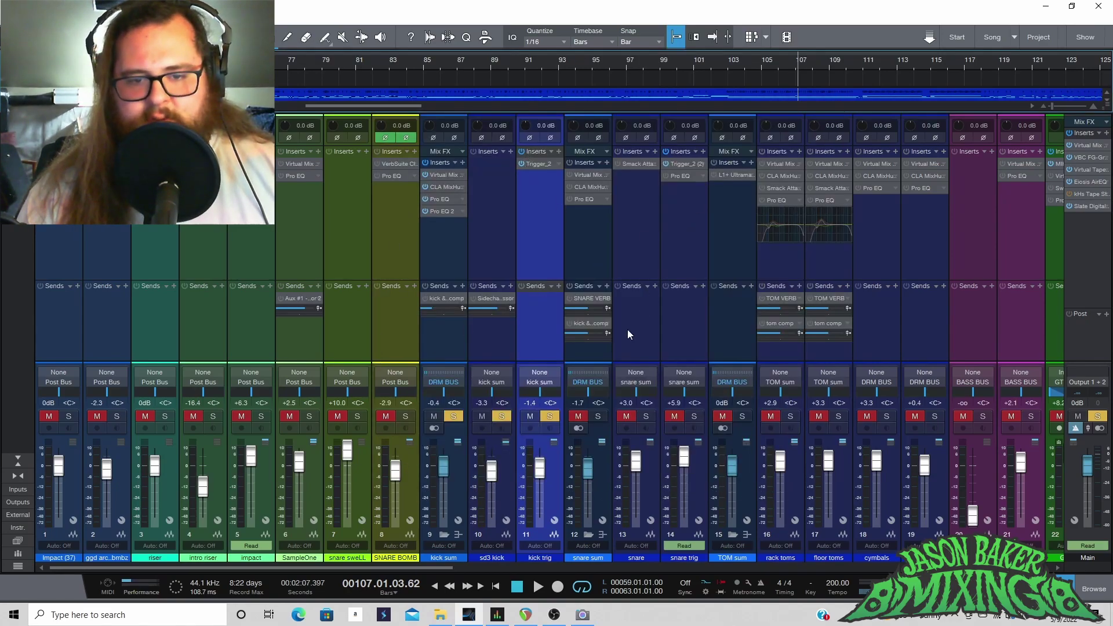
left_click(454, 416)
left_click(601, 416)
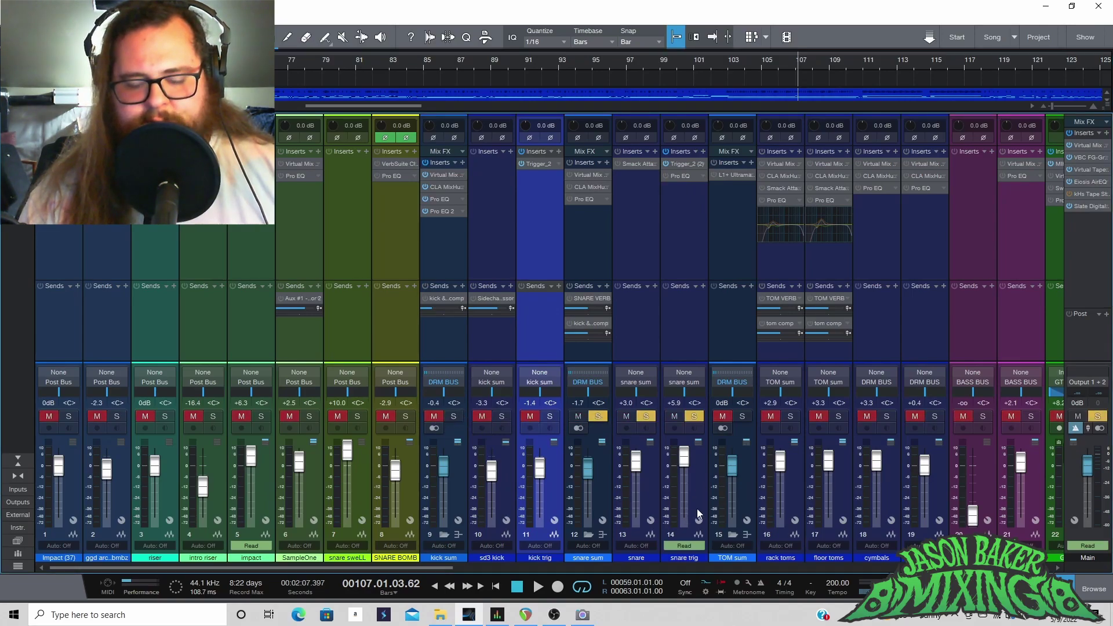
left_click(654, 469)
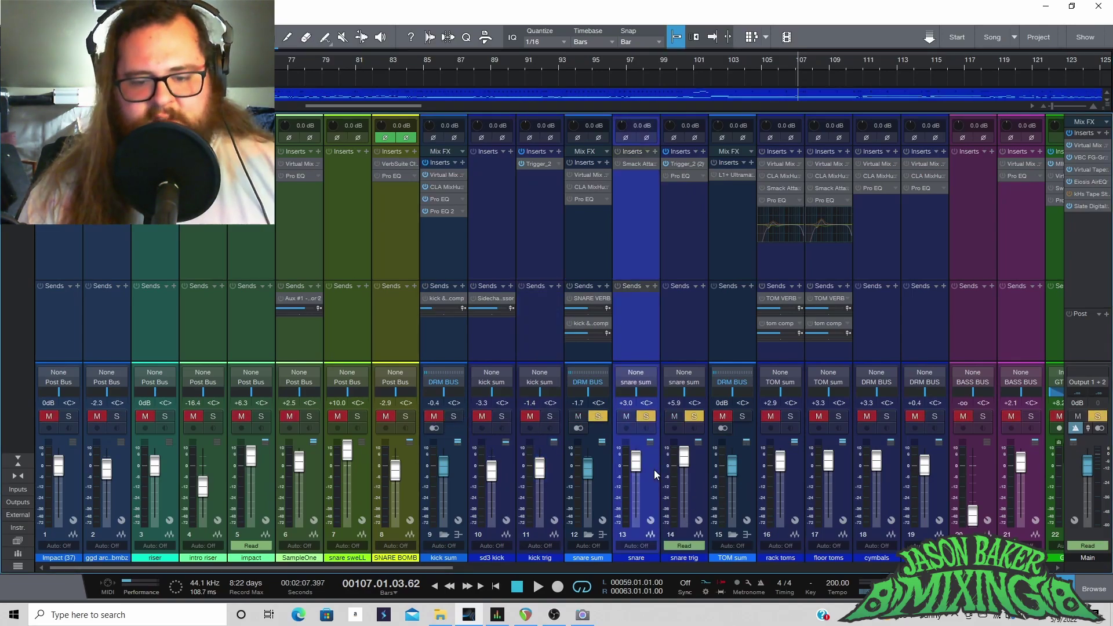
left_click(697, 457)
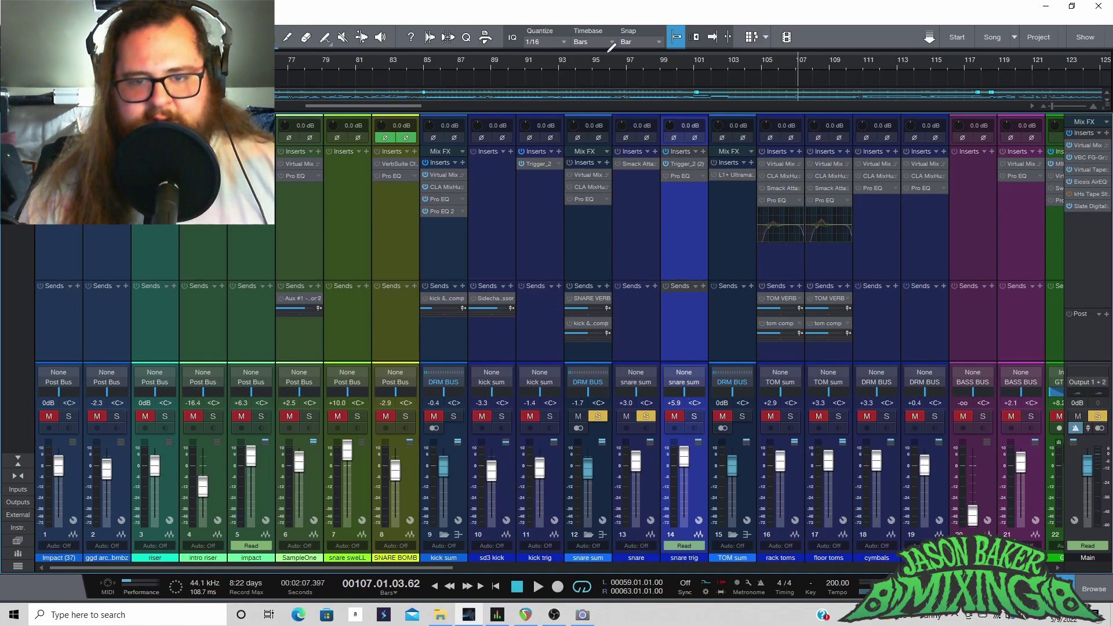
Step: Set the loop range to bars 69 to 77 and play the soloed snare there
key("w")
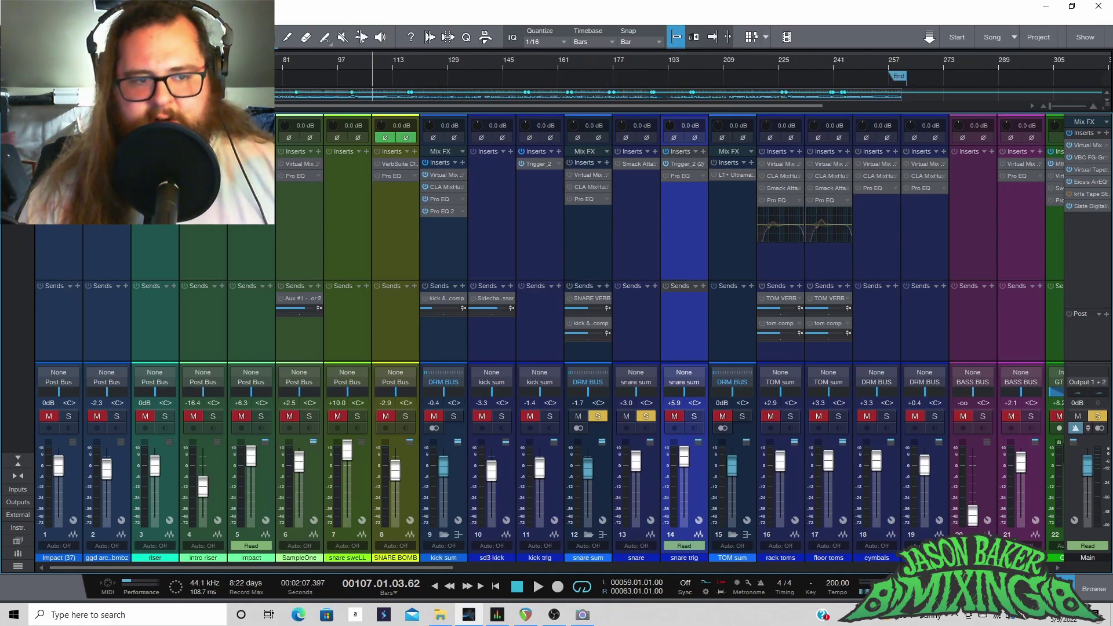
key("e")
key("space")
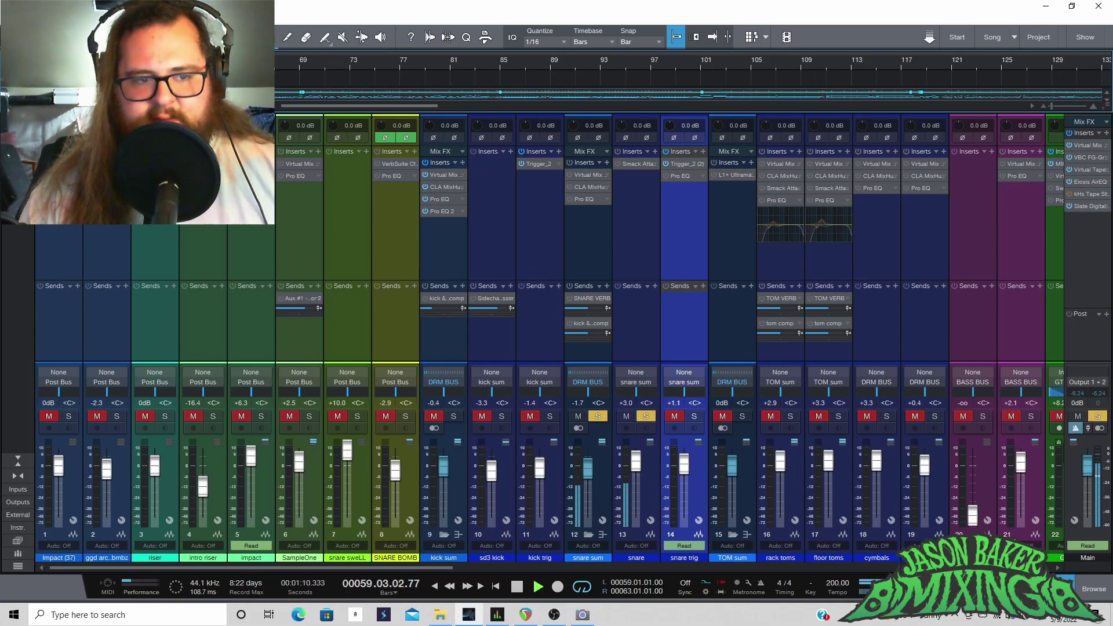
left_click(301, 63)
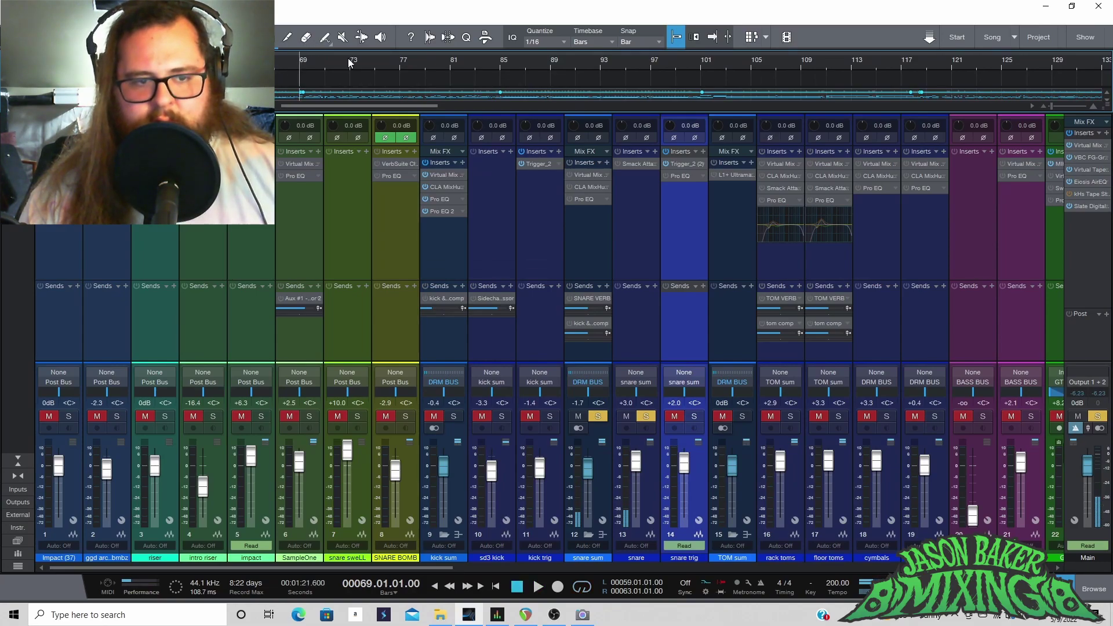
left_click_drag(304, 50, 405, 55)
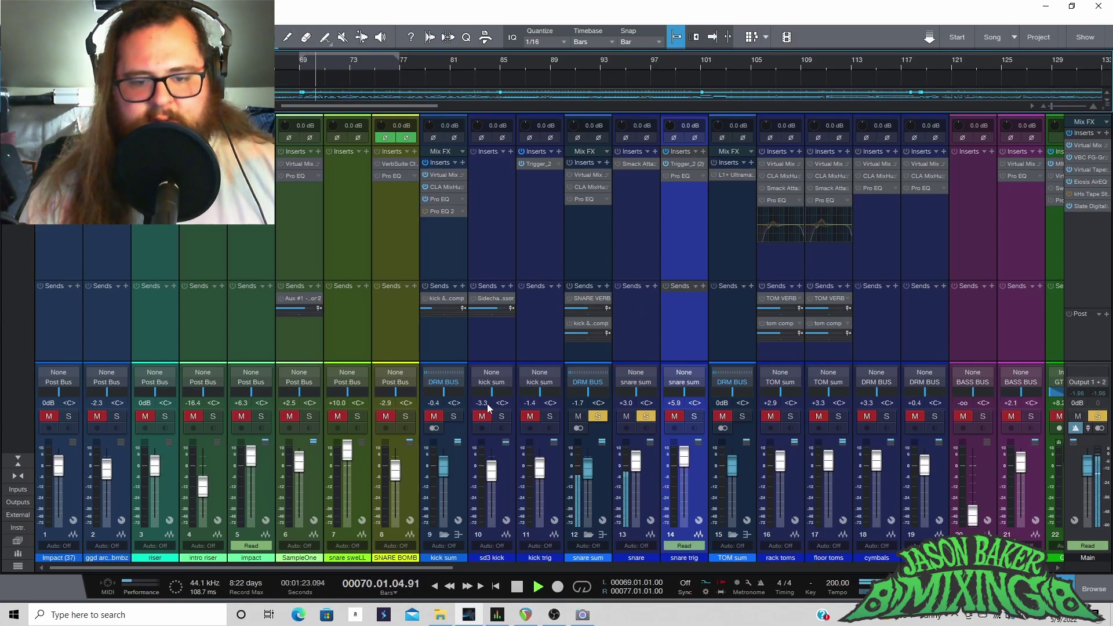
Step: Add kick sum briefly to the soloed snare during playback, stop, and clear the solo from the snare layers
left_click(456, 417)
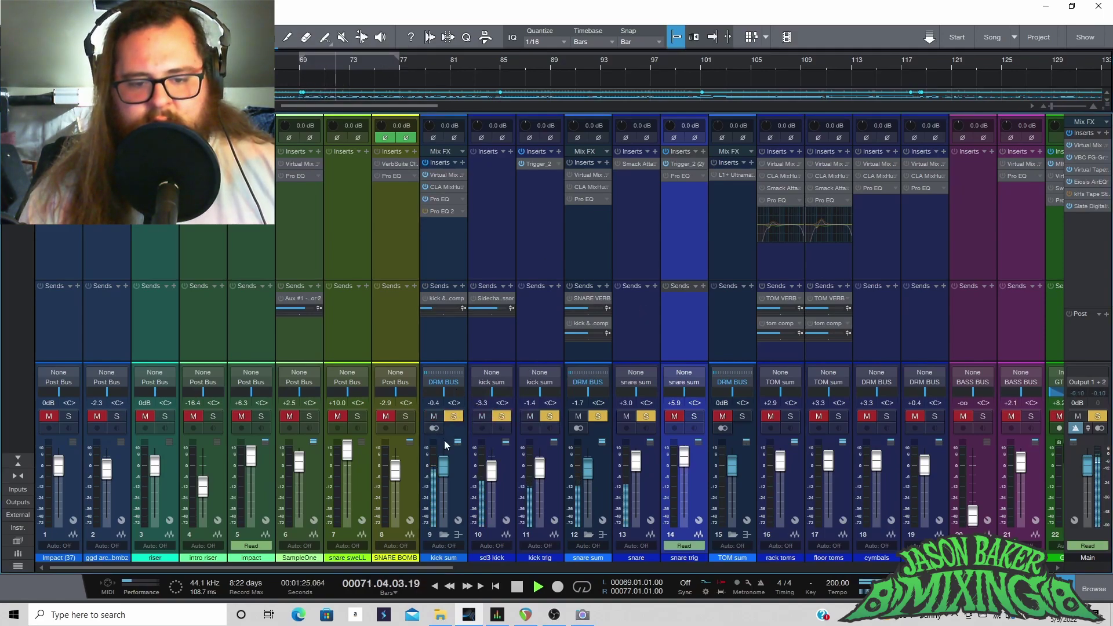
left_click(453, 418)
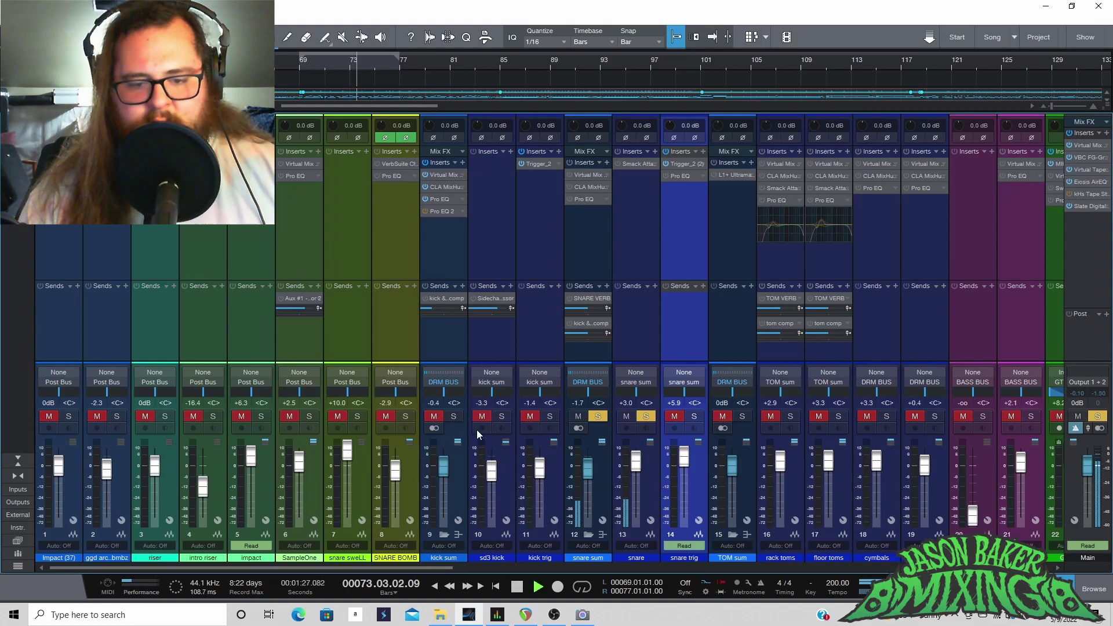
left_click(645, 416)
key("space")
left_click(646, 416)
left_click(694, 417)
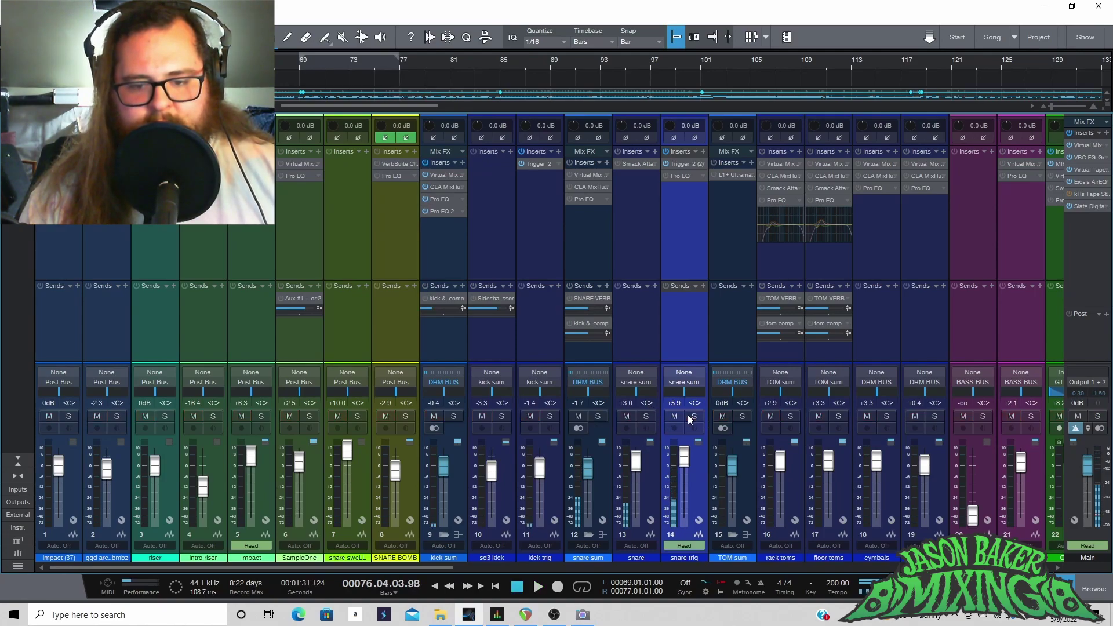
Step: Play the full mix while muting and unmuting the snare trig and snare channels to compare the two layers
key("space")
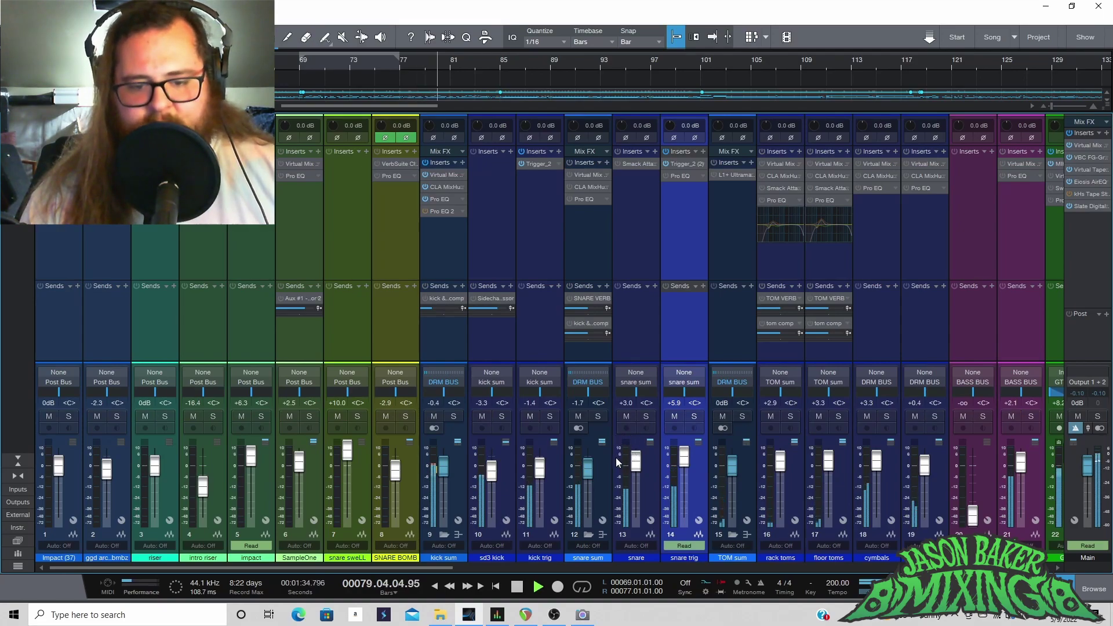
left_click(674, 417)
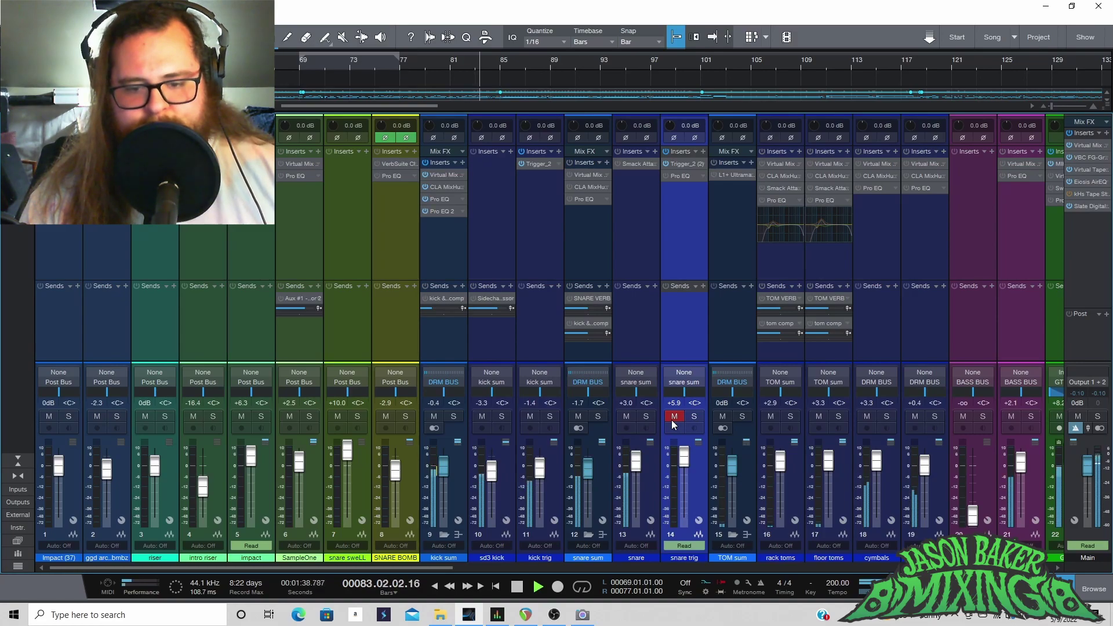
left_click(627, 418)
left_click(627, 418)
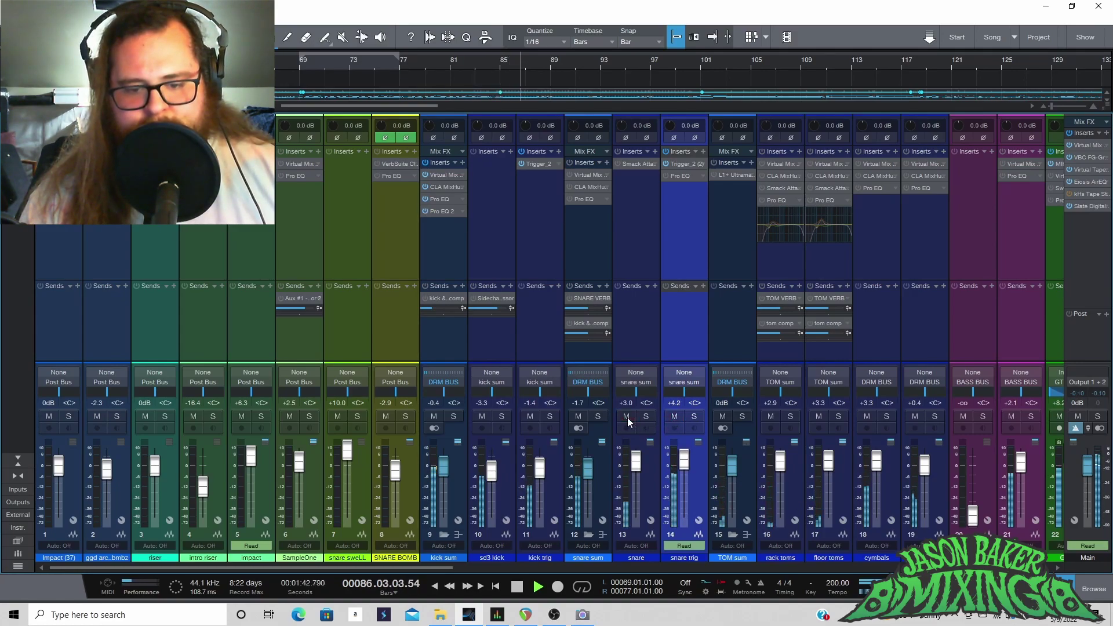
left_click(674, 417)
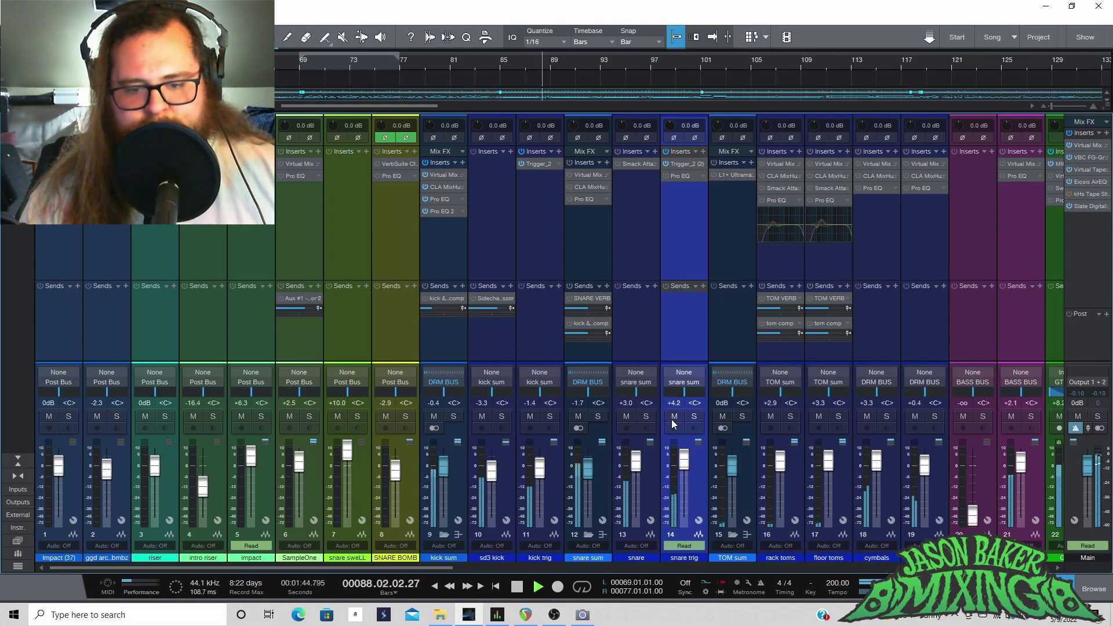
left_click(673, 417)
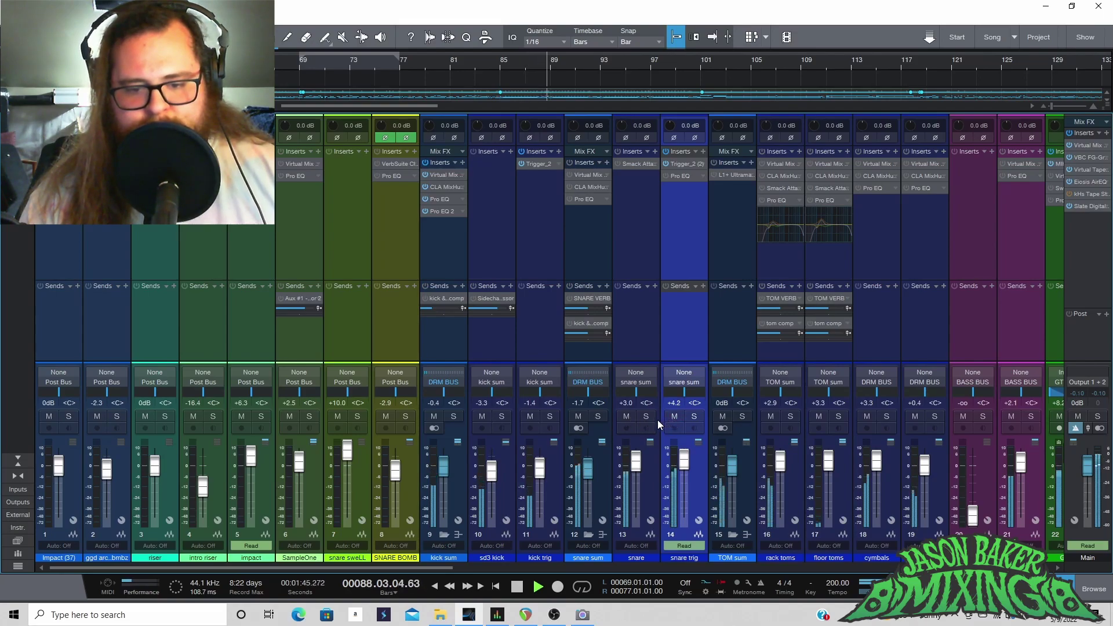
key("space")
Step: Open Pro EQ on snare trig, move its window clear of that channel, enable the EQ, and play snare trig soloed
left_click(672, 176)
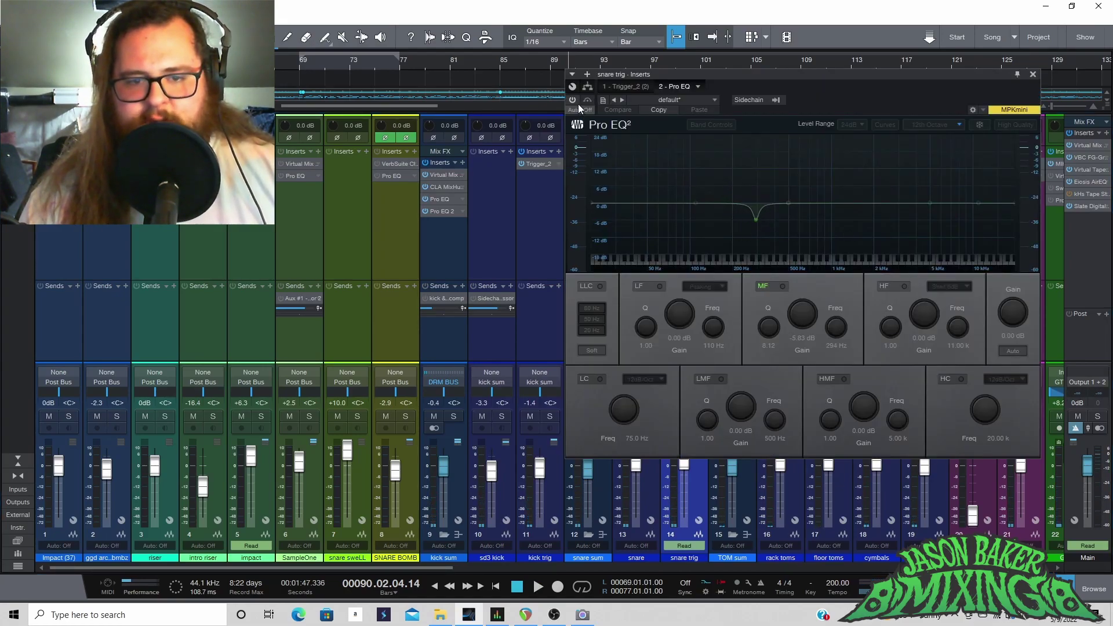
left_click_drag(871, 72, 372, 183)
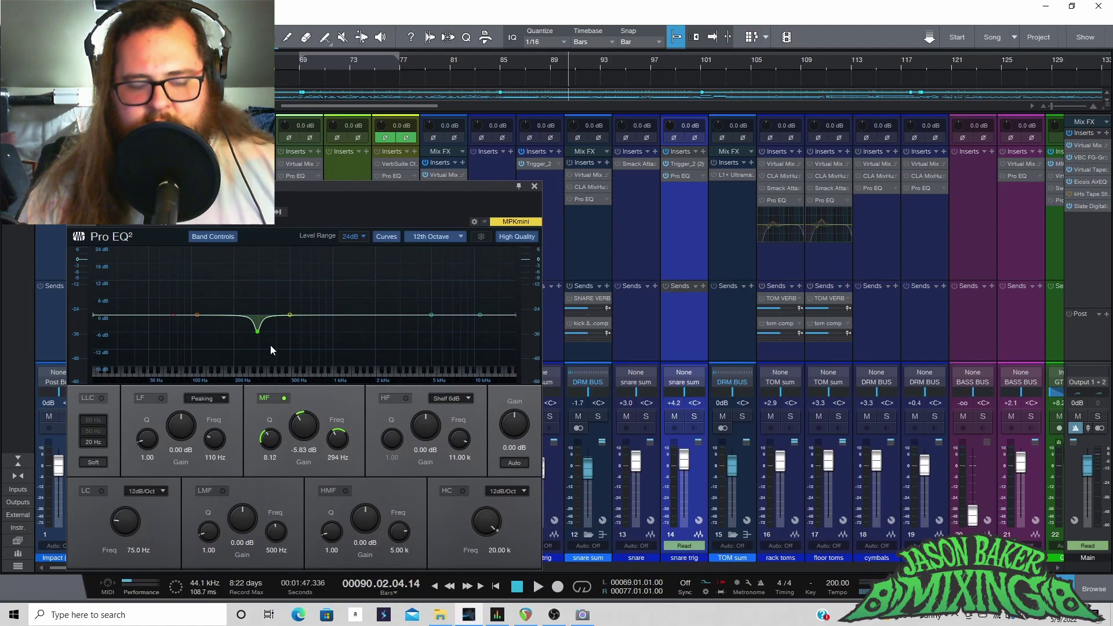
left_click(694, 417)
key("space")
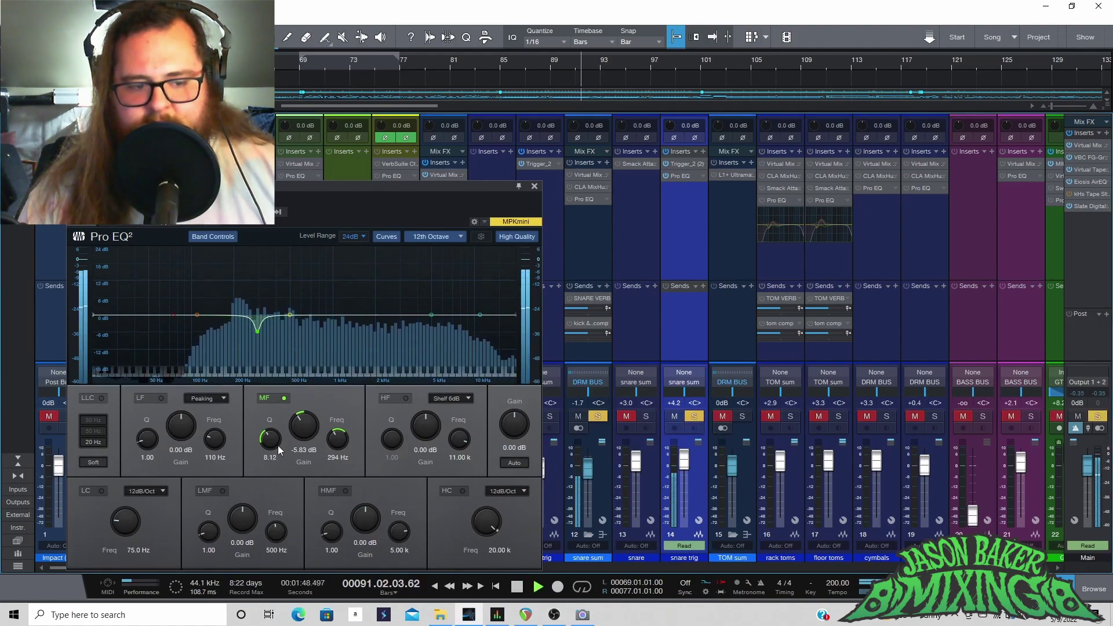
Step: Try boosting the gain of the MF band at 294 Hz in the snare trig EQ during playback, and undo the change
left_click_drag(304, 426, 305, 367)
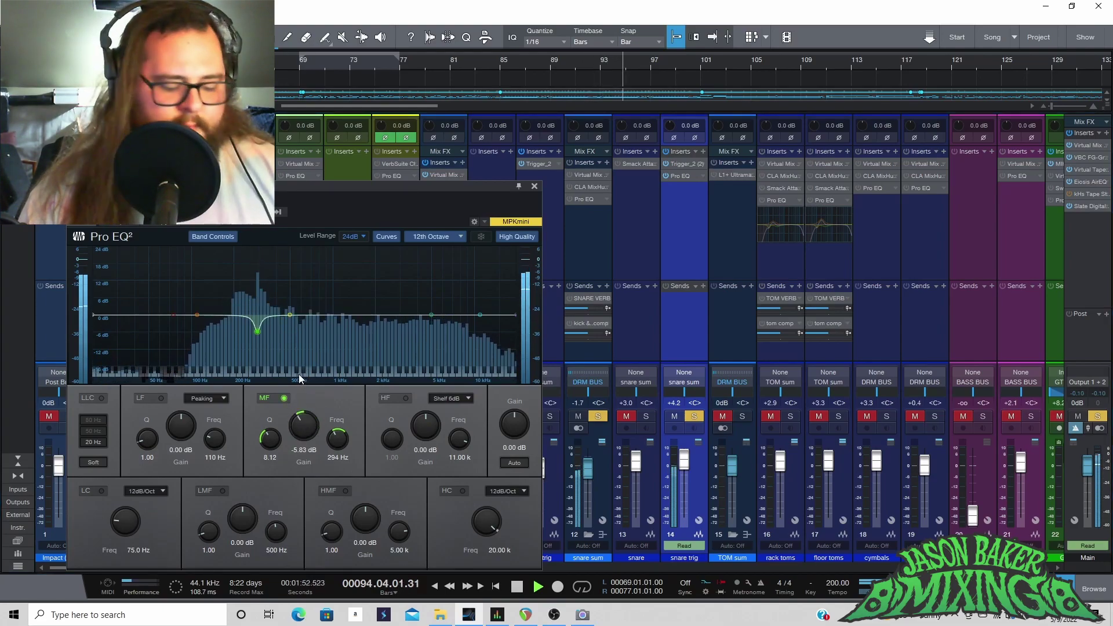
key("space")
key("ctrl+z")
key("ctrl+z")
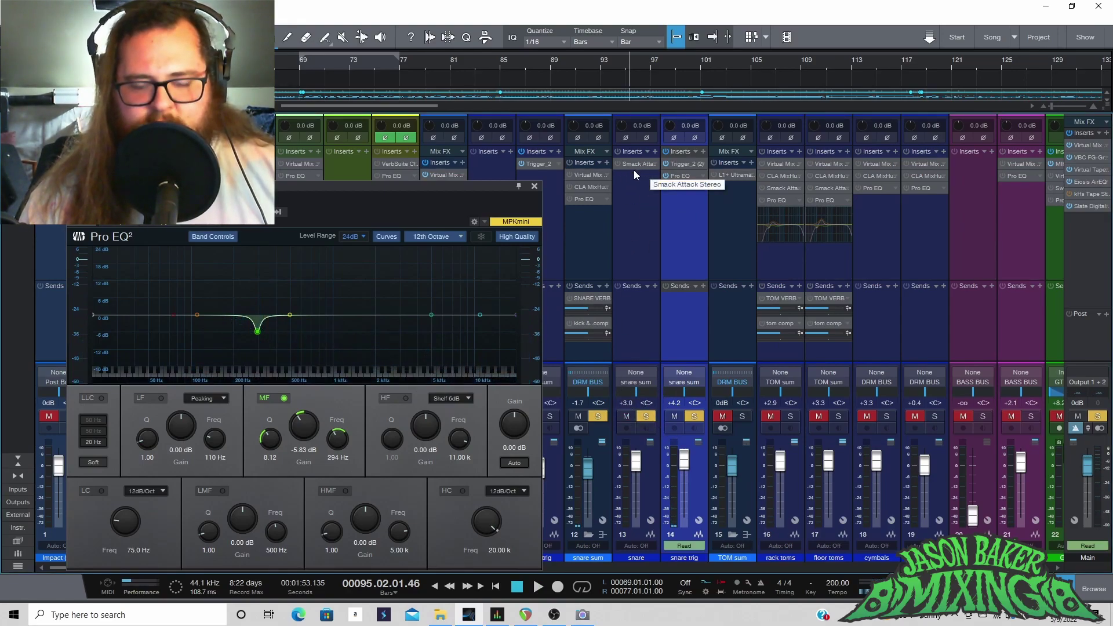
Step: Play the soloed snare and snare trig layers together from about bar 95, and open the snare sum's Pro EQ
key("space")
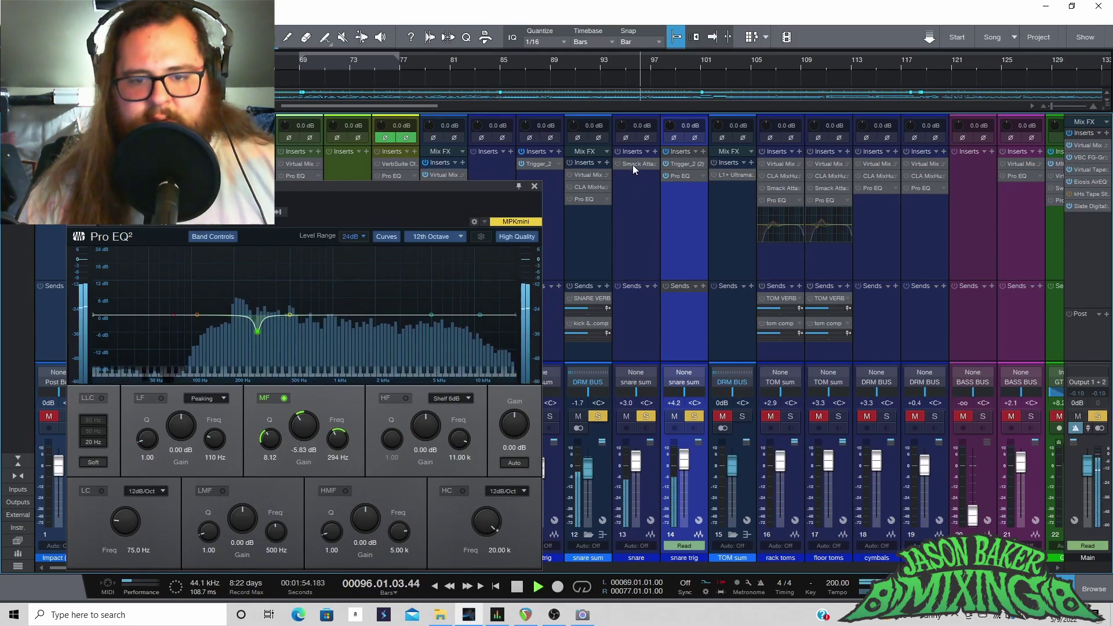
key("space")
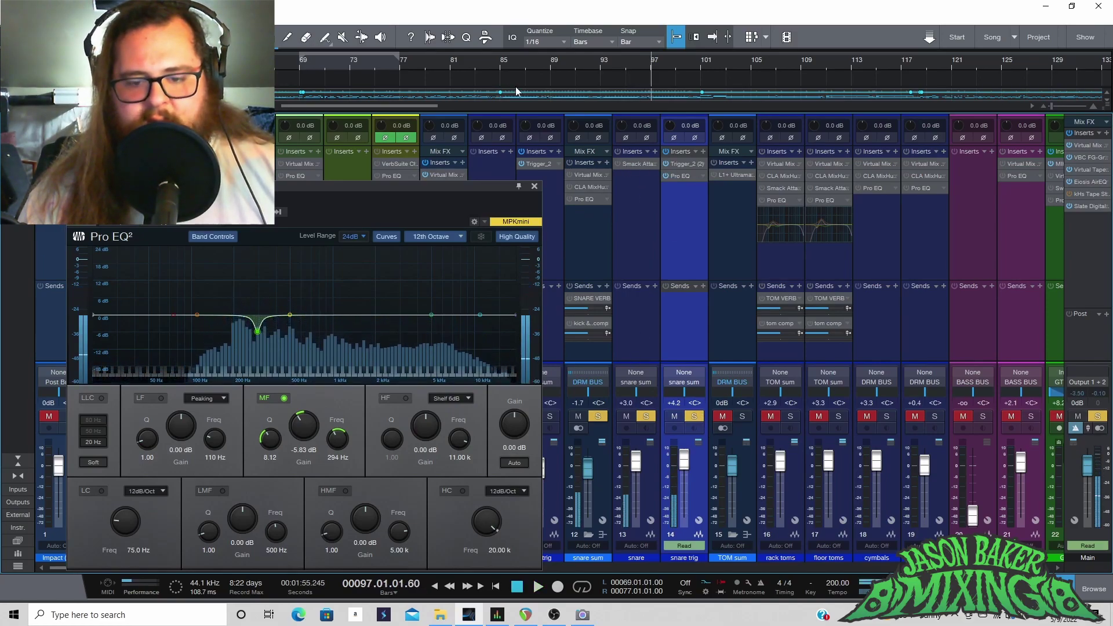
left_click(609, 164)
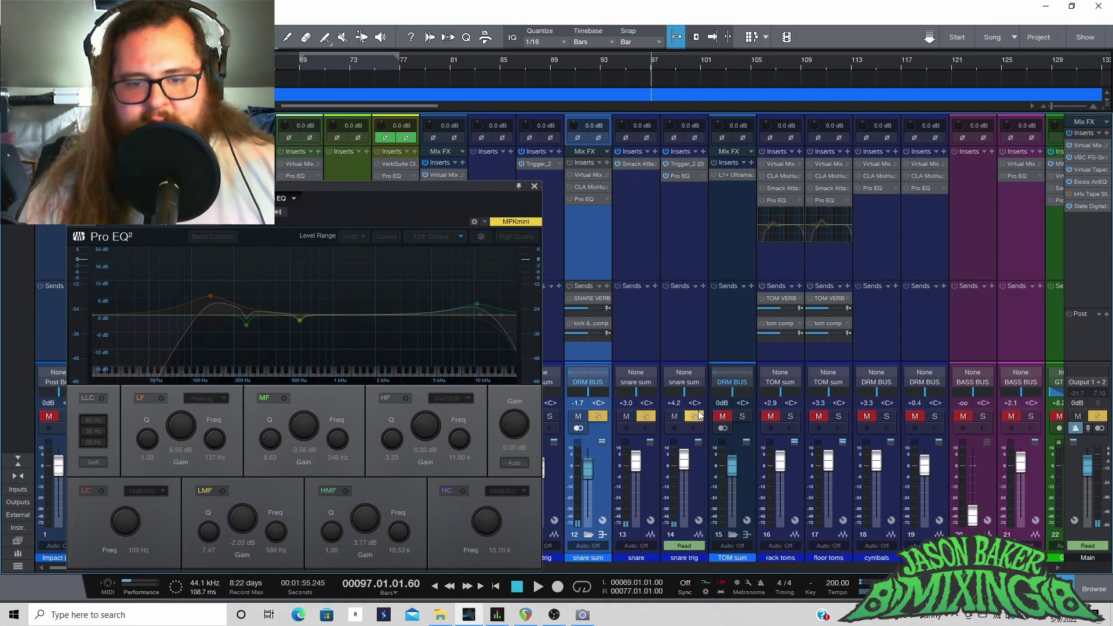
Step: Unsolo snare trig, open Smack Attack Stereo on the snare channel, and move its window up so the plug-in header is reachable
left_click(695, 415)
left_click(638, 164)
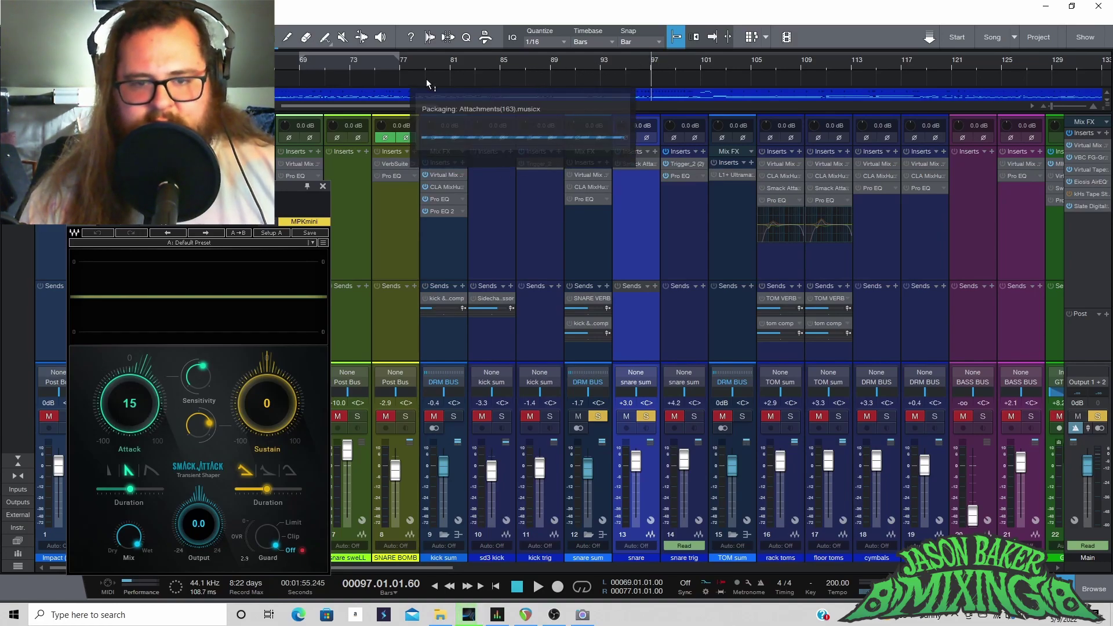
left_click_drag(179, 186, 180, 49)
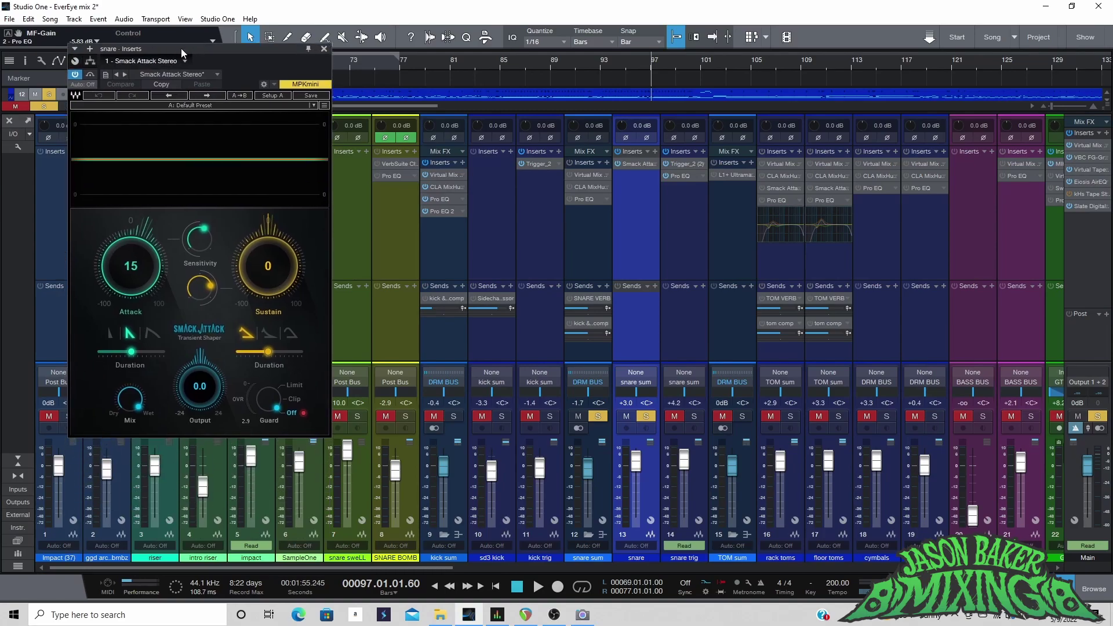
Step: Play the snare from bar 97 and again from about bar 89 while bypassing and re-enabling Smack Attack
key("space")
left_click(618, 163)
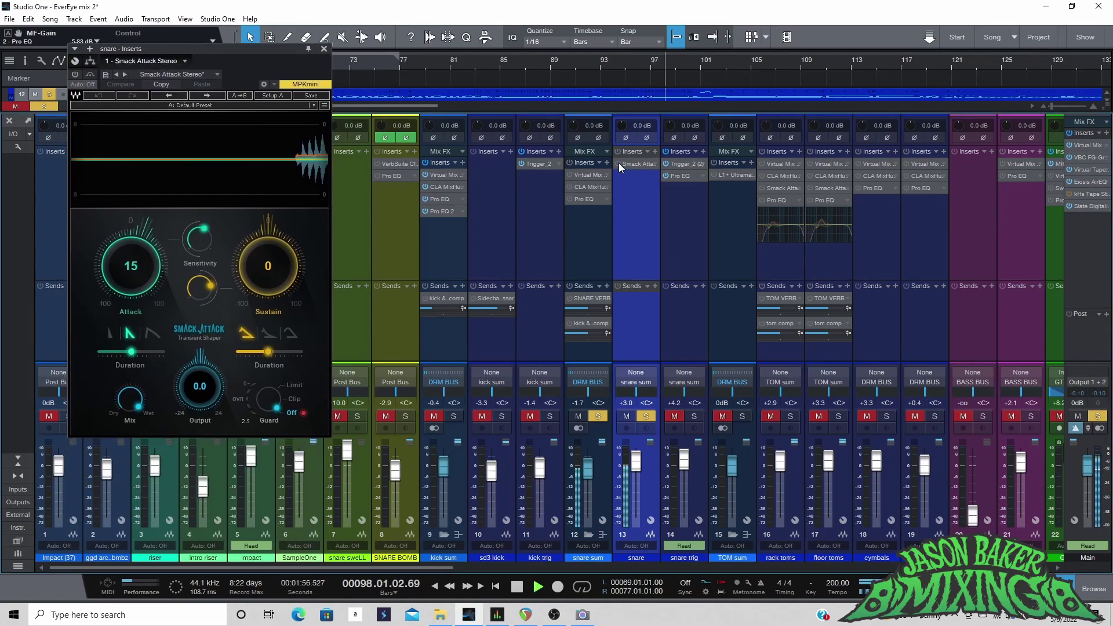
left_click(618, 163)
left_click(559, 58)
left_click(615, 162)
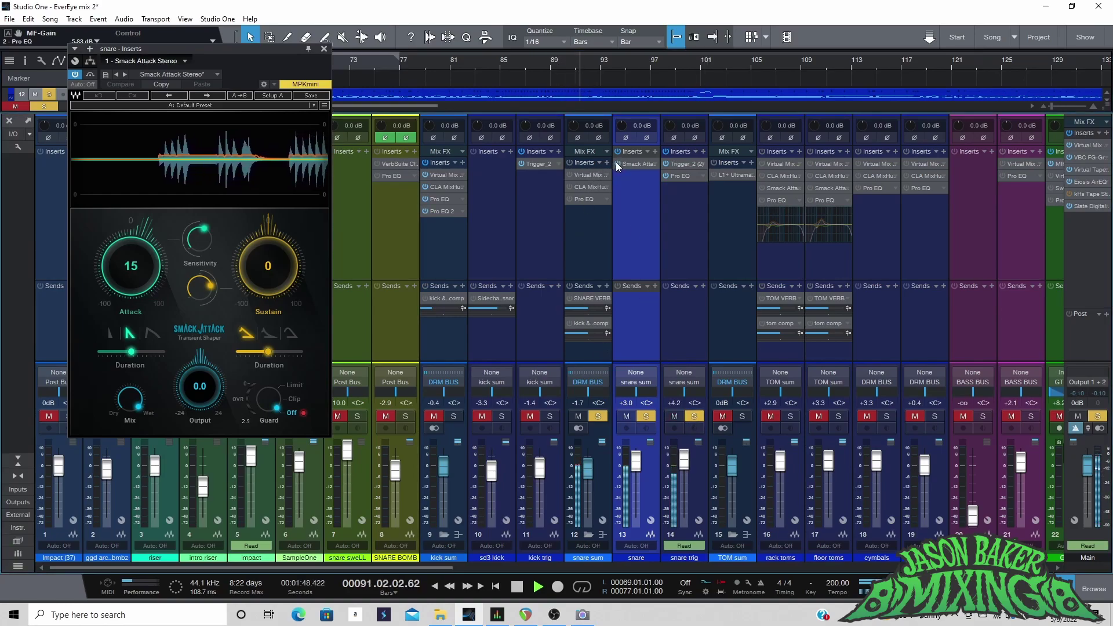
left_click(616, 162)
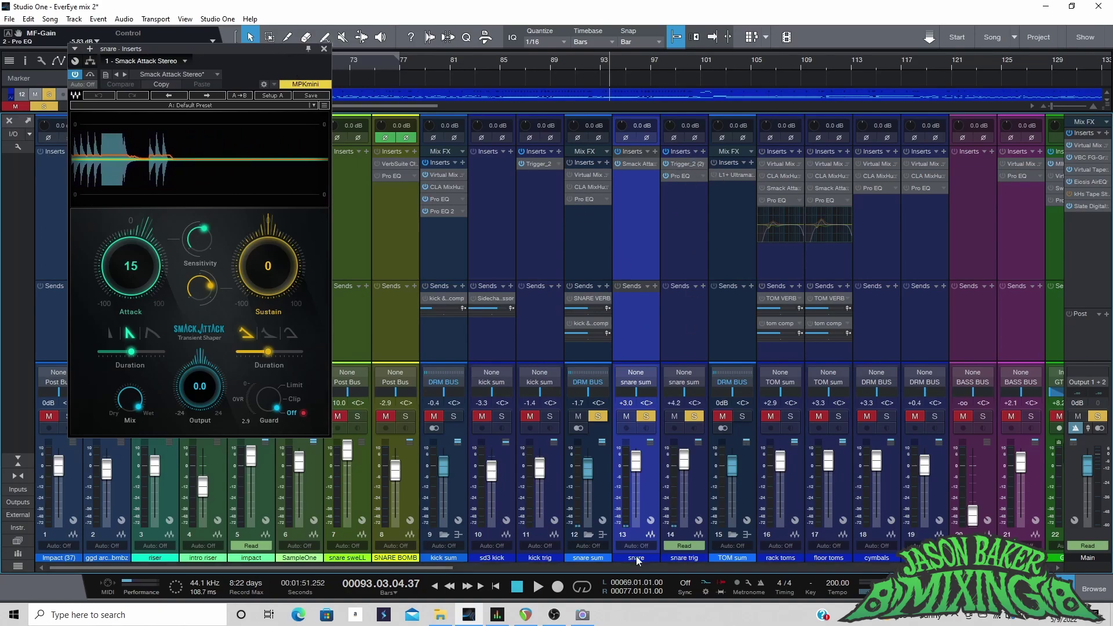
Step: Open Virtual Mix Rack on snare sum, move its window below the inserts, and toggle the plug-in's power to compare during playback
left_click(593, 174)
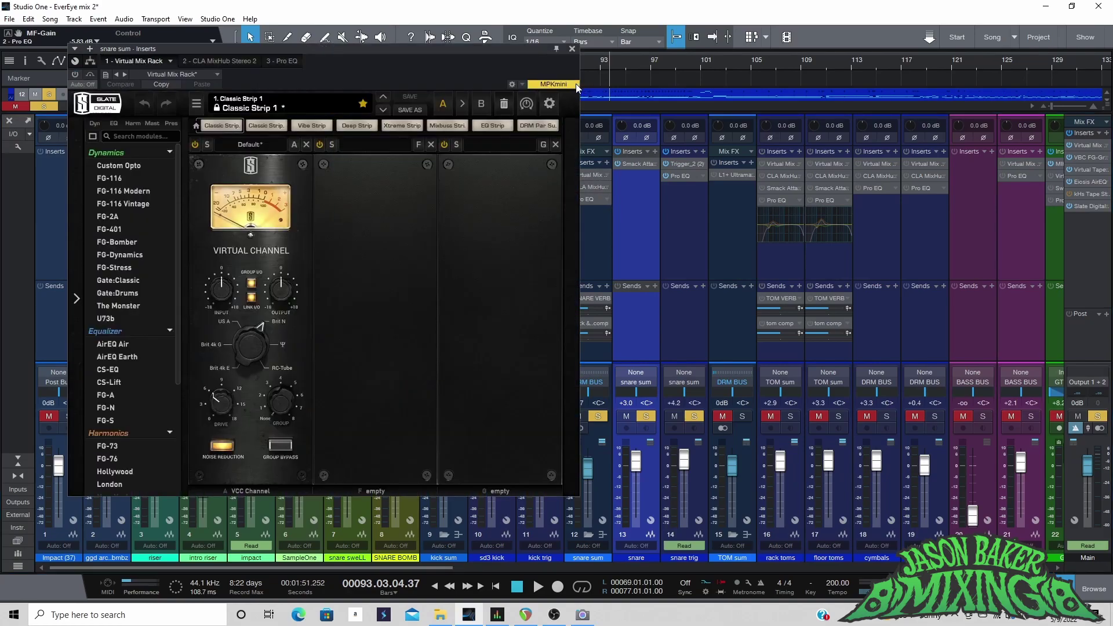
left_click_drag(440, 50, 298, 110)
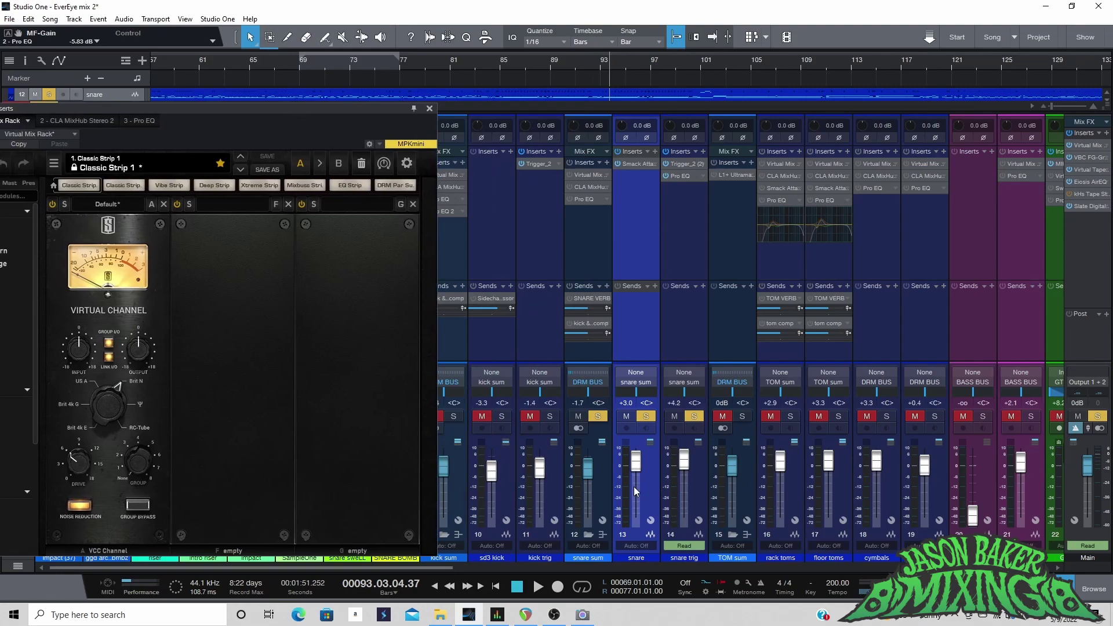
left_click(608, 496)
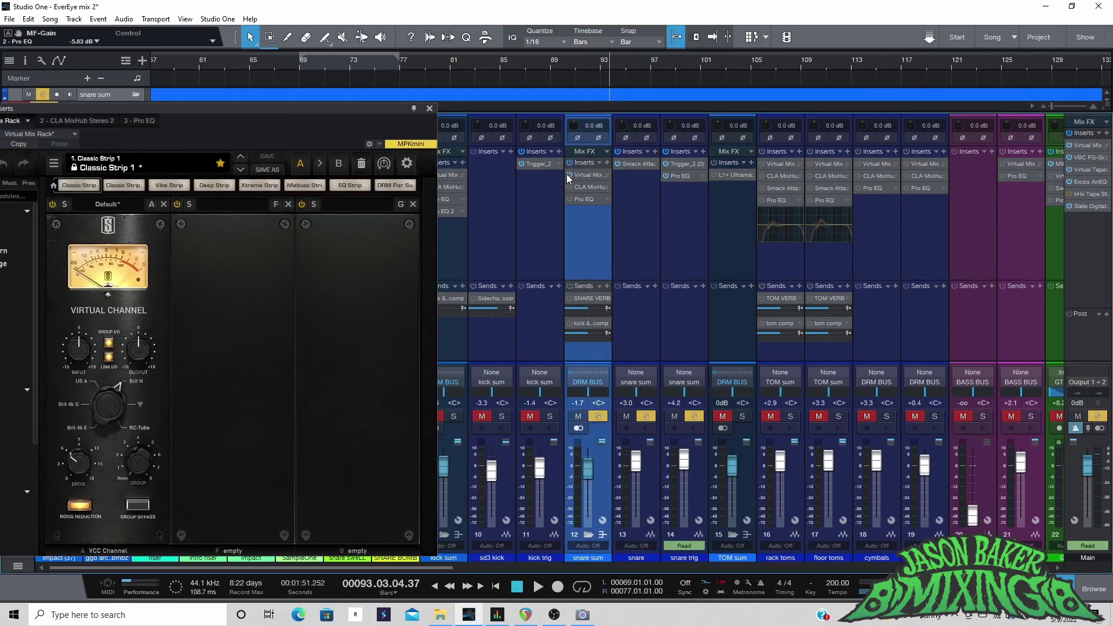
left_click_drag(363, 113, 547, 219)
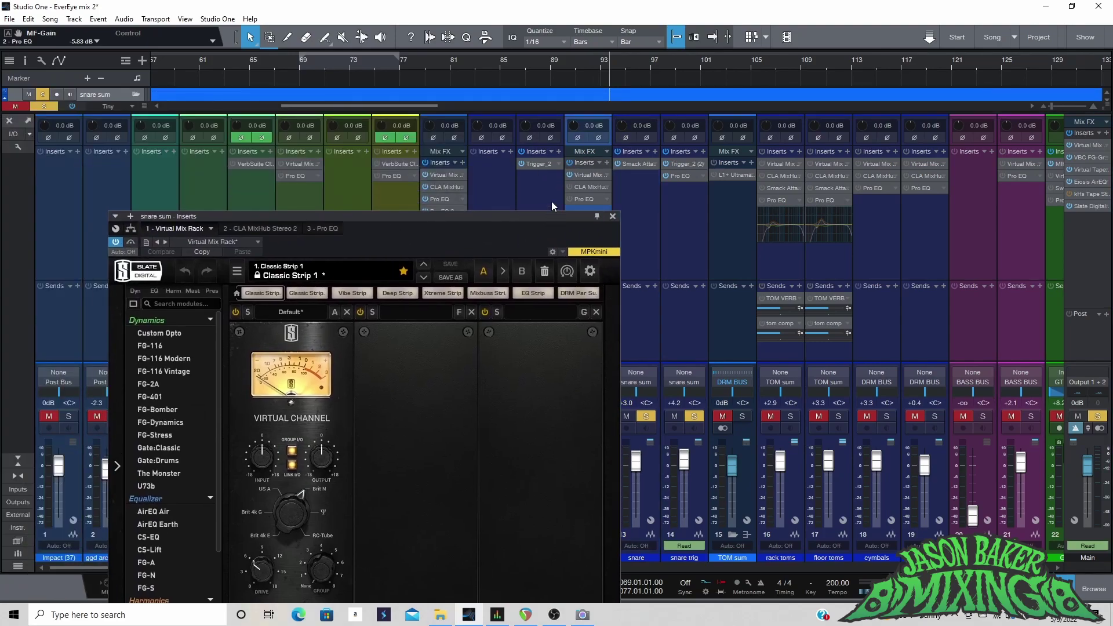
left_click(571, 174)
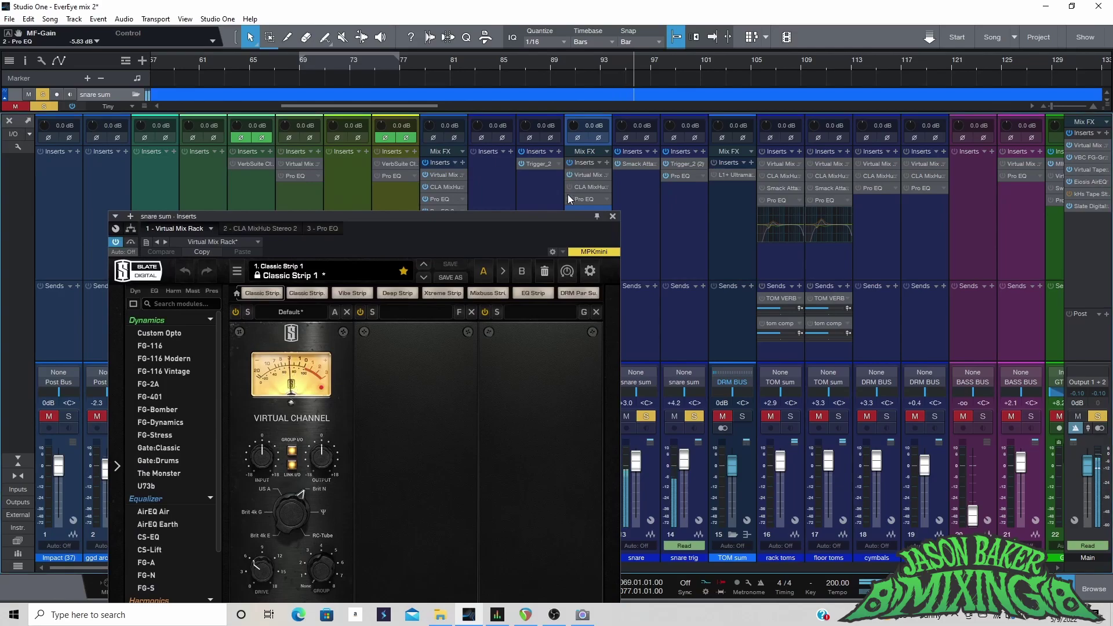
left_click(542, 198)
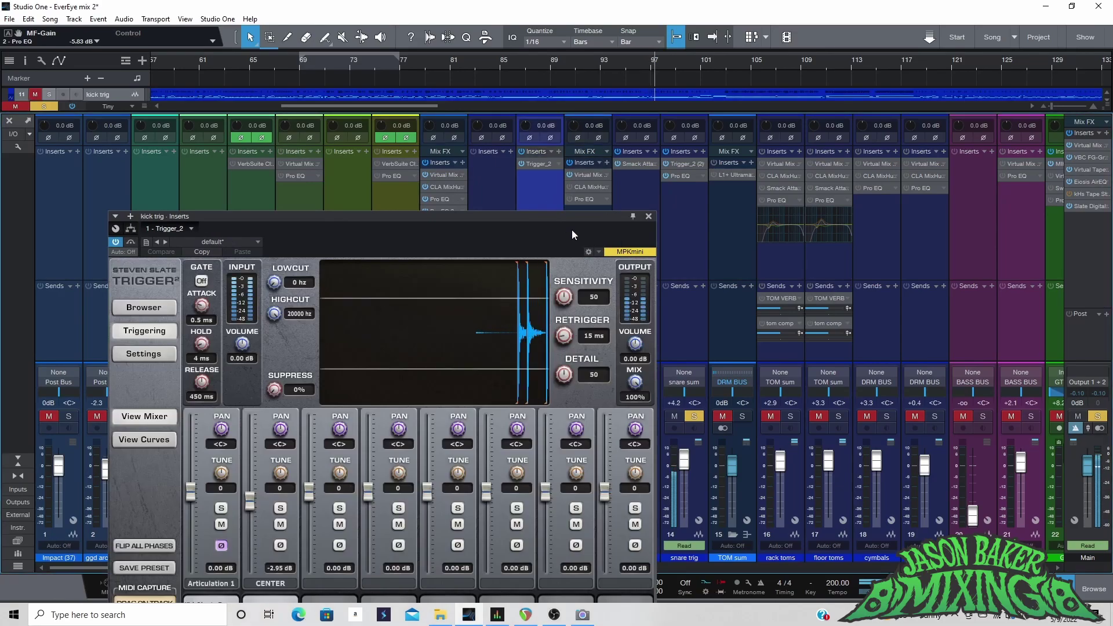
left_click_drag(567, 214, 446, 64)
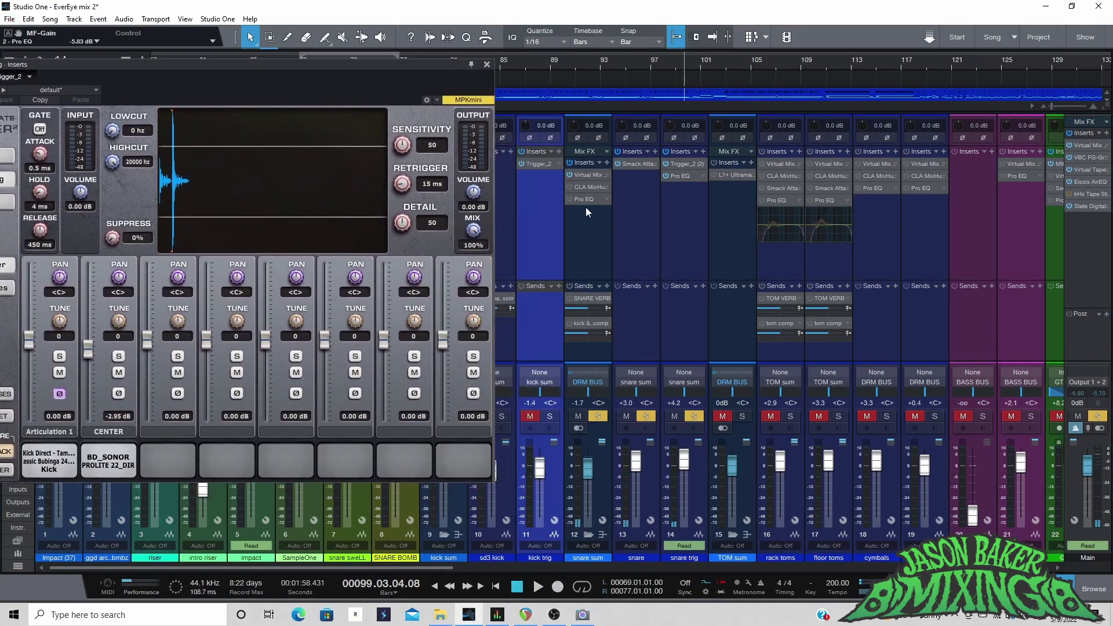
Step: Open CLA MixHub Stereo 2 on snare sum, enable it, and move its window below the channel inserts and timeline
left_click(583, 188)
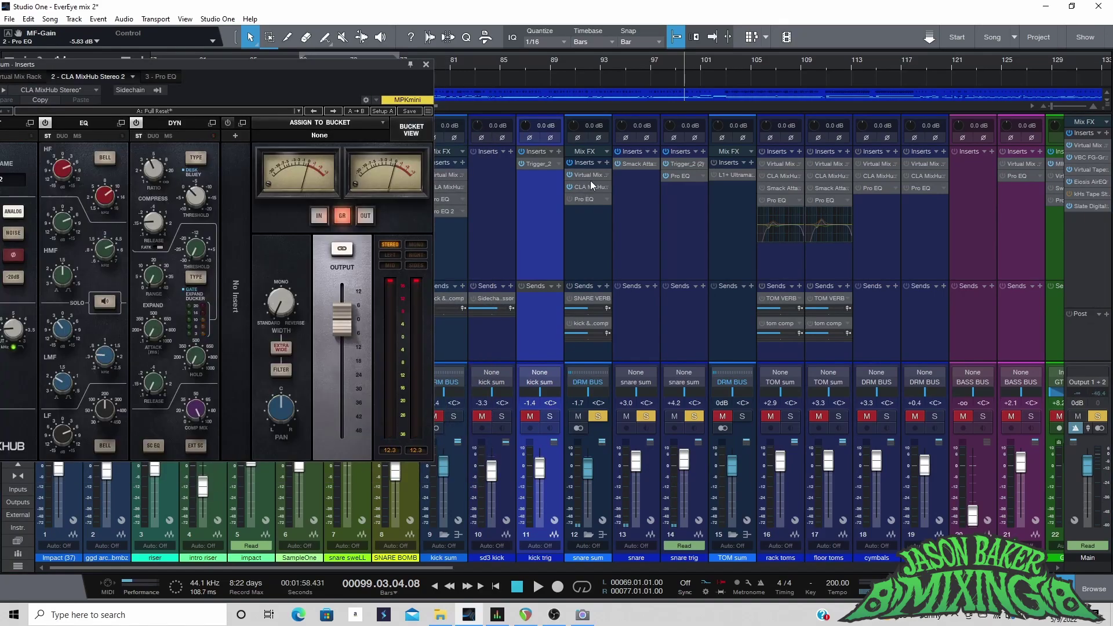
left_click_drag(282, 64, 525, 94)
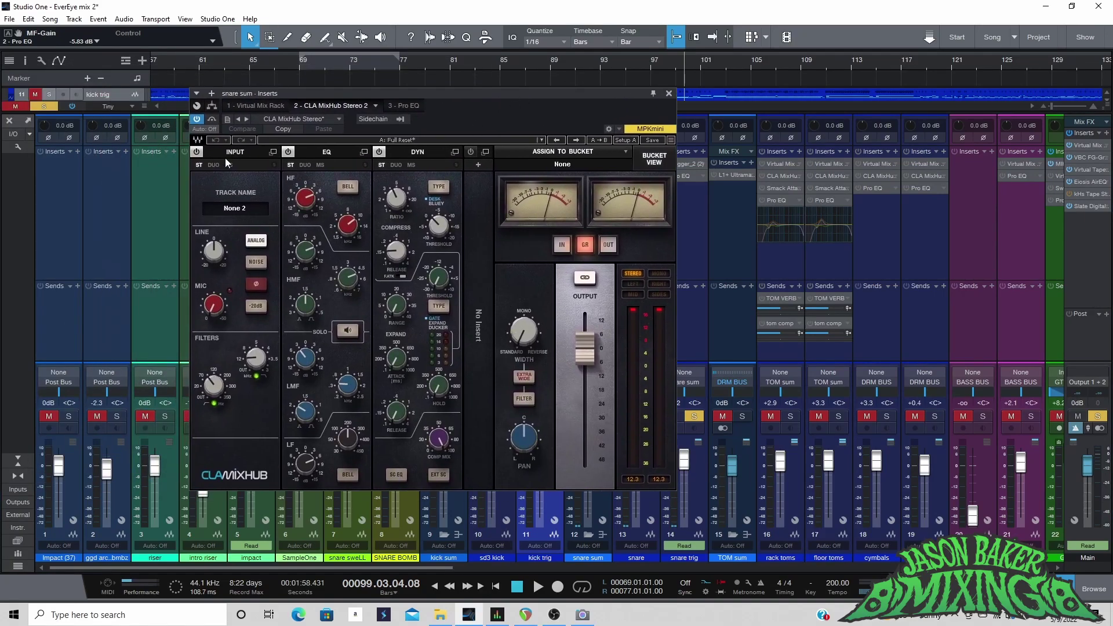
left_click_drag(407, 95, 581, 227)
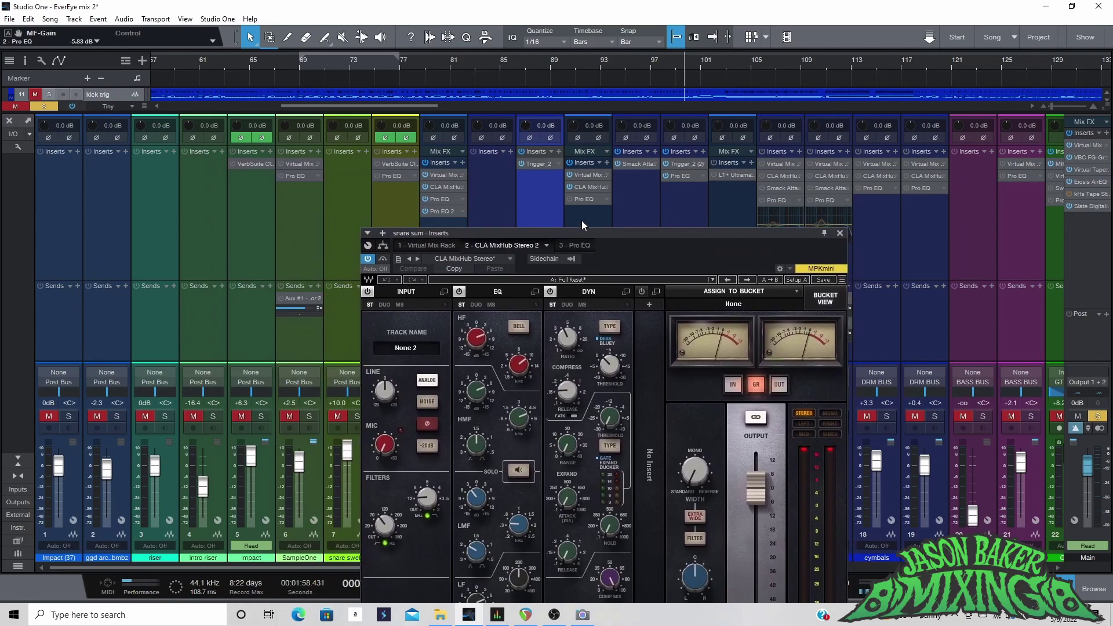
Step: Play the snare from about bar 91 while bypassing and re-enabling CLA MixHub, and move its window so all controls are accessible
left_click(579, 60)
key("space")
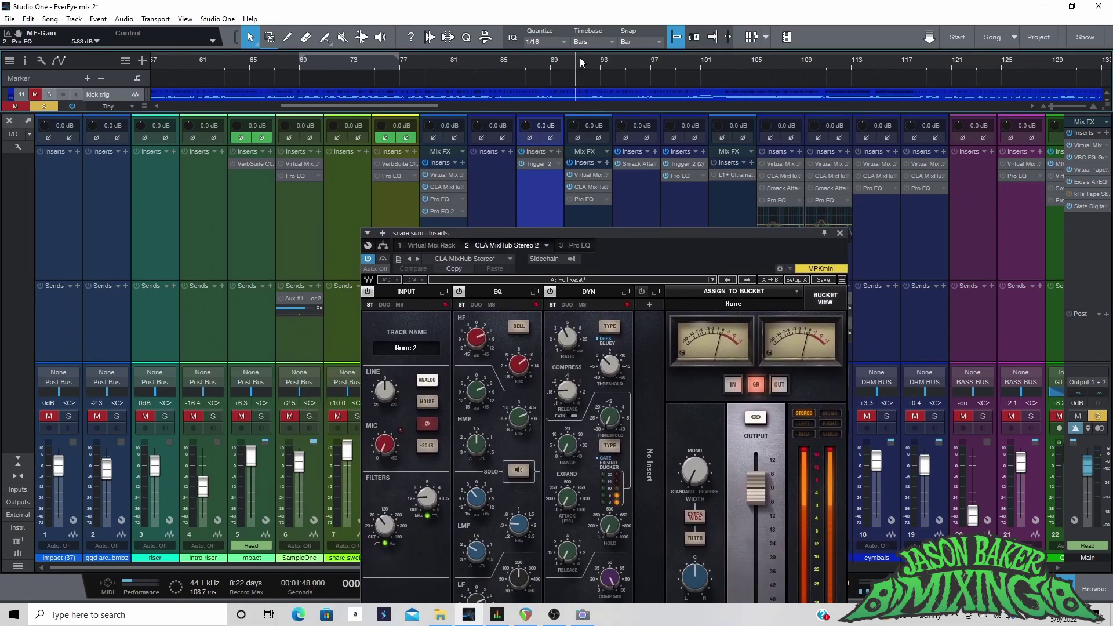
left_click(367, 258)
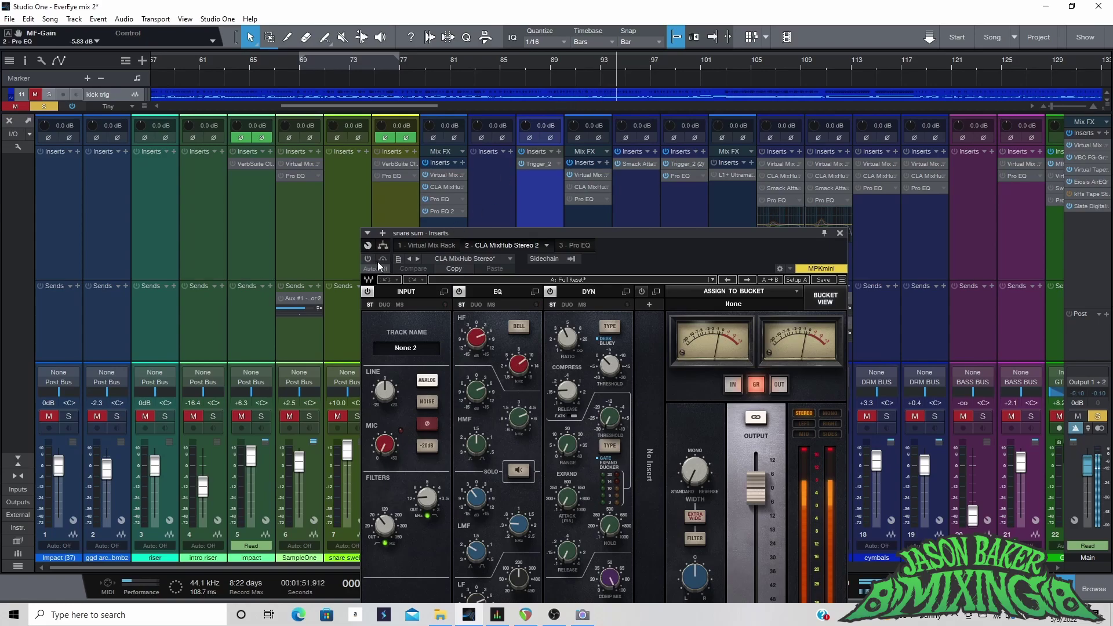
left_click(369, 259)
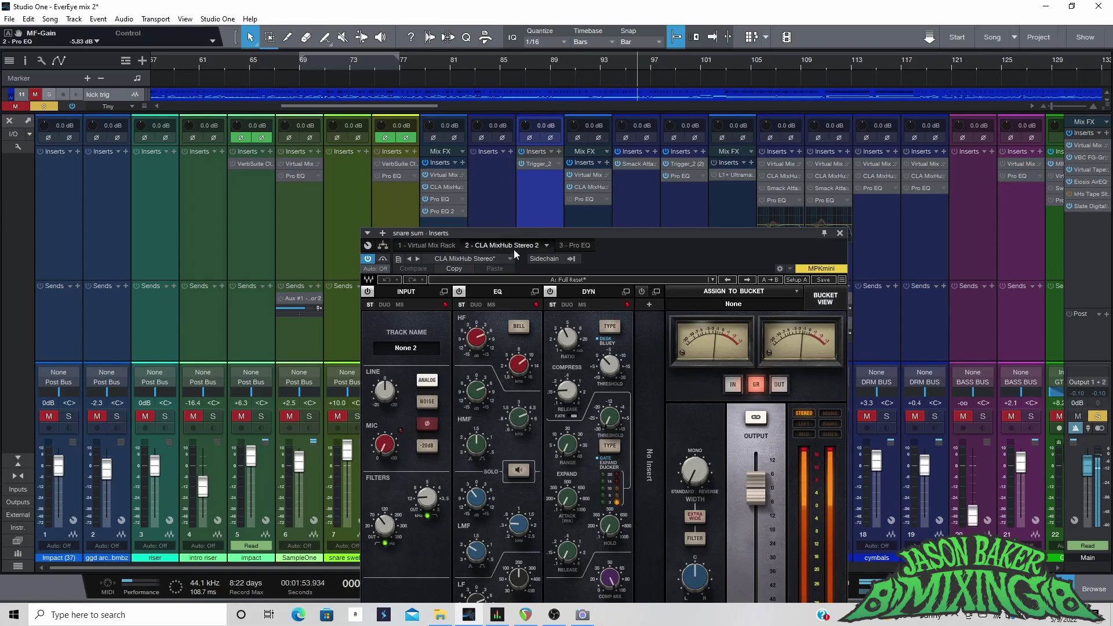
left_click_drag(552, 234, 345, 74)
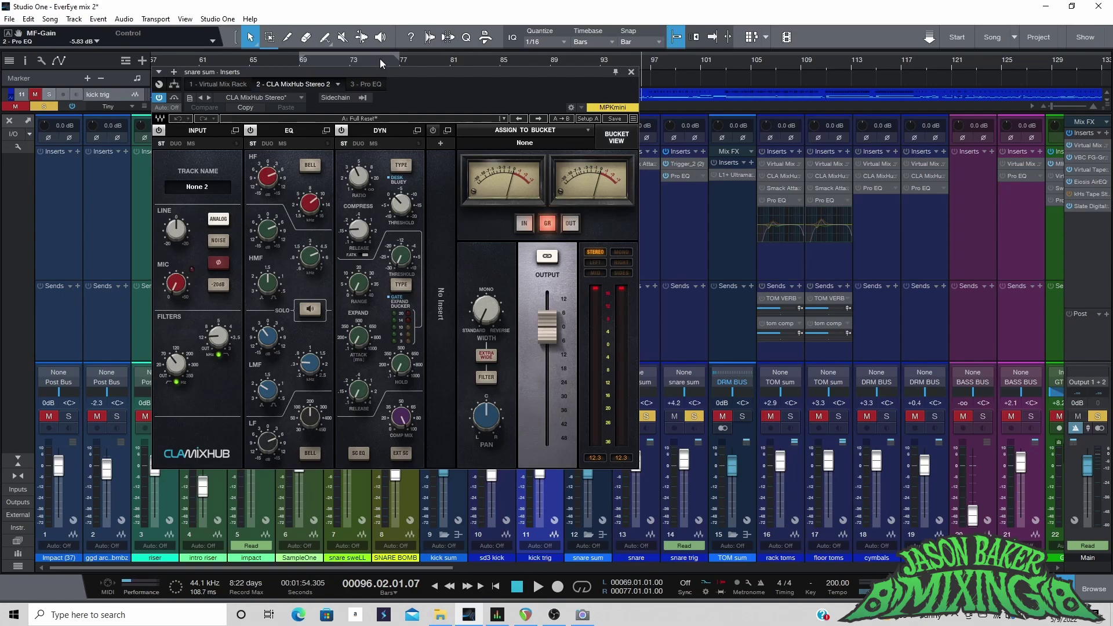
Step: Play the snare from about bar 97 and adjust the LF gain of snare sum's CLA MixHub, settling on 6.7 dB
left_click(631, 71)
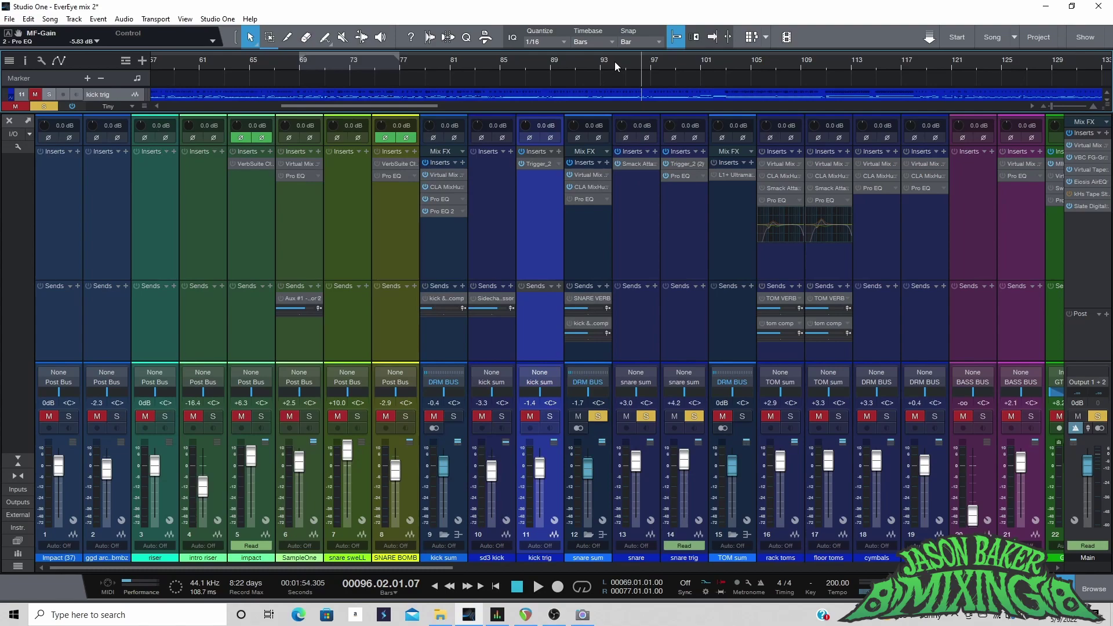
left_click(588, 187)
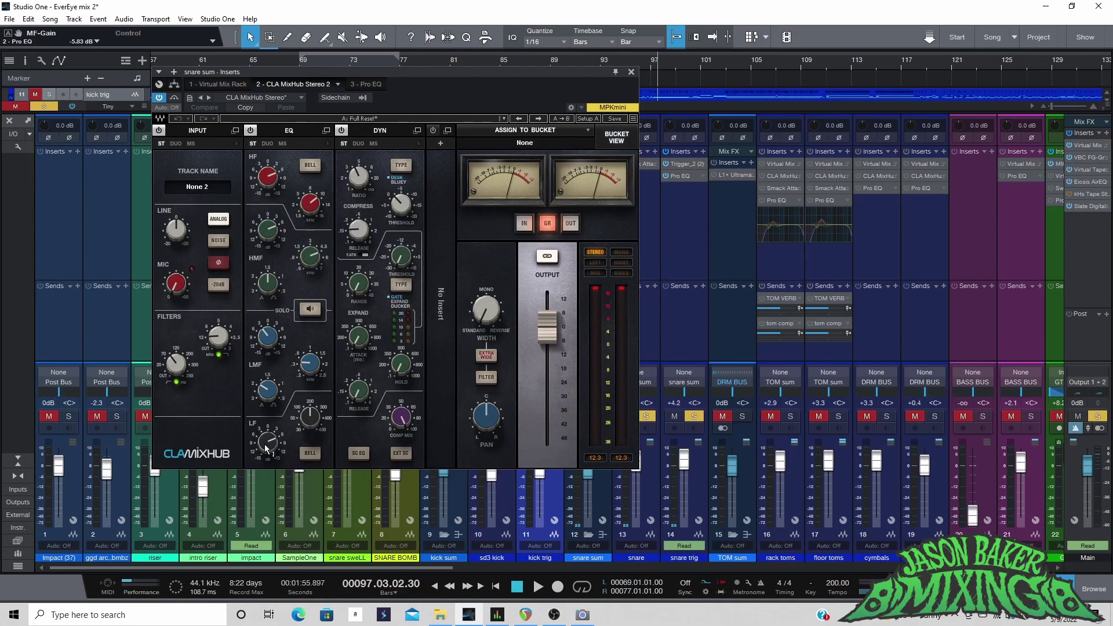
key("space")
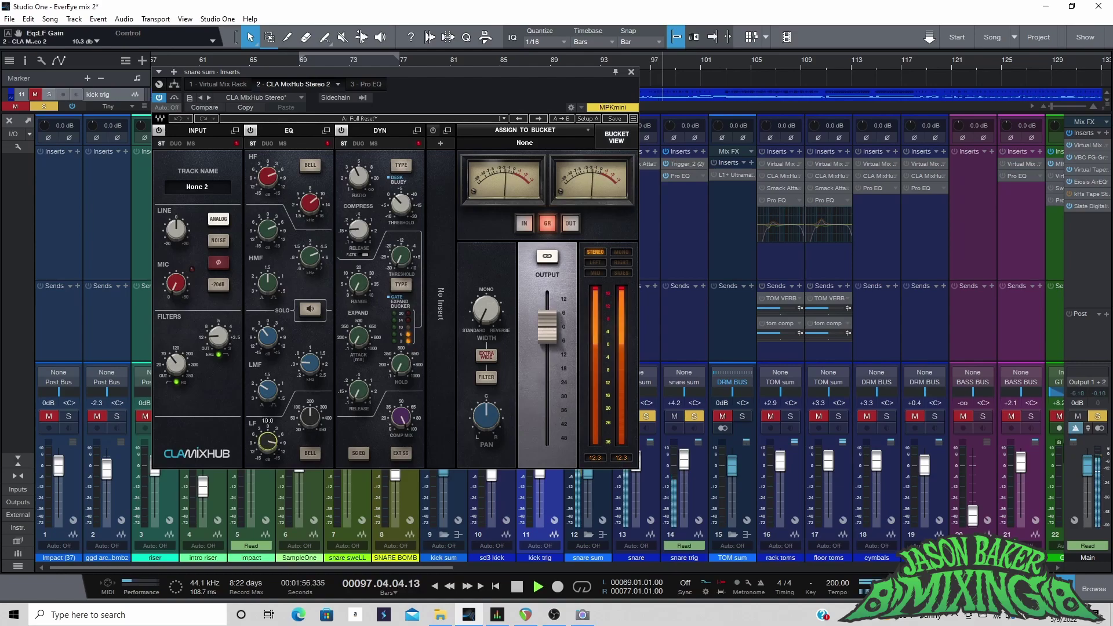
mouse_move(266, 451)
left_mouse_down()
mouse_move(266, 438)
mouse_move(266, 451)
left_mouse_up()
key("space")
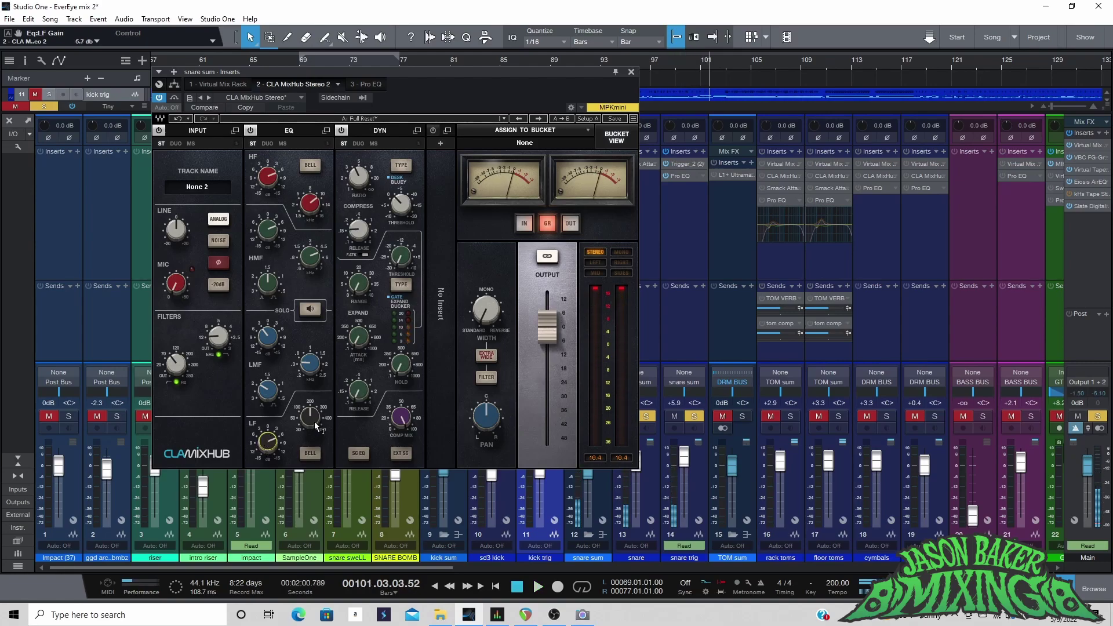
Step: Open and enable Pro EQ on snare sum, then play from about bar 97 while bypassing and re-enabling it to compare
left_click(359, 85)
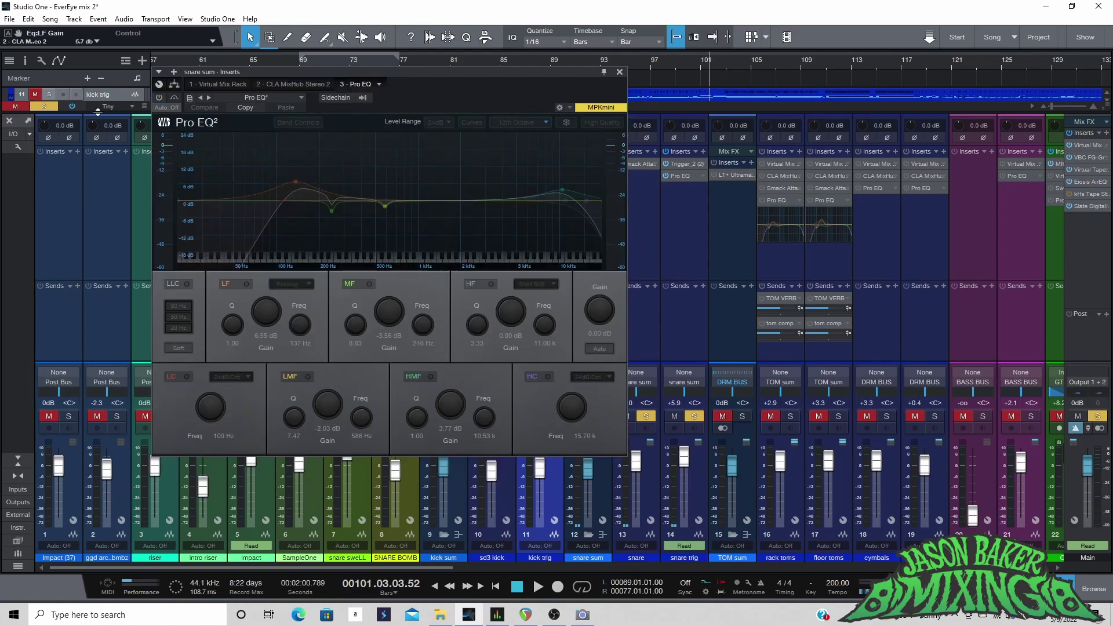
left_click(159, 97)
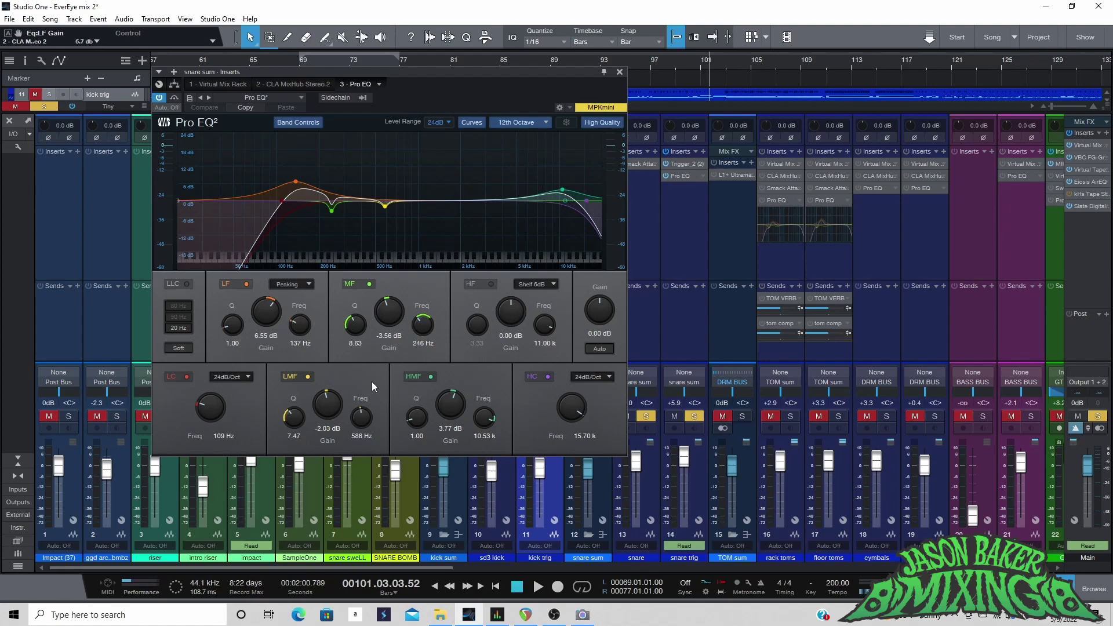
key("space")
left_click(651, 58)
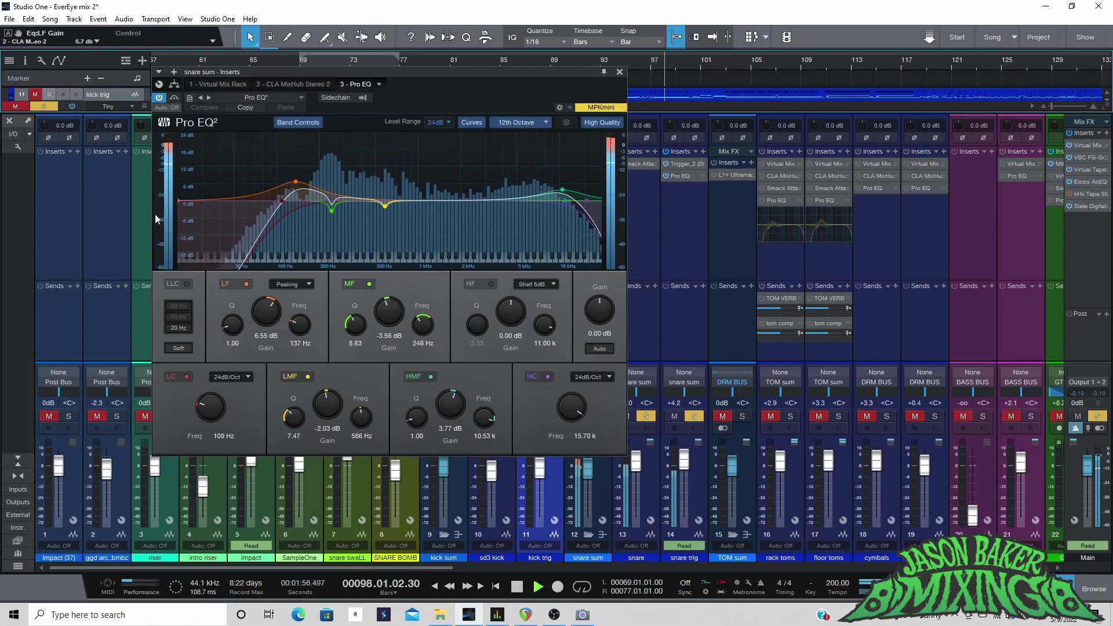
left_click(158, 97)
left_click(159, 97)
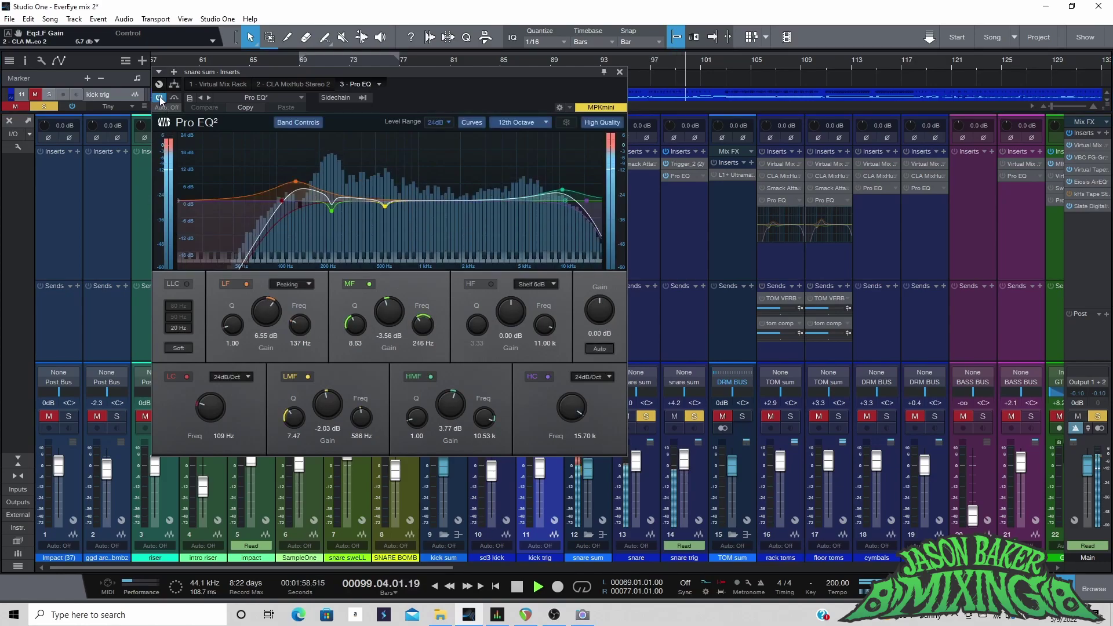
key("space")
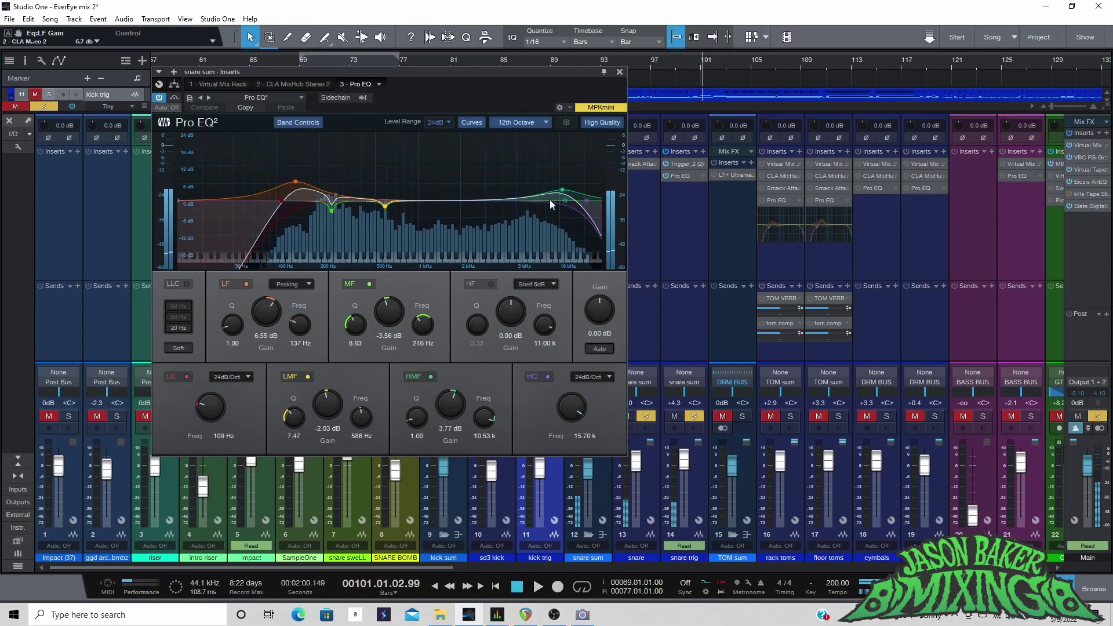
Step: Play from about bar 81 and audition LF and LMF gain changes in snare sum's Pro EQ, undoing each one
left_click(459, 62)
key("space")
left_click_drag(266, 312, 266, 271)
key("ctrl+z")
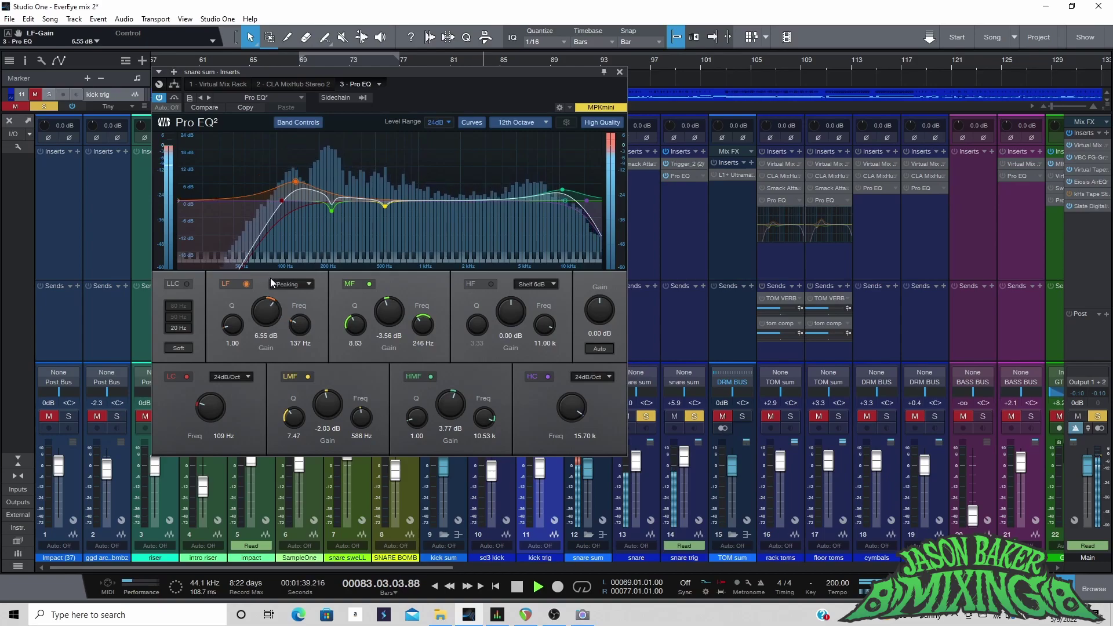
left_click_drag(327, 405, 315, 366)
key("ctrl+z")
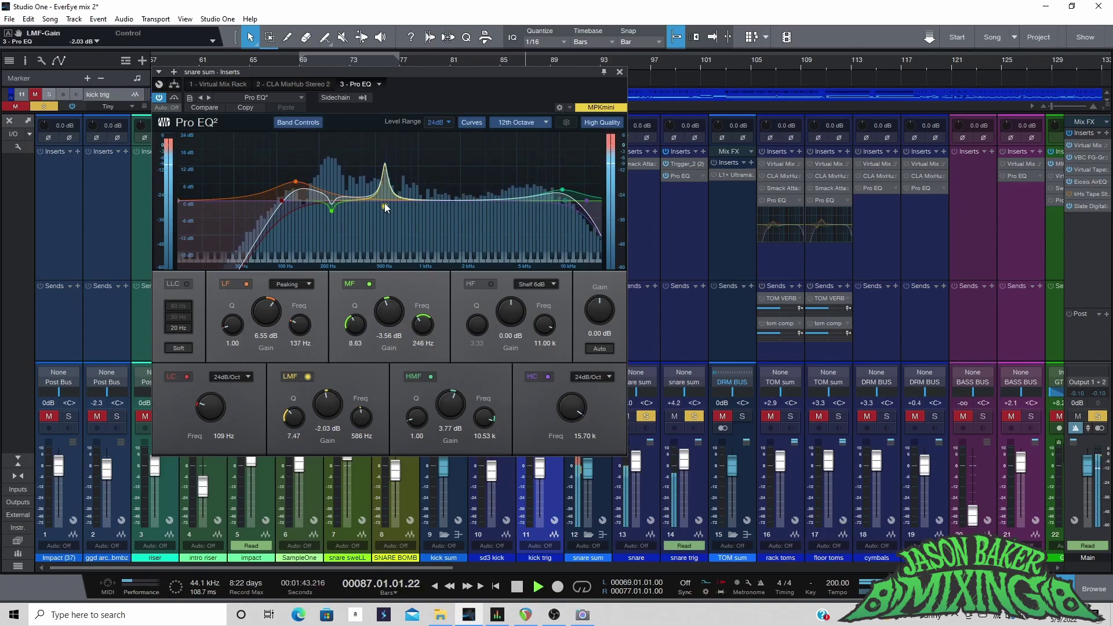
Step: Audition MF and HMF gain changes in snare sum's Pro EQ, undo each one, then stop playback and close the plug-in
left_click_drag(389, 316, 390, 271)
key("ctrl+z")
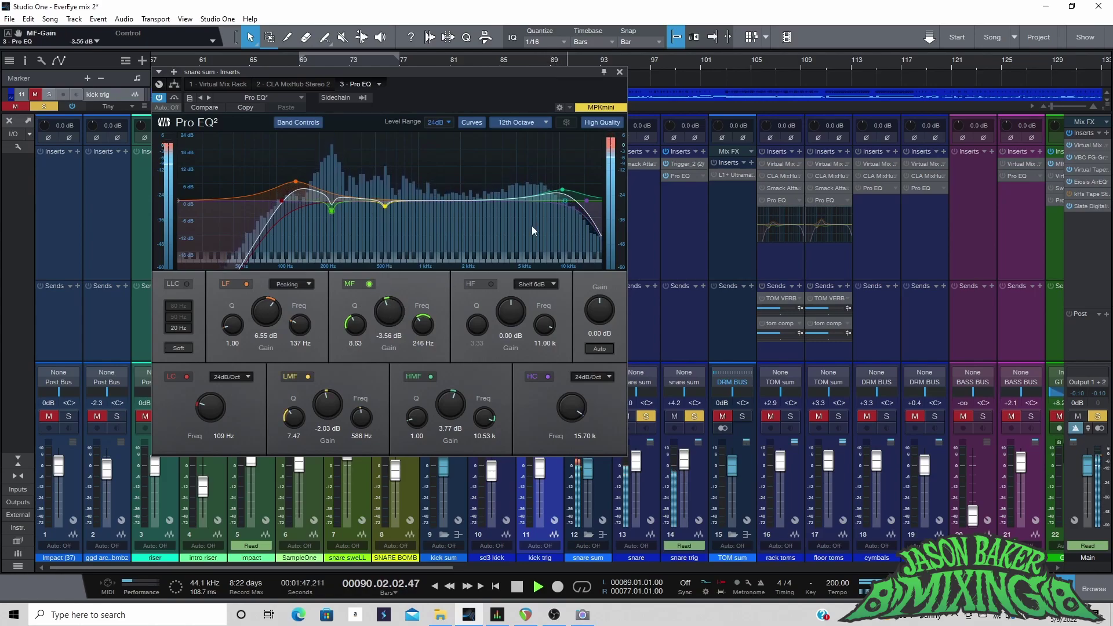
left_click_drag(451, 404, 444, 371)
key("ctrl+z")
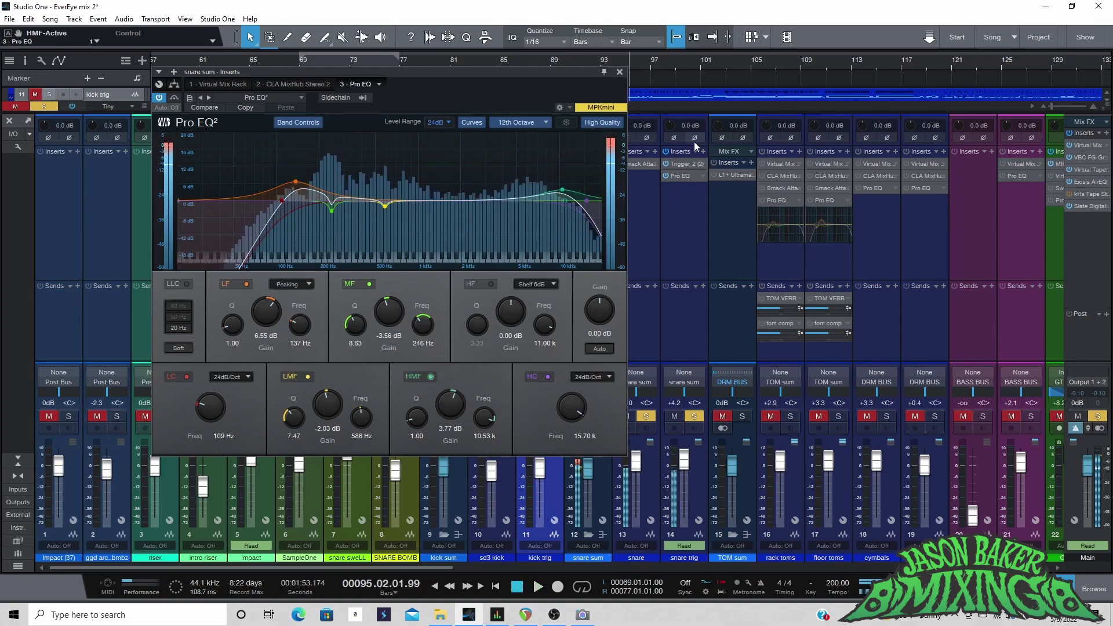
key("space")
left_click(619, 73)
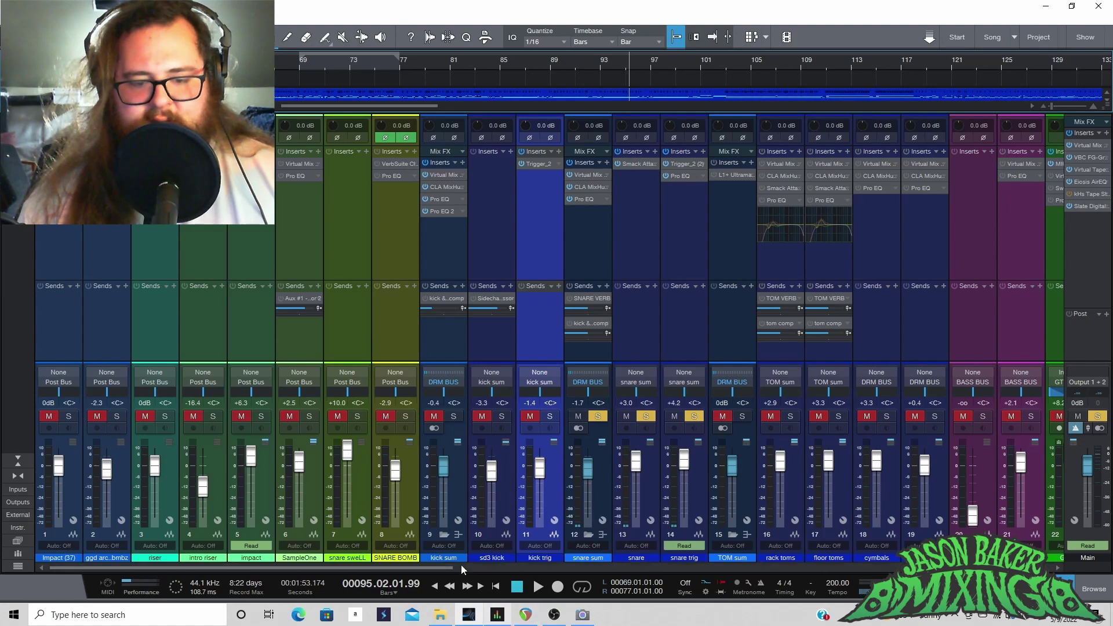
Step: Solo the cymbals channel and open its Virtual Mix Rack insert
left_click_drag(383, 567, 499, 562)
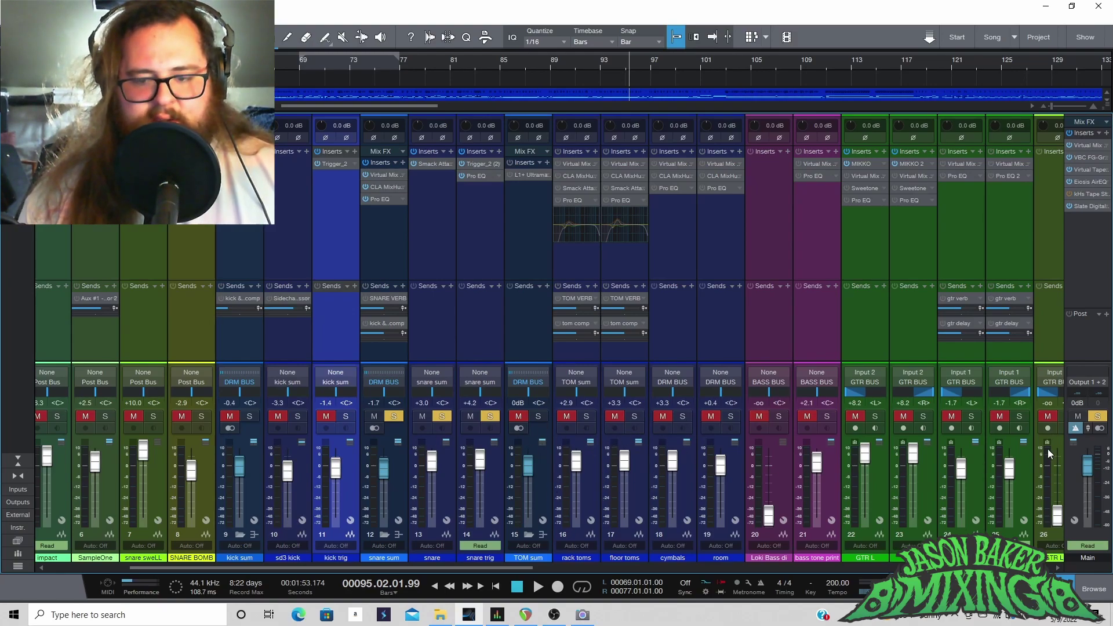
left_click_drag(493, 568, 531, 567)
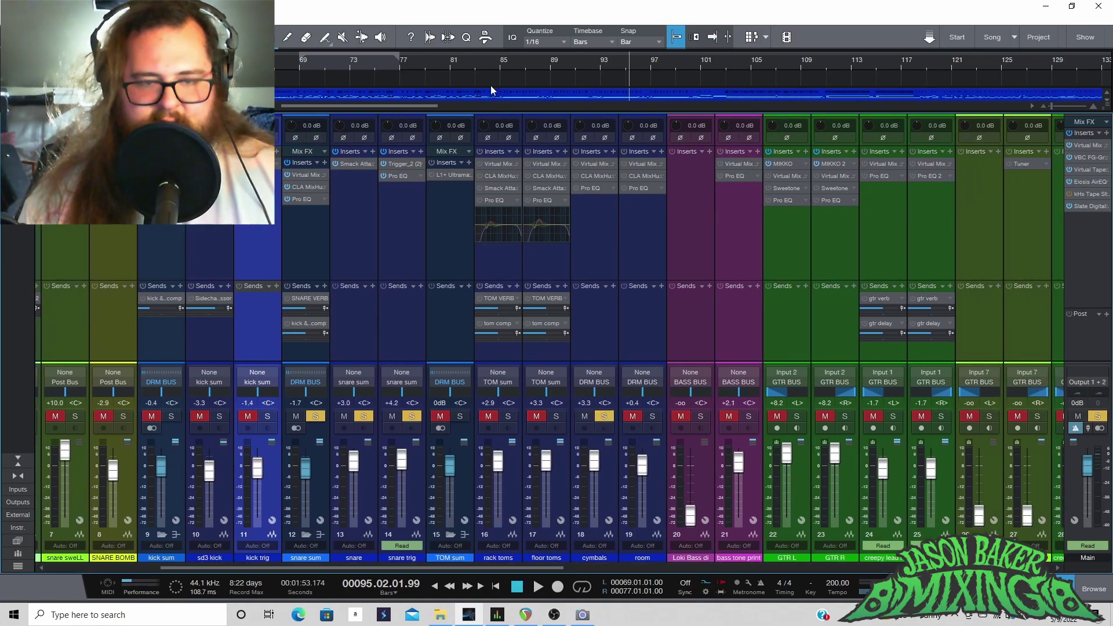
double_click(591, 162)
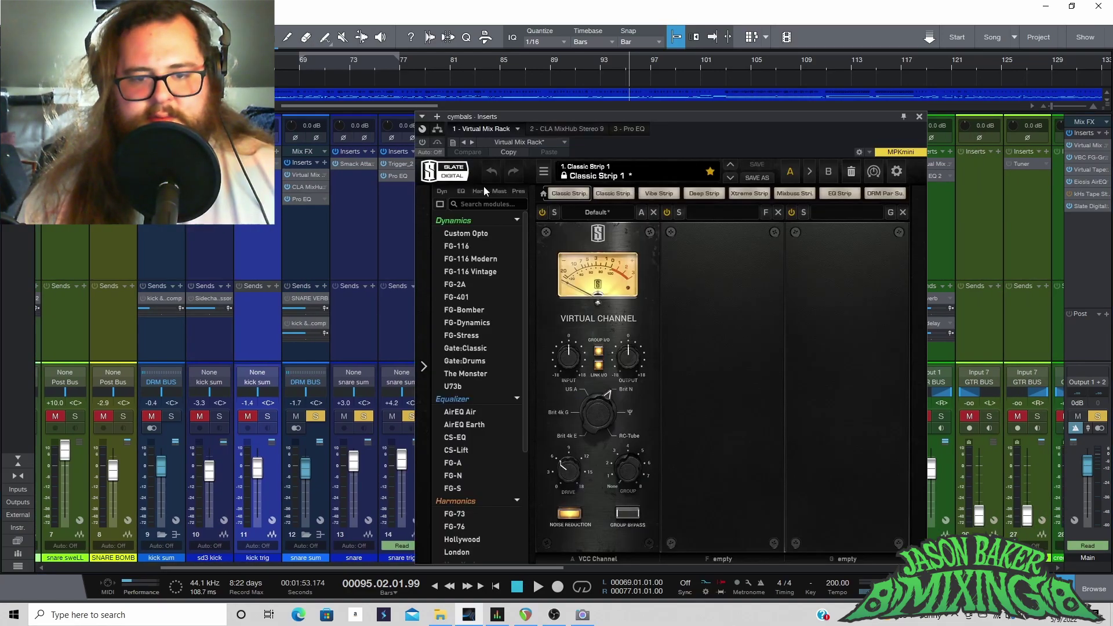
Step: Play from about bar 95, enabling Virtual Mix Rack on cymbals and adding the kick sum channels to the solo
key("space")
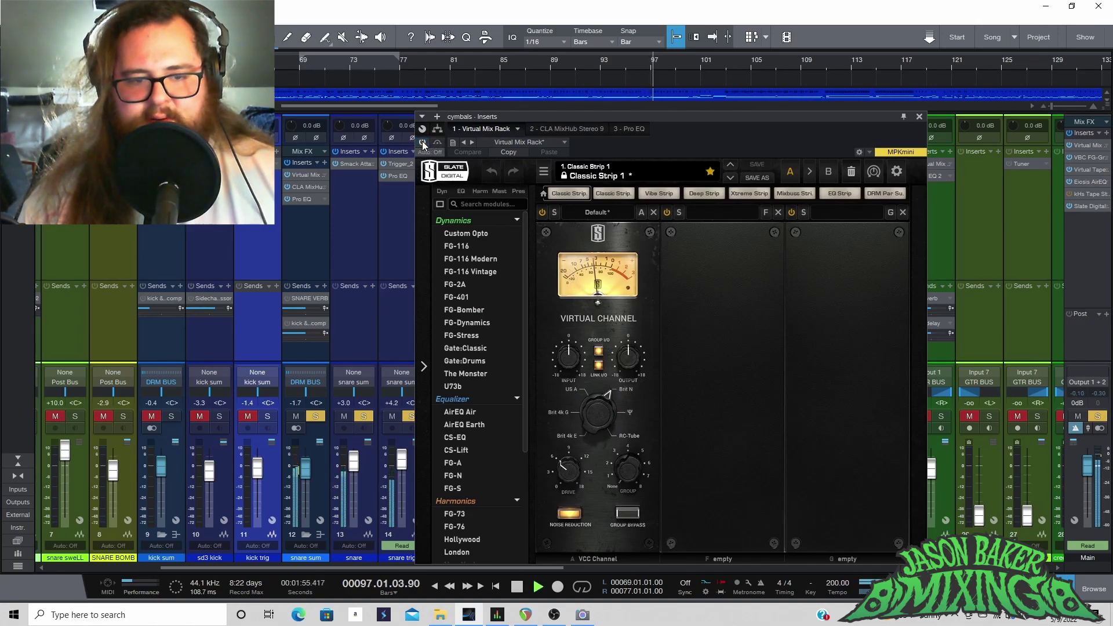
left_click(172, 417)
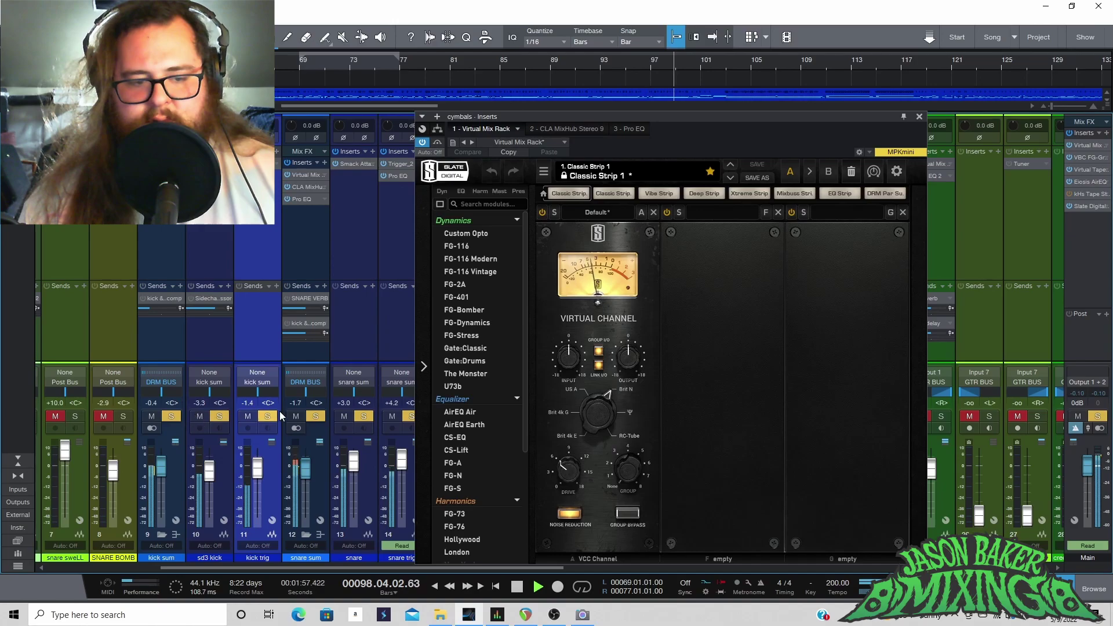
left_click_drag(549, 116, 412, 98)
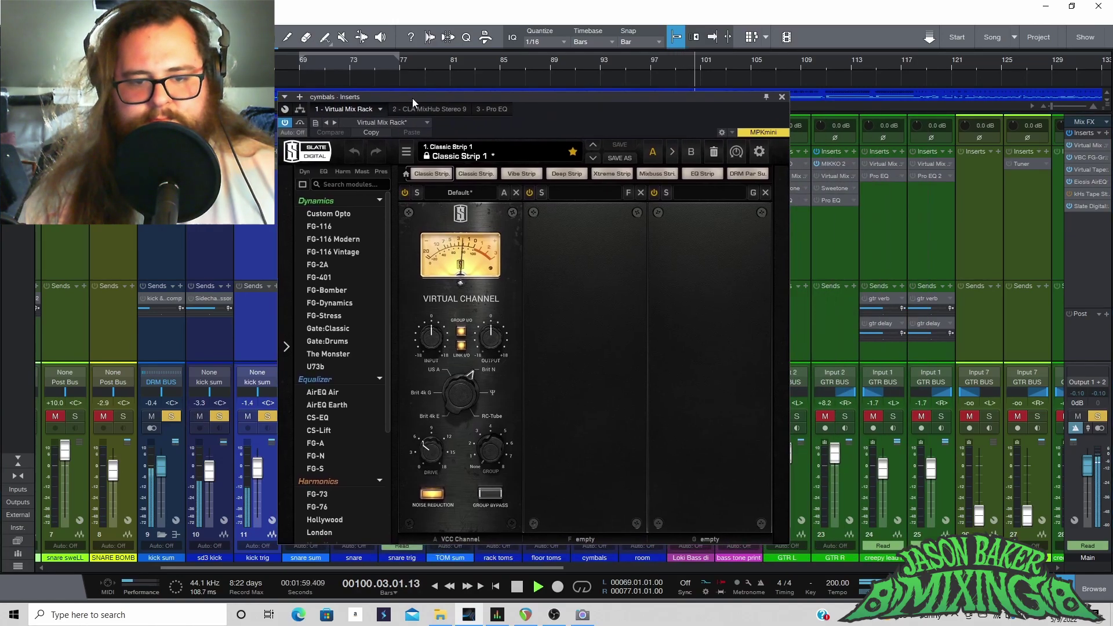
Step: Open CLA MixHub Stereo 9 on cymbals, stop playback, and examine its filter settings
left_click(440, 112)
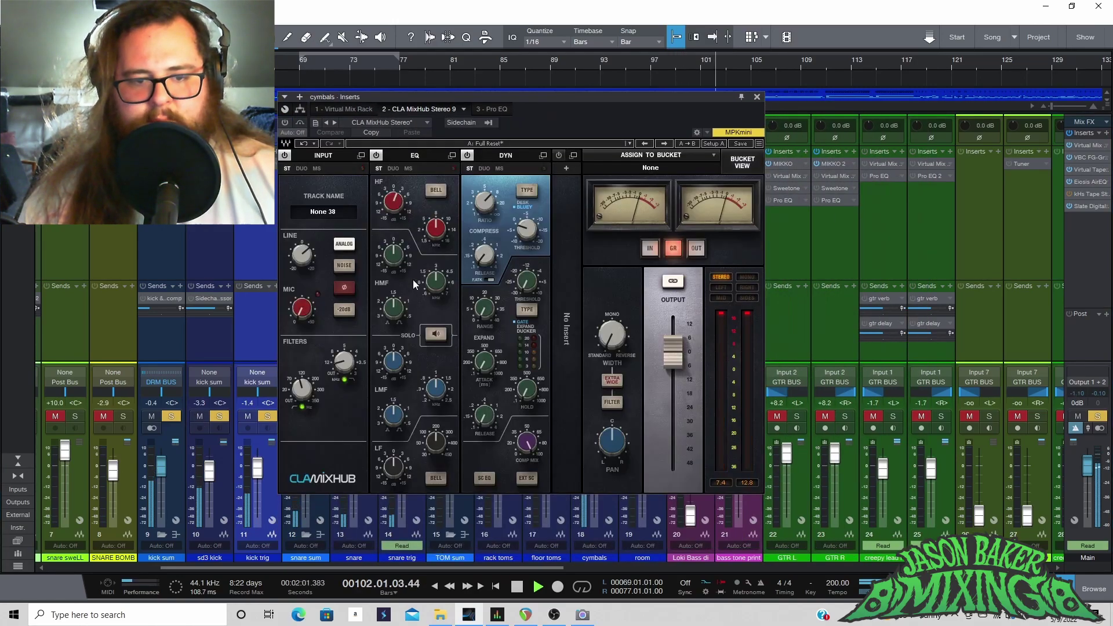
key("space")
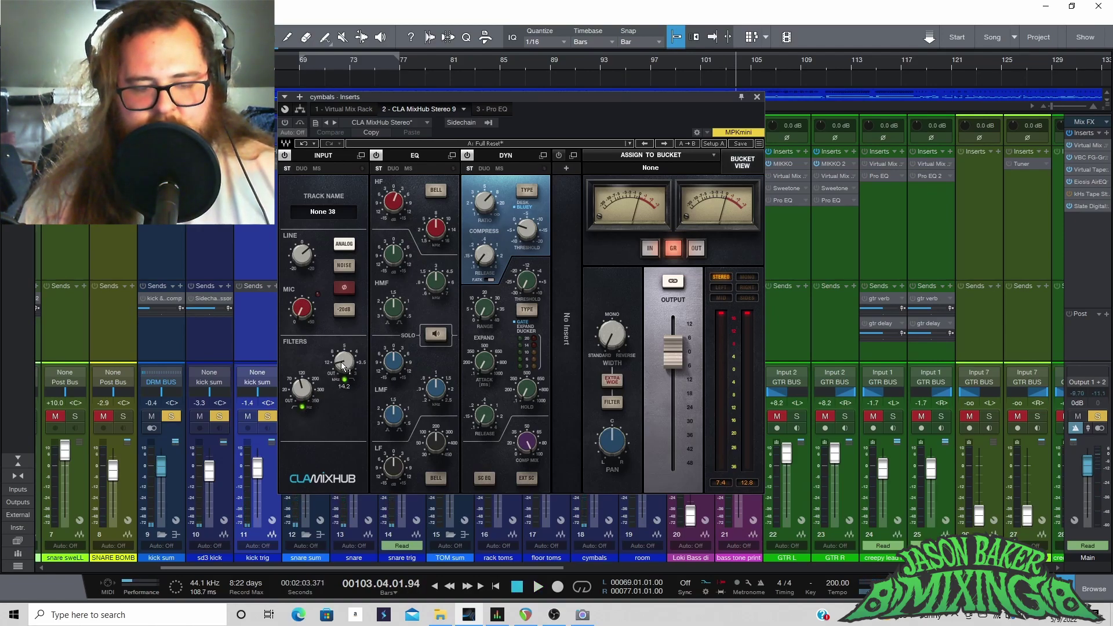
mouse_move(350, 361)
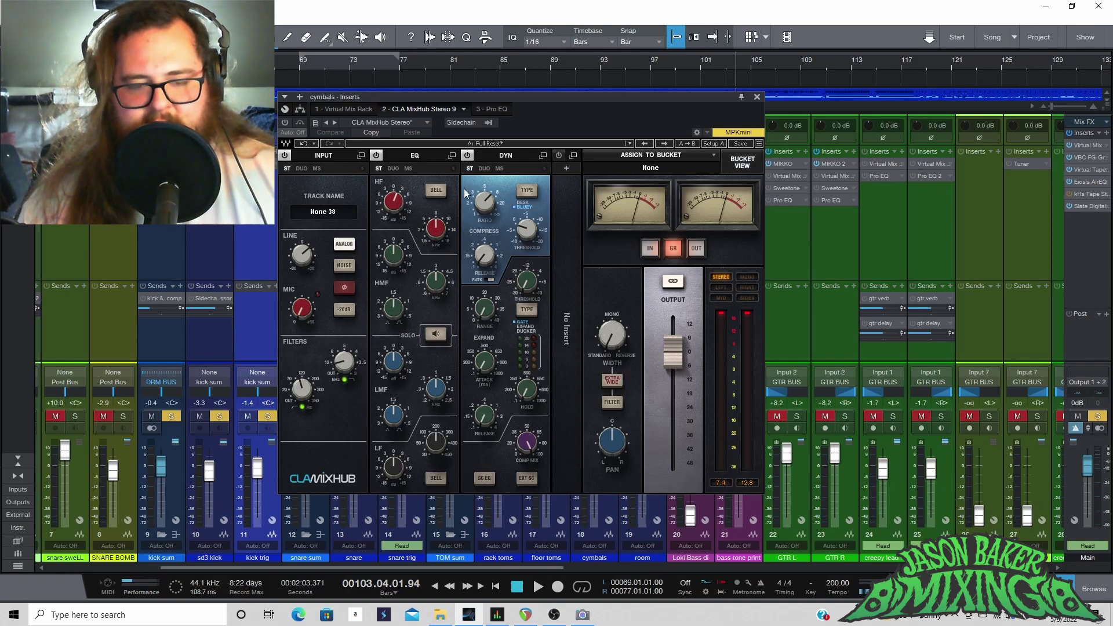
Step: Play from about bar 81, enable CLA MixHub on the cymbals channel, and move its window clear of the channels being compared
left_click_drag(485, 100, 501, 151)
left_click(460, 64)
key("space")
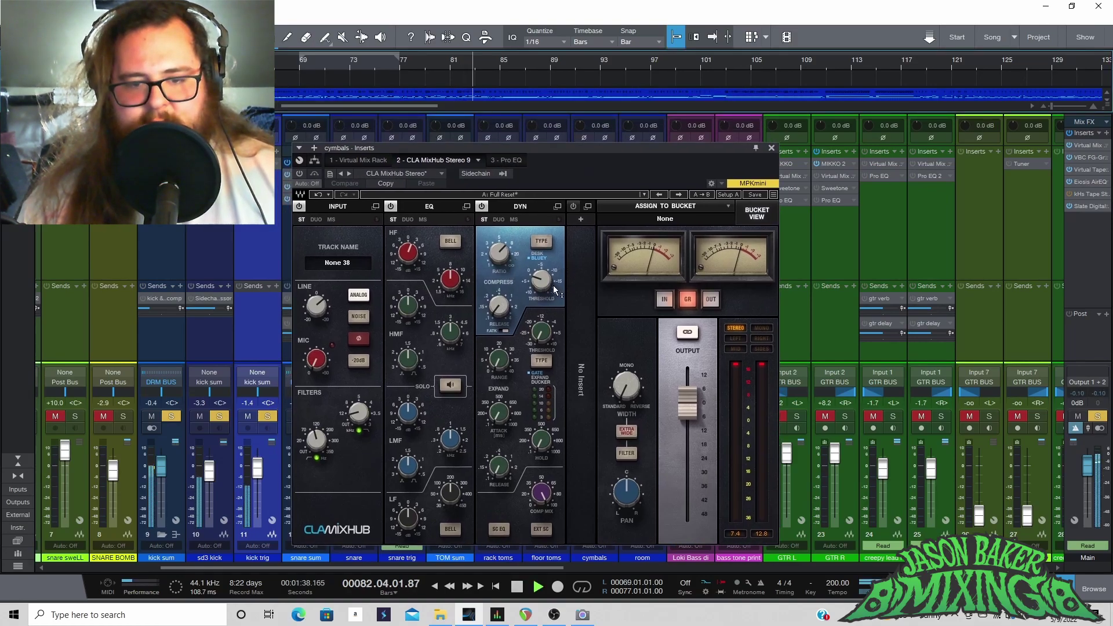
left_click_drag(434, 147, 168, 69)
left_click(607, 474)
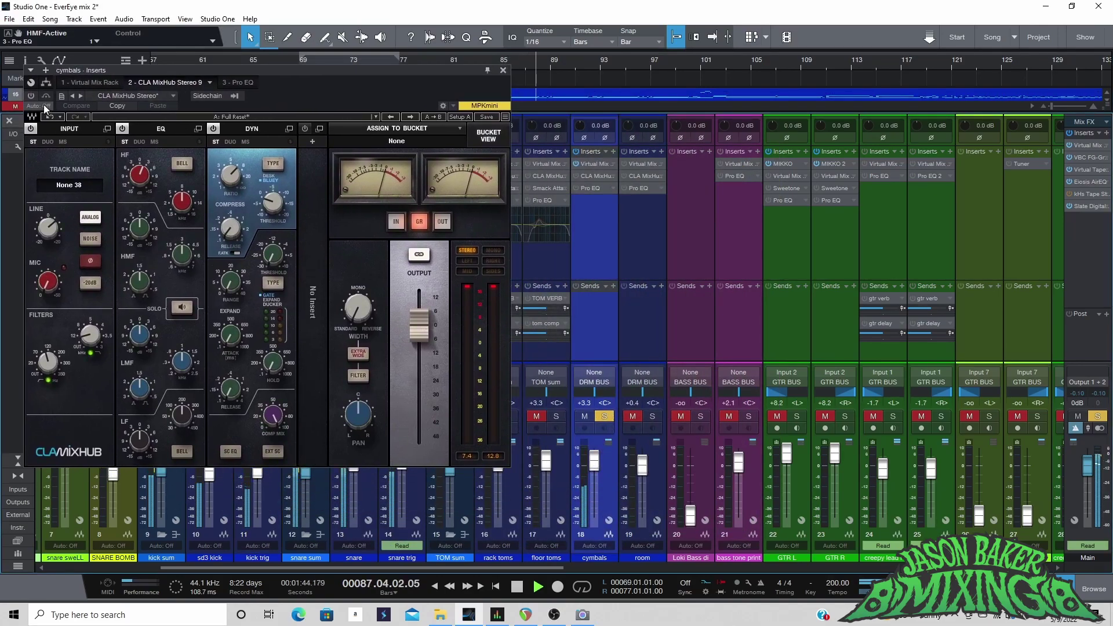
left_click(30, 95)
left_click_drag(246, 67, 385, 59)
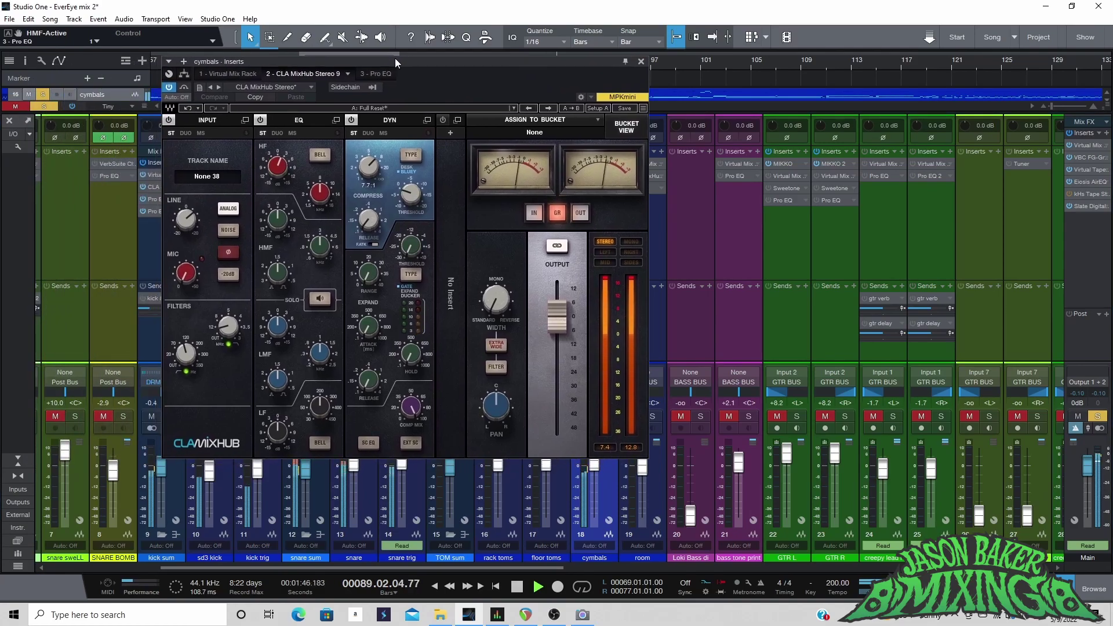
key("space")
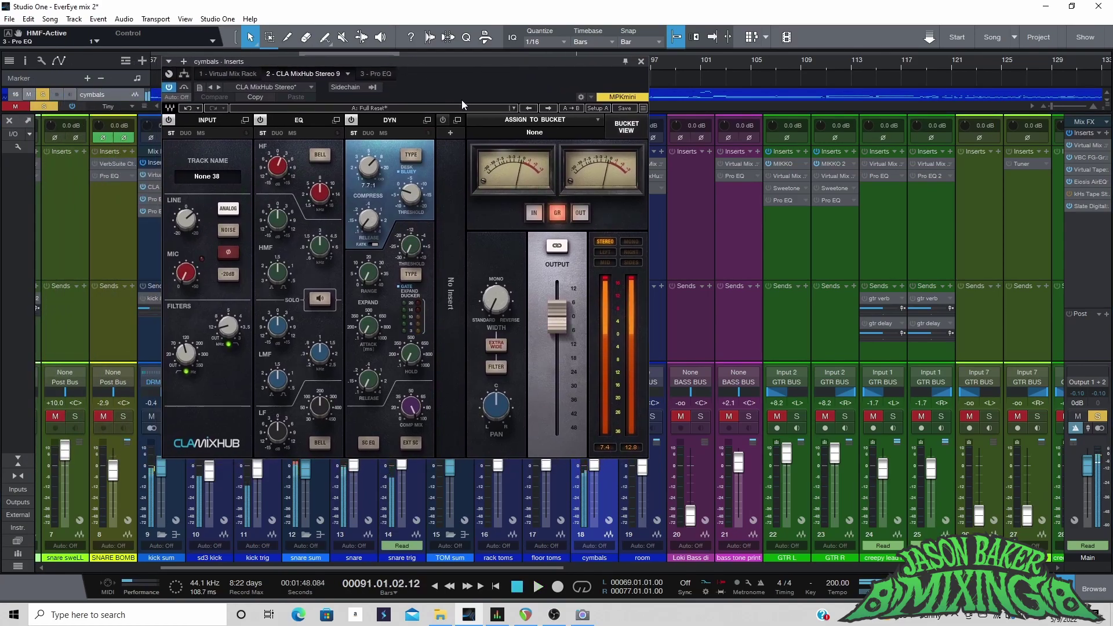
Step: Switch the compressor type in cymbals' CLA MixHub to SSL and back to BLUEY, and move the window below the timeline
left_click(412, 157)
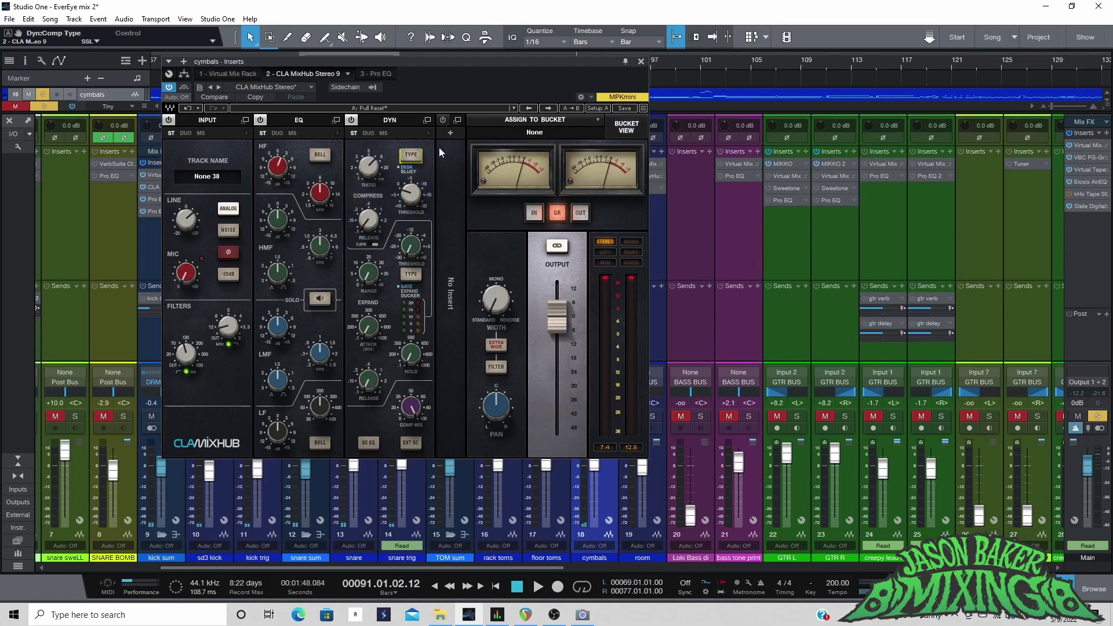
left_click(404, 157)
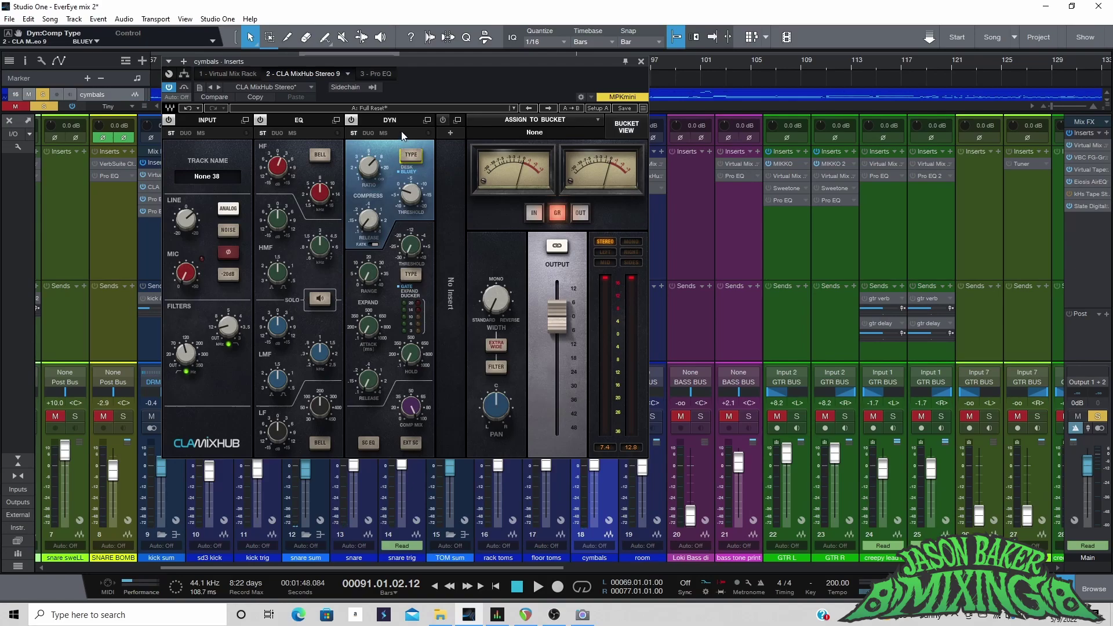
left_click_drag(443, 60, 437, 103)
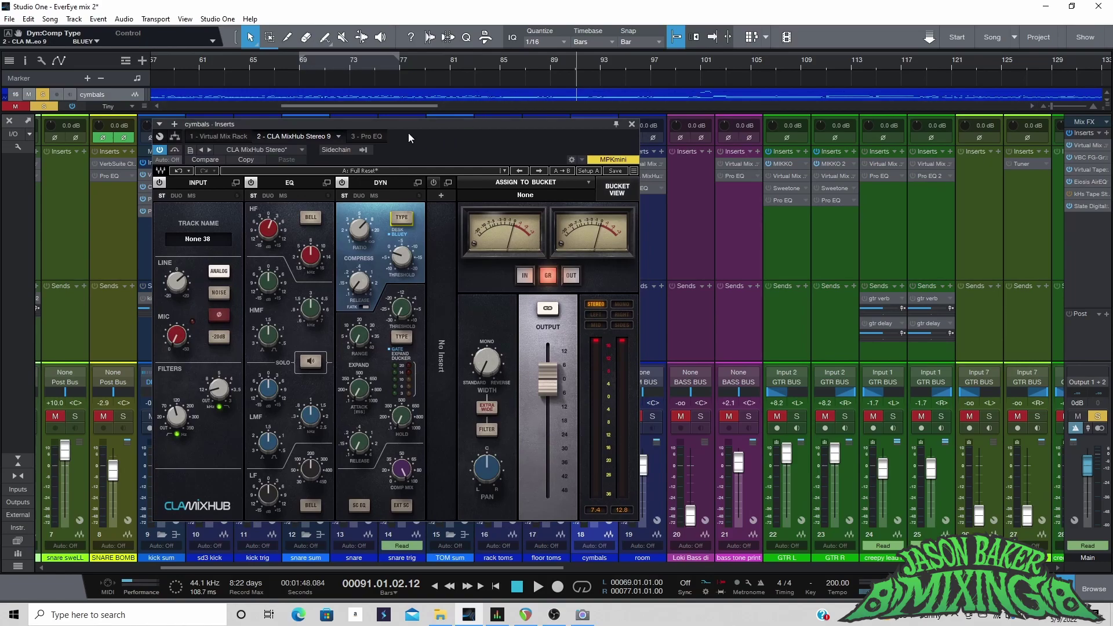
Step: Play the cymbals from about bar 91 and again from about bar 73 to examine CLA MixHub's compression and width settings
key("space")
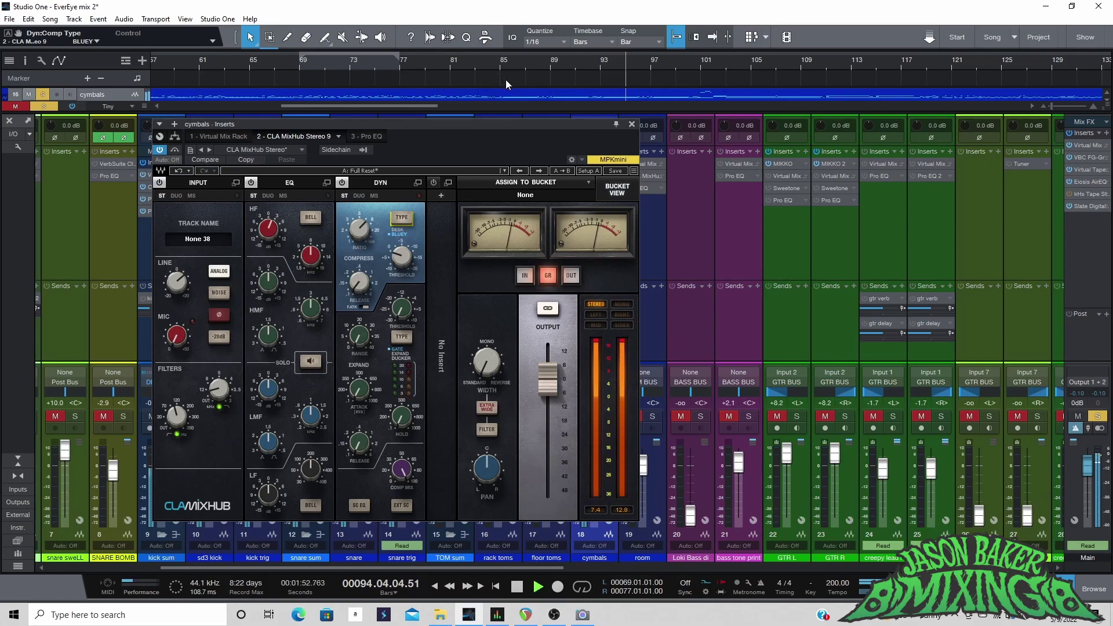
key("space")
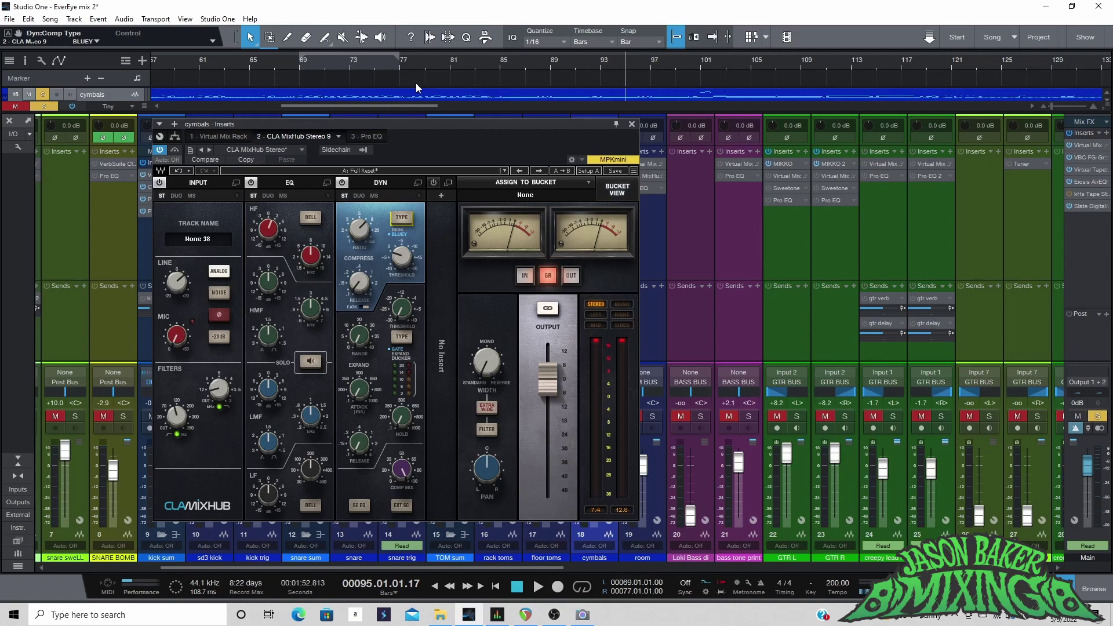
left_click(358, 62)
key("space")
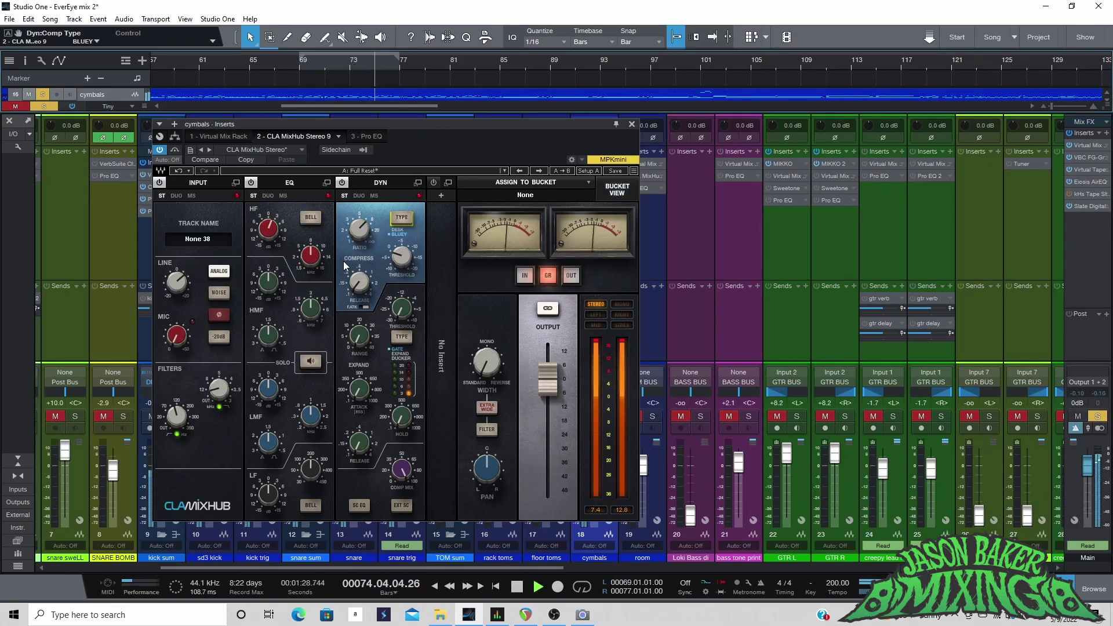
mouse_move(357, 282)
key("space")
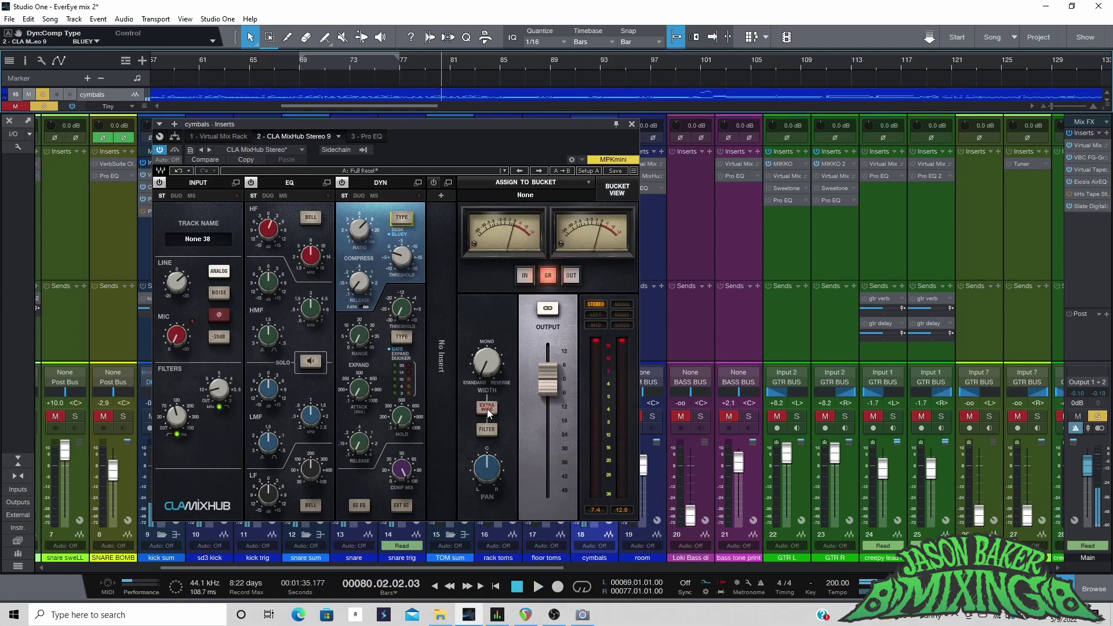
Step: Enable Pro EQ on the cymbals channel, audition its LMF band at 20.03 dB gain, and undo the boost during playback
left_click(371, 137)
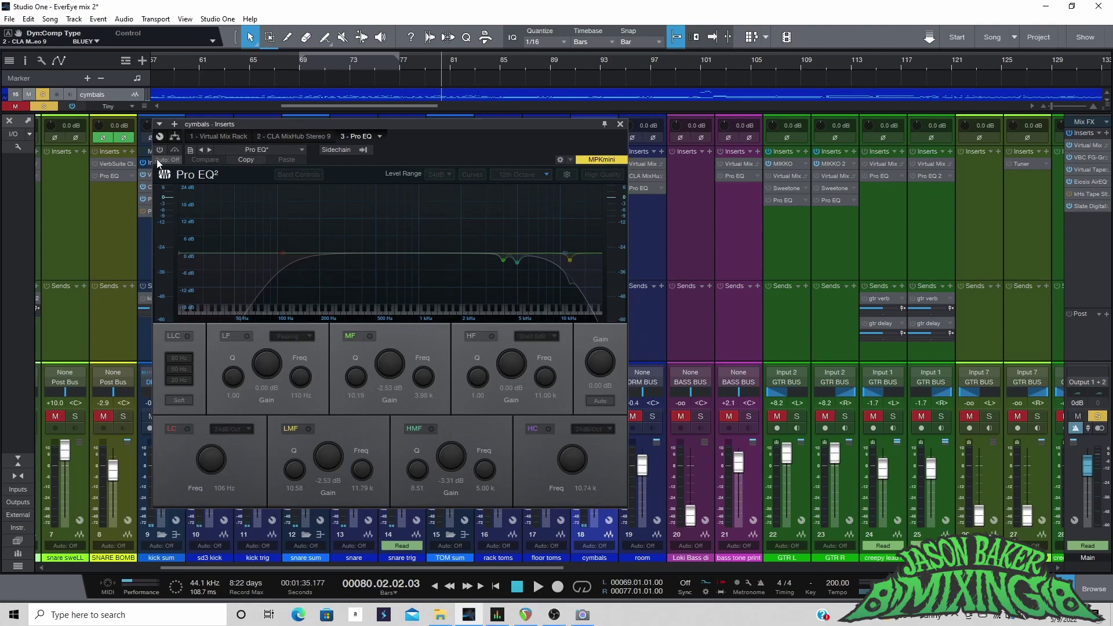
left_click(159, 152)
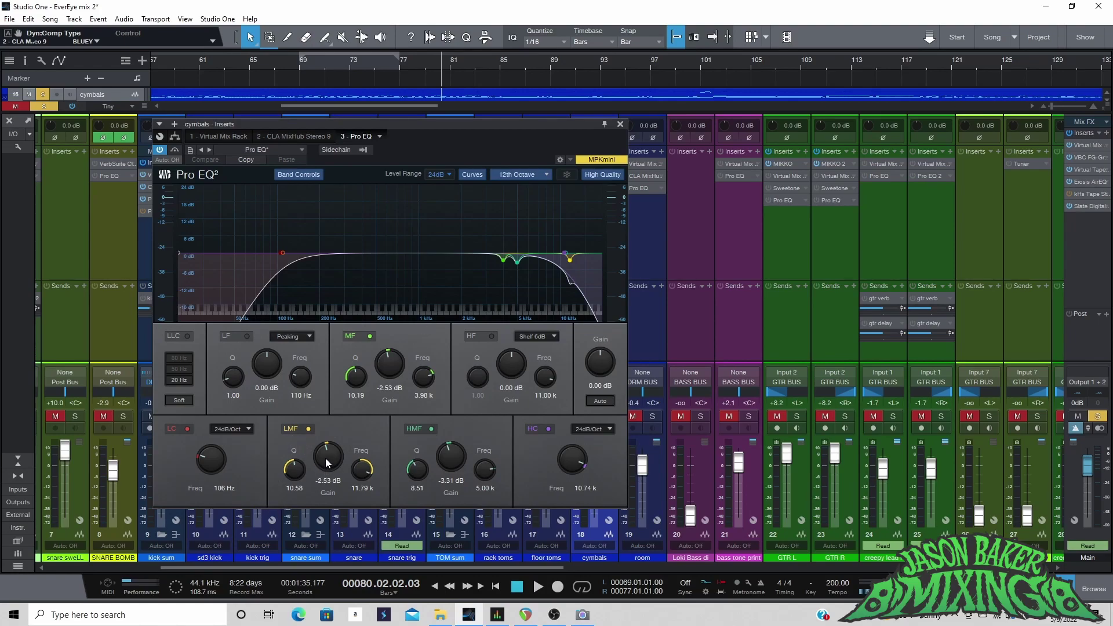
left_click_drag(329, 462, 331, 410)
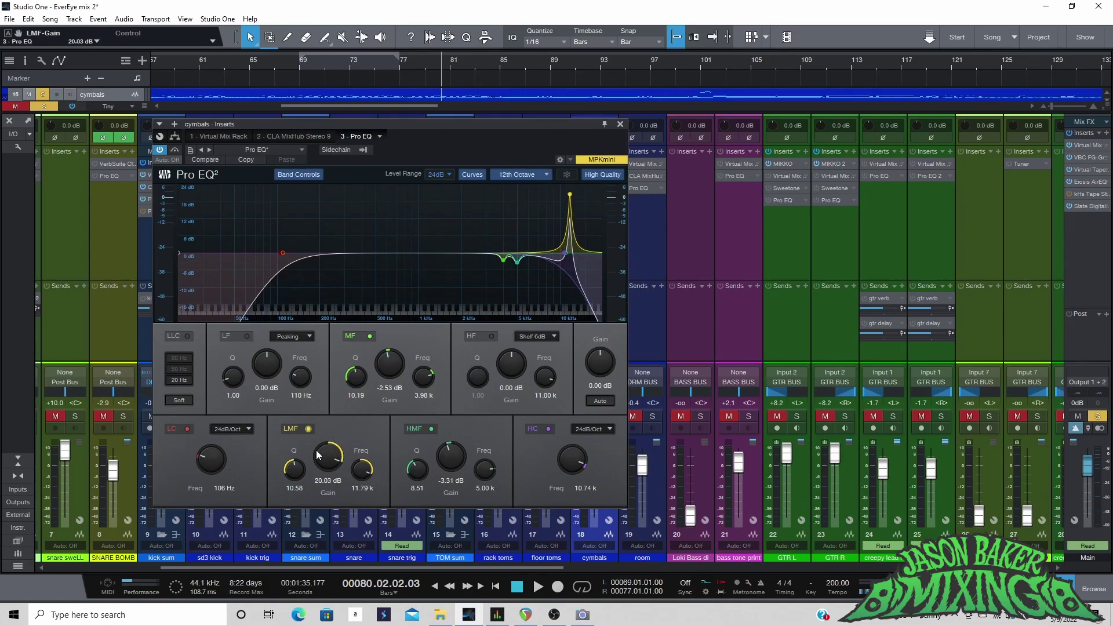
key("space")
key("ctrl+z")
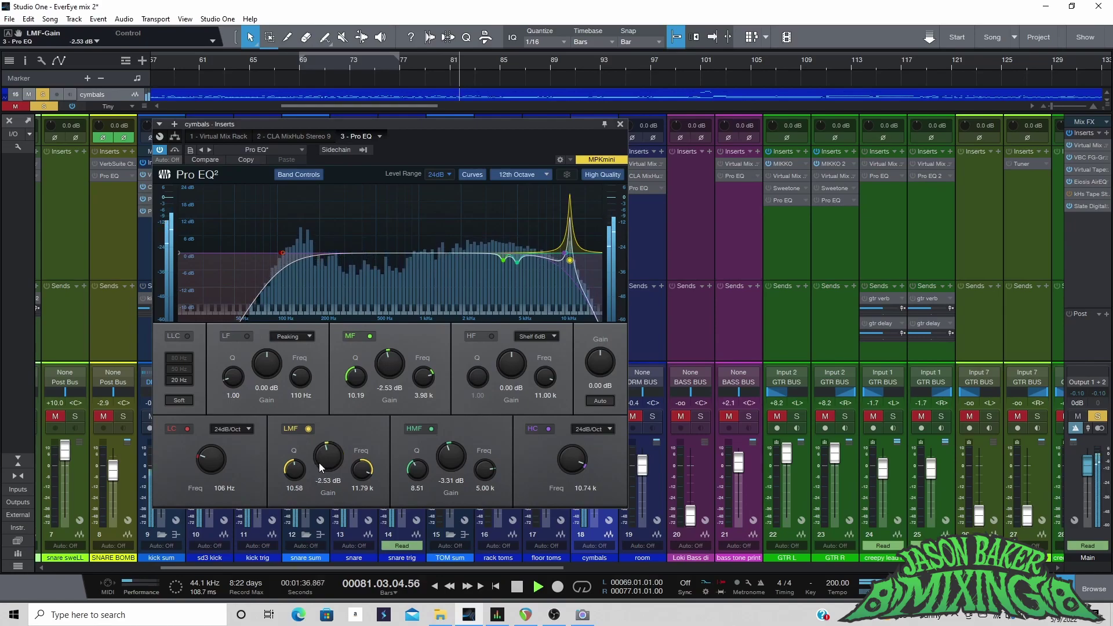
left_click(308, 429)
double_click(566, 256)
double_click(570, 260)
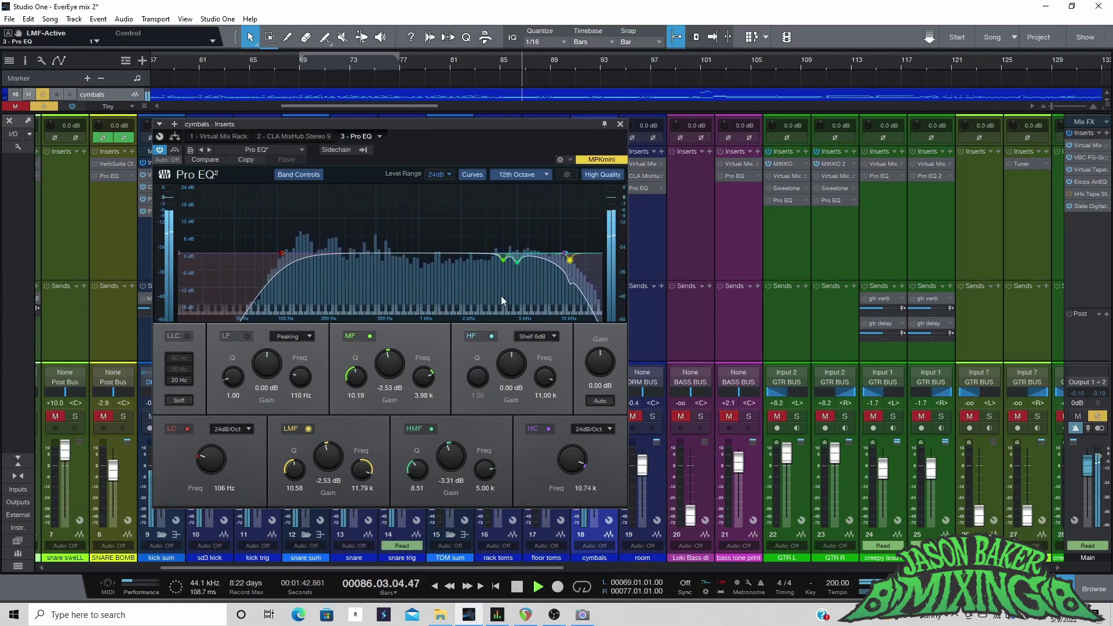
Step: Audition gain boosts on the MF and HMF bands of cymbals' Pro EQ, taking HMF to 19.01 dB, and undo each
left_click_drag(397, 373, 388, 328)
key("ctrl+z")
left_click_drag(451, 456, 451, 404)
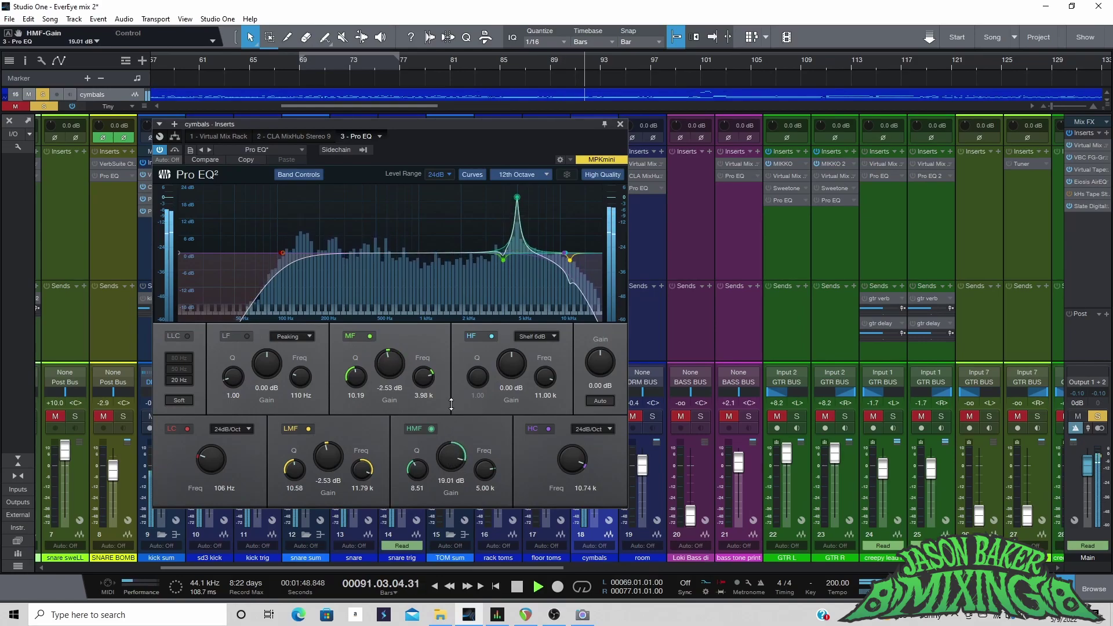
key("ctrl+z")
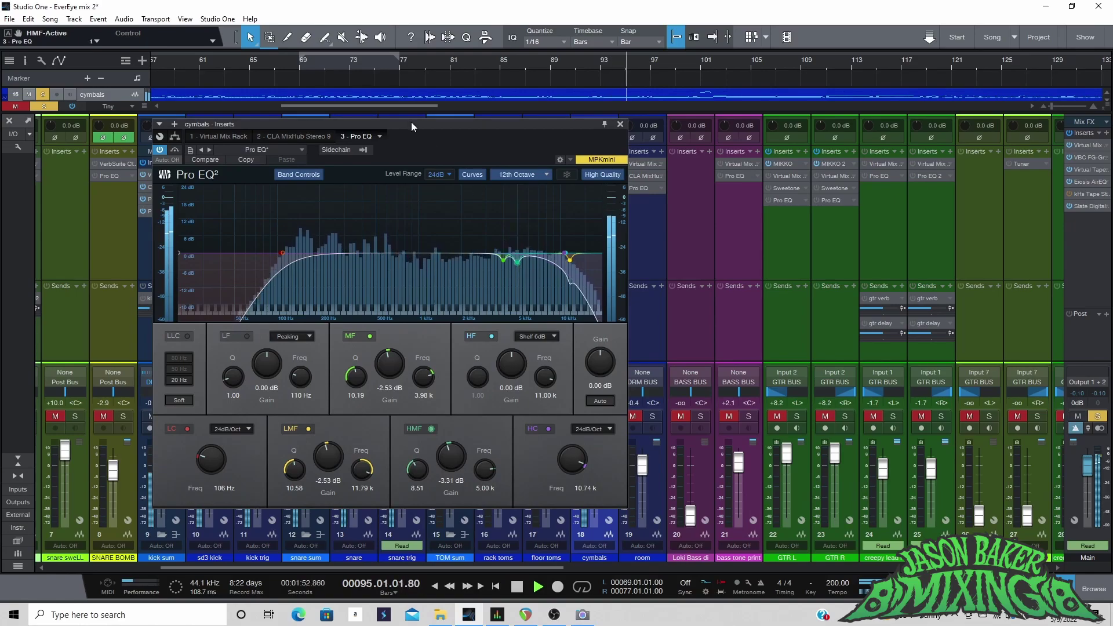
Step: Close the cymbals plug-in window, solo the room channel, and enable its Virtual Mix Rack
left_click(621, 124)
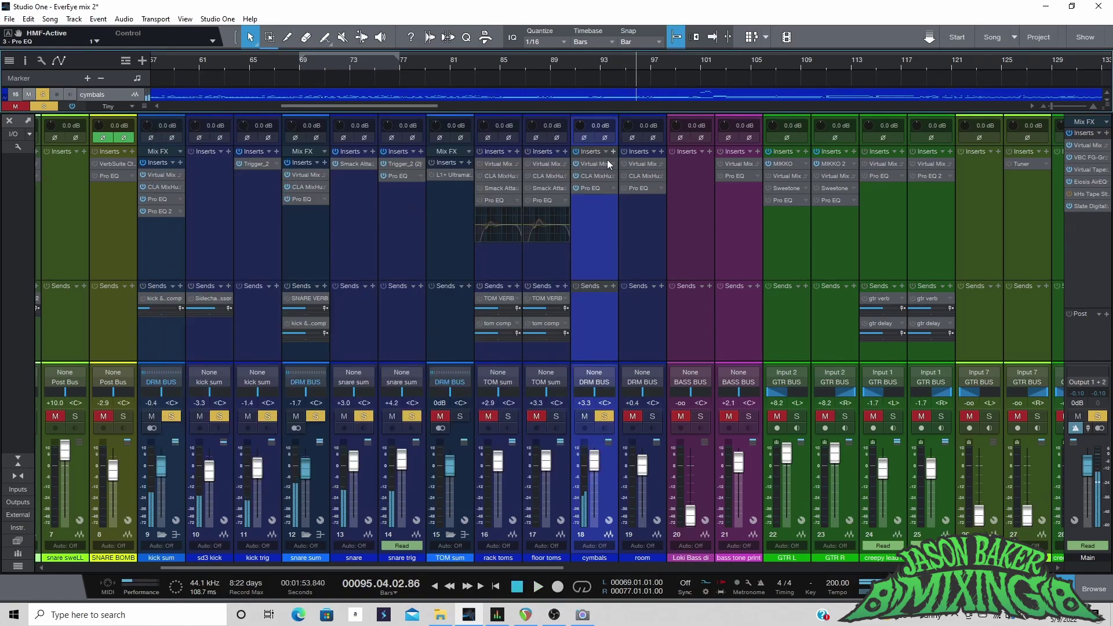
left_click(652, 416)
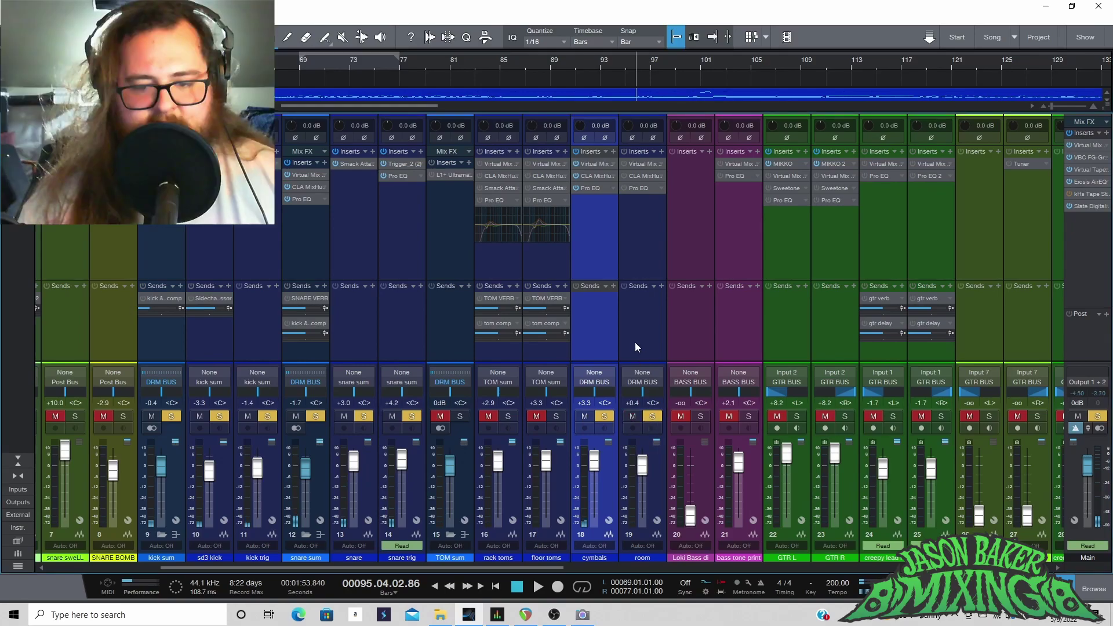
left_click(652, 162)
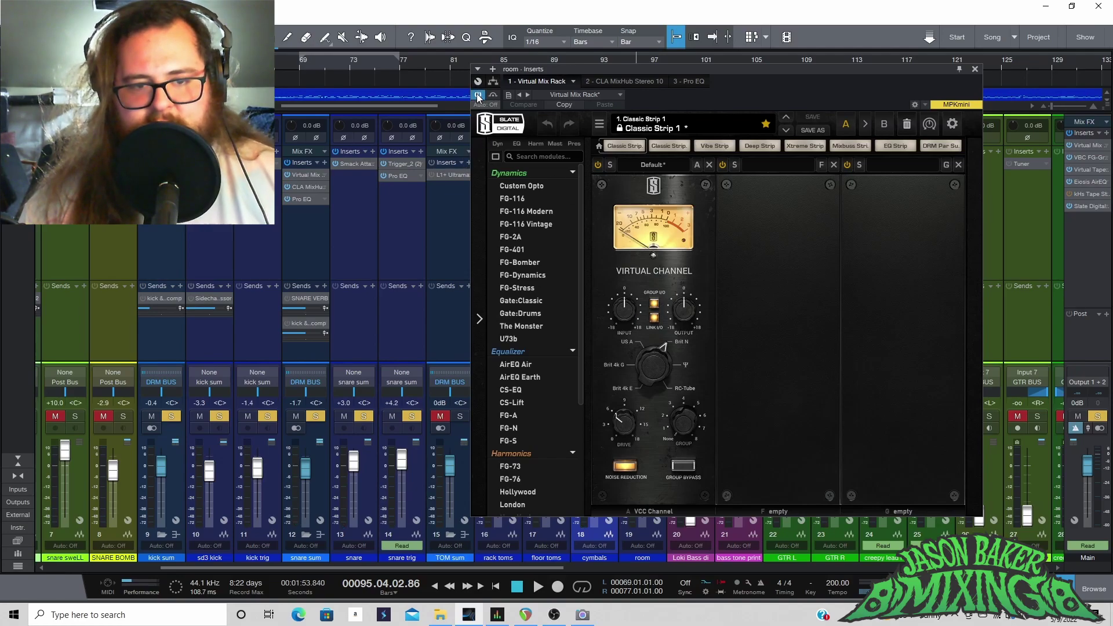
Step: Enable CLA MixHub Stereo 10 on the room channel, play from about bar 95, and move its window below the timeline
left_click(629, 80)
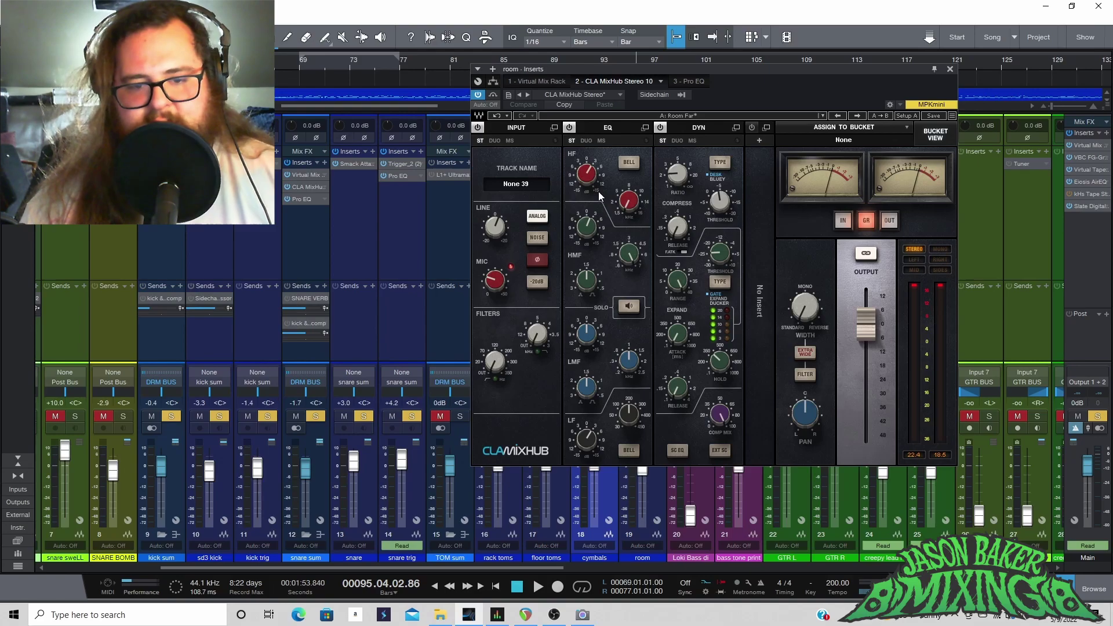
left_click_drag(626, 206, 627, 207)
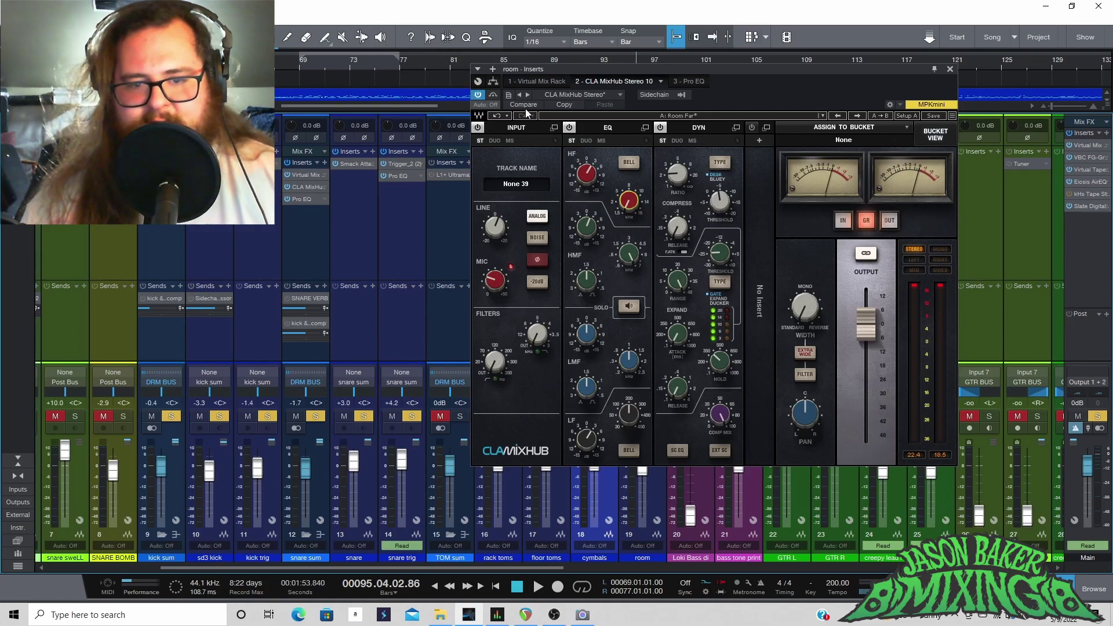
key("space")
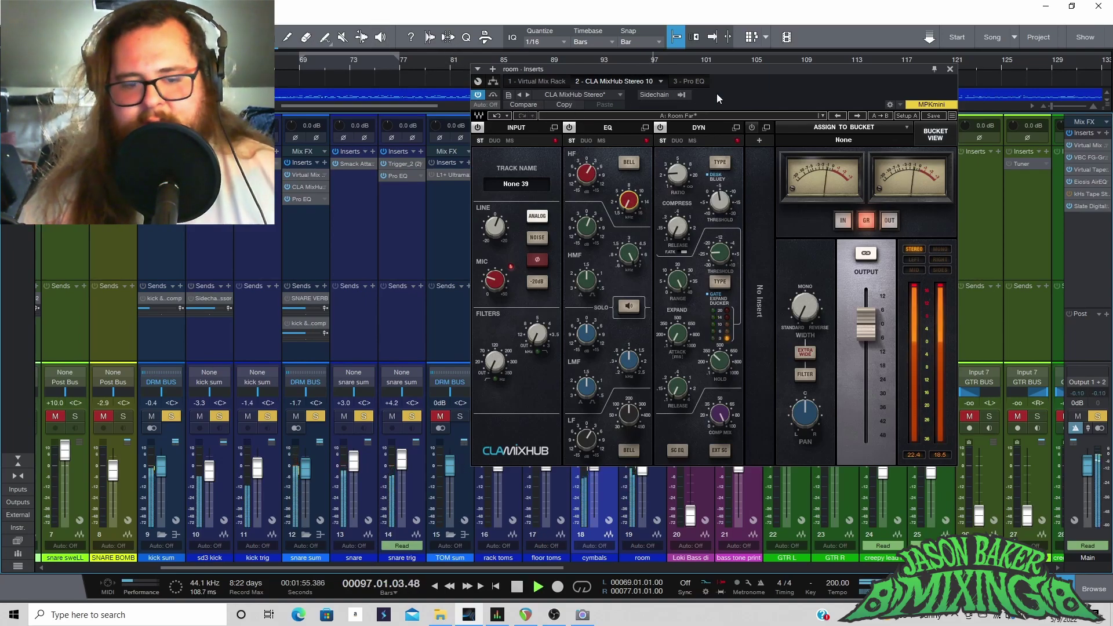
left_click_drag(725, 70, 537, 90)
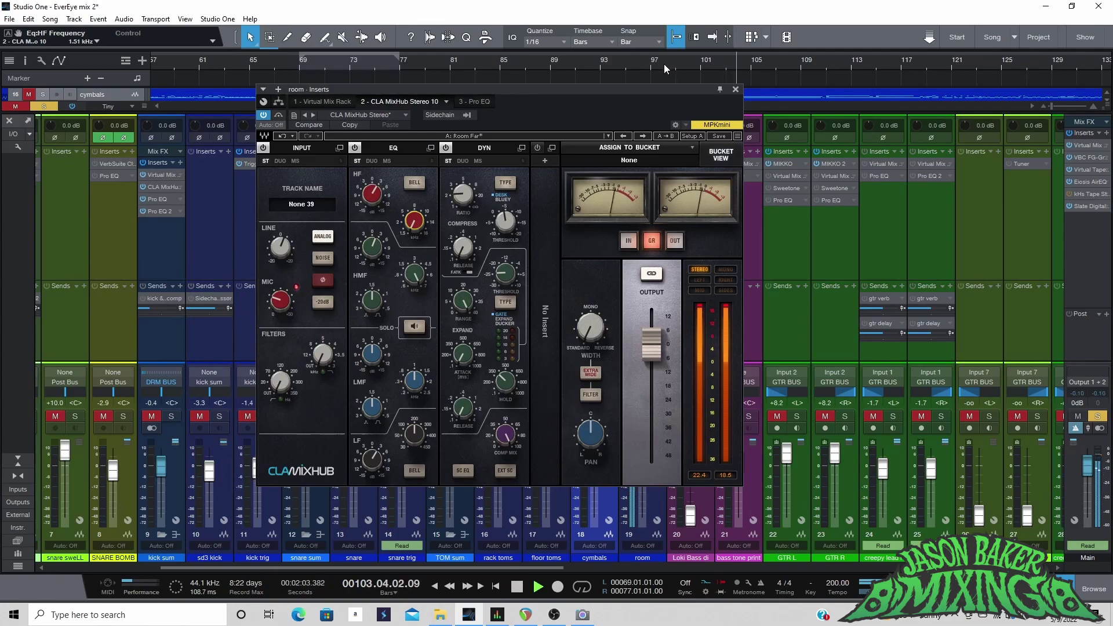
key("space")
Step: Play the room channel from about bar 90 and again from about bar 97 to examine CLA MixHub's dynamics settings
left_click(572, 62)
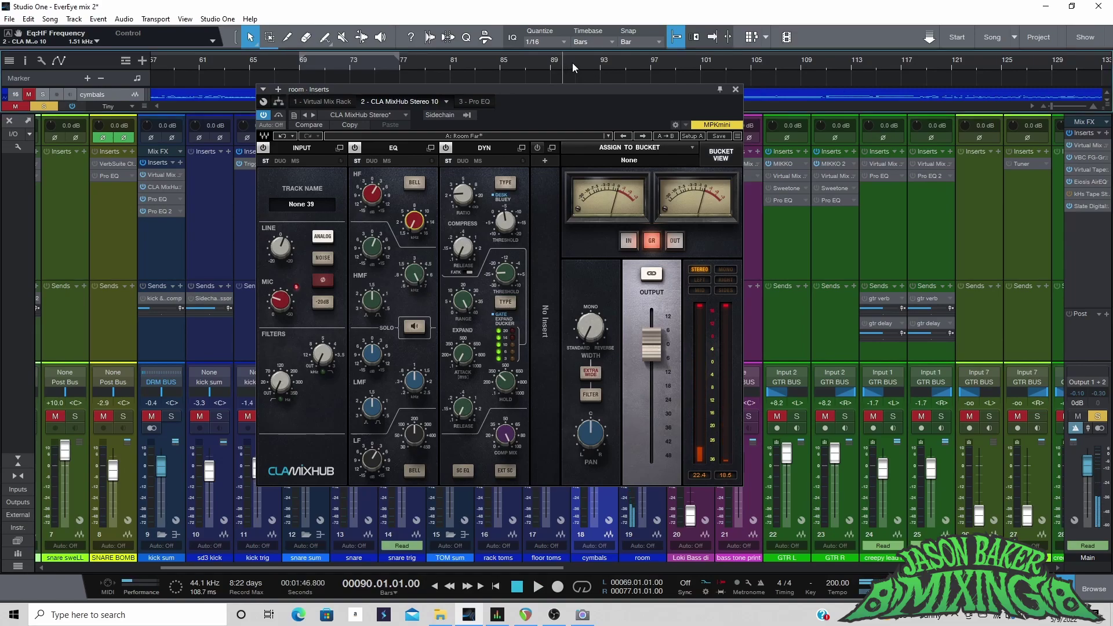
key("space")
key("space")
left_click(652, 64)
key("space")
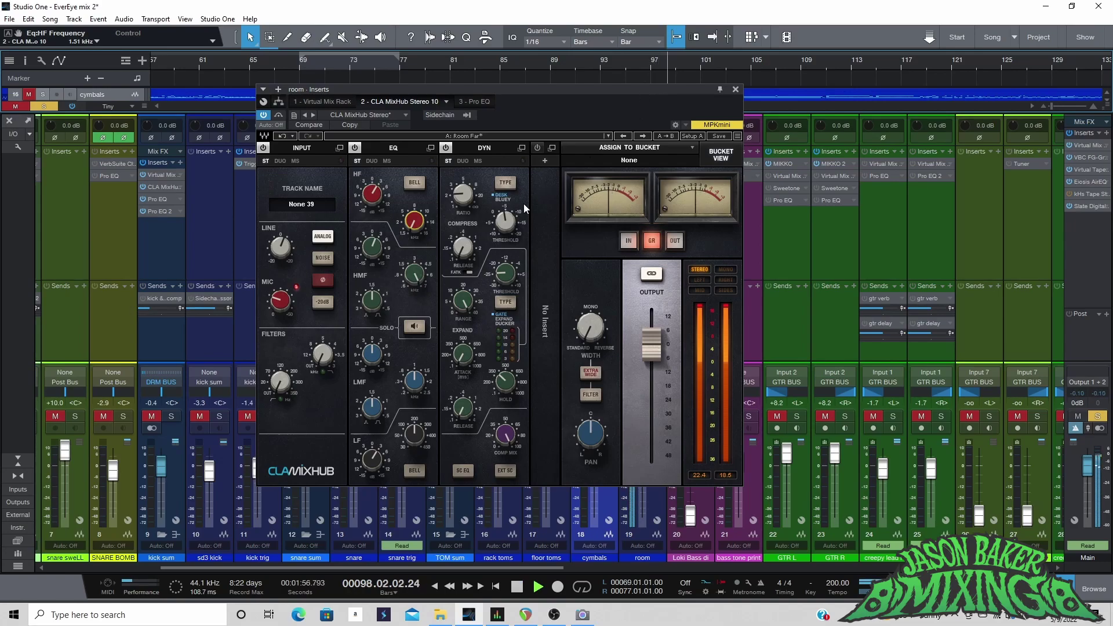
key("space")
mouse_move(464, 197)
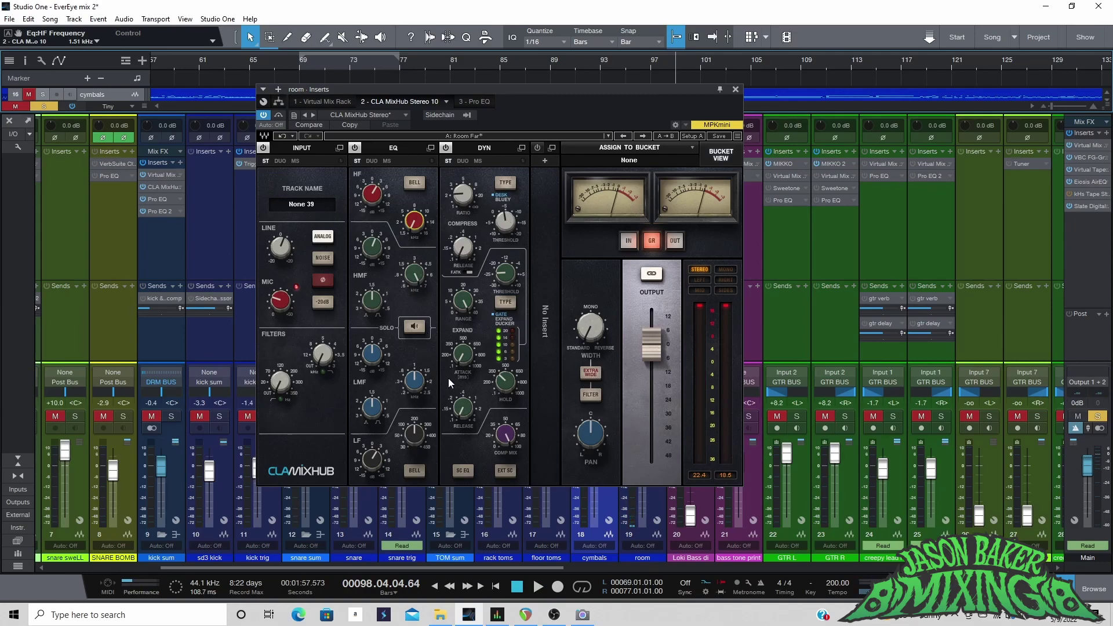
key("space")
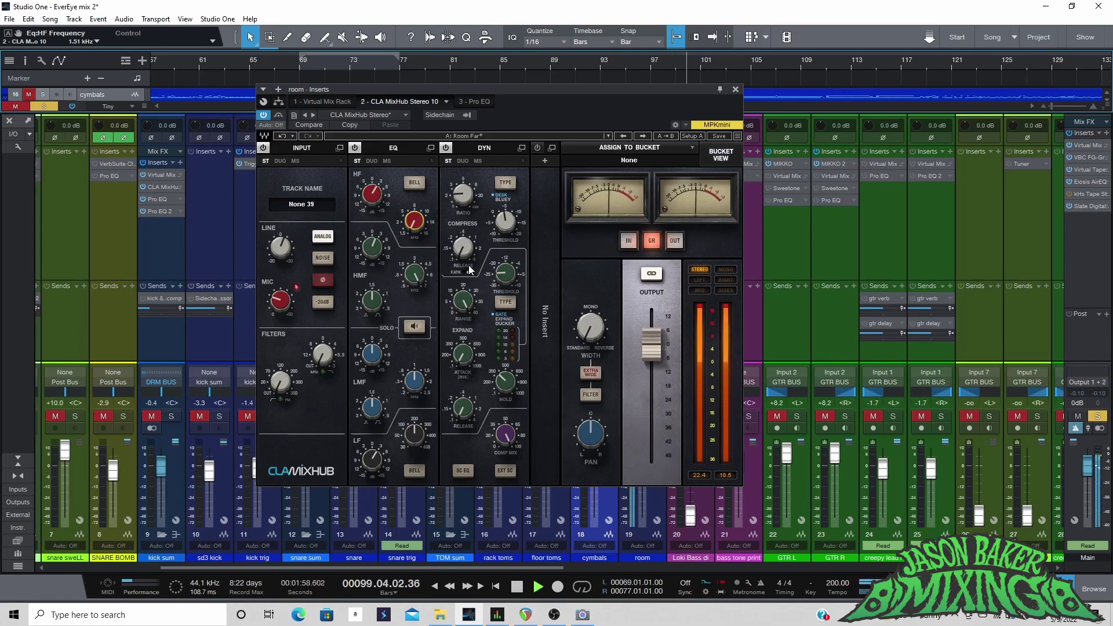
Step: Enable Pro EQ on the room channel, audition its LMF band at 15.91 dB gain during playback, and undo the boost
left_click(468, 102)
key("space")
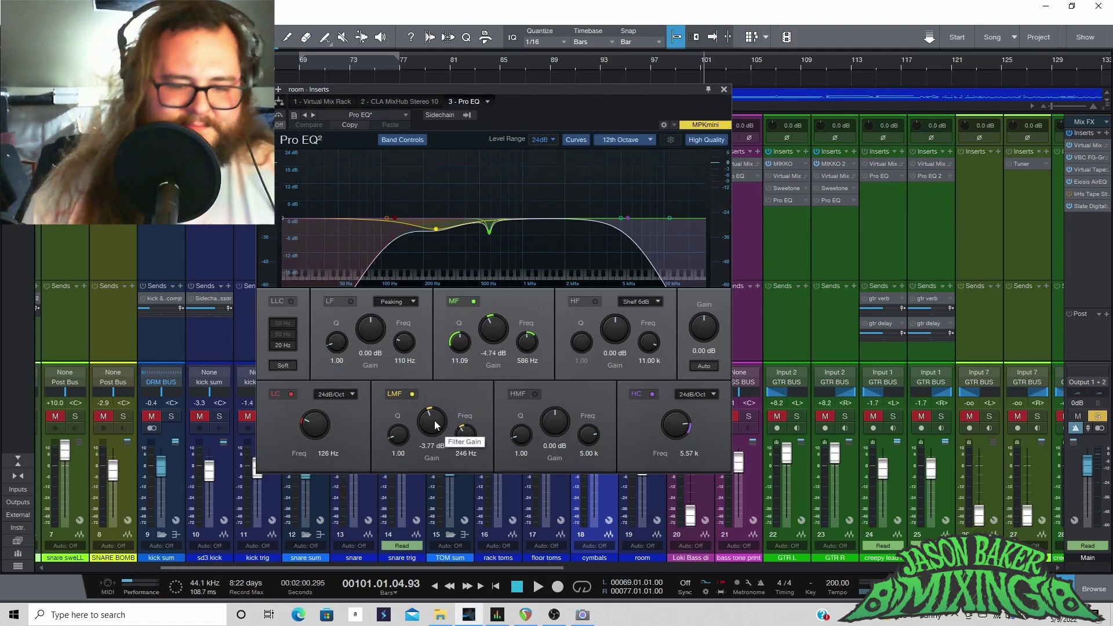
key("space")
left_click_drag(436, 426, 440, 383)
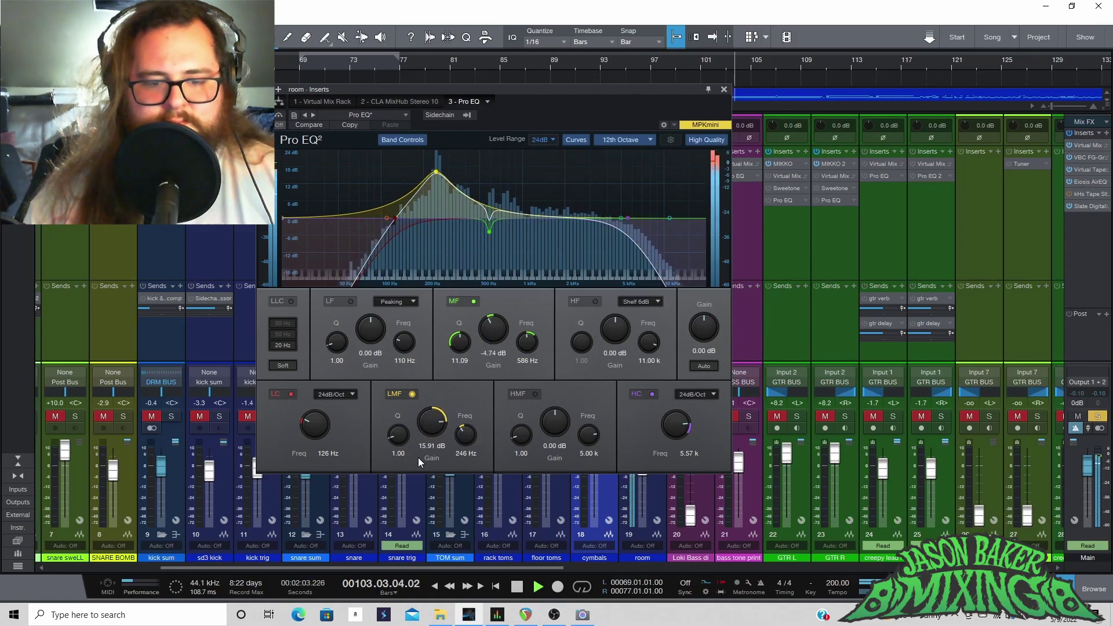
key("ctrl+z")
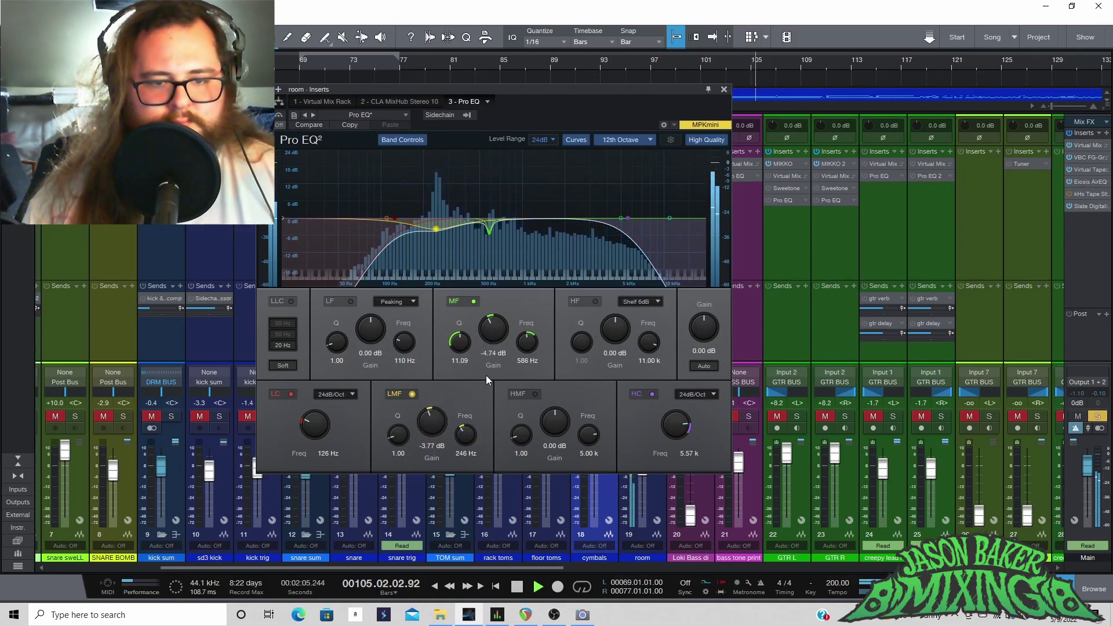
Step: Audition the MF band of room's Pro EQ at 19.98 dB gain, undo the boost, and stop playback
left_click_drag(500, 336, 505, 283)
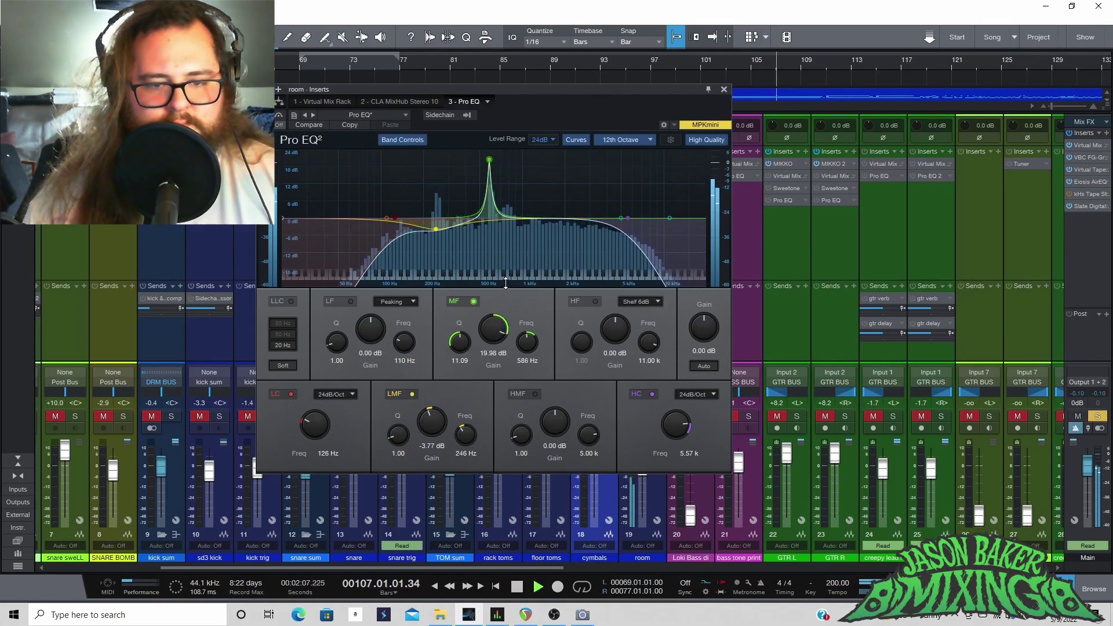
key("ctrl+z")
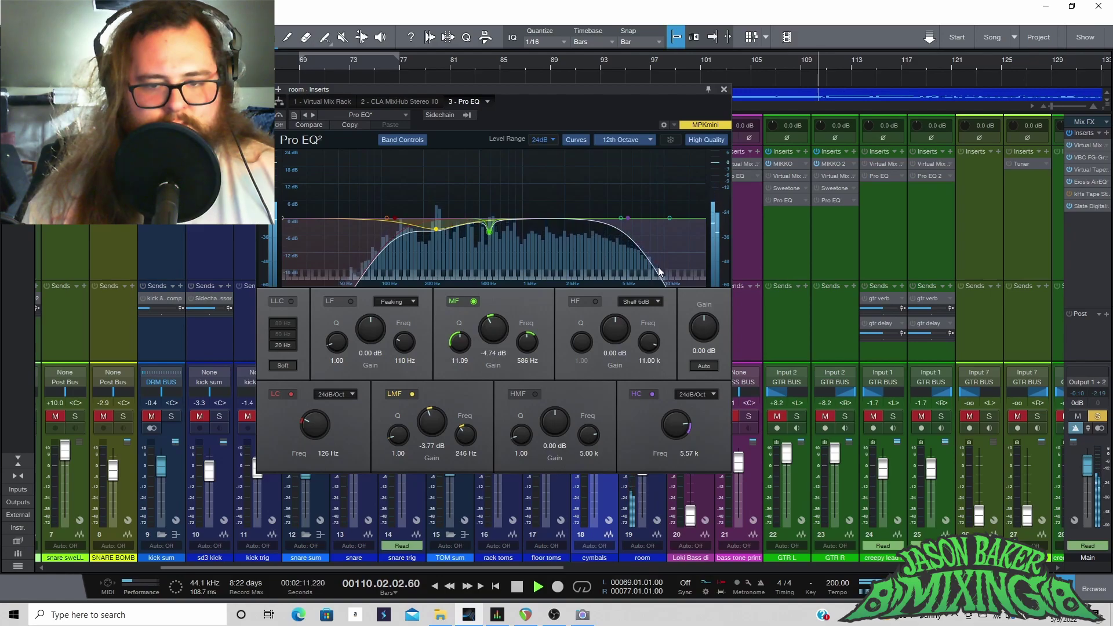
key("space")
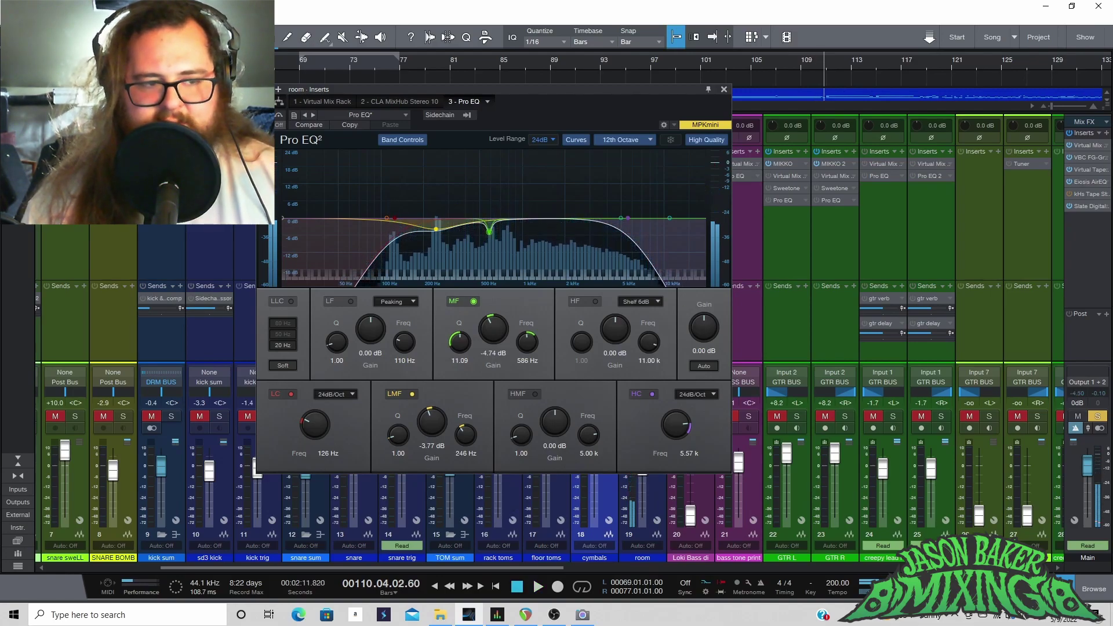
Step: Clear all channel solos, close the room plug-in window, and play the full mix briefly from about bar 110
key("shift+s")
left_click(724, 90)
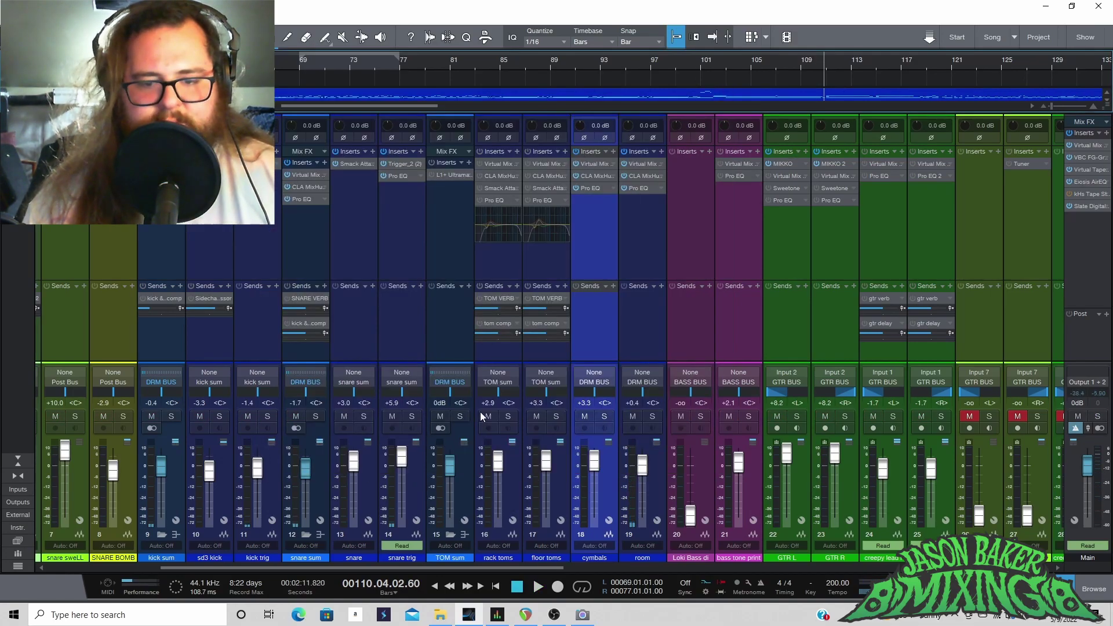
key("space")
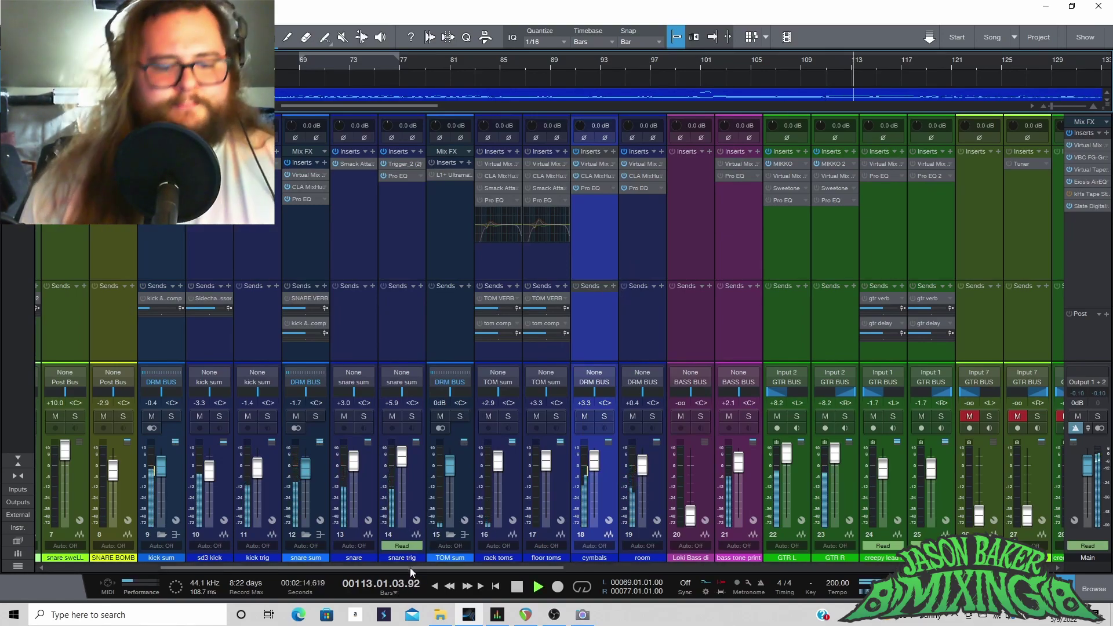
key("space")
Step: Select the rack toms channel, hide the mixer to show the arrangement, and play the song from about bar 193
scroll(717, 184, "left", 2)
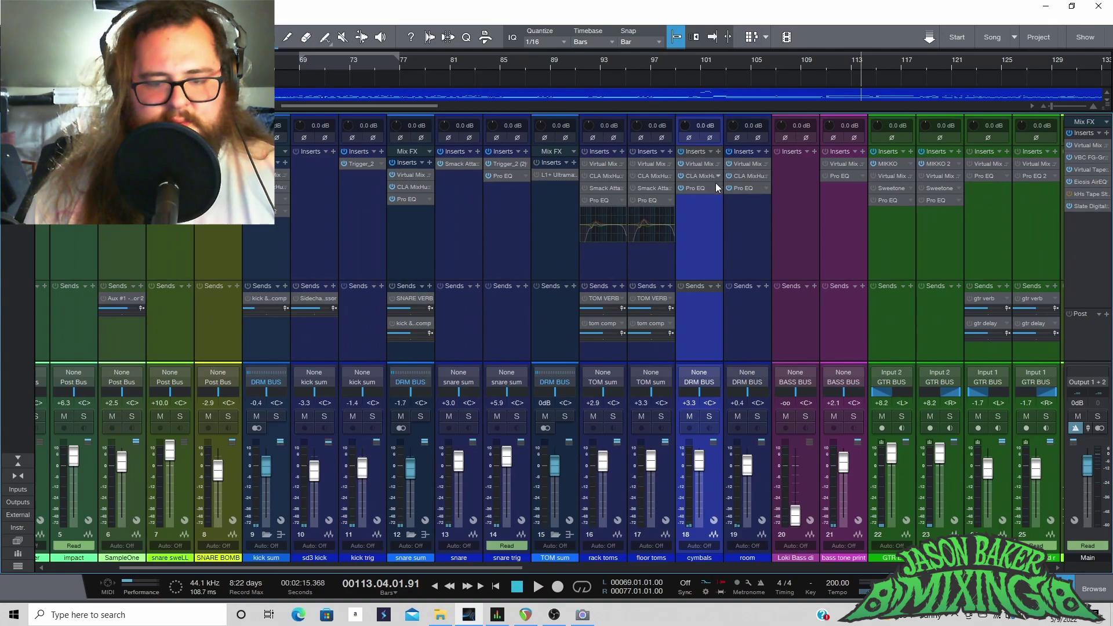
left_click(612, 456)
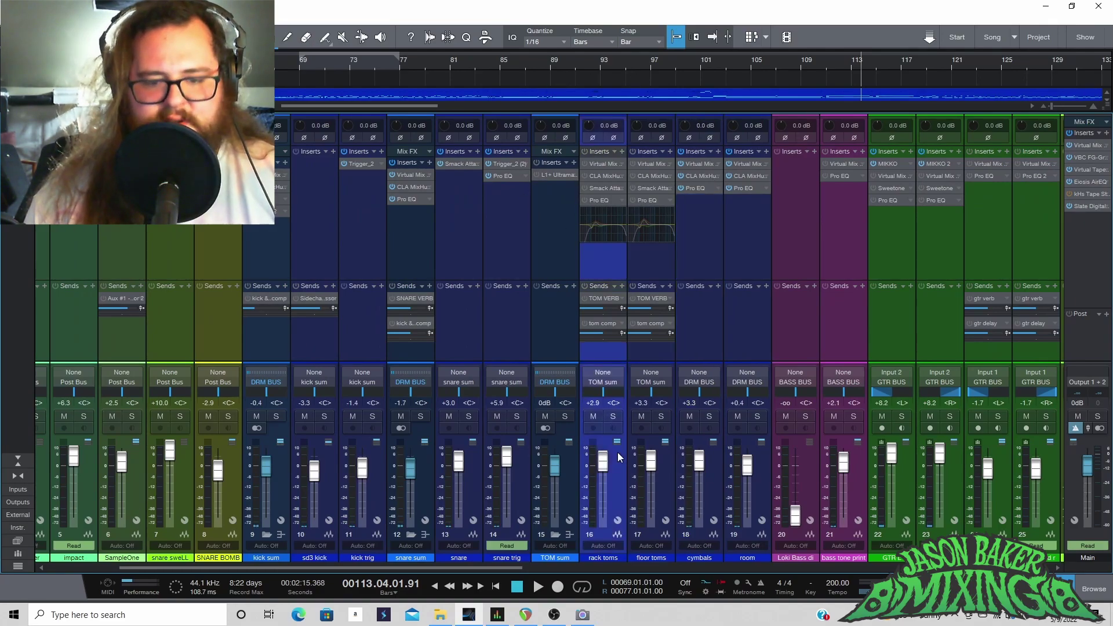
left_click(1072, 585)
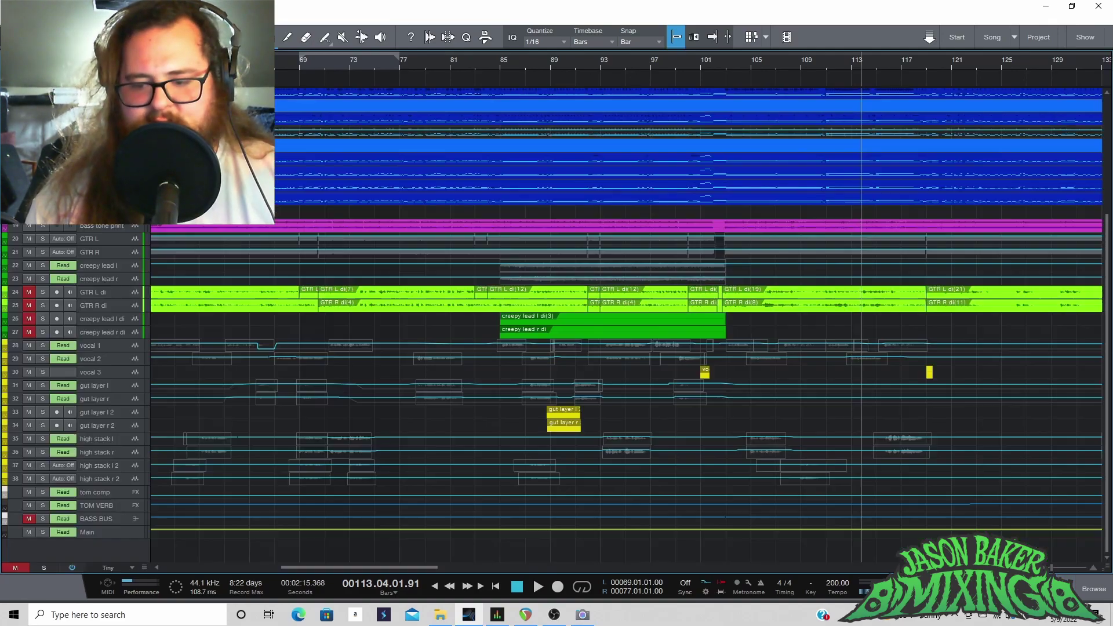
scroll(841, 59, "down", 5)
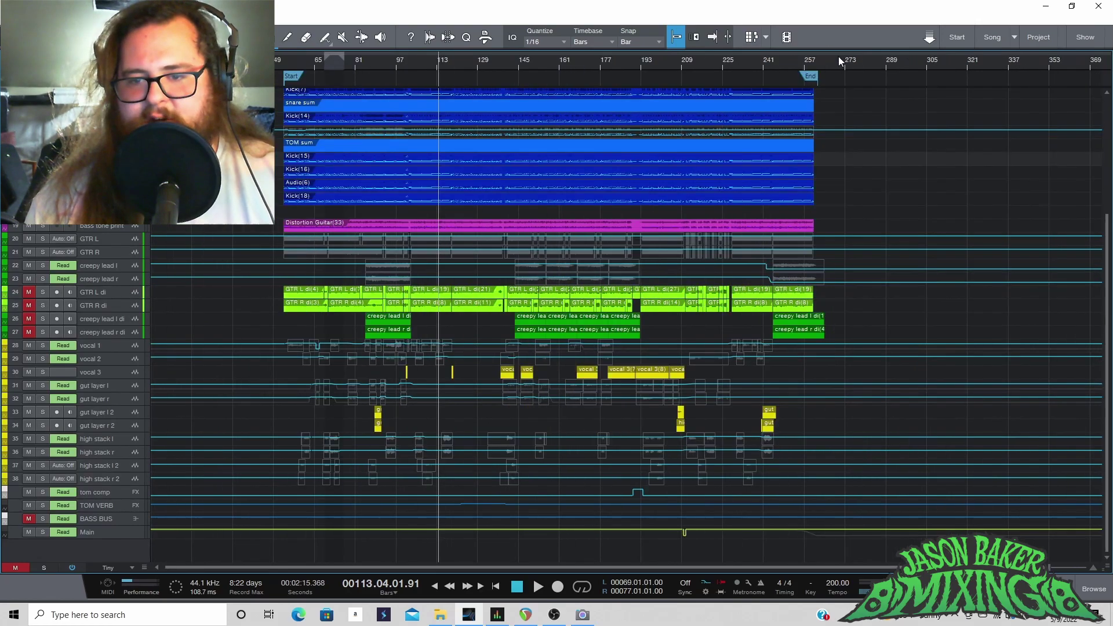
scroll(641, 67, "up", 4)
left_click(643, 59)
key("space")
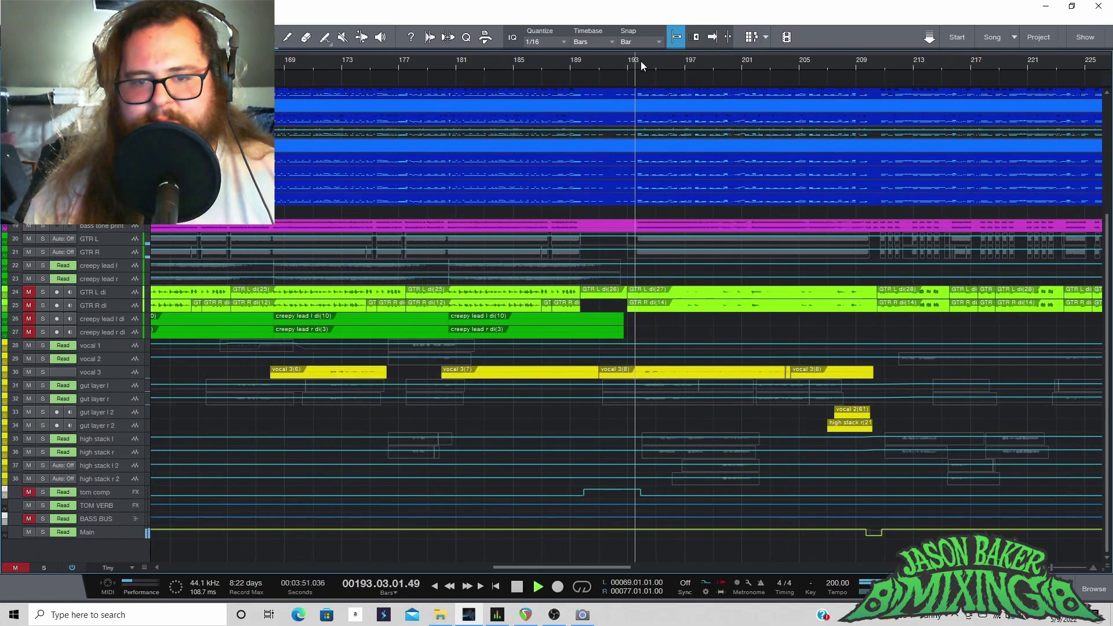
Step: Show the mixer again, shorten the loop range to end at bar 137, and turn on loop playback
key("F3")
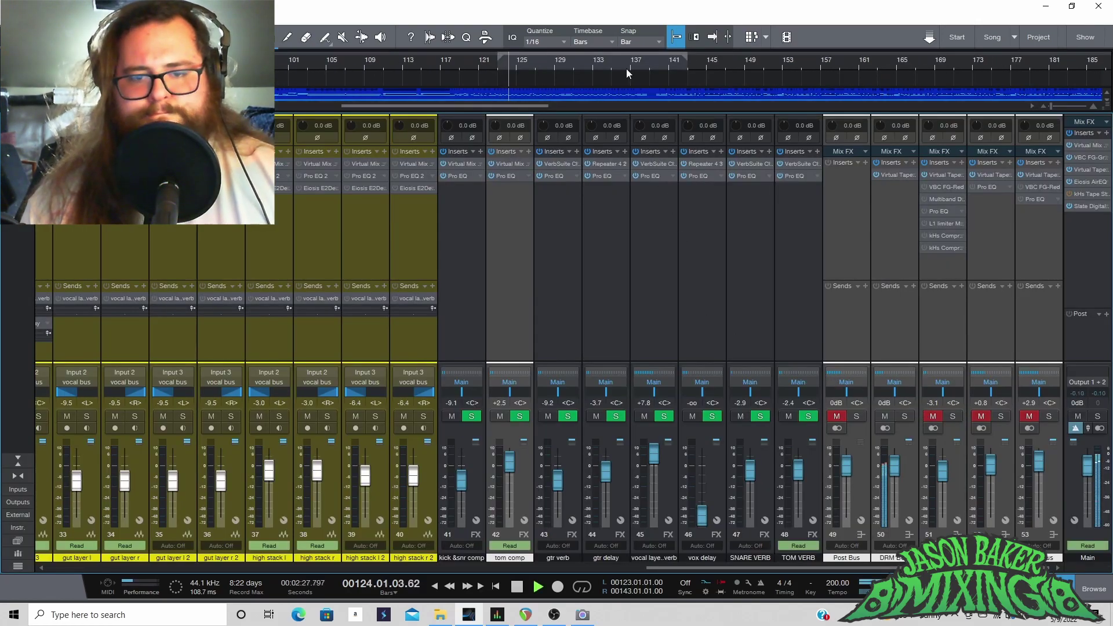
scroll(617, 82, "up", 3)
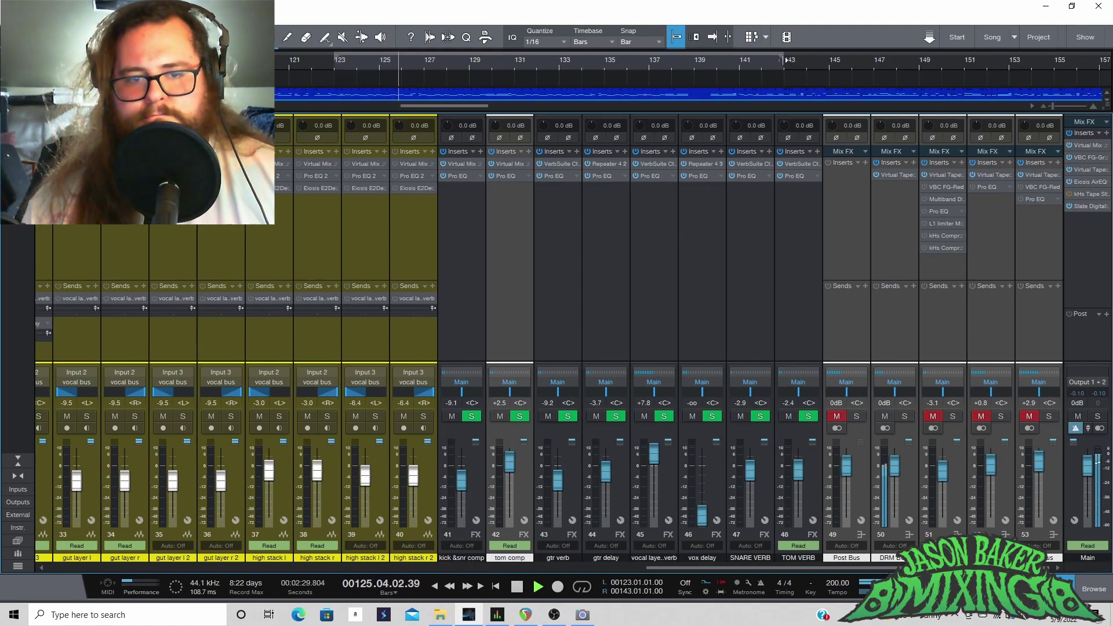
left_click_drag(783, 59, 648, 59)
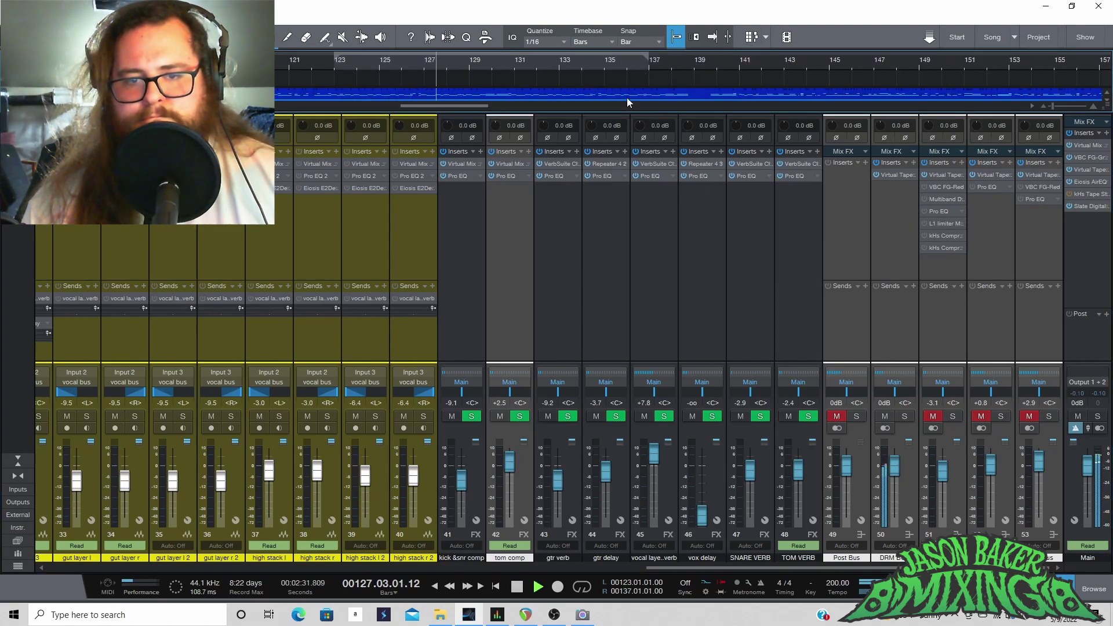
left_click(581, 587)
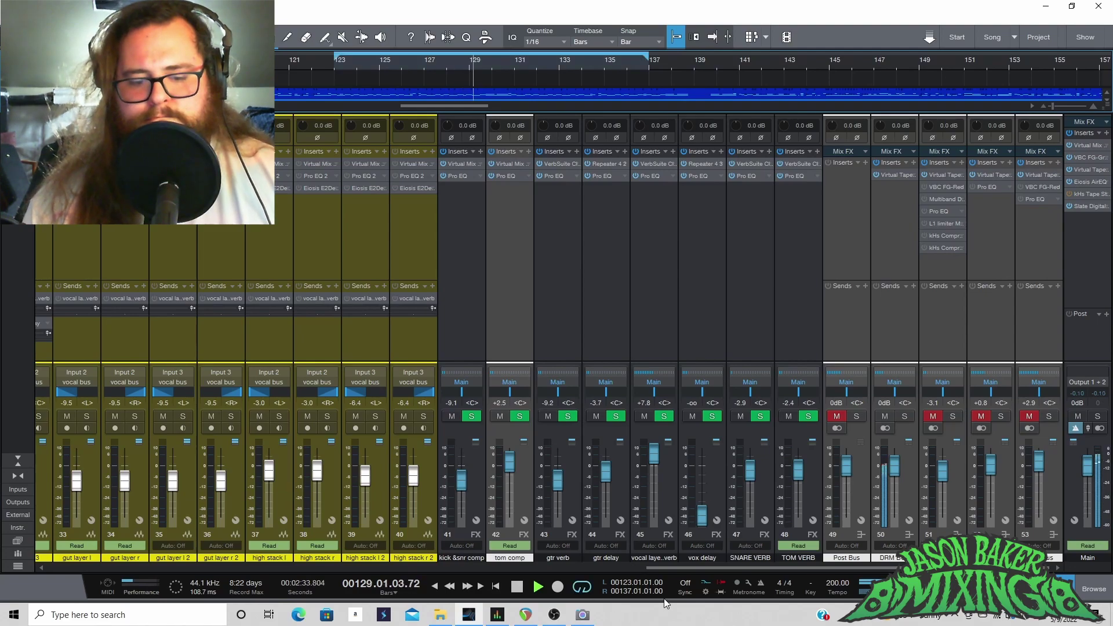
Step: Bring the drum channels back into view and play the full mix briefly from about bar 130
key("space")
left_click_drag(715, 568, 313, 586)
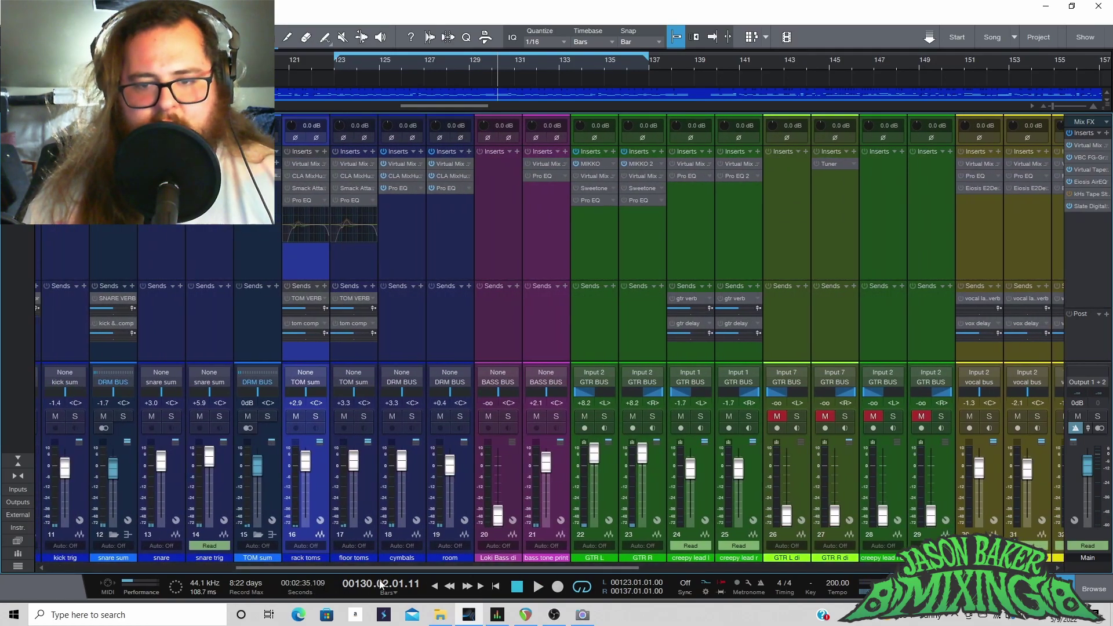
key("space")
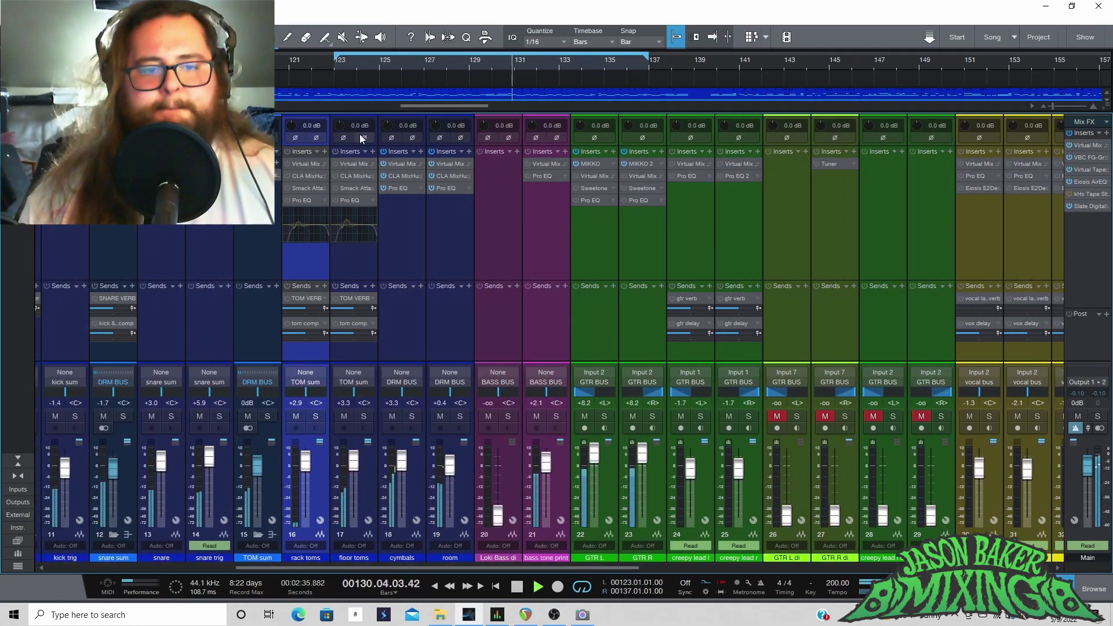
key("space")
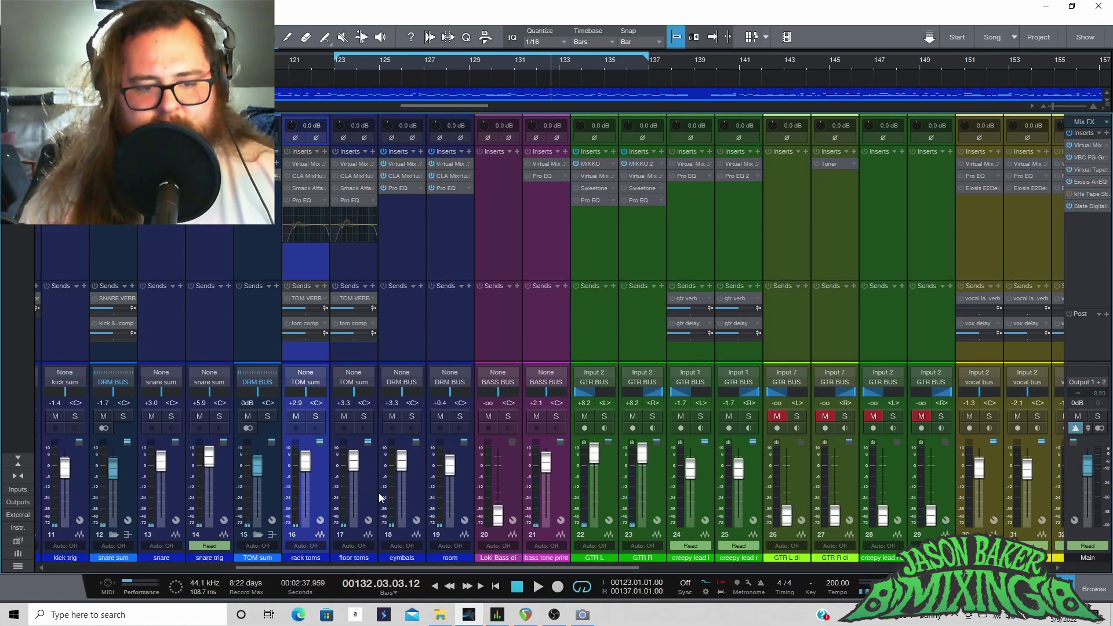
Step: Select the rack toms and floor toms channels together and open the CLA MixHub of each in turn
left_click(368, 477, "shift")
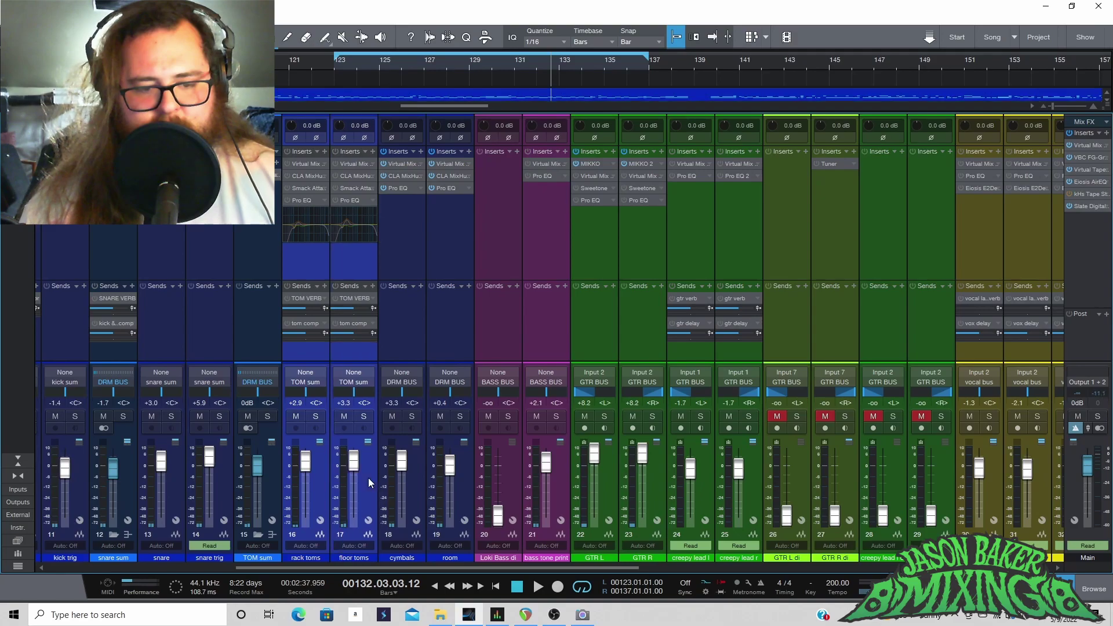
left_click(301, 176)
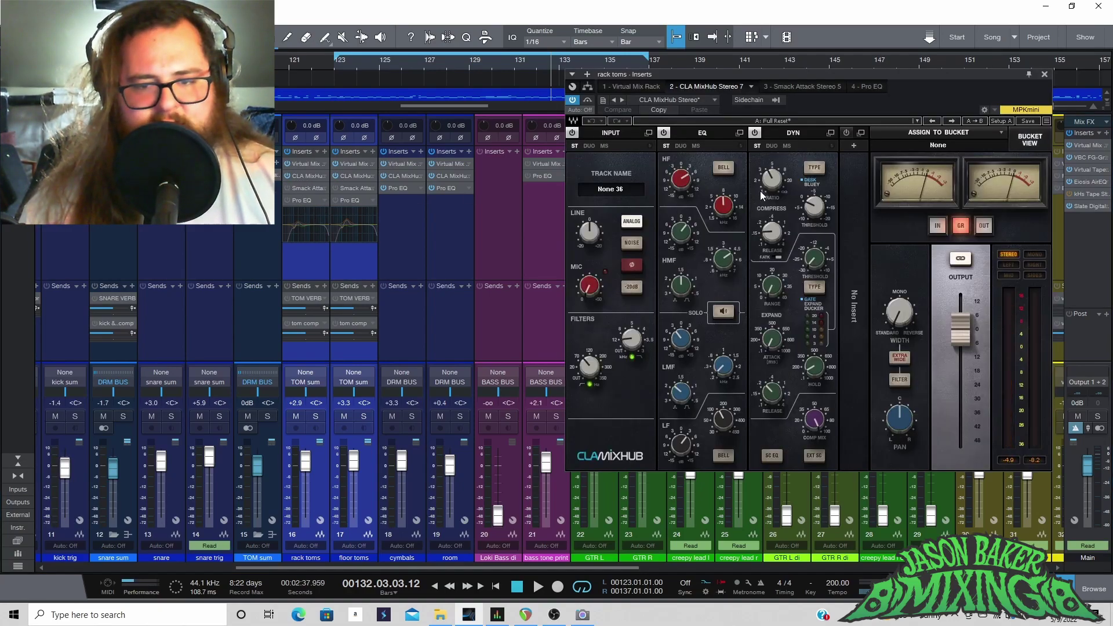
left_click(367, 176)
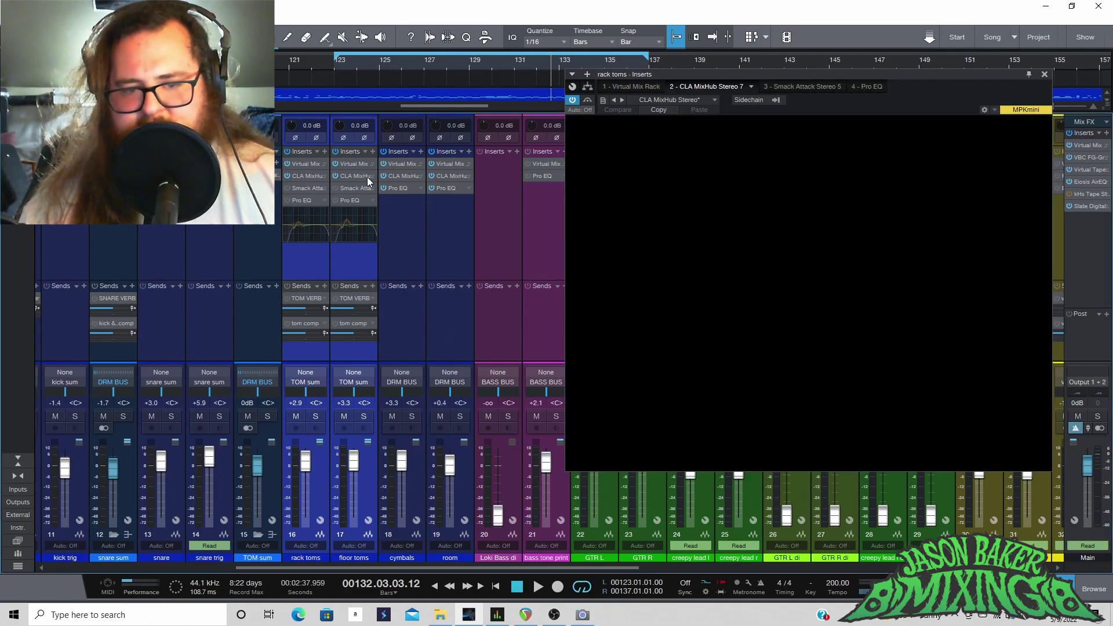
Step: Play the loop with the toms' CLA MixHub active, stop, and open the activated Smack Attack on the rack toms
key("space")
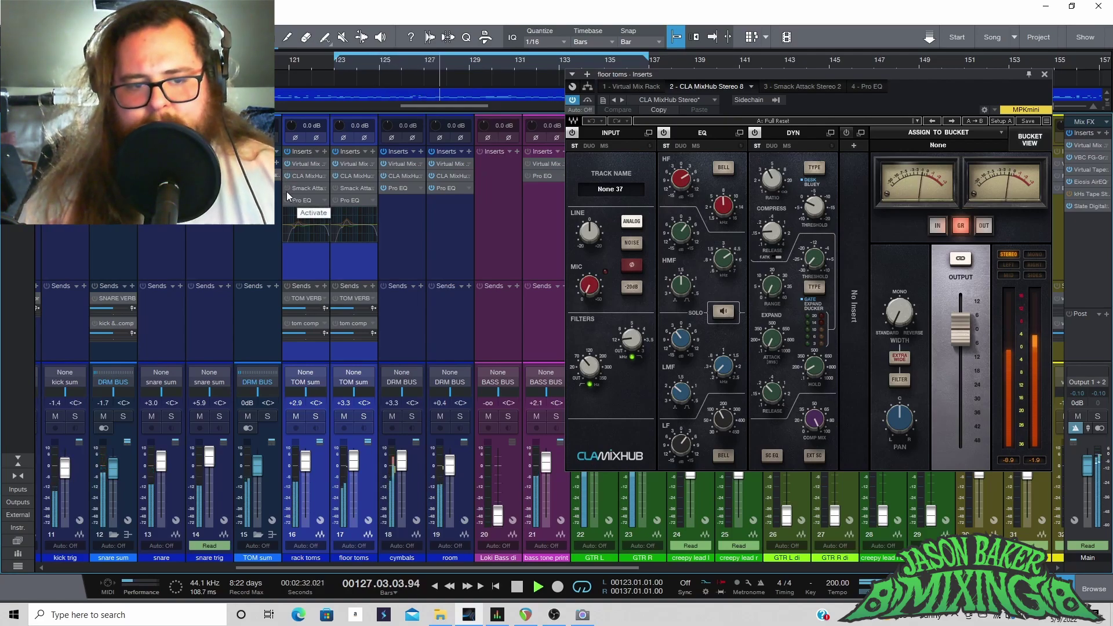
key("space")
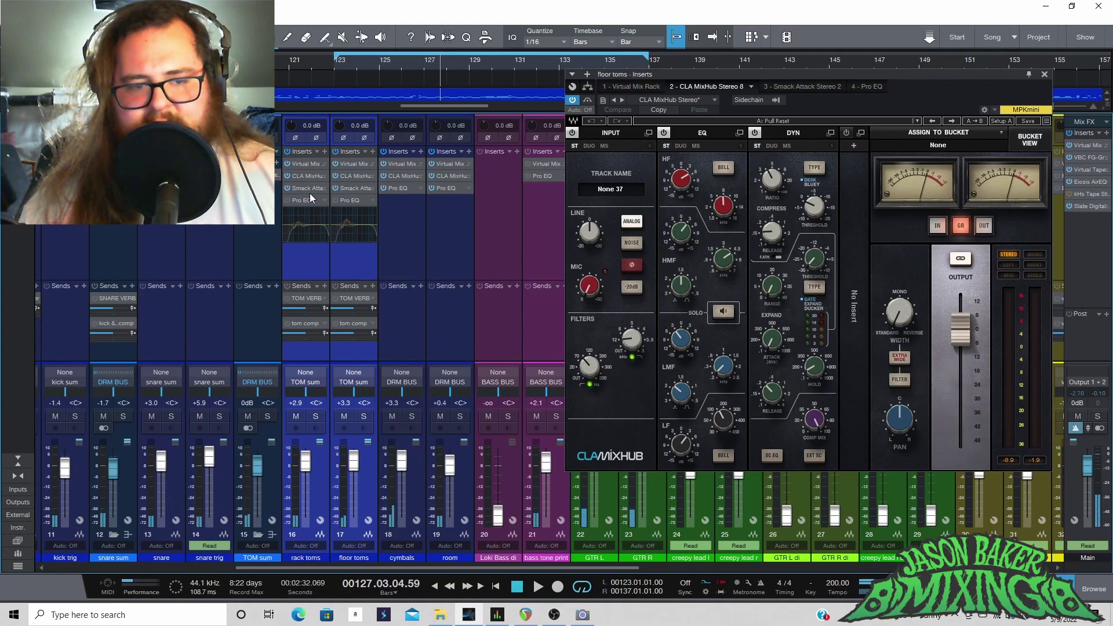
left_click(307, 189)
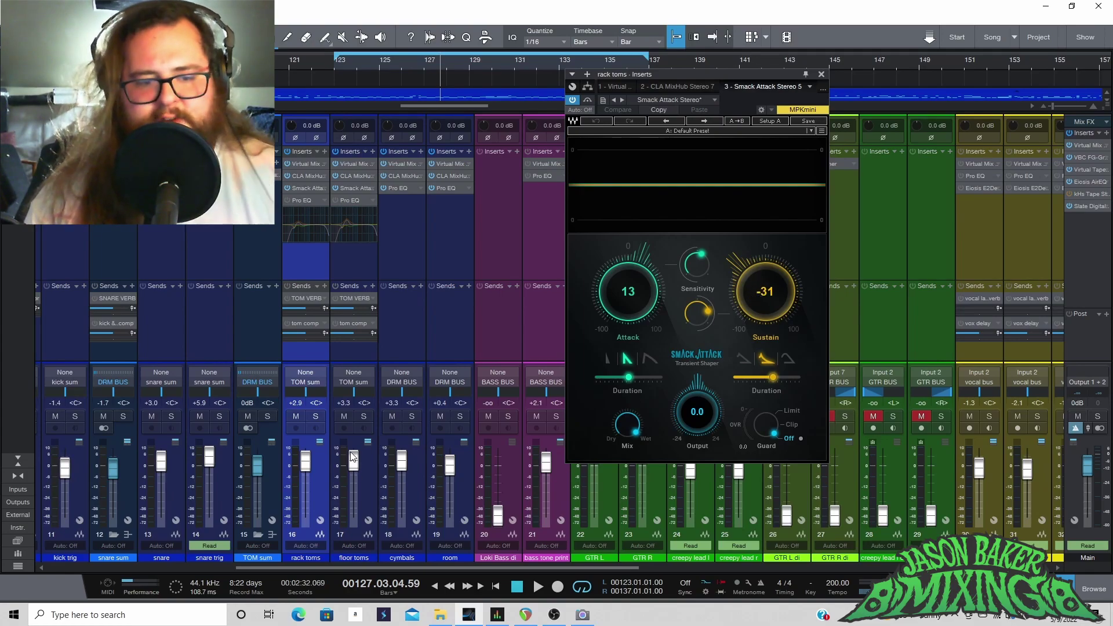
Step: Solo the rack toms and floor toms channels and play them within the loop
left_click(316, 416)
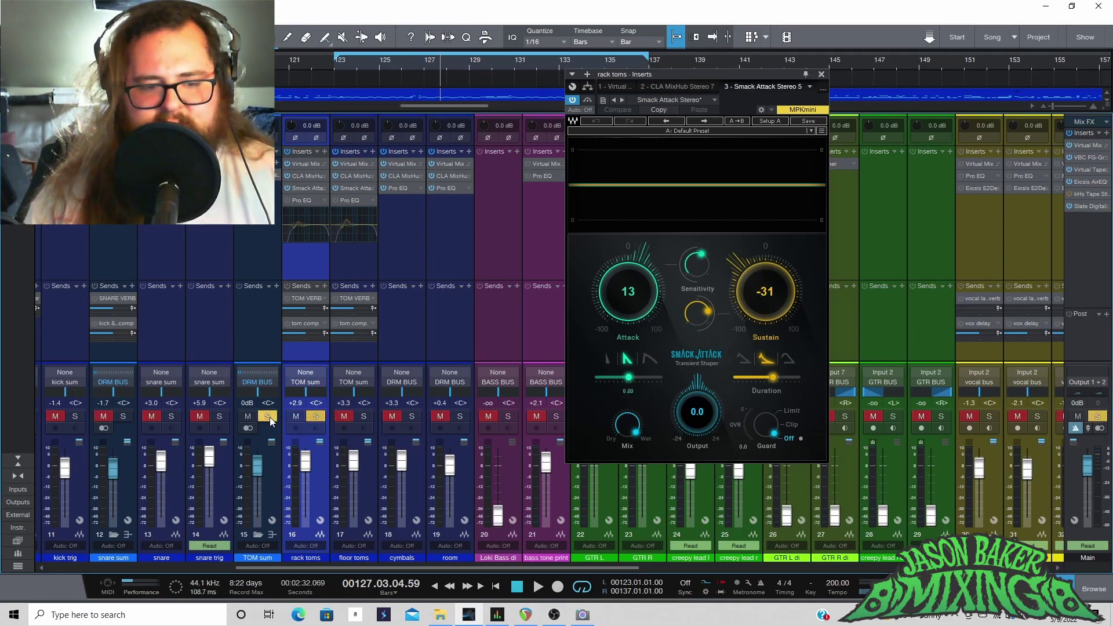
left_click(380, 498)
left_click(374, 497)
left_click(319, 488)
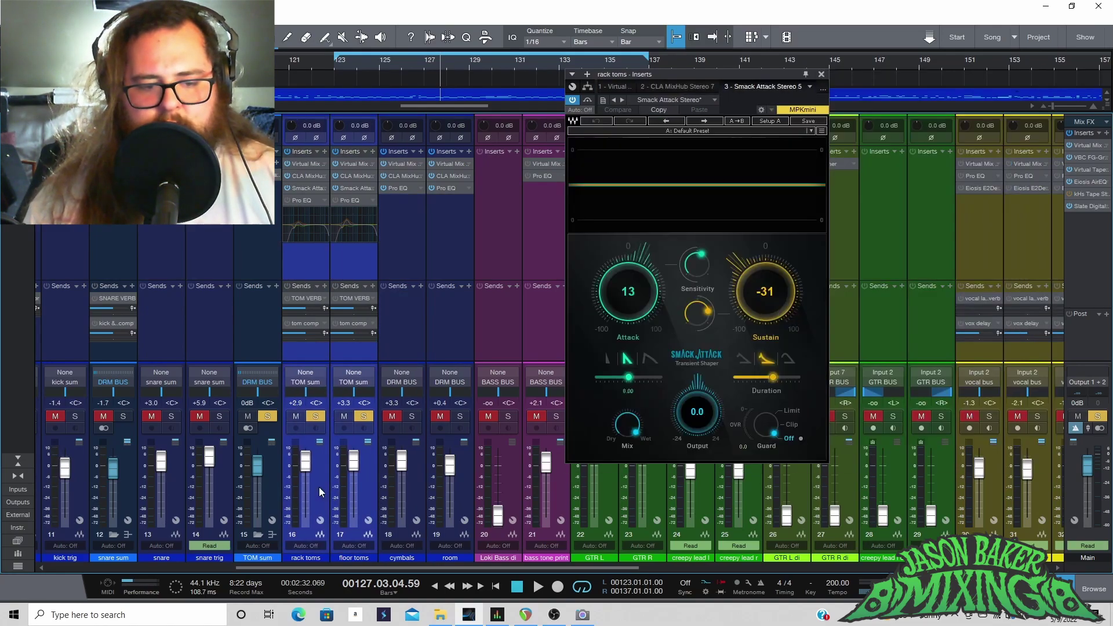
key("space")
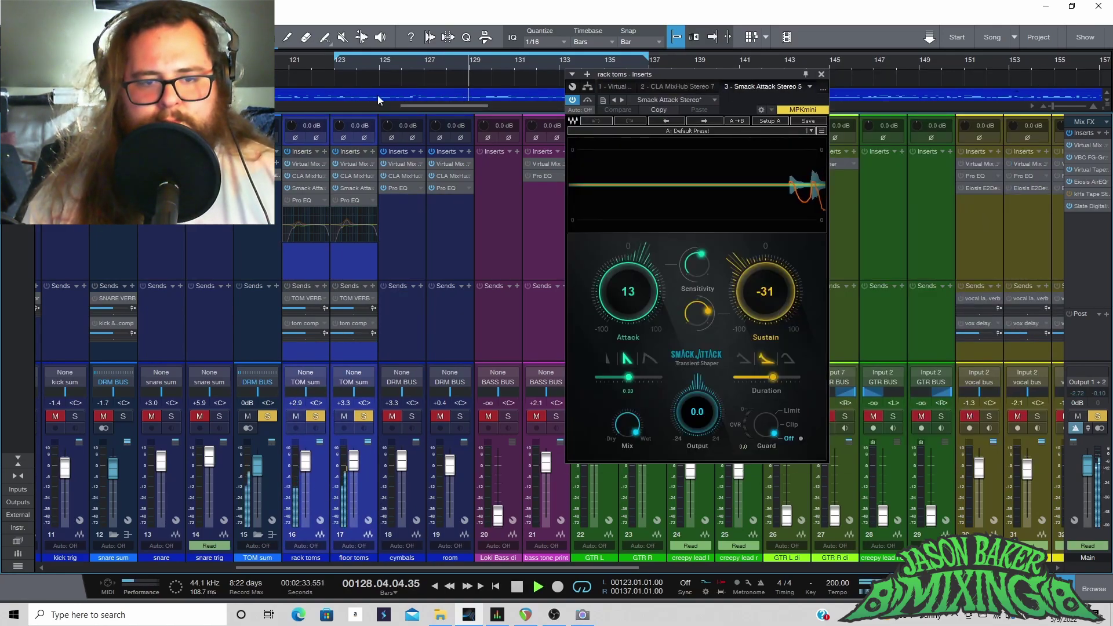
Step: Bypass Smack Attack on the toms, replay the soloed toms from bar 123, and switch Smack Attack back on
left_click(286, 188)
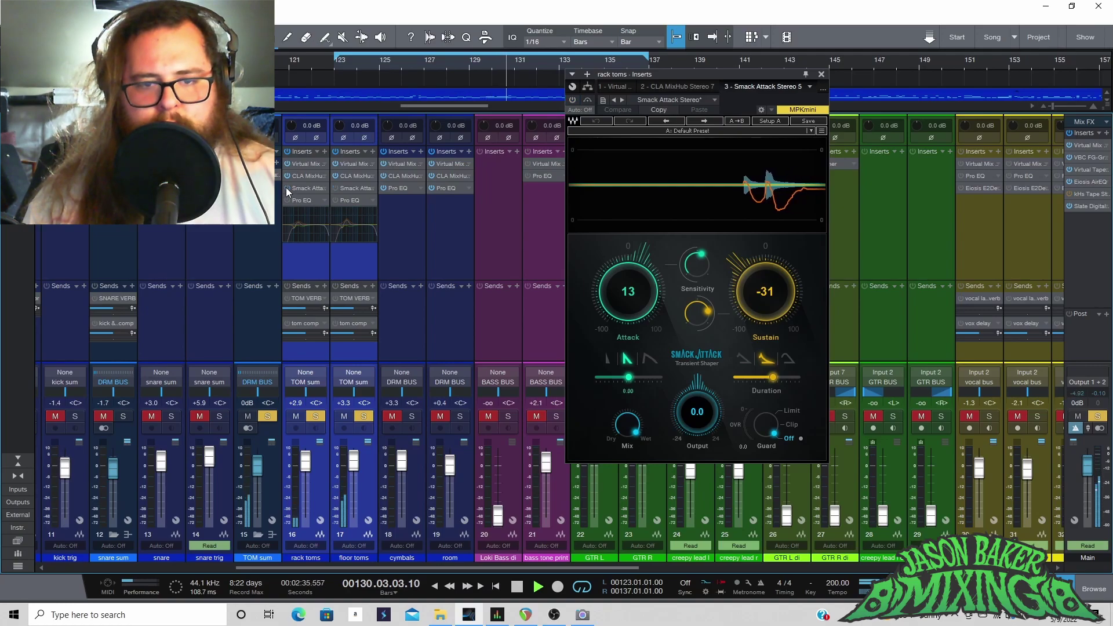
left_click(335, 63)
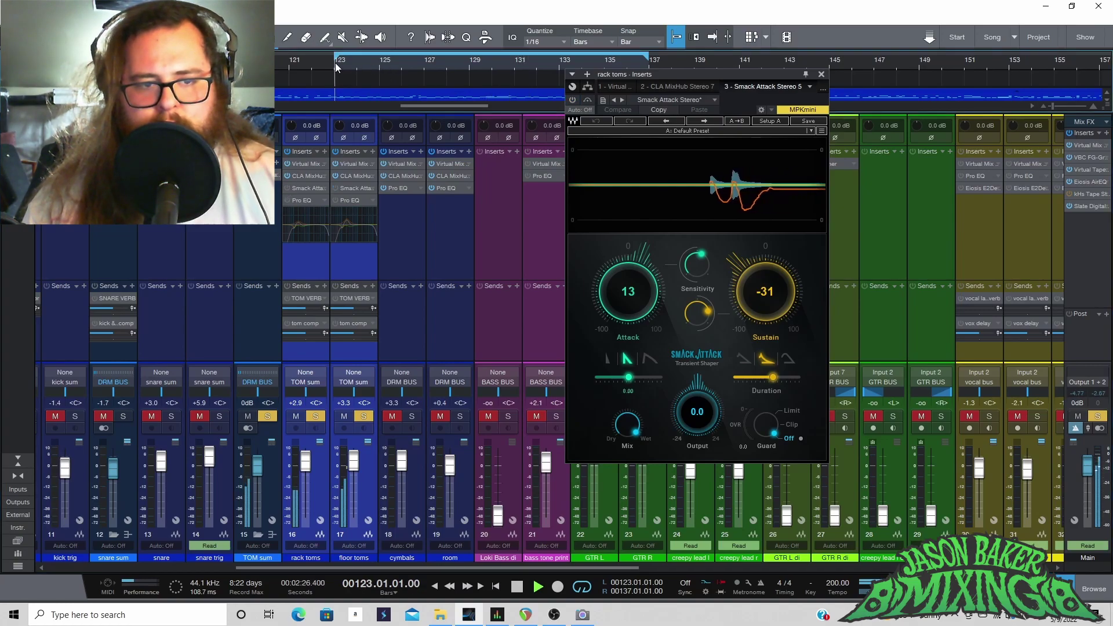
left_click(286, 190)
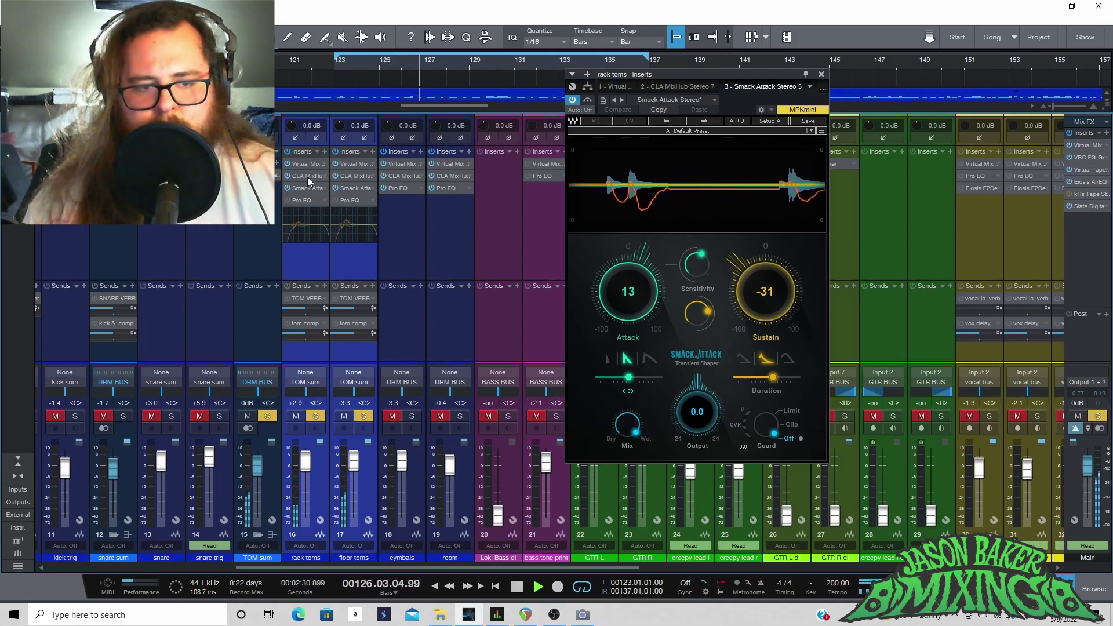
Step: Review the rack toms' CLA MixHub during playback, activate Pro EQ on both tom channels, and open the floor toms' Pro EQ
left_click(308, 176)
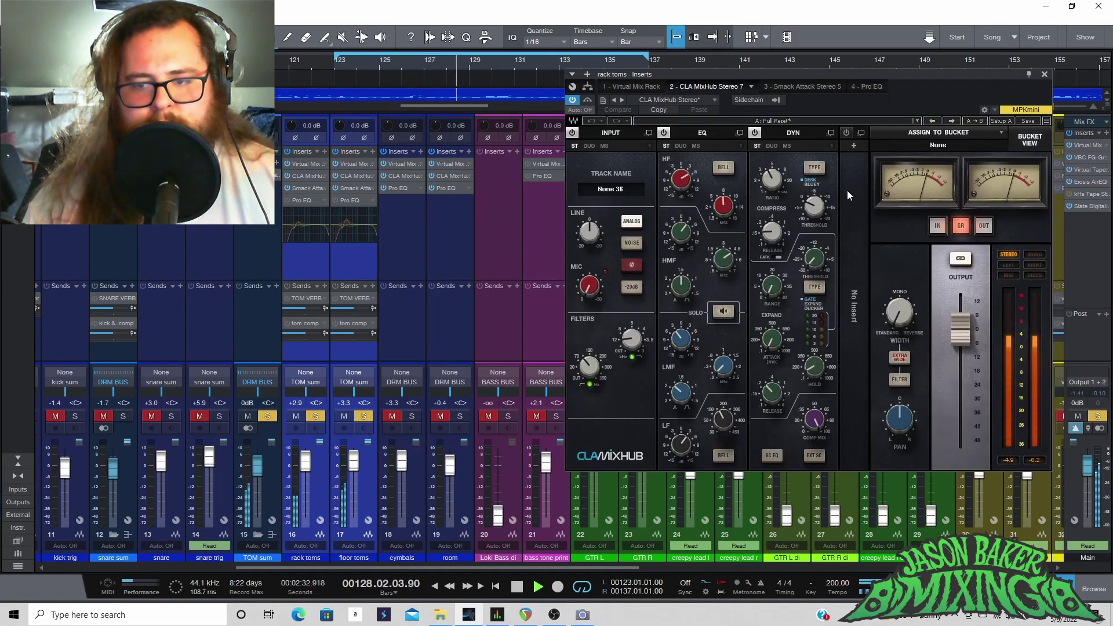
left_click(298, 201)
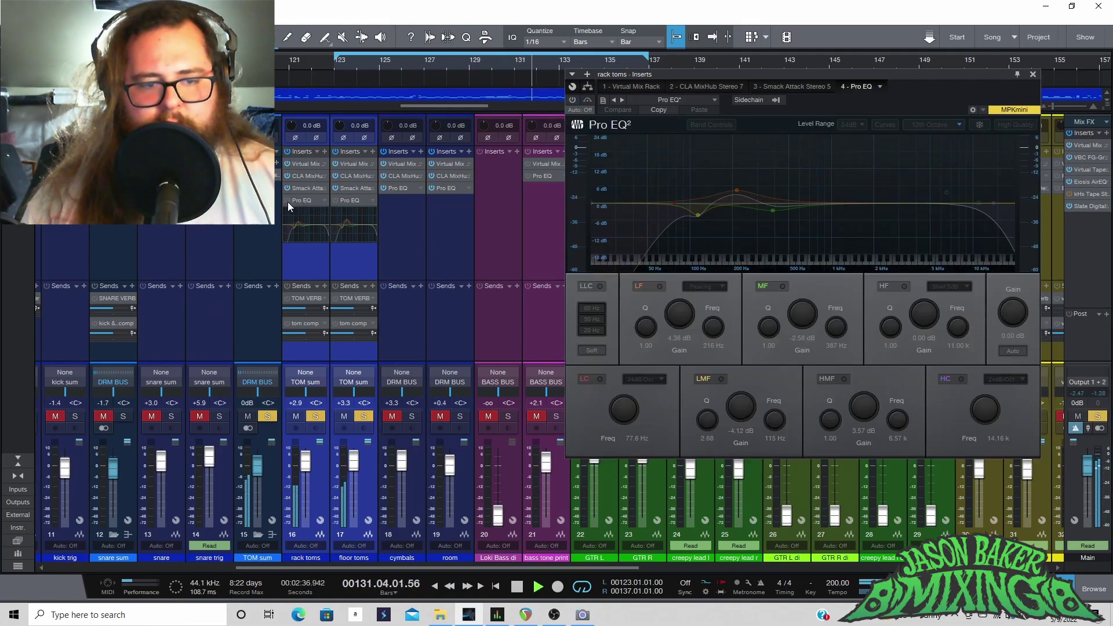
left_click(357, 199)
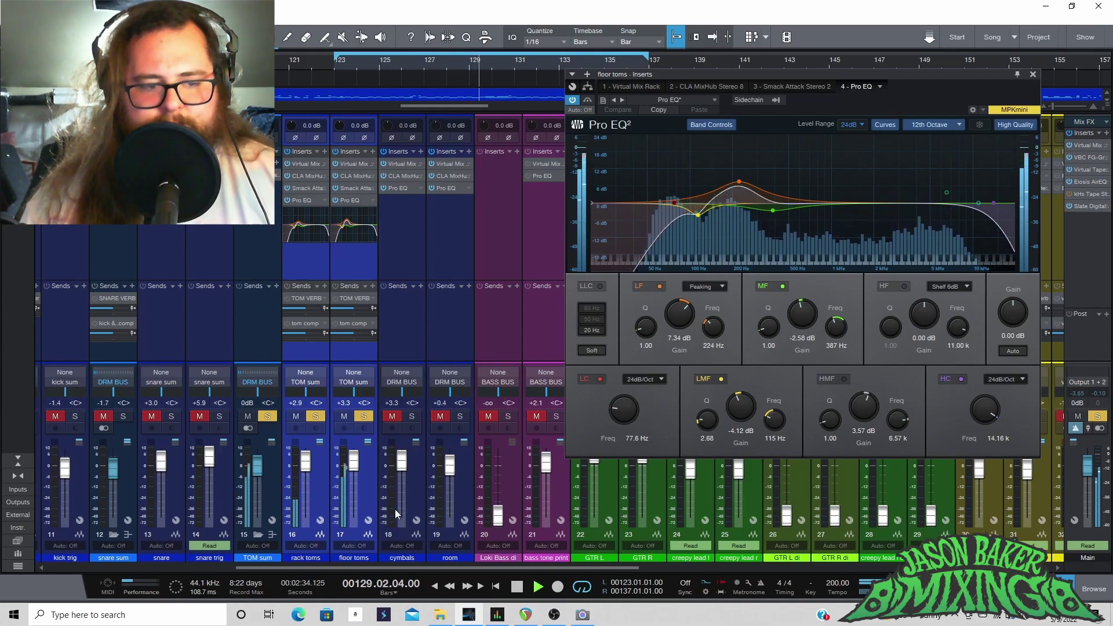
Step: Clear all channel solos, close the floor toms plug-in window, and hear the processed toms in the full mix before stopping playback
left_click_drag(411, 567, 282, 579)
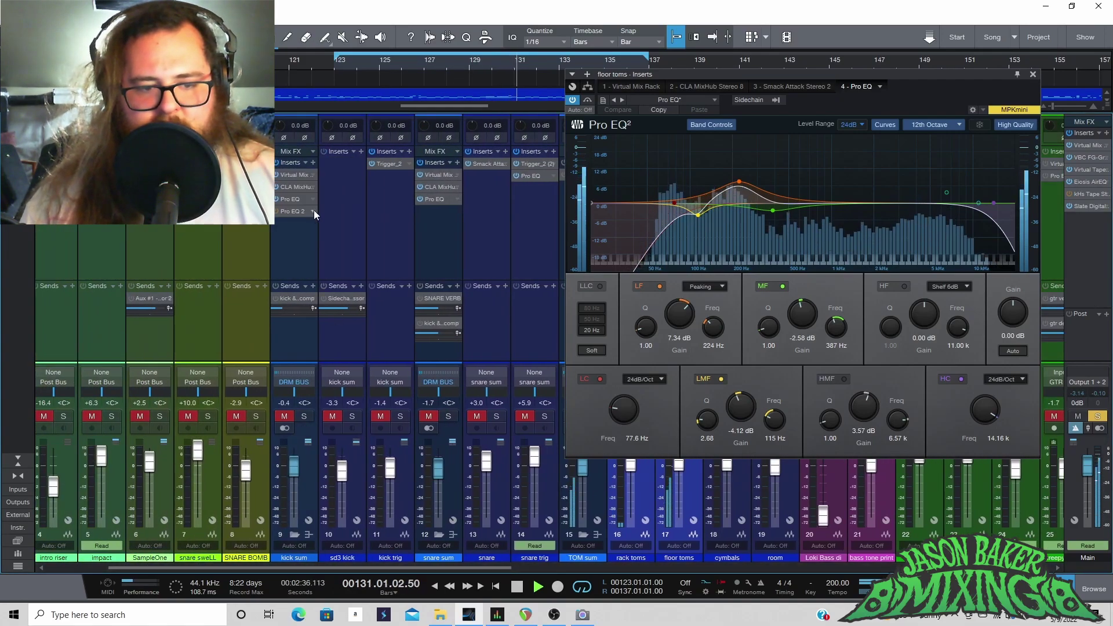
left_click(1097, 416)
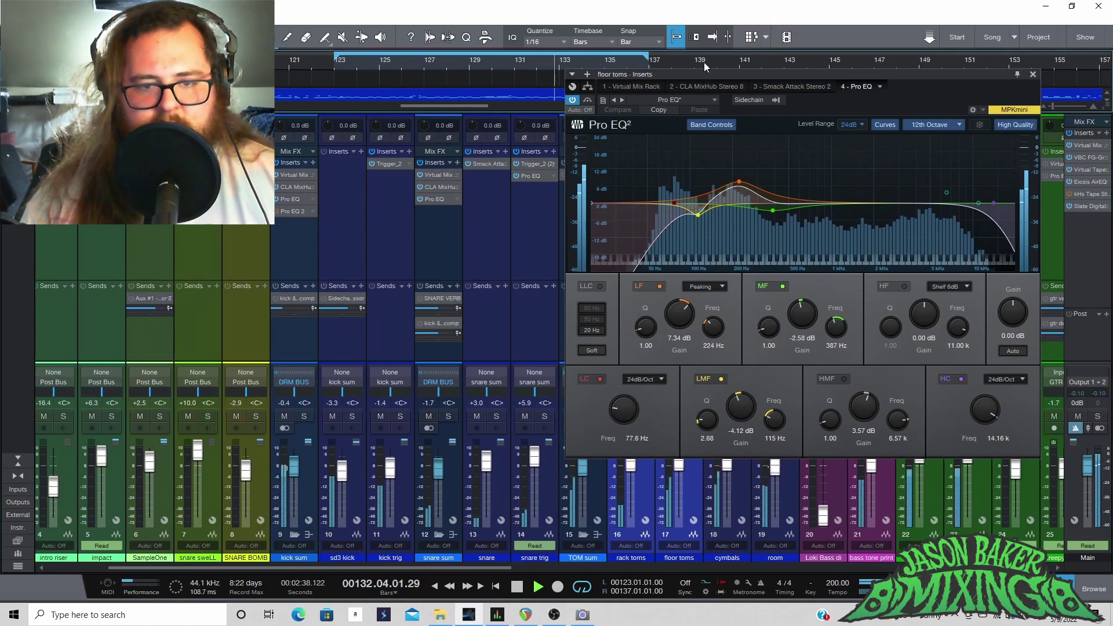
left_click(1033, 75)
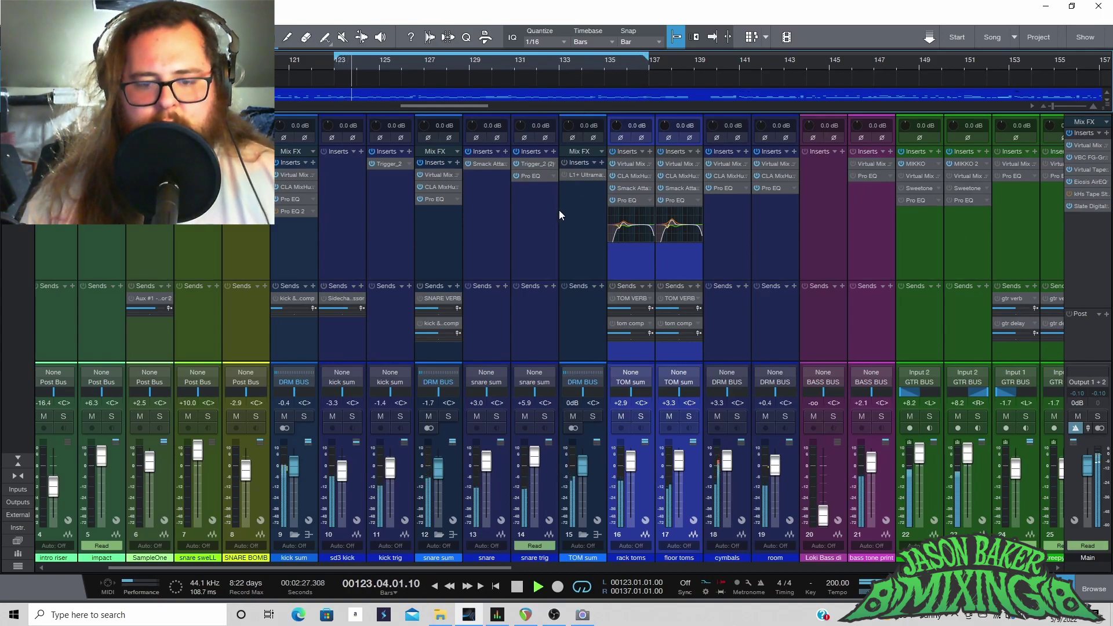
key("space")
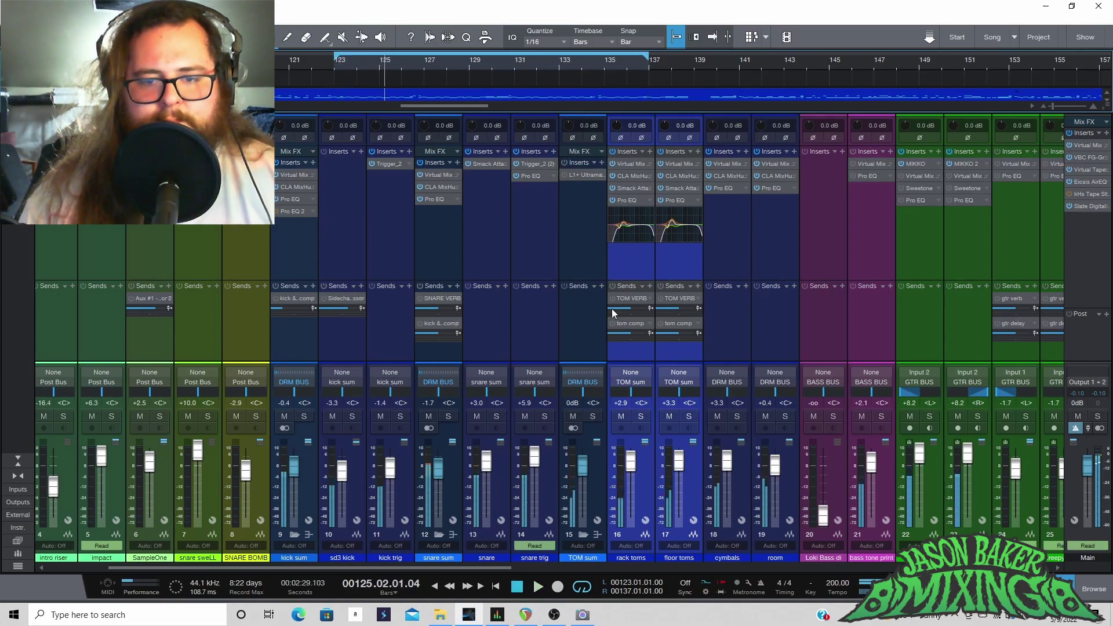
Step: Solo both tom channels again, play them through the TOM sum bus, and clear the solos
left_click(641, 418)
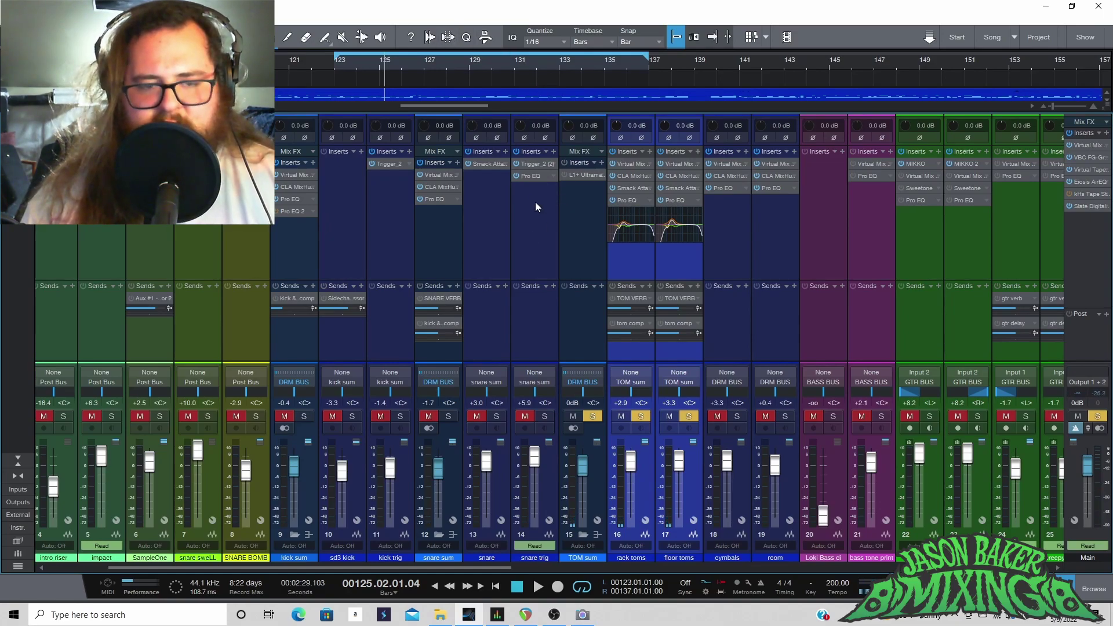
key("space")
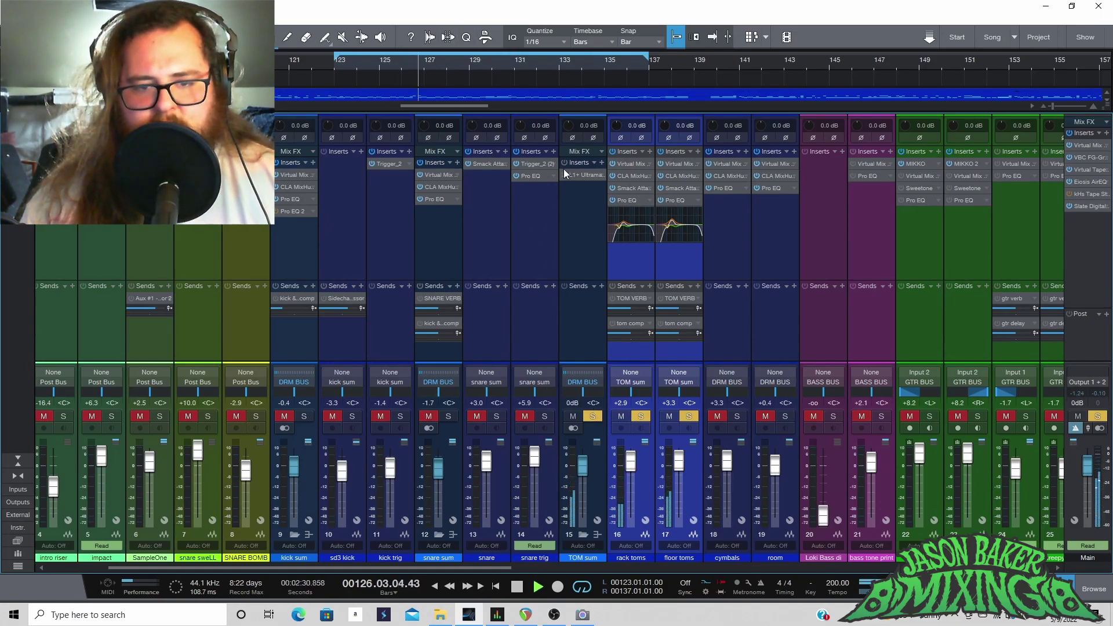
key("space")
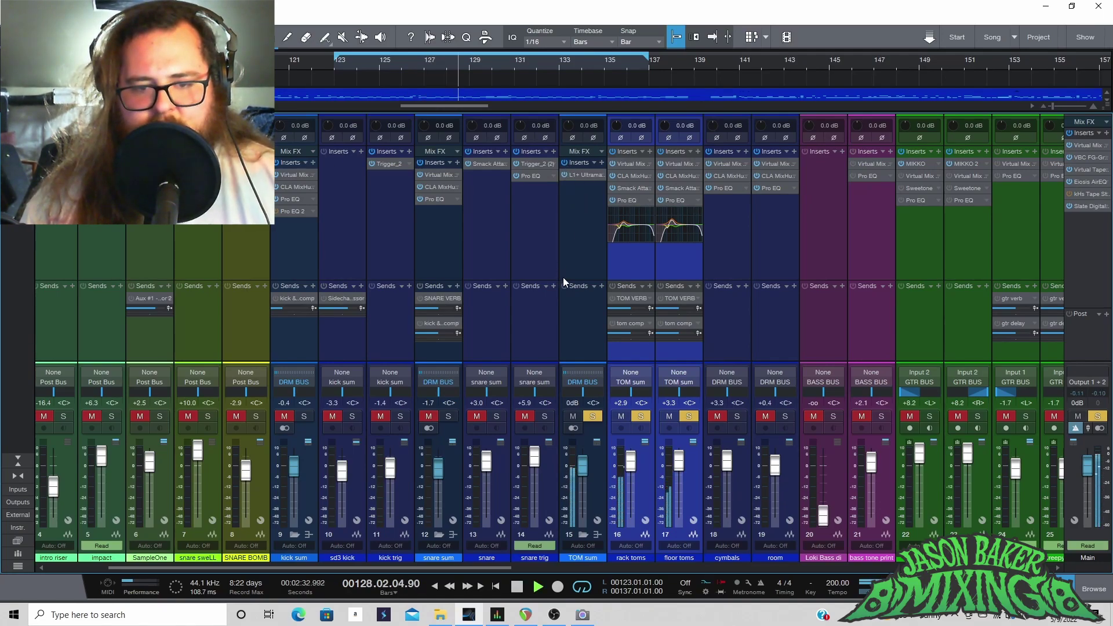
left_click(592, 418)
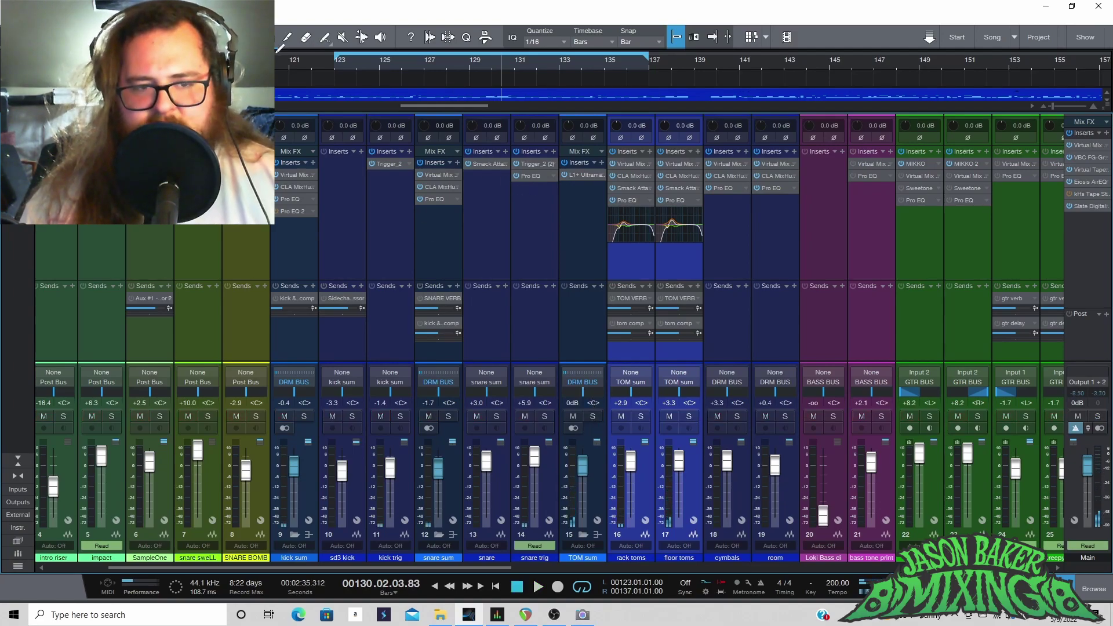
Step: Return the playhead to bar 123 and play the full mix briefly
left_click(331, 66)
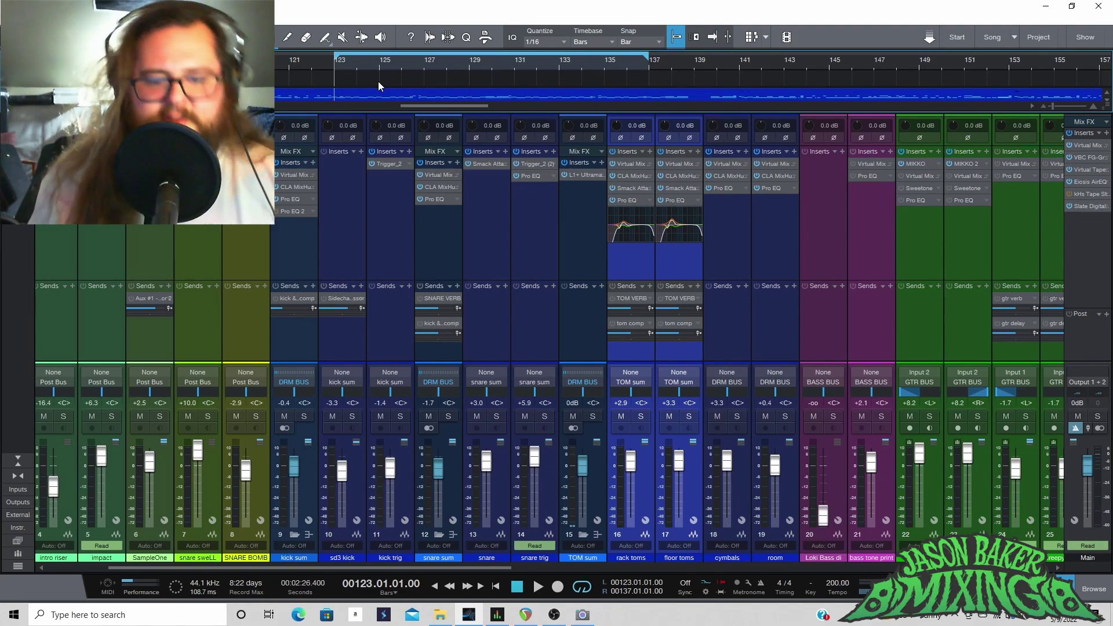
key("space")
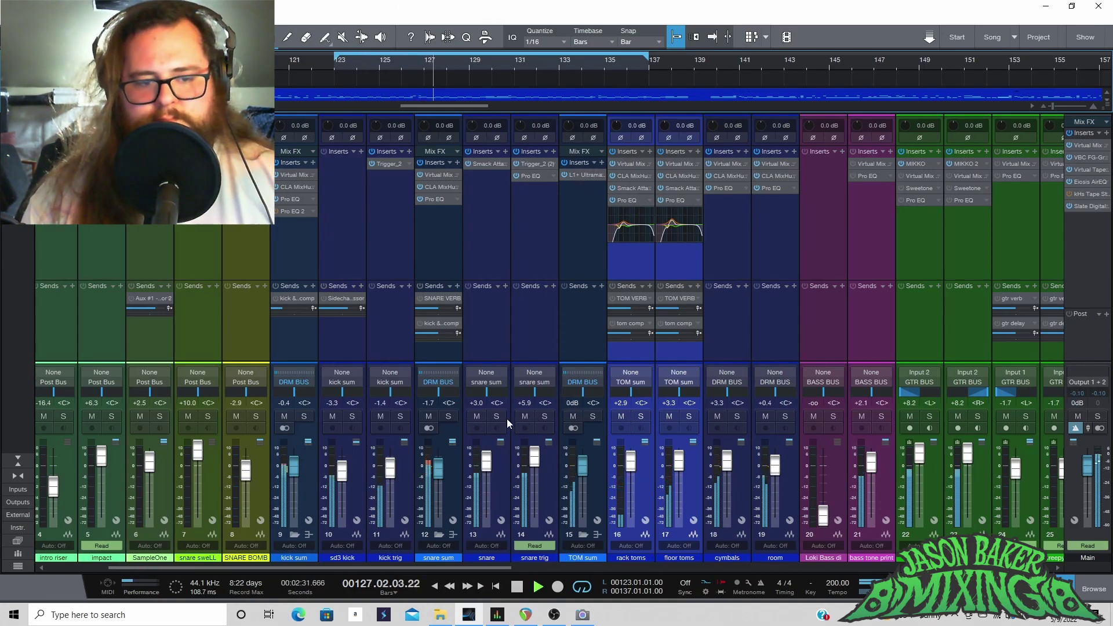
key("space")
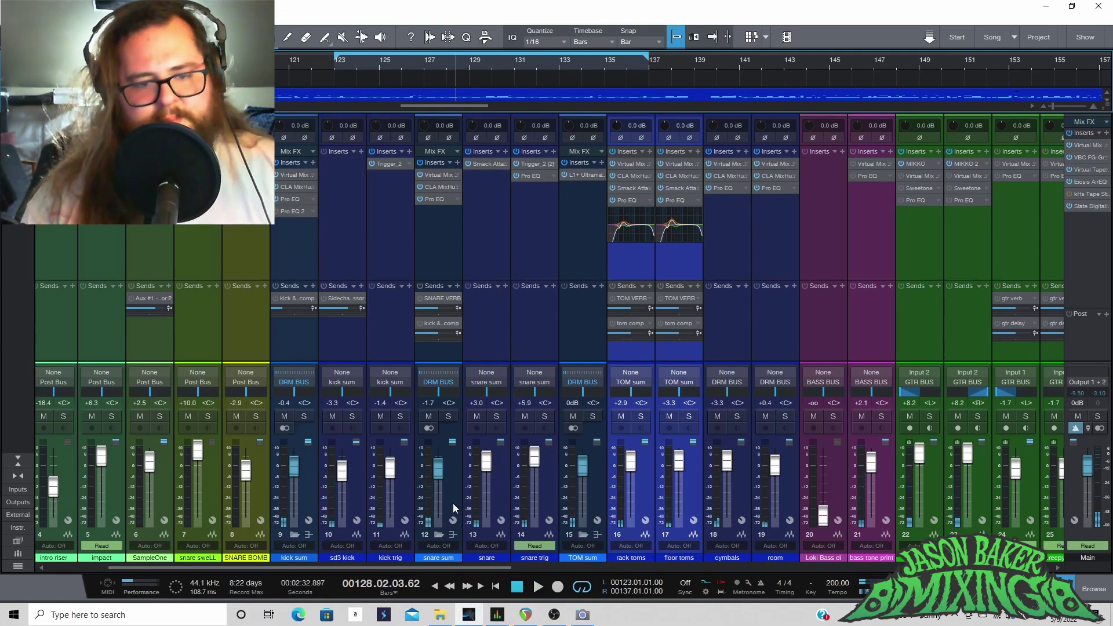
Step: Select the kick sum and snare sum channels together, enable their kick & snr comp sends, and leave only snare sum selected
left_click(316, 481)
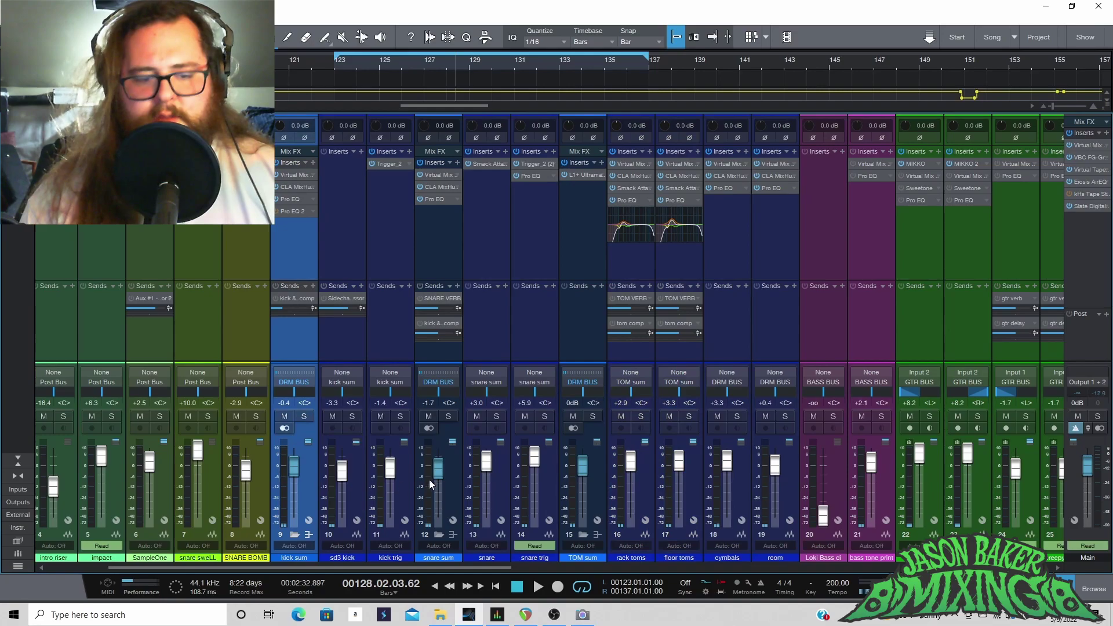
left_click(460, 476, "ctrl")
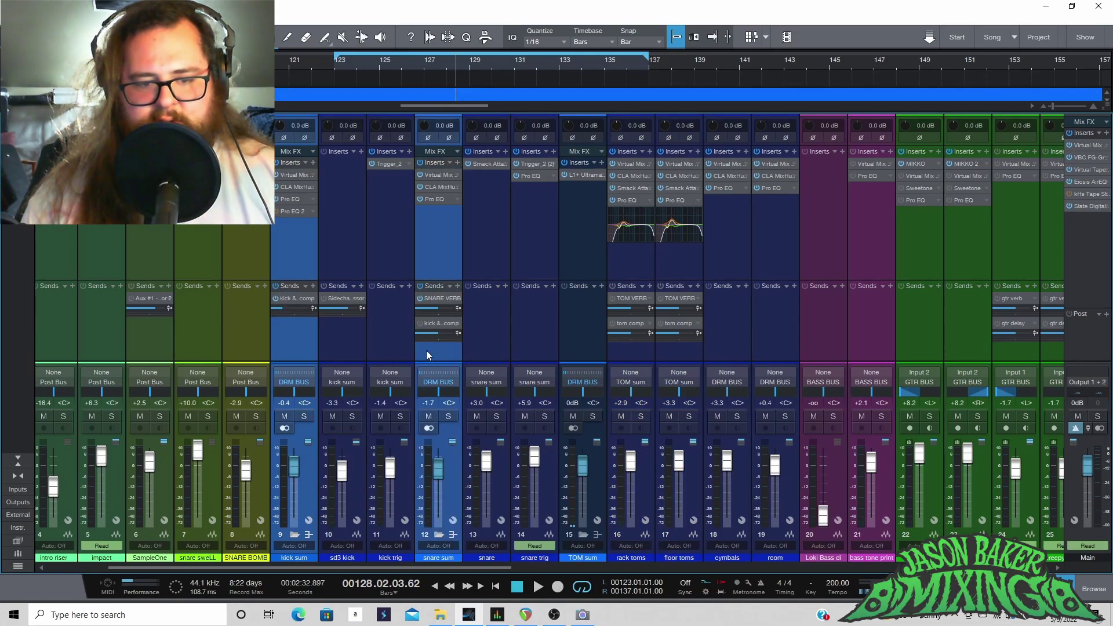
left_click(457, 475)
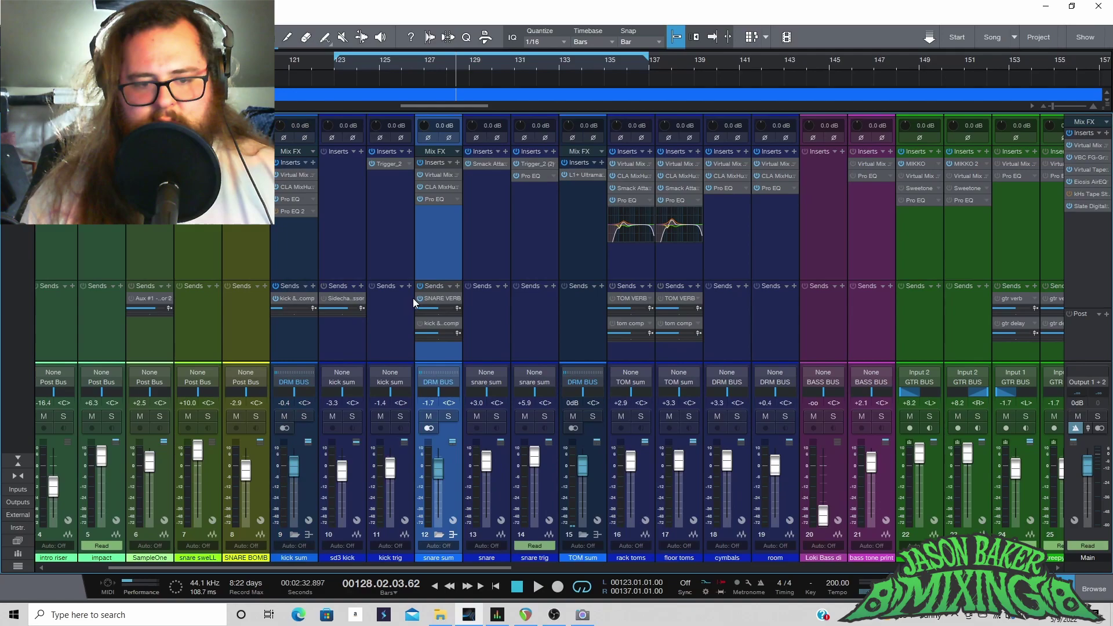
Step: Open the Virtual Mix Rack on the kick & snr comp channel, move its window aside, and play from about bar 115
double_click(433, 325)
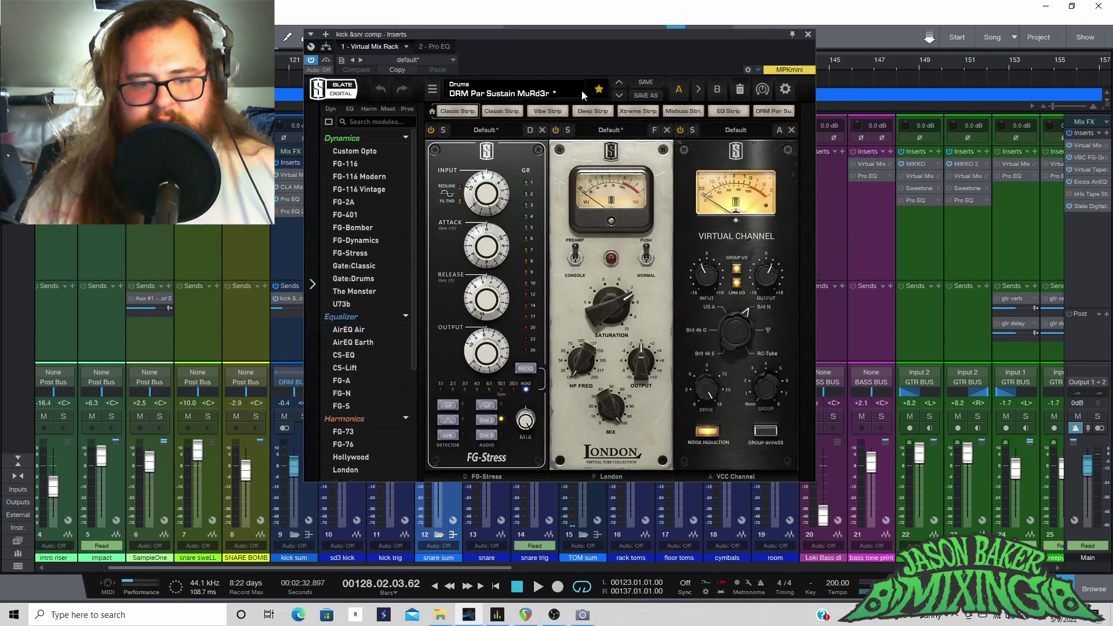
left_click_drag(548, 34, 862, 114)
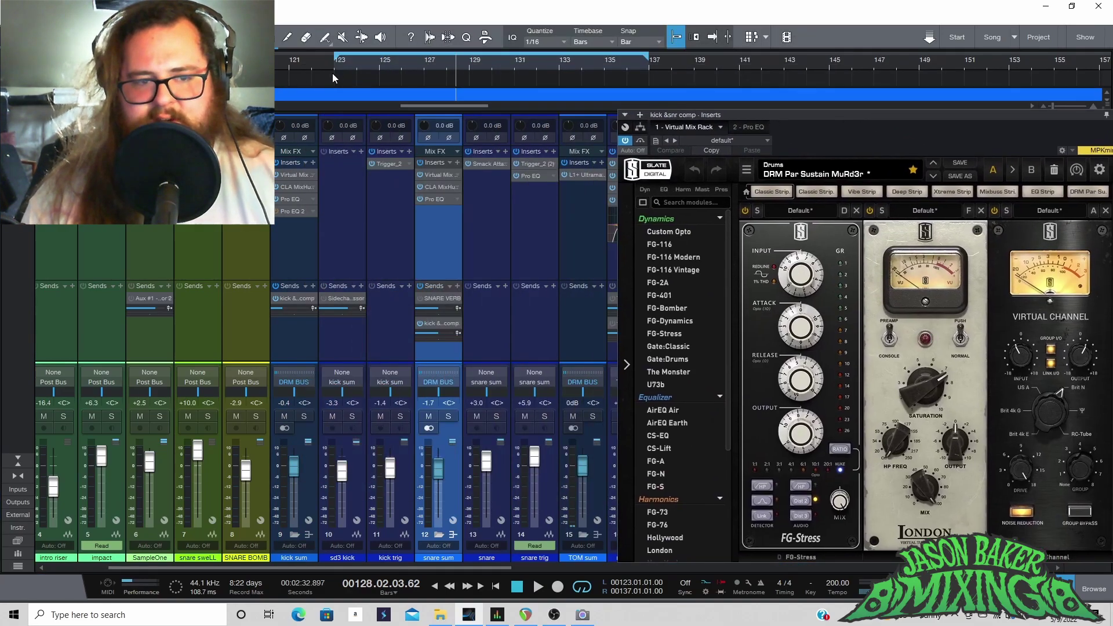
key("space")
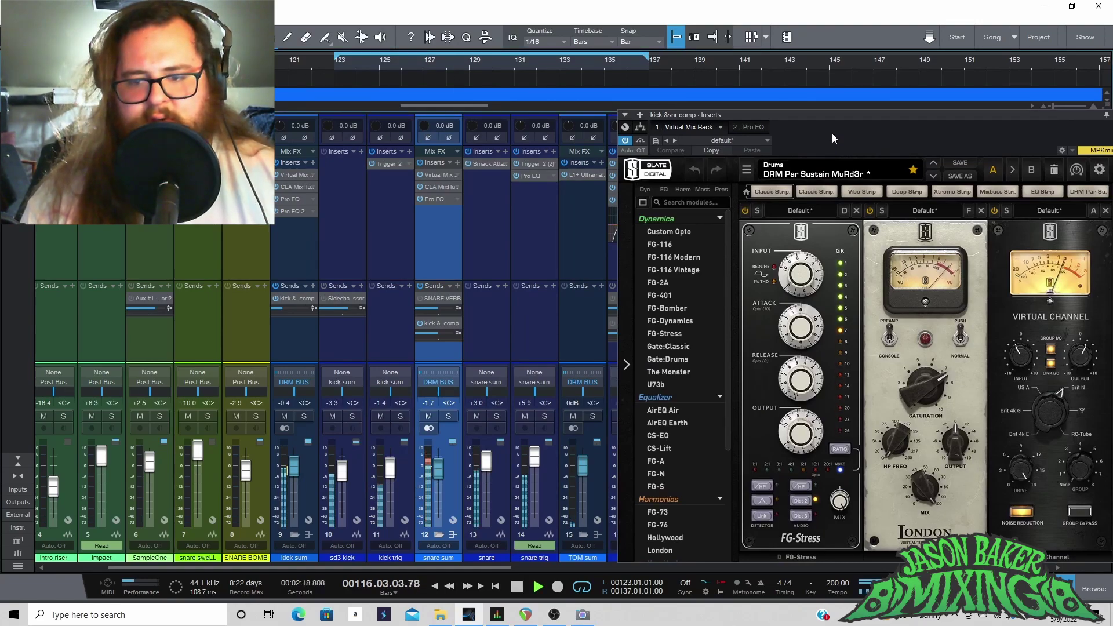
Step: Stop playback, solo the kick & snr comp channel, and move its Virtual Mix Rack window clear of the channel strips
left_click_drag(830, 132, 733, 90)
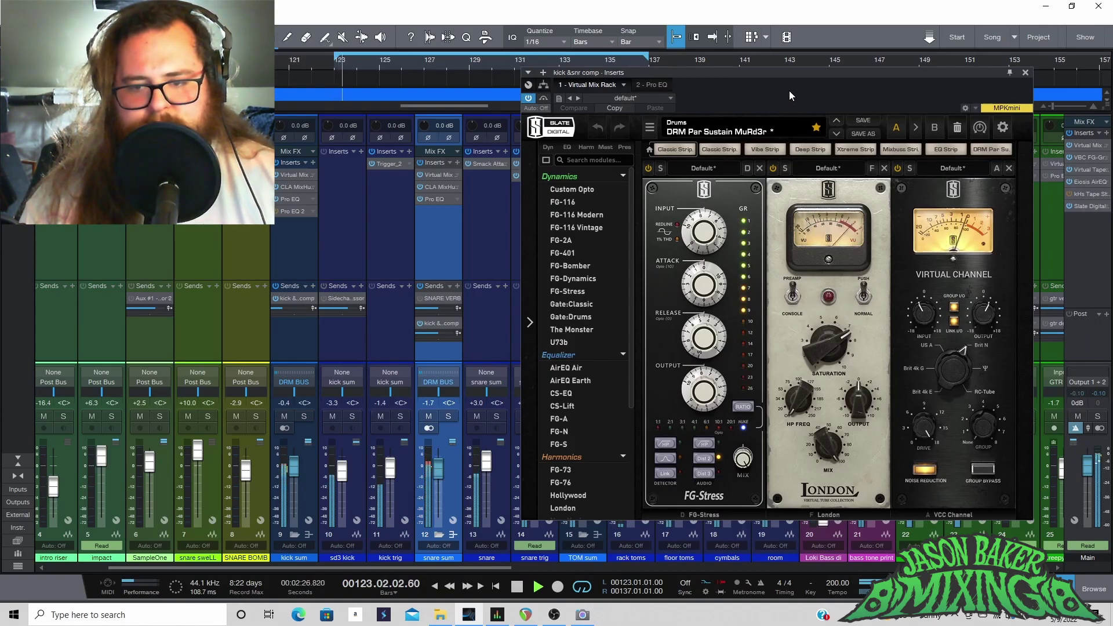
left_click_drag(788, 69, 271, 97)
key("space")
scroll(443, 565, "right", 10)
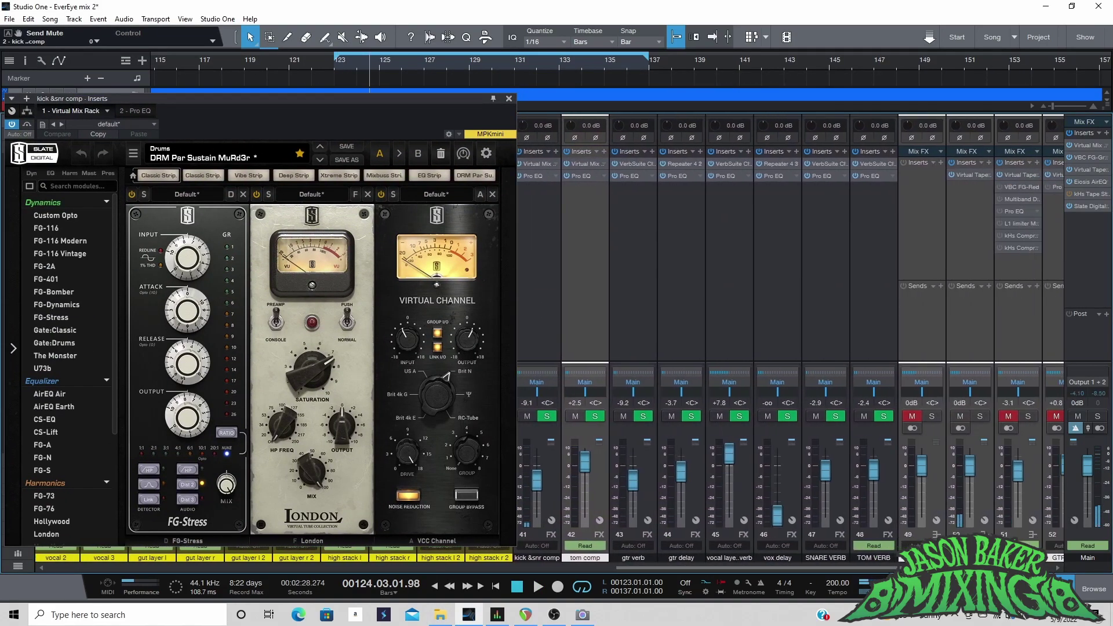
scroll(894, 569, "left", 4)
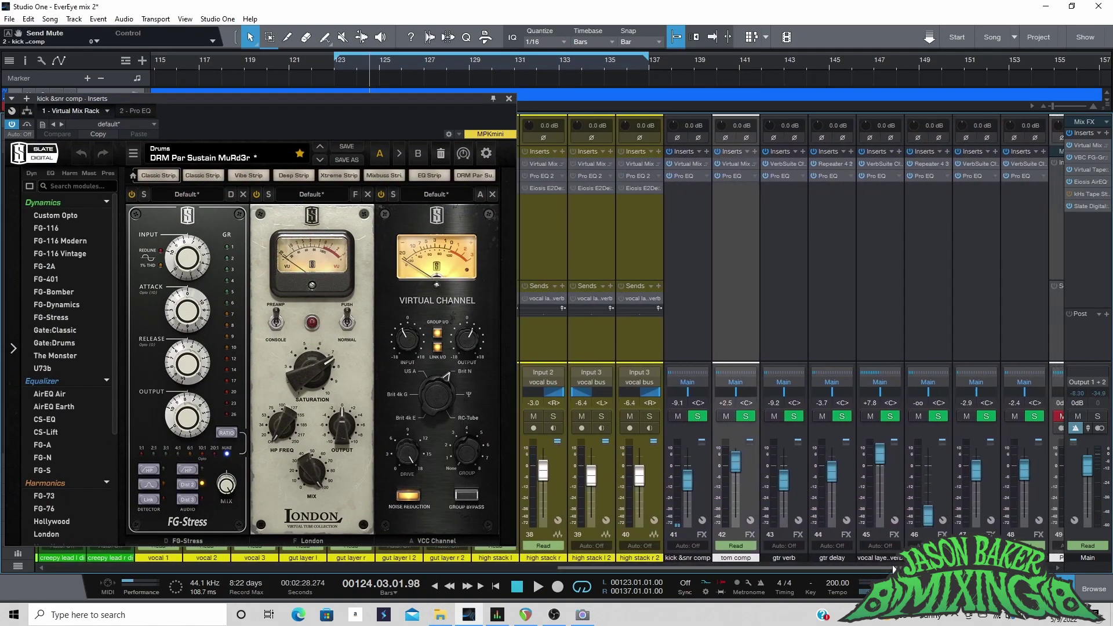
left_click(697, 416)
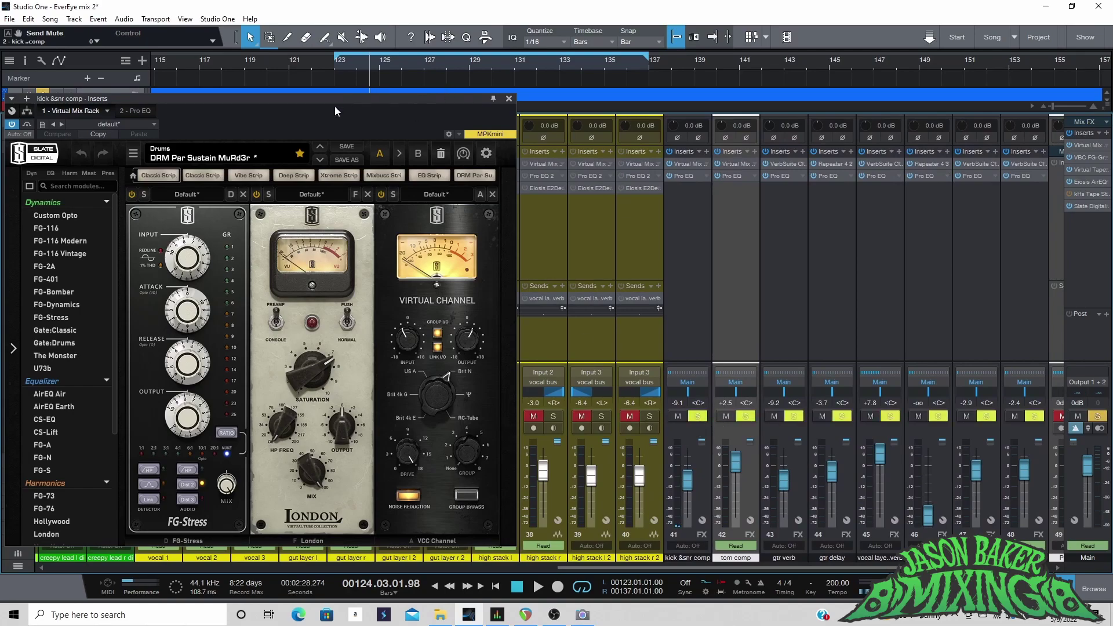
left_click_drag(354, 100, 434, 96)
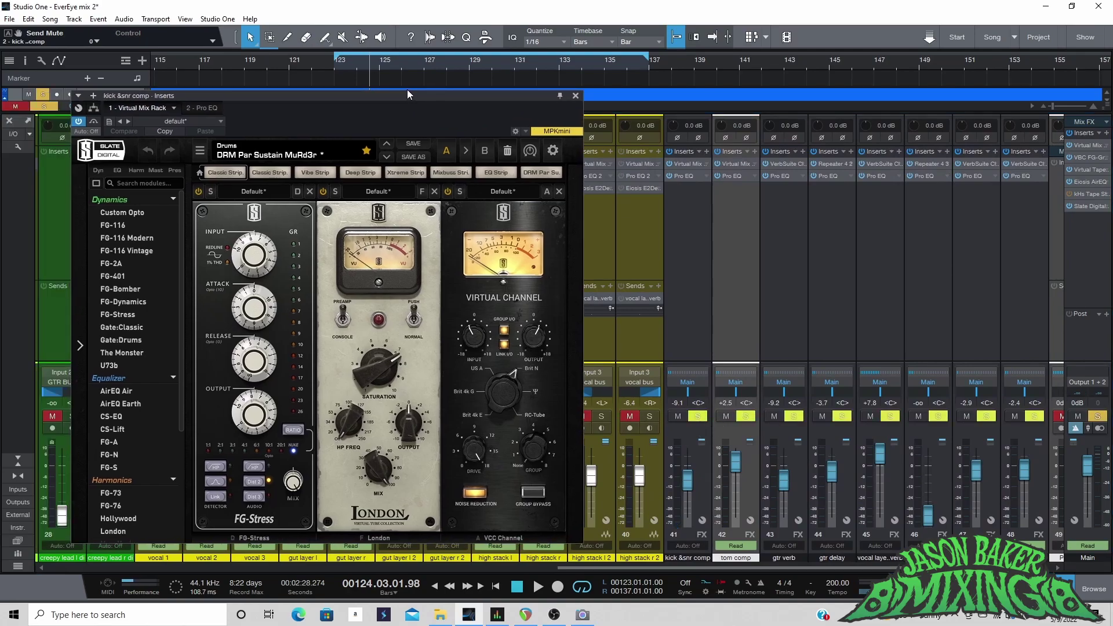
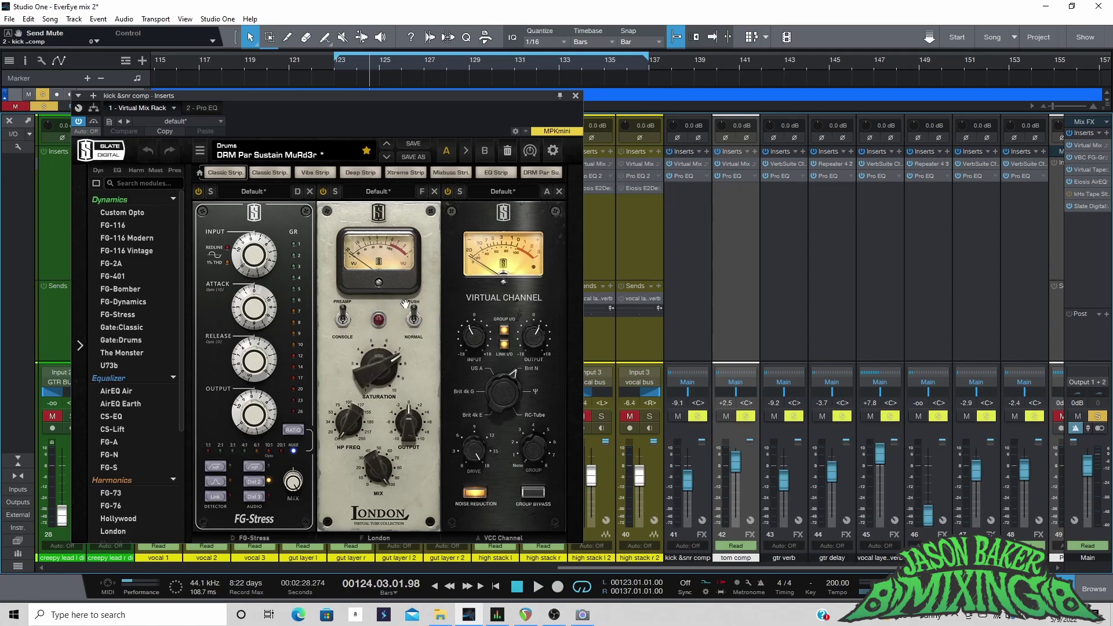
Step: Audition the soloed kick & snr comp channel with the Virtual Channel and London modules bypassed and re-enabled, then stop and clear the solo
left_click(366, 366)
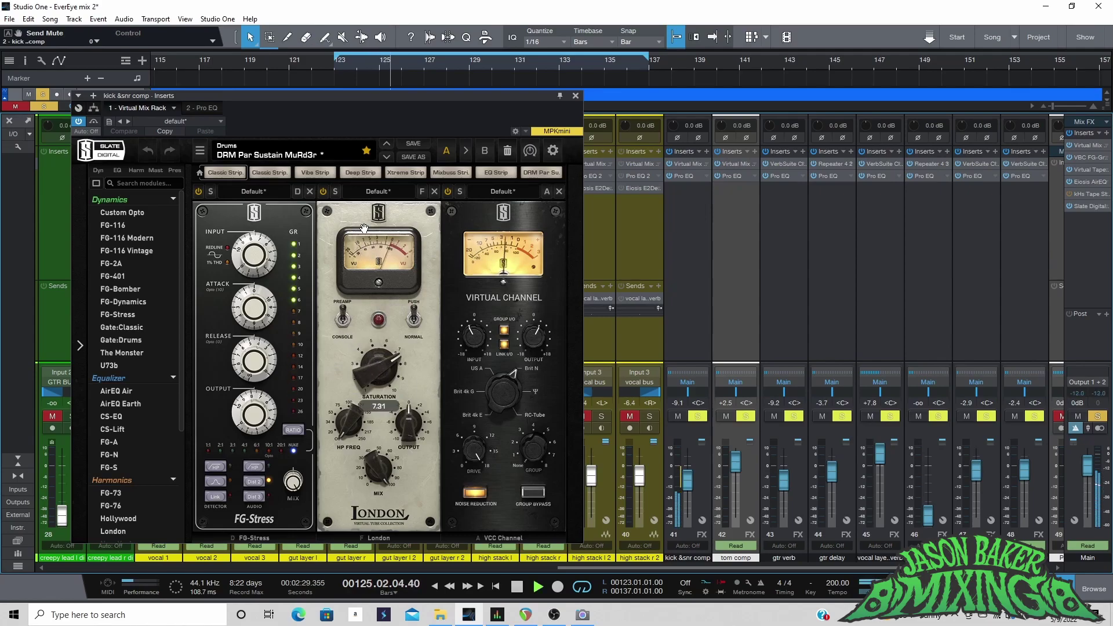
left_click(446, 193)
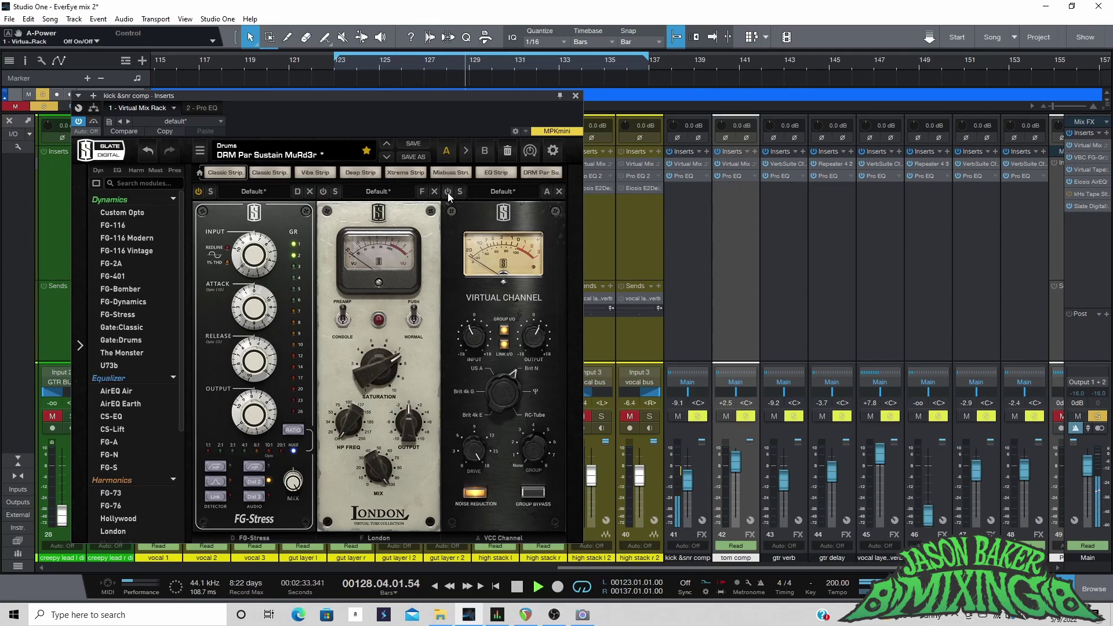
left_click(447, 193)
left_click(323, 192)
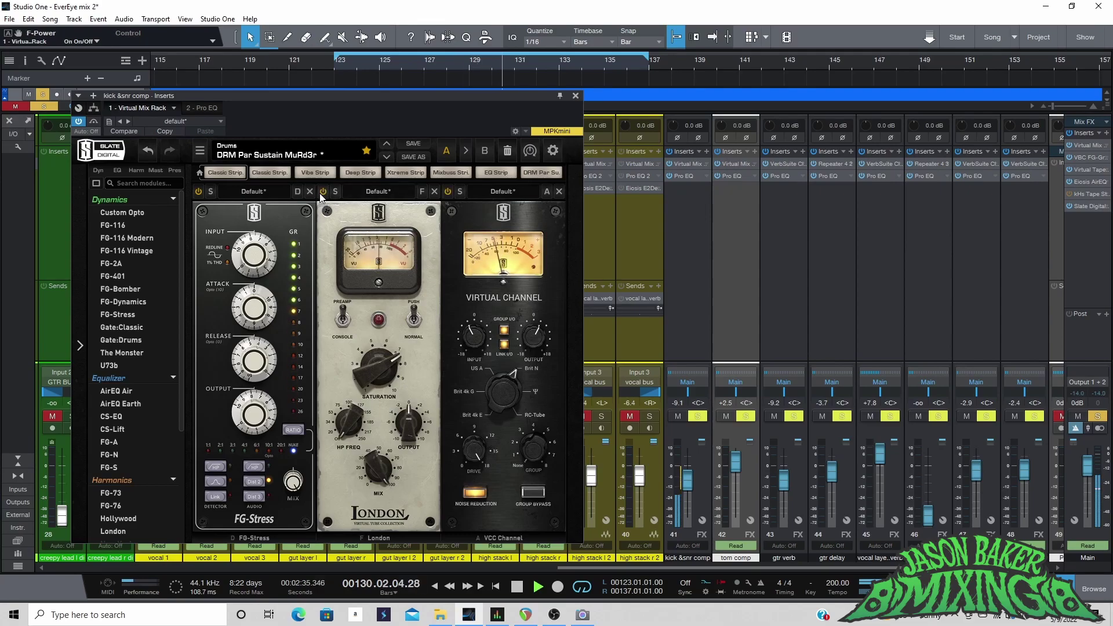
key("space")
left_click(700, 417)
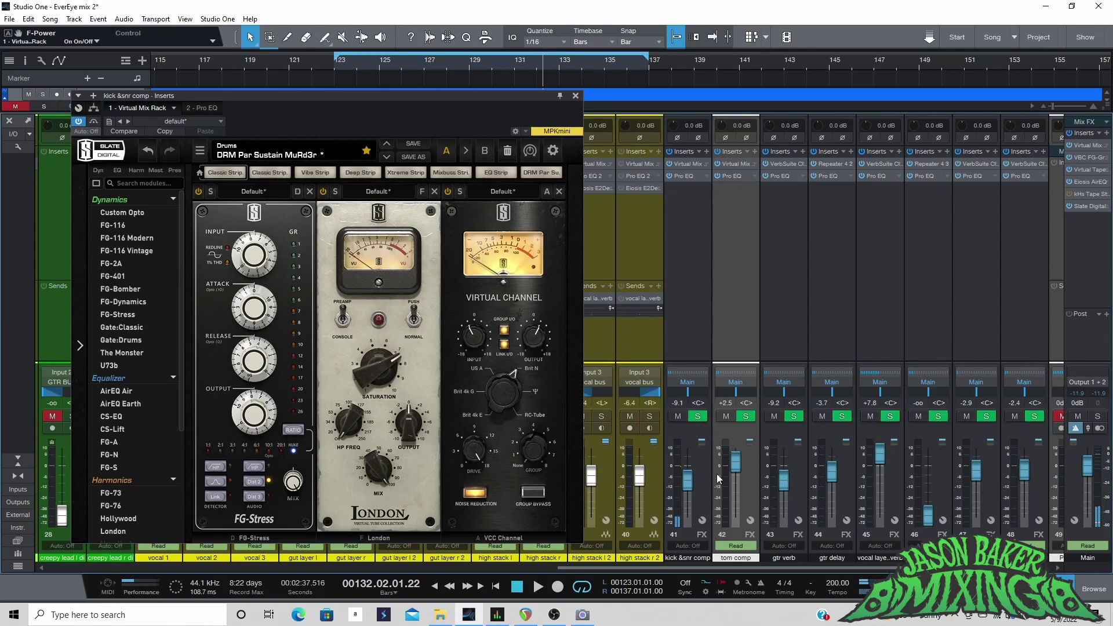
Step: During mix playback, try the kick & snr comp fader at +4.8 dB and fully down, undoing the level changes
key("space")
left_click_drag(693, 489, 690, 467)
key("ctrl+z")
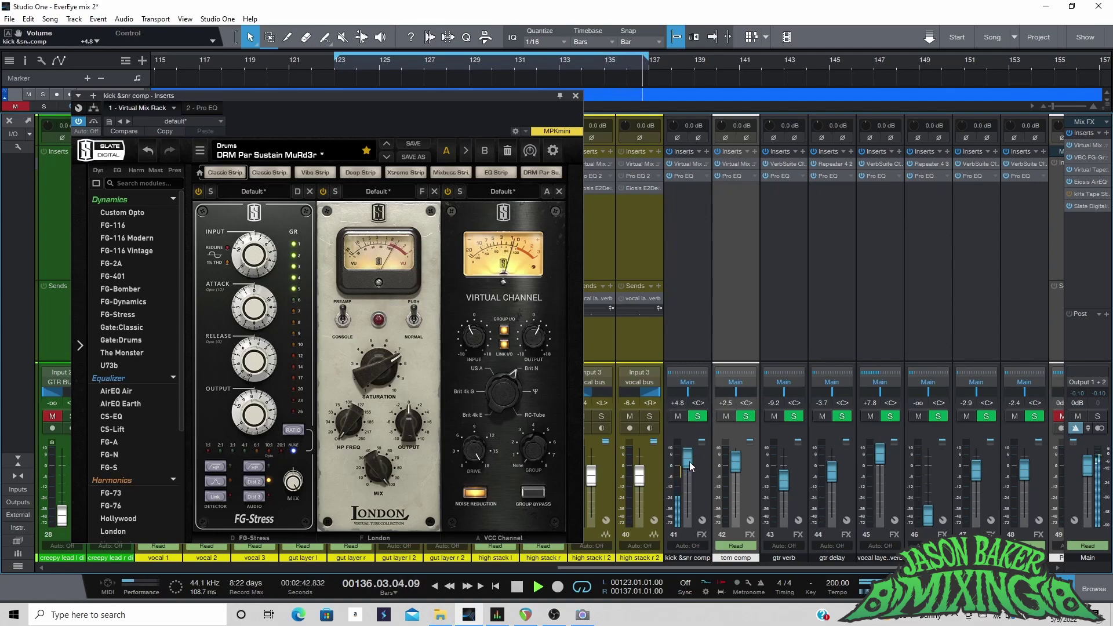
left_click_drag(689, 465, 687, 544)
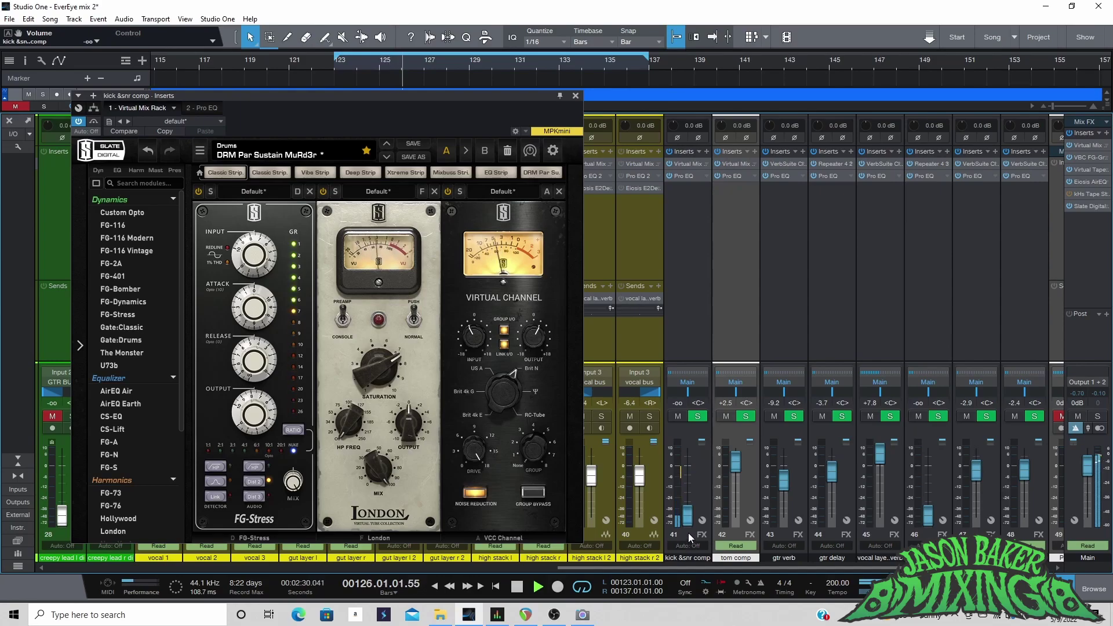
key("ctrl+z")
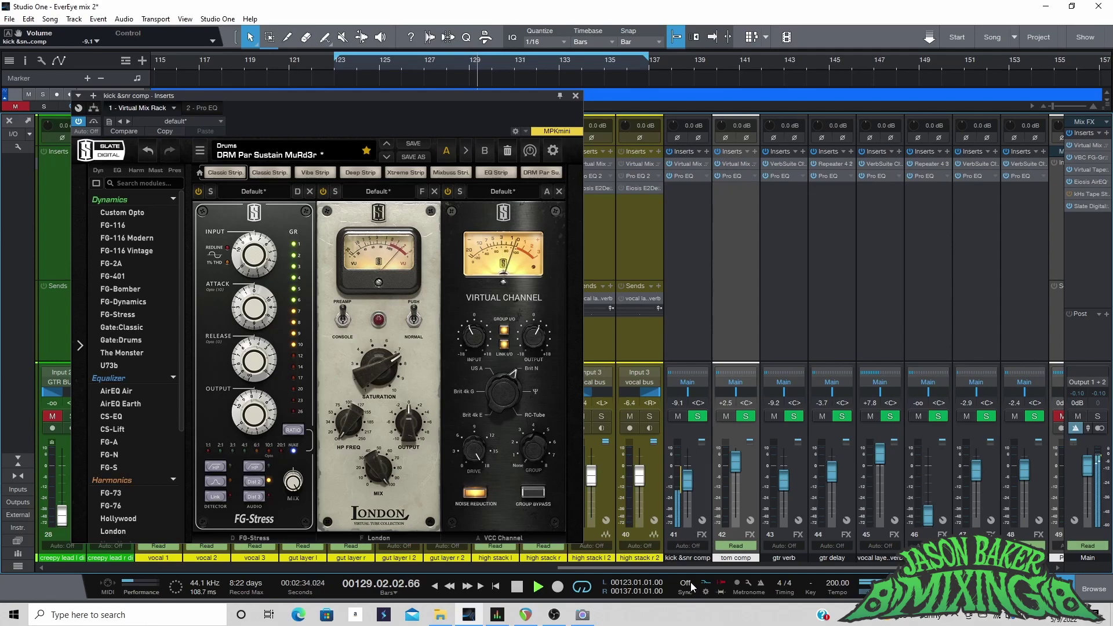
Step: Stop playback, select tom comp, check its sends on the rack toms and floor toms channels, and open its Virtual Mix Rack
left_click(730, 542)
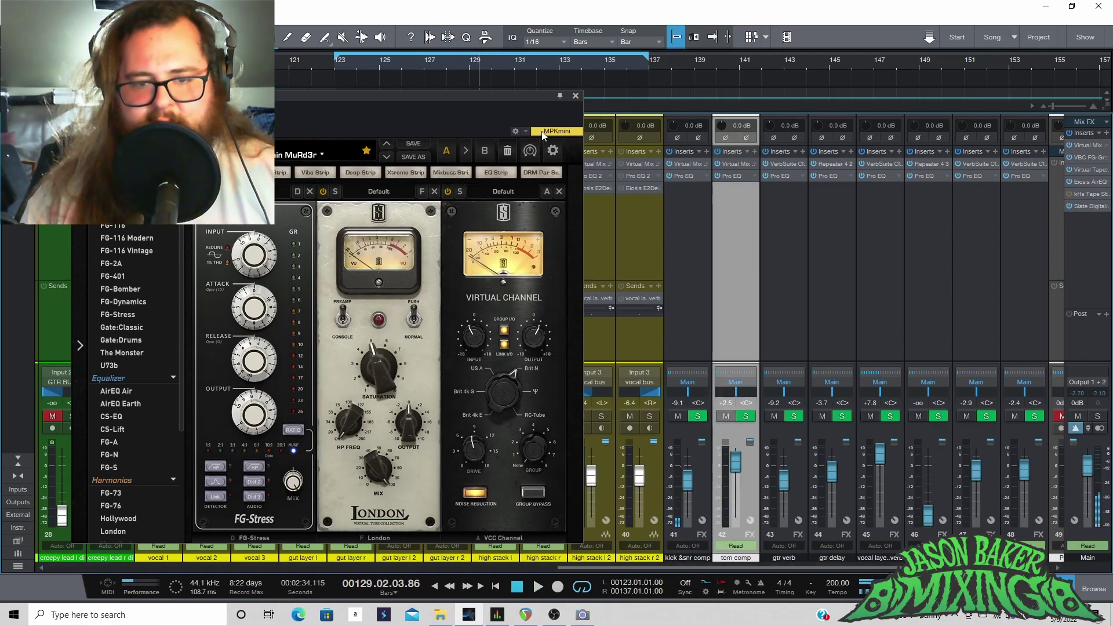
left_click(575, 96)
left_click_drag(654, 567, 346, 569)
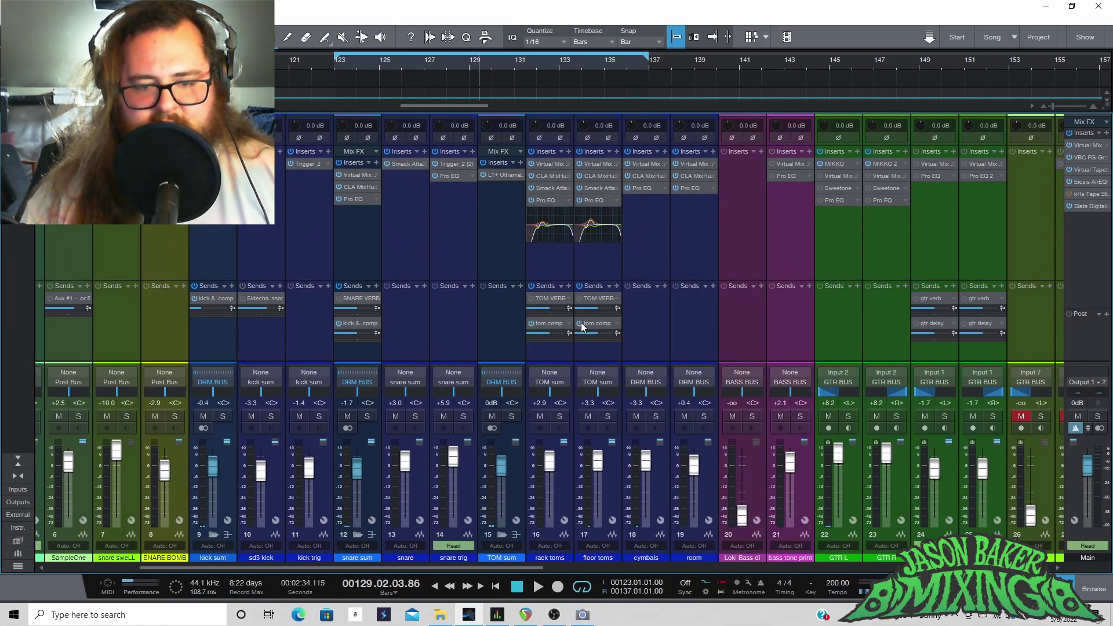
left_click_drag(521, 567, 874, 567)
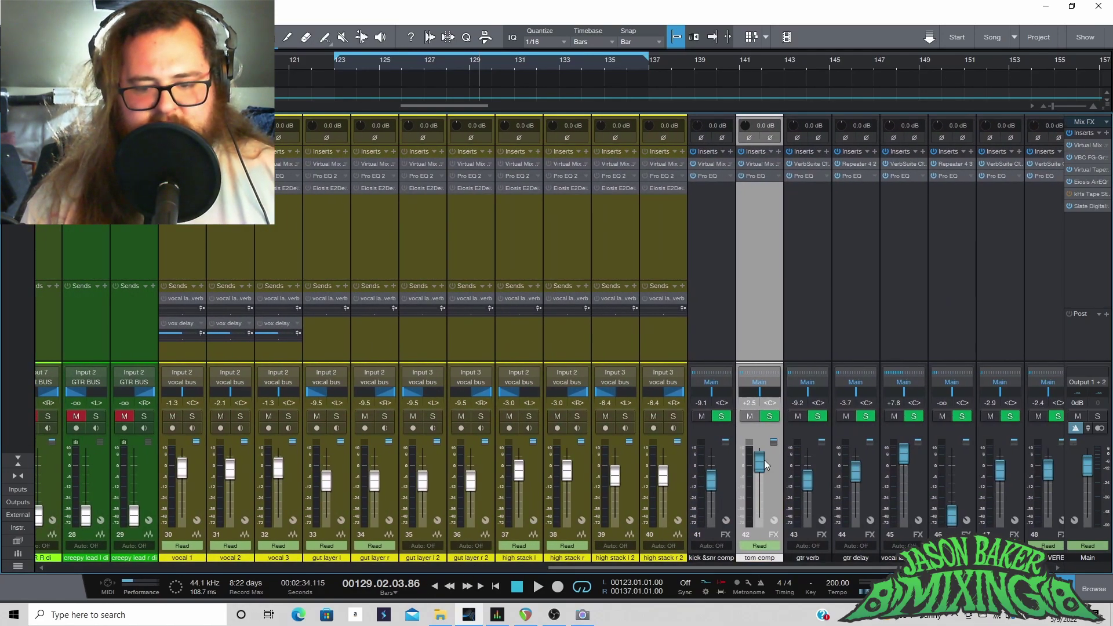
left_click(758, 162)
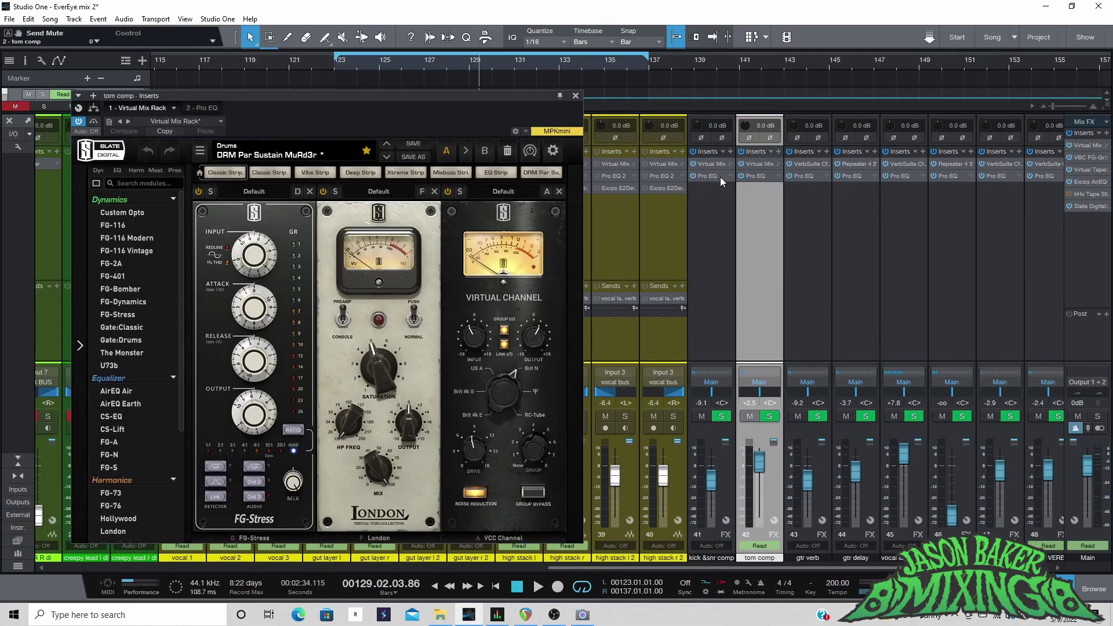
Step: Open the Pro EQ on kick & snr comp and audition its LF and LMF bands off and on during playback
left_click(719, 176)
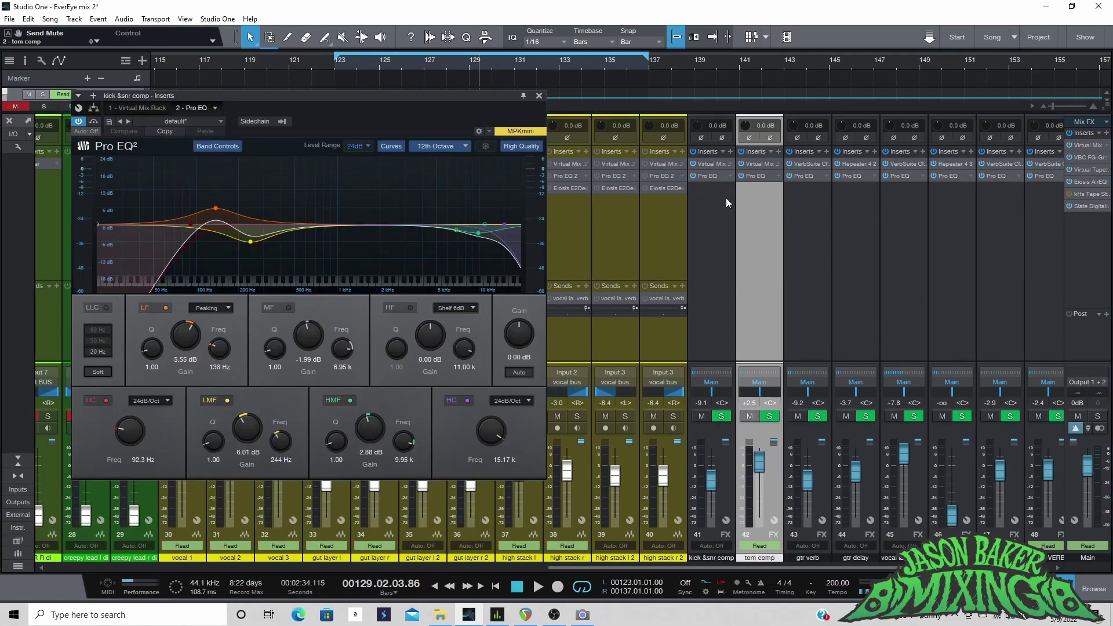
left_click(724, 454)
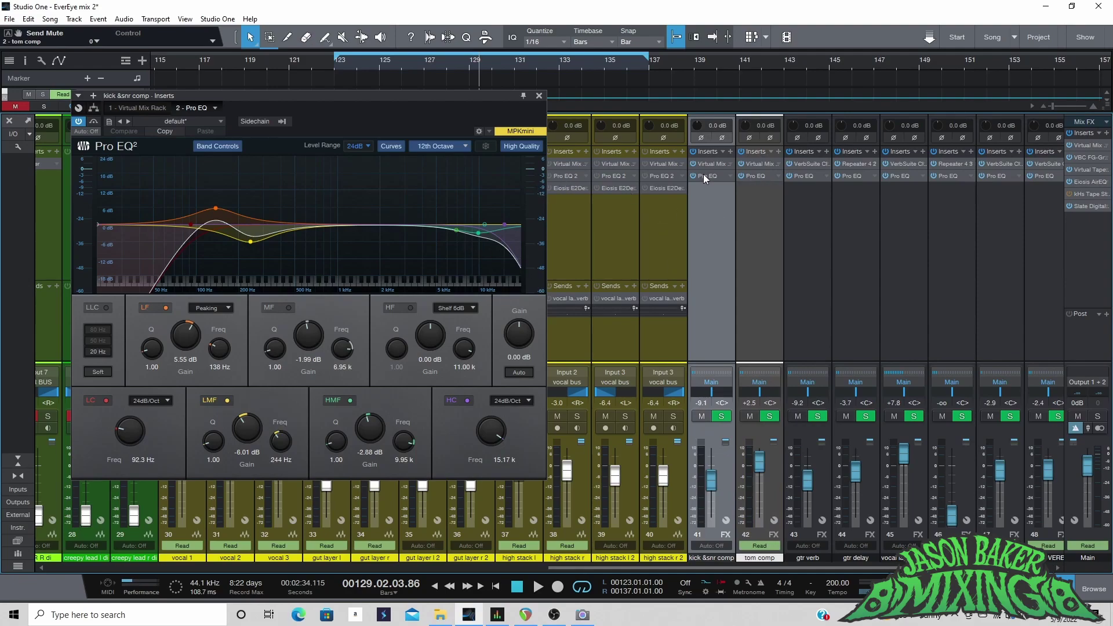
key("space")
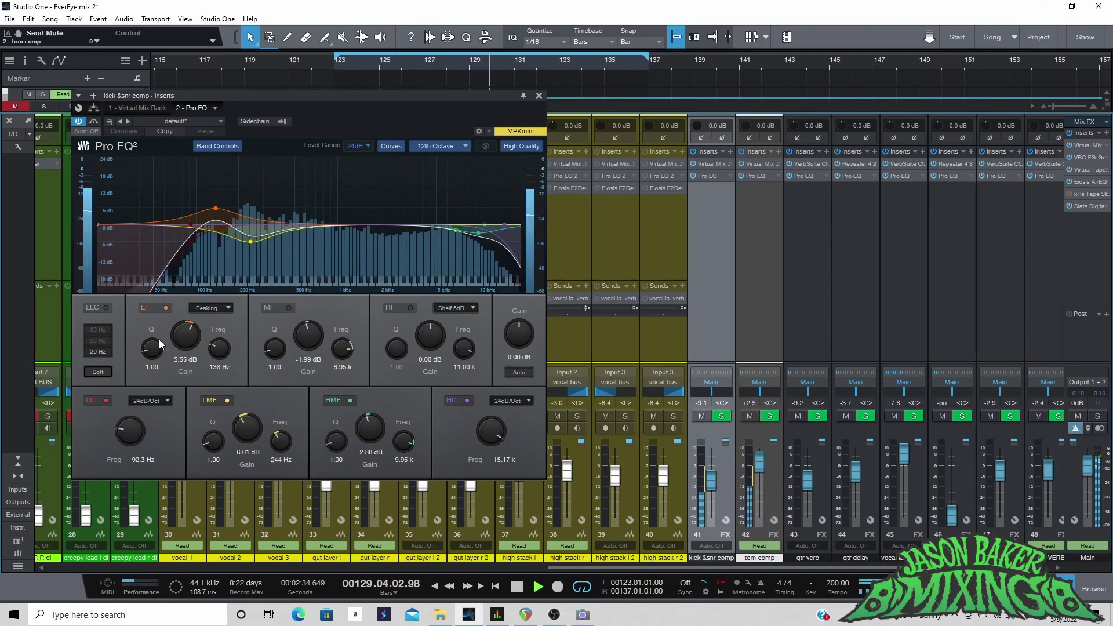
left_click_drag(192, 334, 196, 298)
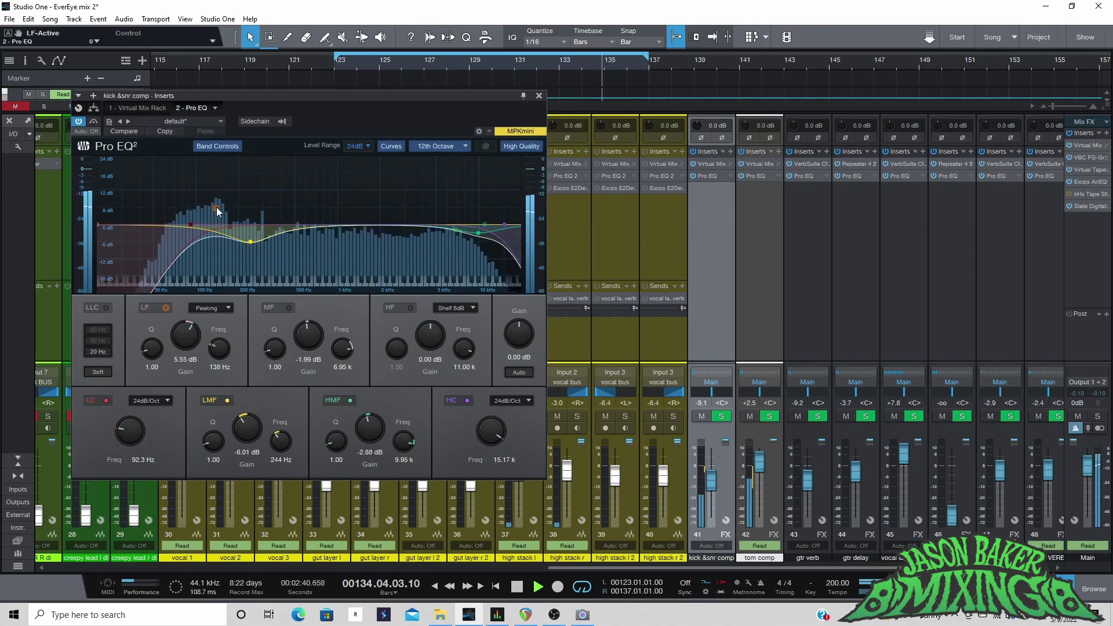
left_click_drag(247, 430, 245, 361)
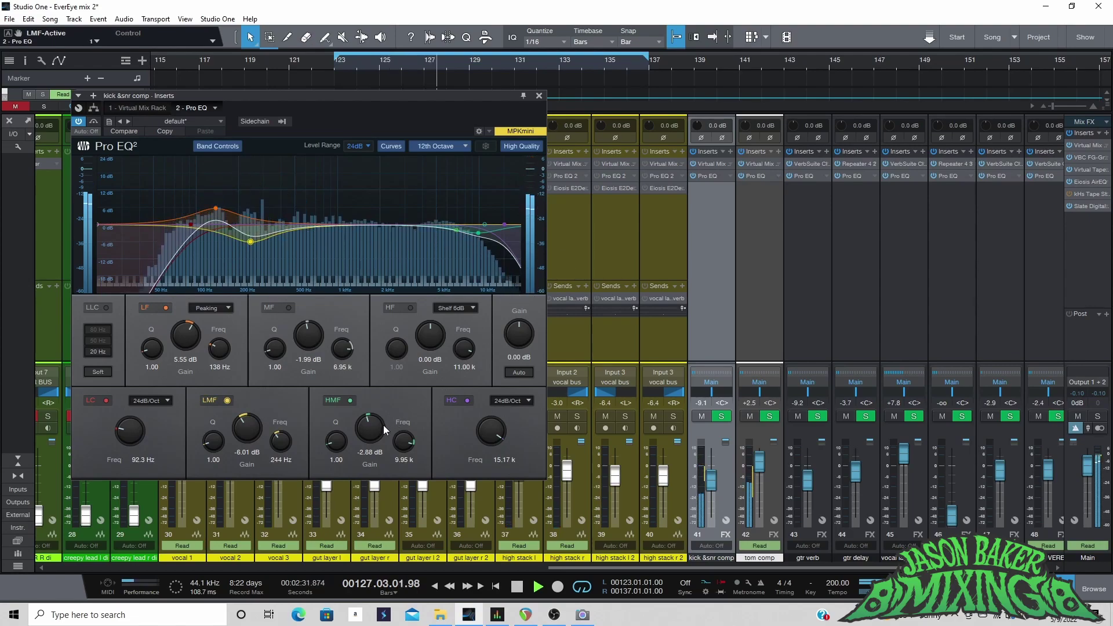
Step: Try an HMF gain of 14.64 dB on the kick & snr comp EQ, stop playback, and undo the boost
left_click_drag(380, 426, 377, 383)
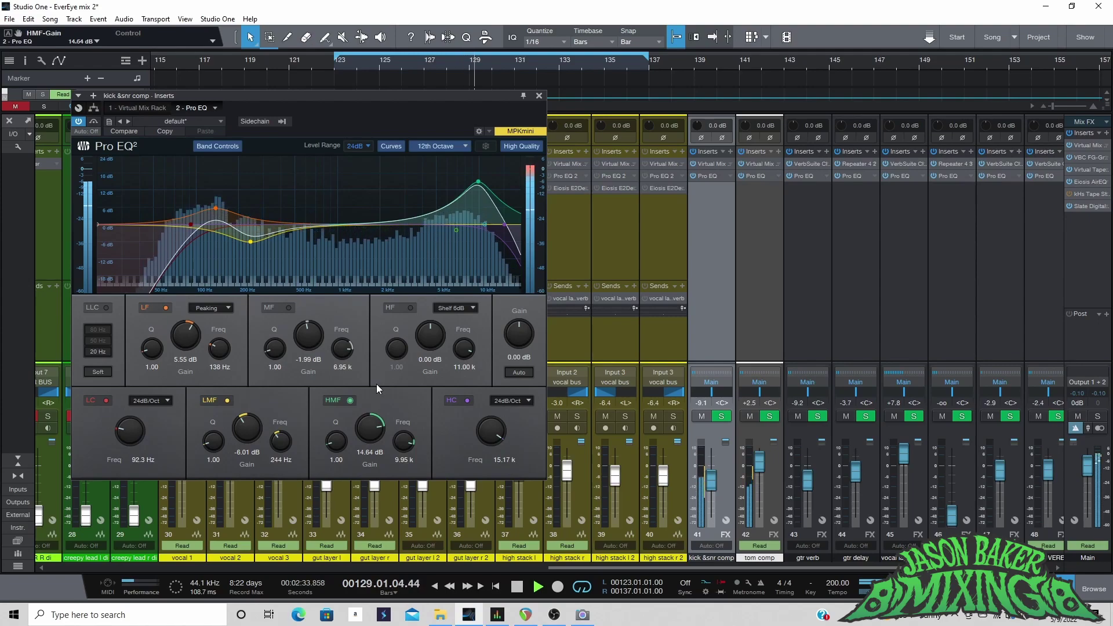
key("space")
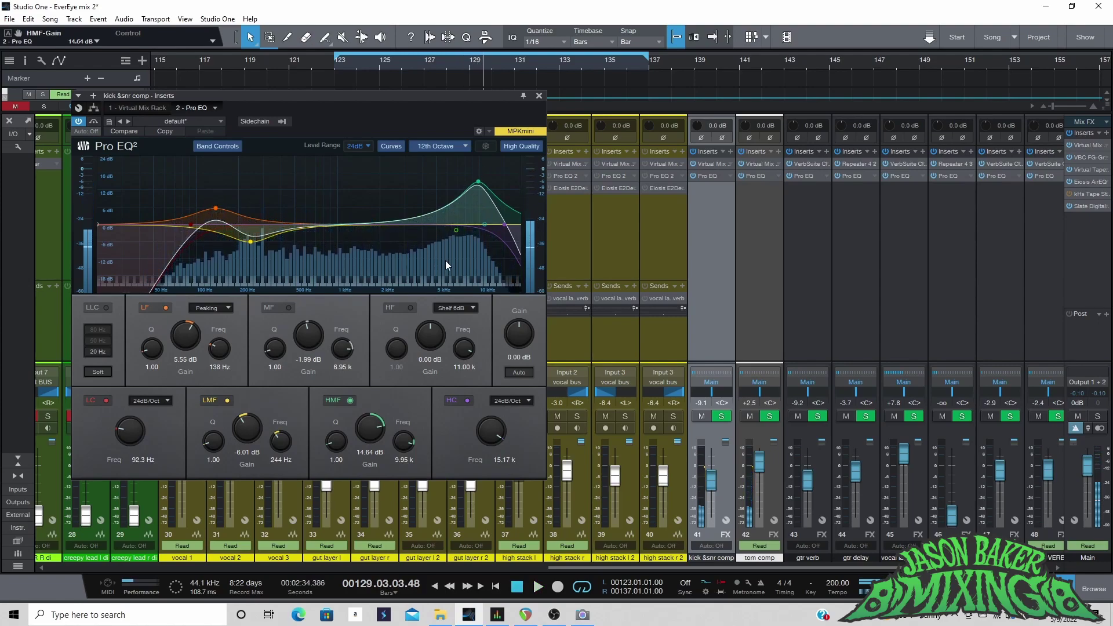
key("ctrl+z")
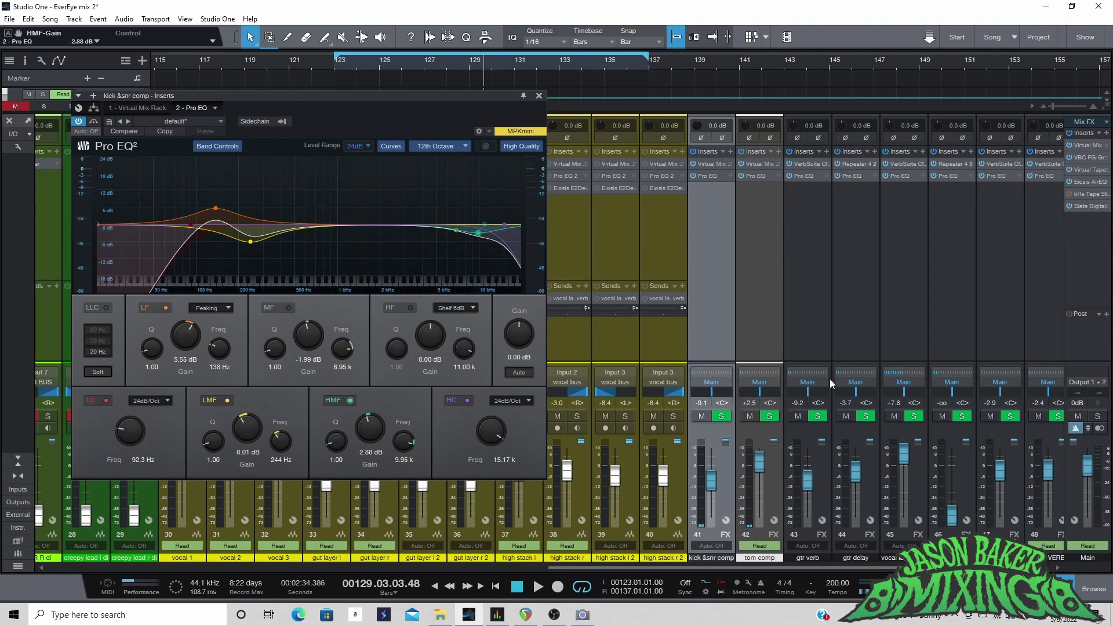
Step: Review the Virtual Mix Rack on kick & snr comp, followed by the Pro EQ and Virtual Mix Rack on tom comp
left_click(156, 105)
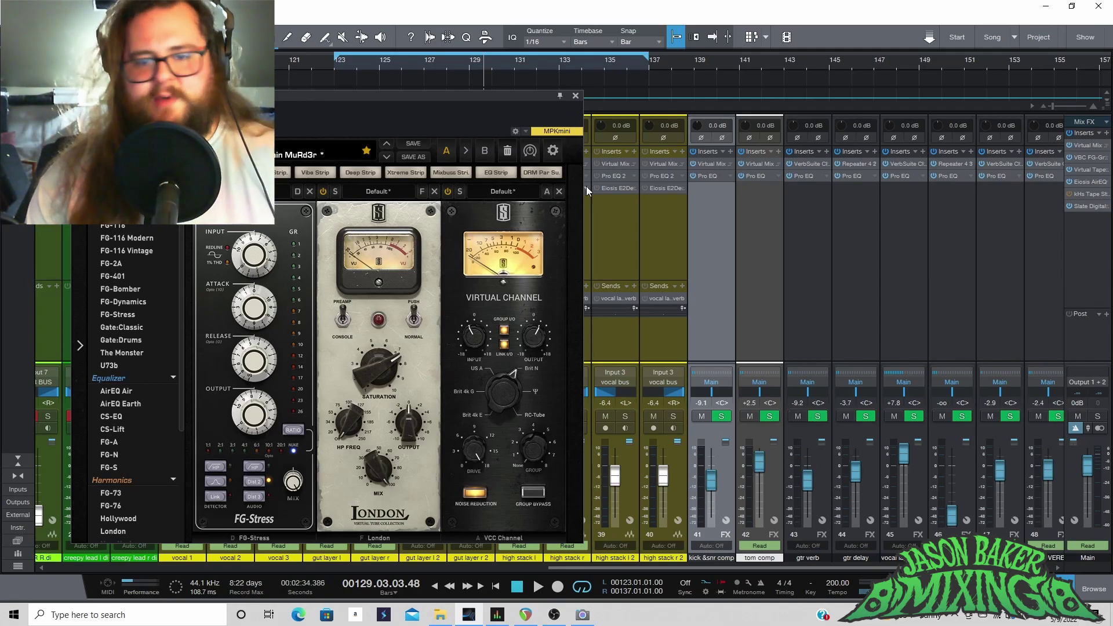
left_click(751, 175)
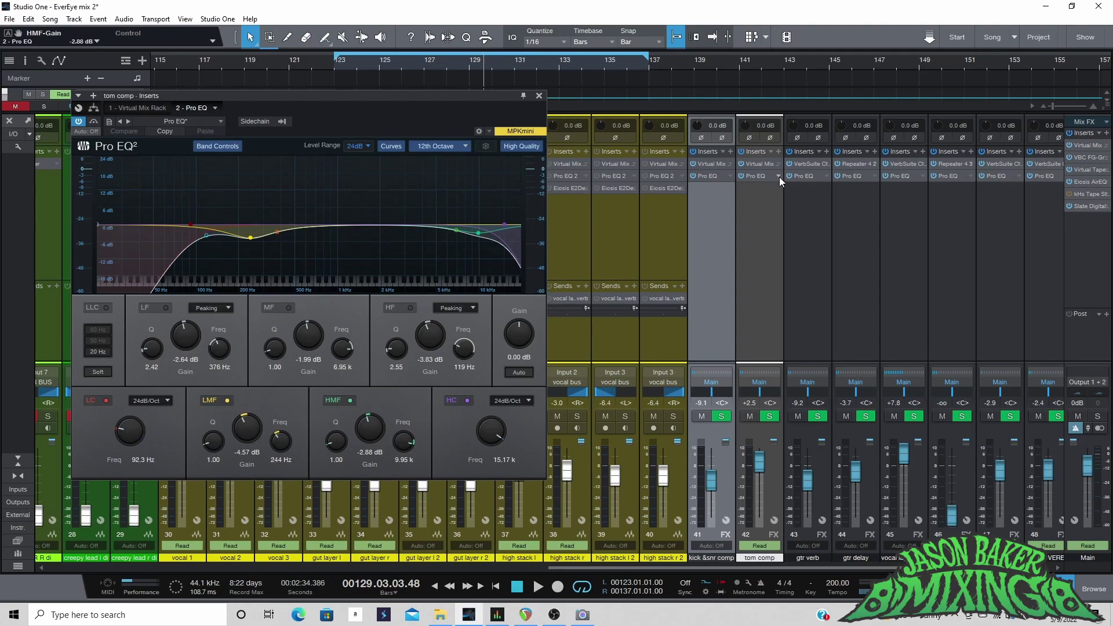
left_click(750, 163)
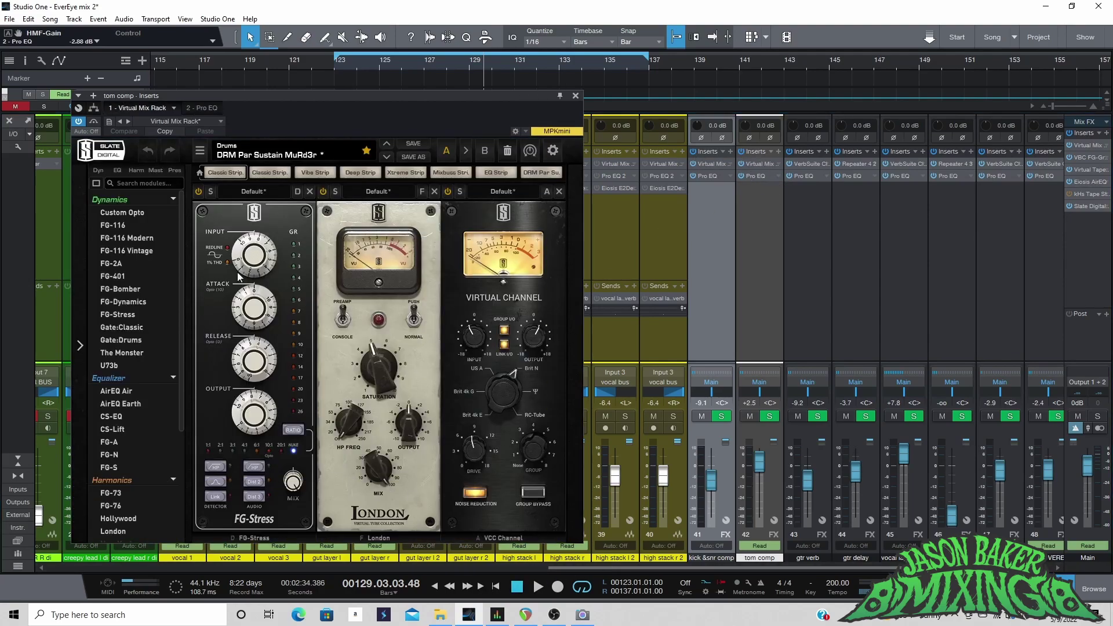
Step: Play the mix, solo the tom comp channel to hear its parallel compression, and stop playback
key("space")
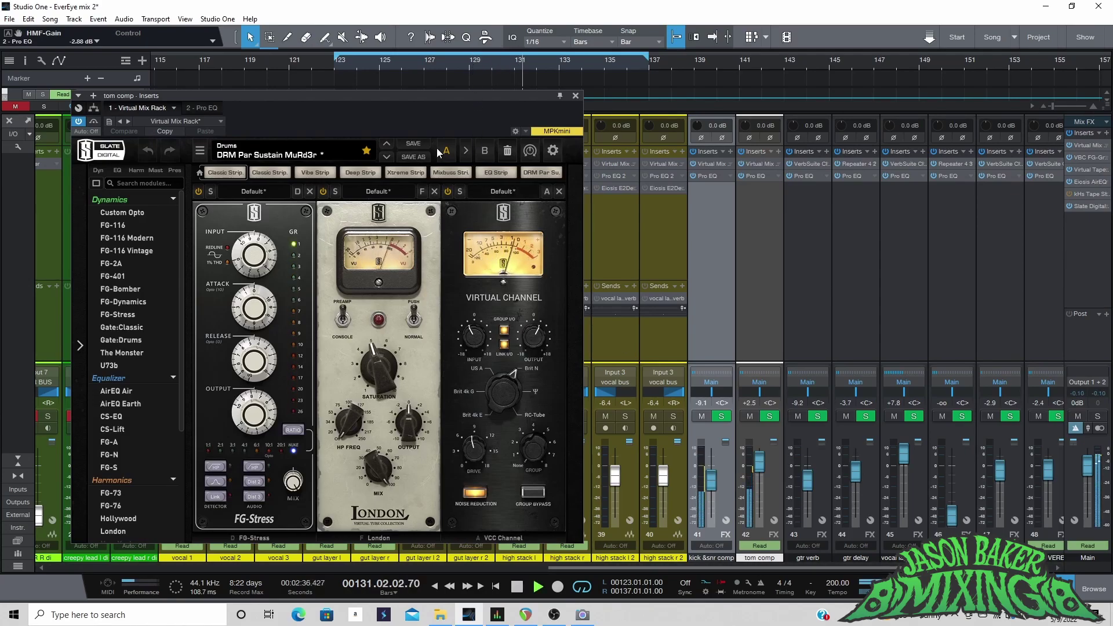
left_click(770, 416)
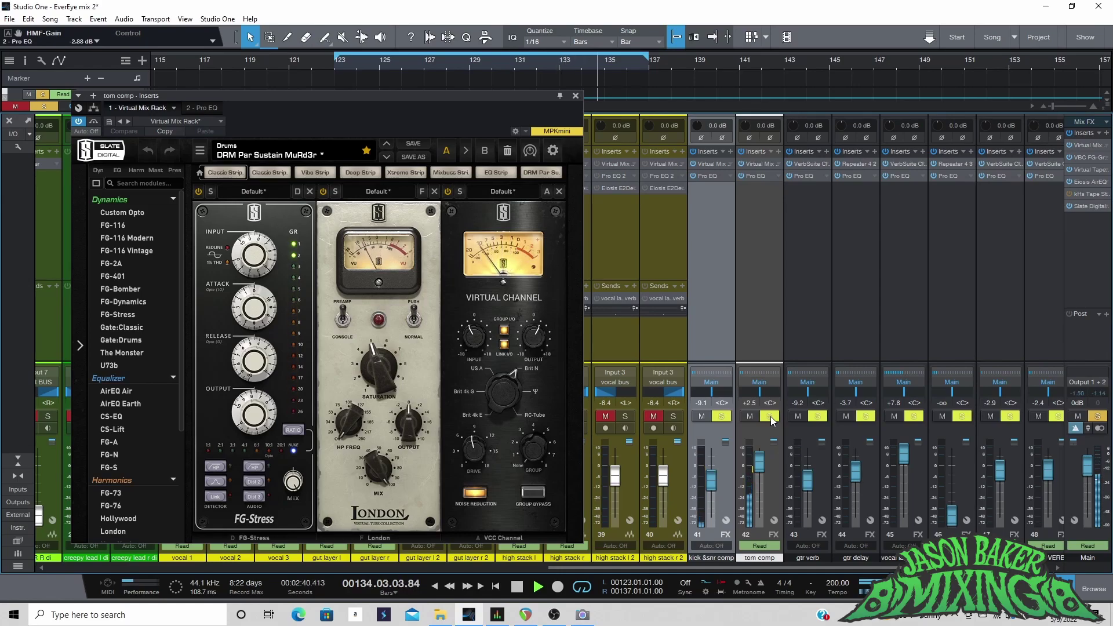
key("space")
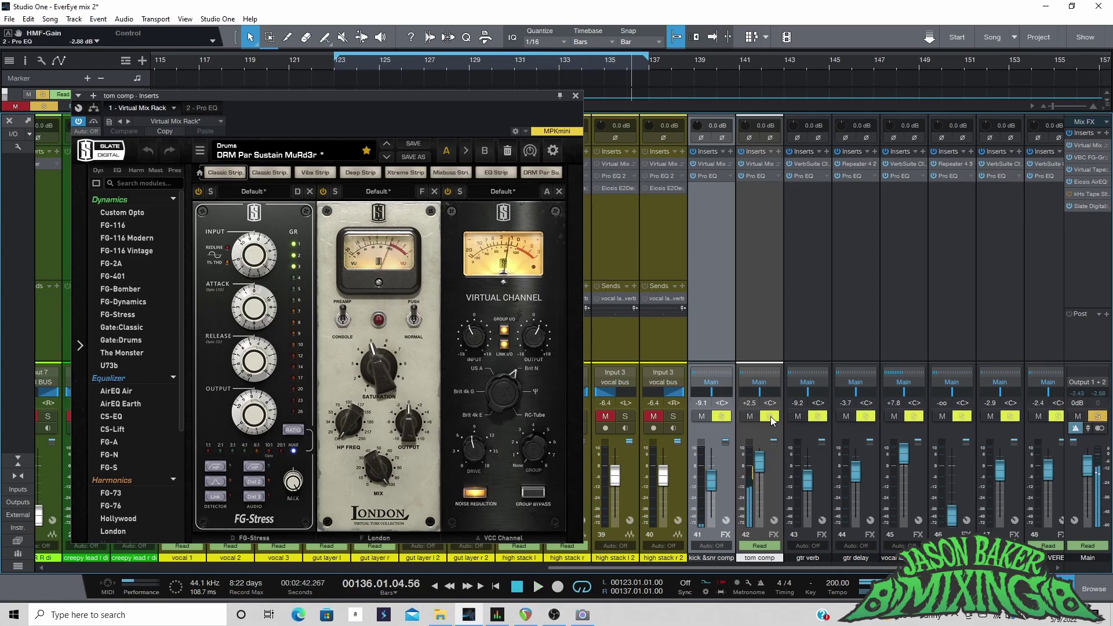
Step: Open tom comp's Pro EQ, audition its LMF band during playback, and try a different HMF gain before undoing it
left_click(760, 178)
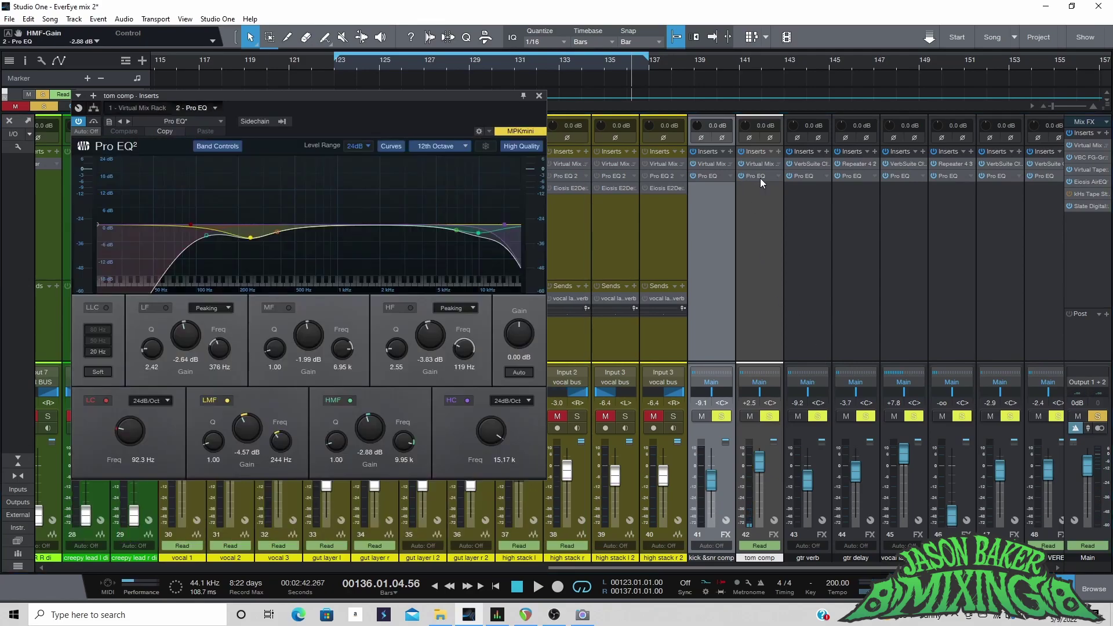
key("space")
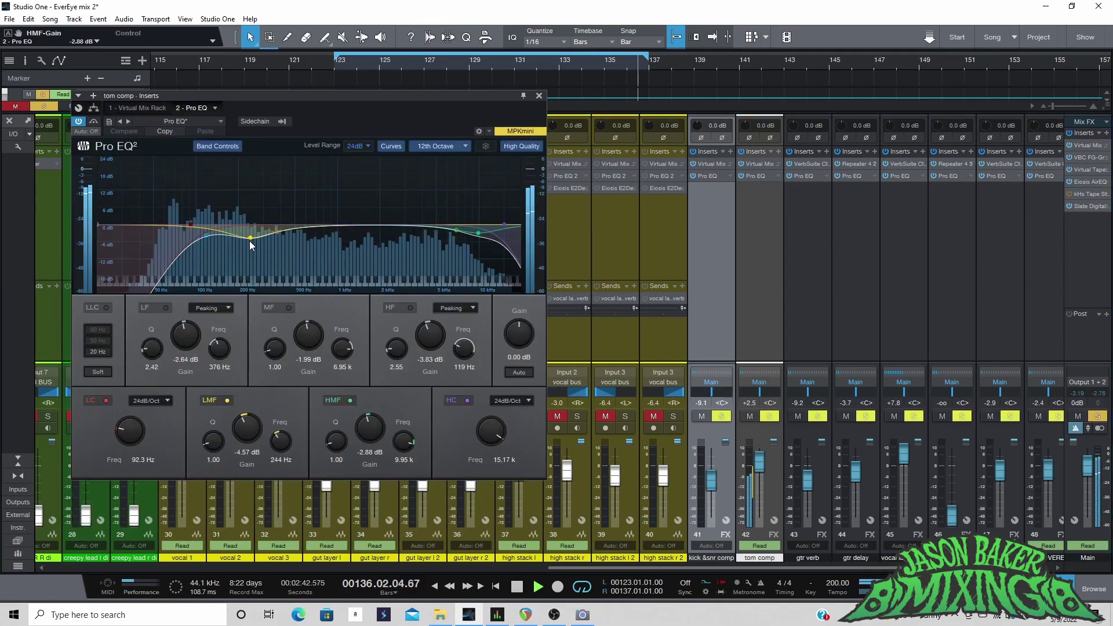
mouse_move(250, 238)
left_mouse_down()
mouse_move(251, 178)
mouse_move(250, 237)
left_mouse_up()
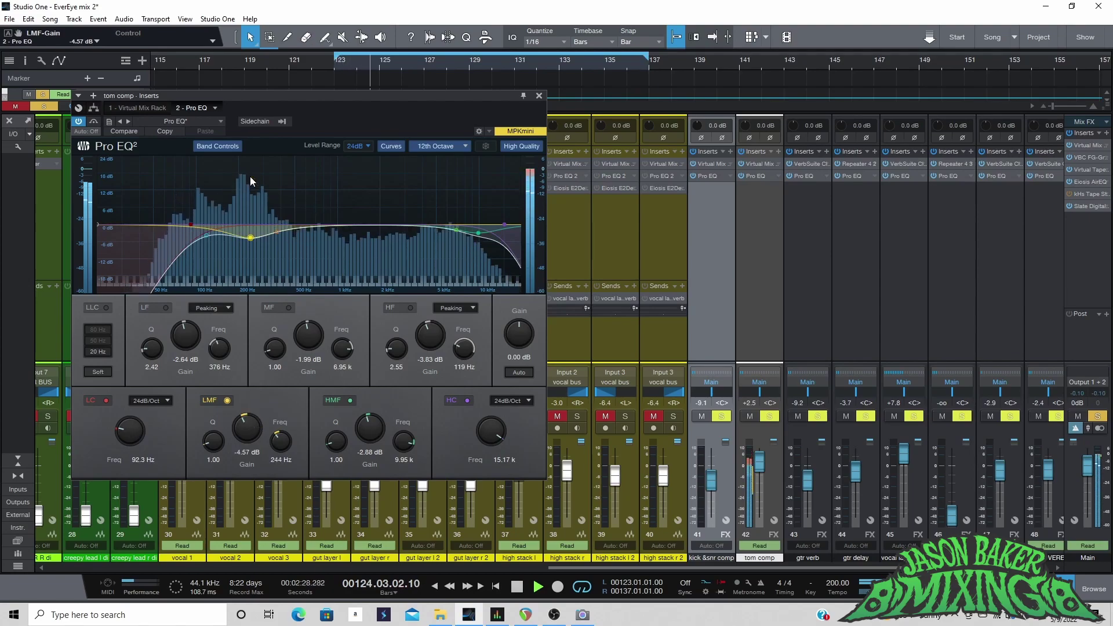
left_click_drag(374, 431, 367, 378)
key("ctrl+z")
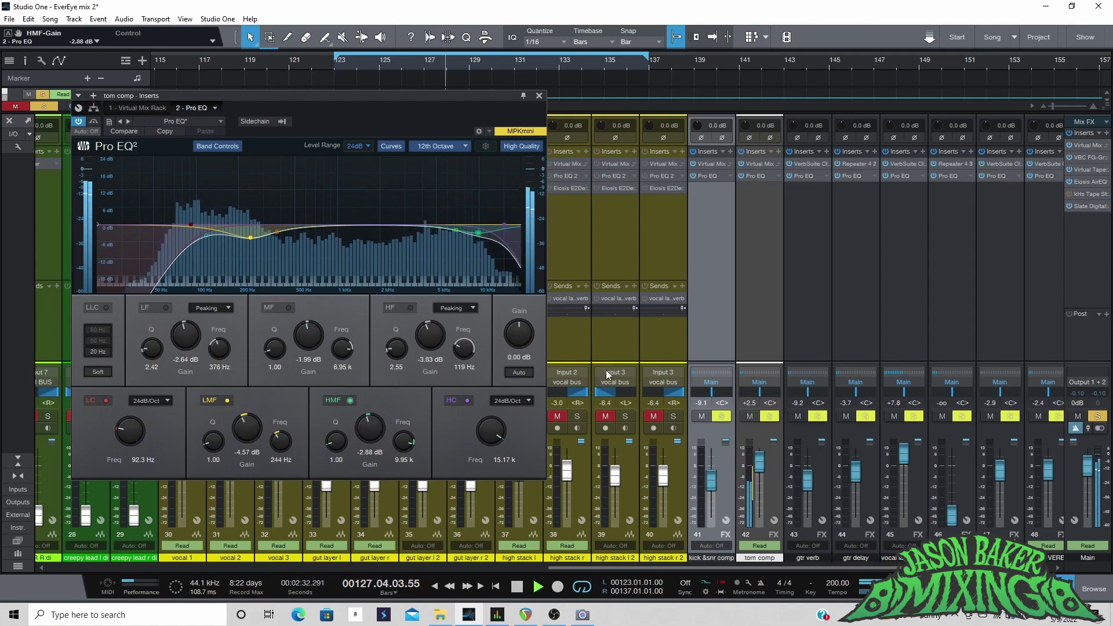
Step: Stop playback, unsolo tom comp, and audition the full mix with its volume pulled down to -oo before closing its Pro EQ
key("space")
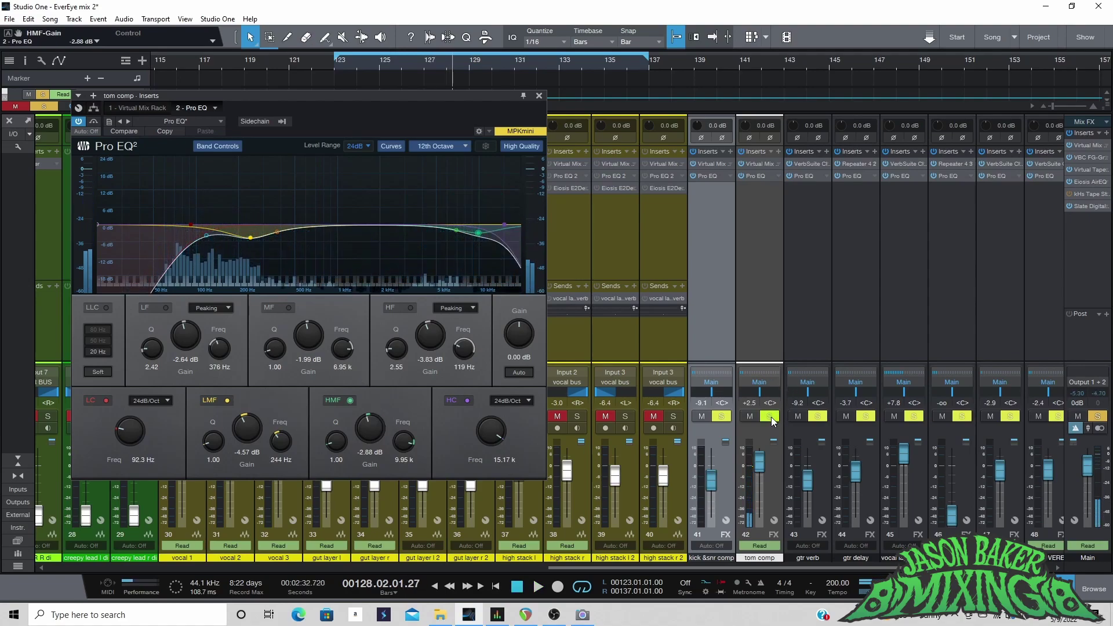
left_click(770, 416)
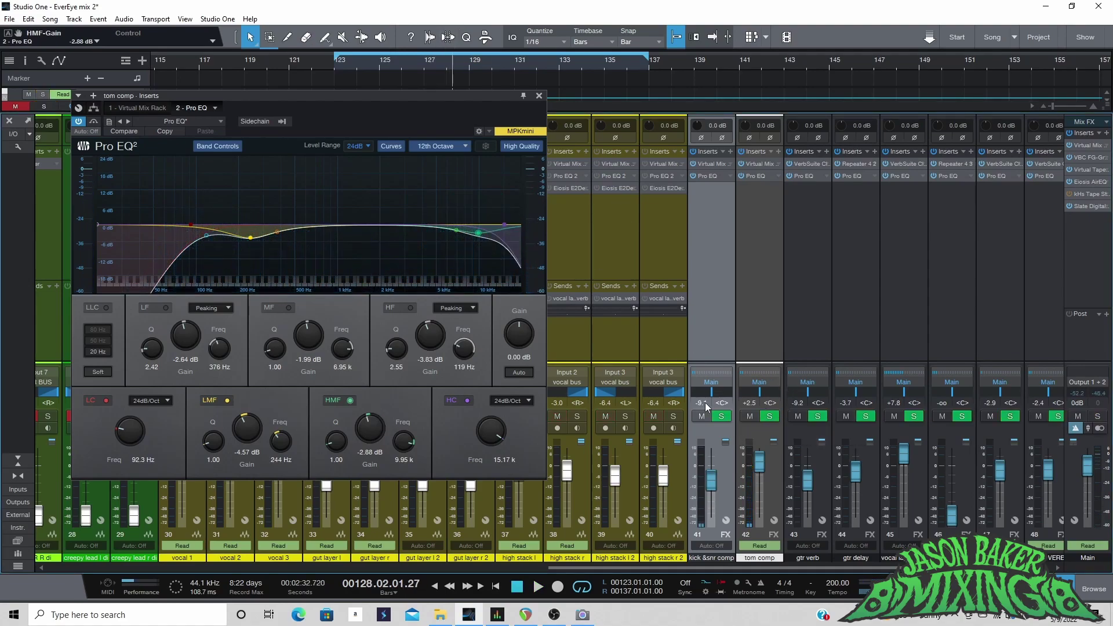
key("space")
left_click_drag(759, 465, 753, 531)
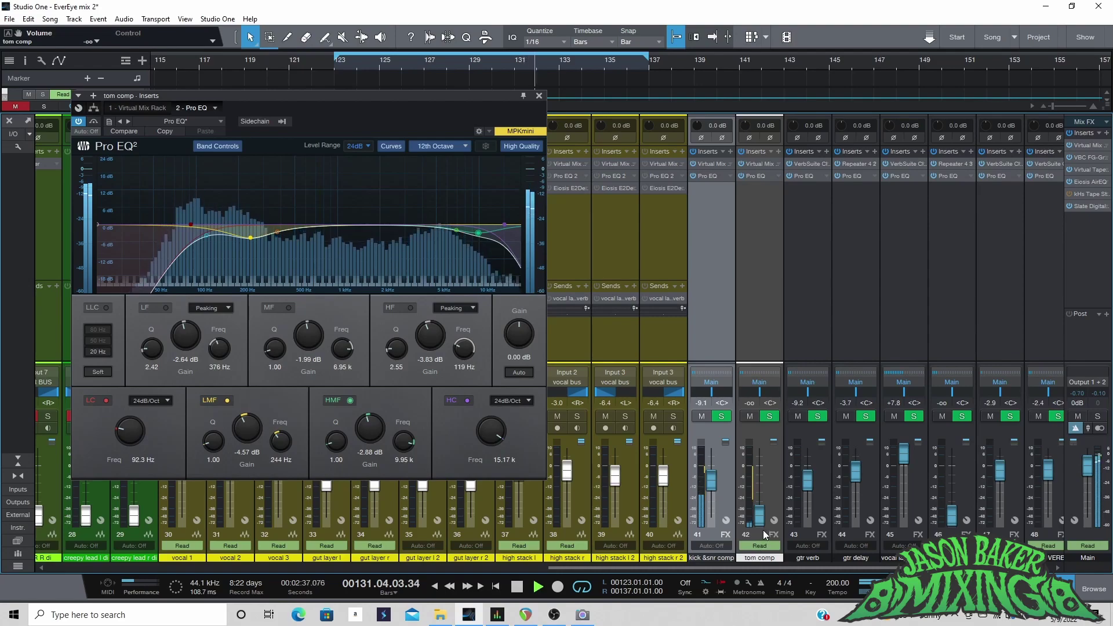
left_click(538, 95)
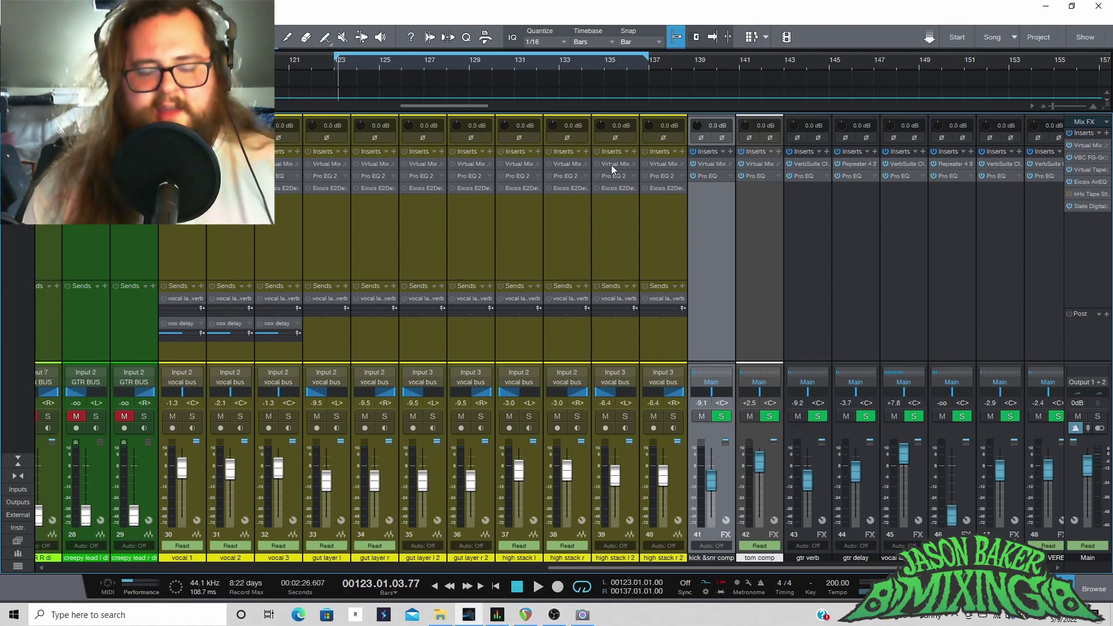
Step: Play the mix and review the VerbSuite Classics reverb on the snare sum's SNARE VERB send, ending with playback stopped and the plug-in closed
left_click_drag(825, 570, 582, 604)
left_click_drag(617, 573, 398, 587)
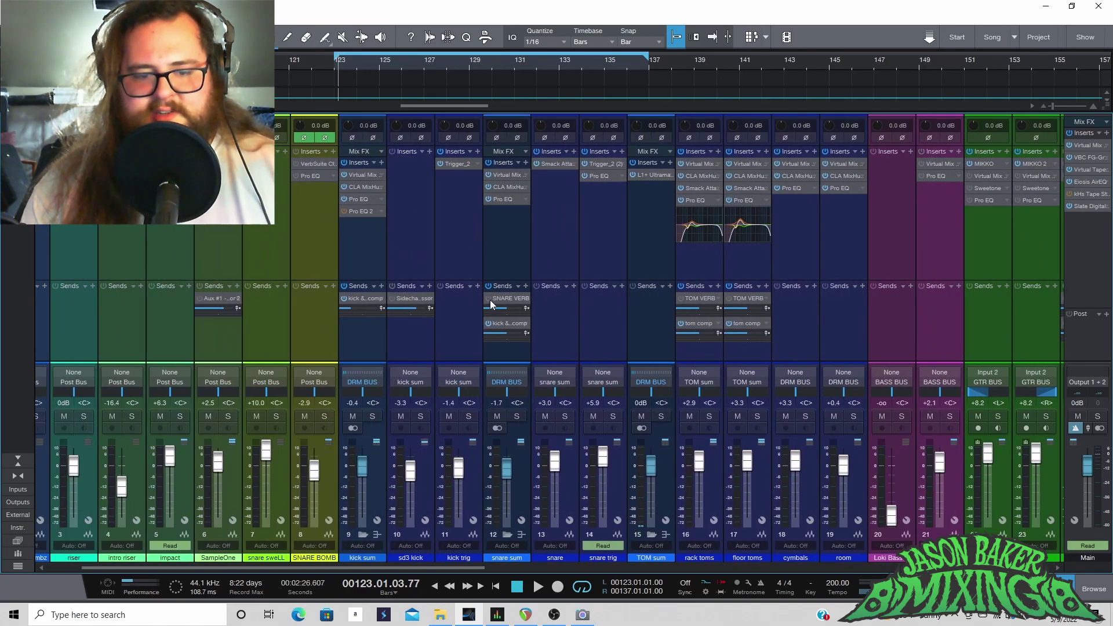
key("space")
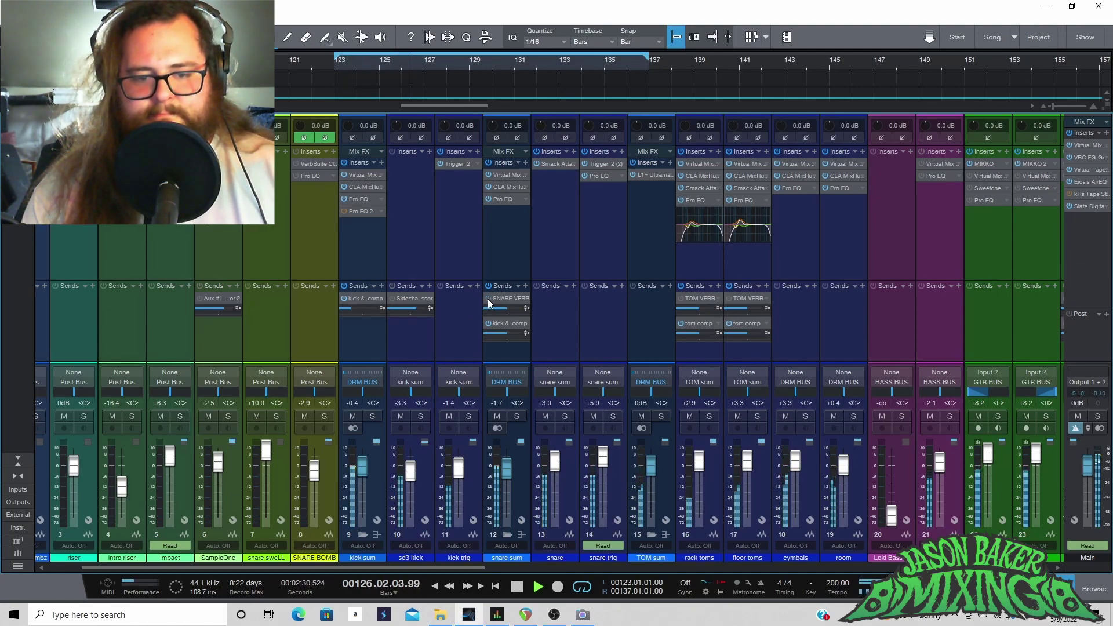
double_click(509, 299)
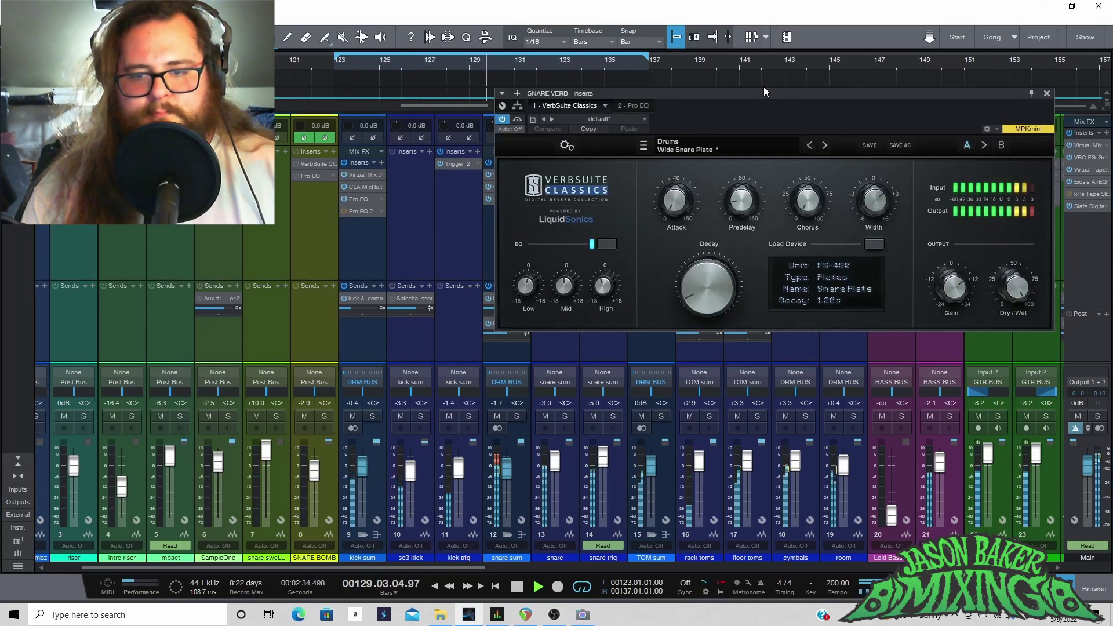
key("space")
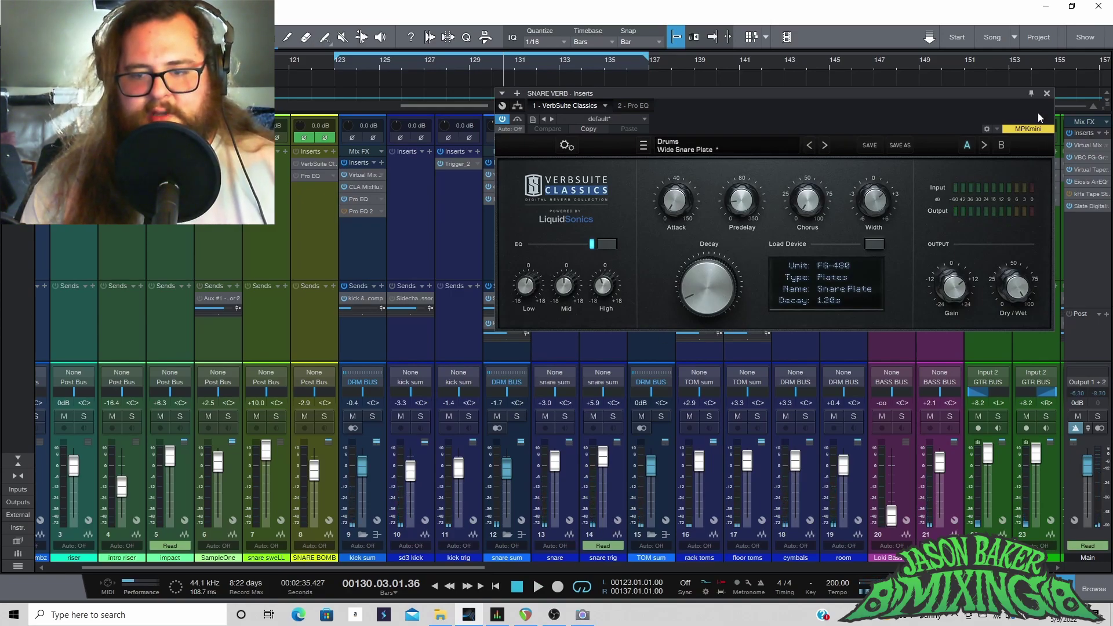
left_click(1047, 93)
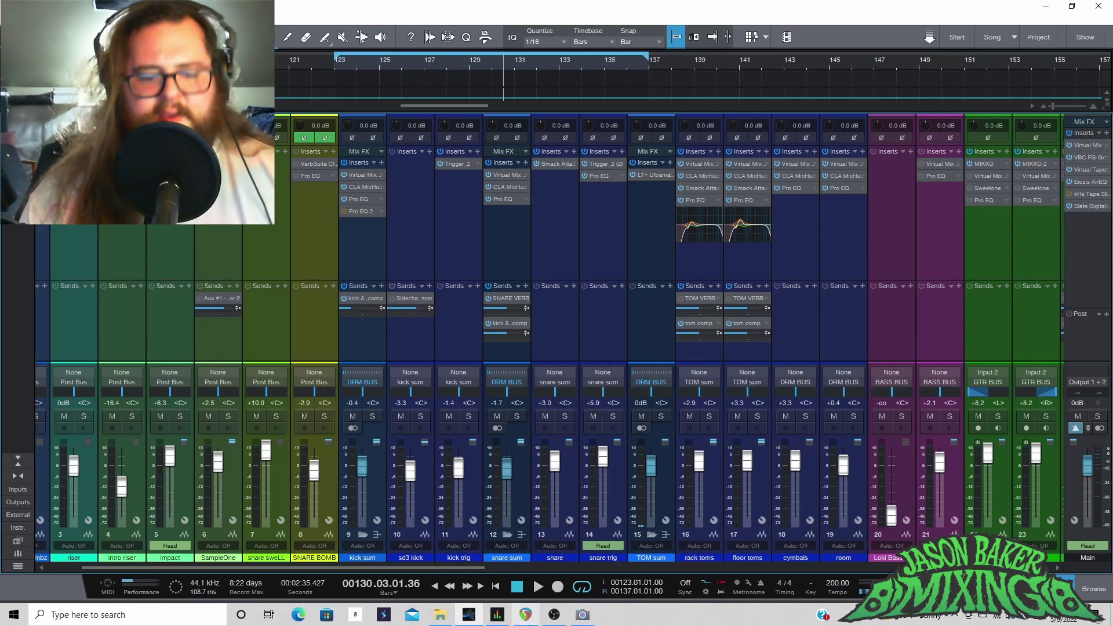
Step: Open the VerbSuite Classics reverb of the TOM VERB send on the floor toms channel
left_click_drag(419, 569, 496, 571)
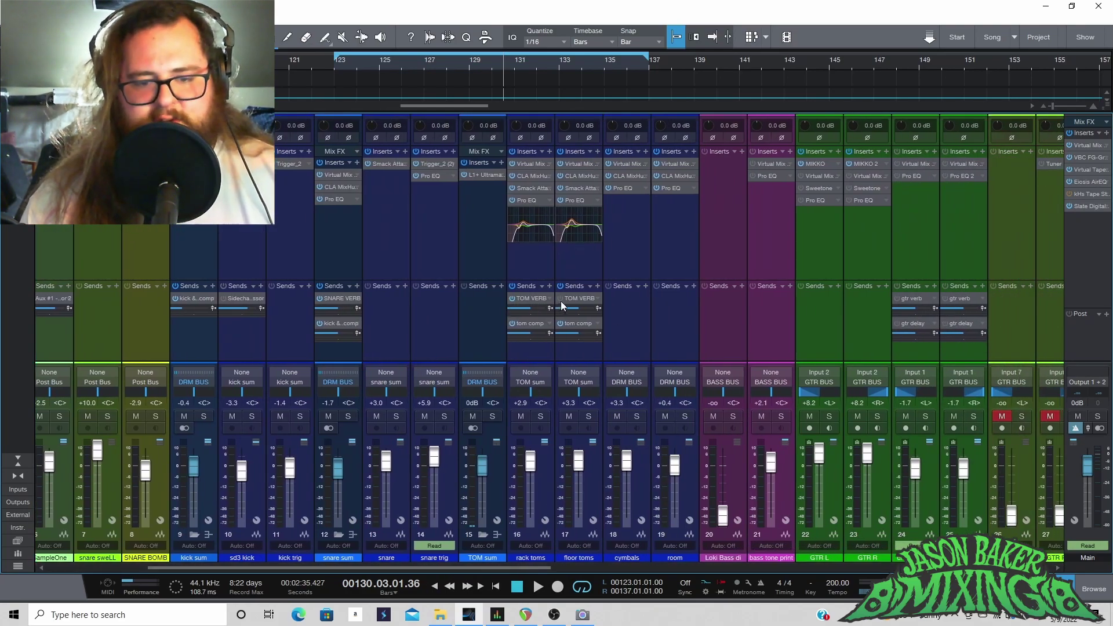
double_click(578, 297)
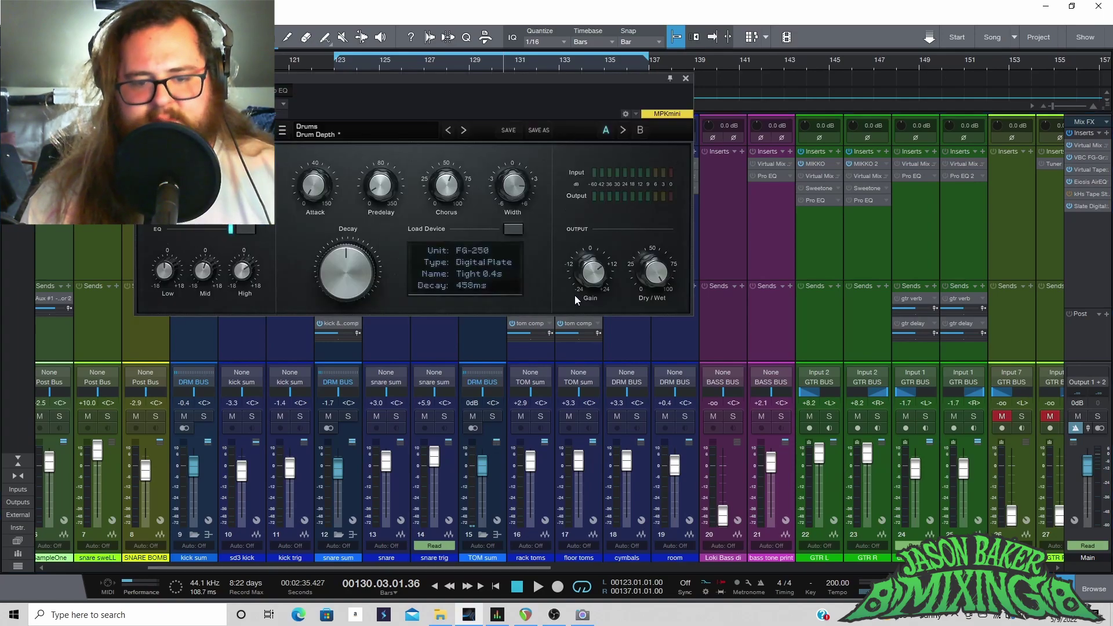
Step: Reposition the TOM VERB insert window and audition its VerbSuite Classics reverb during playback
left_click_drag(478, 82, 642, 204)
key("space")
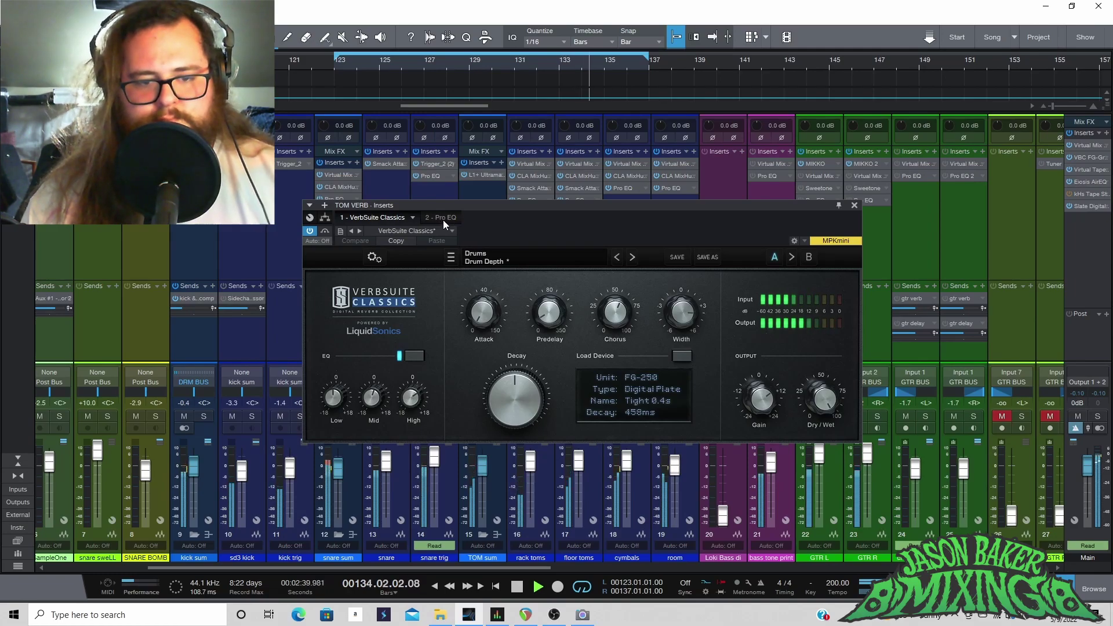
key("space")
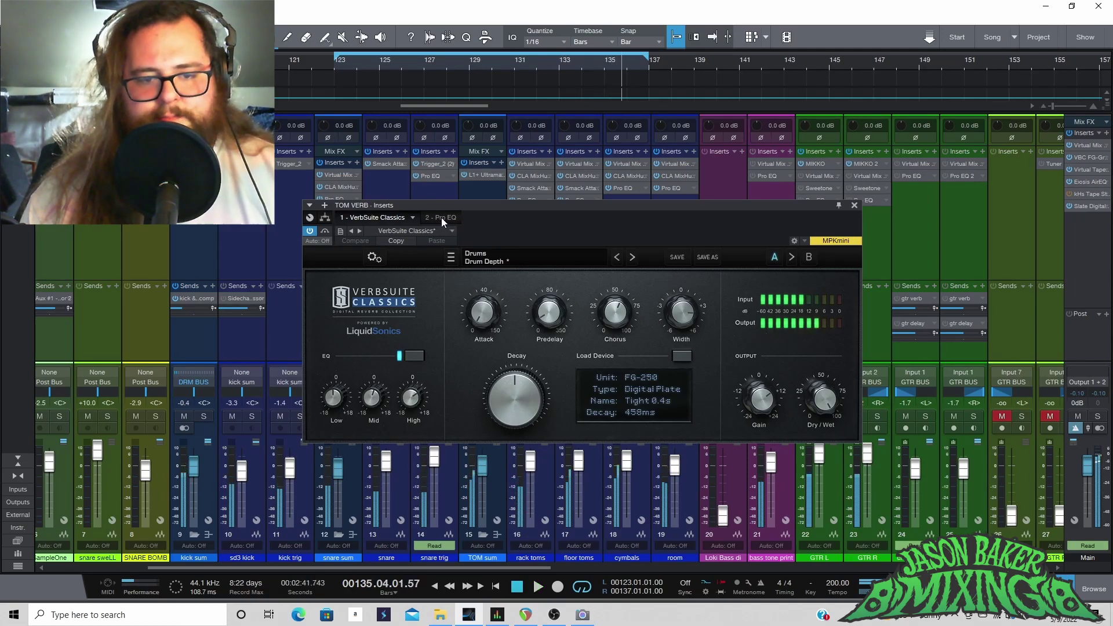
Step: Open the Pro EQ on the TOM VERB channel and compare the sound with it bypassed and enabled
left_click(440, 217)
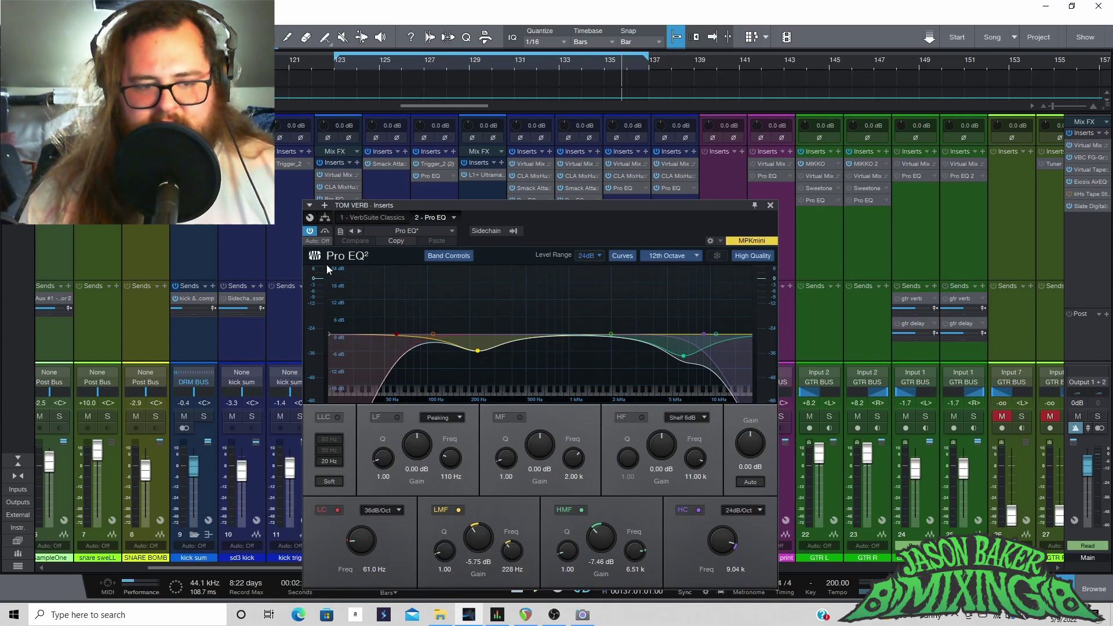
left_click(311, 234)
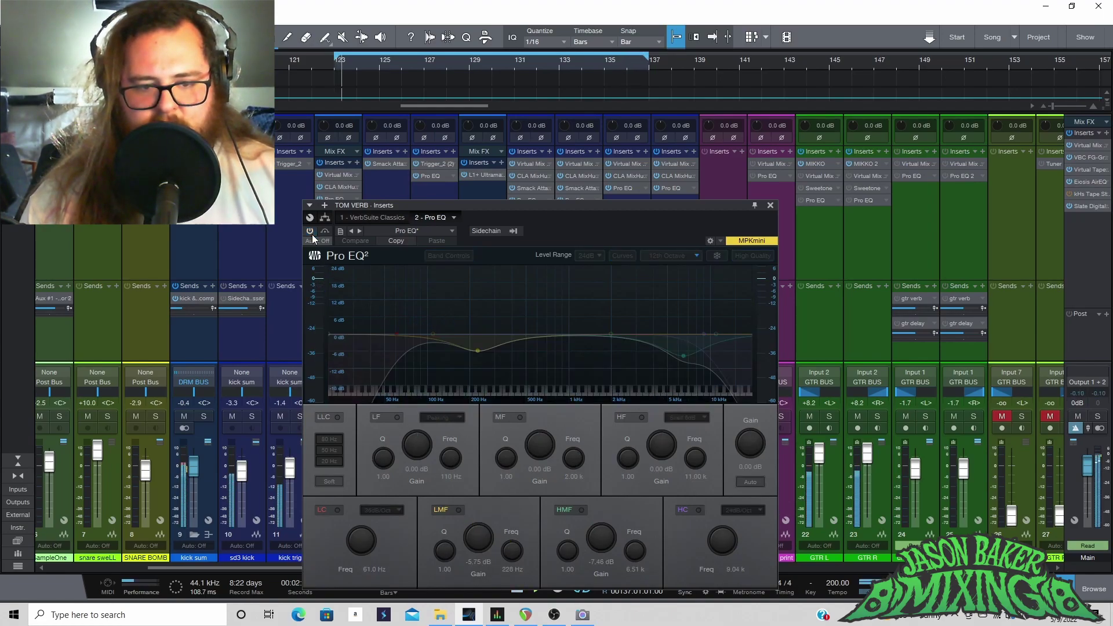
left_click(311, 234)
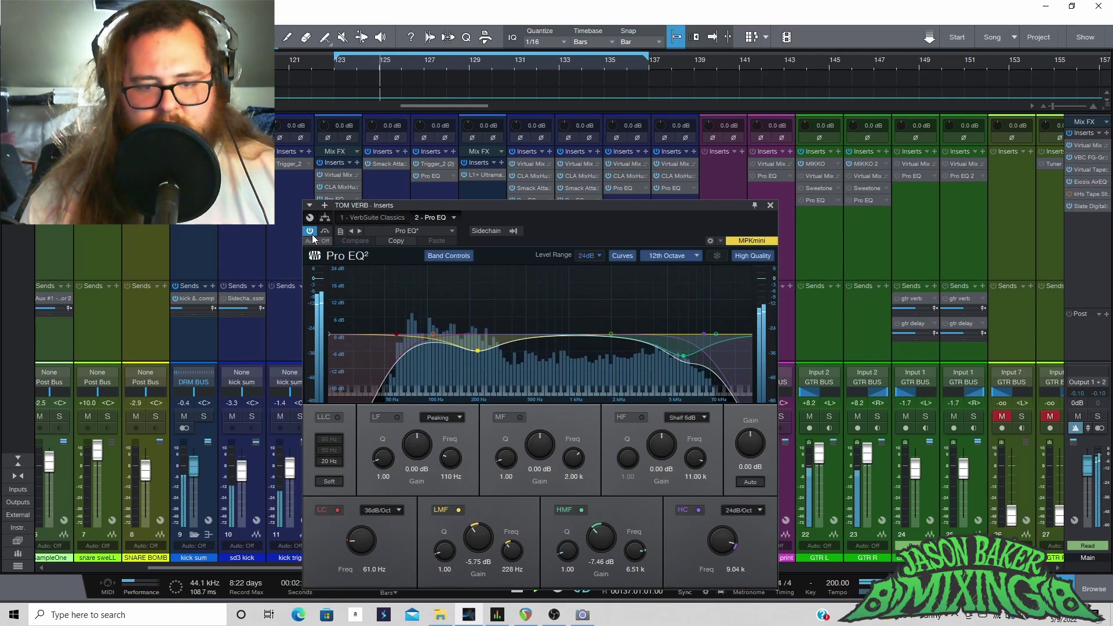
Step: Audition the tom reverb EQ with LMF gain at about 20 dB and HMF gain at about 21 dB, undoing each boost
left_click_drag(485, 534, 476, 476)
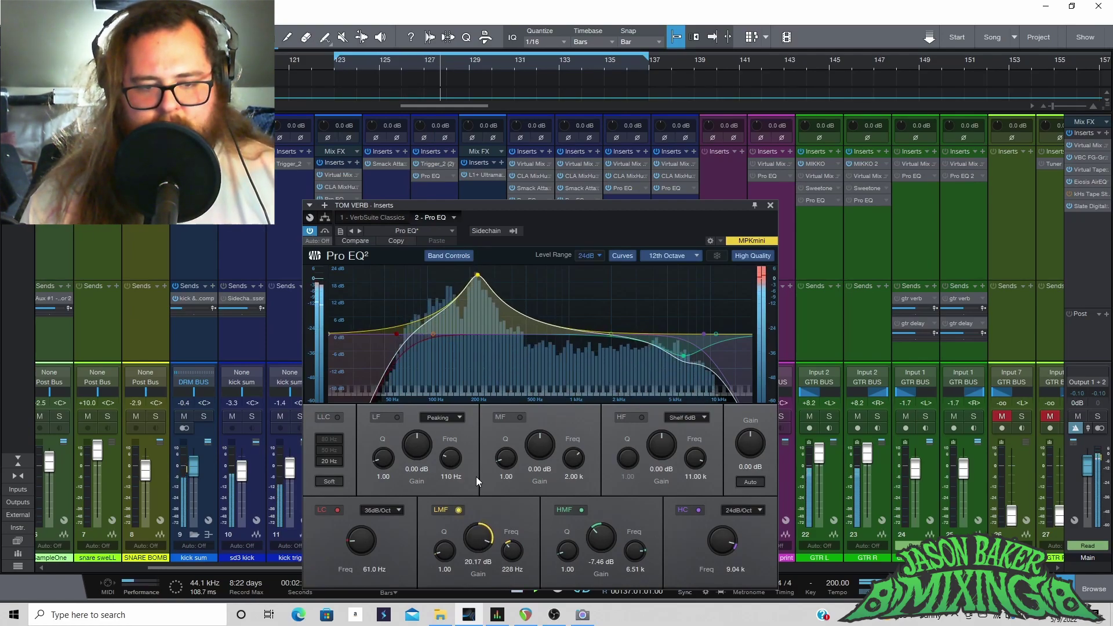
key("ctrl+z")
left_click_drag(603, 534, 608, 472)
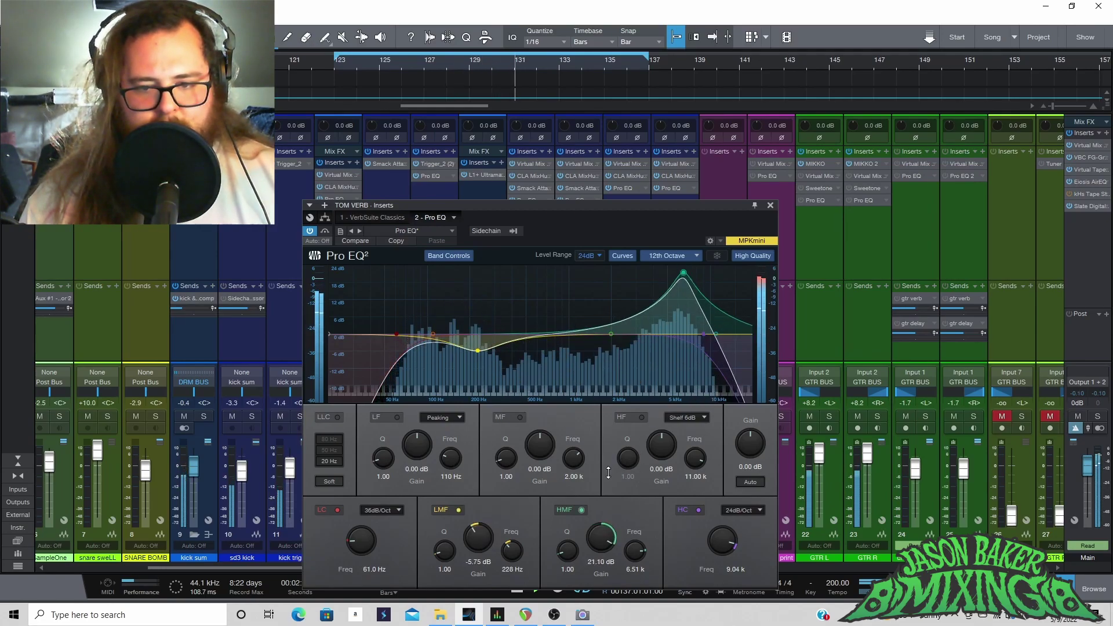
key("ctrl+z")
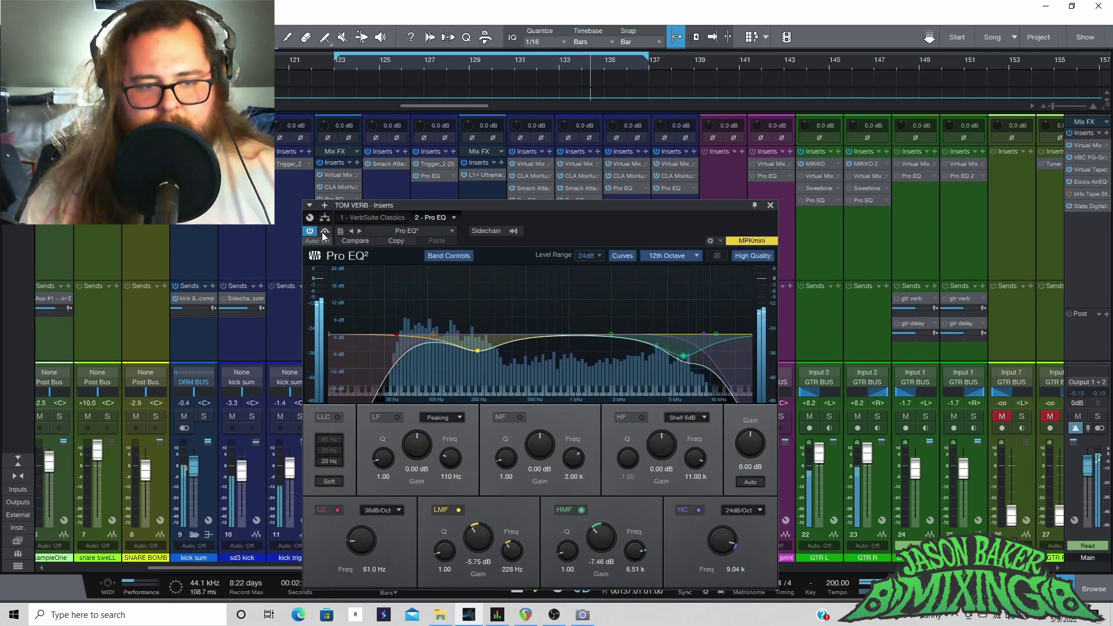
Step: Recheck the tom reverb with its EQ off and on, and close the TOM VERB inserts
left_click(307, 229)
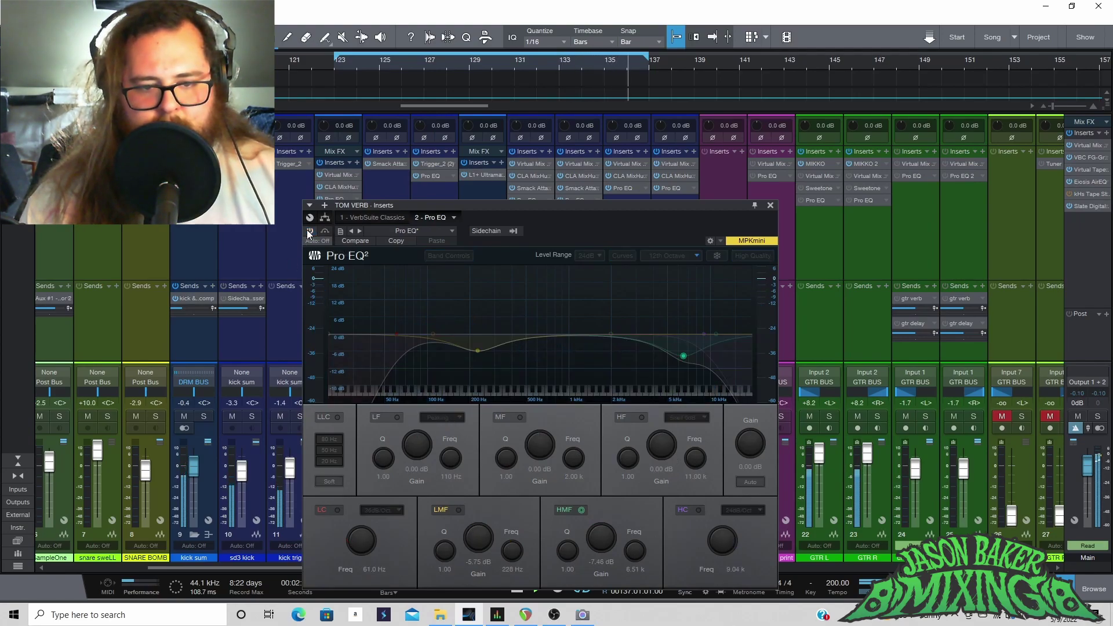
left_click(308, 231)
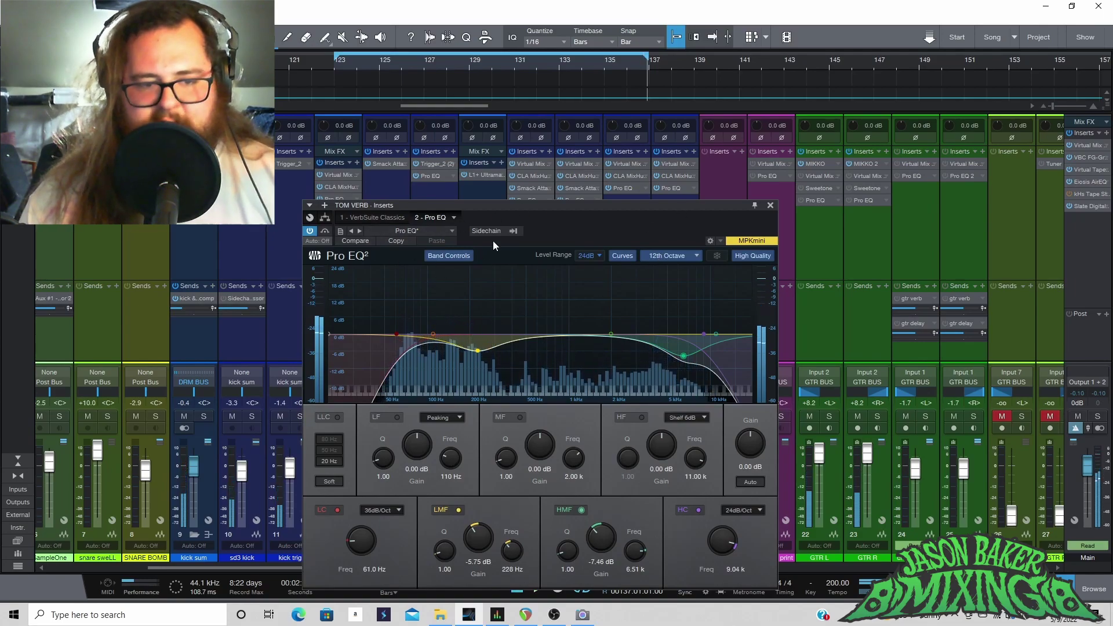
left_click(771, 205)
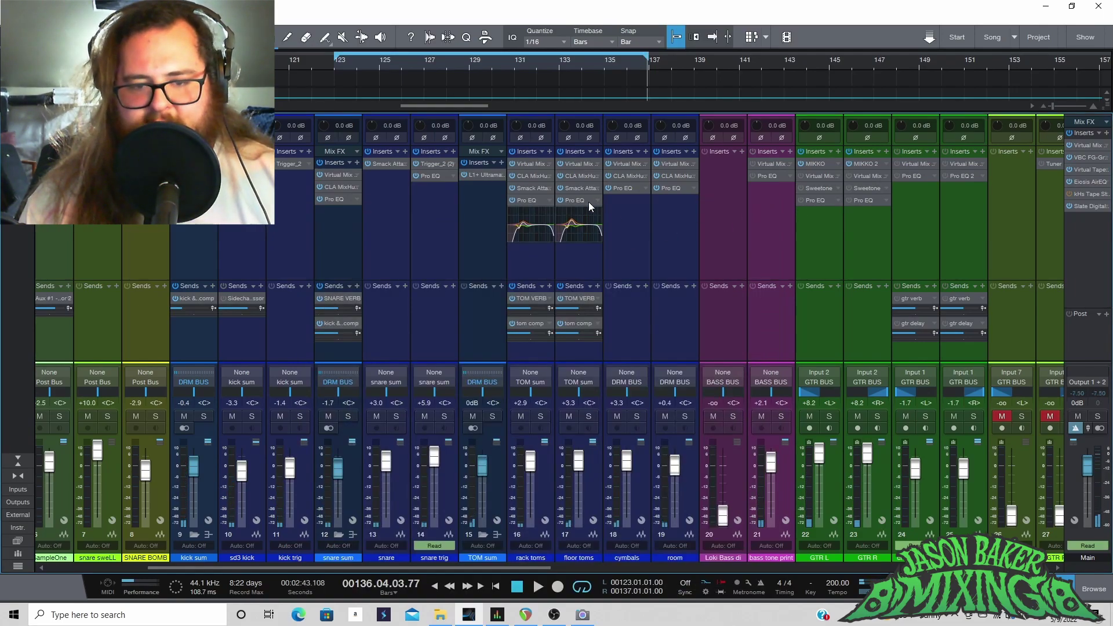
Step: Open the Pro EQ of the SNARE VERB channel and start playback
double_click(334, 298)
left_click(627, 106)
key("space")
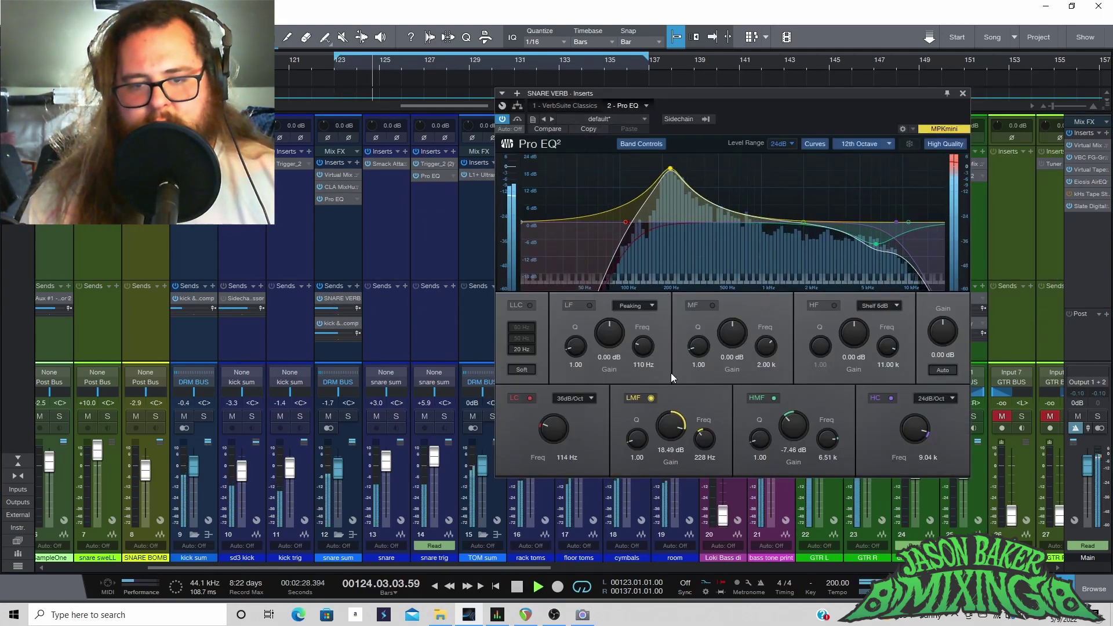
Step: Audition the snare reverb EQ with LMF gain near 18.5 dB and HMF gain near 20.6 dB, undo the boosts and close it
left_click_drag(662, 375, 684, 364)
left_click_drag(801, 425, 800, 355)
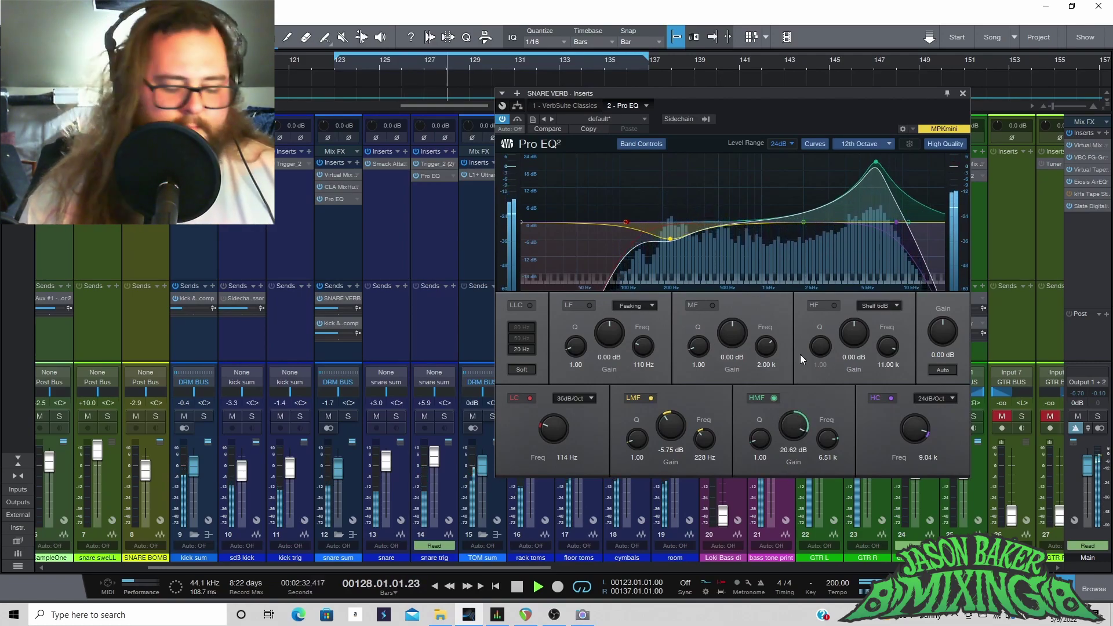
key("ctrl+z")
key("space")
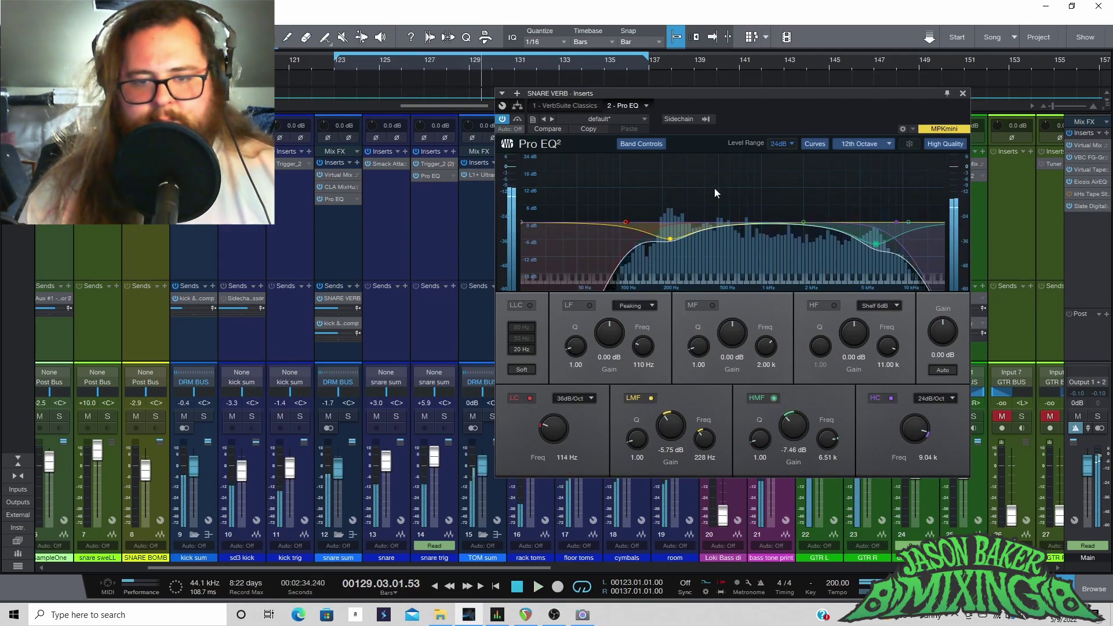
left_click(962, 93)
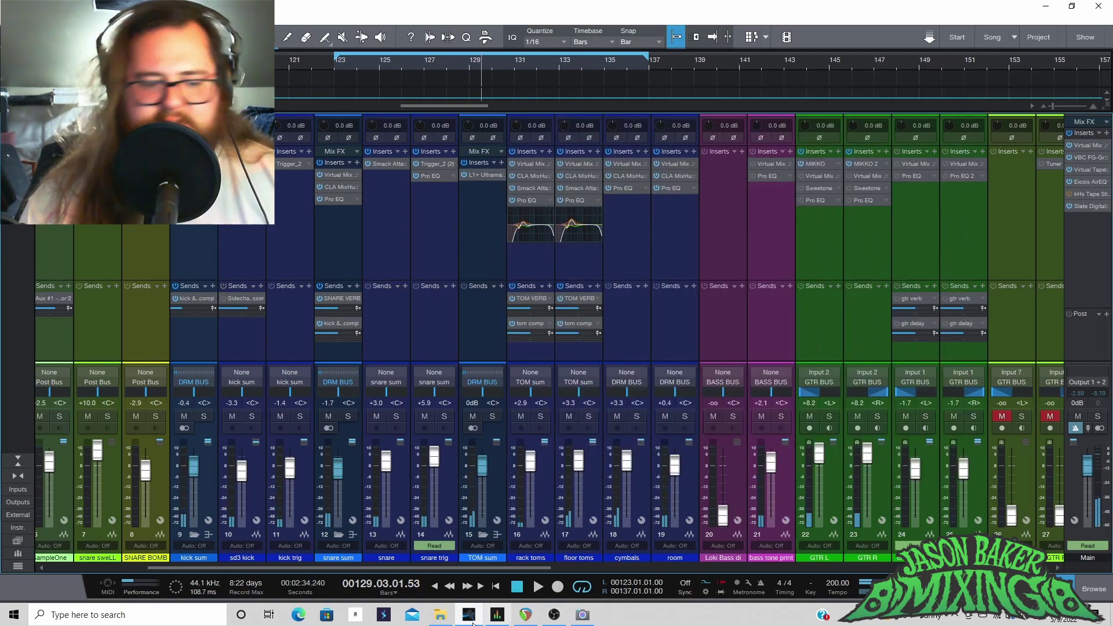
Step: Solo and unsolo bus channel 51 among the mix buses so that it is unmuted
left_click_drag(399, 569, 847, 585)
left_click_drag(663, 568, 703, 568)
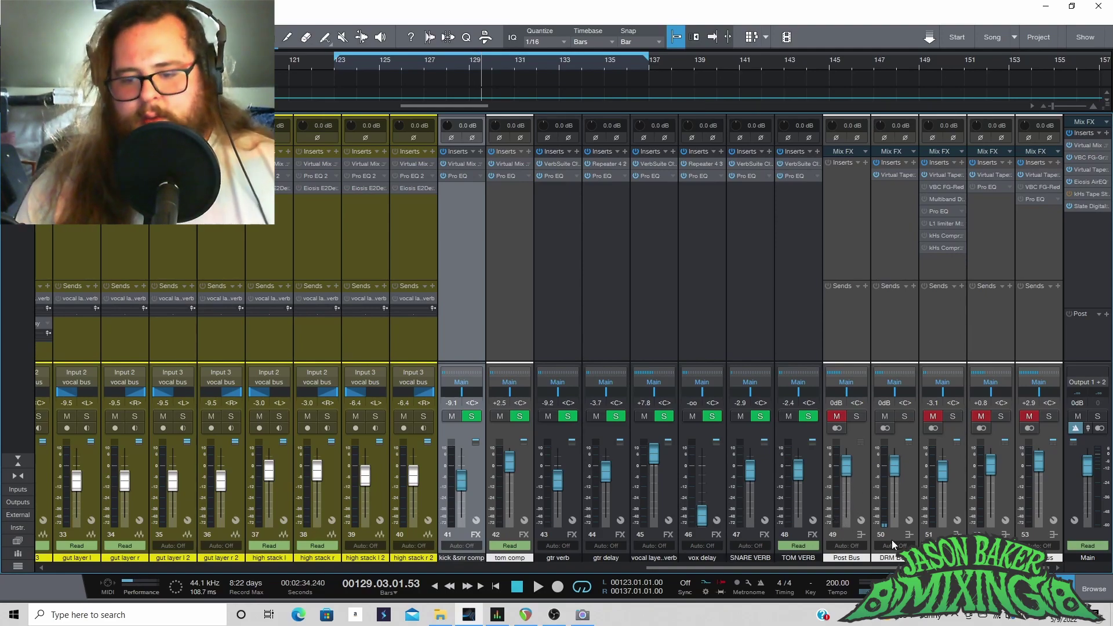
left_click(951, 417)
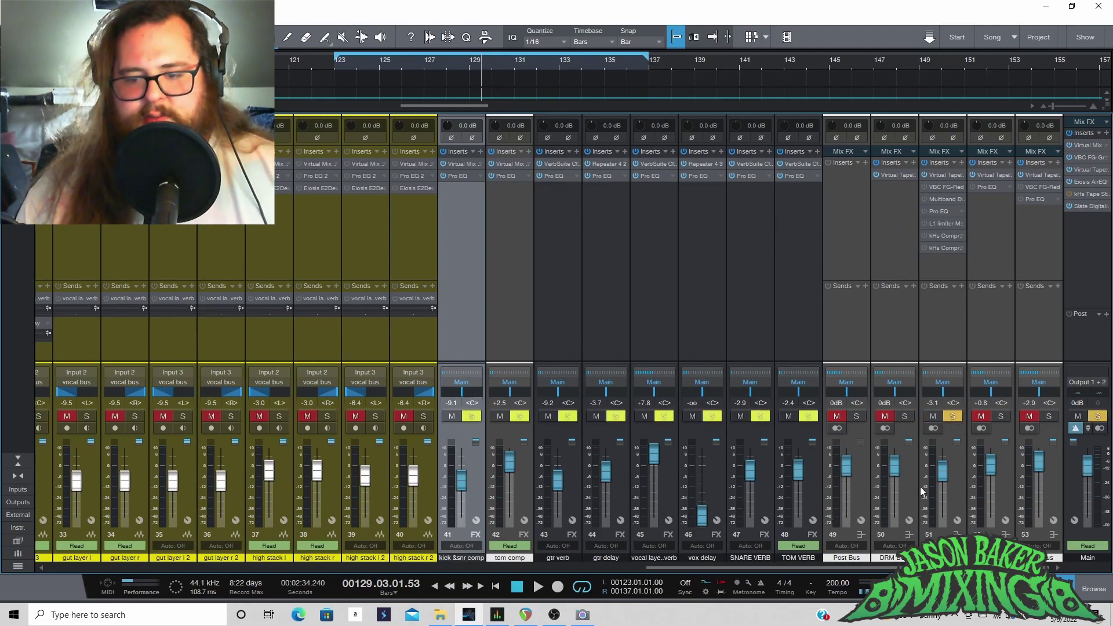
left_click(955, 417)
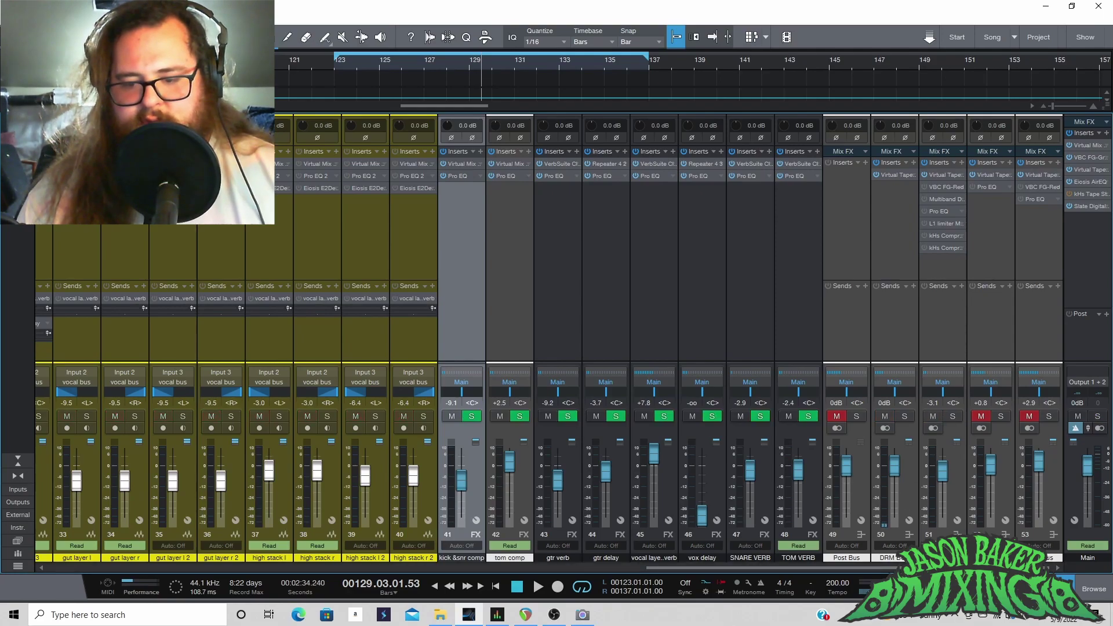
Step: Select the bass tone print channel, loop bars 109 to 125, and audition the channel soloed
scroll(525, 399, "left", 10)
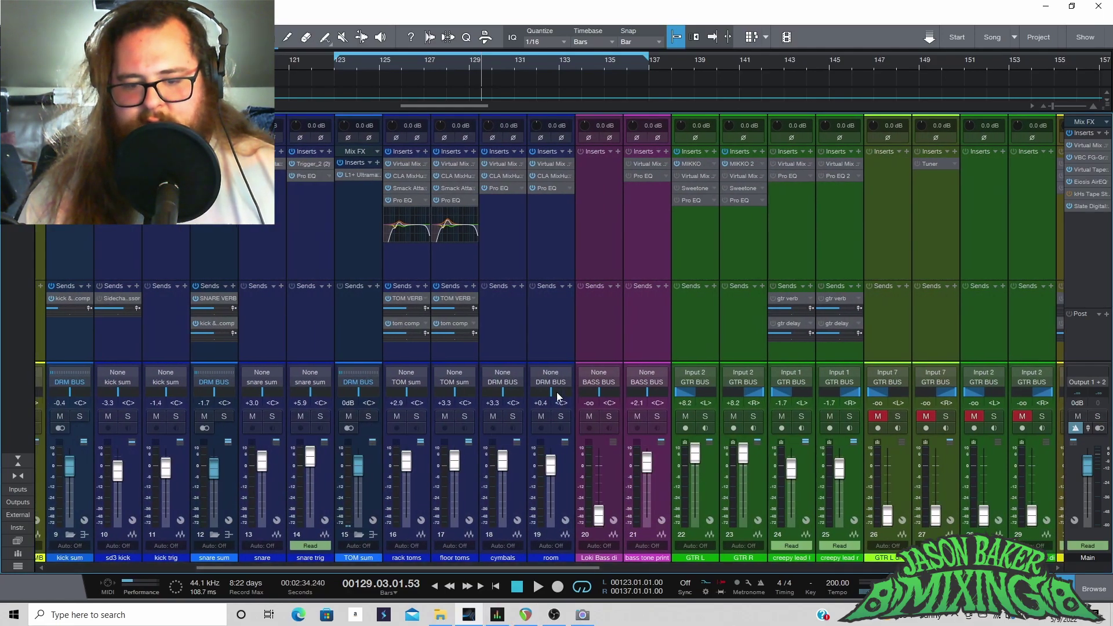
left_click(670, 490)
key("space")
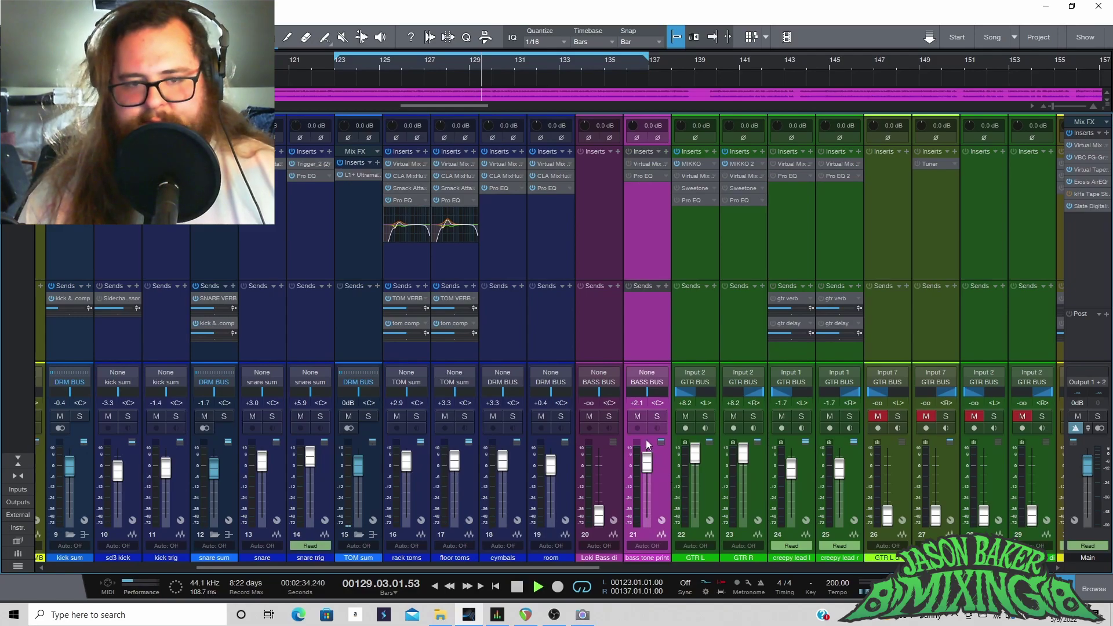
key("space")
key("w")
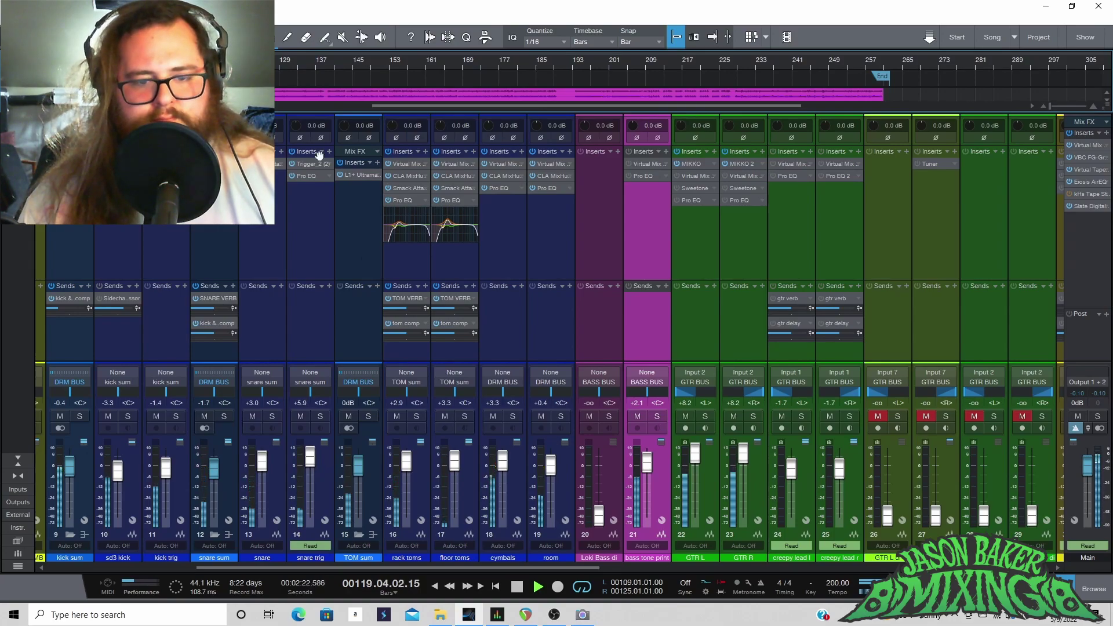
left_click(657, 416)
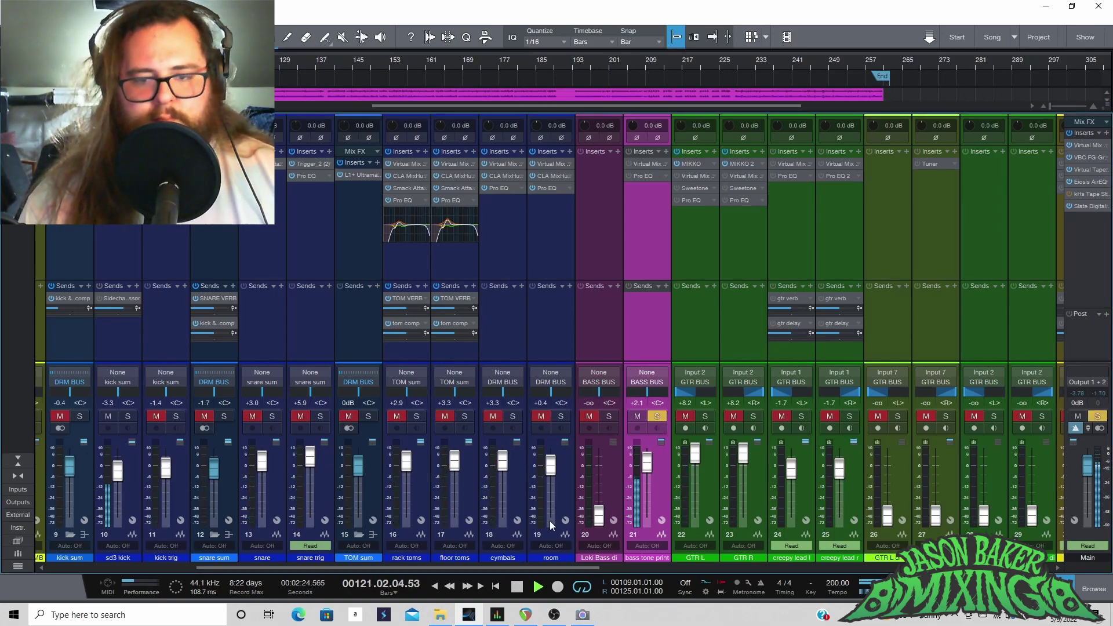
key("space")
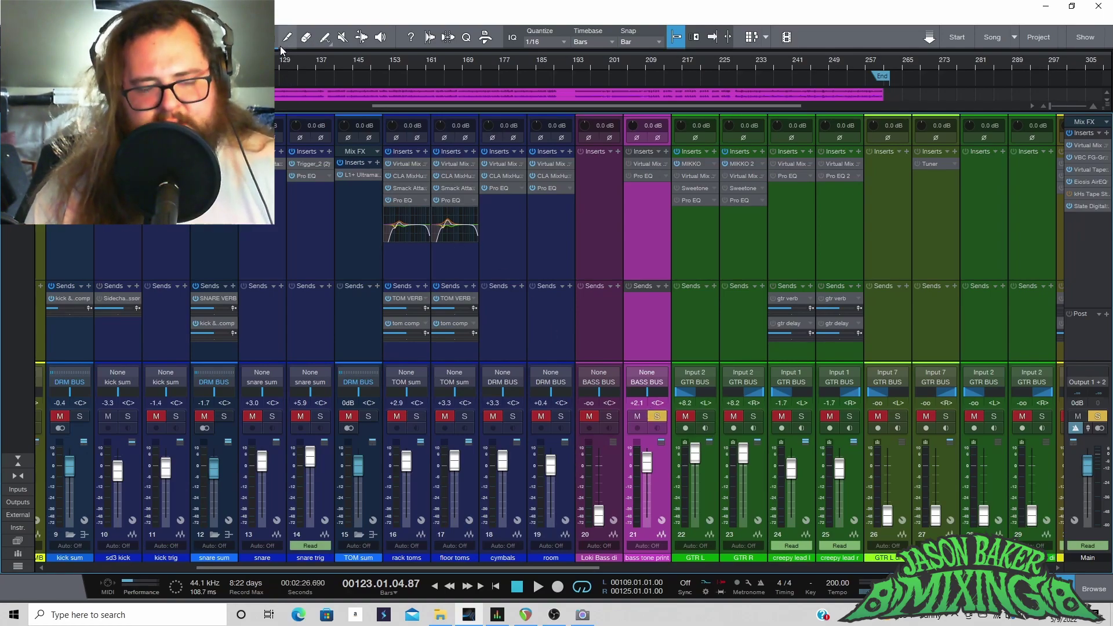
Step: Raise the Loki Bass di fader to +4.8 dB and audition that channel soloed without the bass tone print
left_click(611, 475)
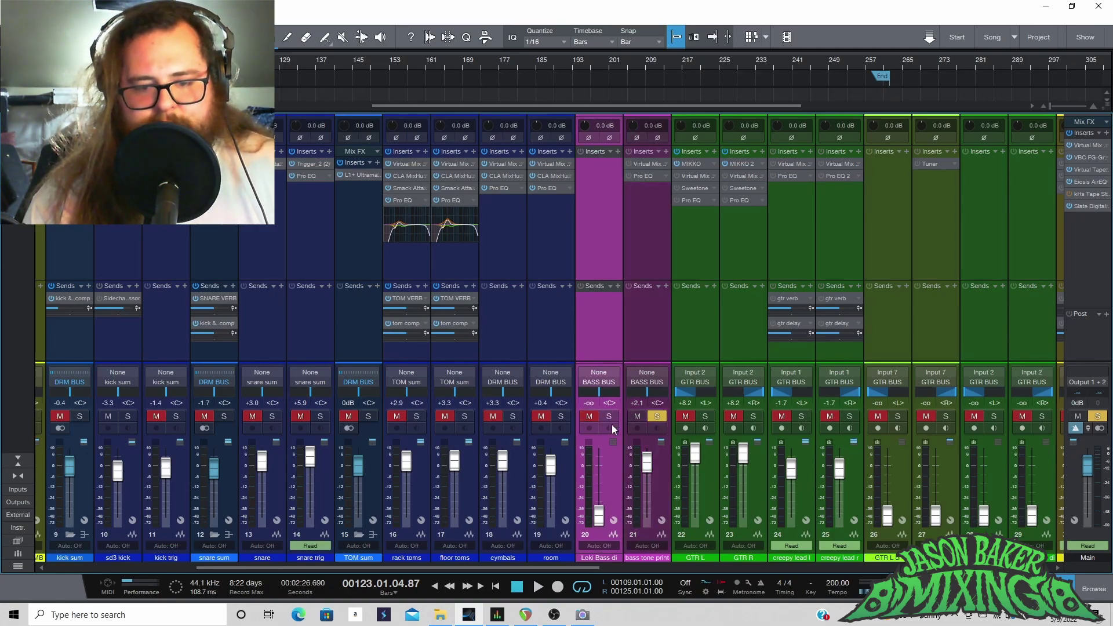
left_click_drag(599, 518, 599, 465)
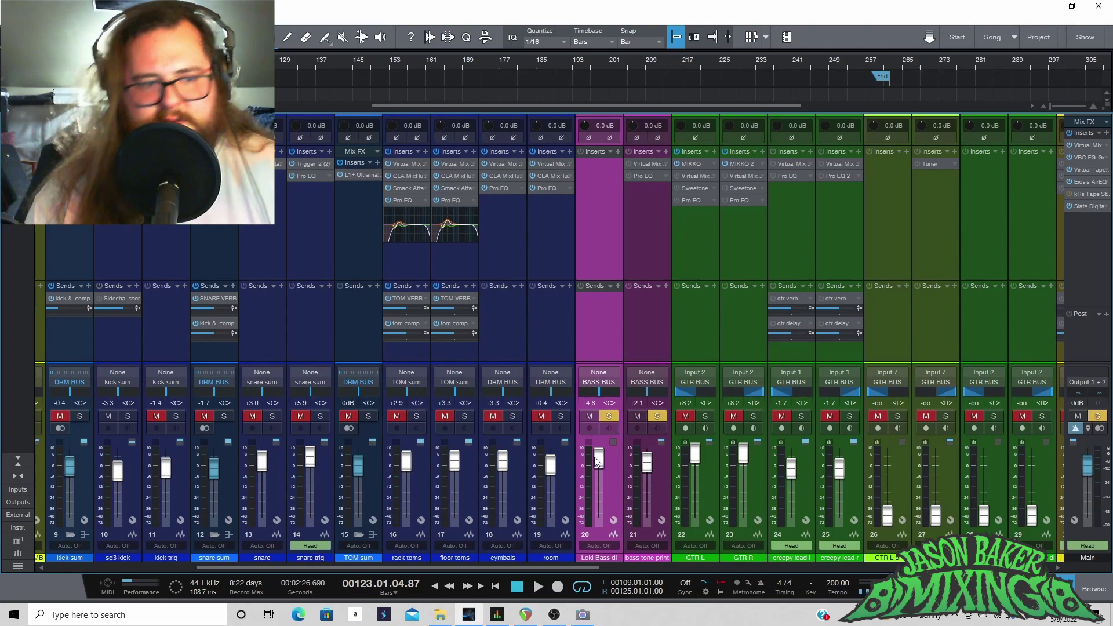
left_click(656, 416)
key("space")
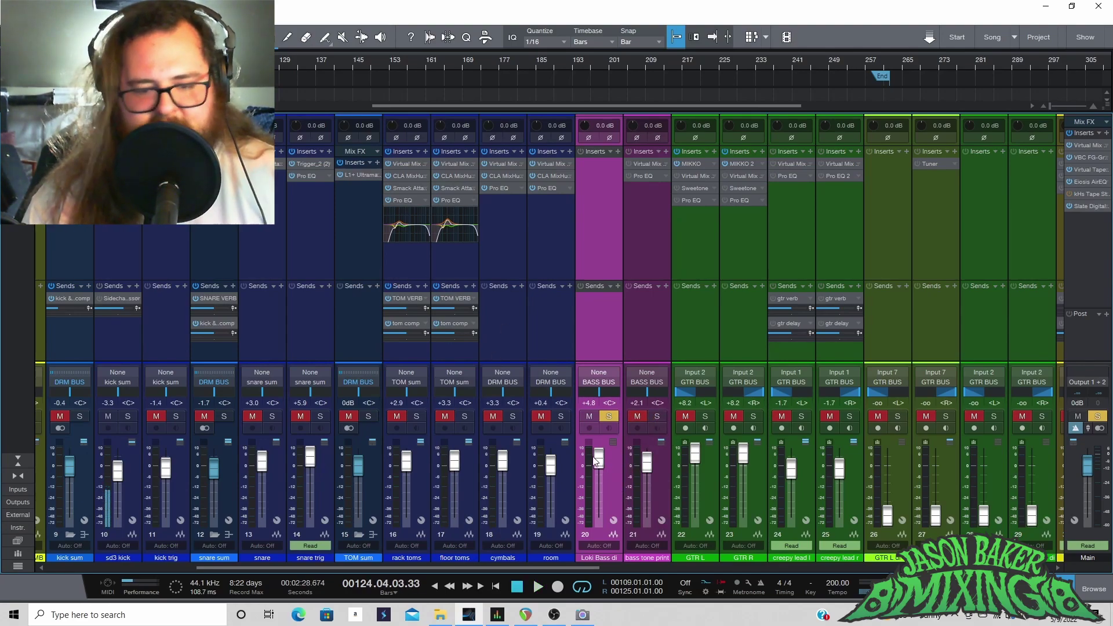
Step: Pull the Loki Bass di fader fully down, unsolo it, and play the bass tone print channel soloed again
left_click_drag(599, 459, 599, 517)
left_click(609, 416)
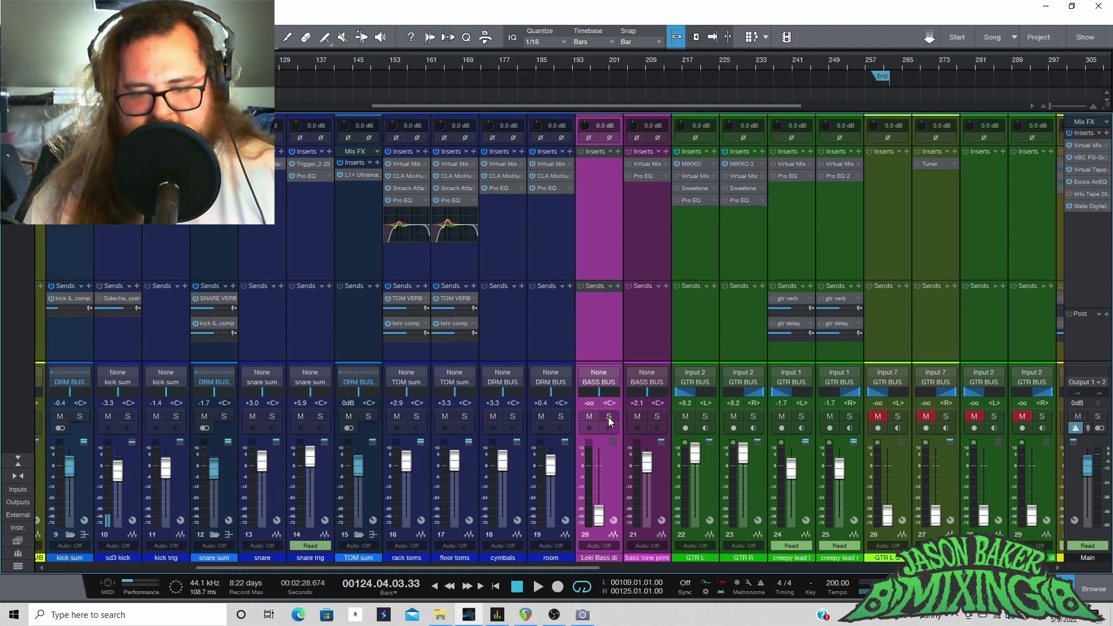
left_click(658, 416)
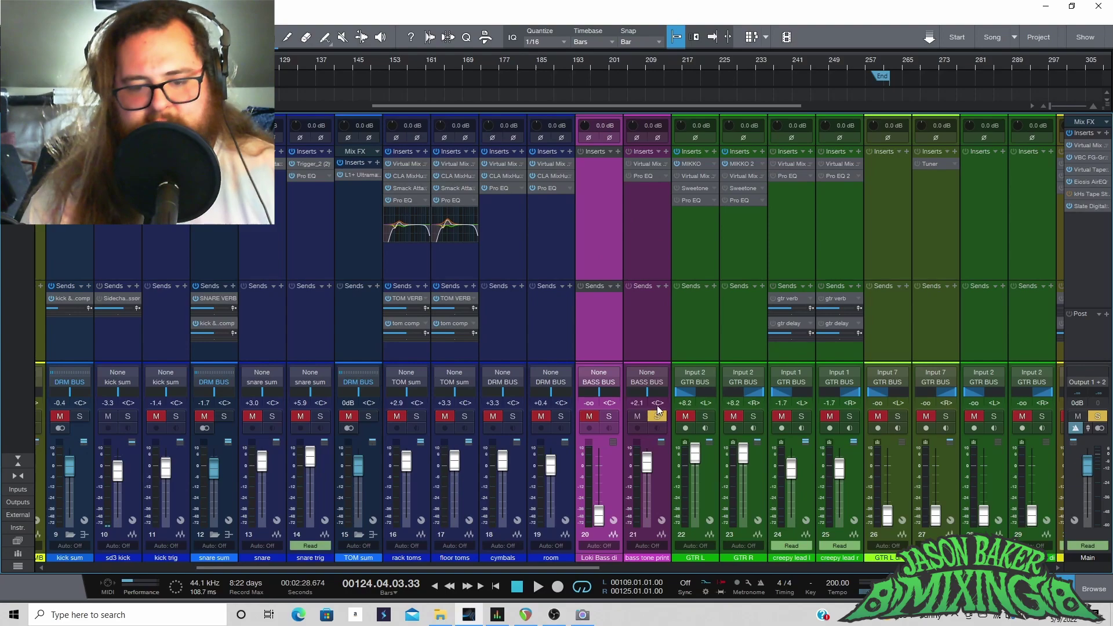
key("space")
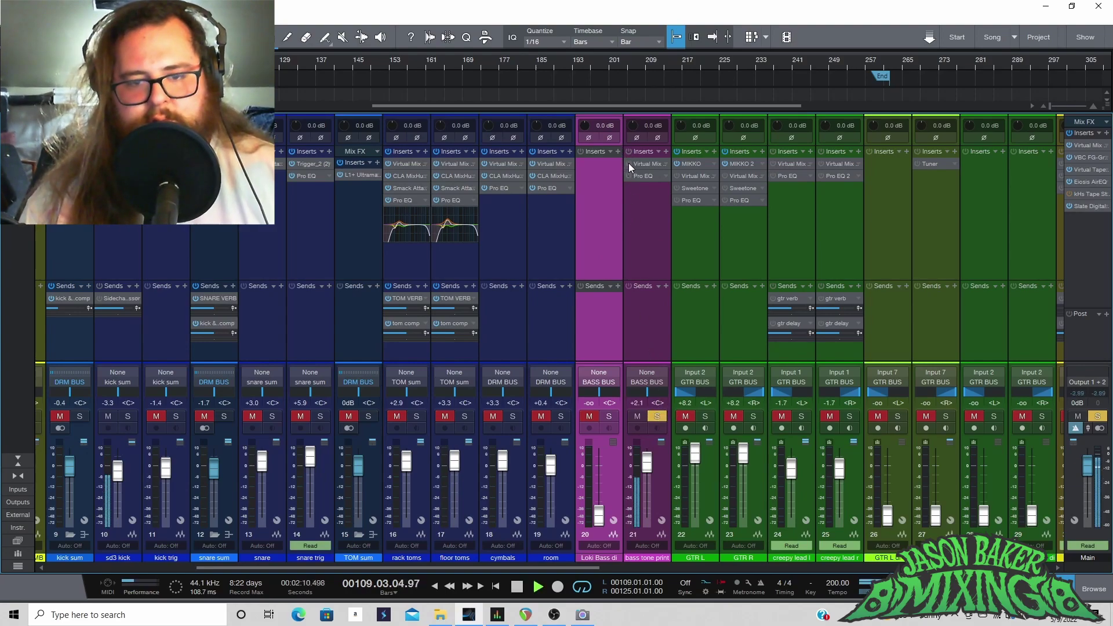
key("space")
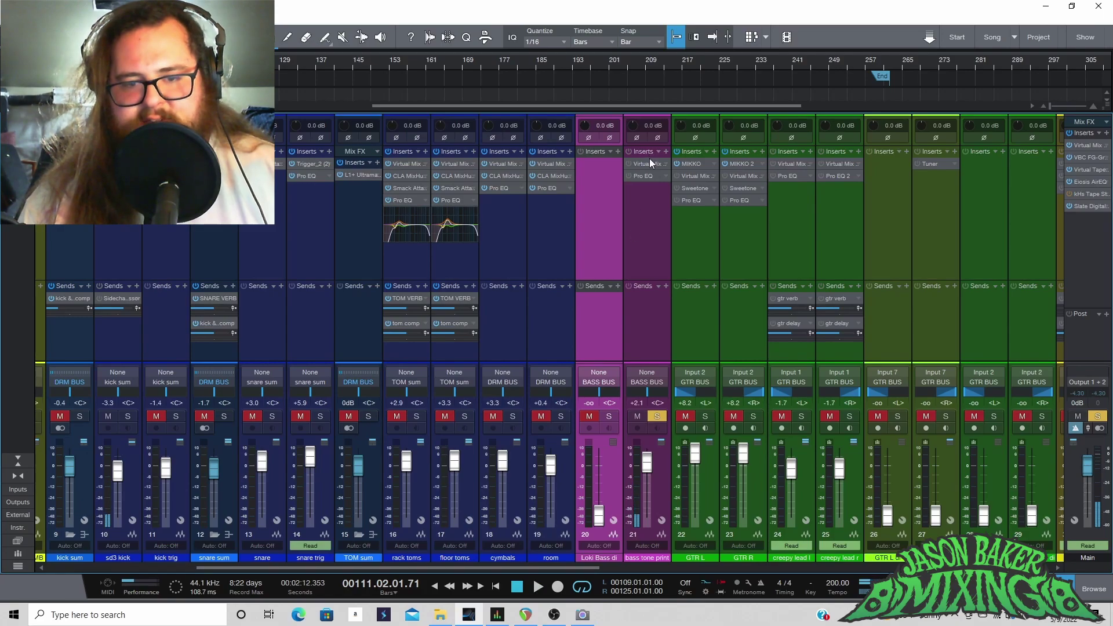
Step: Open the Virtual Mix Rack on the bass tone print channel and listen with its FG-N equalizer bypassed
left_click(649, 160)
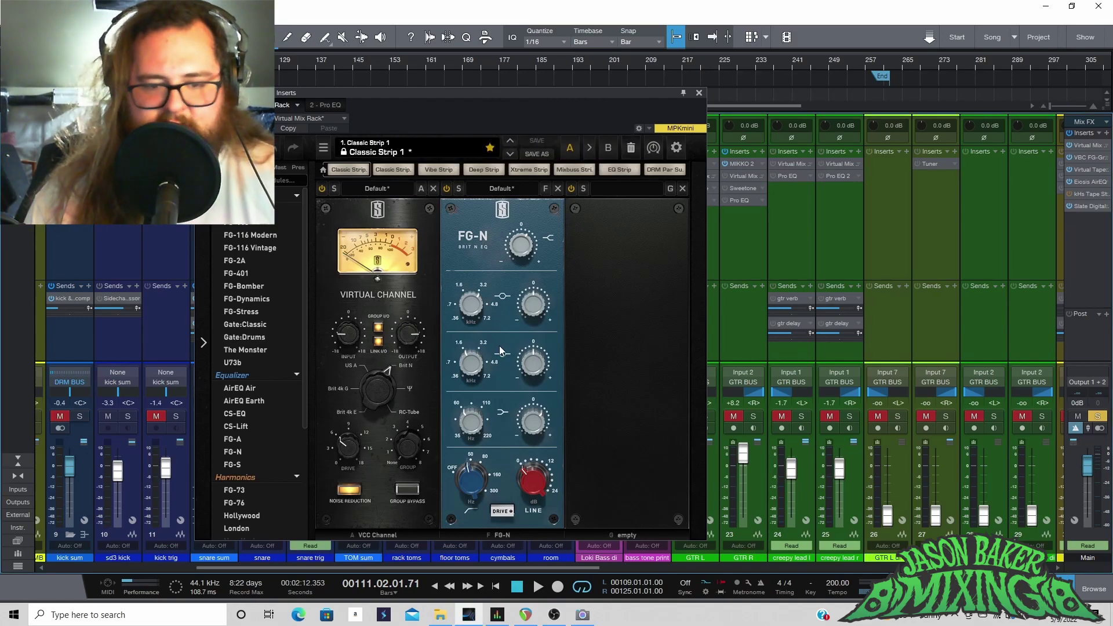
left_click_drag(521, 245, 530, 259)
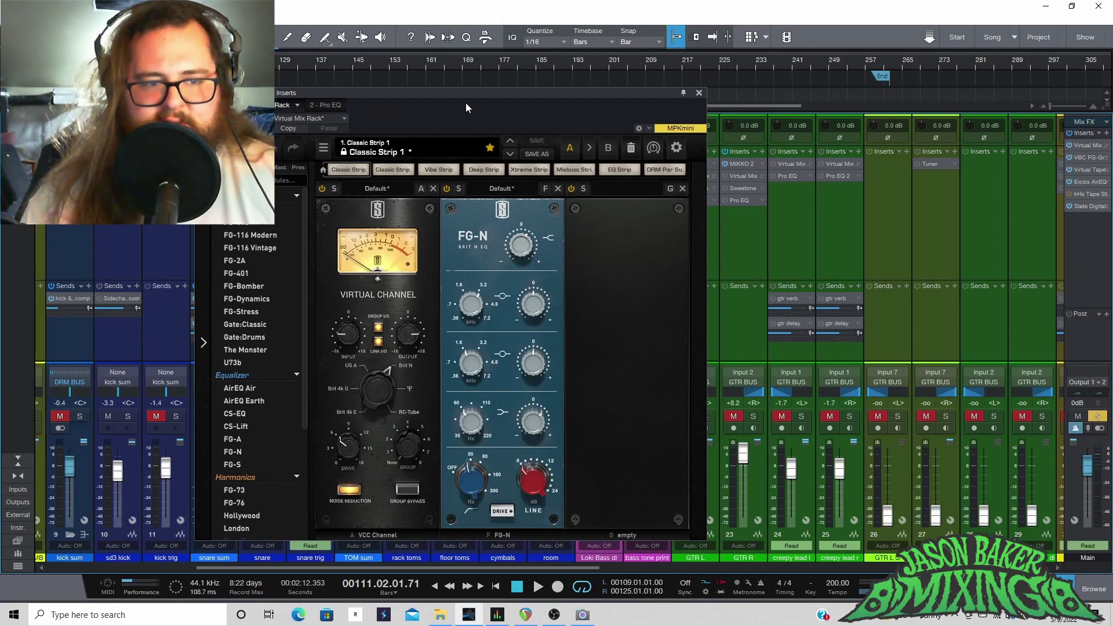
key("space")
left_click(449, 189)
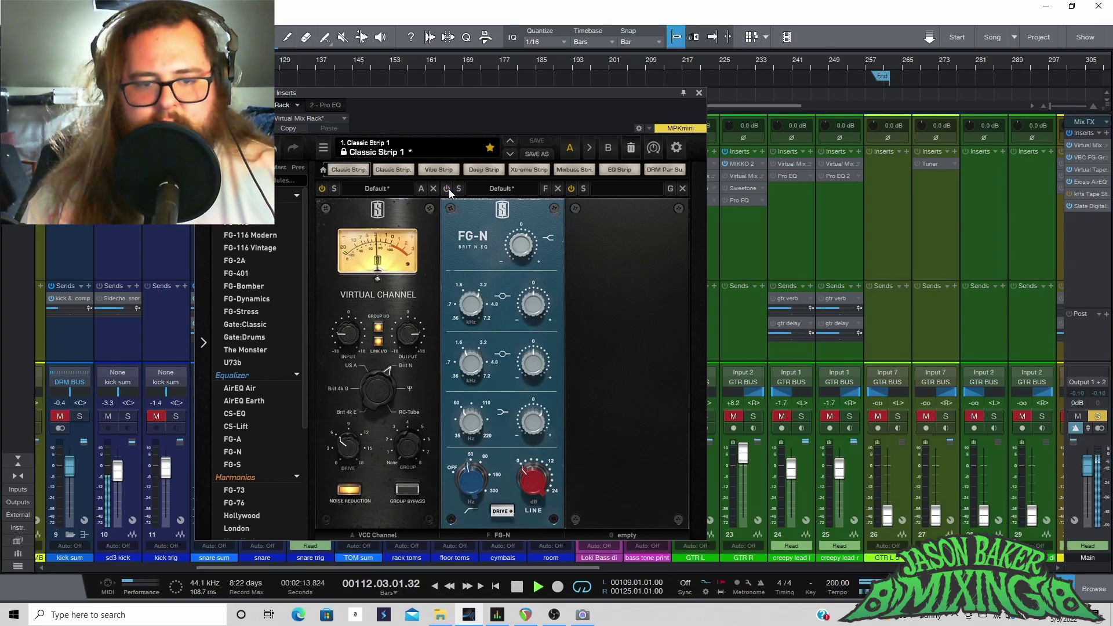
key("space")
Step: Open the bass tone print's Pro EQ, audition a raised LF gain during playback, and undo the boost
left_click(322, 105)
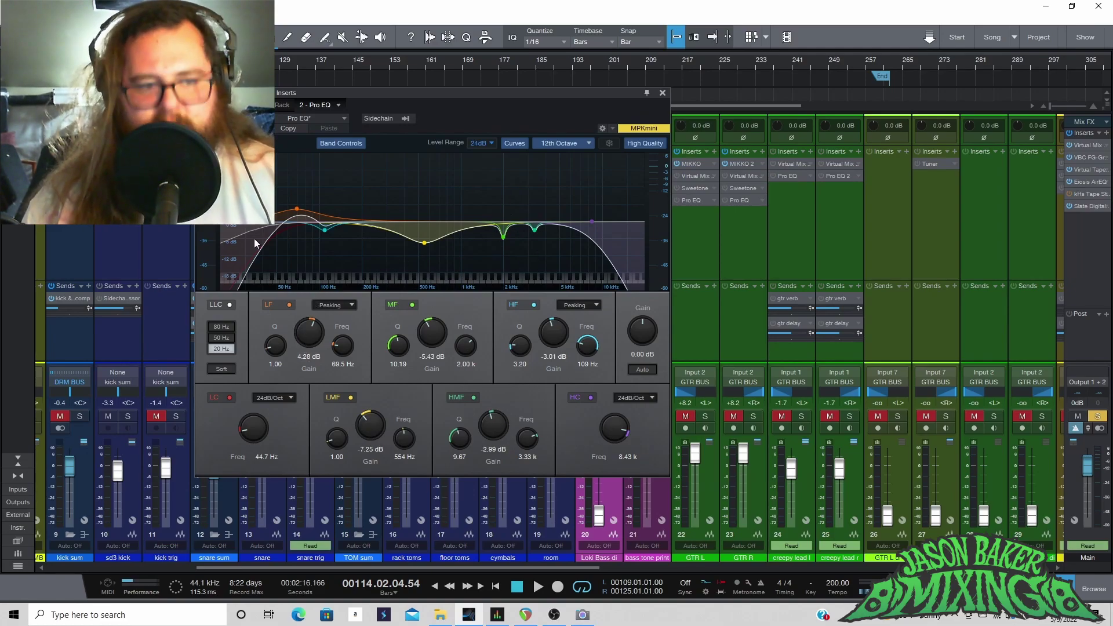
key("space")
left_click_drag(315, 337, 323, 315)
key("ctrl+z")
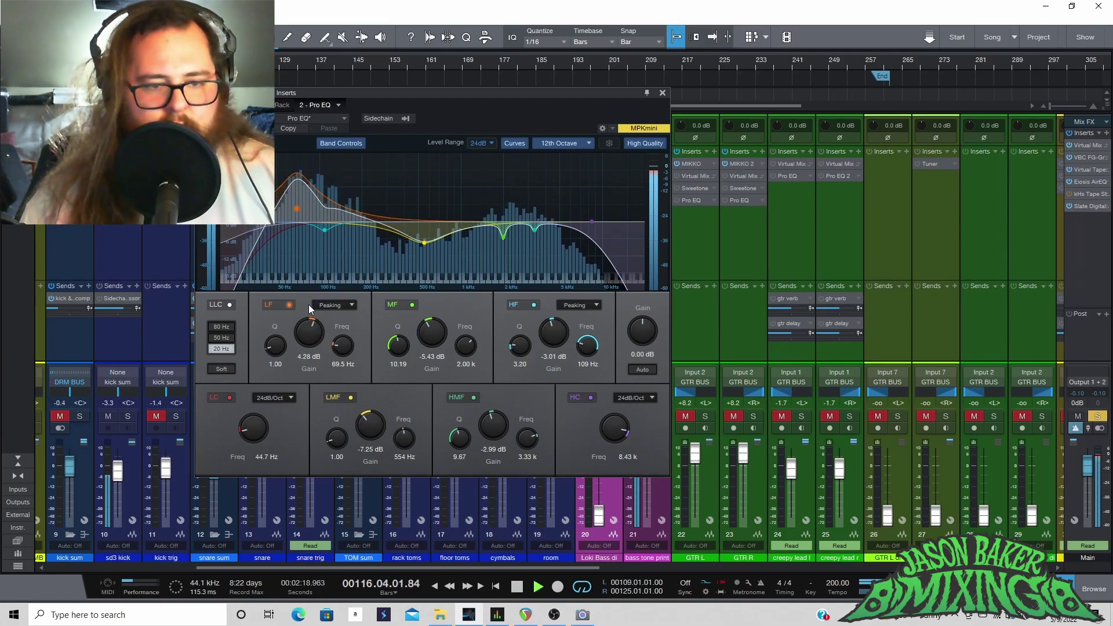
Step: Audition the bass tone print's Pro EQ with its LF band bypassed and re-enabled, and undo an exaggerated HF gain boost
left_click(293, 305)
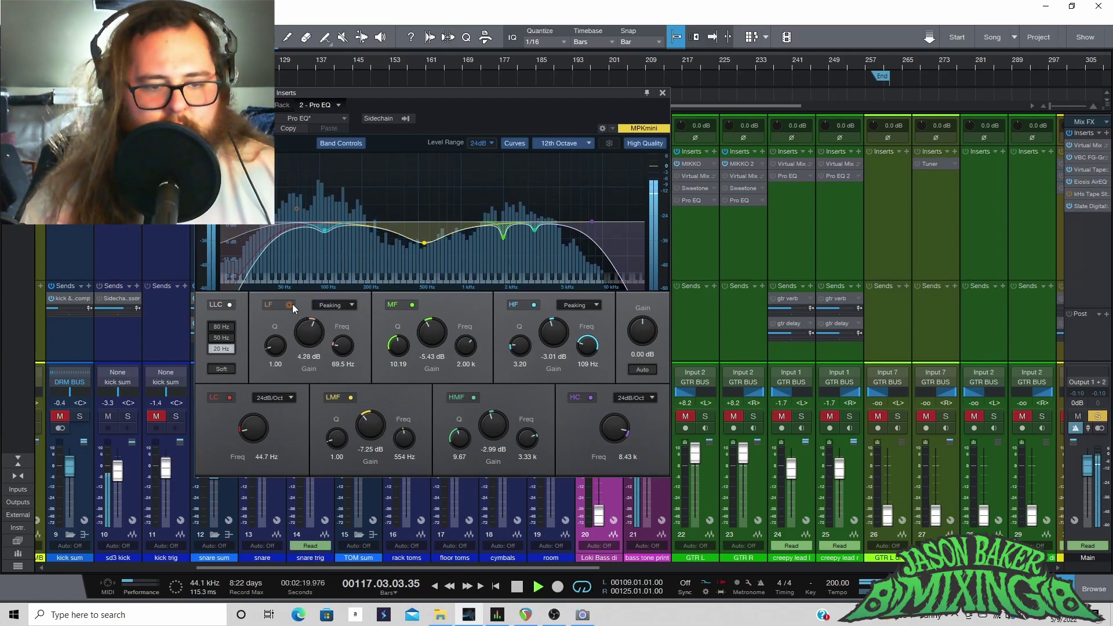
left_click(297, 208)
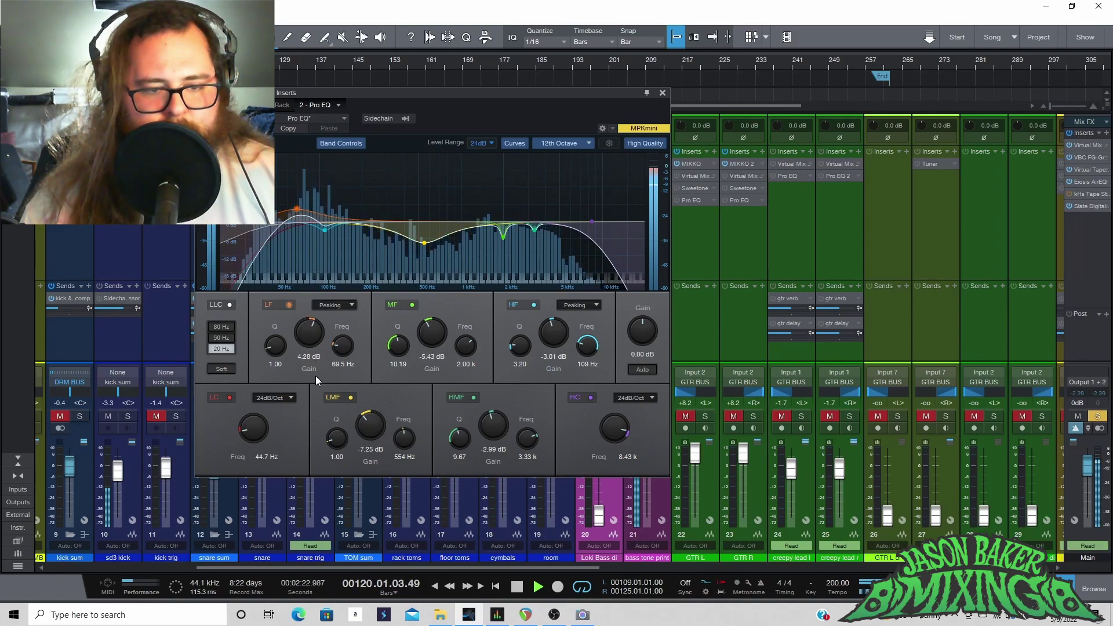
left_click_drag(559, 339, 540, 305)
key("ctrl+z")
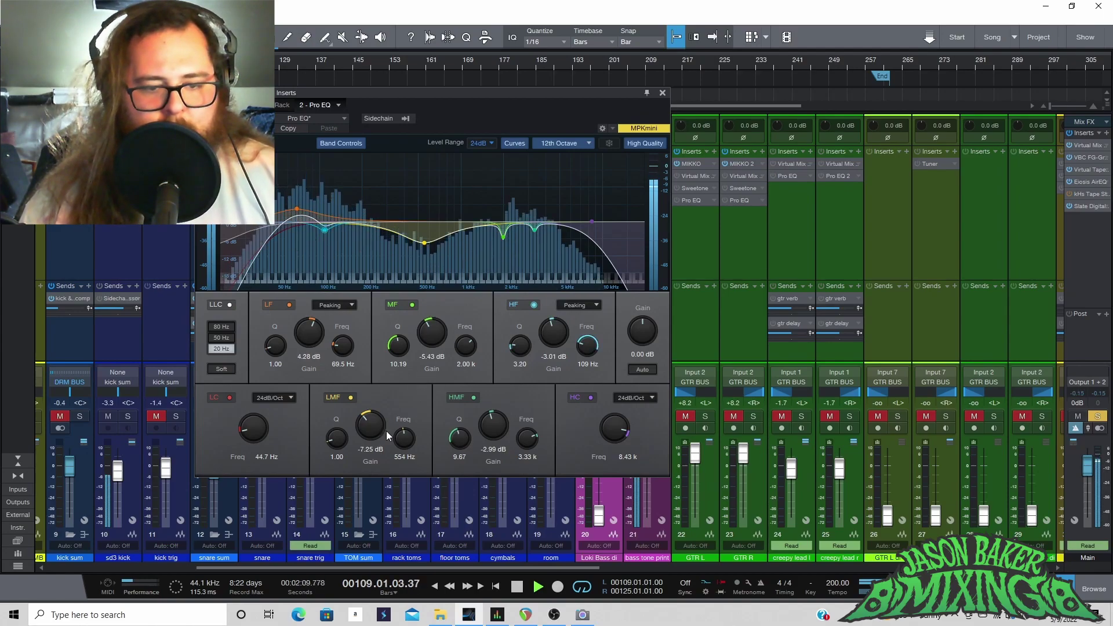
Step: Audition exaggerated LMF gain at 12.89 dB and a raised MF gain, undoing each boost
left_click_drag(425, 245, 423, 193)
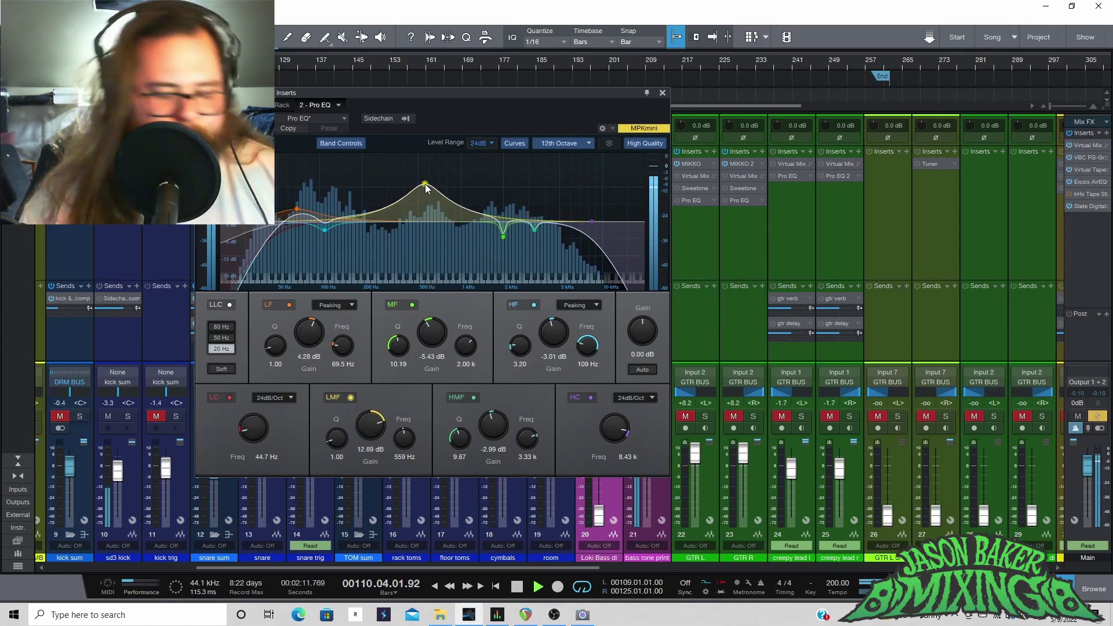
key("ctrl+z")
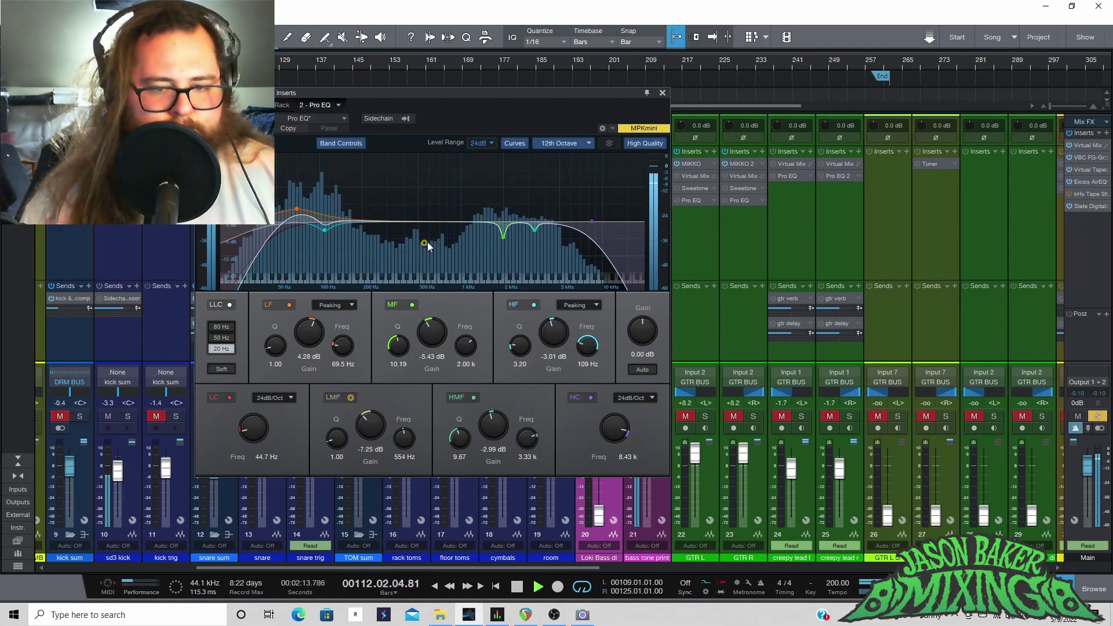
left_click_drag(431, 331, 436, 289)
key("ctrl+z")
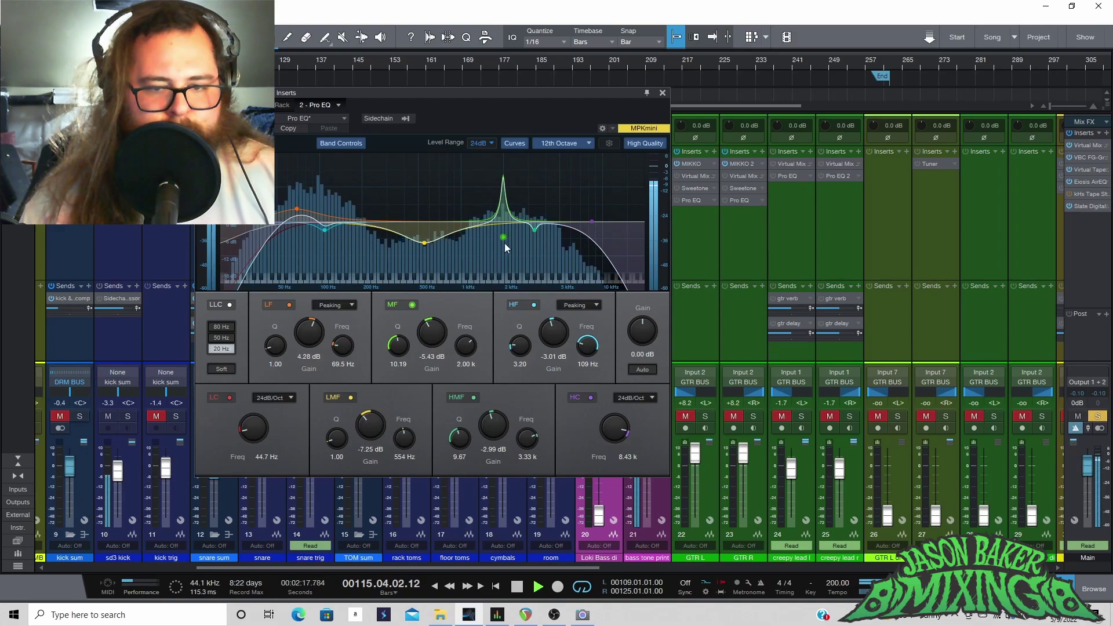
Step: Set the HMF gain to -2.75 dB, and audition HF gain at 13.79 dB and a raised HMF gain, undoing both boosts
left_click_drag(495, 429, 495, 427)
left_click_drag(554, 331, 547, 306)
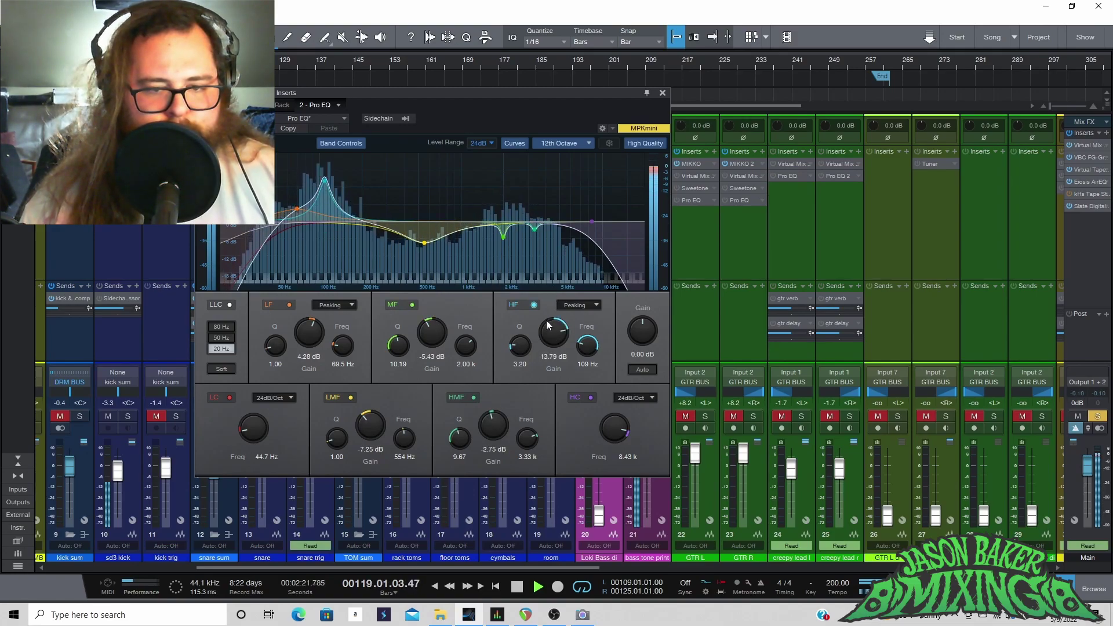
key("ctrl+z")
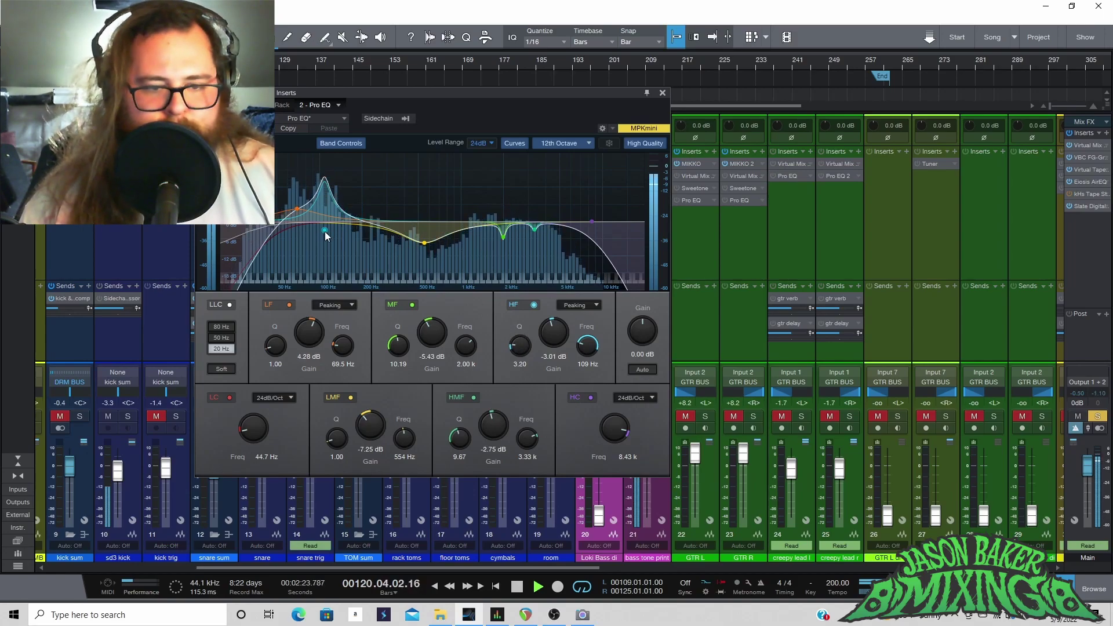
left_click_drag(476, 422, 476, 371)
key("ctrl+z")
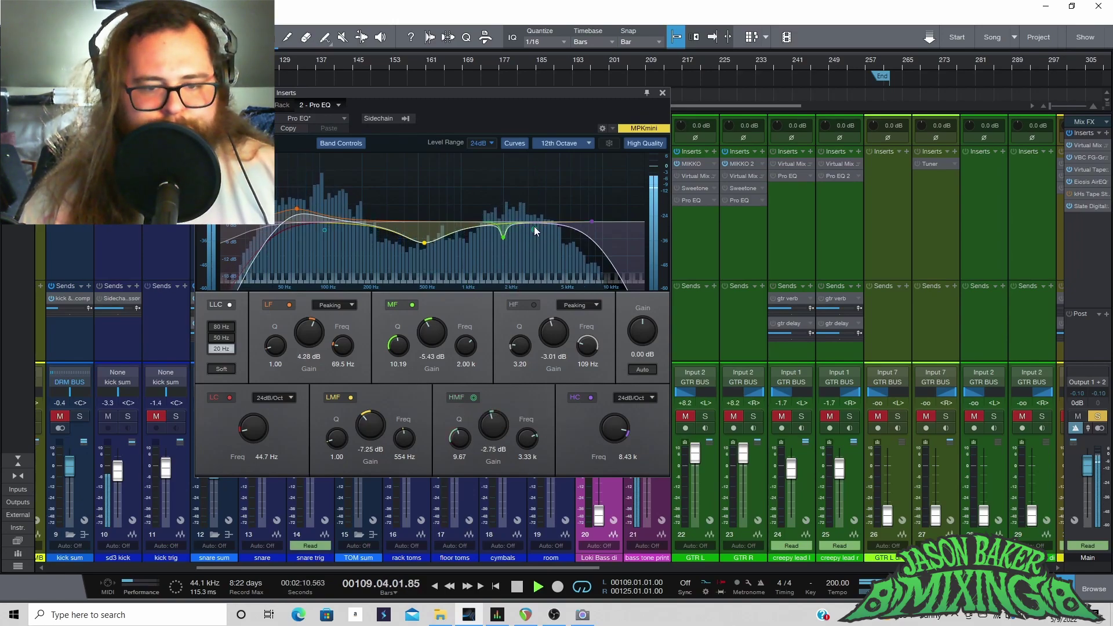
Step: Compare the bass tone with the whole Pro EQ bypassed and re-enabled, and close the equalizer
left_click(268, 105)
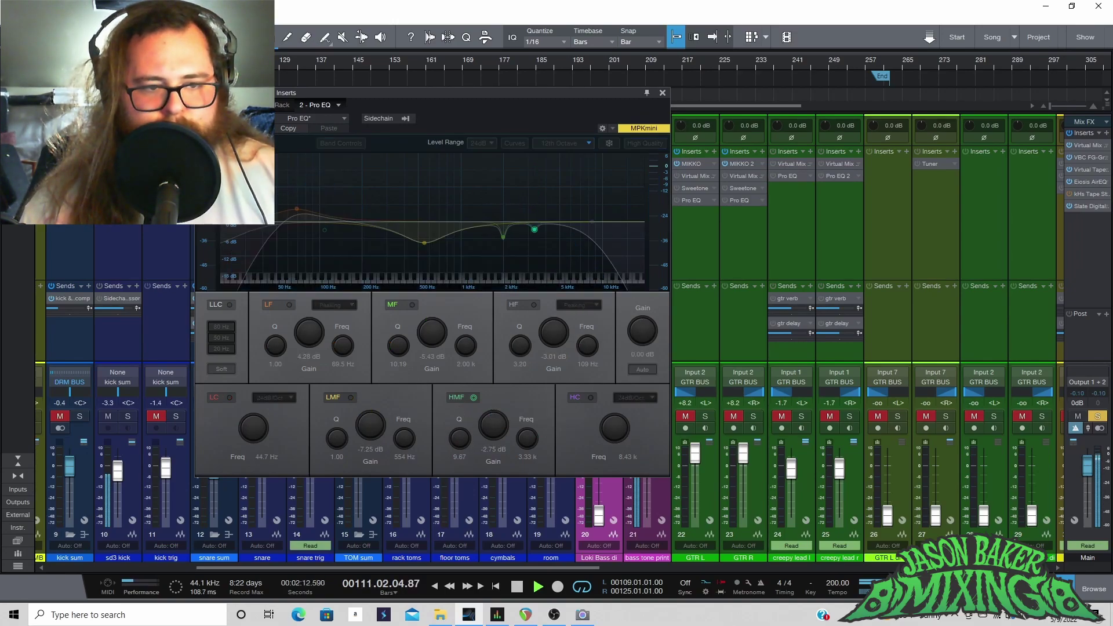
left_click(268, 105)
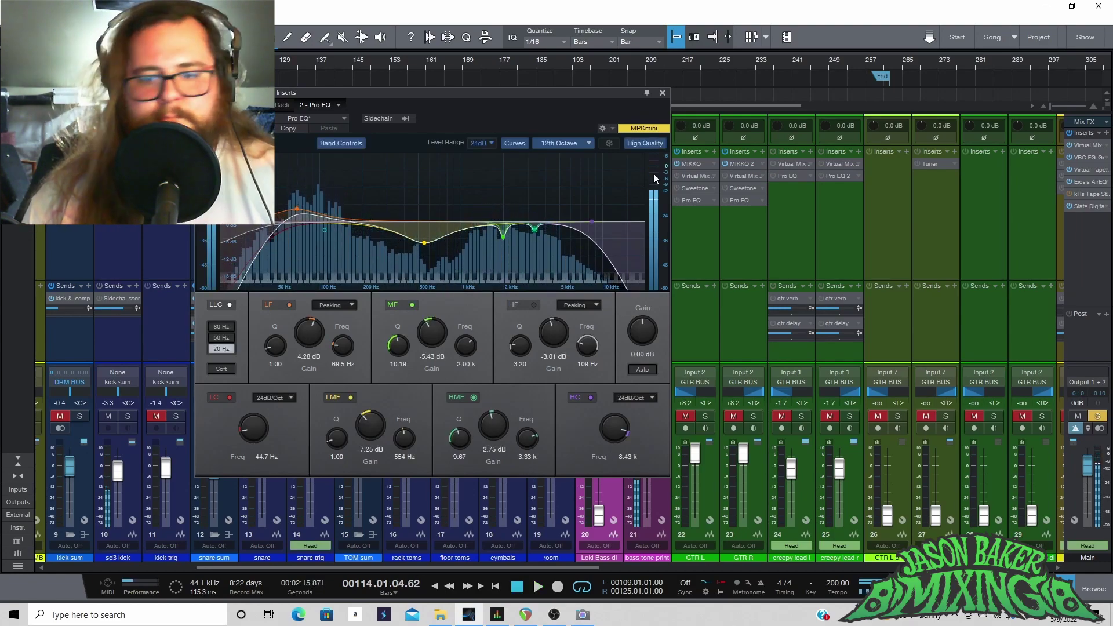
left_click(662, 92)
Step: Unsolo the bass bus and play the song with the drum bus audible
left_click_drag(447, 568, 927, 568)
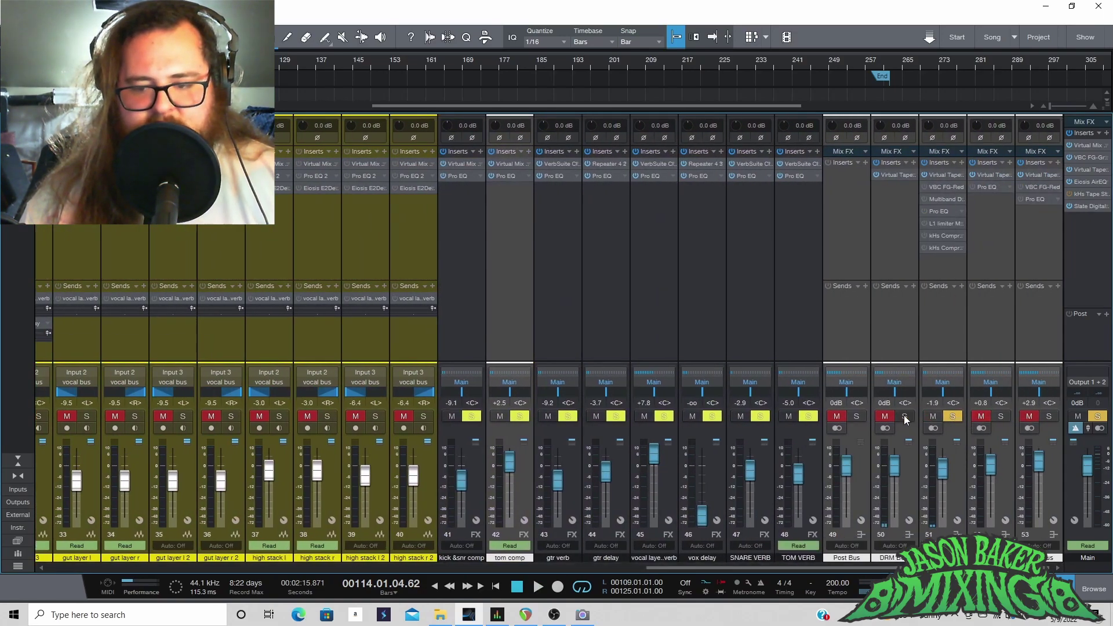
left_click(952, 416)
key("space")
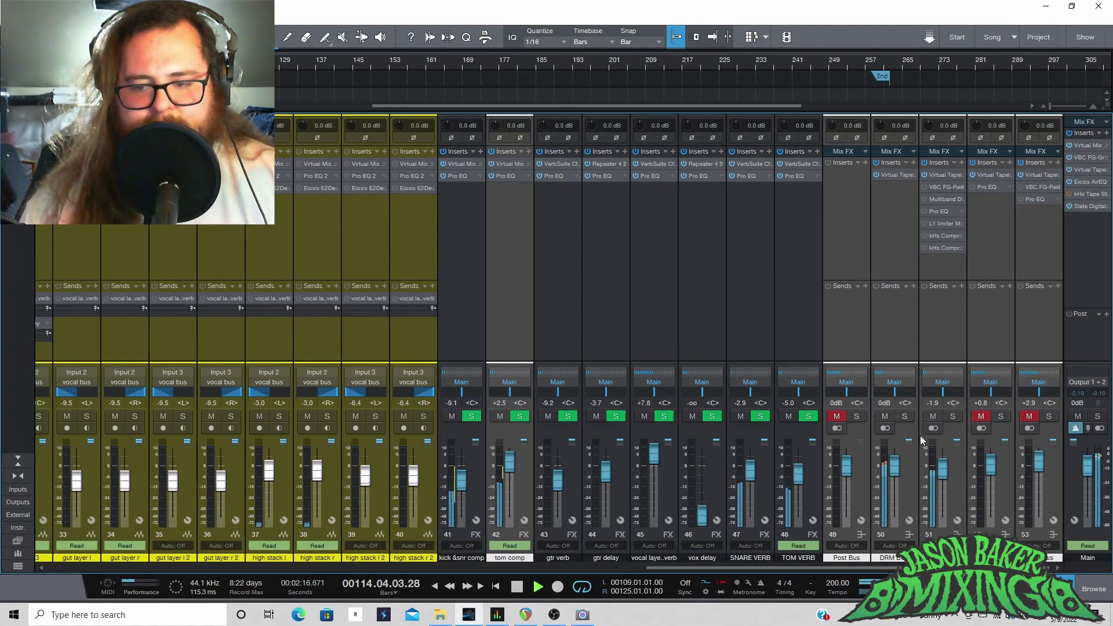
Step: Open the bass bus's VBC FG-Red compressor, examine its ratio, drive and make-up gain settings, and resume playback
left_click(944, 188)
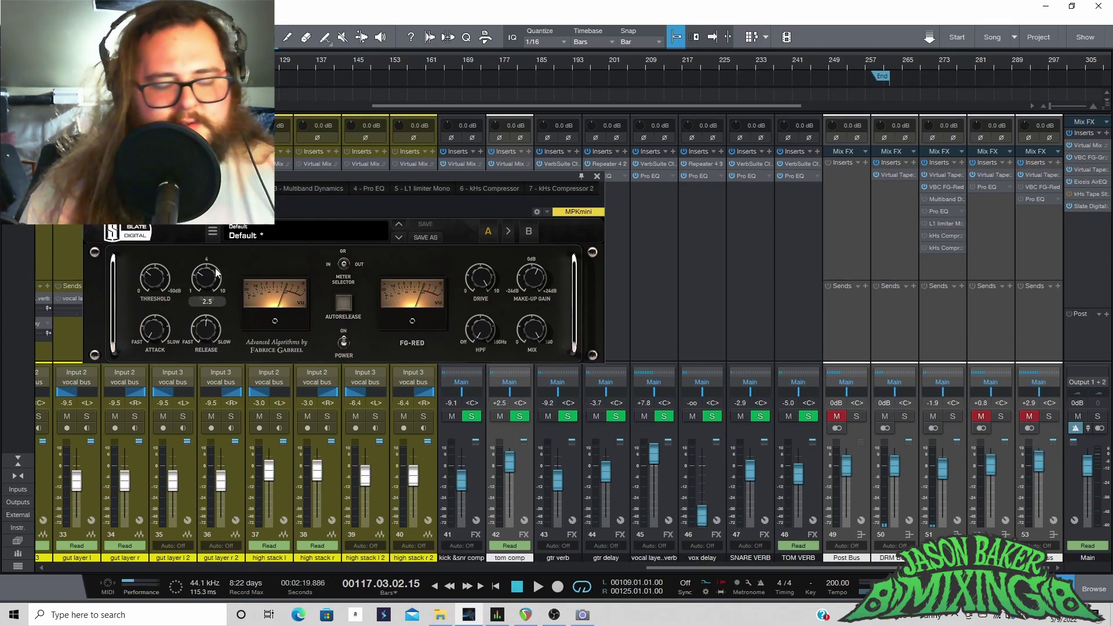
mouse_move(489, 277)
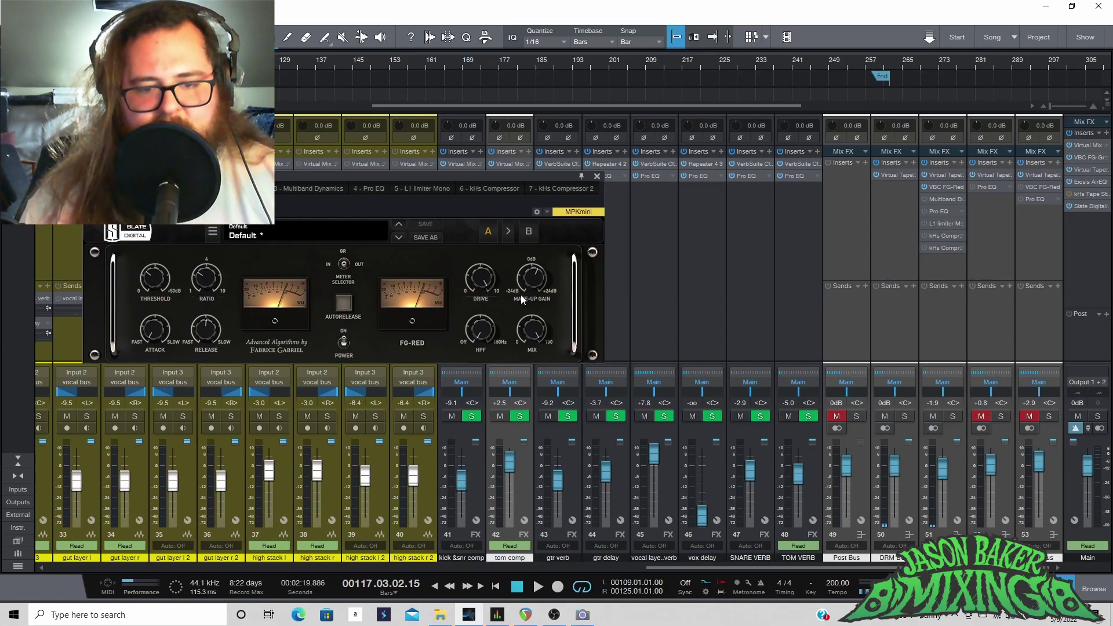
mouse_move(538, 282)
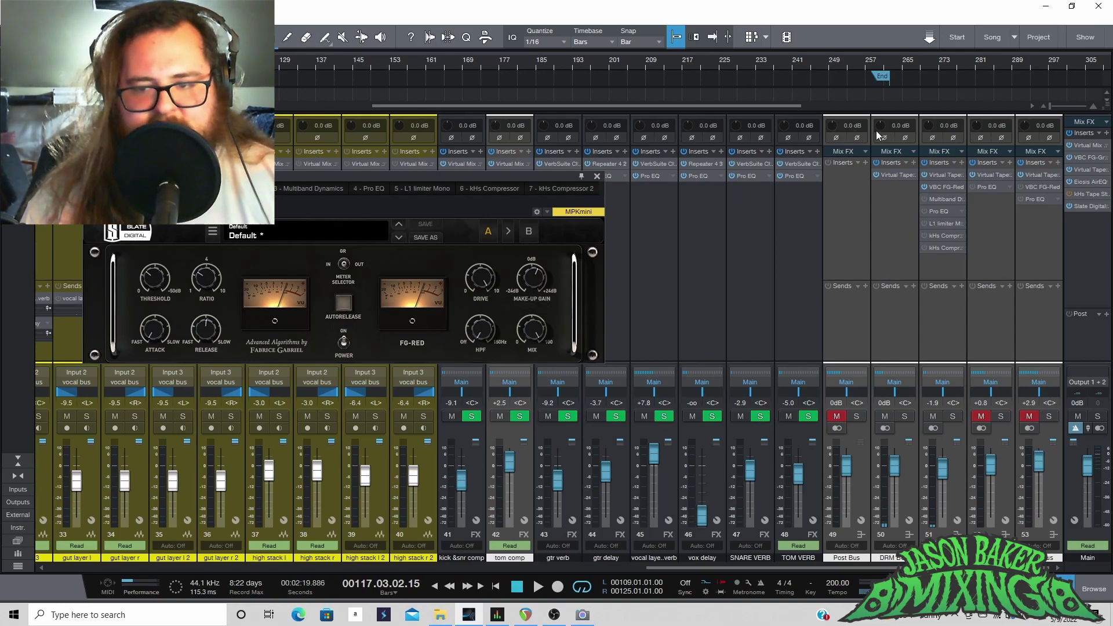
key("space")
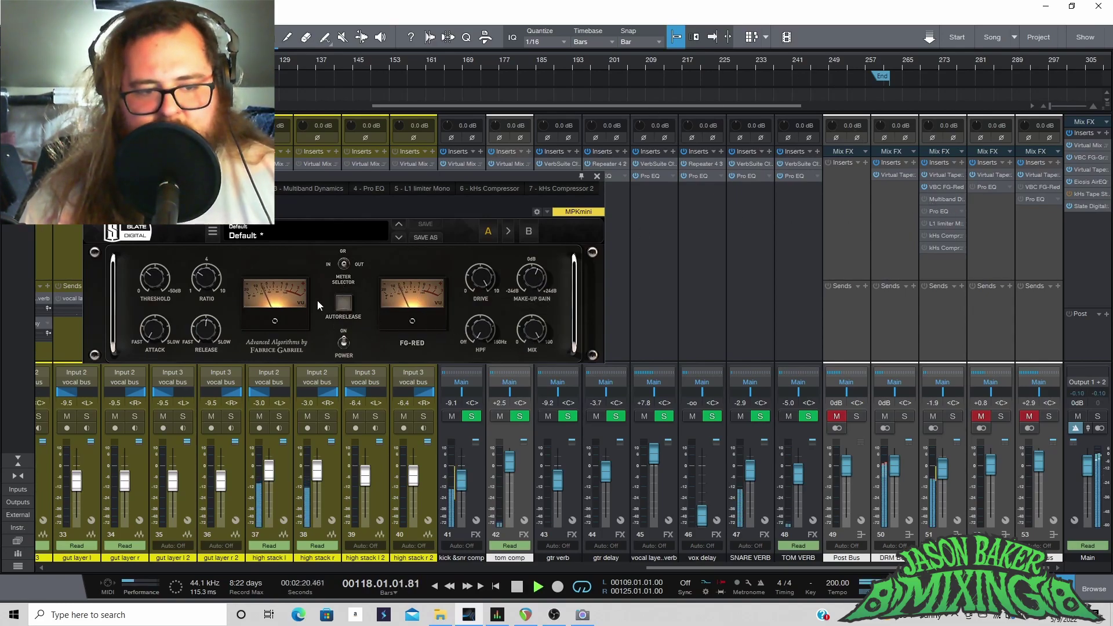
Step: Solo the bass bus, compare its sound with the FG-Red compressor bypassed, and stop playback
left_click(948, 416)
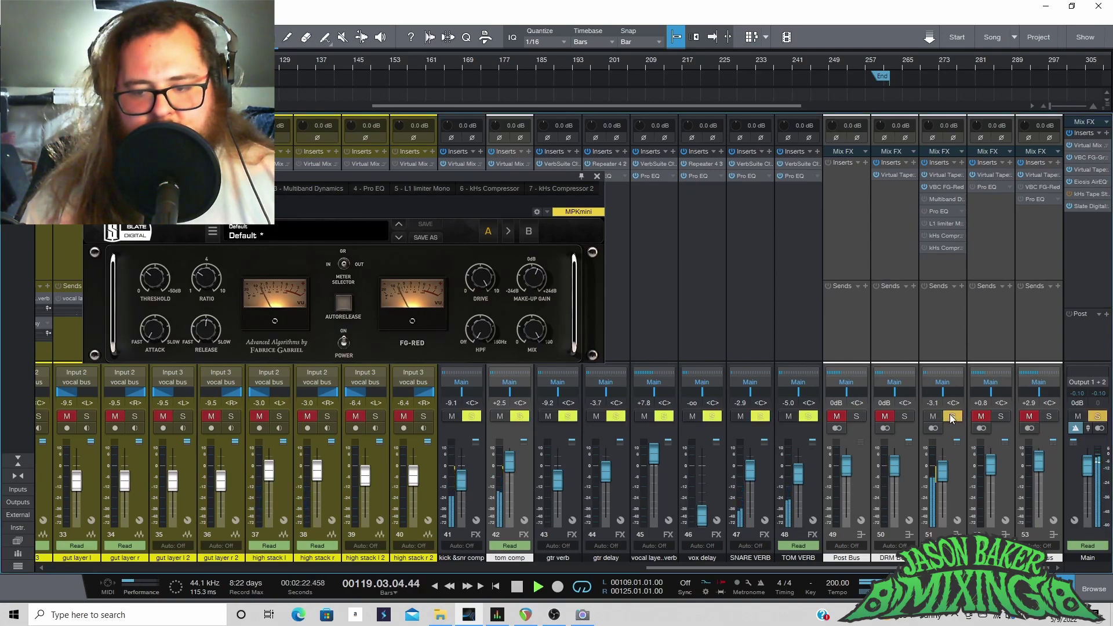
left_click(925, 187)
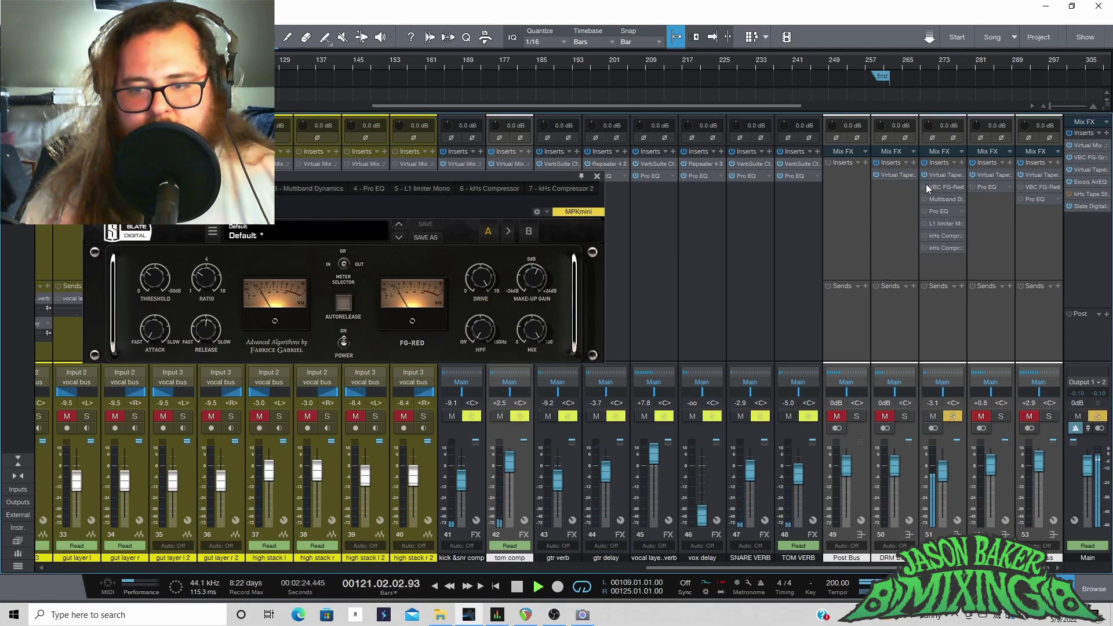
key("space")
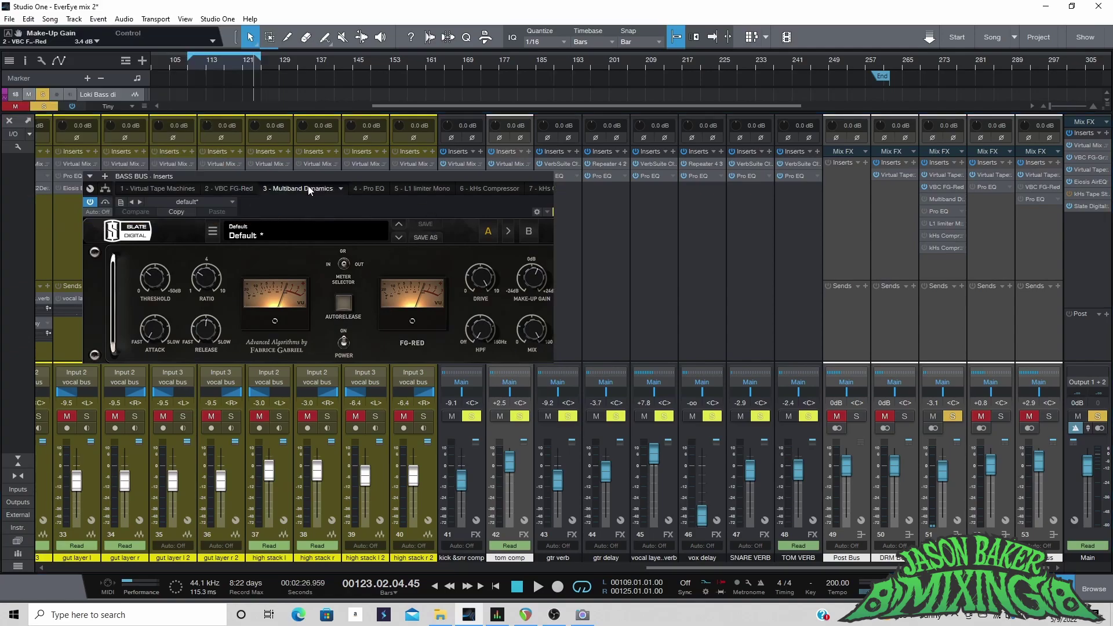
Step: Open Multiband Dynamics on the bass bus and compare it disabled and enabled during playback, leaving it enabled
left_click(308, 188)
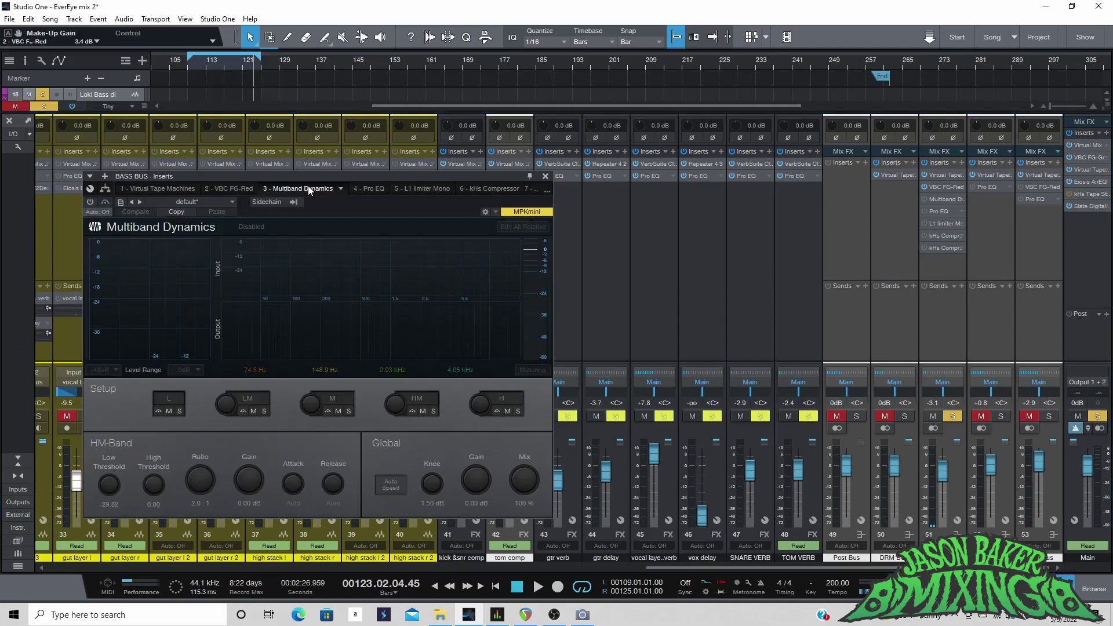
left_click(90, 203)
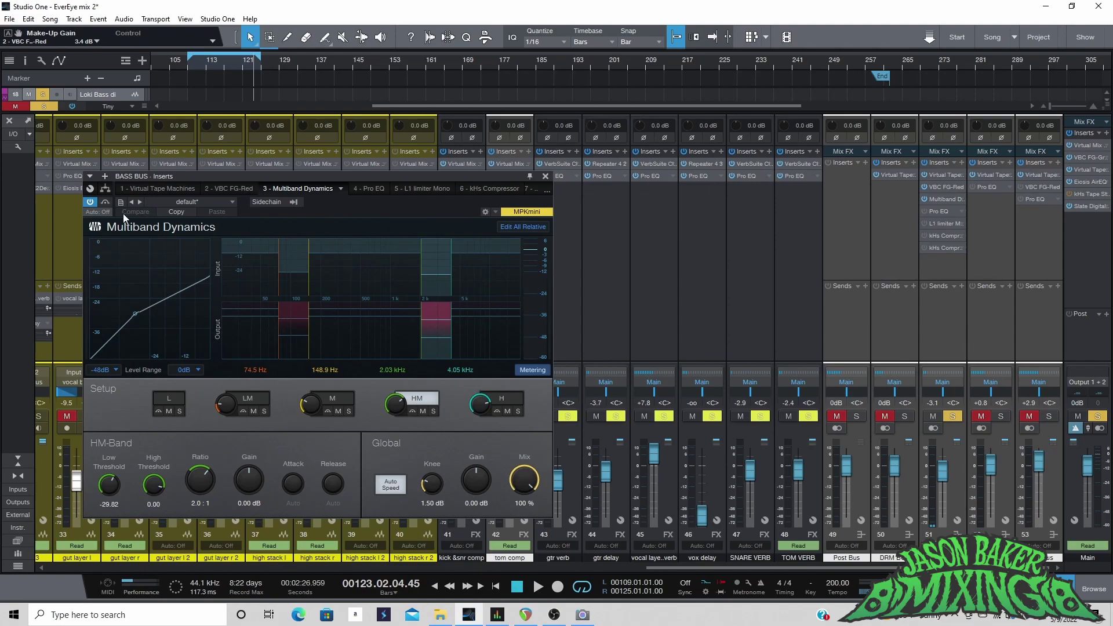
left_click(91, 203)
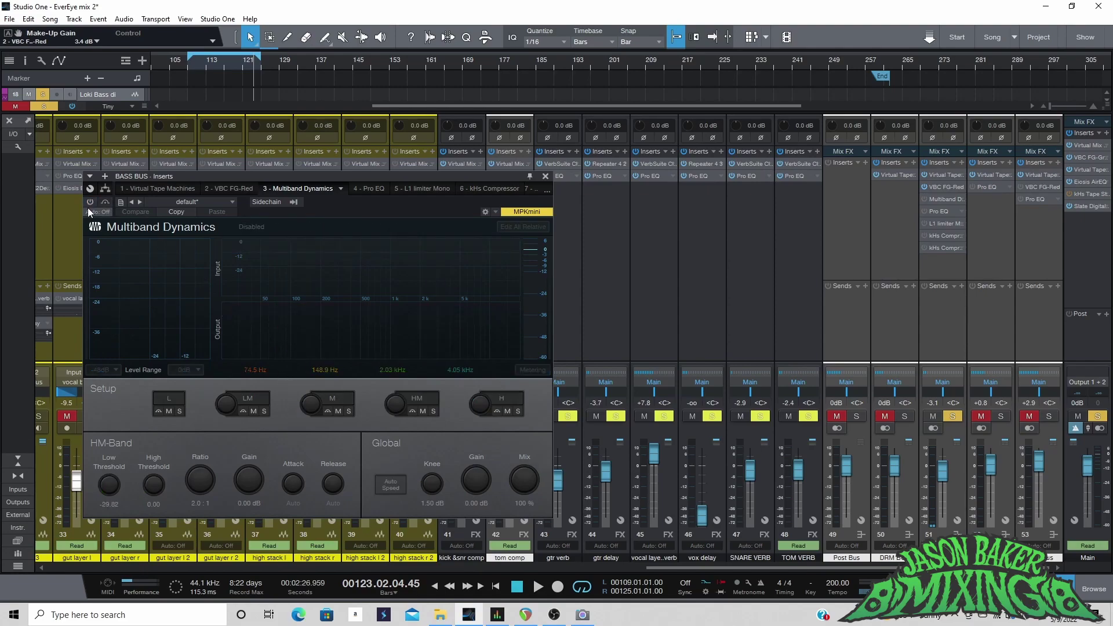
key("space")
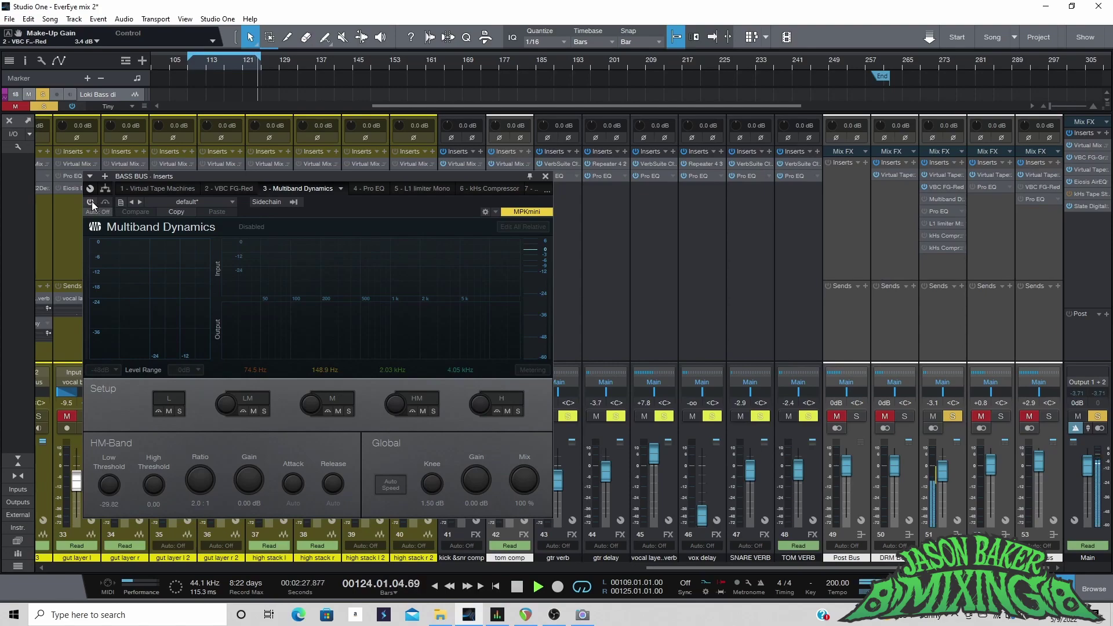
left_click(92, 202)
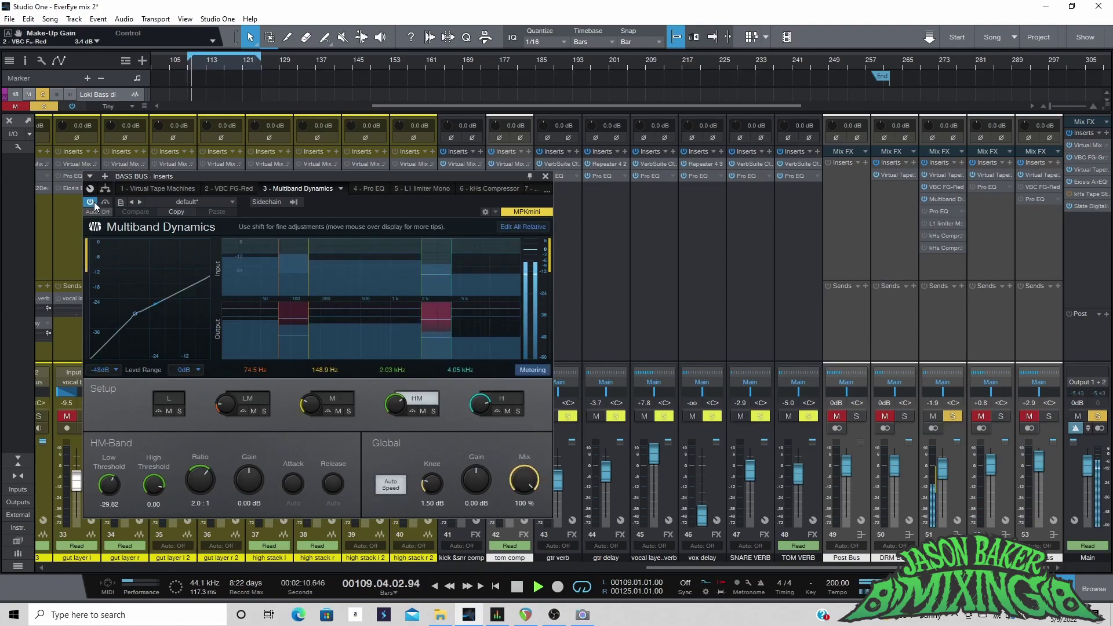
Step: Listen to the LM and HM bands of Multiband Dynamics soloed one after the other, unsoloing each and stopping playback
left_click(264, 410)
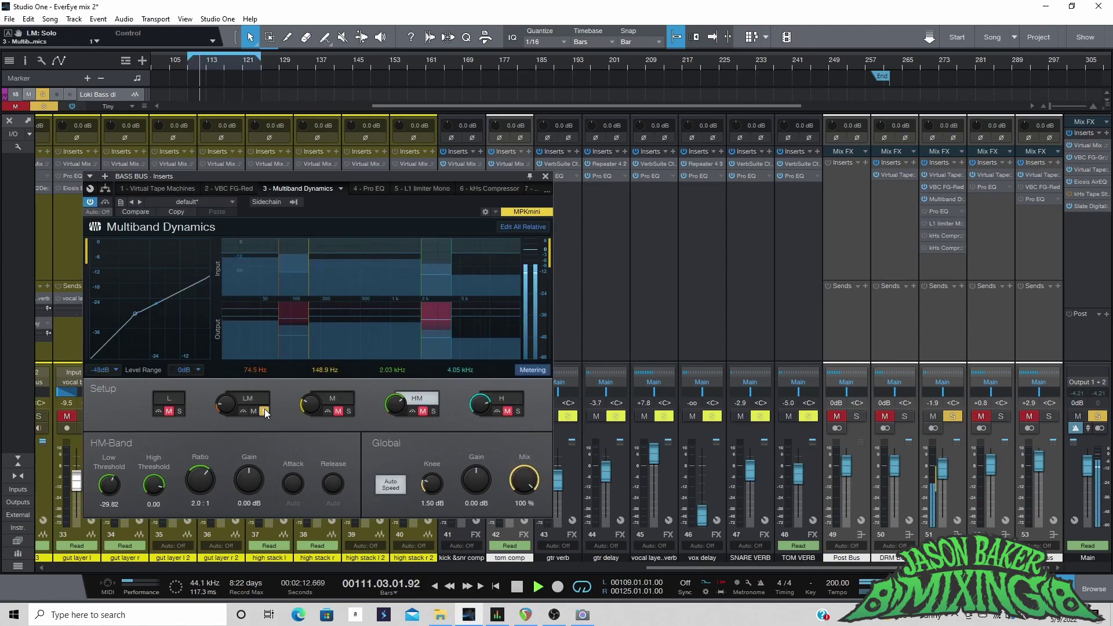
key("space")
left_click(264, 410)
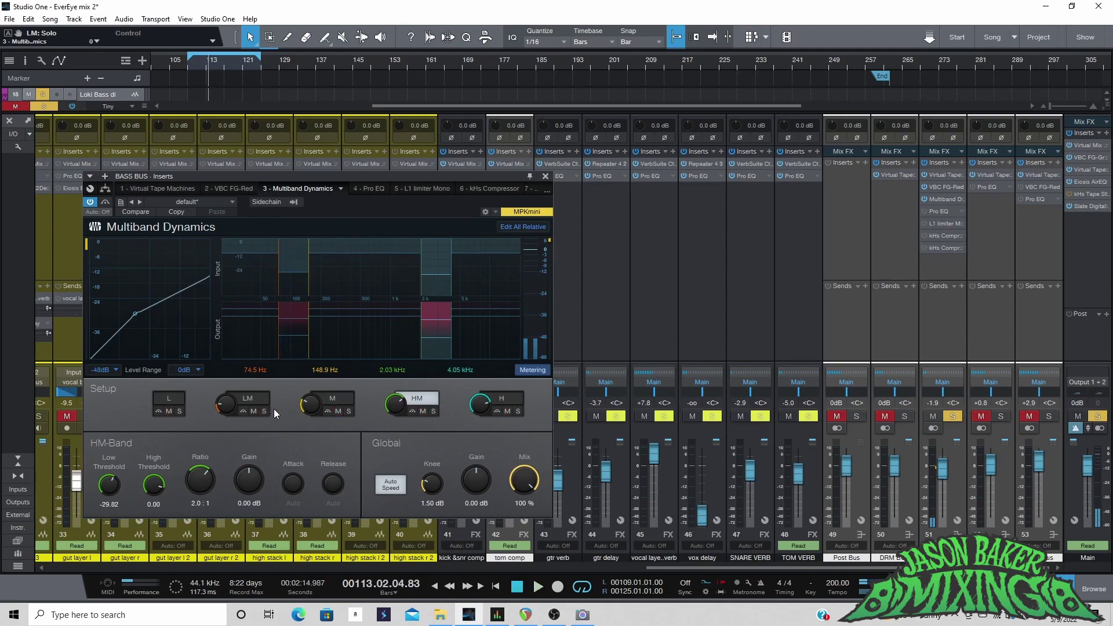
left_click(432, 411)
key("space")
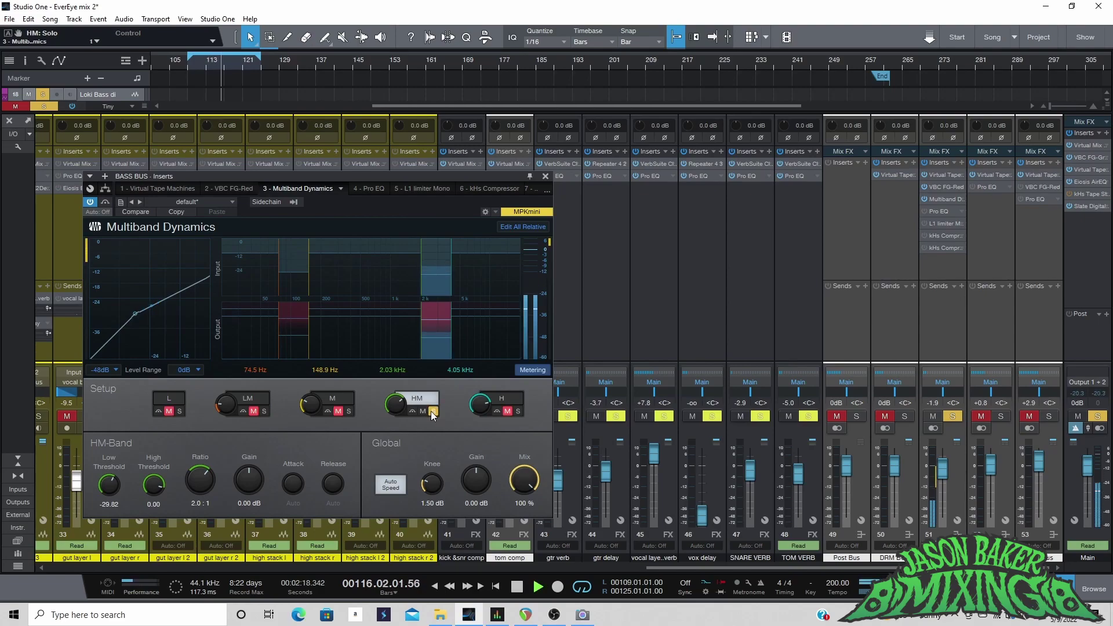
left_click(432, 412)
key("space")
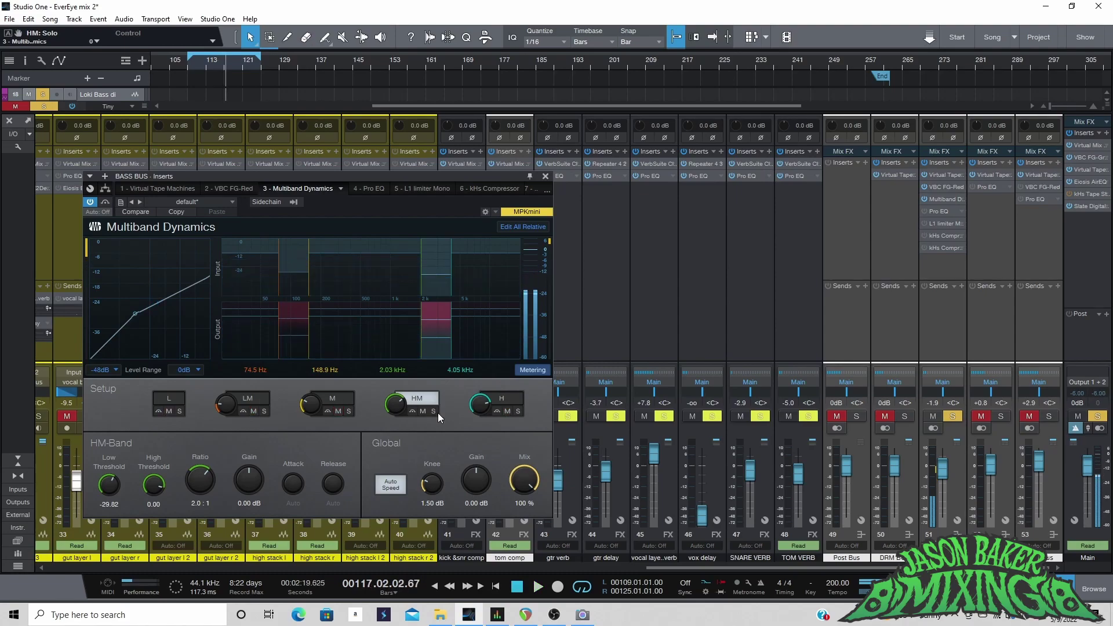
Step: Open and enable the bass bus's Pro EQ, audition a raised LF gain during playback, and undo the boost
left_click(934, 212)
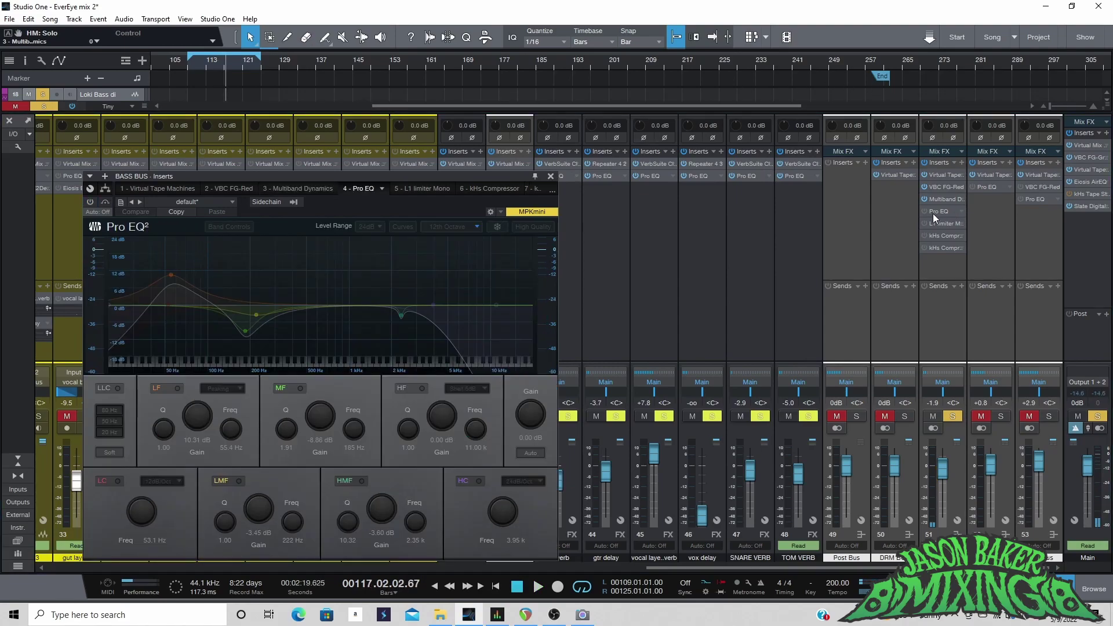
left_click(89, 202)
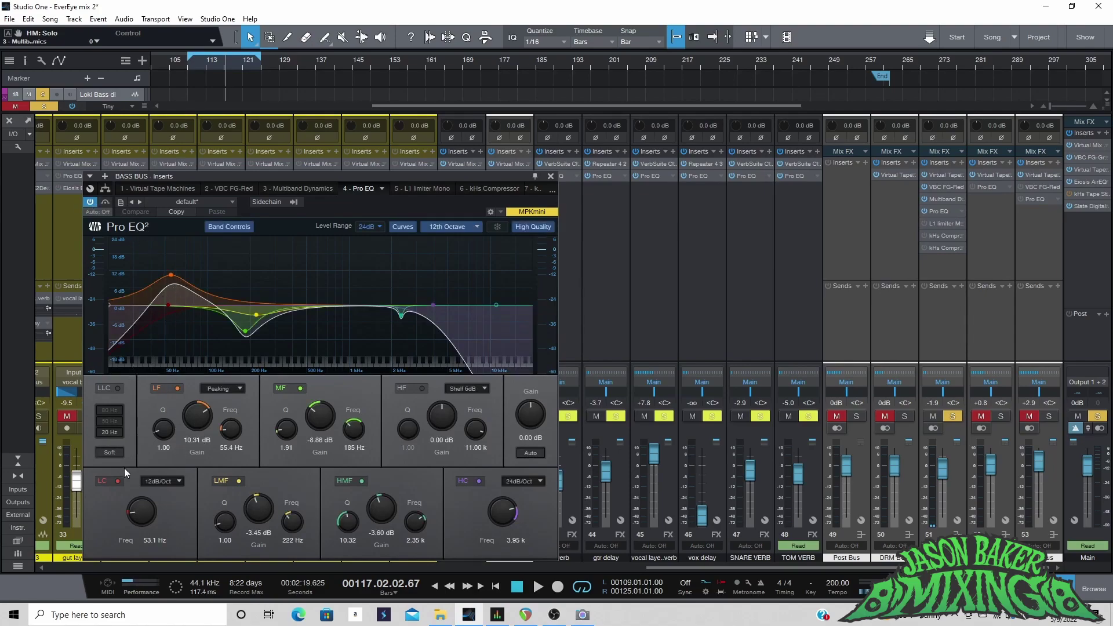
key("space")
left_click_drag(195, 417, 198, 403)
key("ctrl+z")
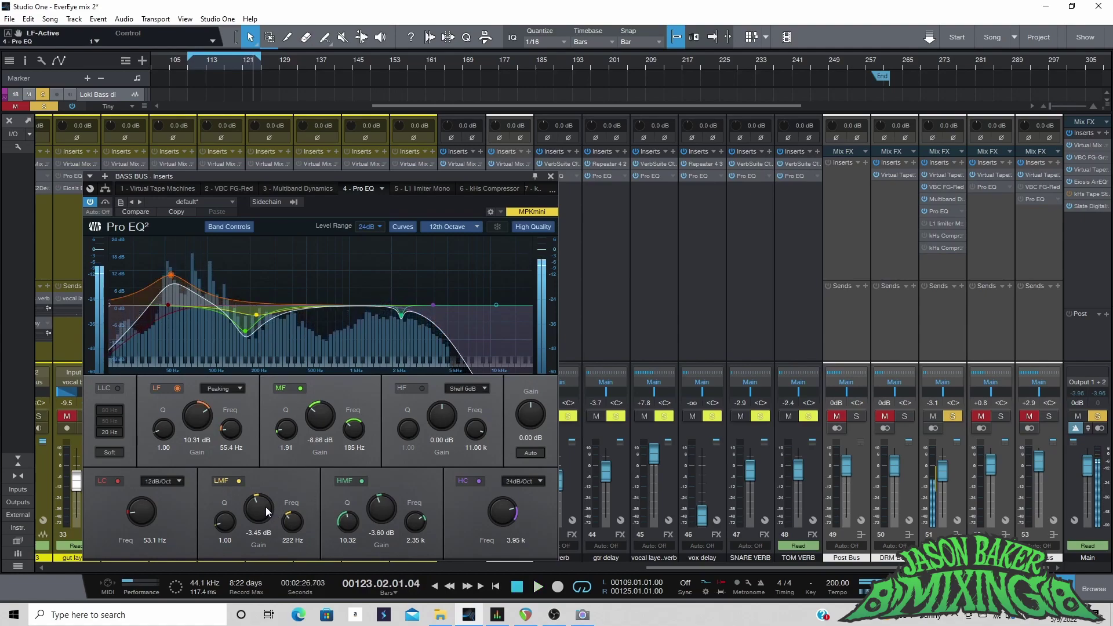
Step: Audition the bass bus EQ's MF gain raised to 14.66 dB and undo the boost
left_click_drag(317, 416, 321, 364)
key("space")
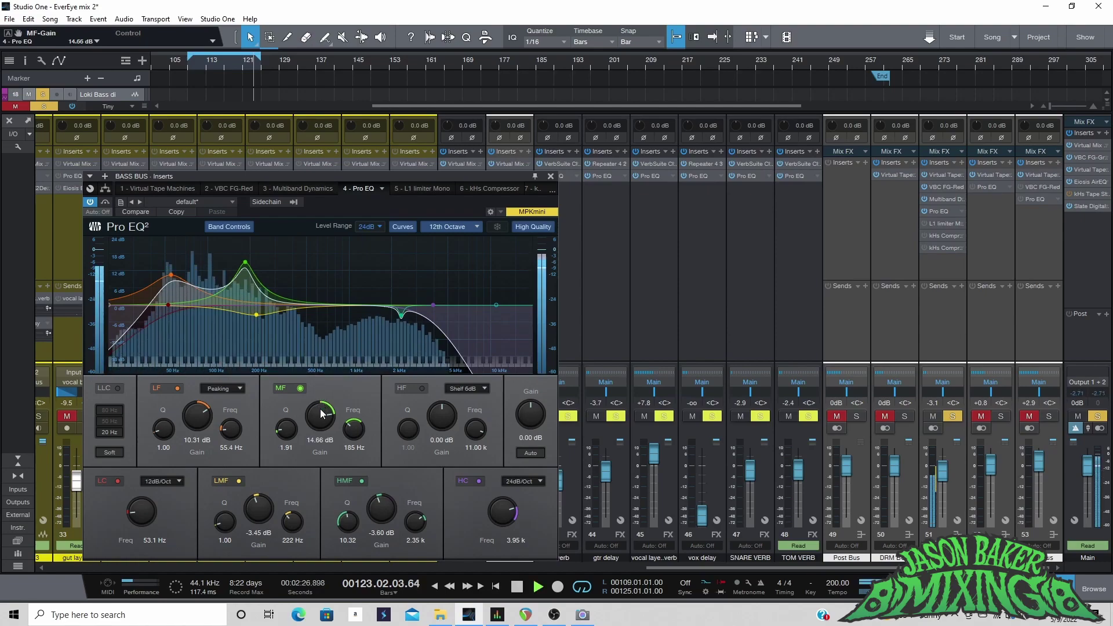
key("ctrl+z")
Step: Audition the bass bus EQ's HMF gain raised to 13.68 dB during playback, stop, and undo the boost
left_click_drag(257, 509, 257, 509)
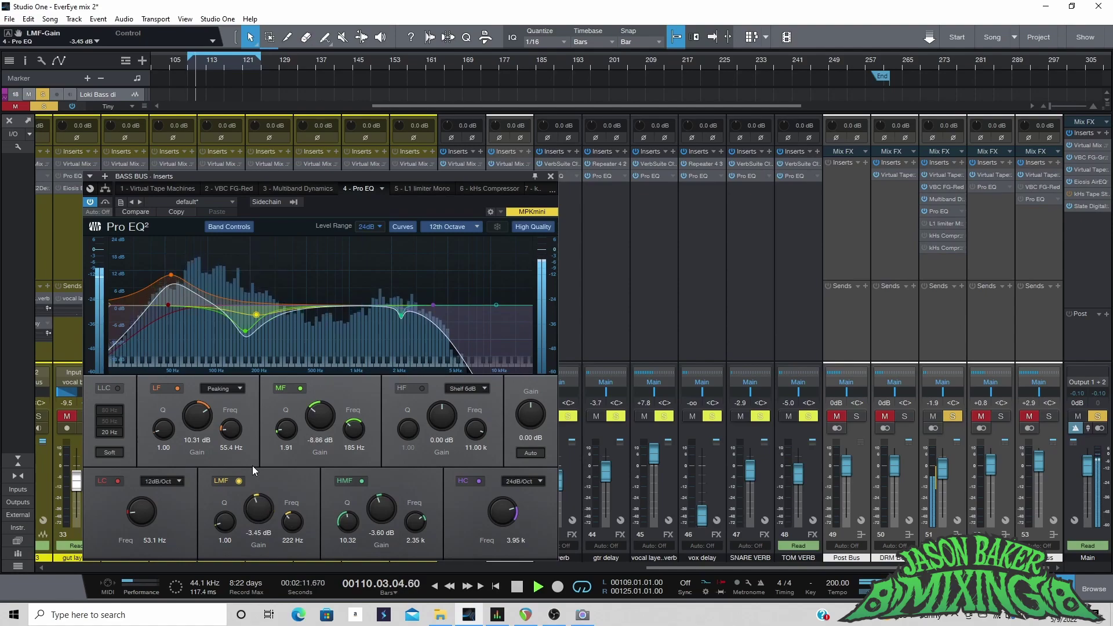
left_click_drag(378, 504, 385, 468)
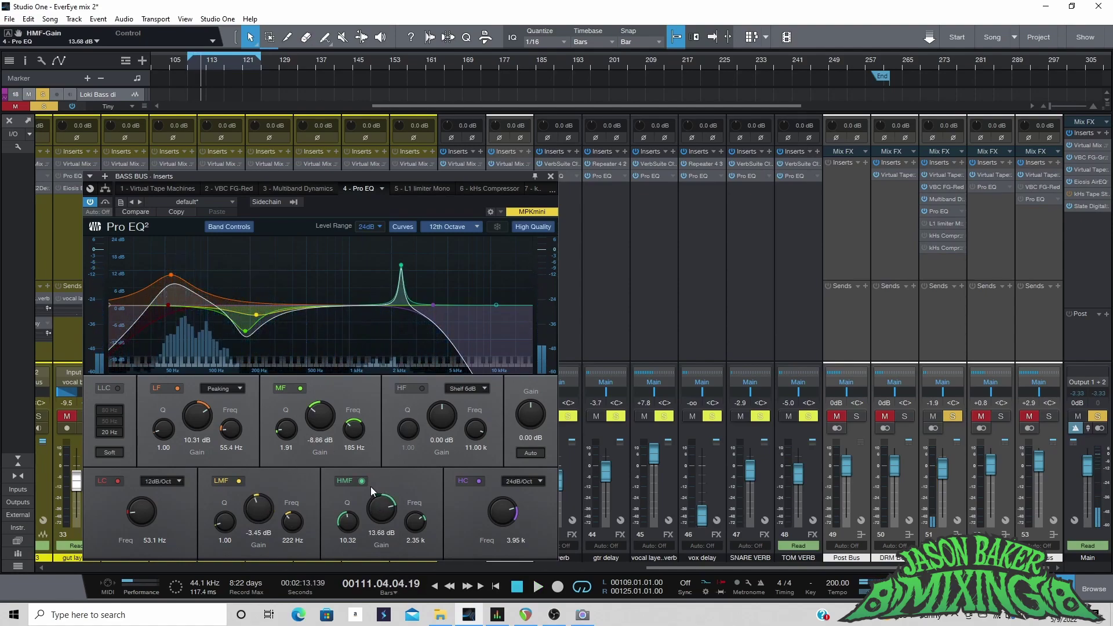
key("space")
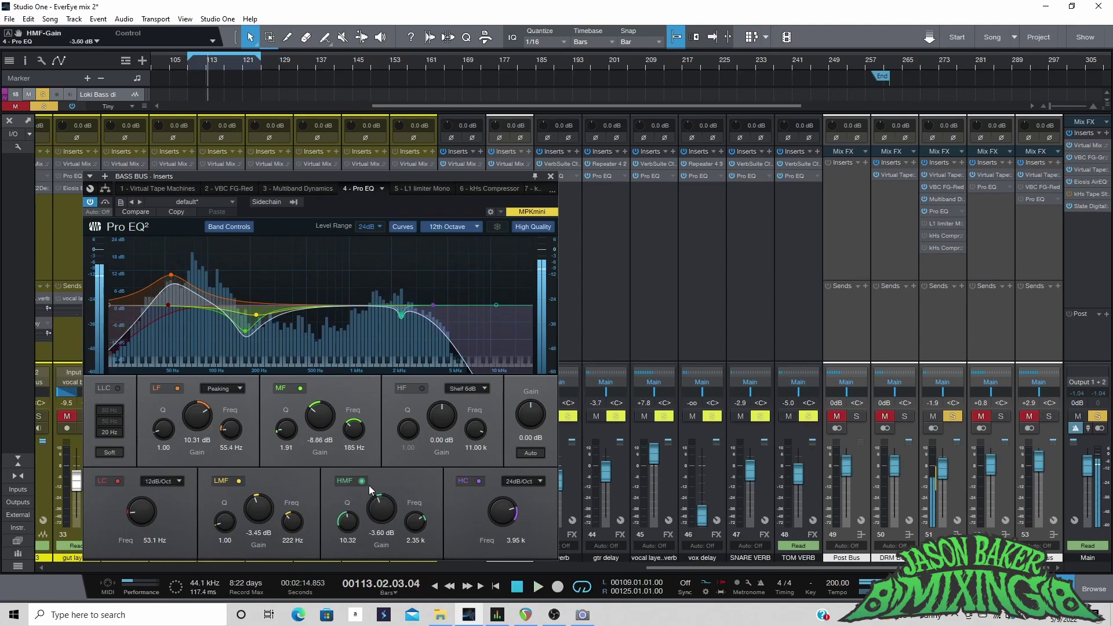
key("ctrl+z")
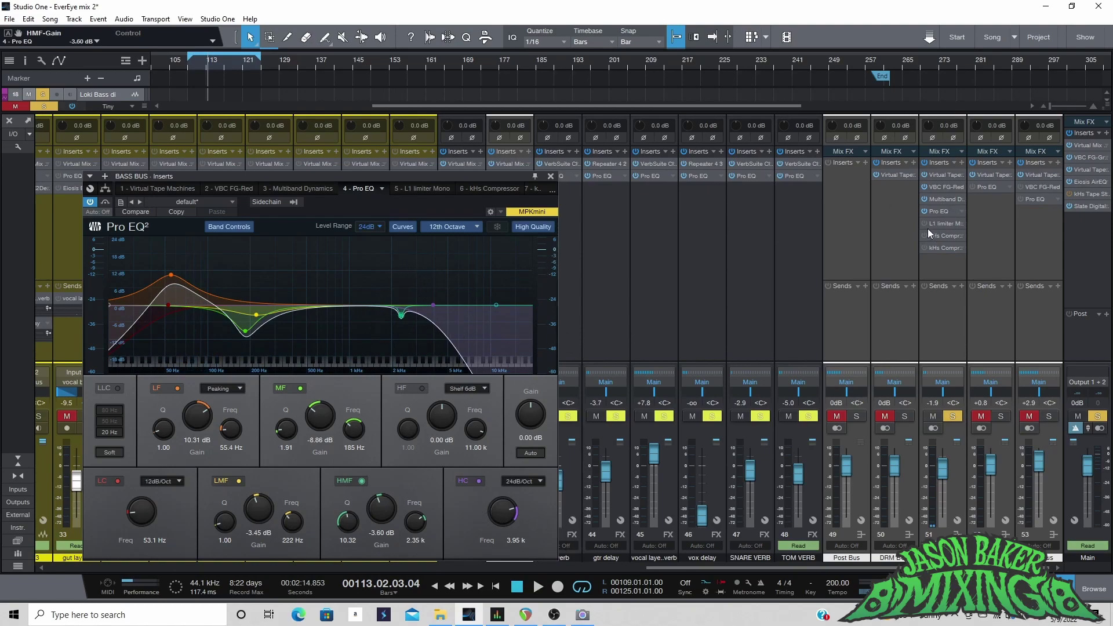
Step: Solo the drum bus together with the bass bus and enable the bass bus's L1 limiter during playback, stopping afterward
left_click(905, 416)
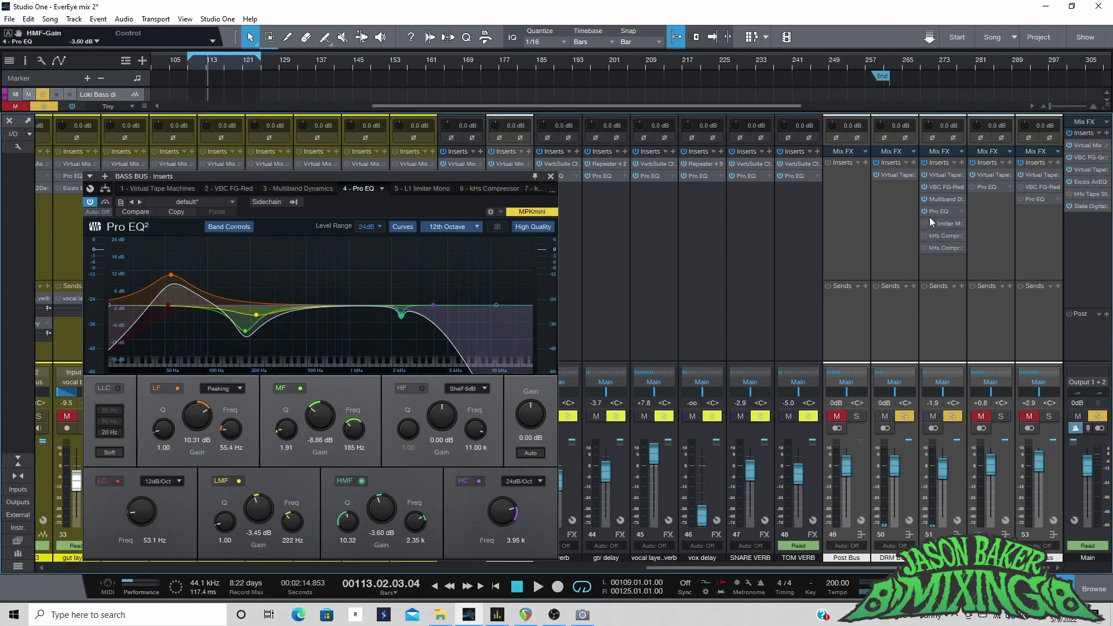
key("space")
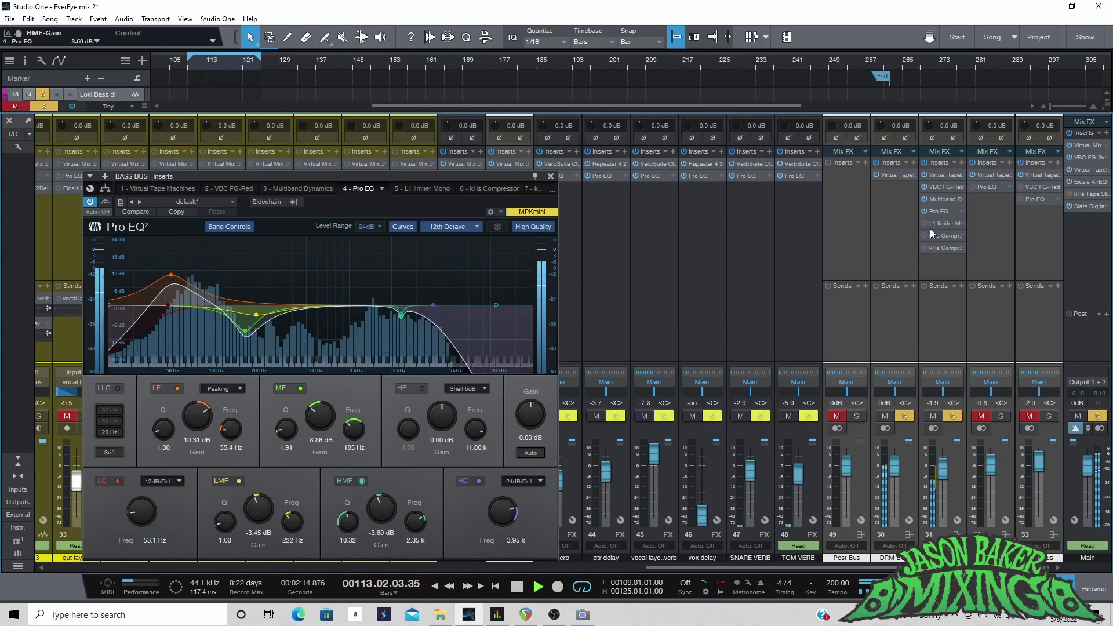
left_click(924, 223)
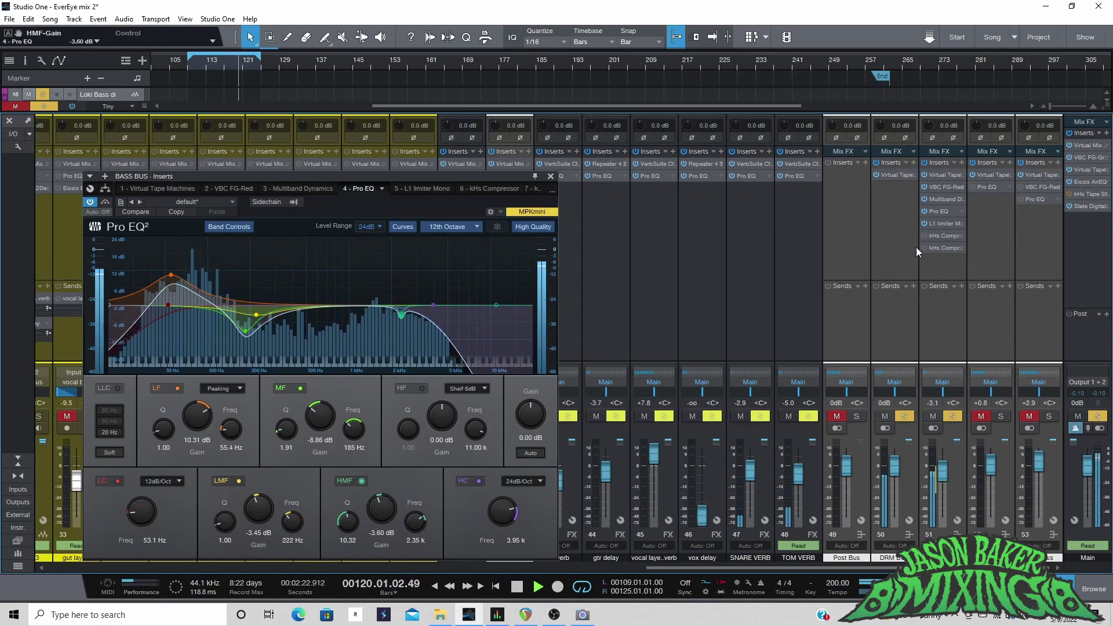
key("space")
Step: Open and enable the first kHs Compressor on the bass bus and check which track feeds its sidechain
left_click(944, 235)
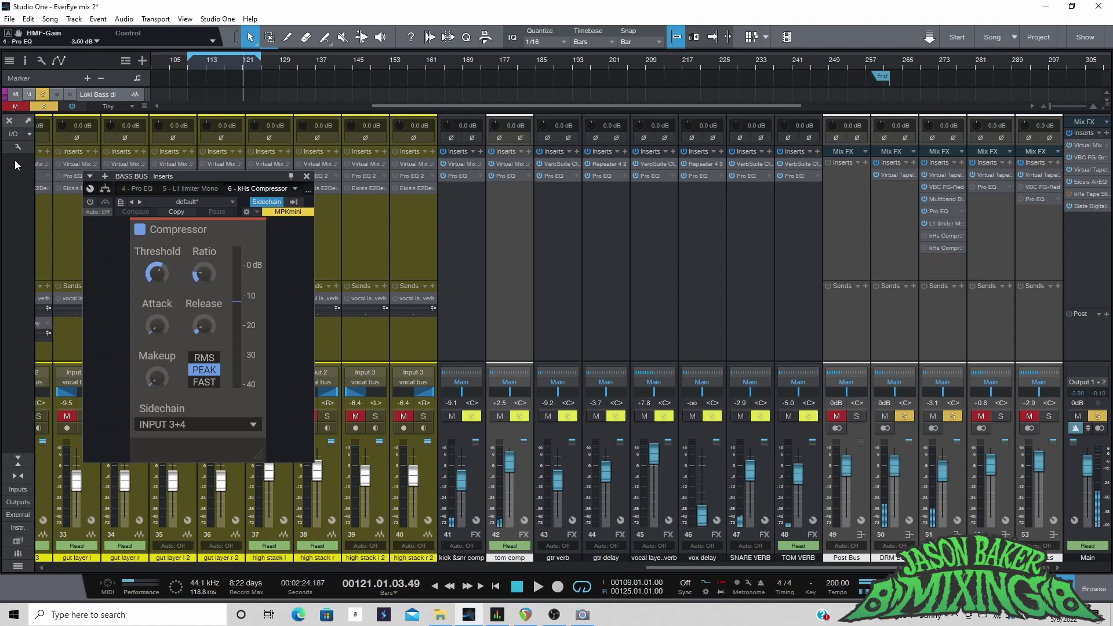
left_click(90, 202)
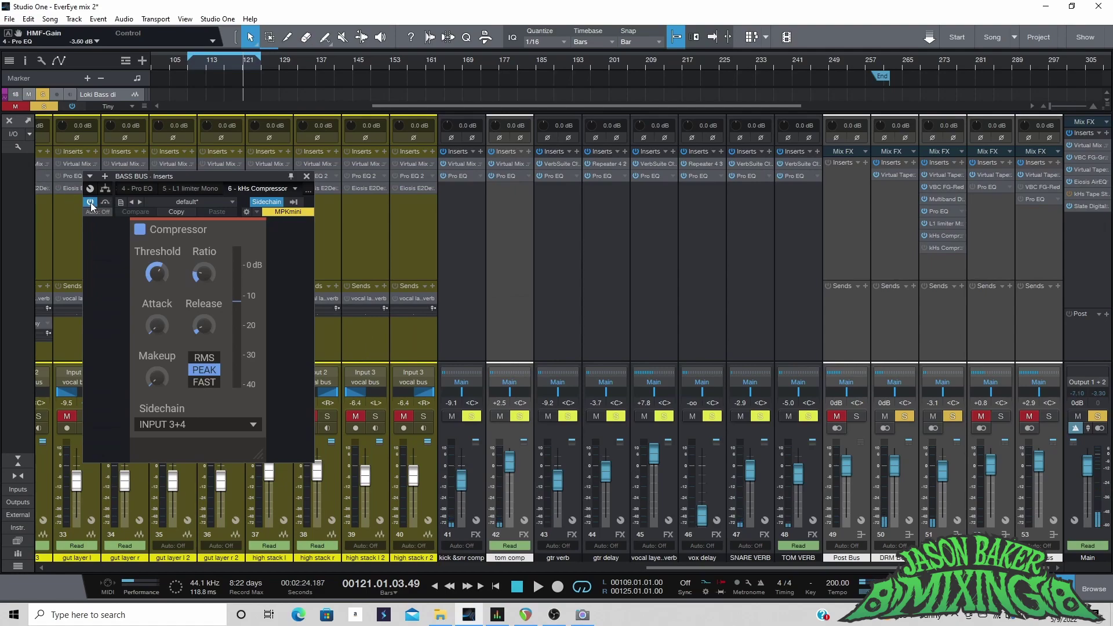
left_click(290, 204)
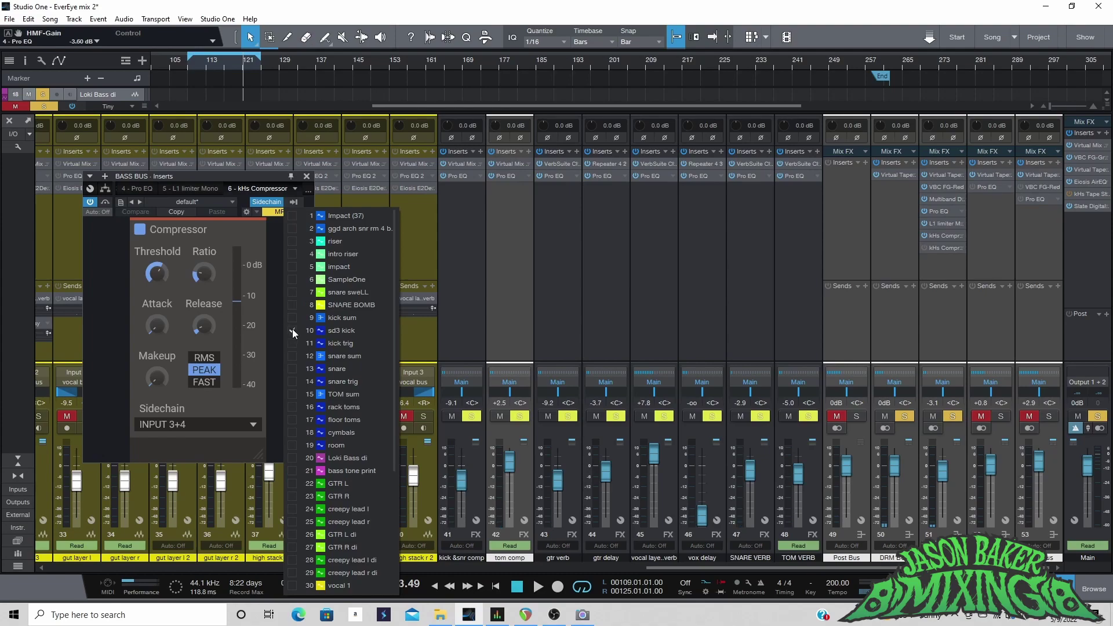
left_click(106, 321)
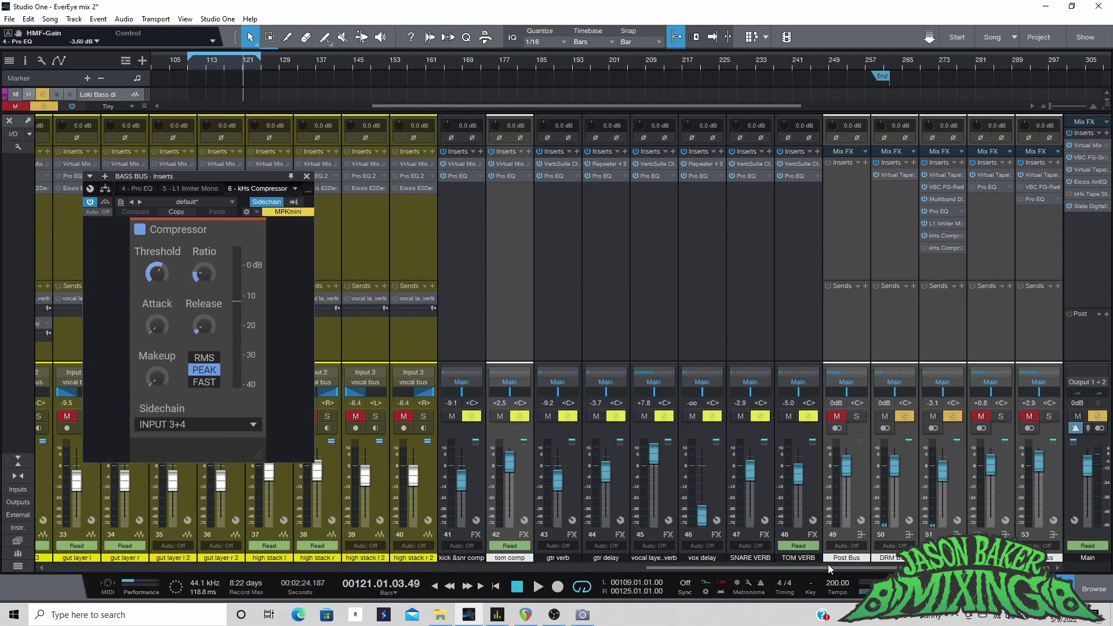
Step: Examine the sidechain send on the sd3 kick track and the bass bus compressor's ratio setting
left_click_drag(830, 566, 237, 567)
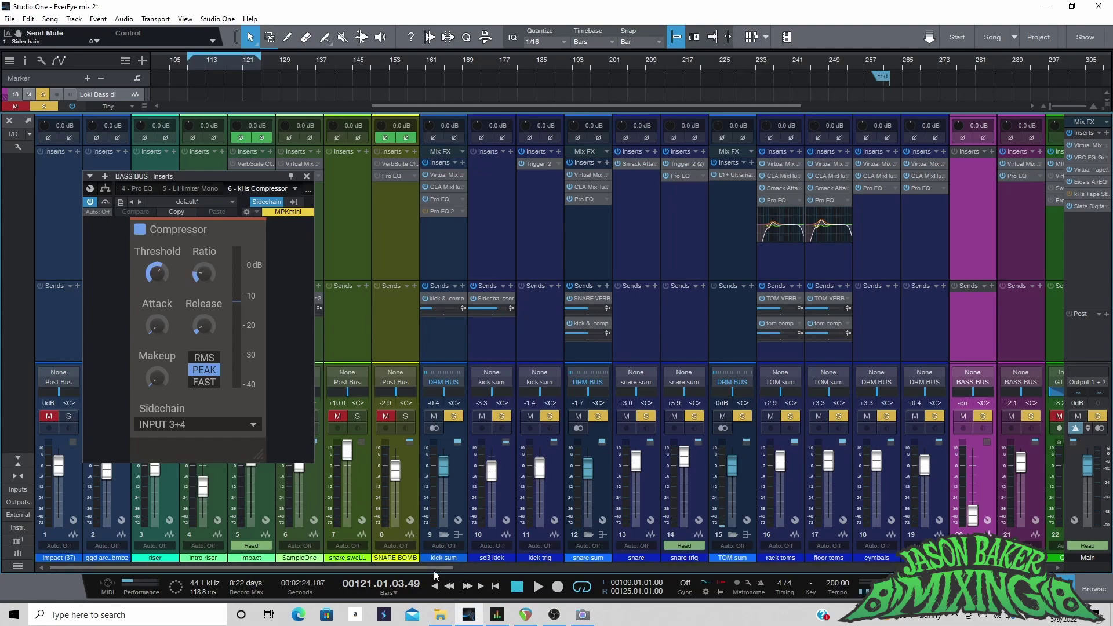
scroll(174, 567, "right", 1)
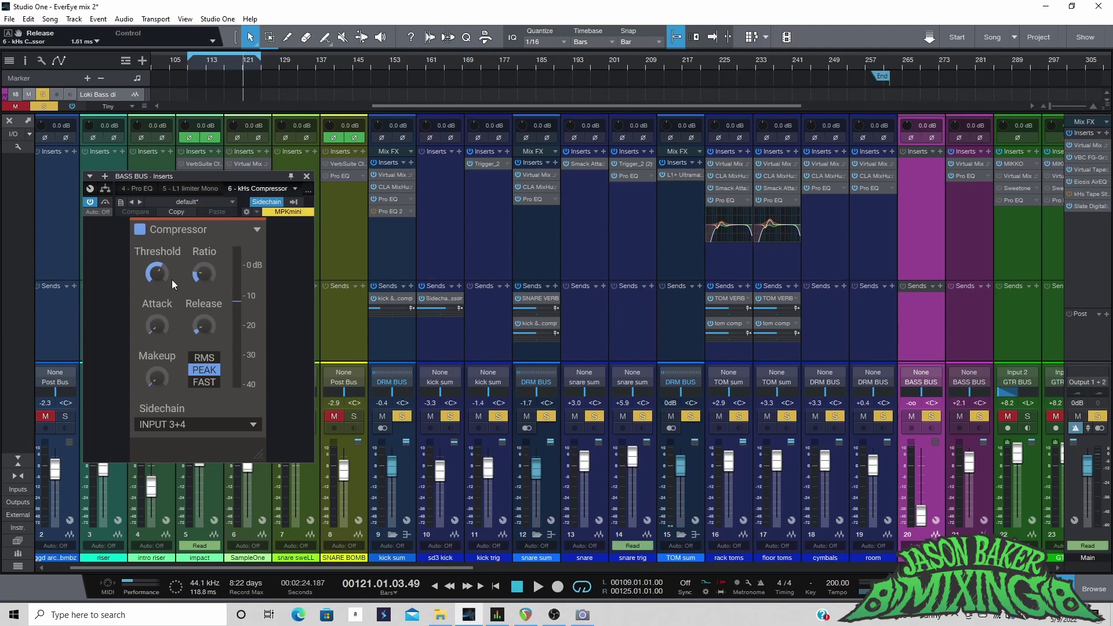
mouse_move(199, 276)
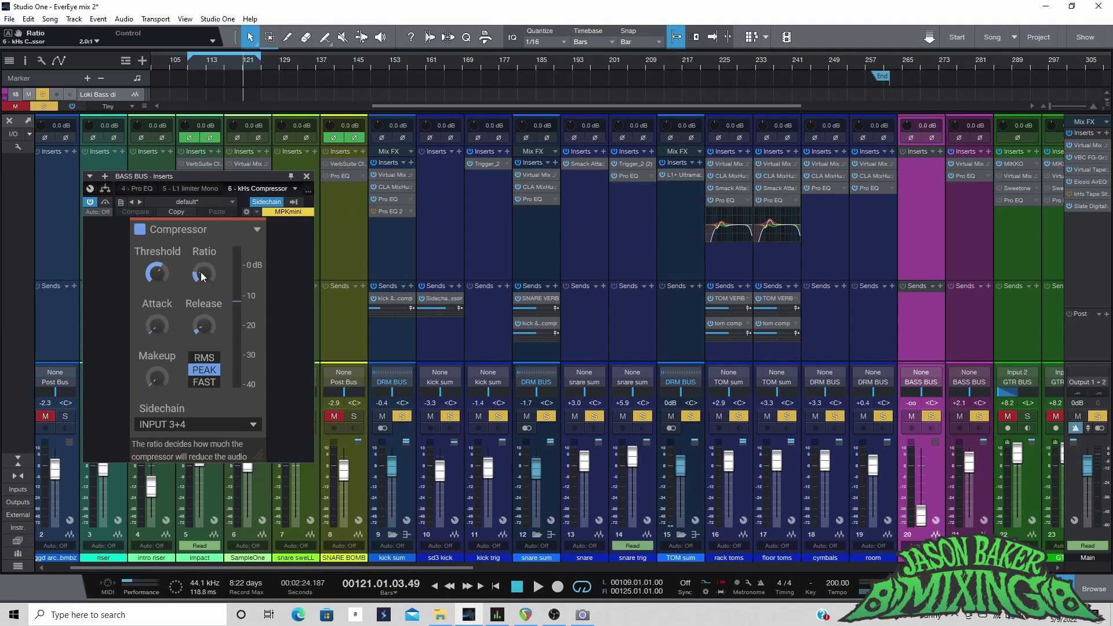
Step: Unsolo the drum and bass buses and listen to them with the sidechain compressor active, stopping playback at the end
left_click_drag(465, 567, 944, 565)
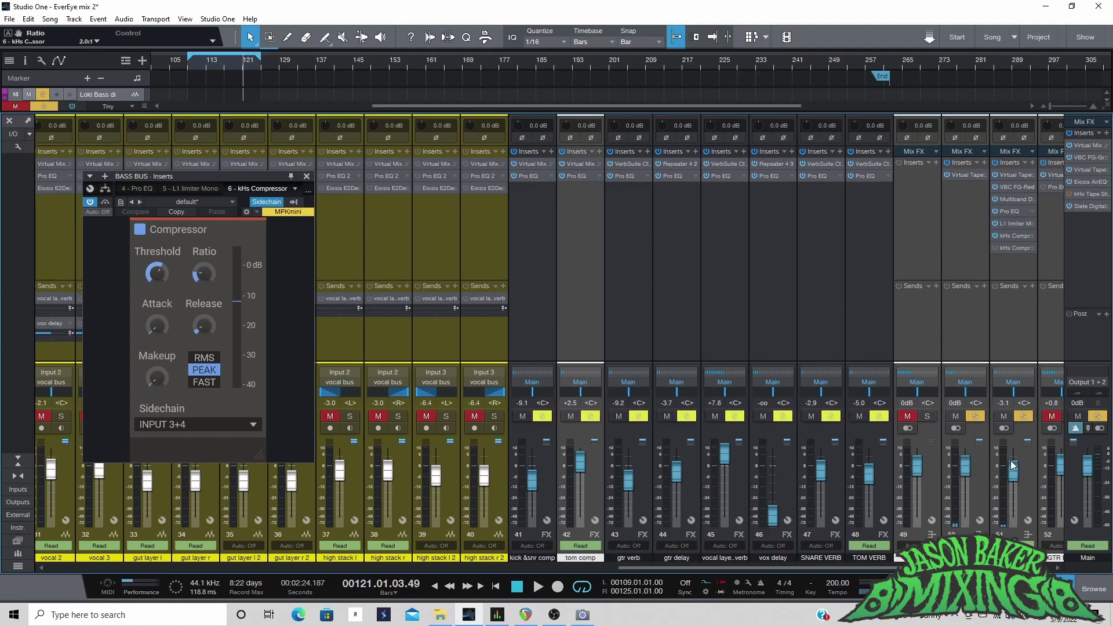
left_click(979, 417)
key("space")
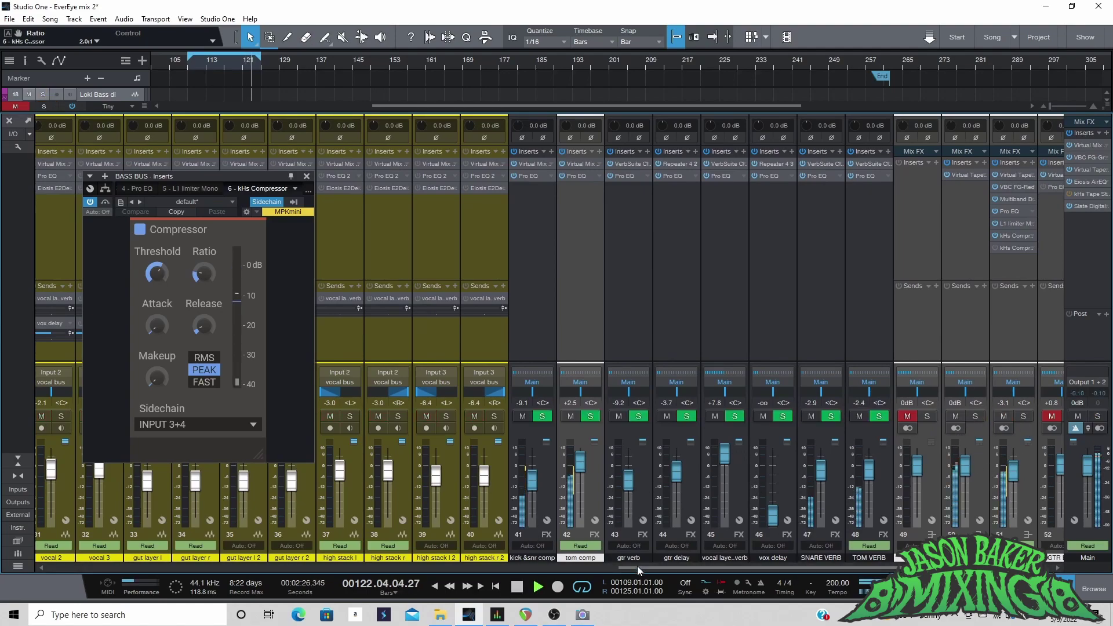
left_click_drag(649, 566, 708, 564)
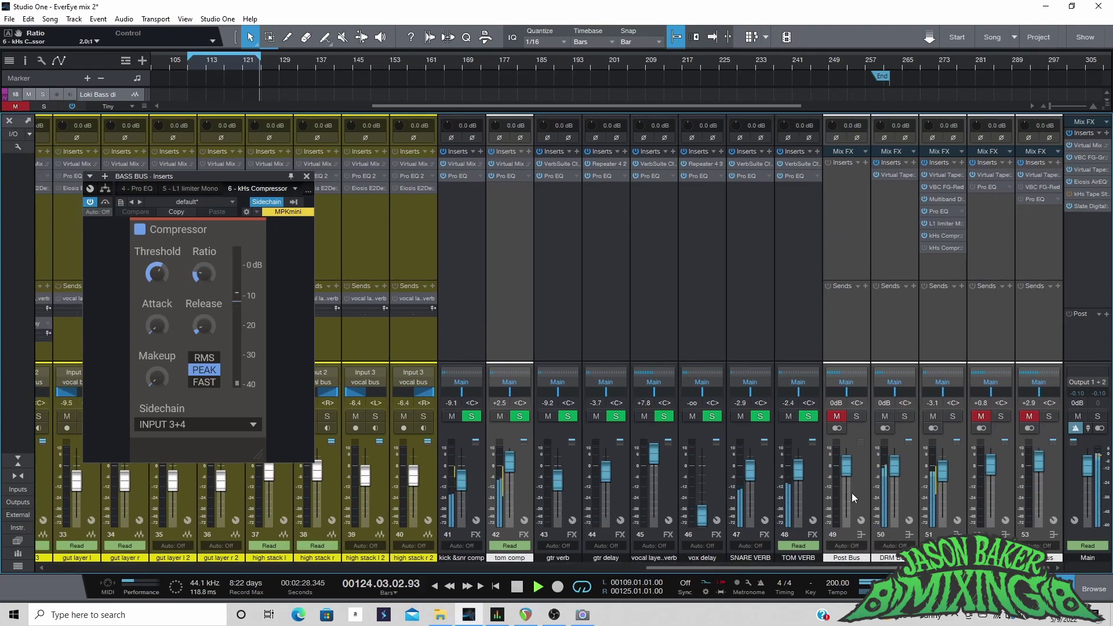
key("space")
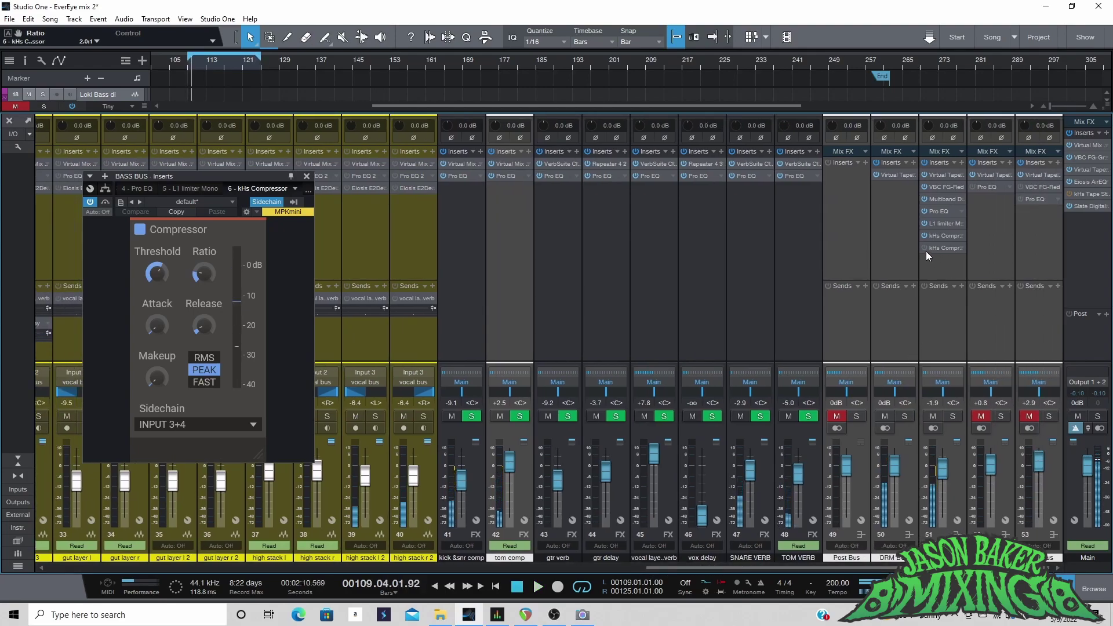
Step: Enable kHs Compressor 2 on the bass bus, check its sidechain source list, and close the plug-in window
left_click(935, 249)
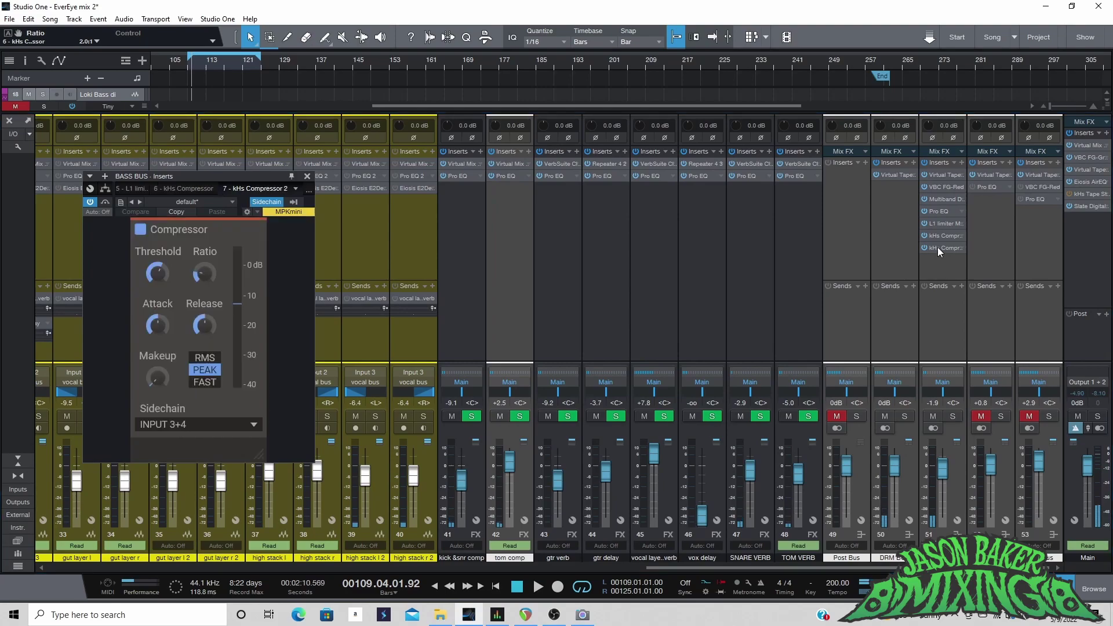
left_click(292, 200)
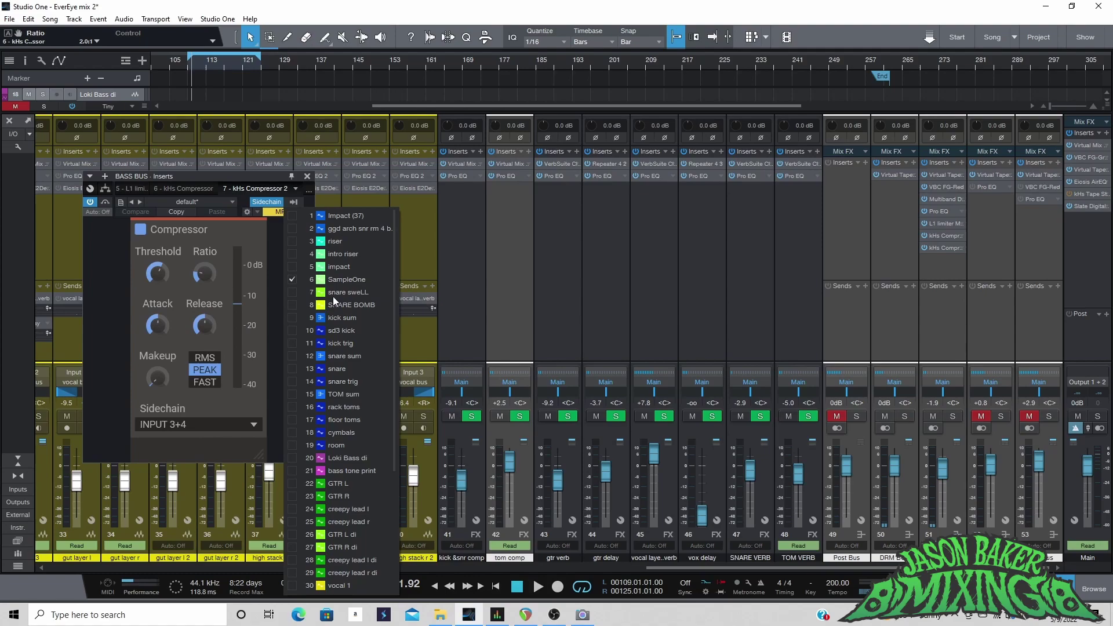
left_click(439, 6)
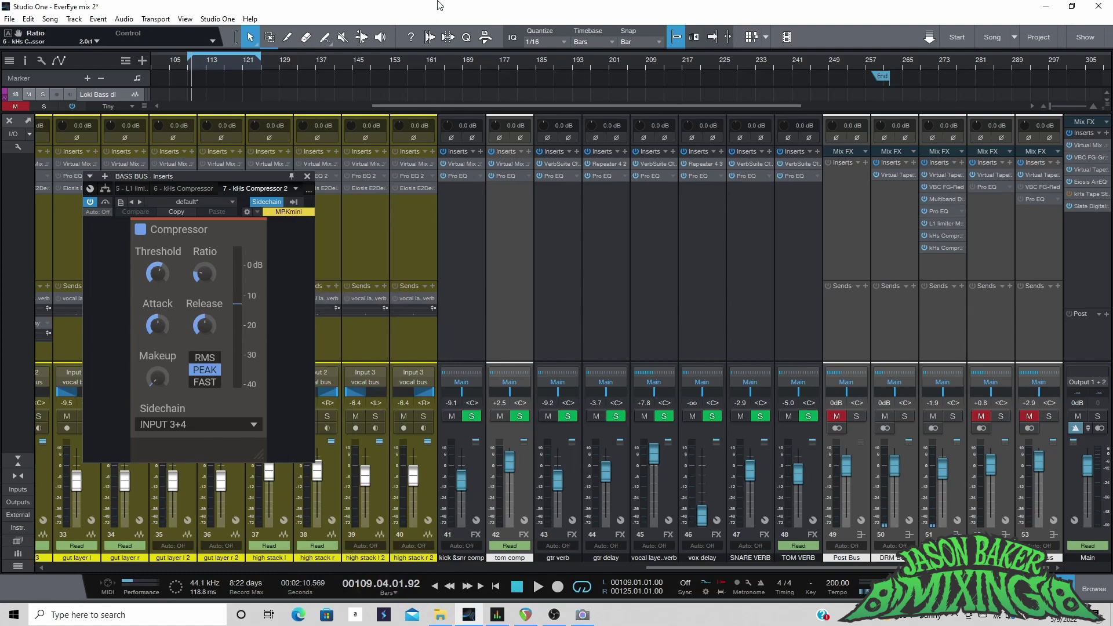
left_click(308, 176)
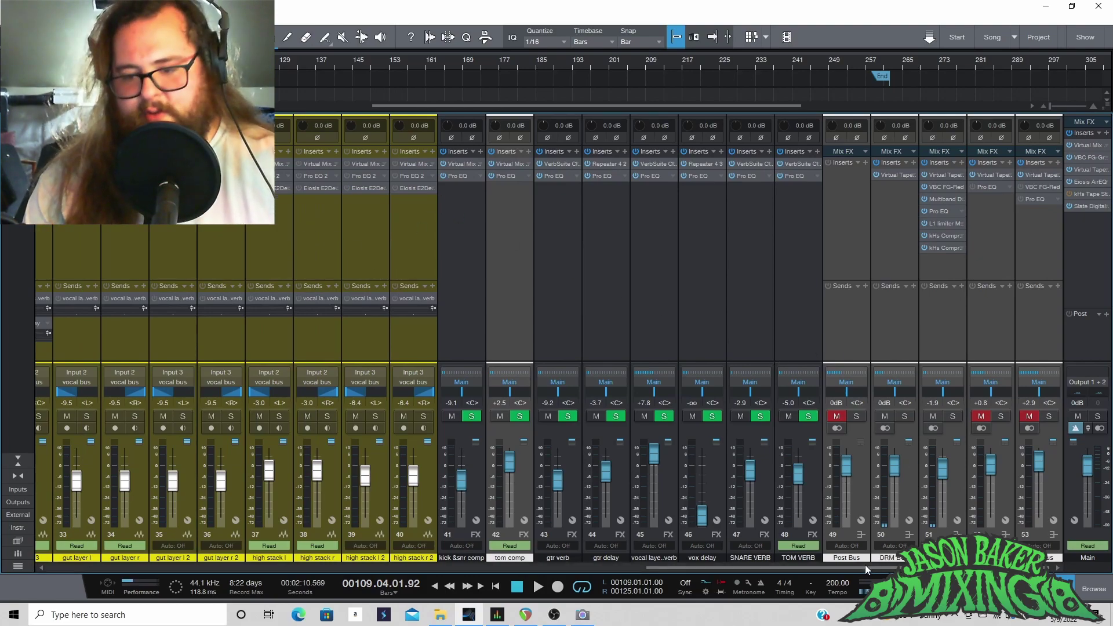
Step: Unmute the guitar bus and select the GTR R track in the mixer
left_click(979, 415)
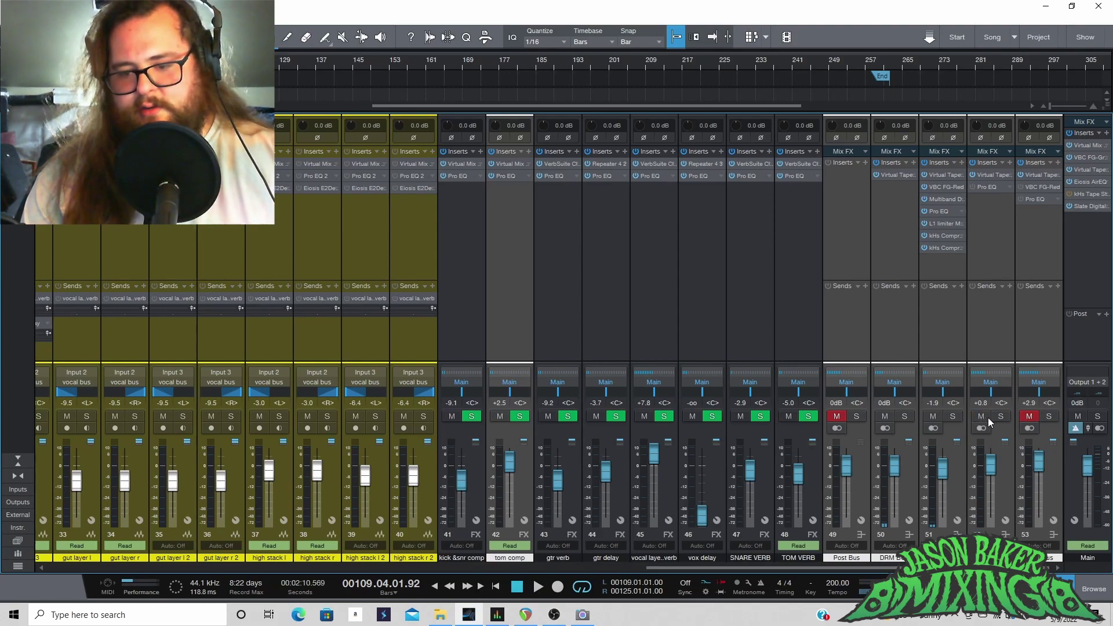
left_click(999, 422)
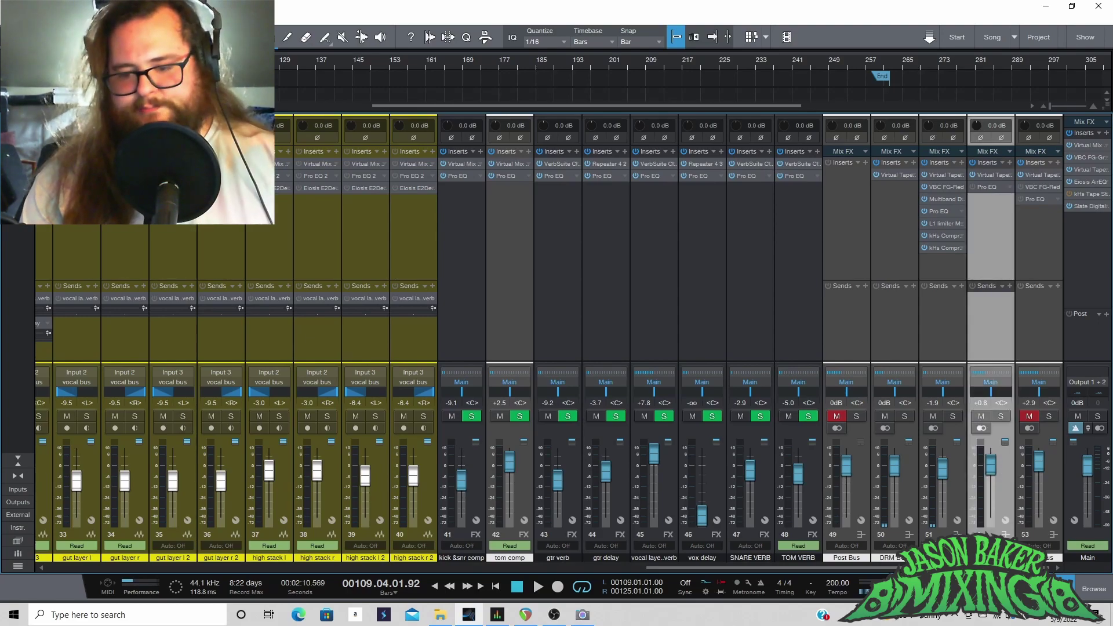
left_click_drag(806, 568, 654, 491)
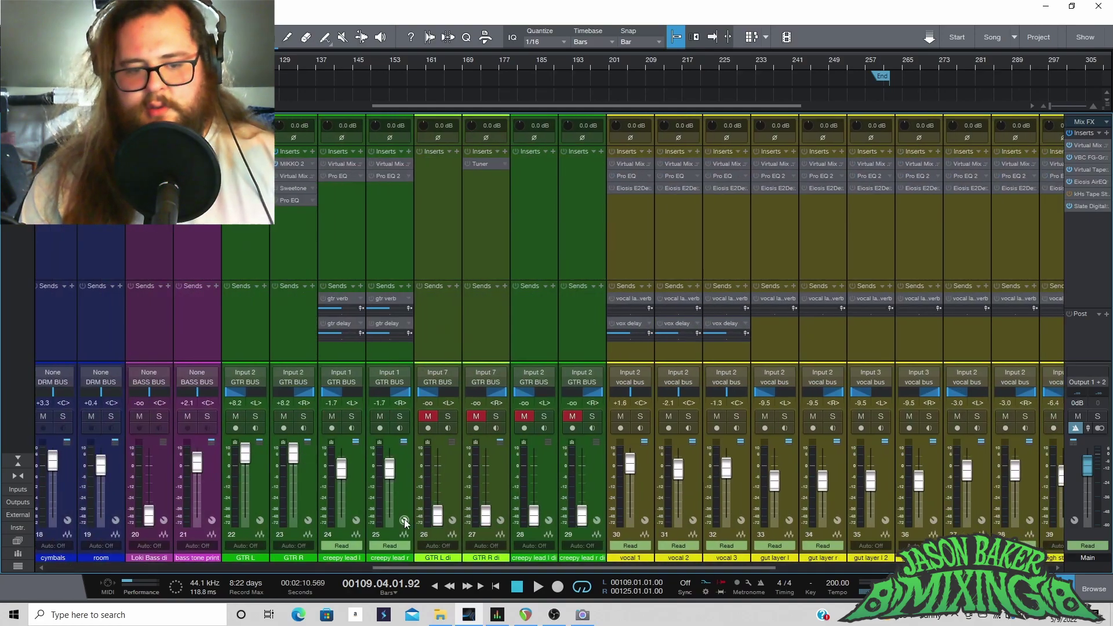
left_click(318, 492)
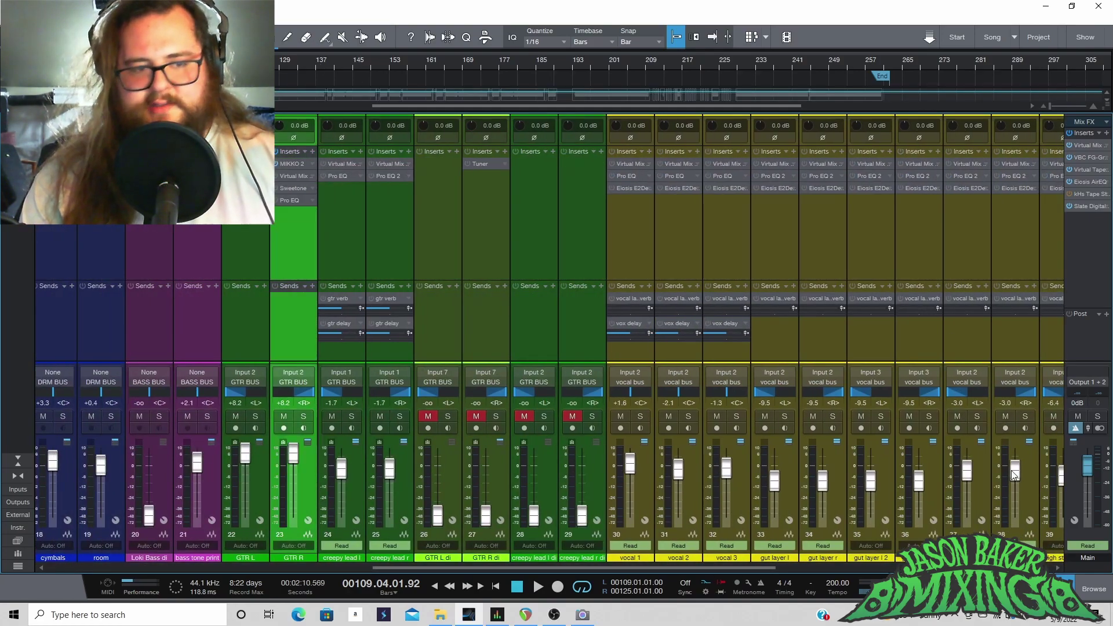
Step: Start playback around bar 142 in the arrangement and set the loop range from bar 144 to bar 155
key("F3")
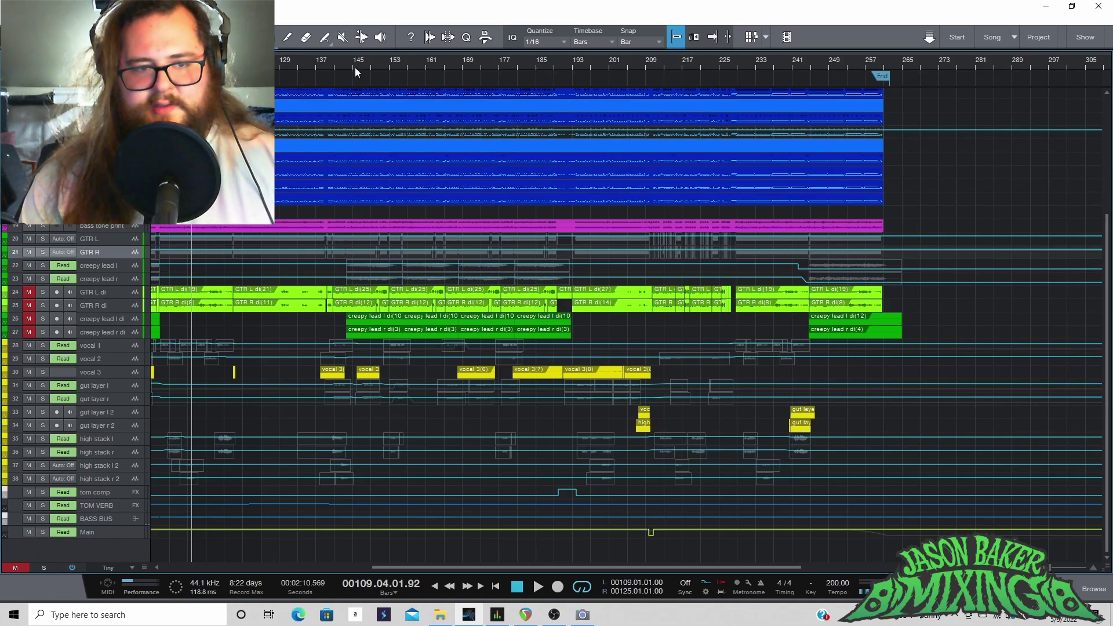
left_click(337, 65)
key("space")
scroll(353, 69, "up", 2)
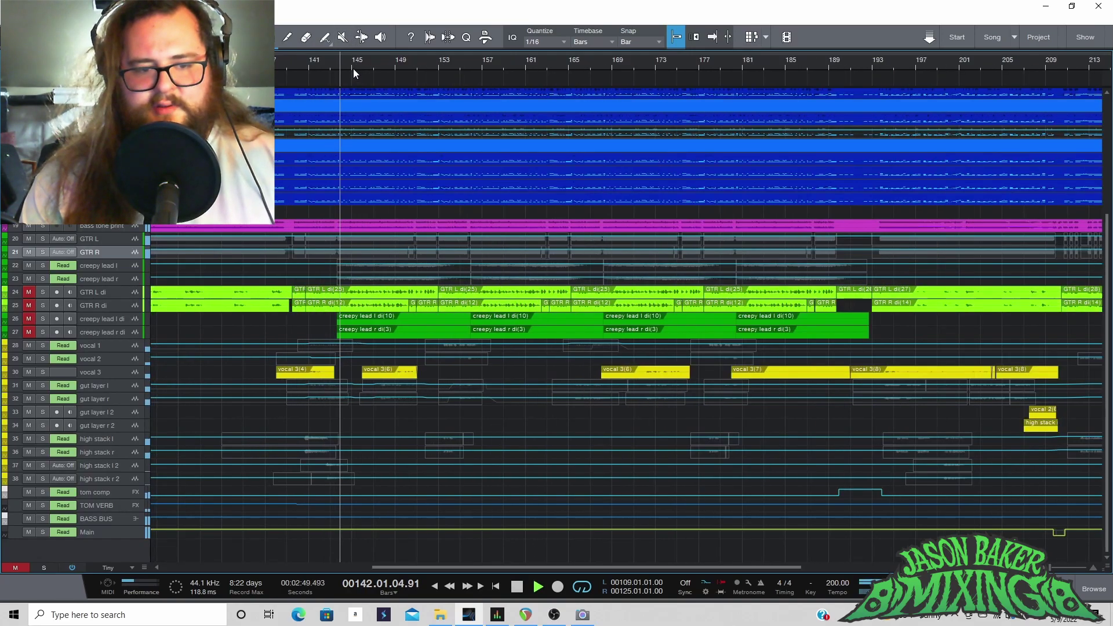
scroll(353, 68, "up", 1)
left_click_drag(336, 55, 519, 112)
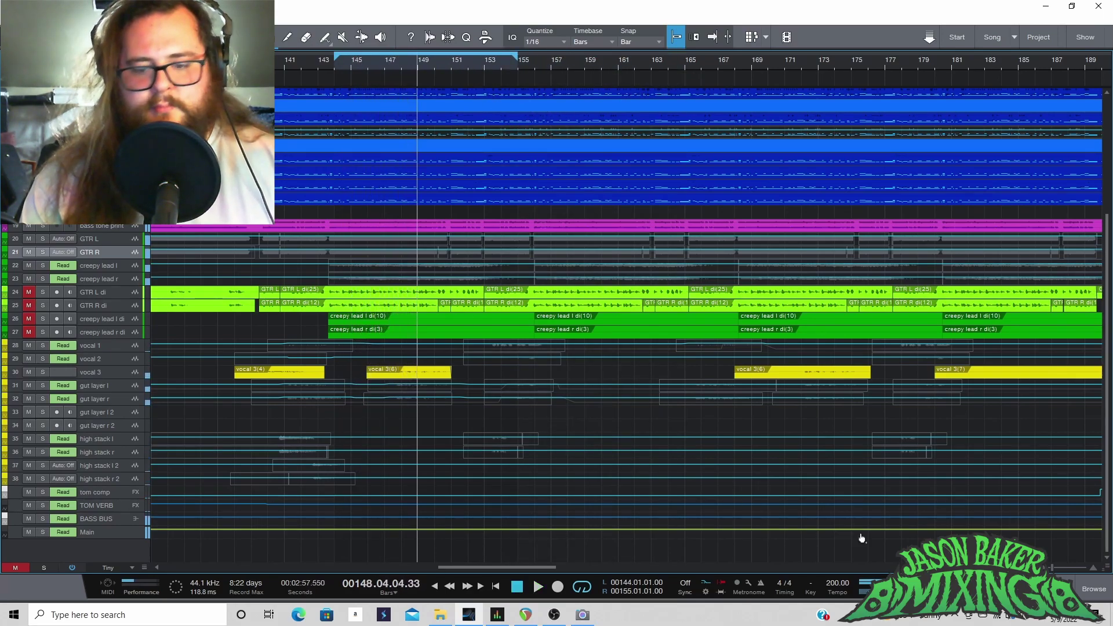
Step: Solo the GTR L and GTR R tracks in the mixer and listen to them during playback
left_click(1066, 584)
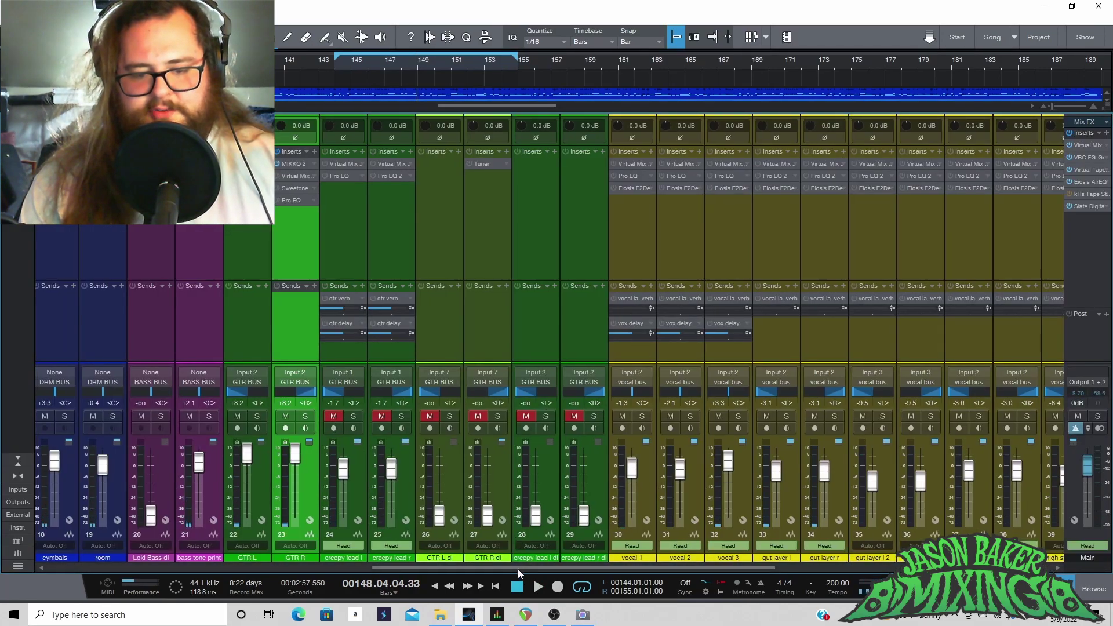
left_click_drag(533, 568, 469, 479)
left_click(468, 476)
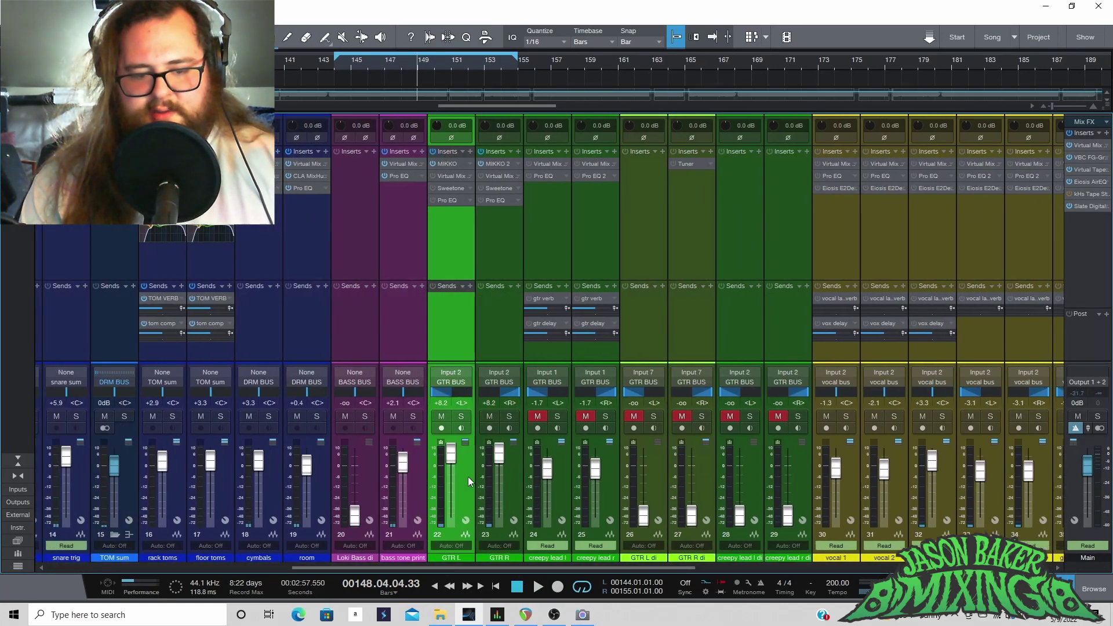
left_click(462, 416)
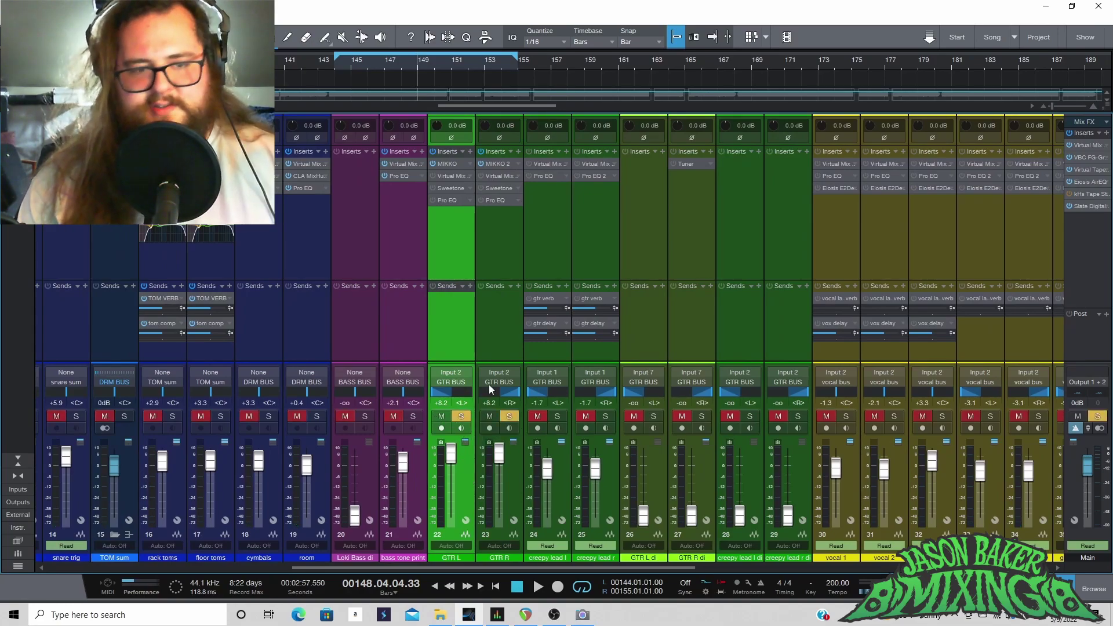
key("space")
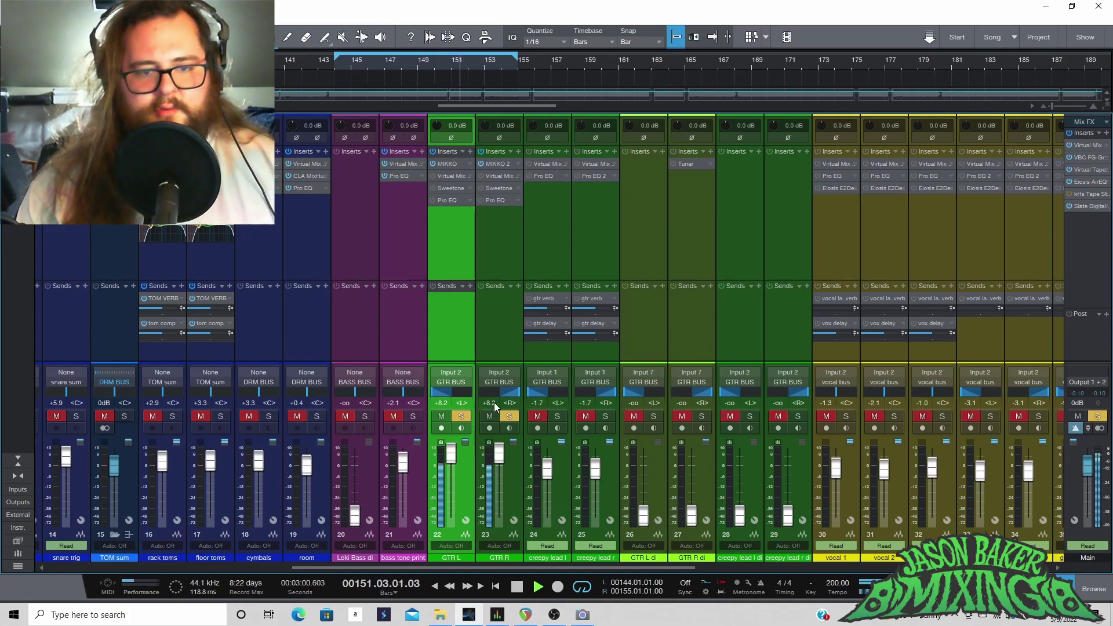
key("space")
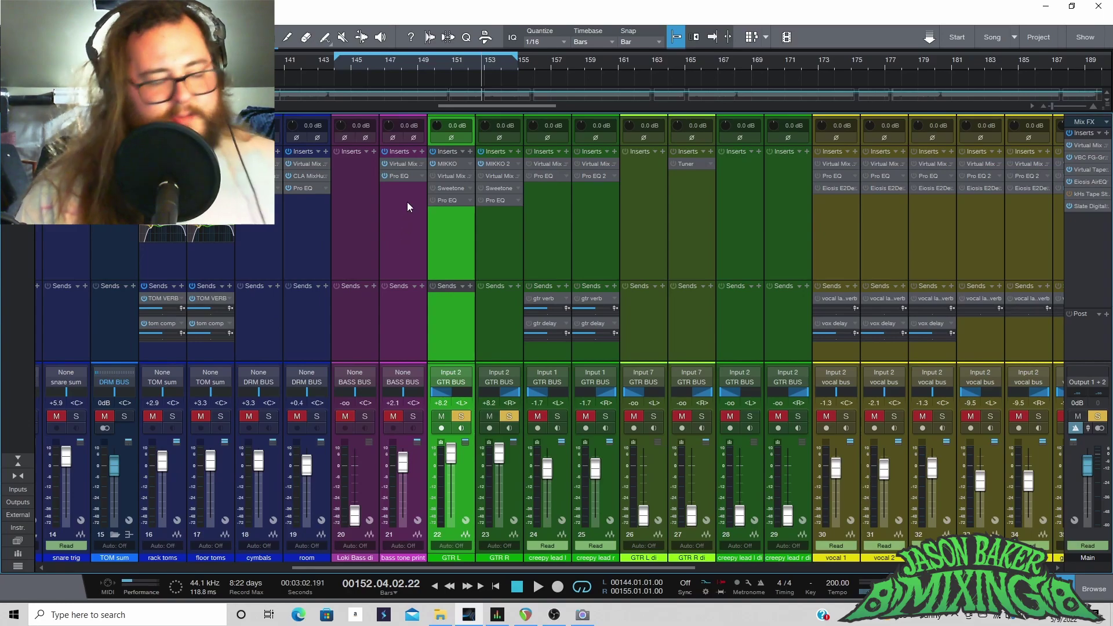
Step: View the MIKKO cabinet plug-in settings on the GTR L track, then close the plug-in window
left_click(465, 165)
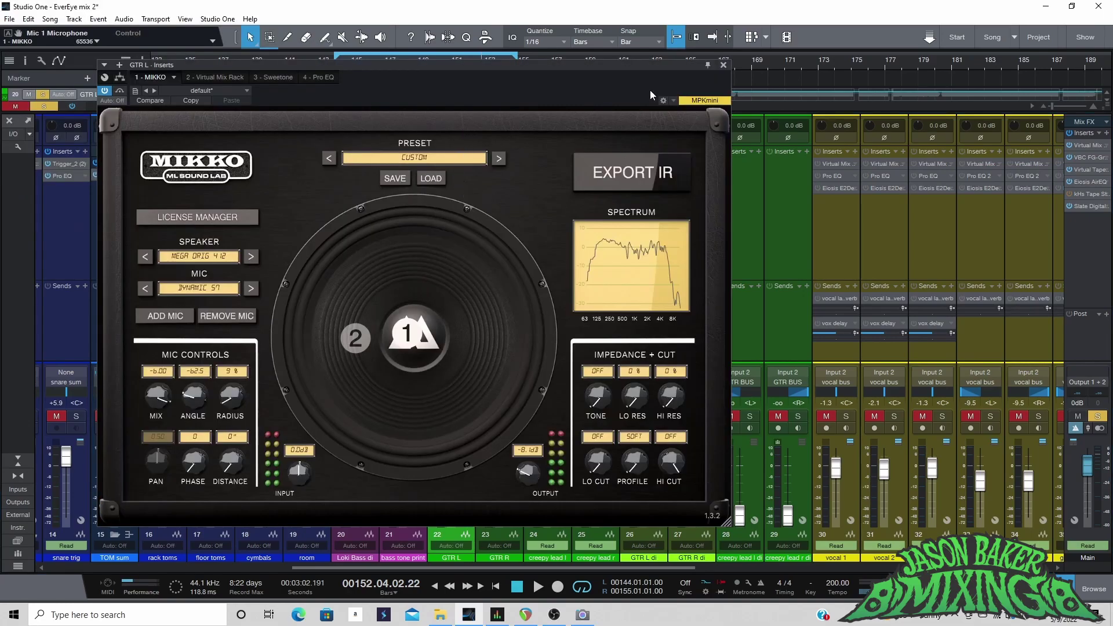
left_click(726, 64)
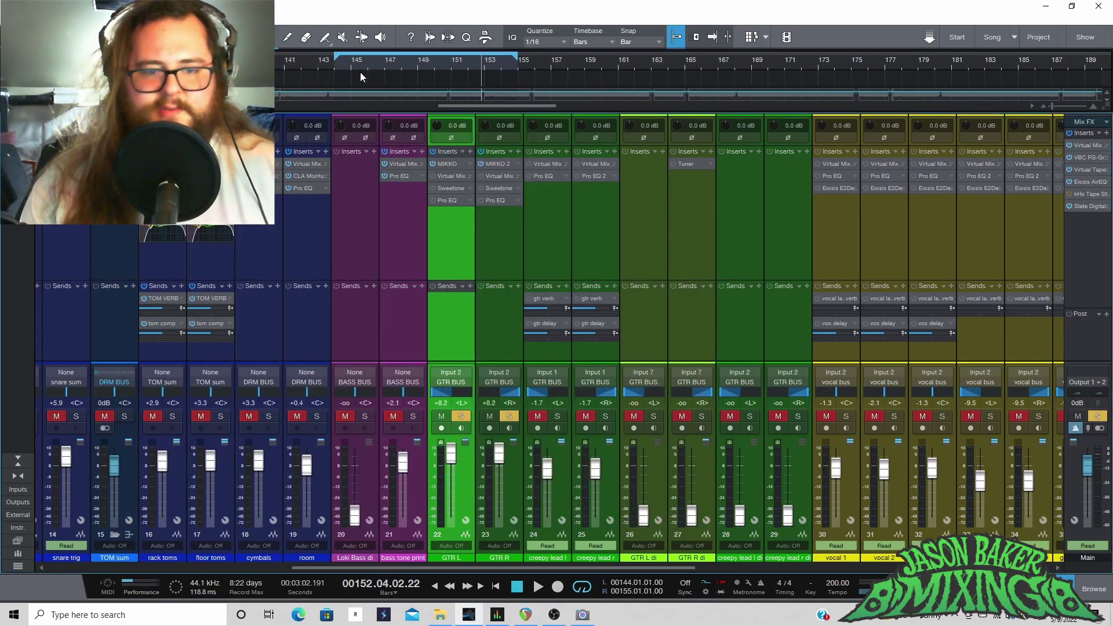
Step: Audition the soloed guitars at several spots across the song between about bar 71 and bar 175, then stop playback
key("space")
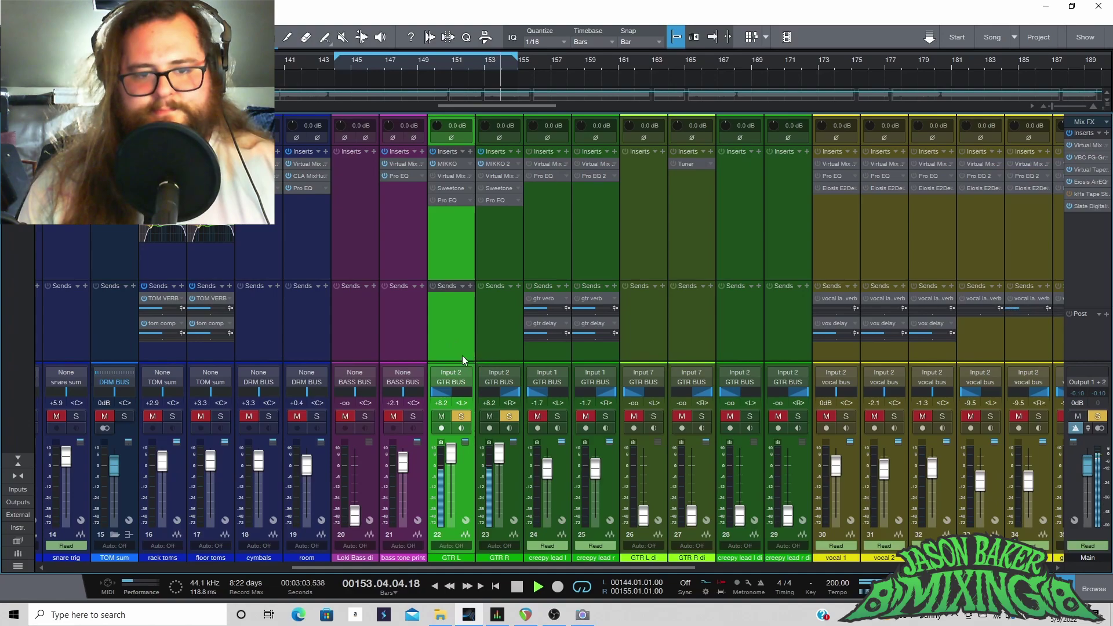
left_click_drag(202, 60, 201, 42)
scroll(201, 61, "down", 2)
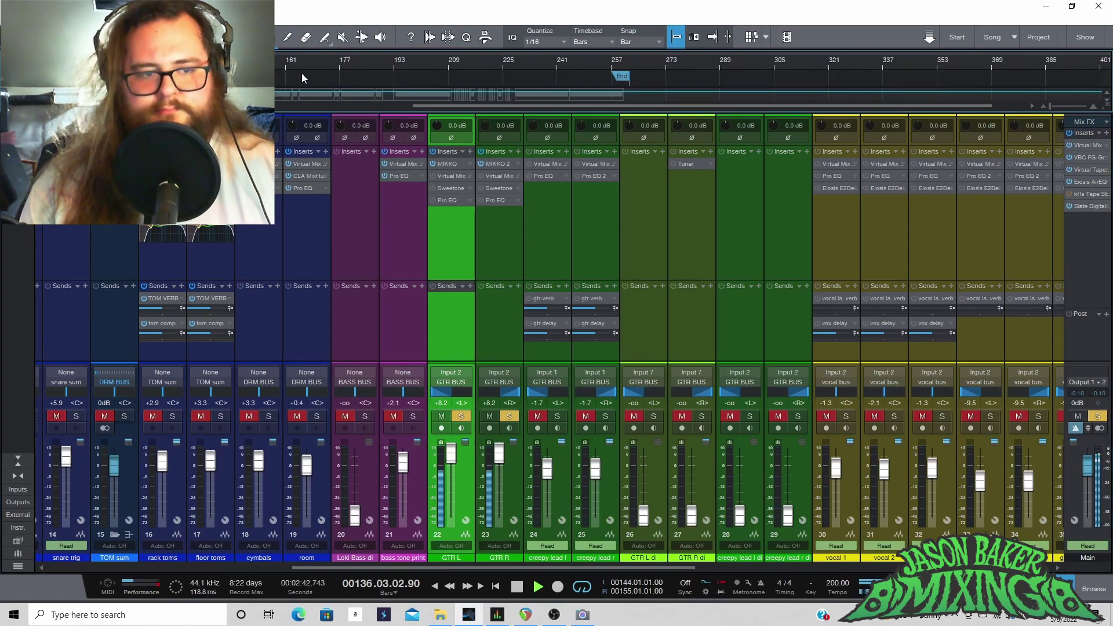
left_click(328, 60)
scroll(334, 59, "down", 3)
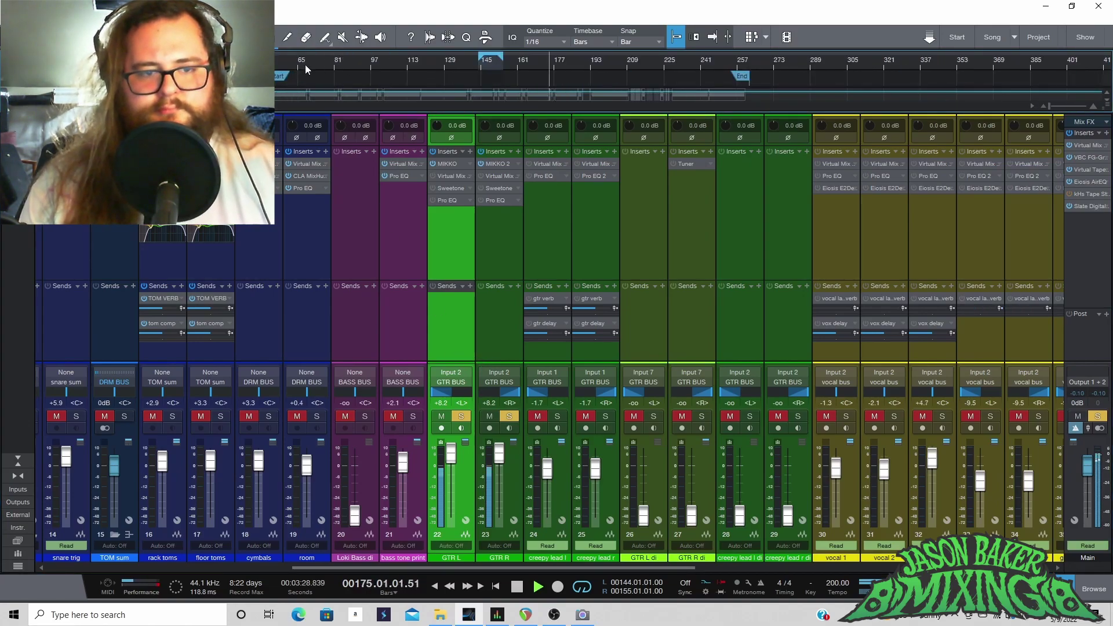
left_click(308, 60)
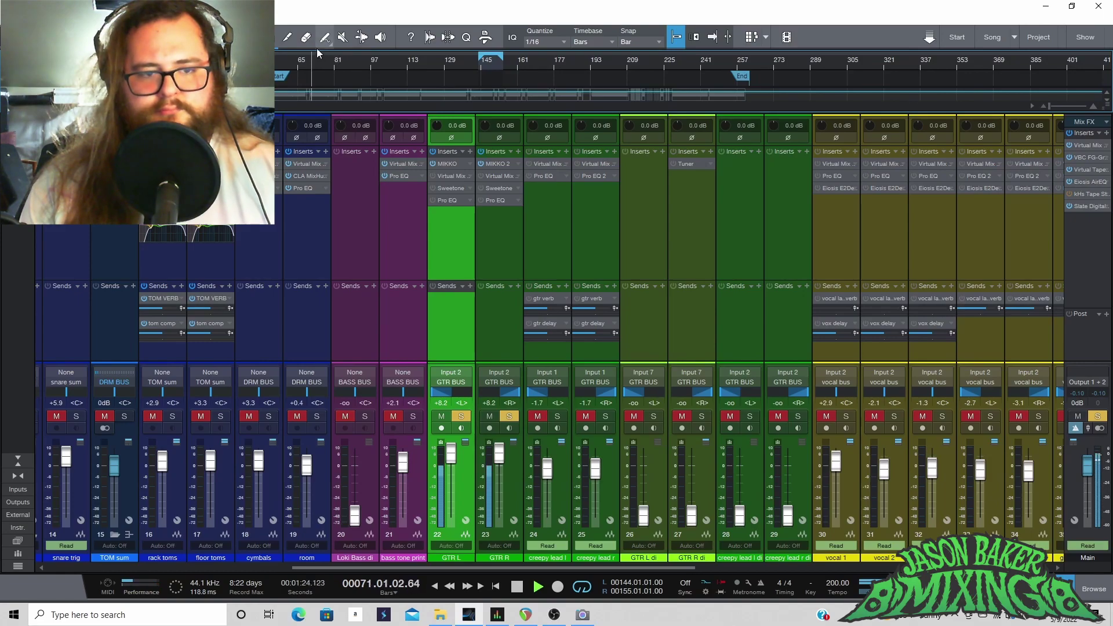
left_click(327, 59)
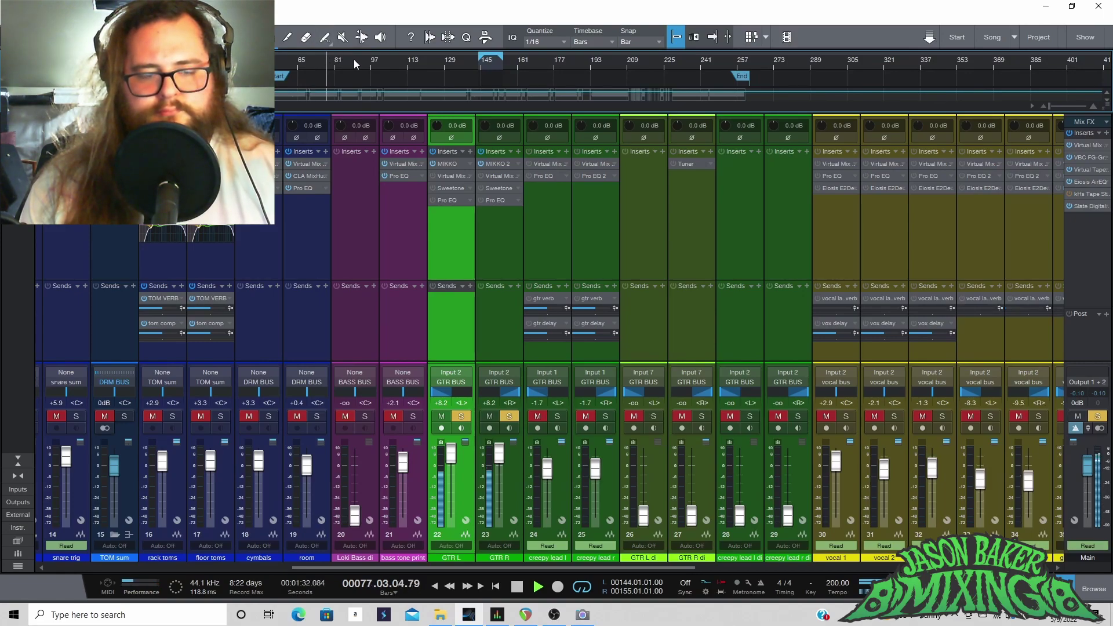
left_click(392, 58)
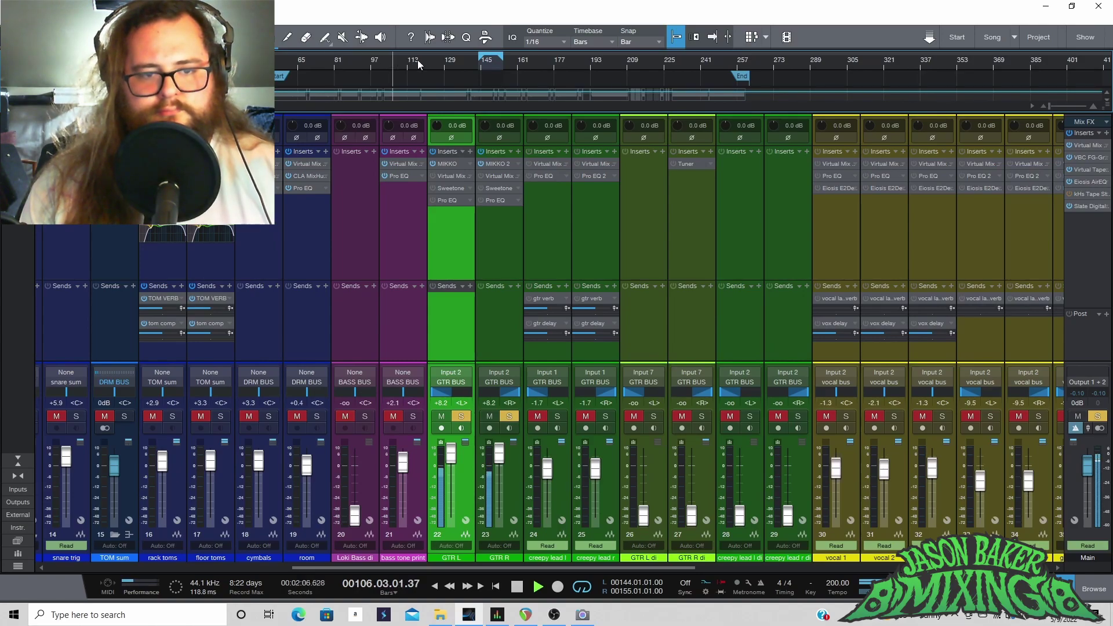
left_click(429, 58)
left_click(412, 58)
left_click(368, 58)
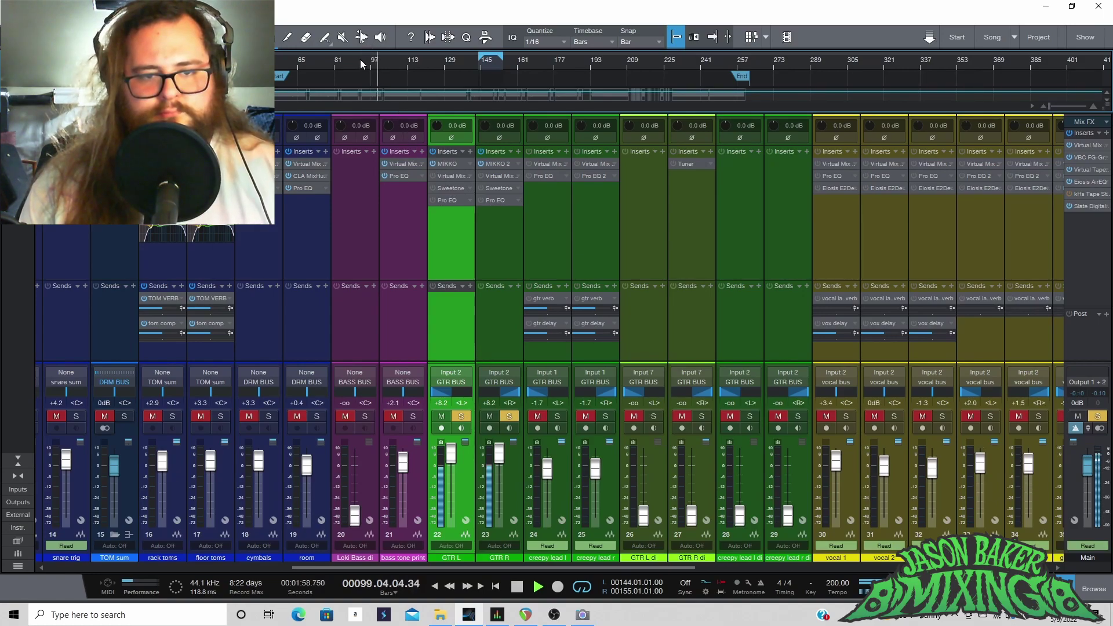
scroll(360, 59, "up", 5)
key("space")
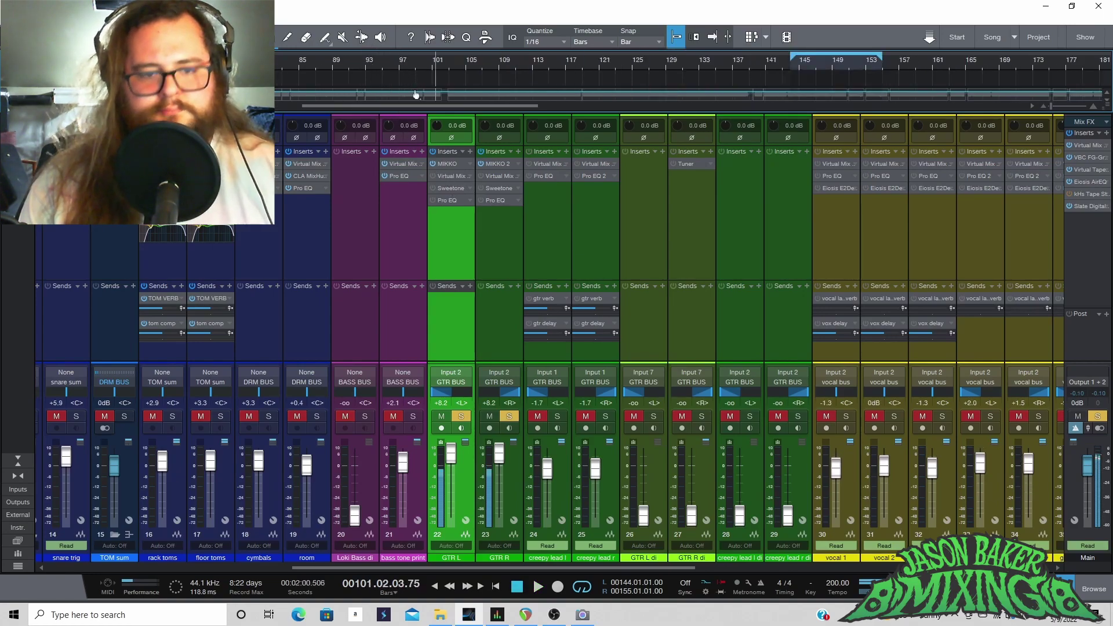
Step: Return the playhead to bar 144, then enable Virtual Mix Rack on GTR L and check its Virtual Channel module
left_click(790, 61)
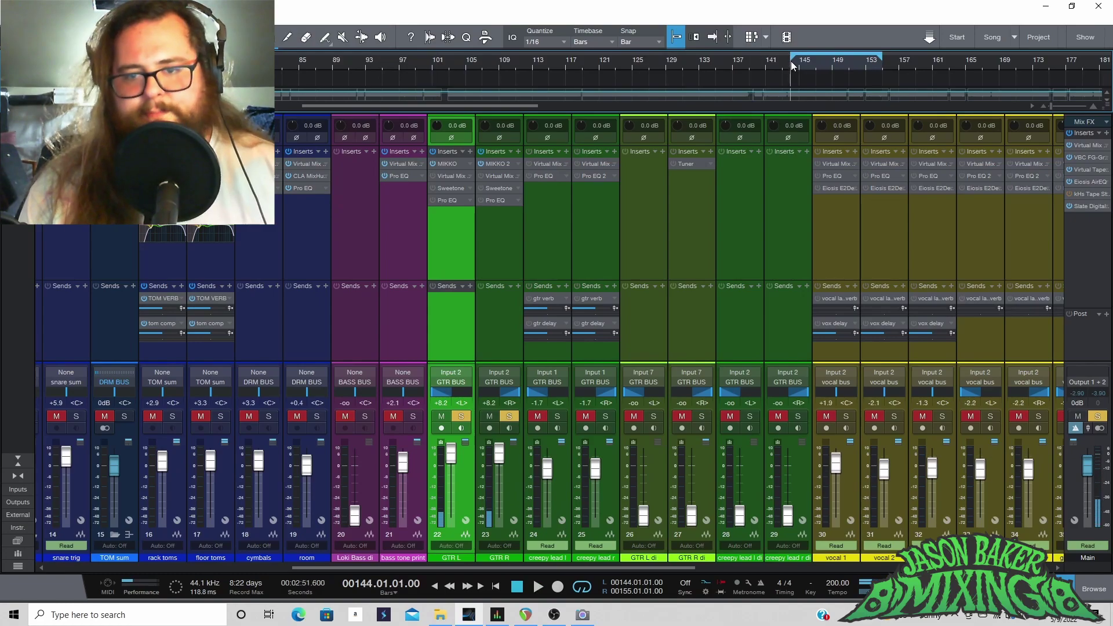
scroll(791, 58, "up", 3)
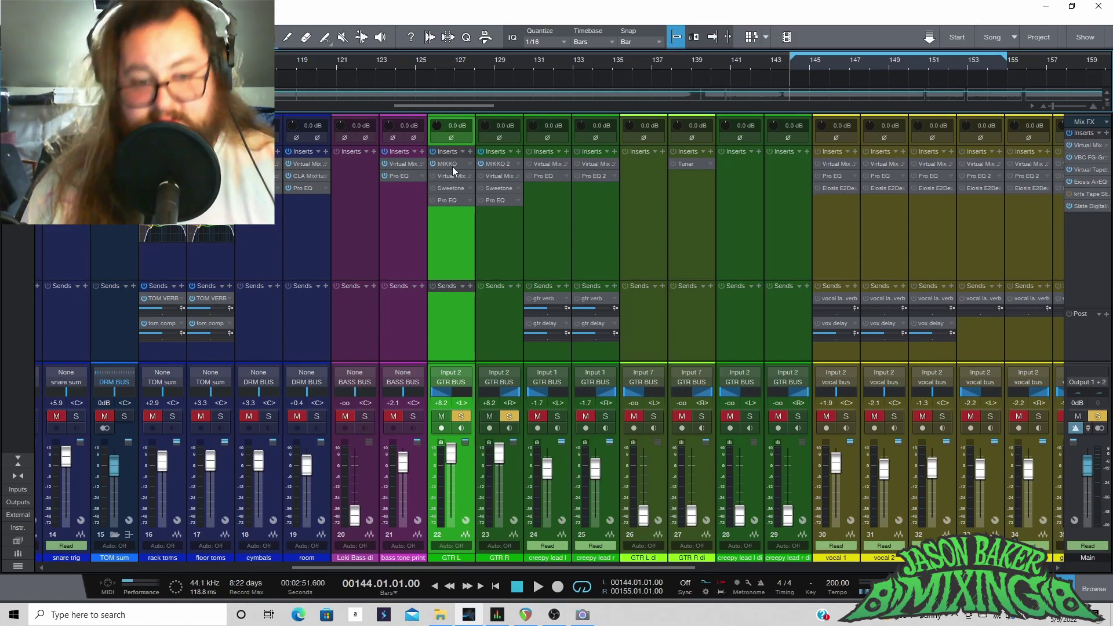
double_click(434, 177)
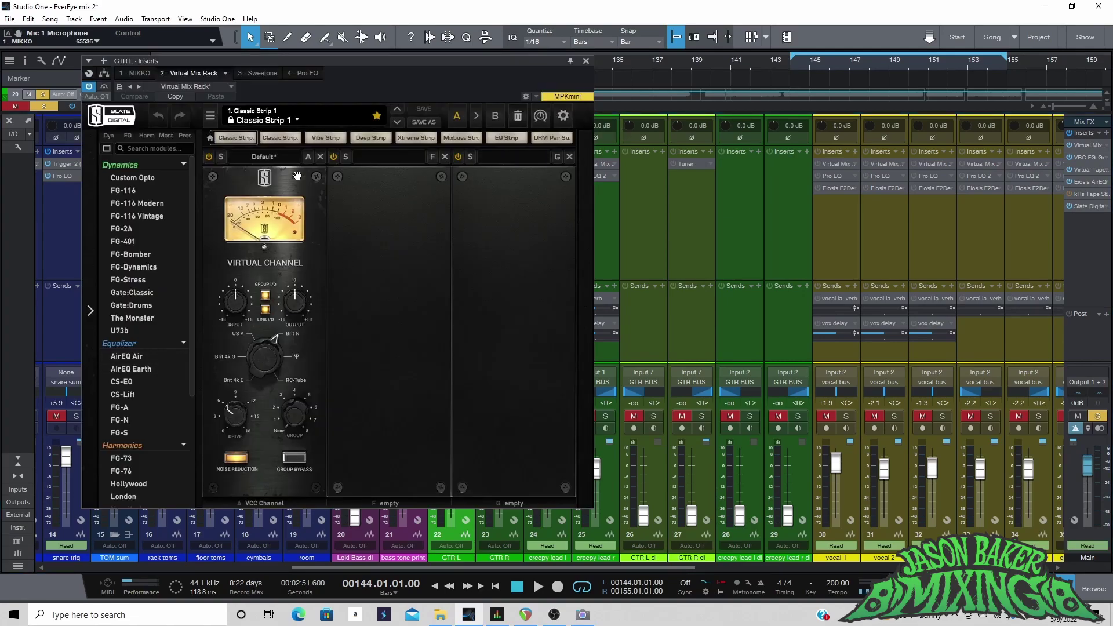
left_click(586, 60)
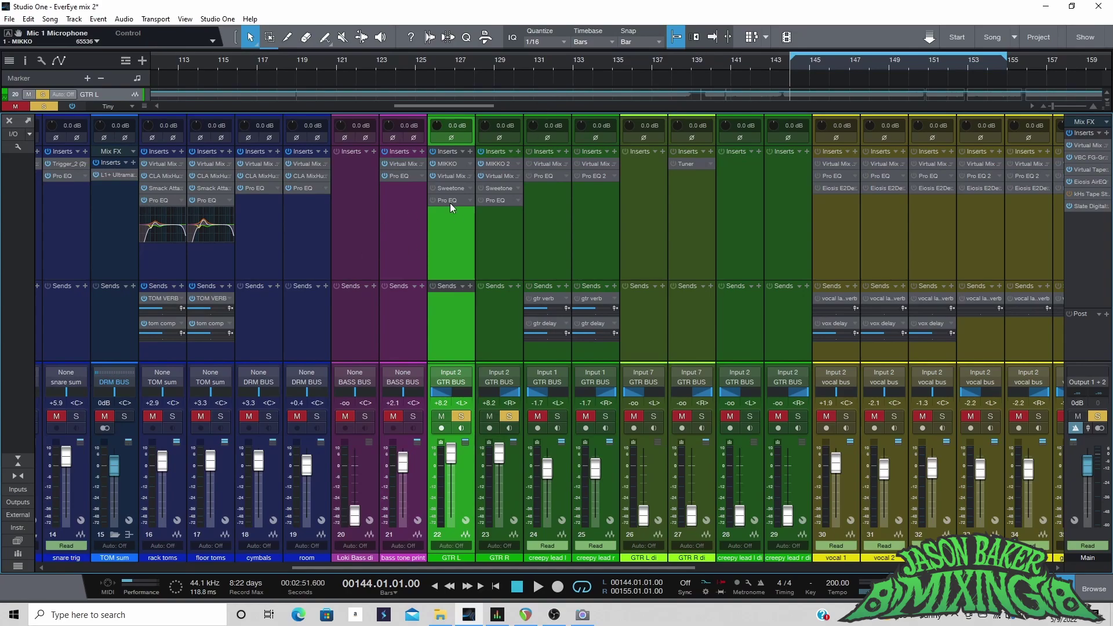
Step: Bring up Sweetone on GTR L, clear its window from the insert list, and enable it while the soloed guitars play
left_click(436, 190)
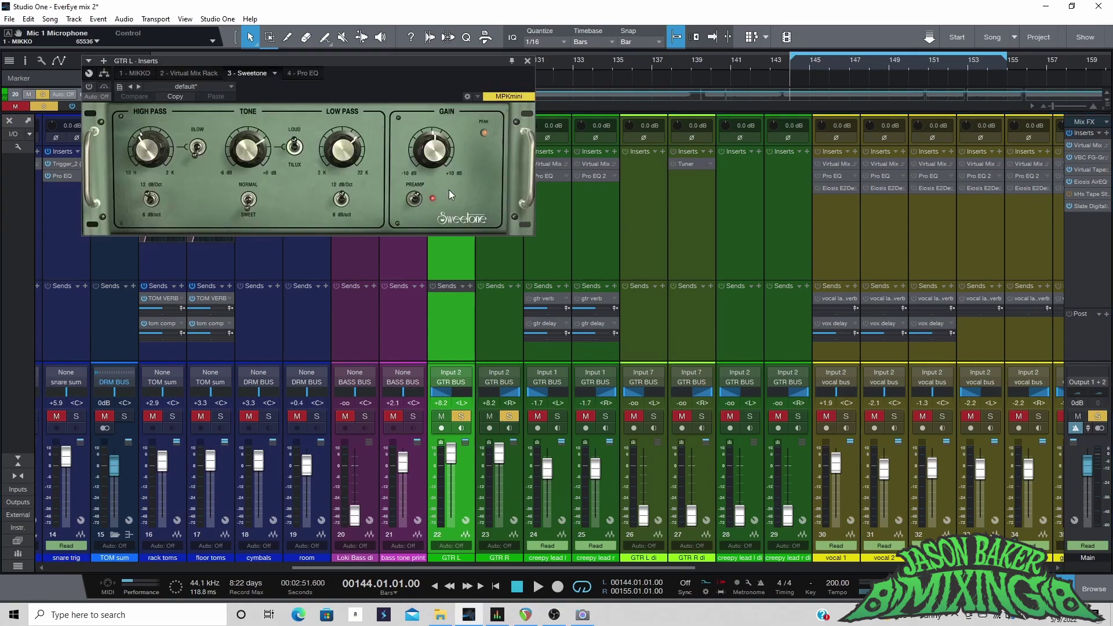
left_click_drag(441, 61, 705, 172)
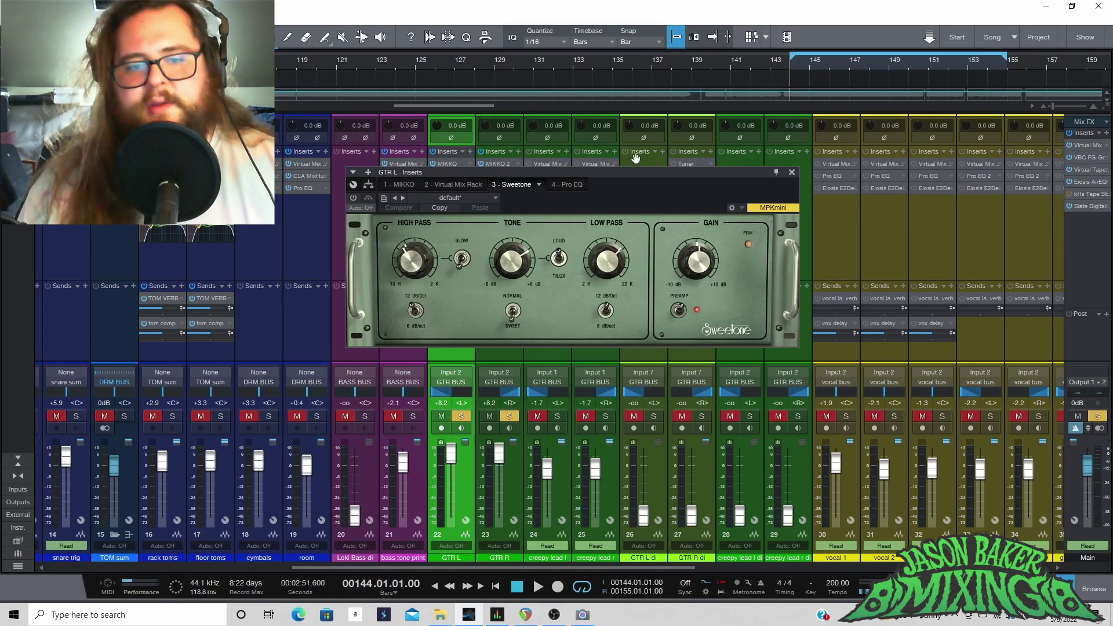
left_click_drag(648, 173, 603, 279)
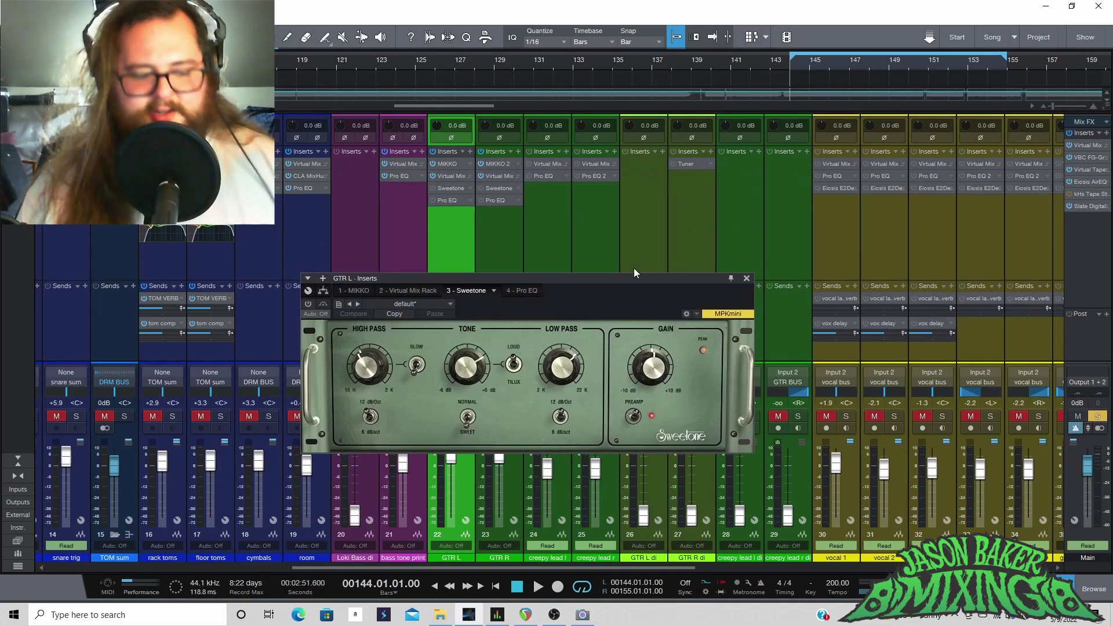
key("space")
left_click(310, 304)
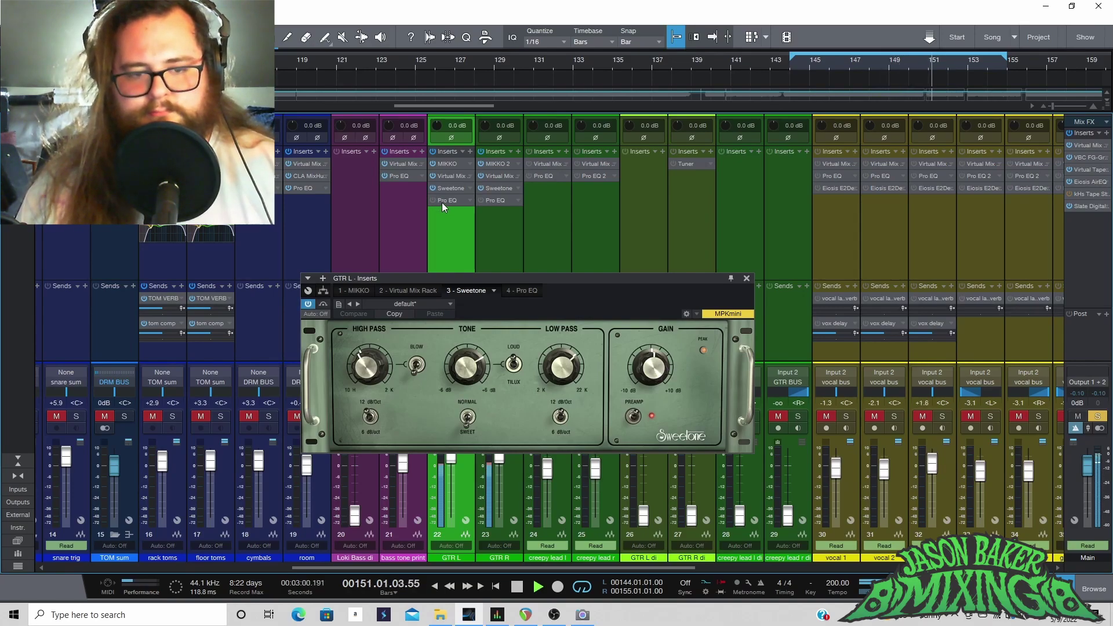
Step: Bring up Pro EQ on GTR L, enable it, reveal all its bands, and resume playback
left_click(441, 202)
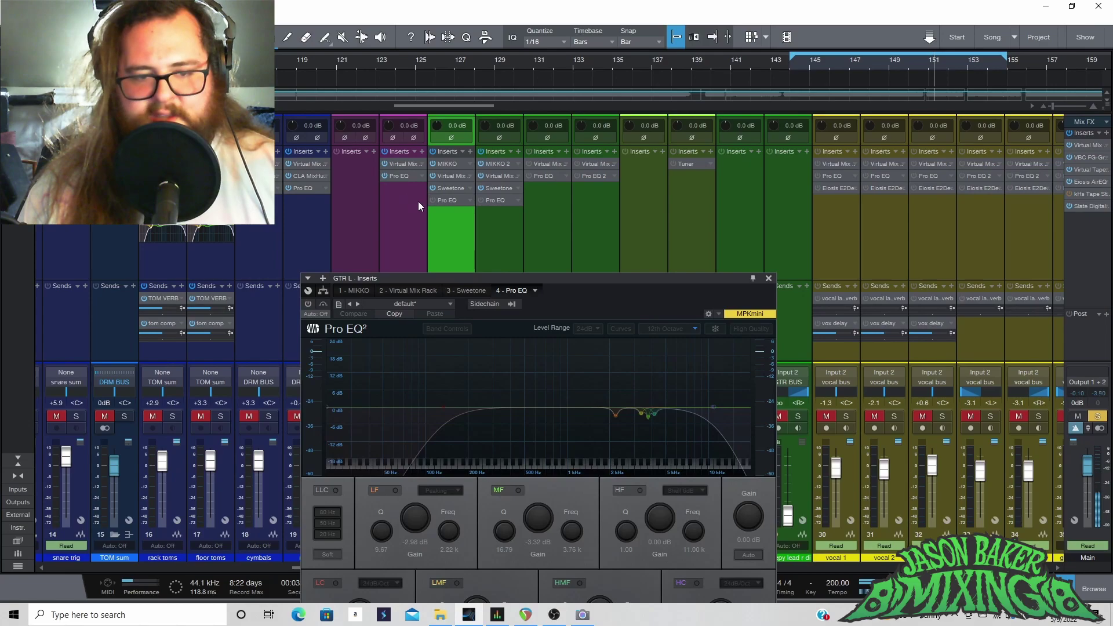
left_click(433, 200)
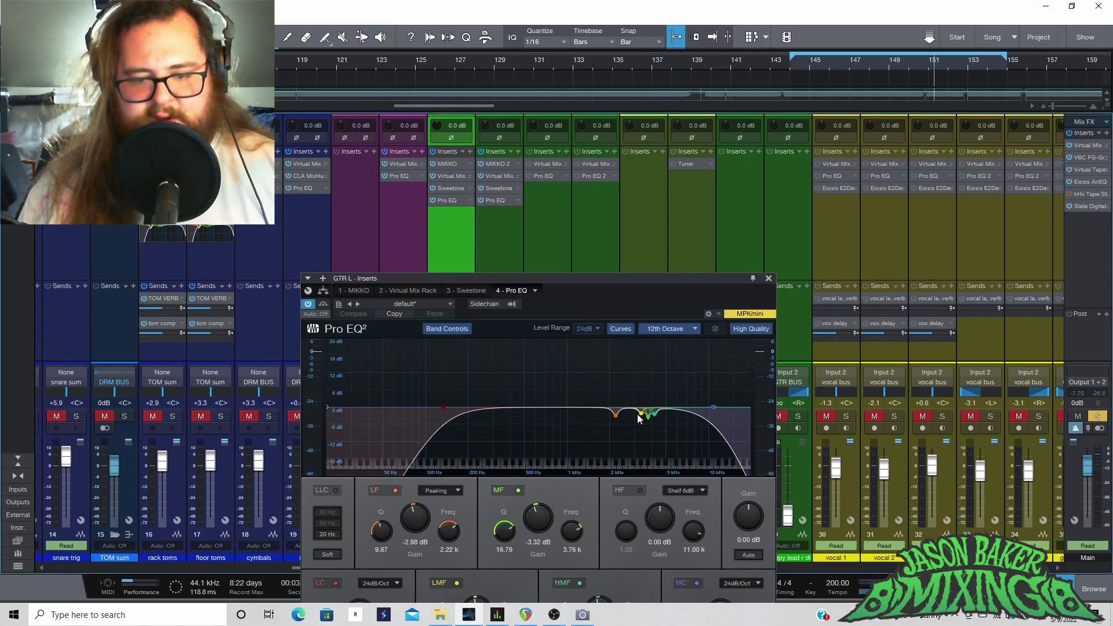
left_click_drag(616, 279, 501, 107)
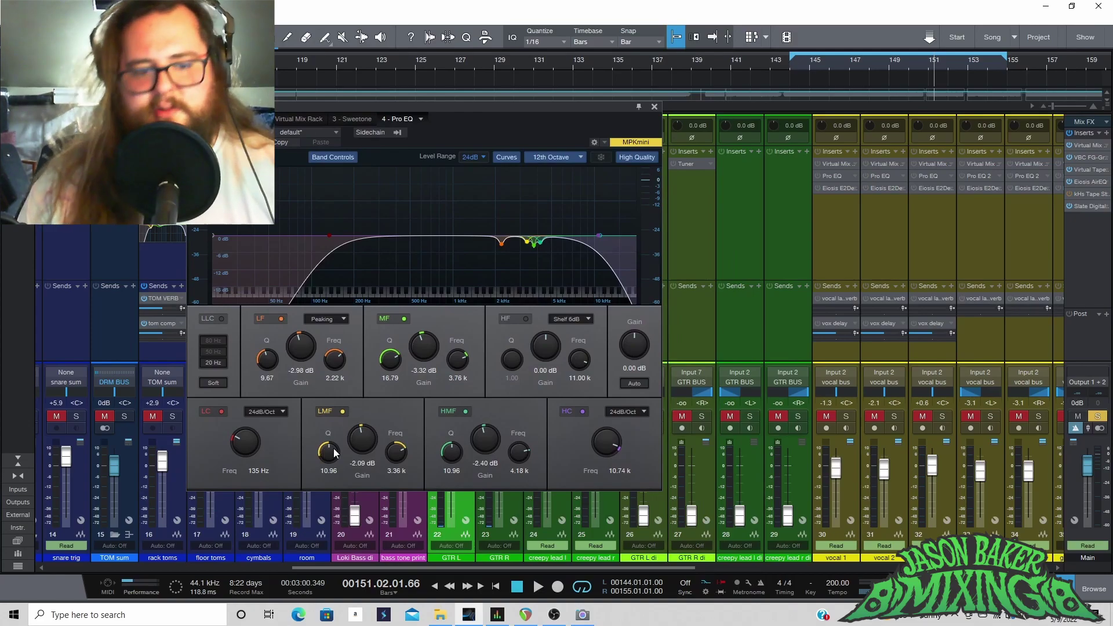
key("space")
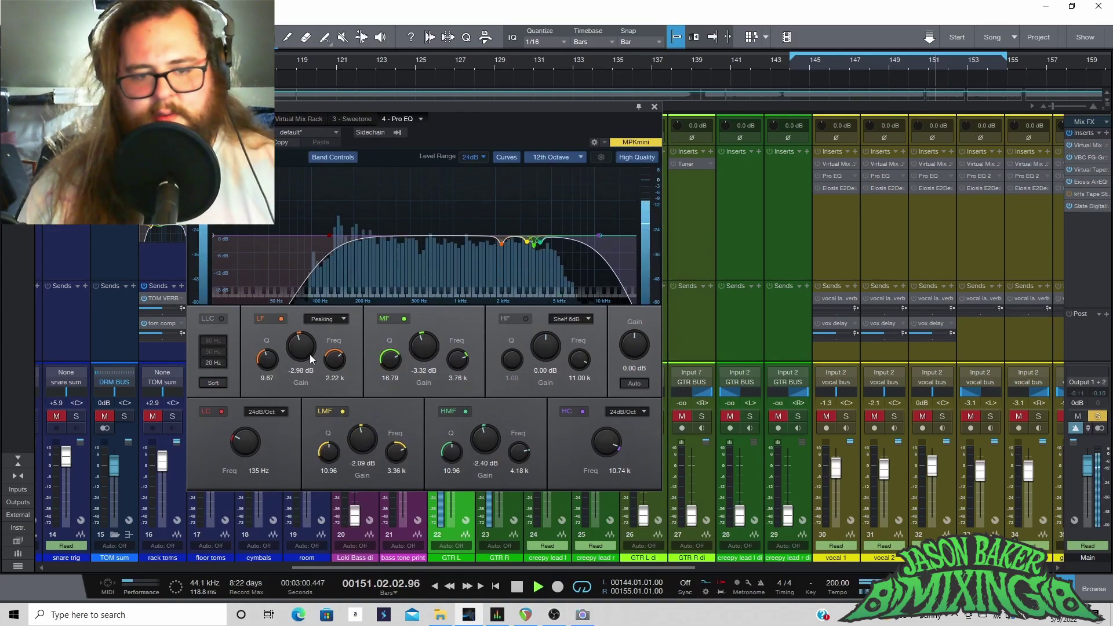
Step: Boost the LF, LMF, MF and HMF gains in turn to hear each resonance, undo every boost, then stop playback and close Pro EQ
left_click_drag(306, 353, 301, 299)
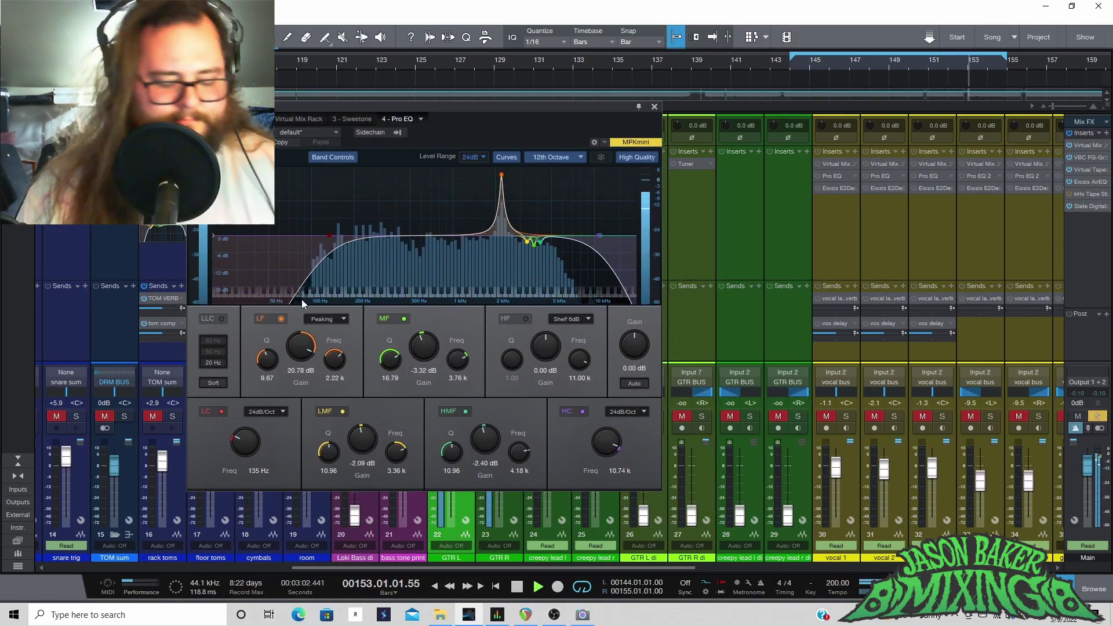
key("ctrl+z")
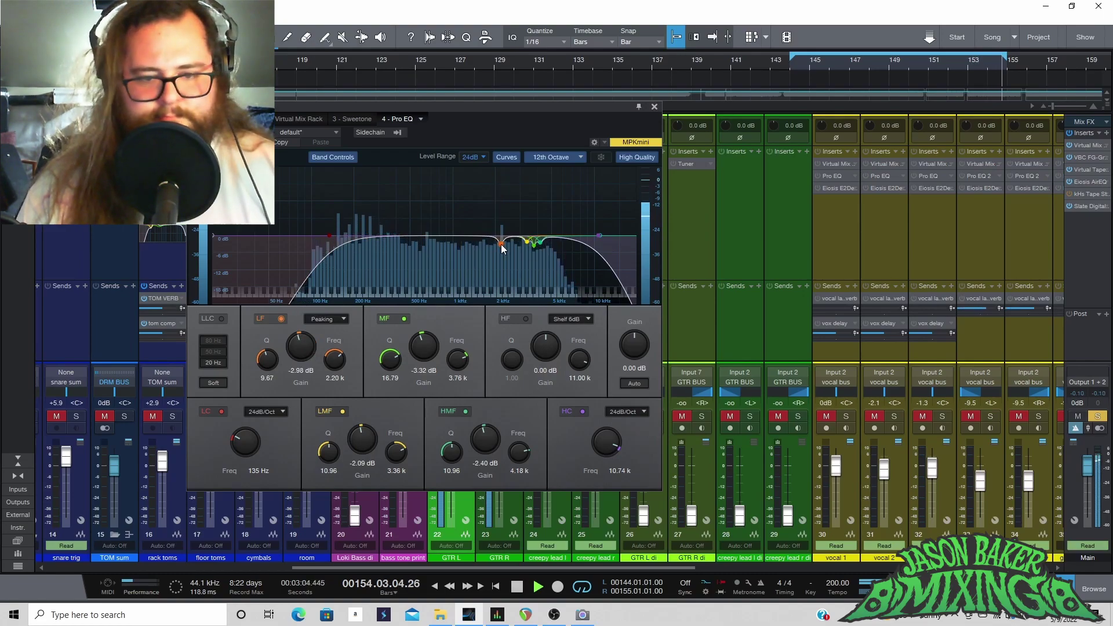
left_click_drag(352, 451, 370, 405)
key("ctrl+z")
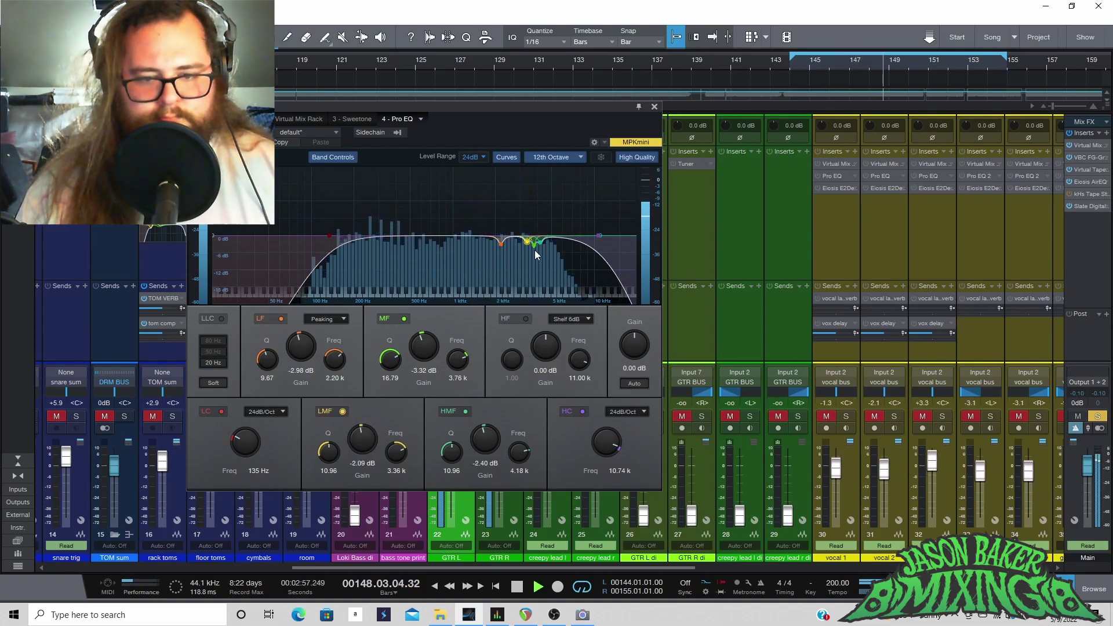
left_click_drag(422, 357, 420, 317)
key("ctrl+z")
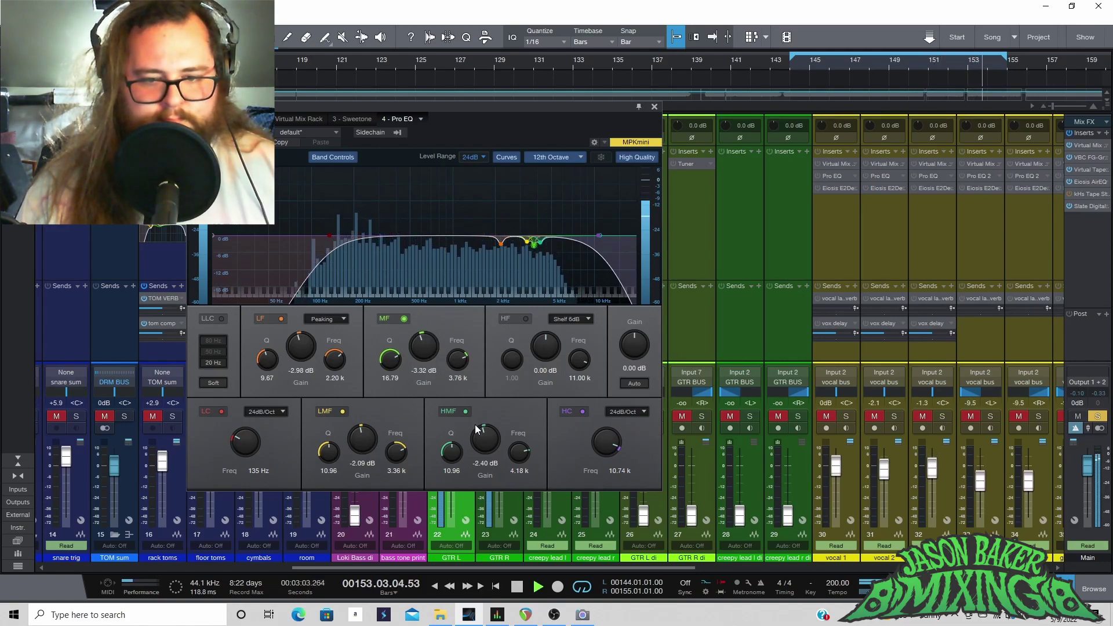
left_click_drag(477, 447, 483, 398)
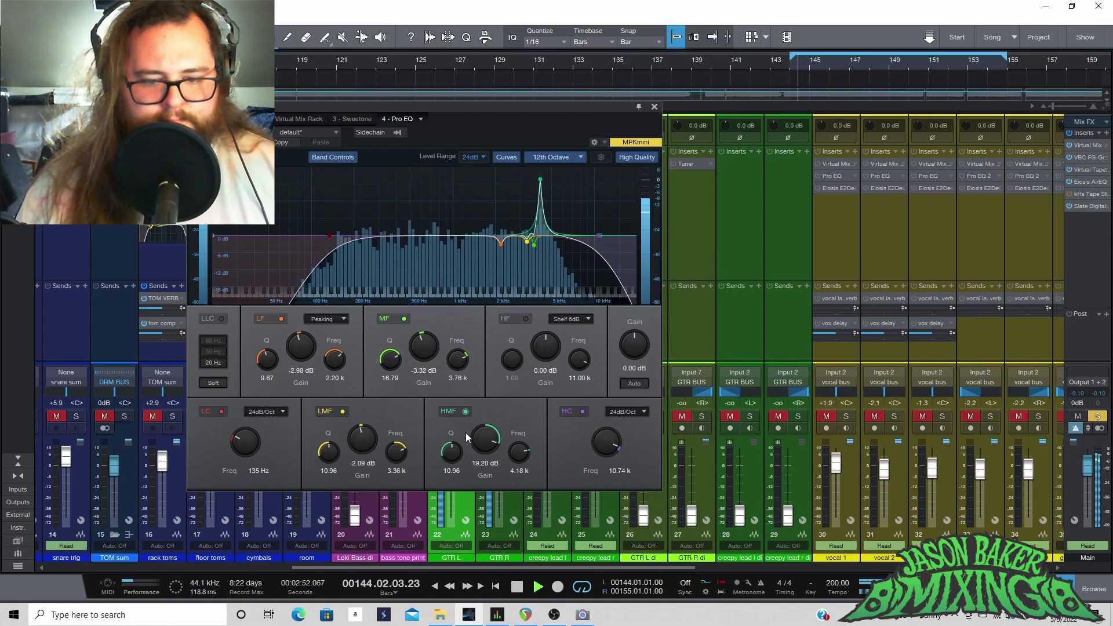
key("ctrl+z")
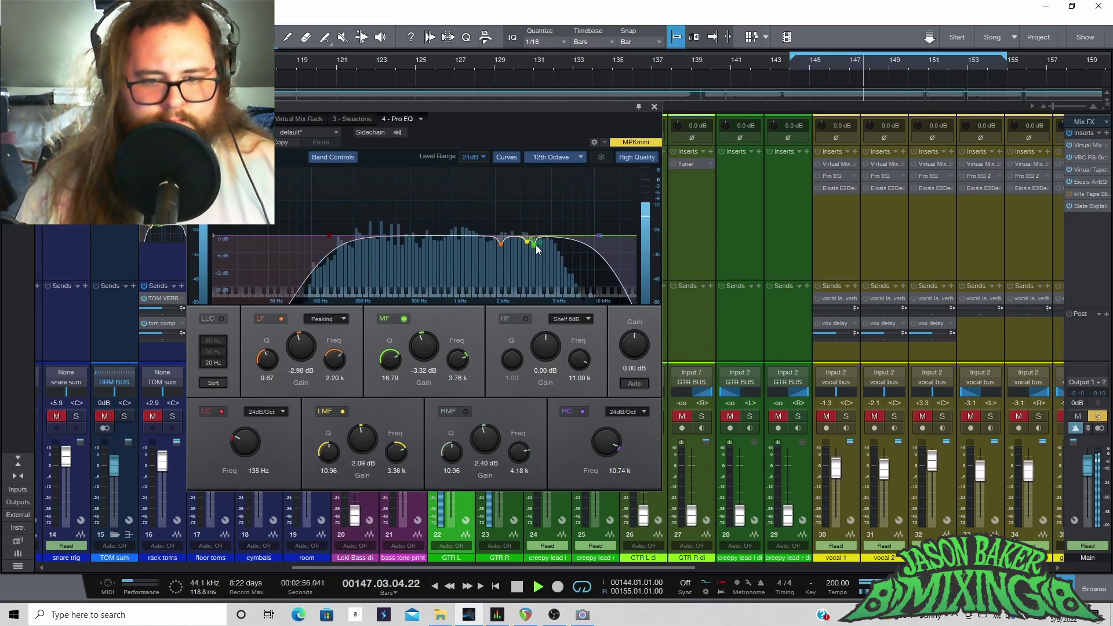
key("space")
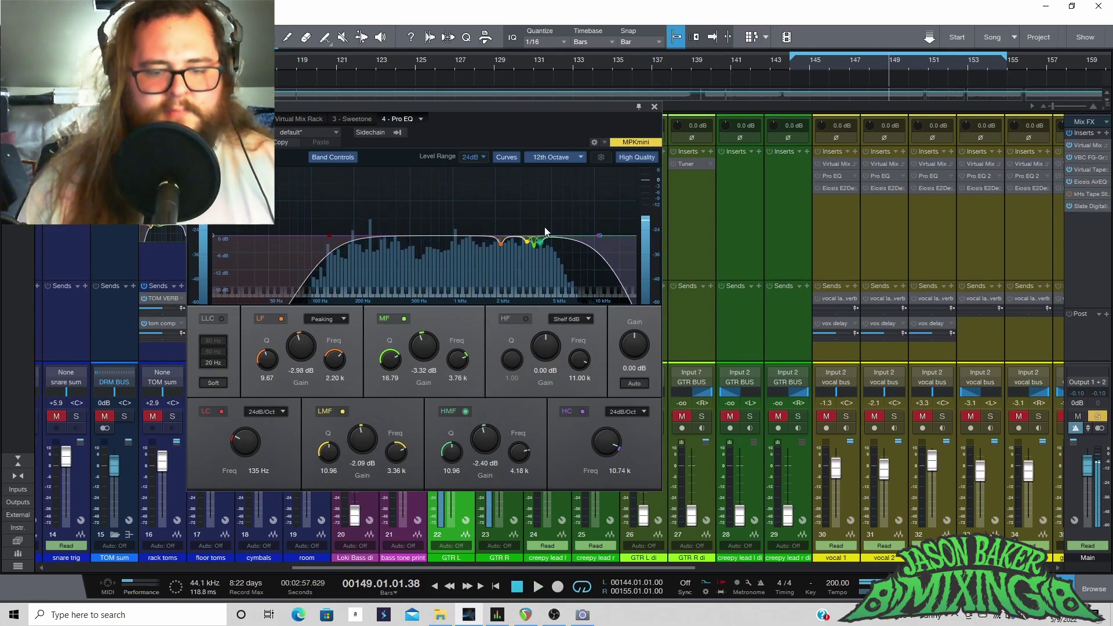
left_click(654, 106)
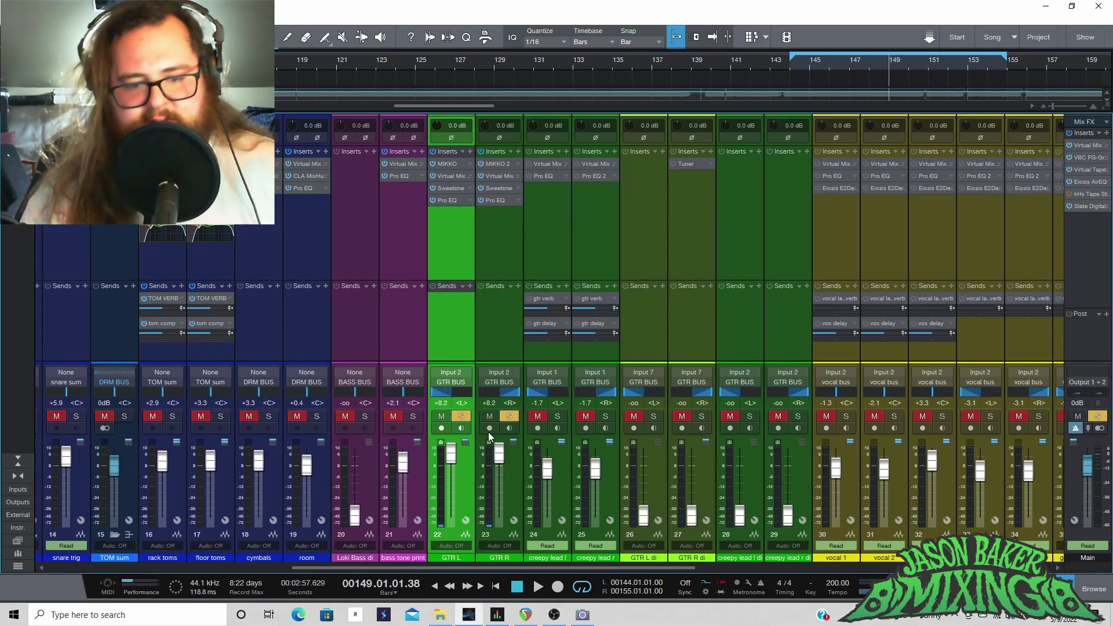
Step: Unsolo the GTR L and GTR R tracks and listen to them in the full mix
left_click(461, 416)
key("space")
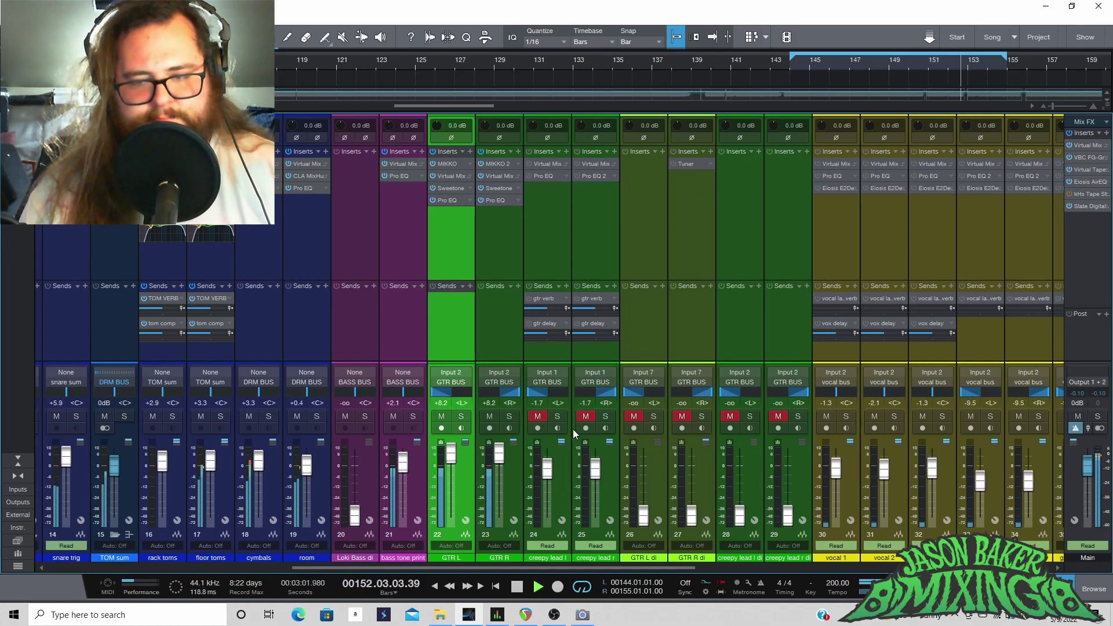
Step: Solo the left and right creepy lead guitar tracks and audition them from bar 144
left_click(565, 468)
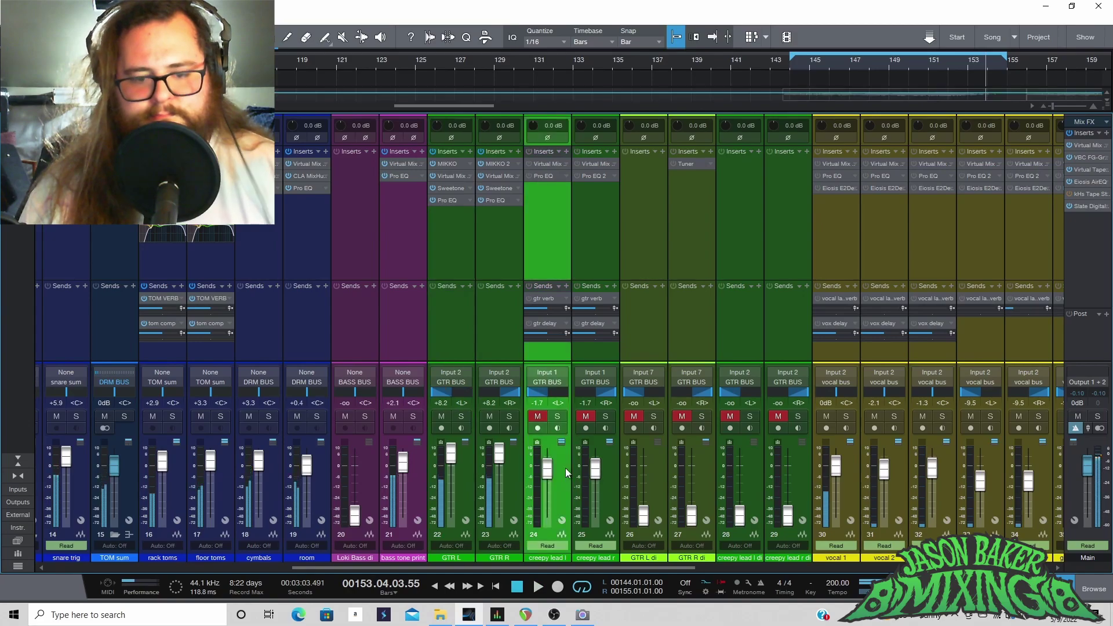
left_click(557, 416)
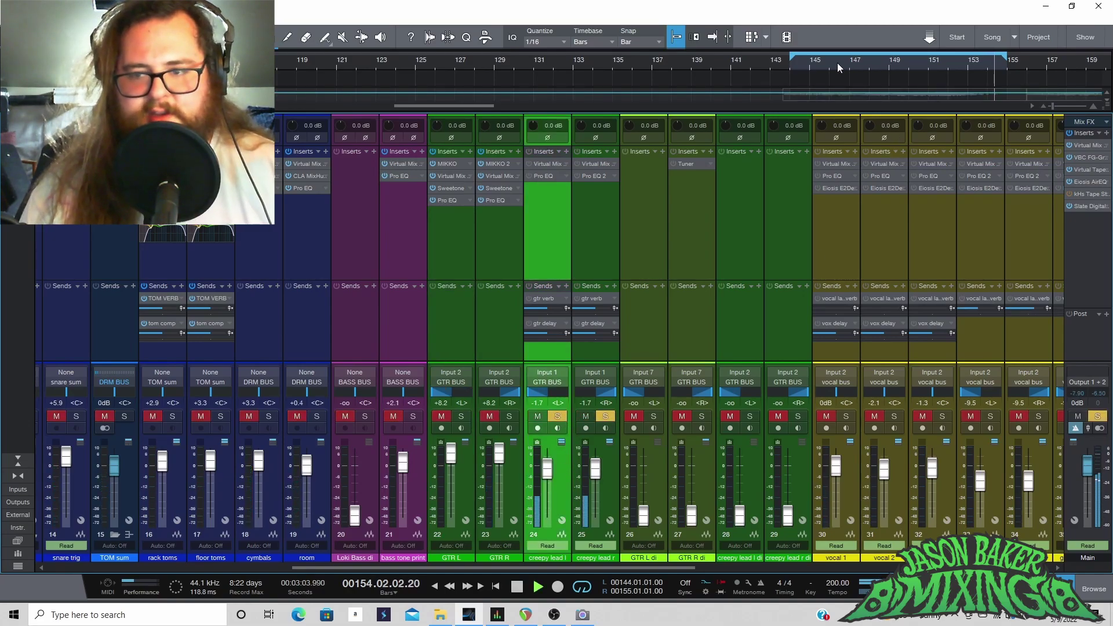
left_click(792, 67)
left_click(750, 61)
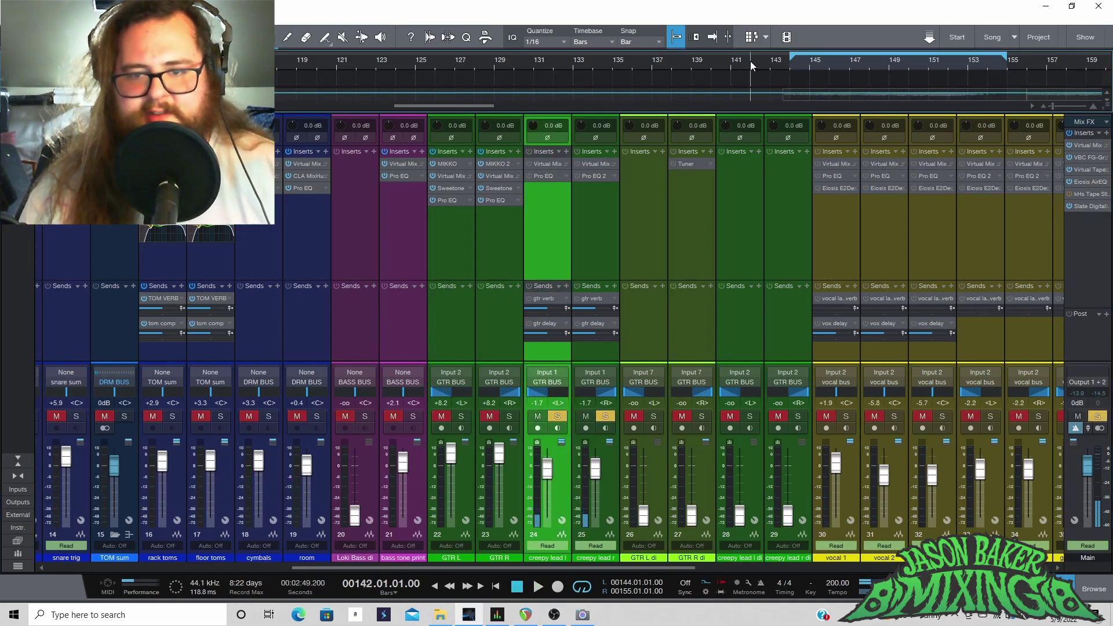
left_click(792, 63)
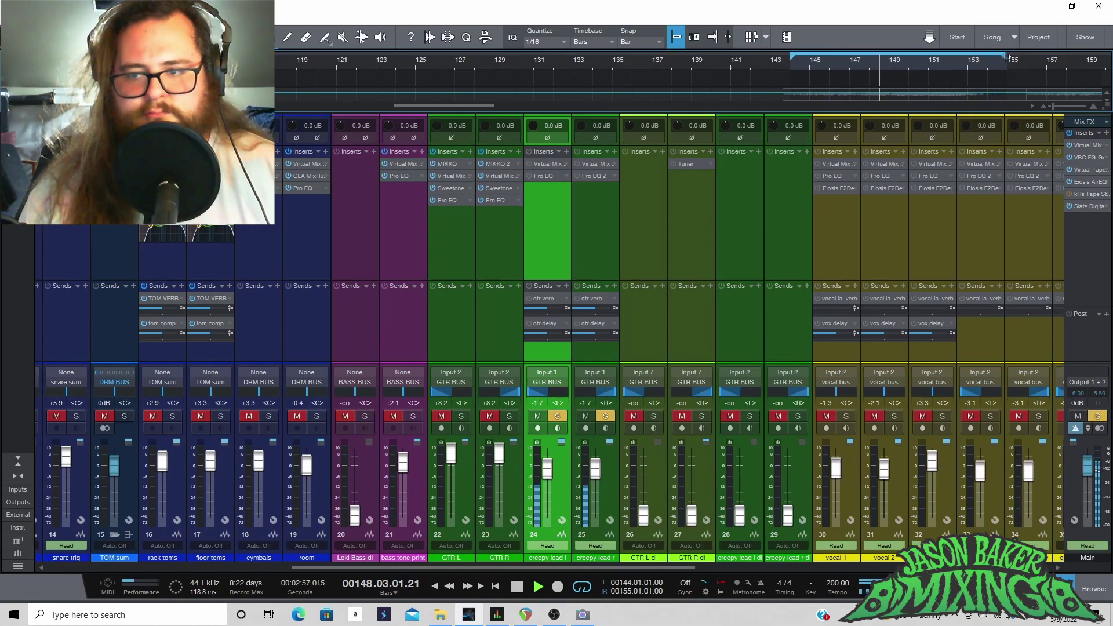
Step: Shorten the loop to end at bar 153, then enable the creepy leads' inserts with the left one's Virtual Mix Rack open
left_click_drag(1005, 58, 965, 69)
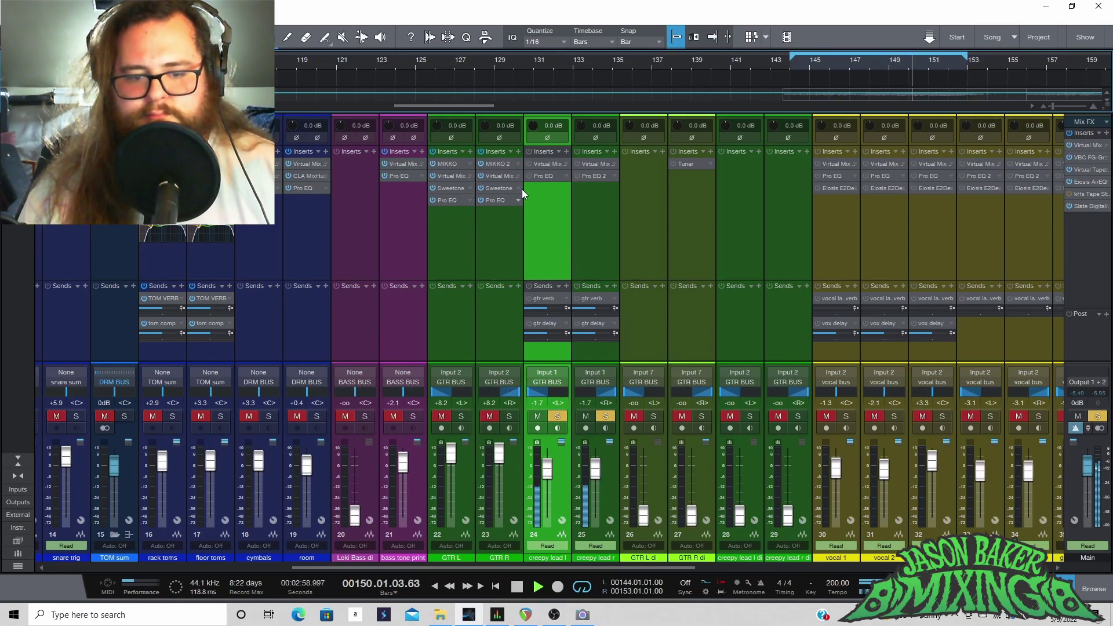
left_click(547, 163)
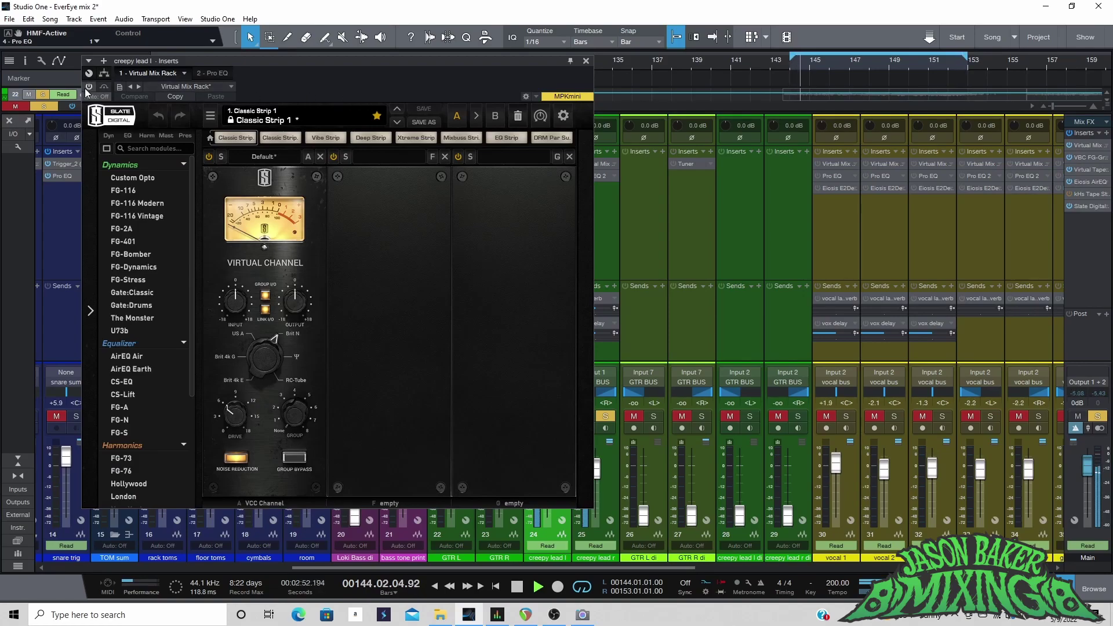
left_click_drag(288, 60, 172, 57)
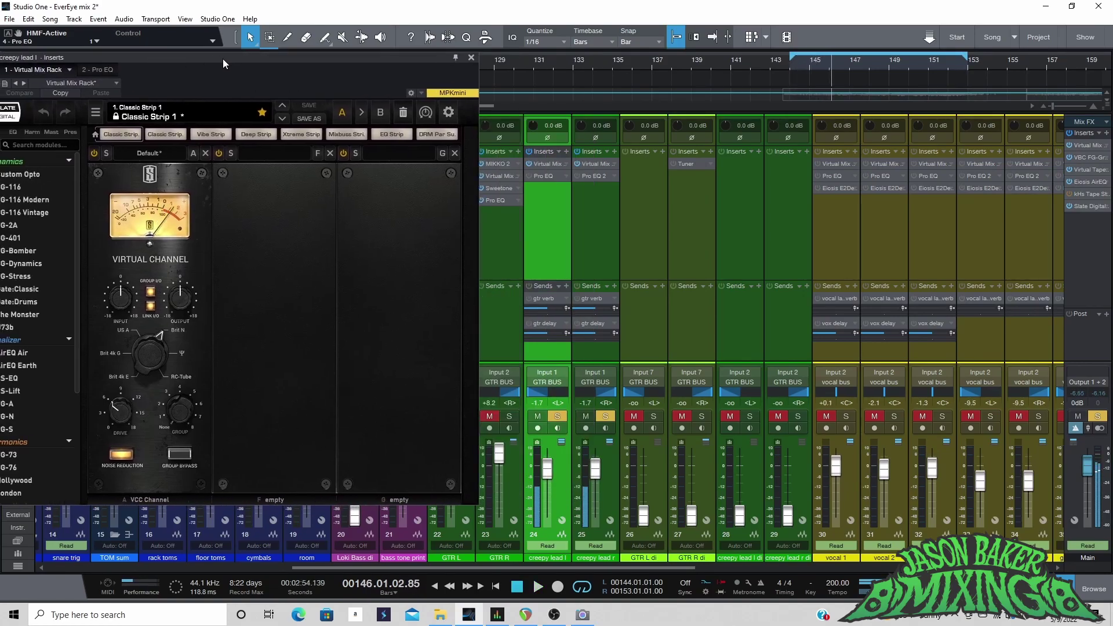
Step: Bring up Pro EQ on the left creepy lead, audition its LMF and MF cuts during playback, and close it
left_click(544, 177)
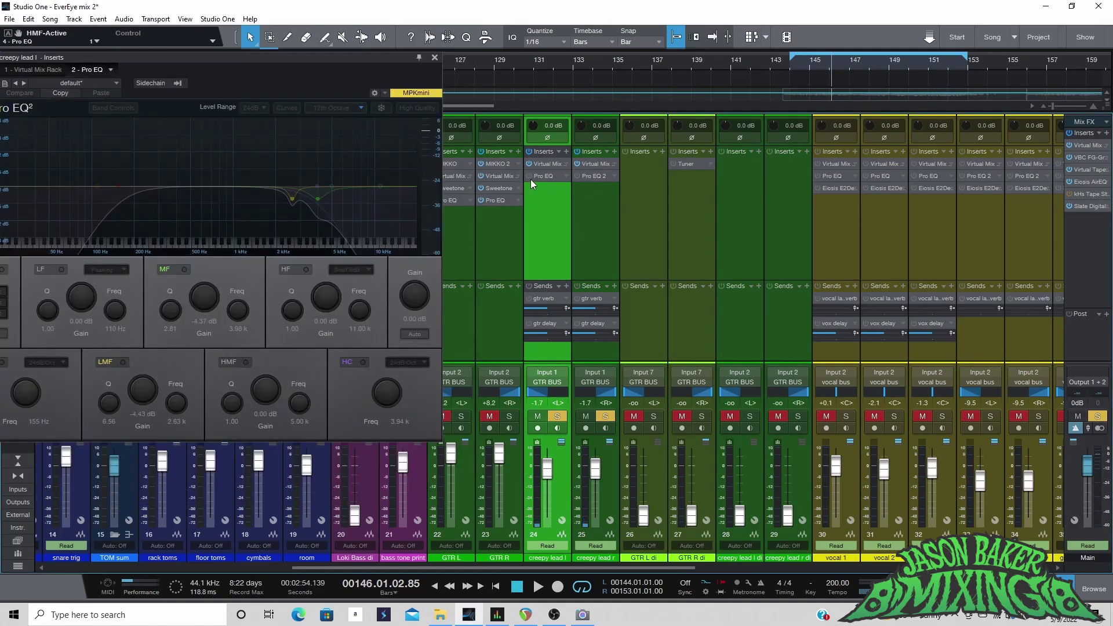
left_click_drag(262, 60, 443, 65)
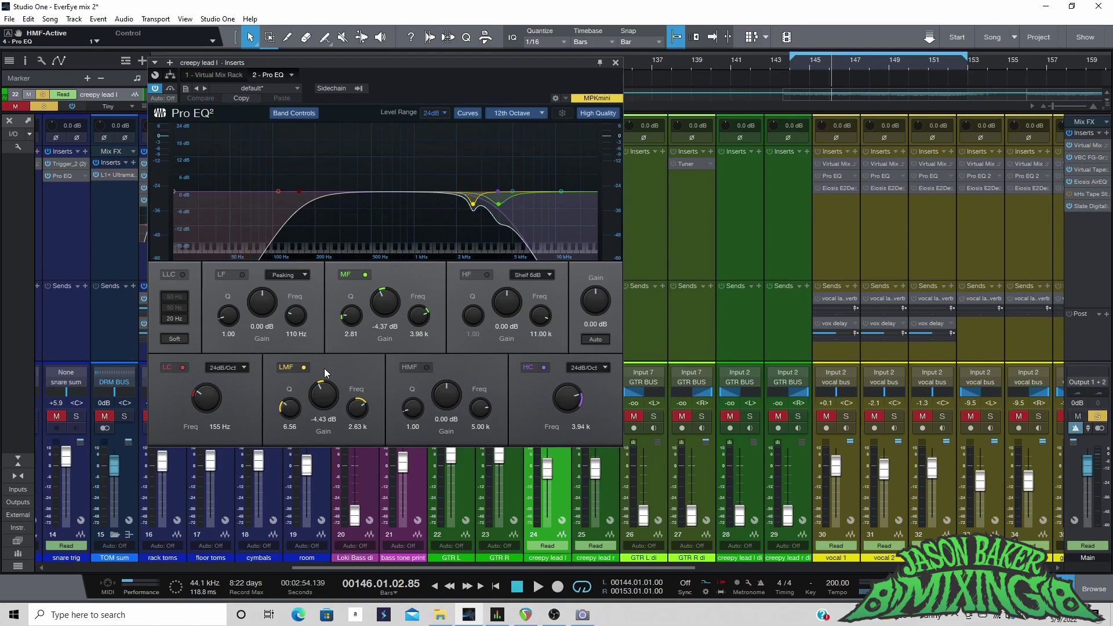
left_click_drag(332, 405, 326, 356)
key("space")
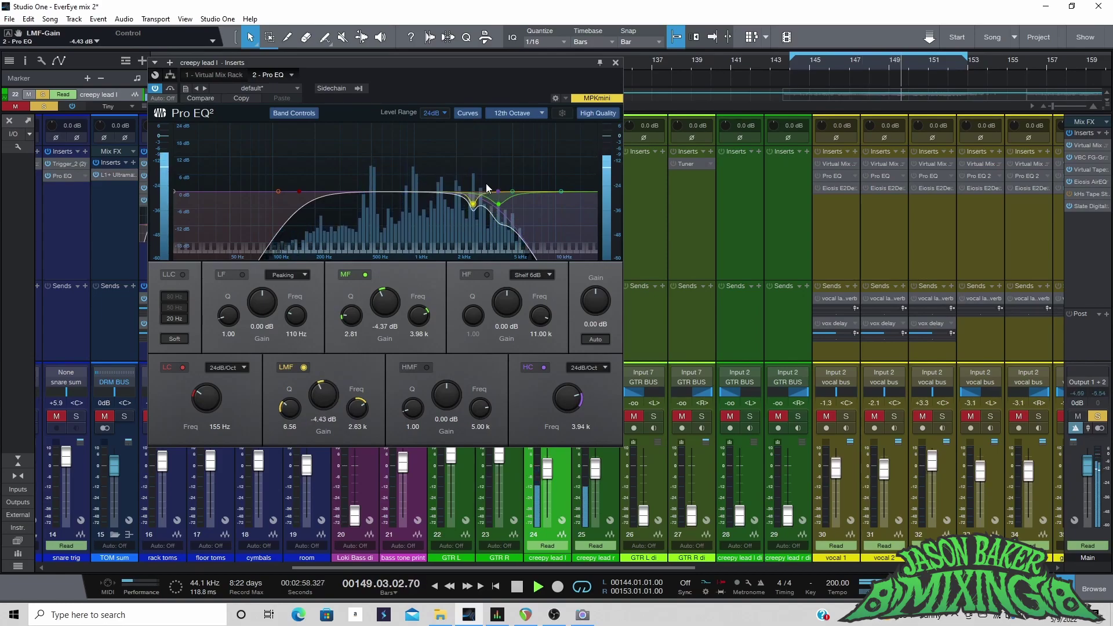
left_click_drag(387, 310, 392, 259)
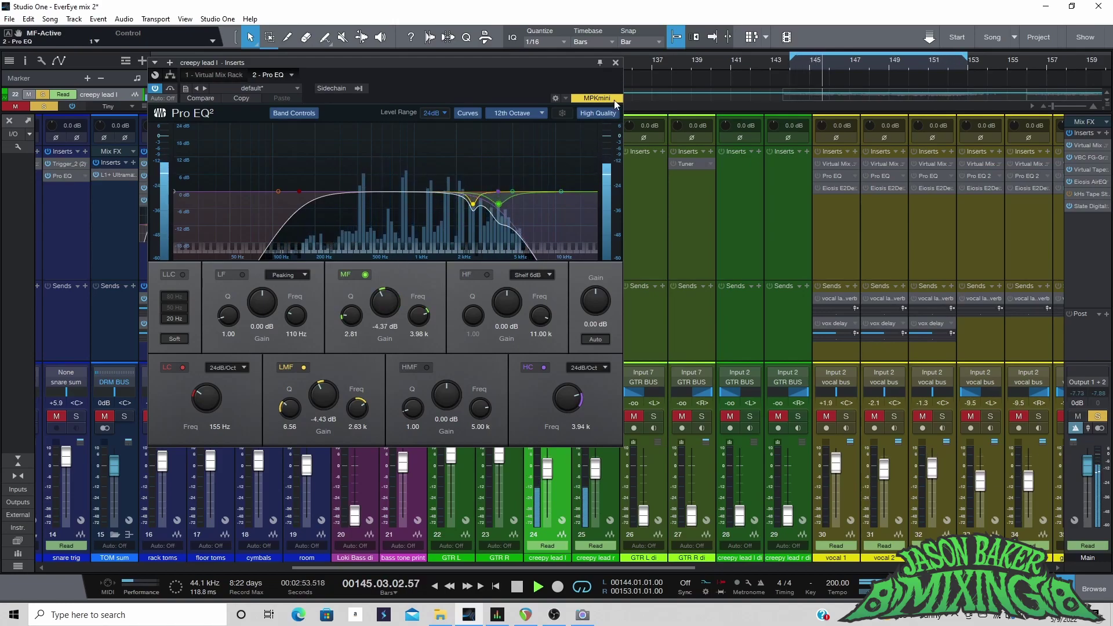
left_click(621, 62)
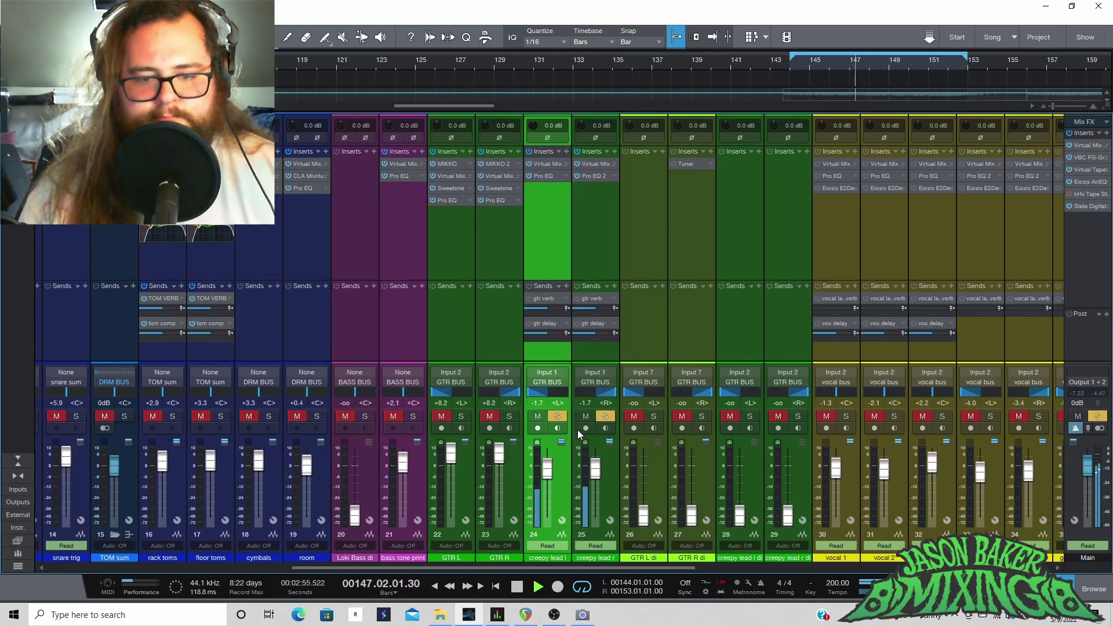
Step: Enable the gtr verb and gtr delay sends on both creepy leads and audition them from bar 144, soloing GTR L and GTR R too
key("space")
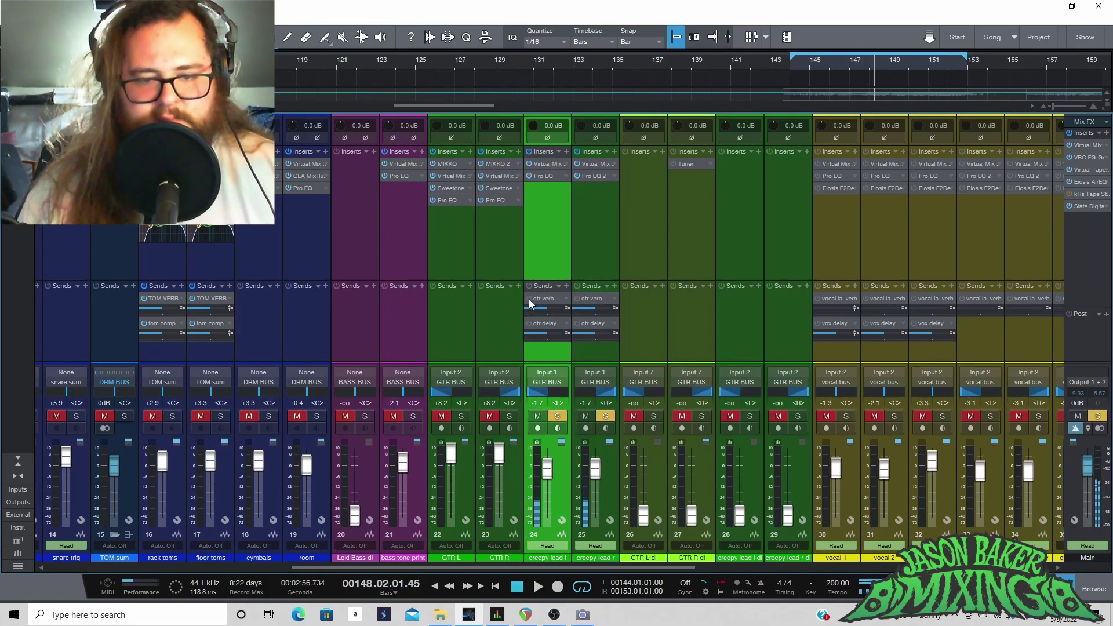
left_click(791, 64)
key("space")
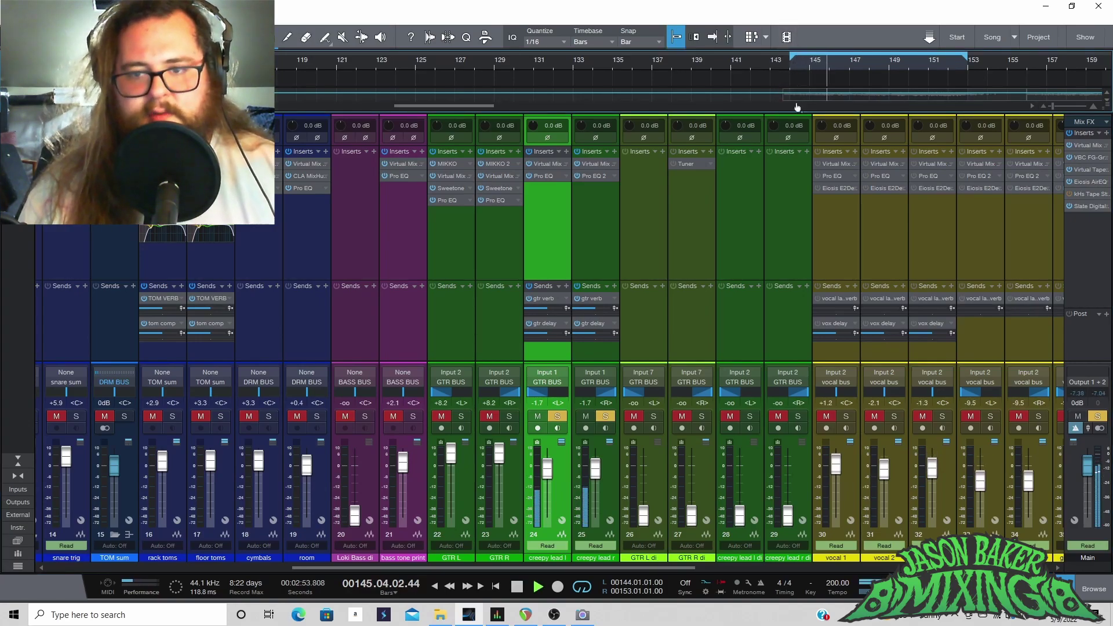
left_click(461, 415)
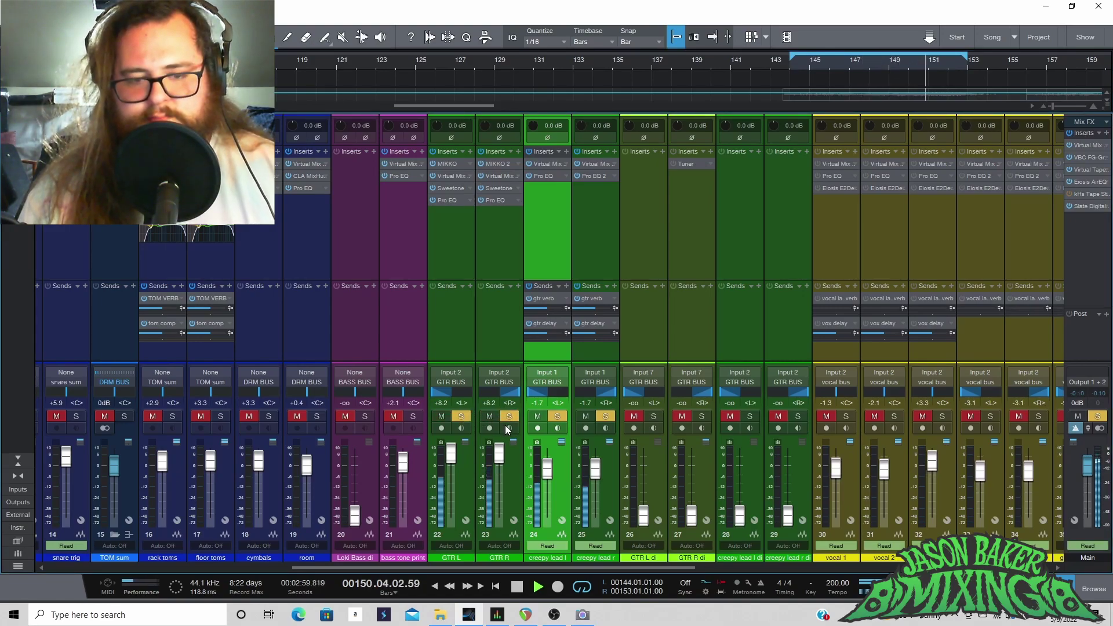
key("space")
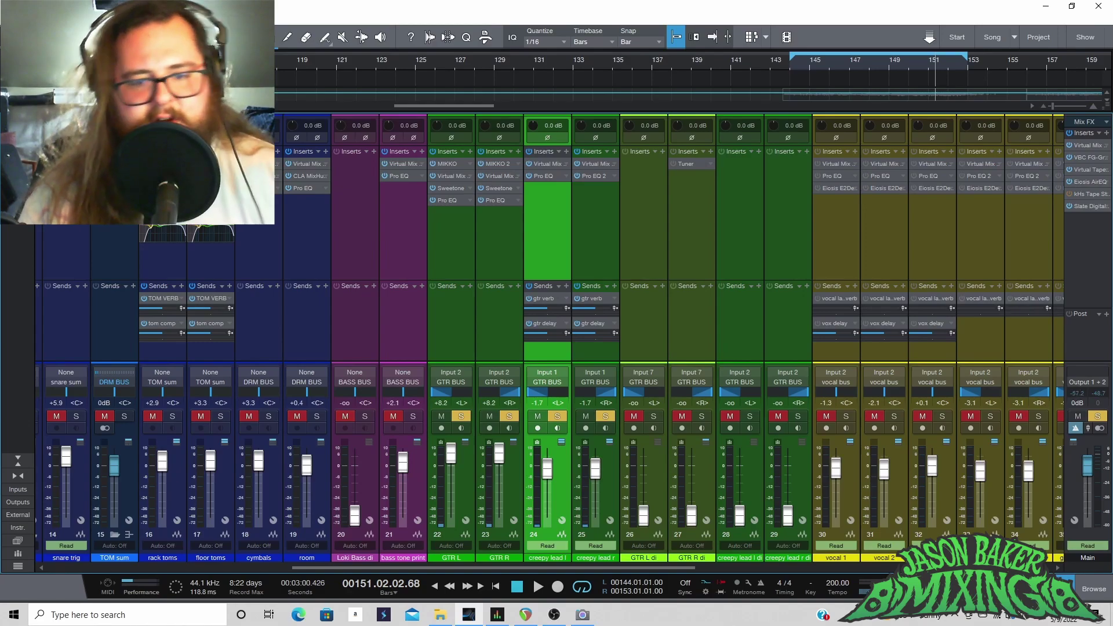
Step: Clear the guitar solos and listen to the full mix from bar 144, then stop playback
key("shift+s")
left_click(538, 417)
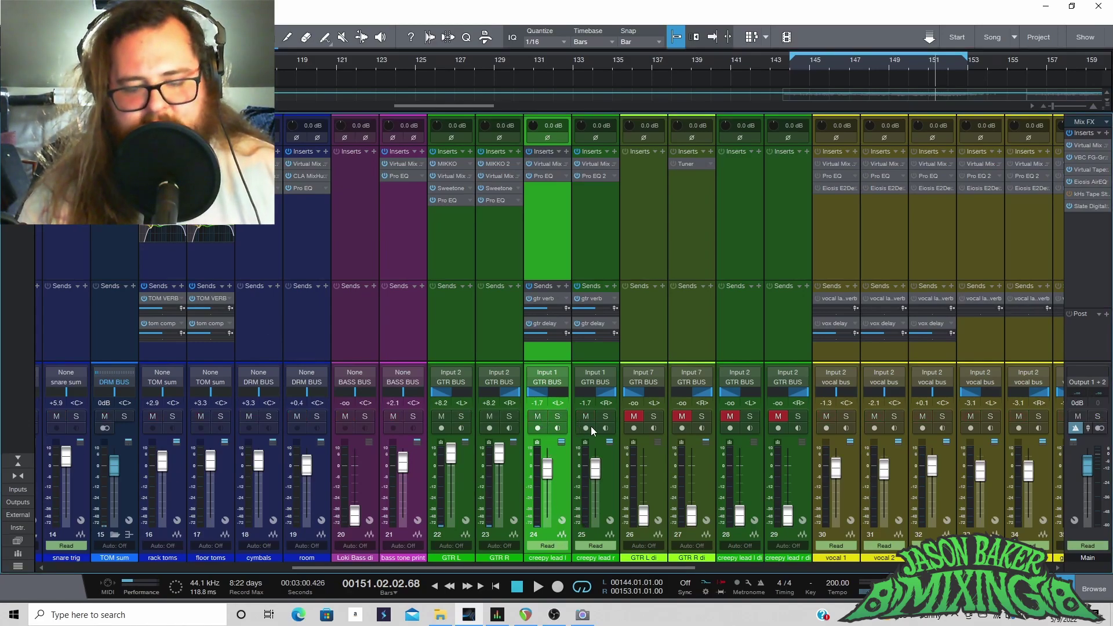
left_click(788, 67)
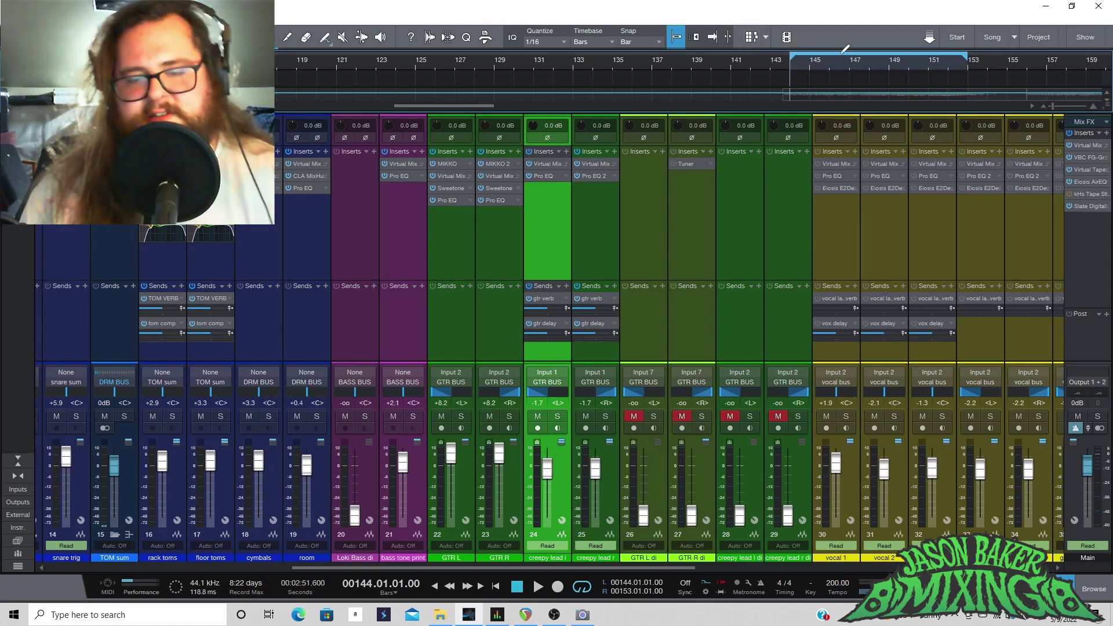
key("space")
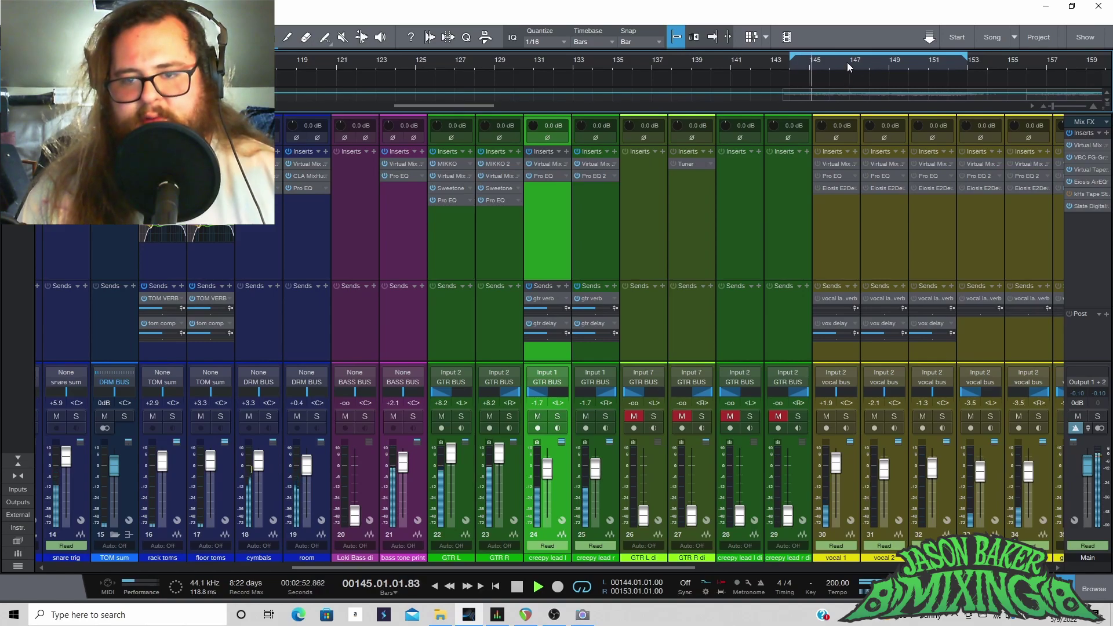
scroll(847, 61, "down", 3)
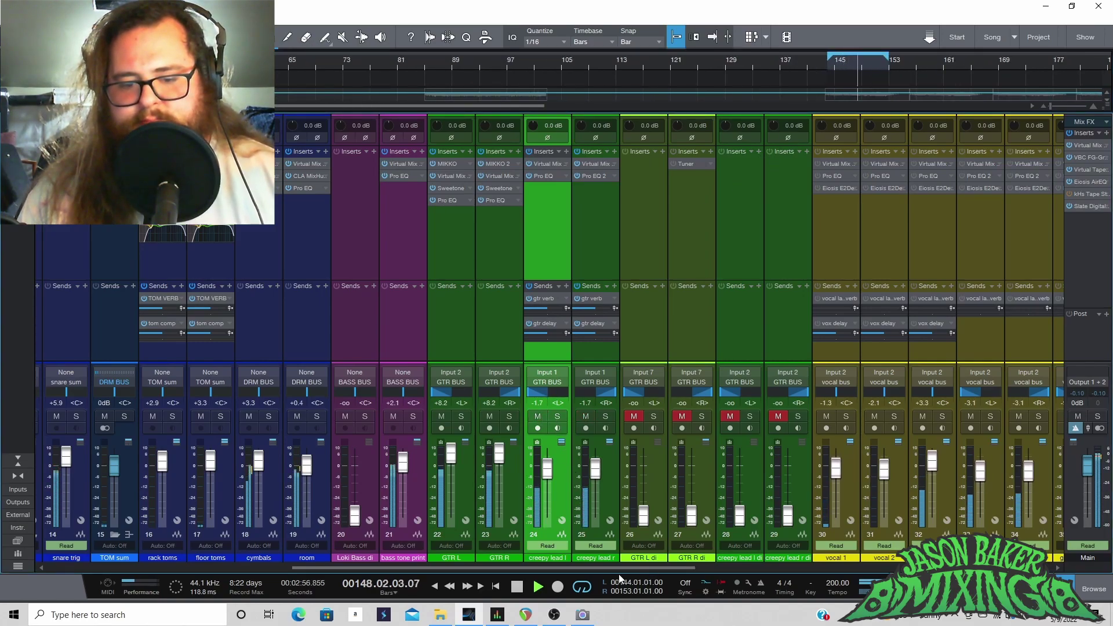
left_click_drag(616, 569, 753, 582)
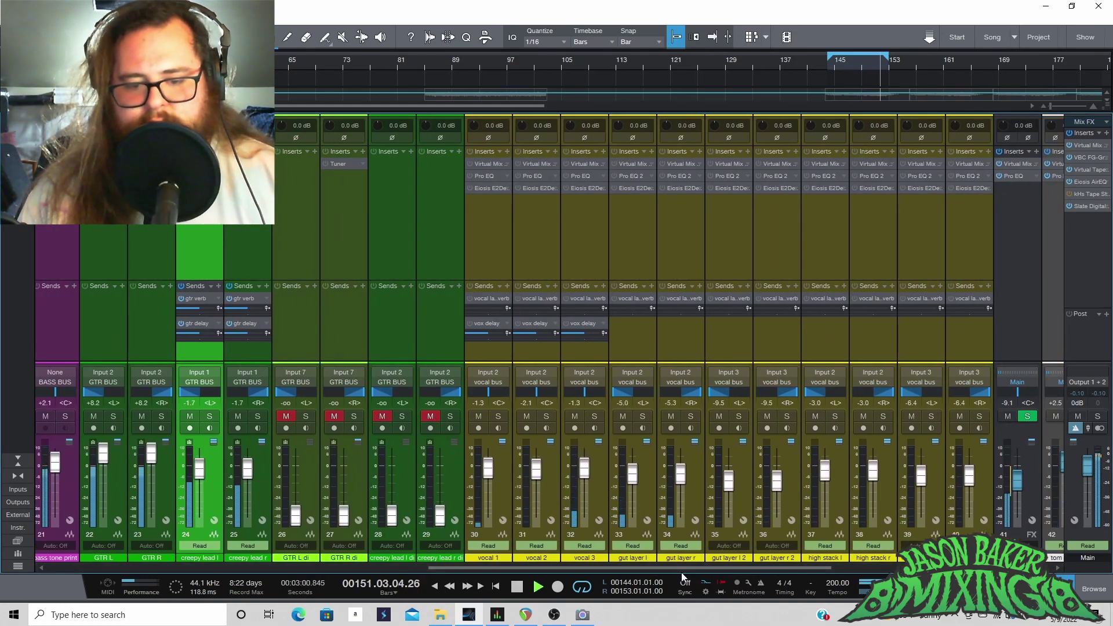
key("space")
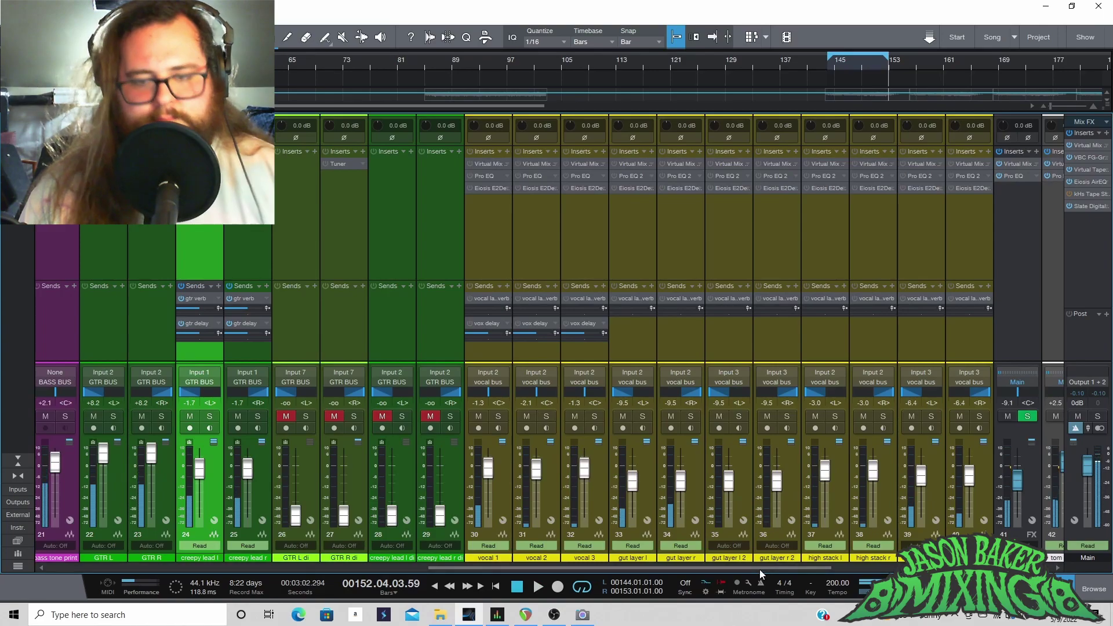
Step: Find the vocal channels in the mixer and solo vocal 1, vocal 2 and vocal 3 together
left_click(602, 568)
left_click_drag(840, 568, 591, 568)
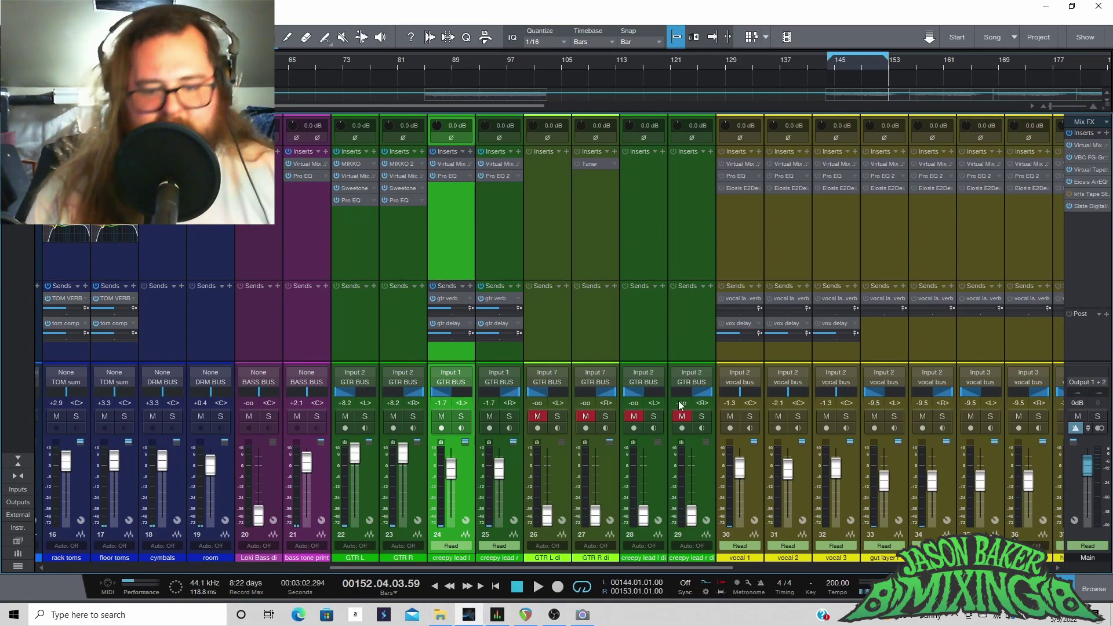
left_click_drag(513, 568, 578, 568)
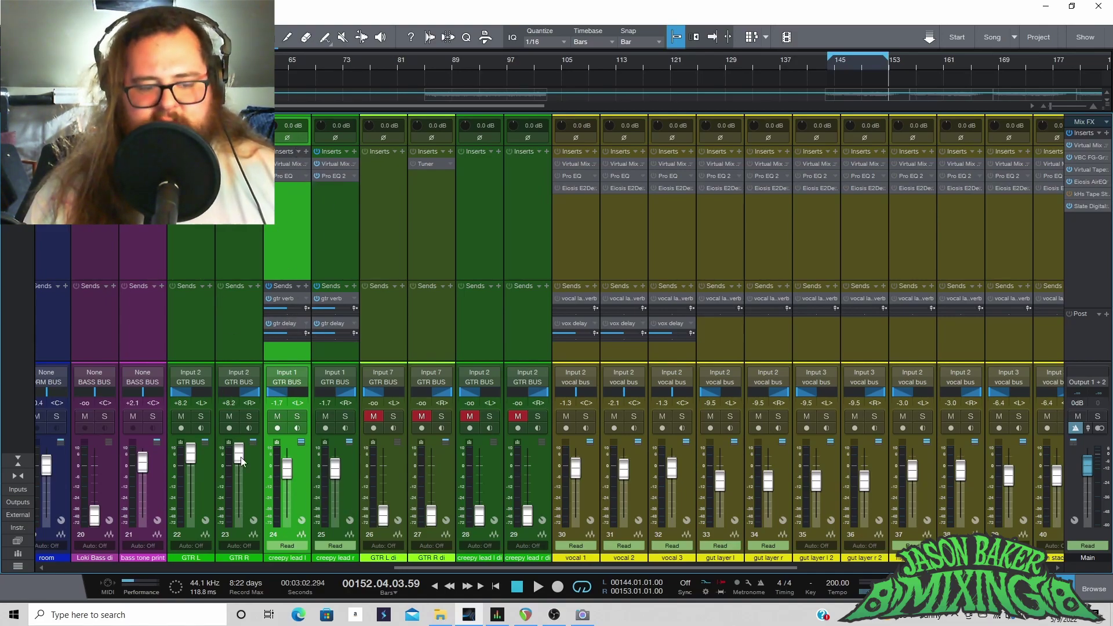
left_click_drag(455, 569, 494, 568)
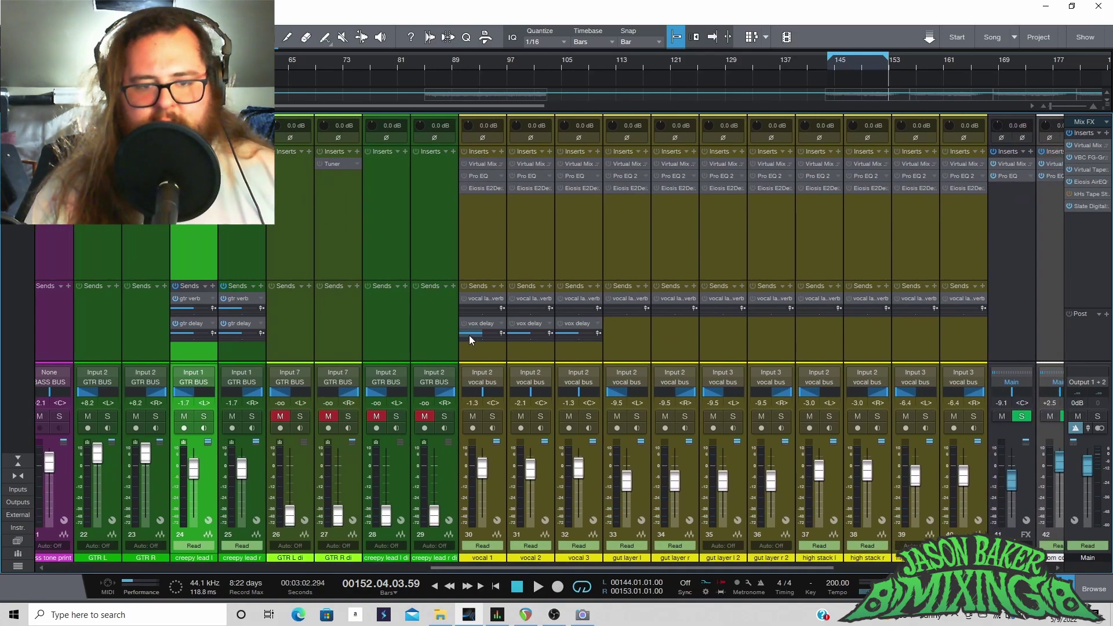
left_click(503, 485)
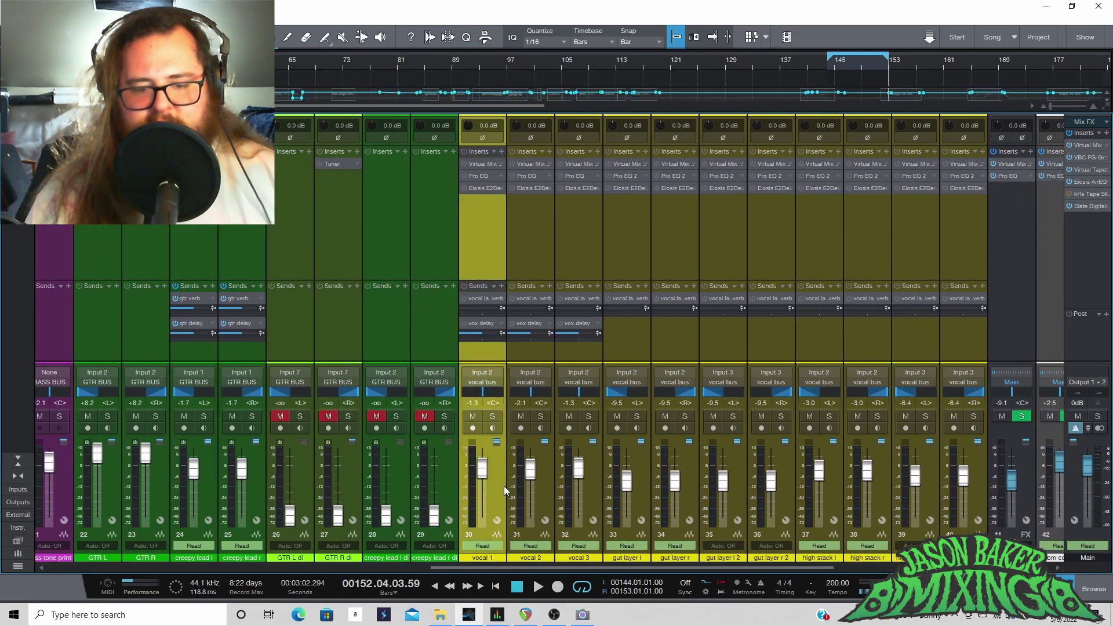
left_click(600, 478, "shift")
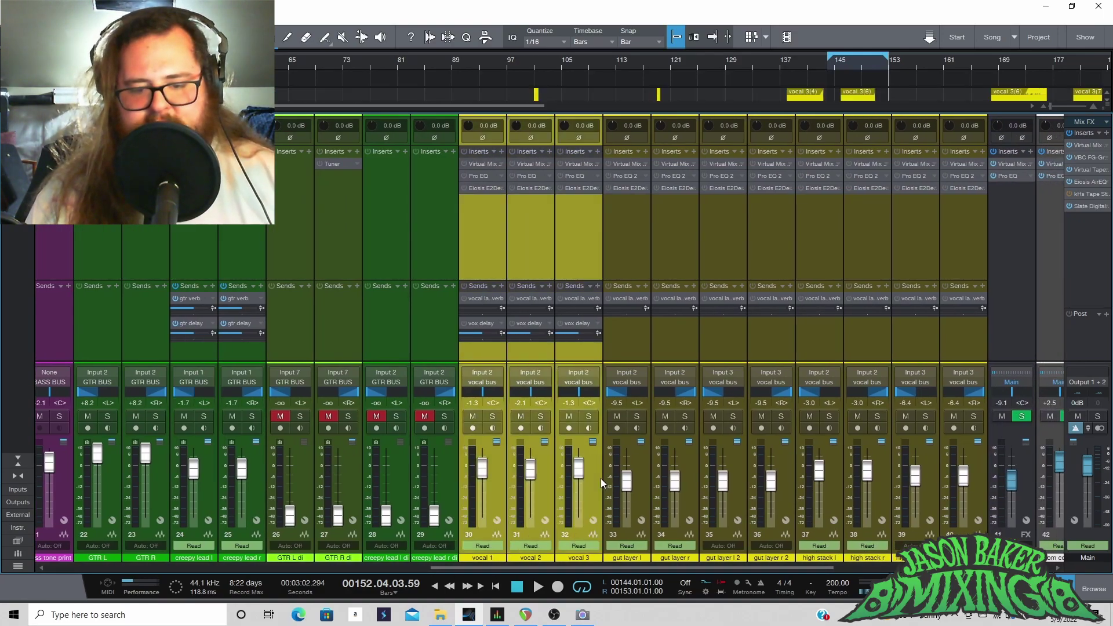
left_click(493, 416)
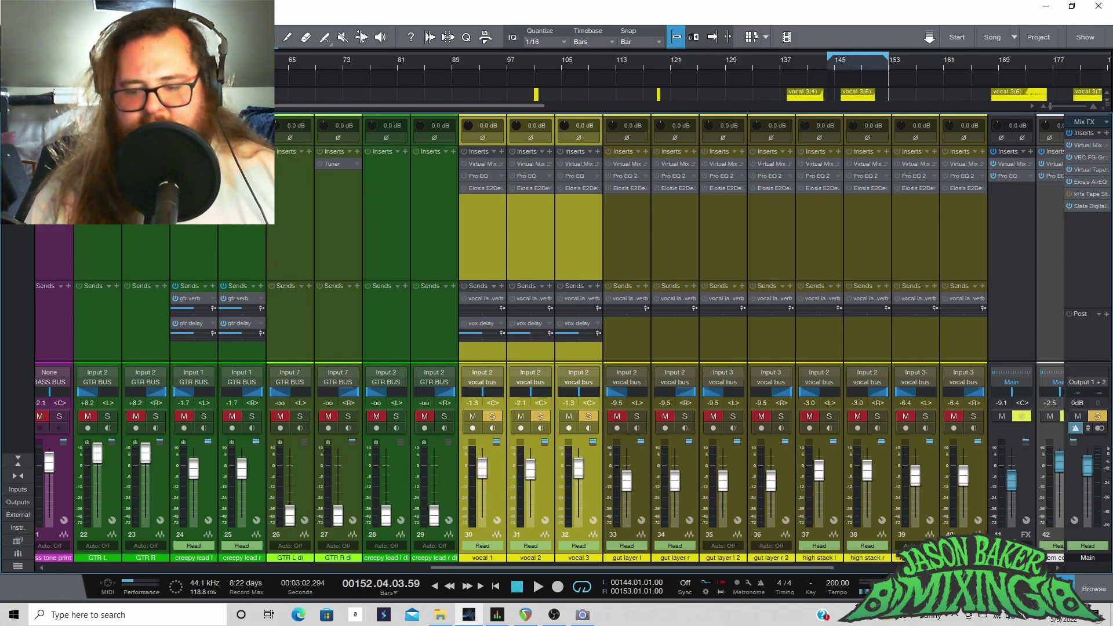
Step: Play the soloed vocals from bar 144, then audition them from progressively earlier points in the song
key("F3")
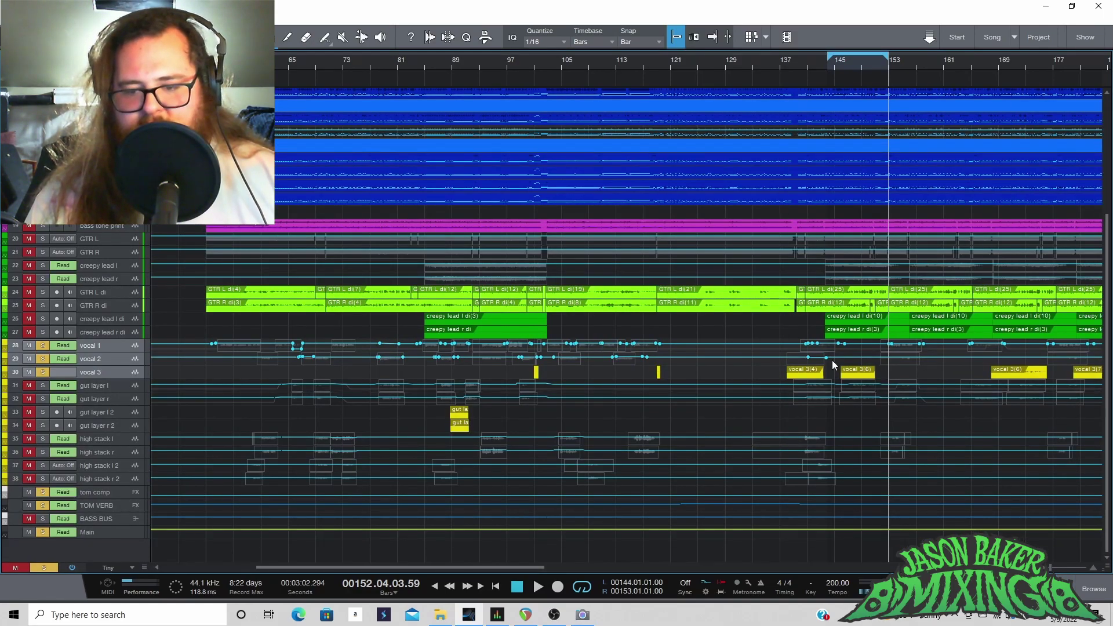
key("space")
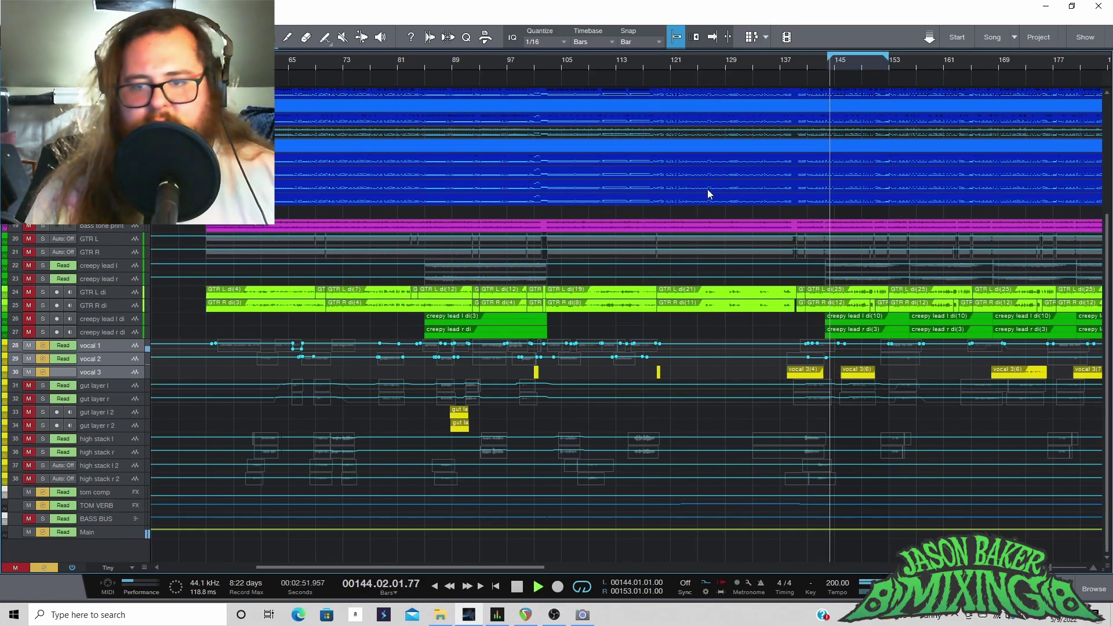
key("F3")
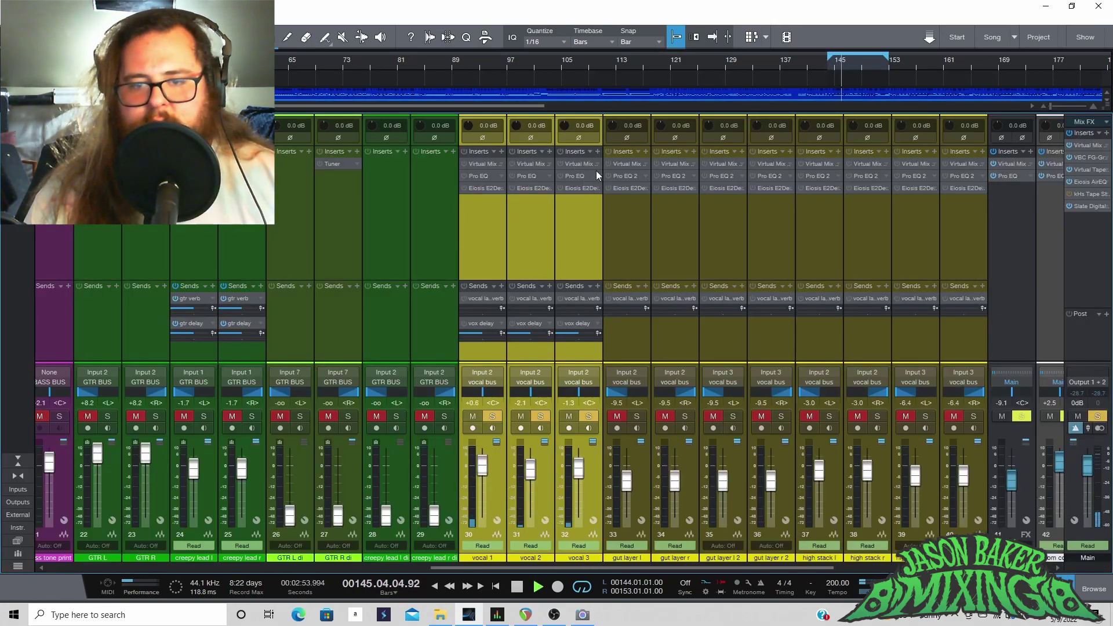
left_click(673, 56)
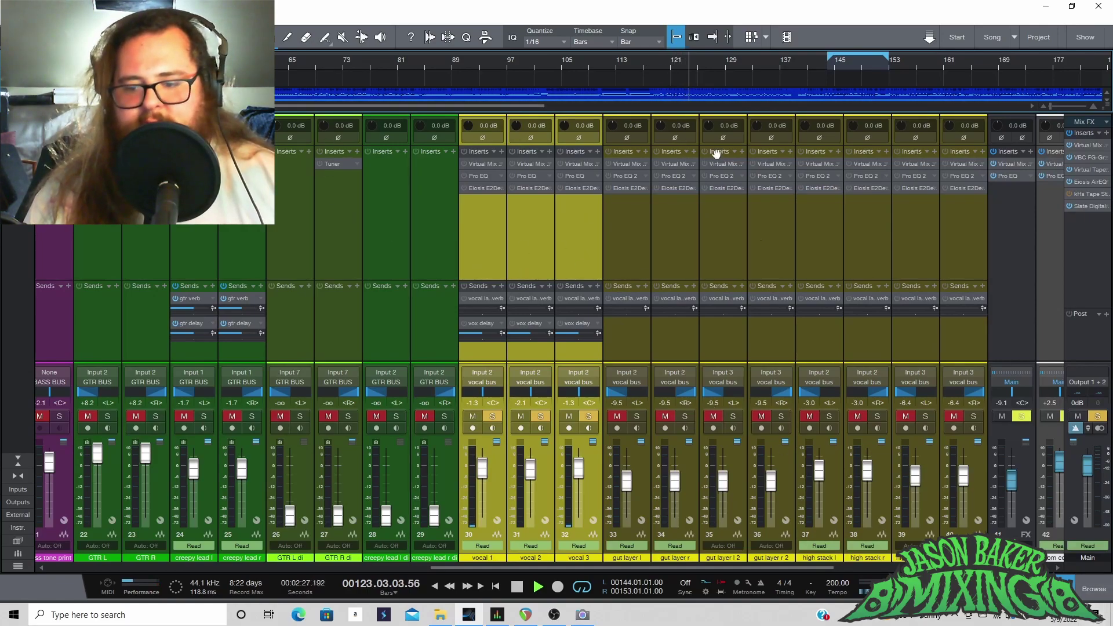
left_click(358, 58)
left_click(316, 60)
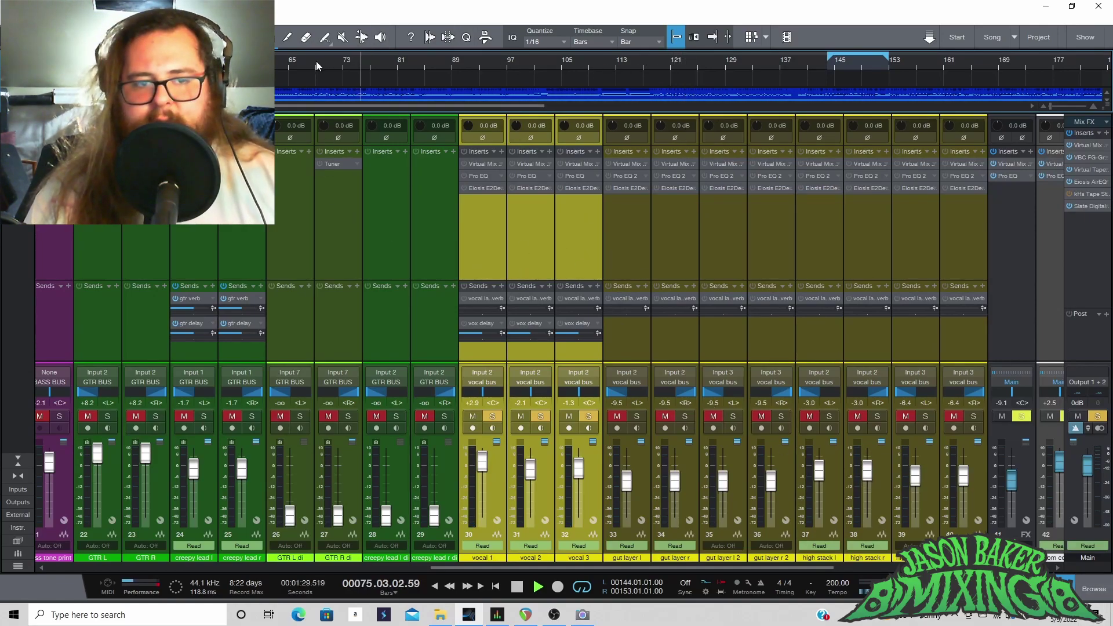
left_click(275, 62)
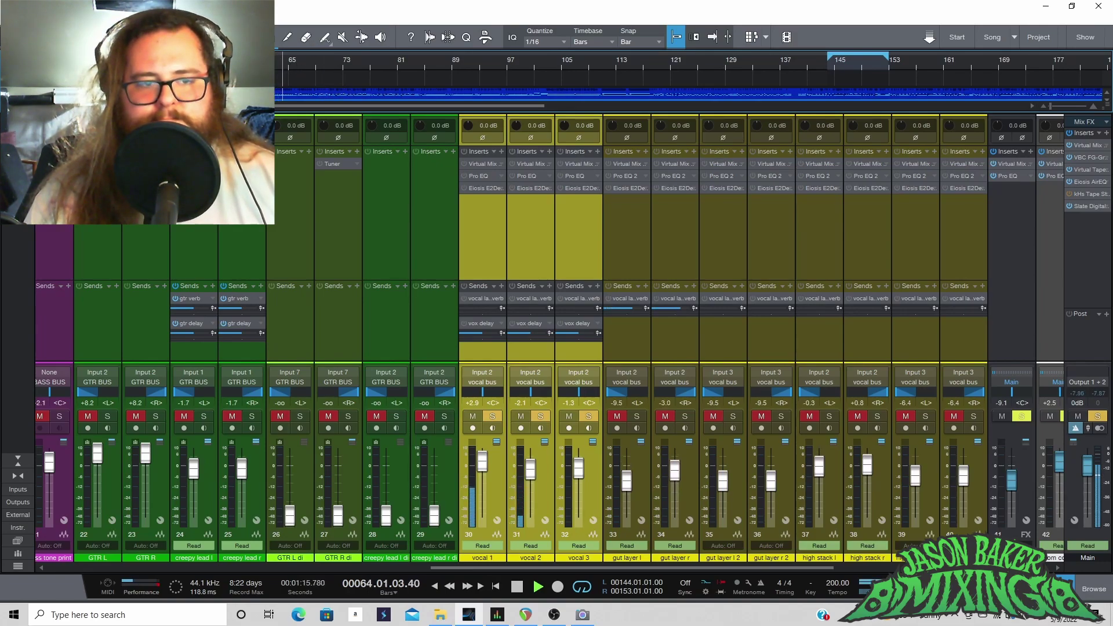
key("KP_Subtract")
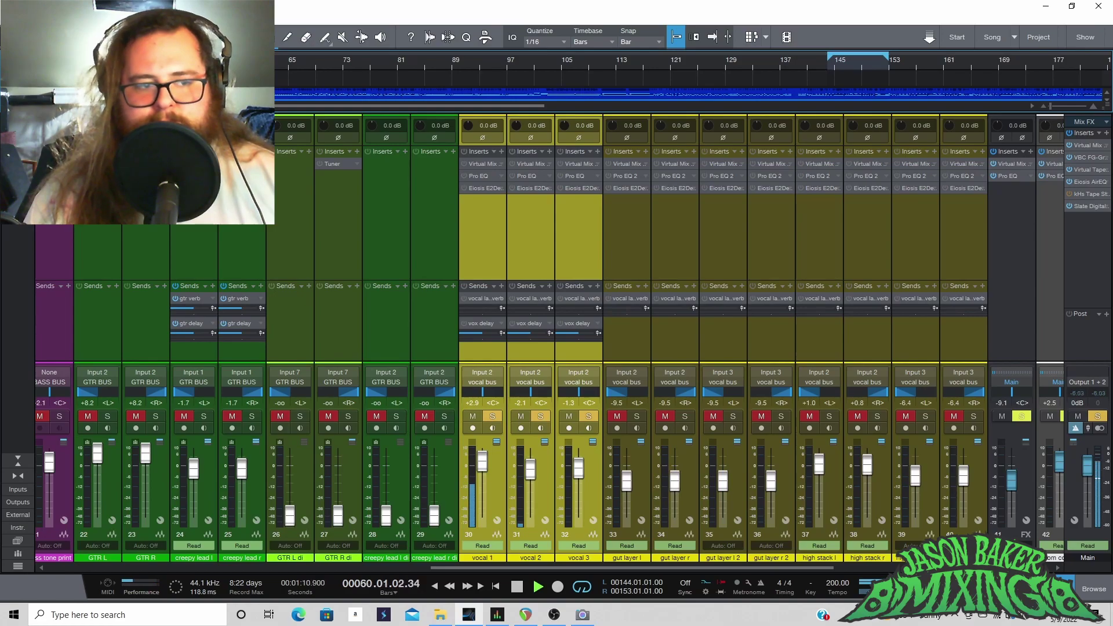
Step: Unsolo the three vocals, set the loop from bar 59 to bar 73, and solo them again during playback
key("shift+s")
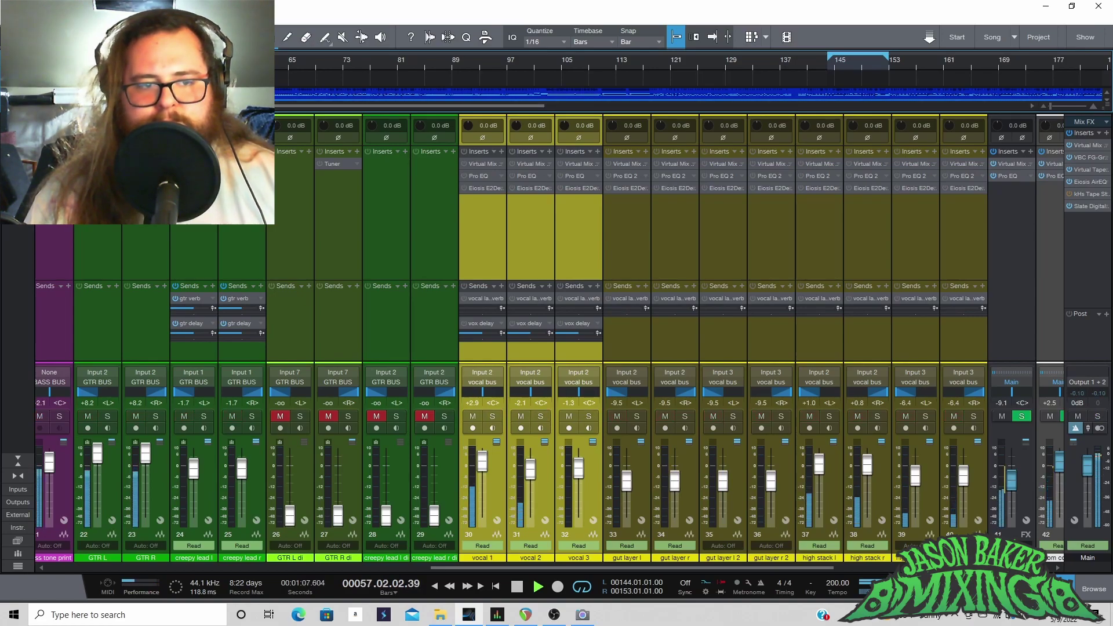
key("e")
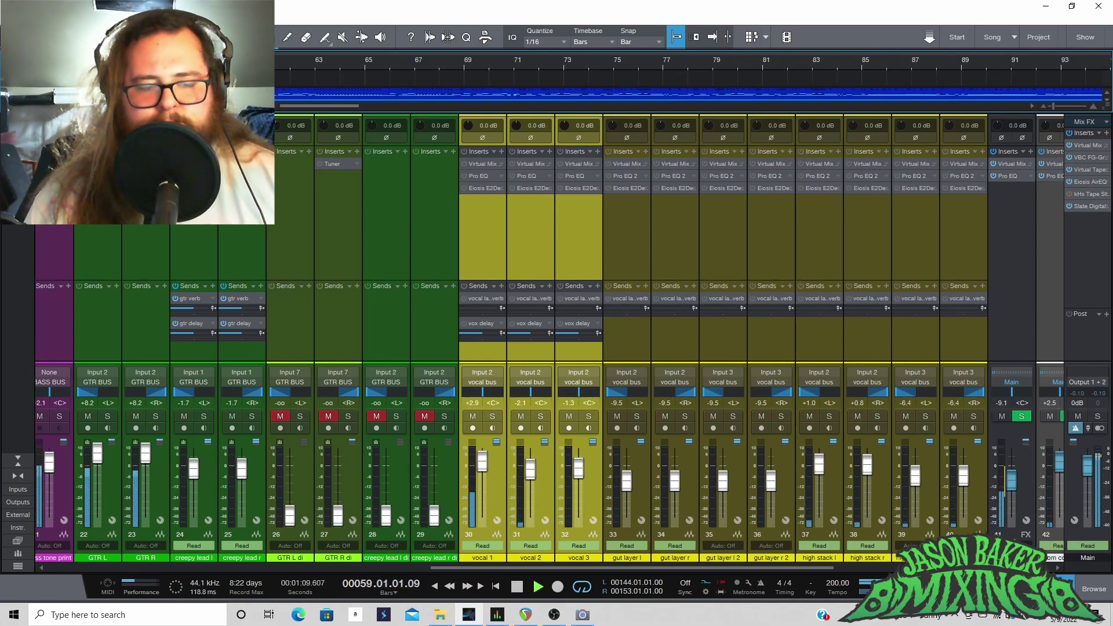
left_click_drag(202, 56, 561, 69)
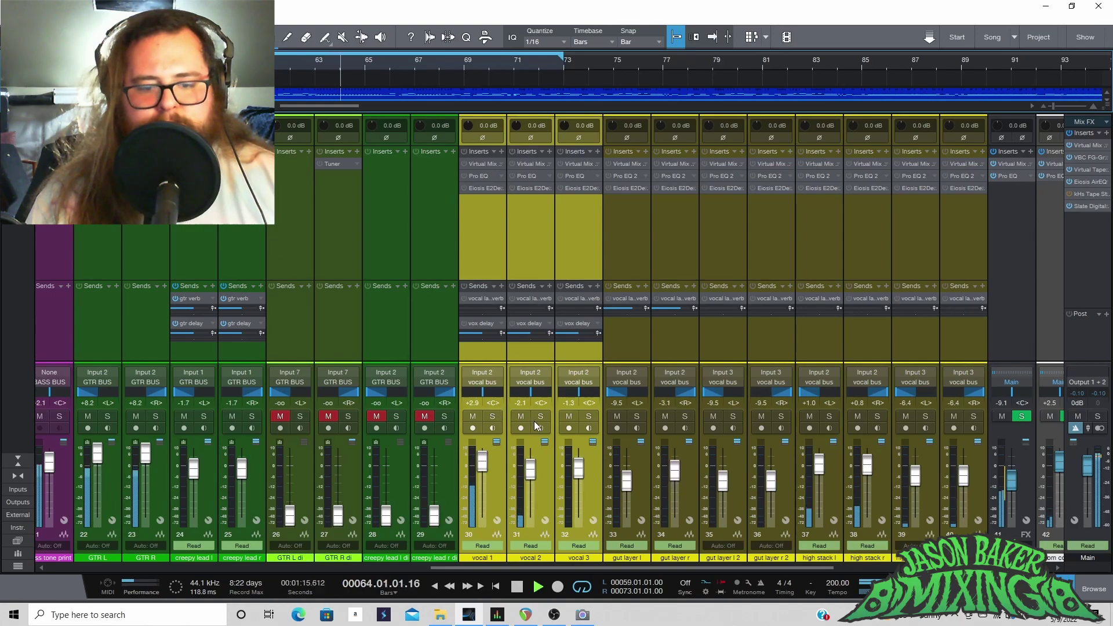
left_click(490, 416)
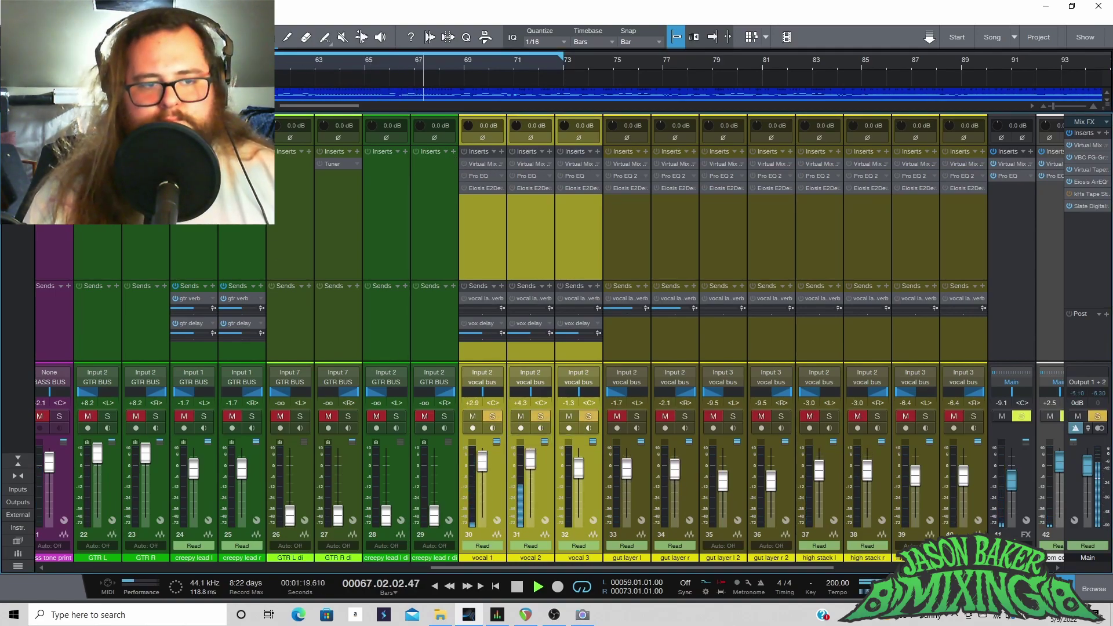
Step: Switch on the Virtual Mix Rack inserts of the three lead vocals, open vocal 1's rack and resume playback
key("space")
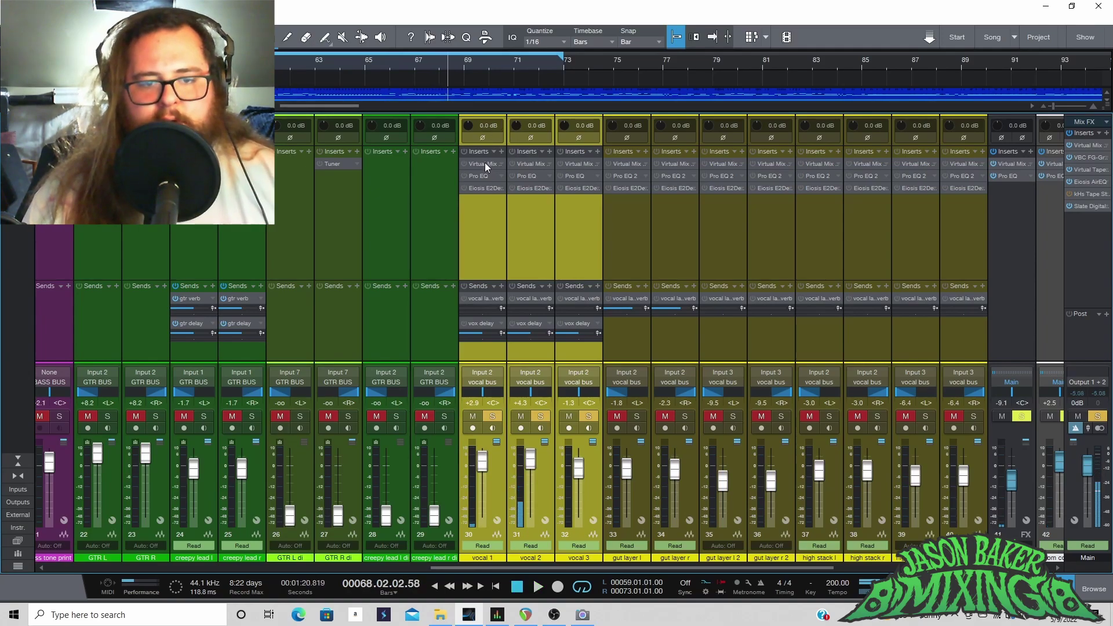
left_click(468, 163)
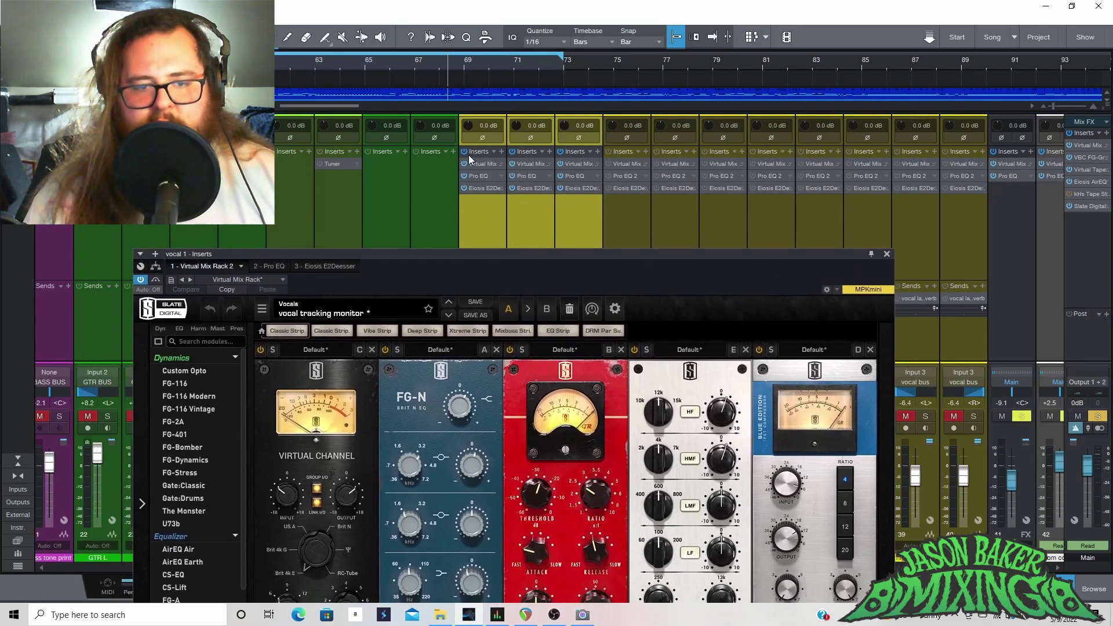
left_click_drag(493, 257, 442, 79)
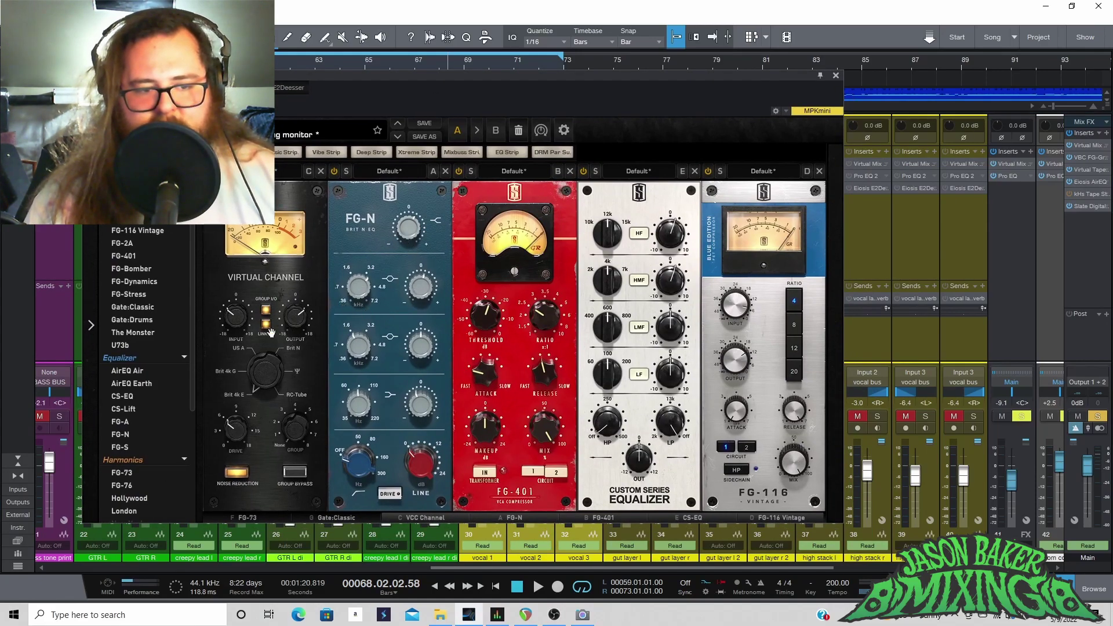
key("space")
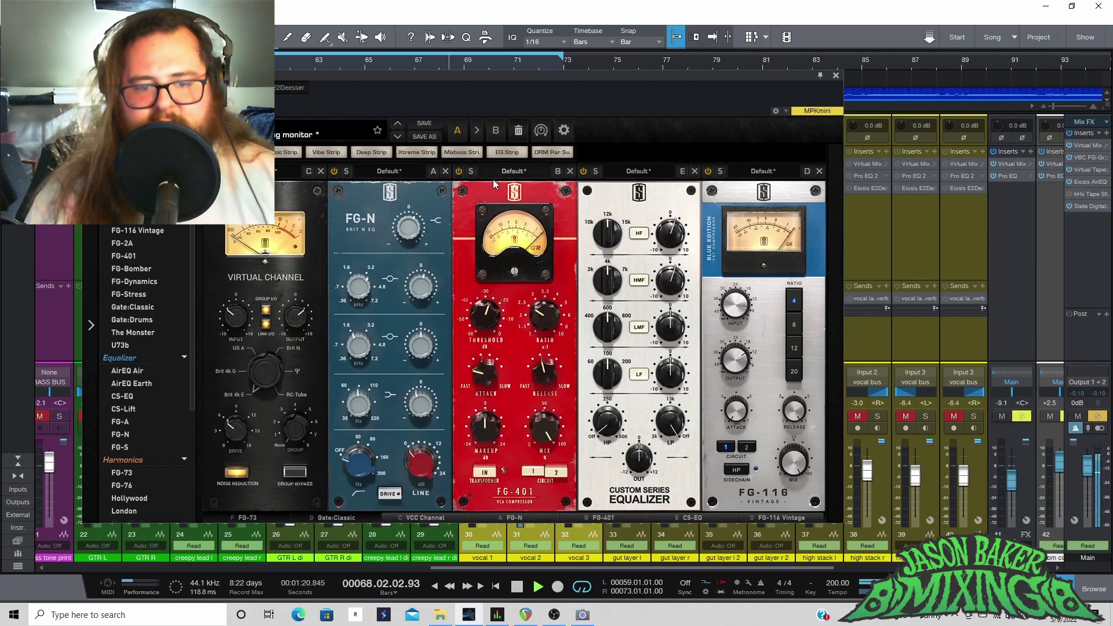
left_click_drag(291, 87, 342, 41)
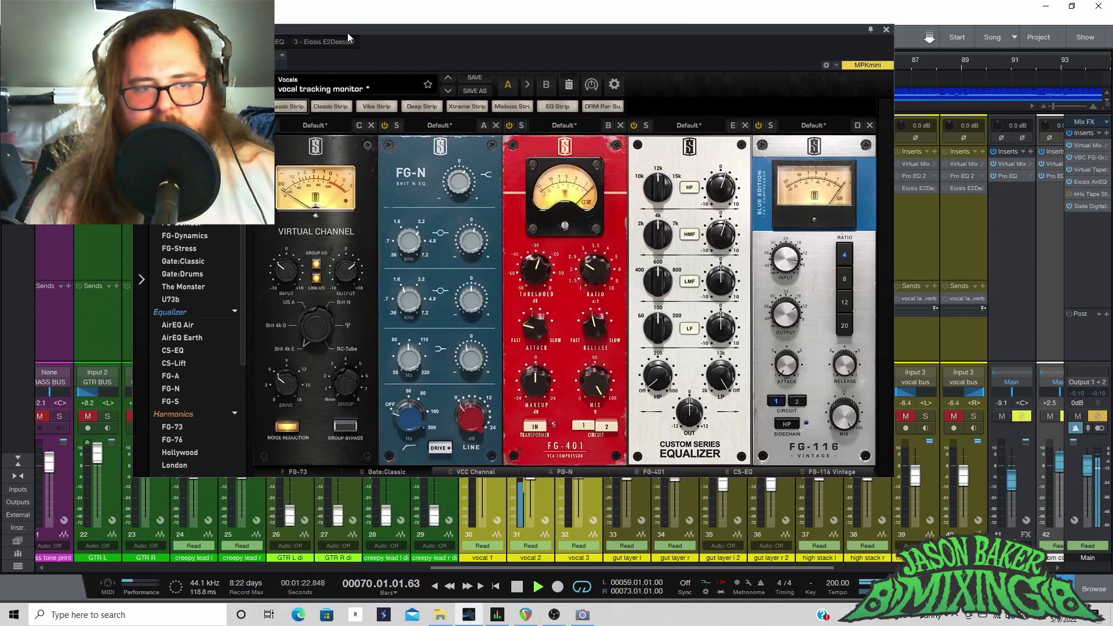
Step: Compare the Virtual Mix Racks of vocal 1 and vocal 2 during playback, ending on vocal 2's FG-116 compressor
left_click(488, 527)
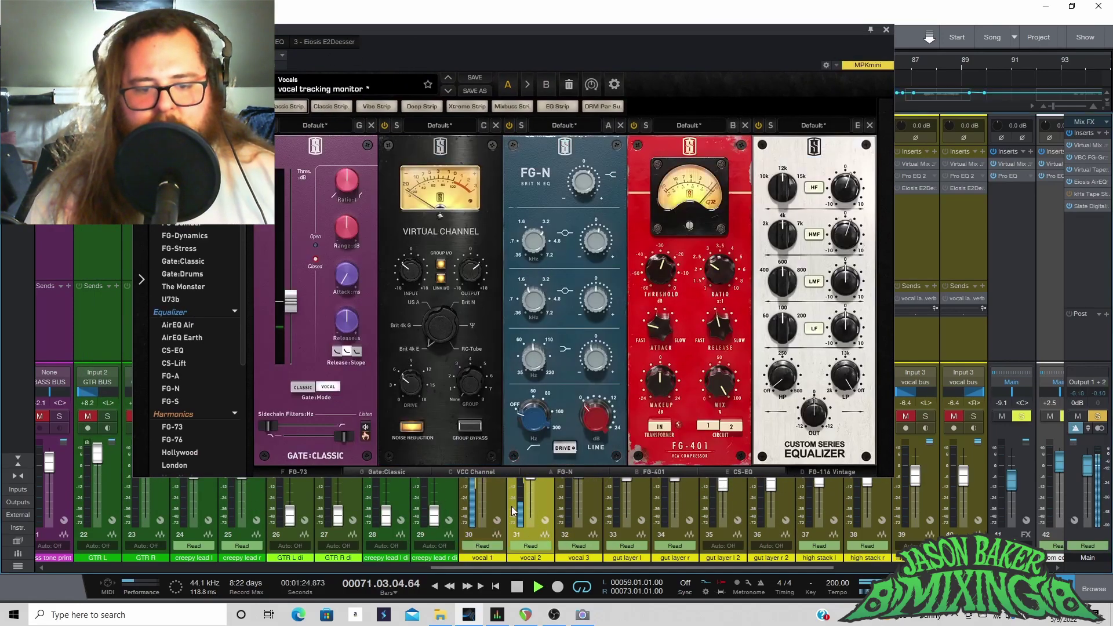
left_click(486, 531)
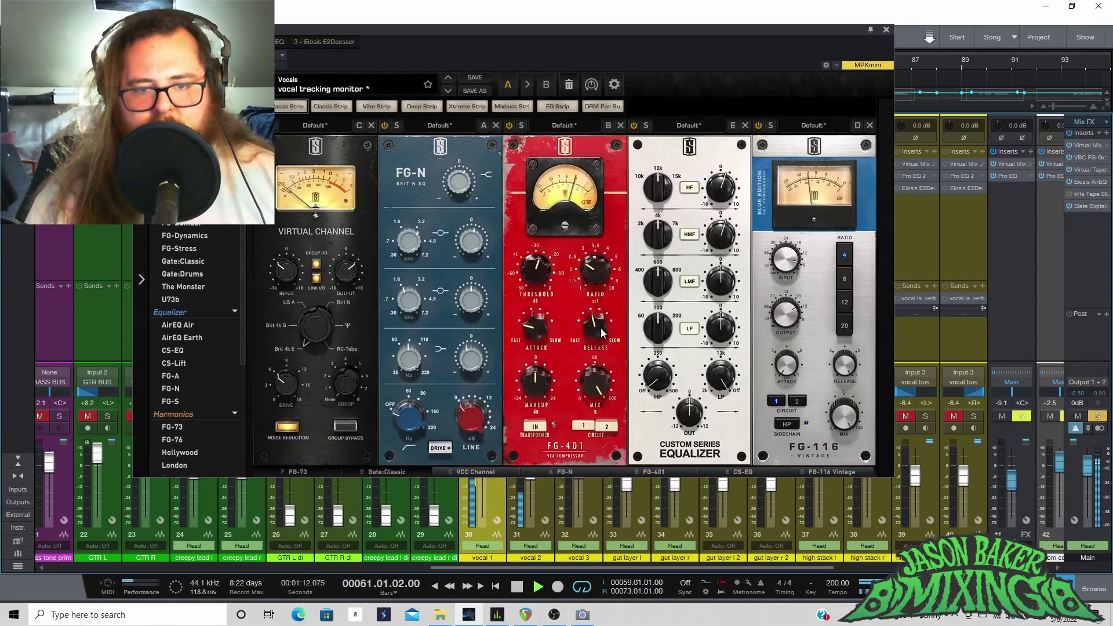
key("space")
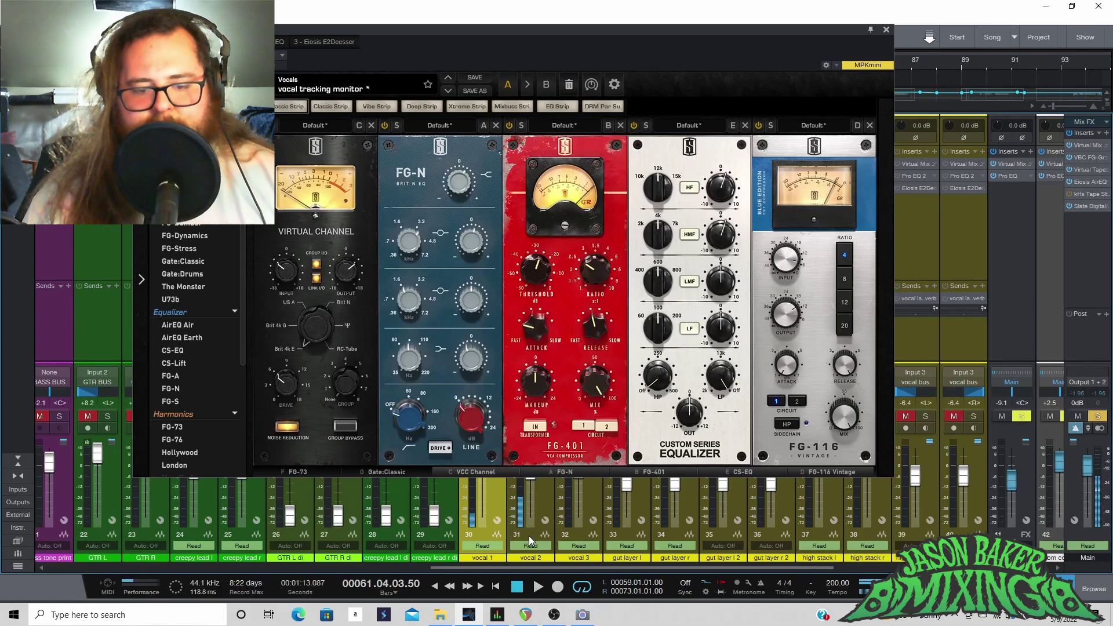
left_click(530, 528)
key("space")
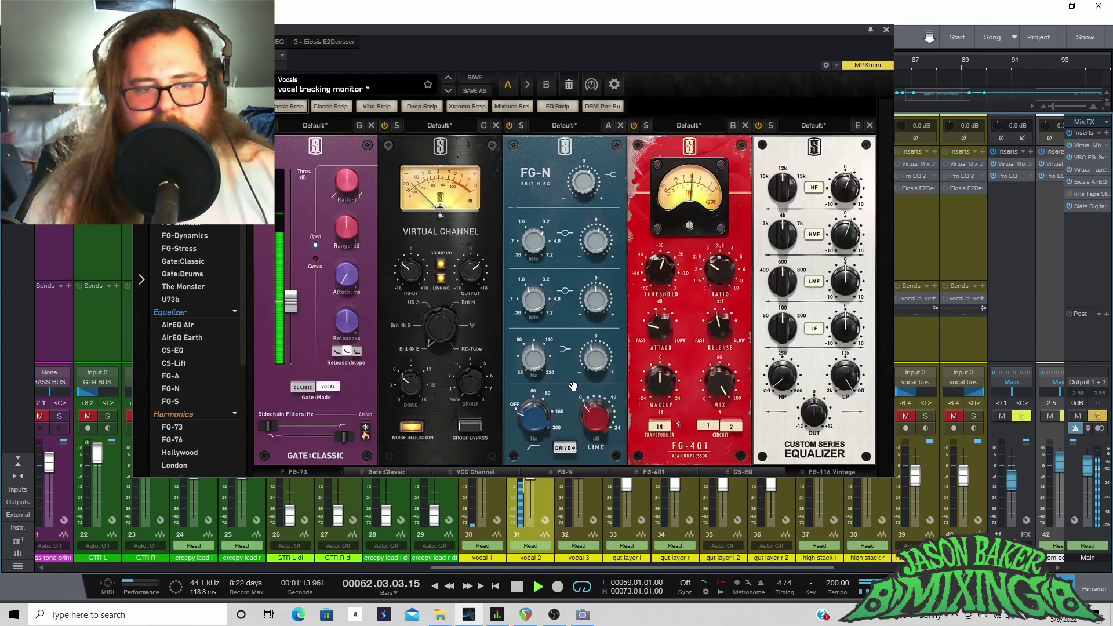
key("space")
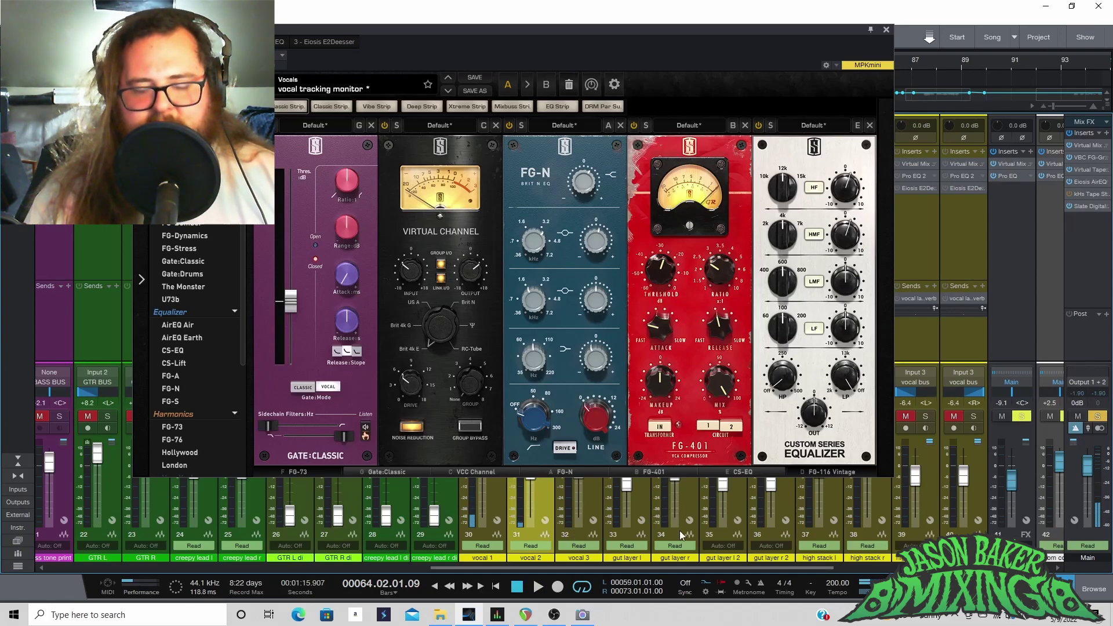
left_click(833, 472)
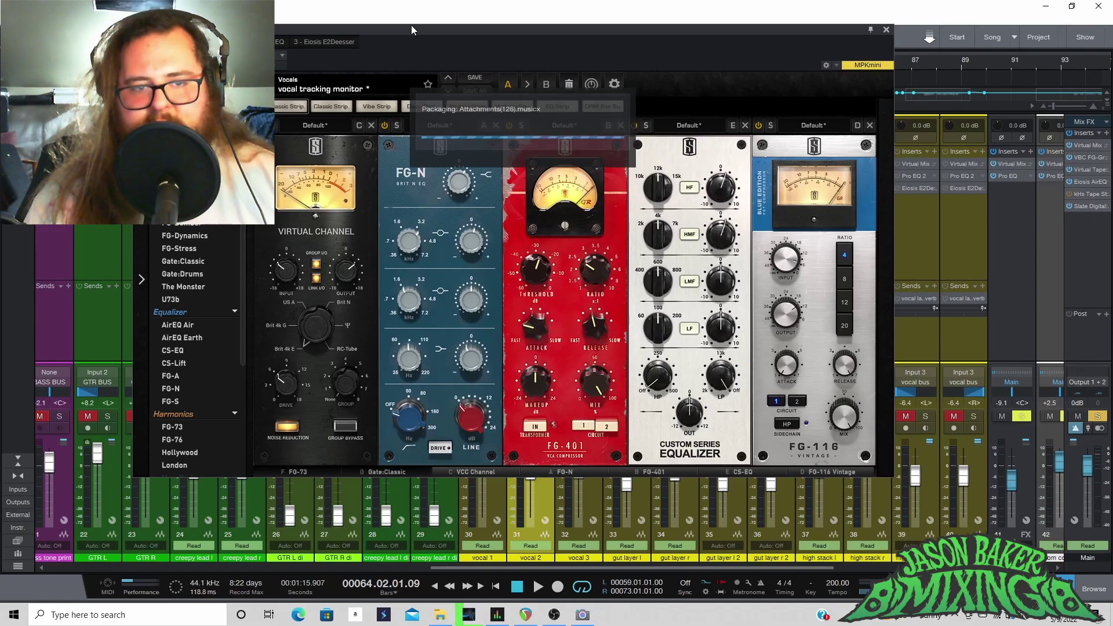
Step: Uncover the timeline and listen to the soloed vocals from bar 67 with vocal 2's rack open
left_click_drag(408, 36, 437, 221)
key("space")
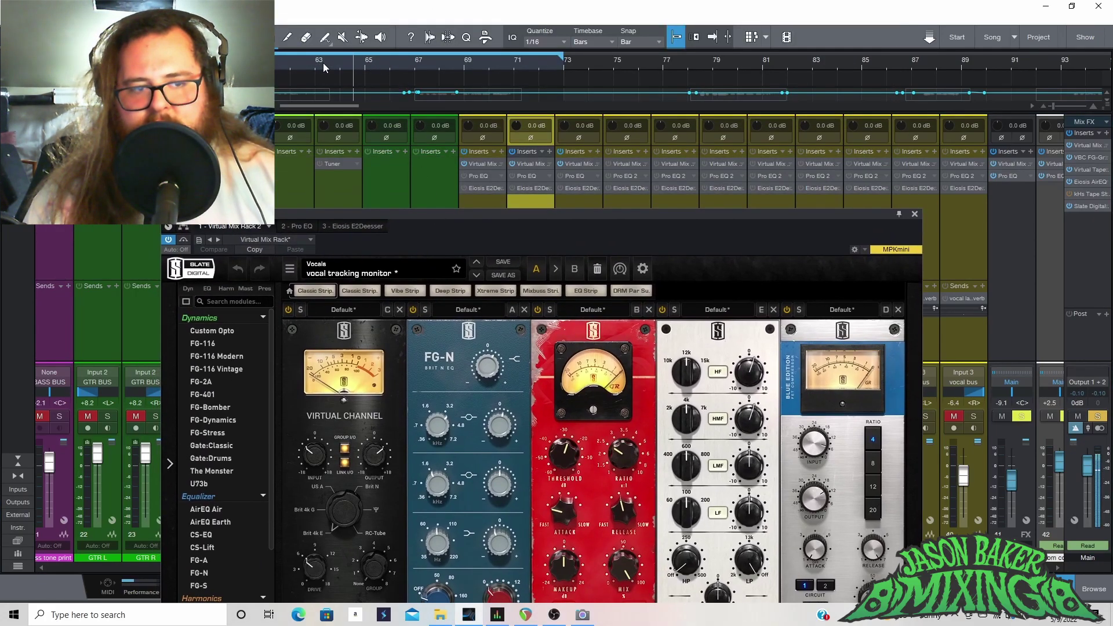
left_click(418, 68)
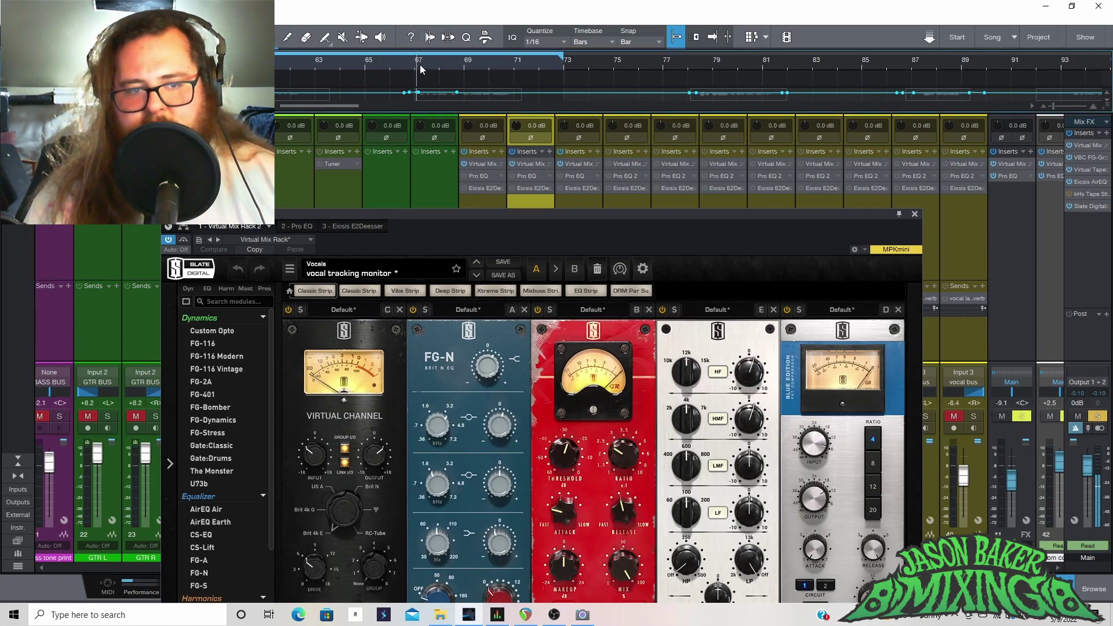
Step: Open vocal 2's Pro EQ, enable it and play the soloed vocals from bar 59
left_click_drag(579, 225, 450, 99)
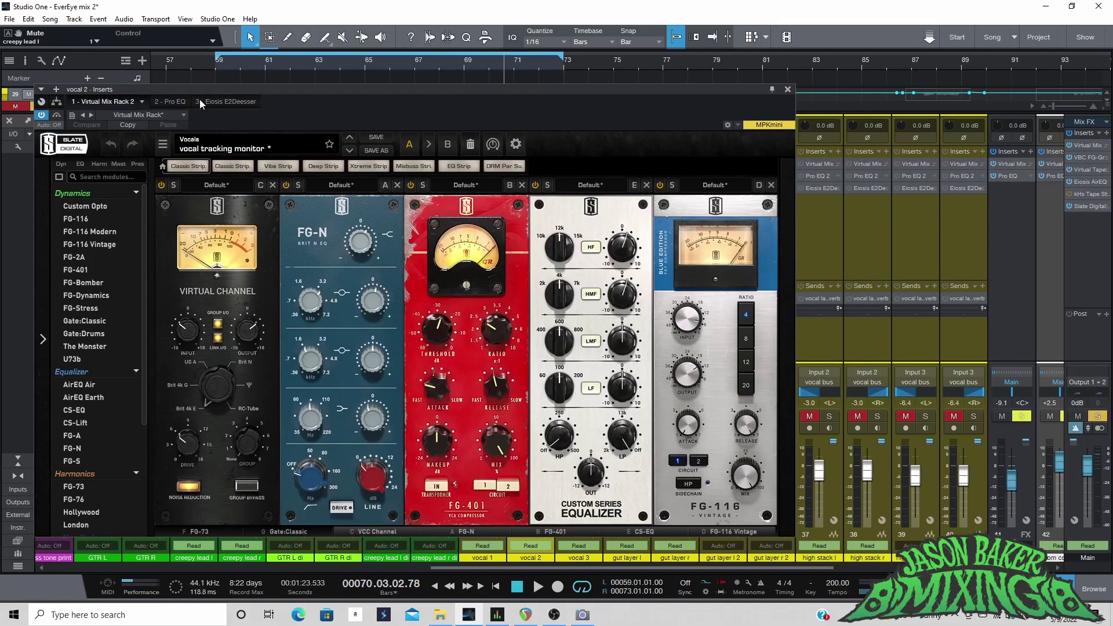
left_click(167, 102)
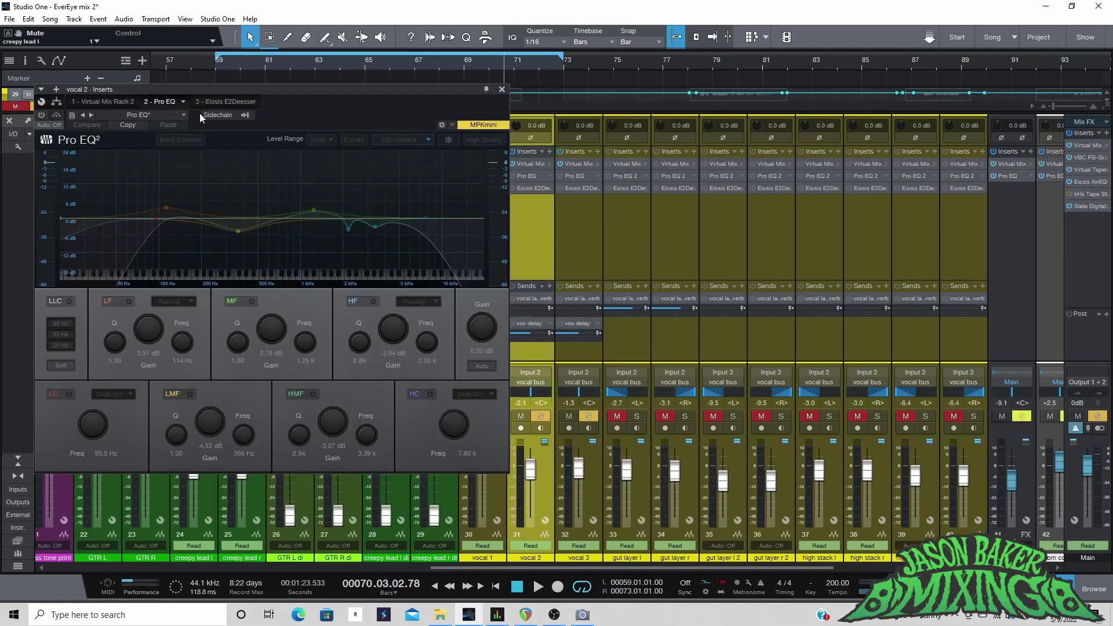
left_click(42, 115)
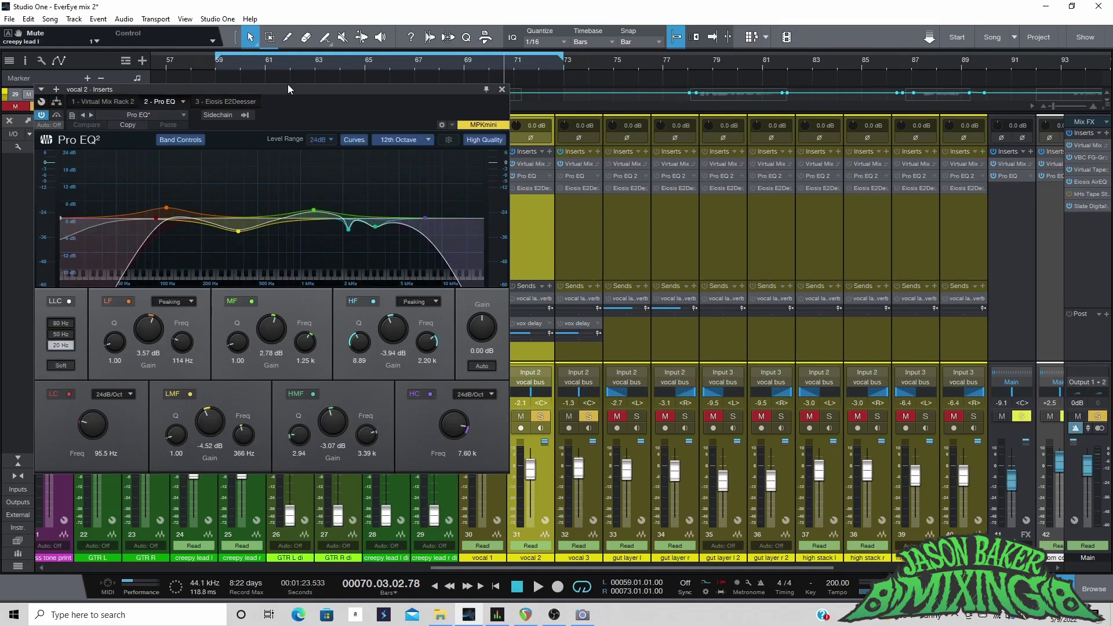
key("space")
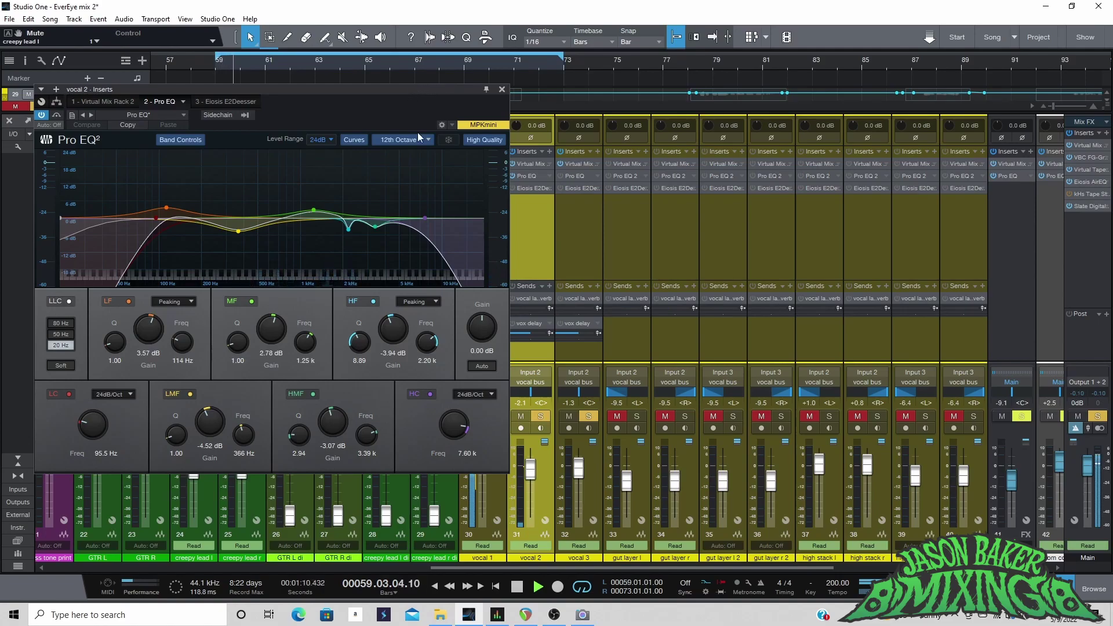
Step: Bring up vocal 1's inserts during playback, close the plug-in window and stop playback
left_click(494, 506)
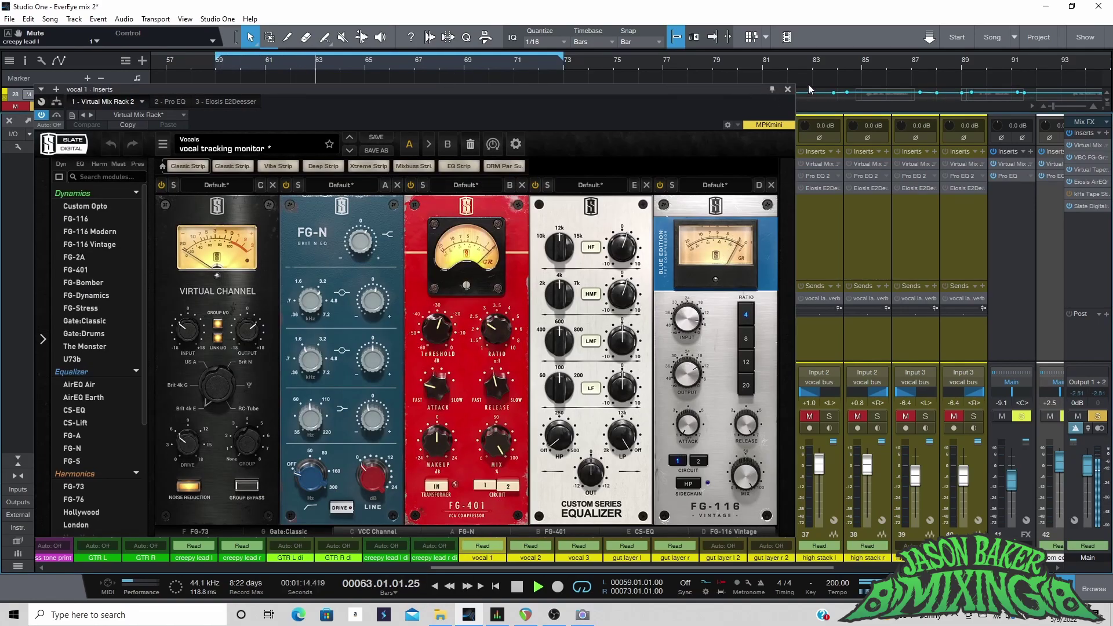
left_click(787, 90)
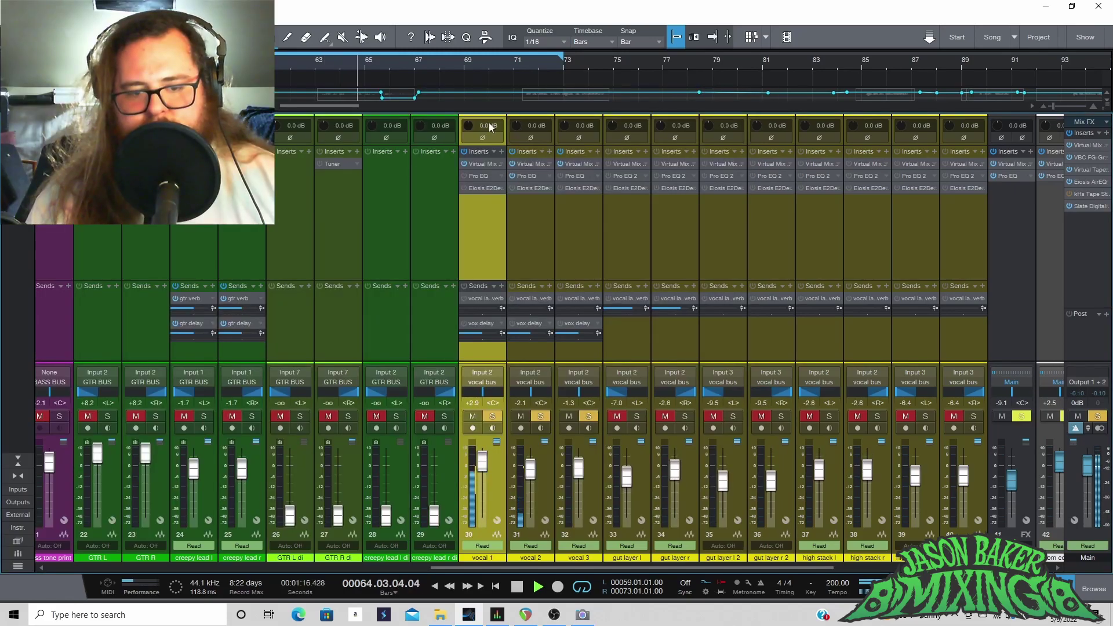
key("space")
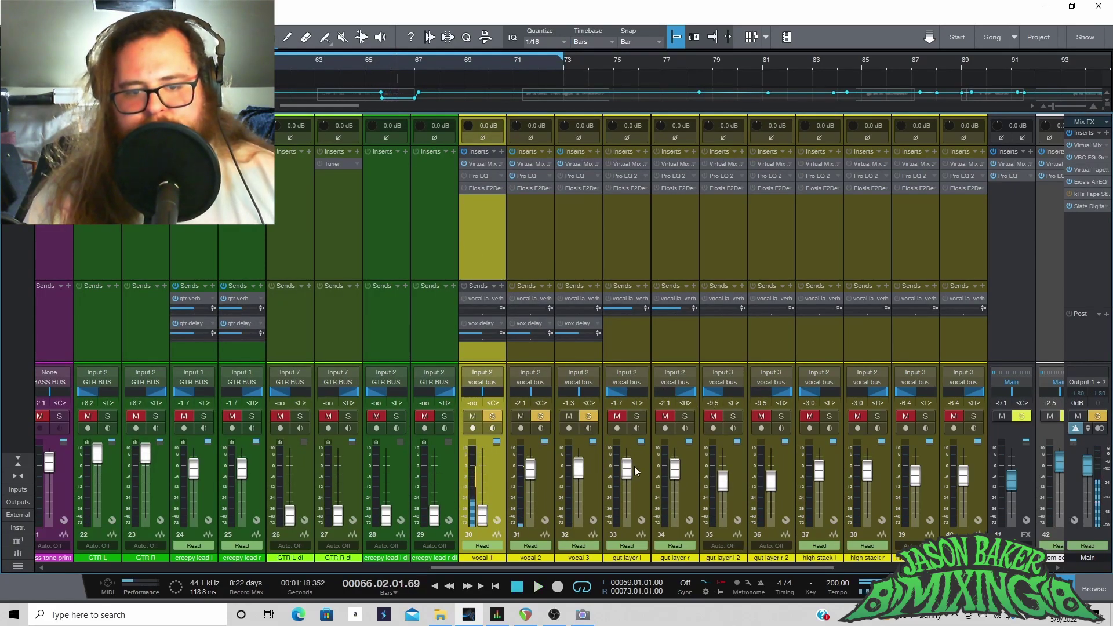
Step: Play the loop from bar 59, clear the vocal solos to hear the full mix, and stop playback
left_click(626, 458)
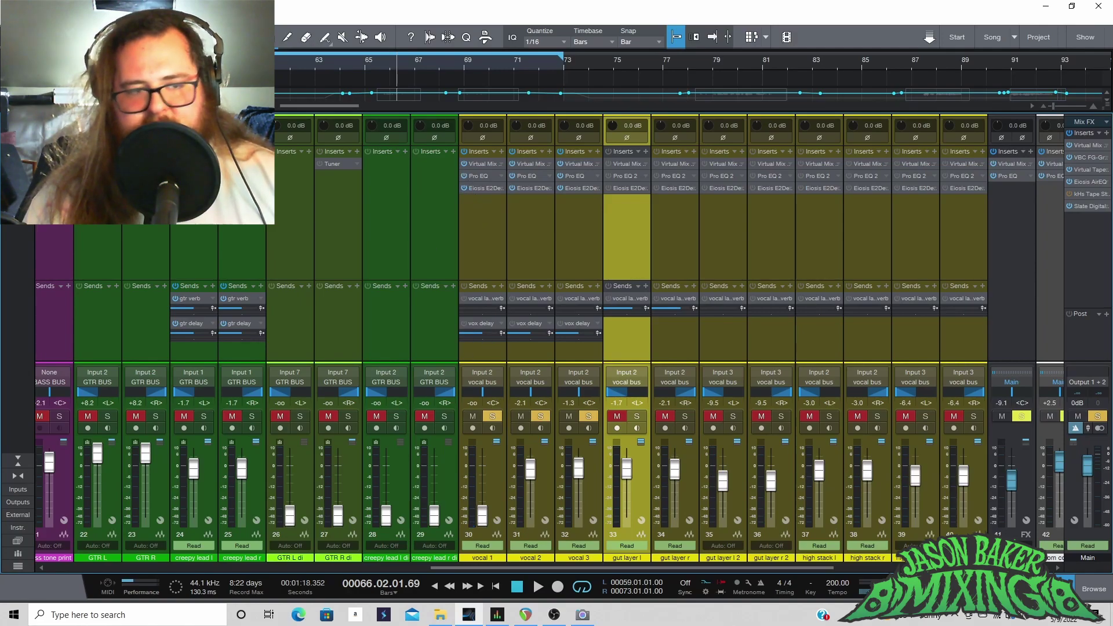
key("space")
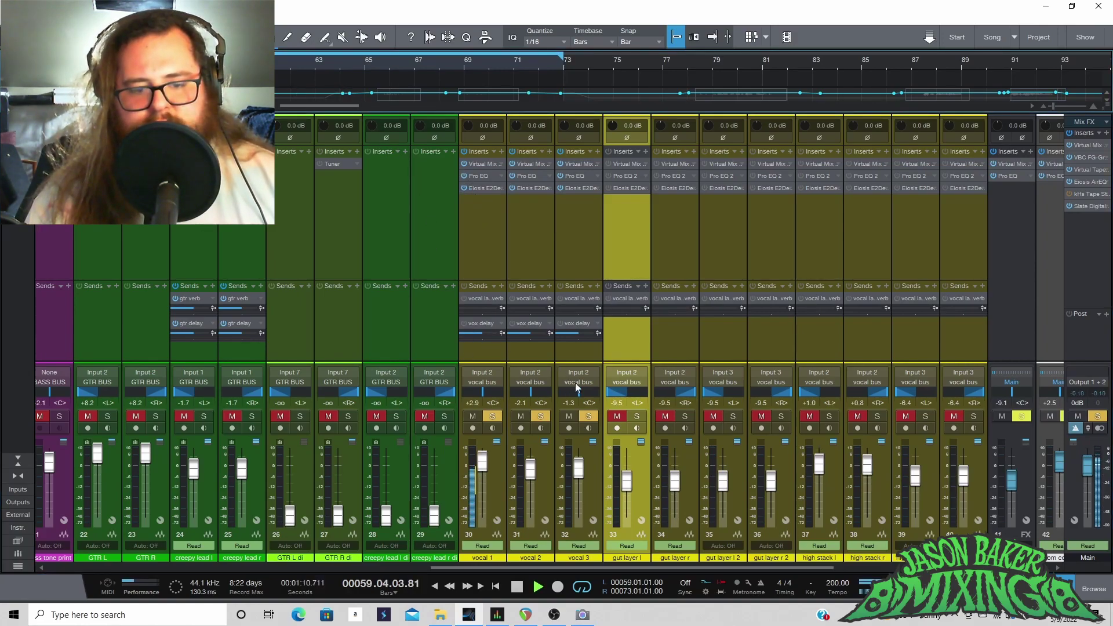
key("ctrl+shift+s")
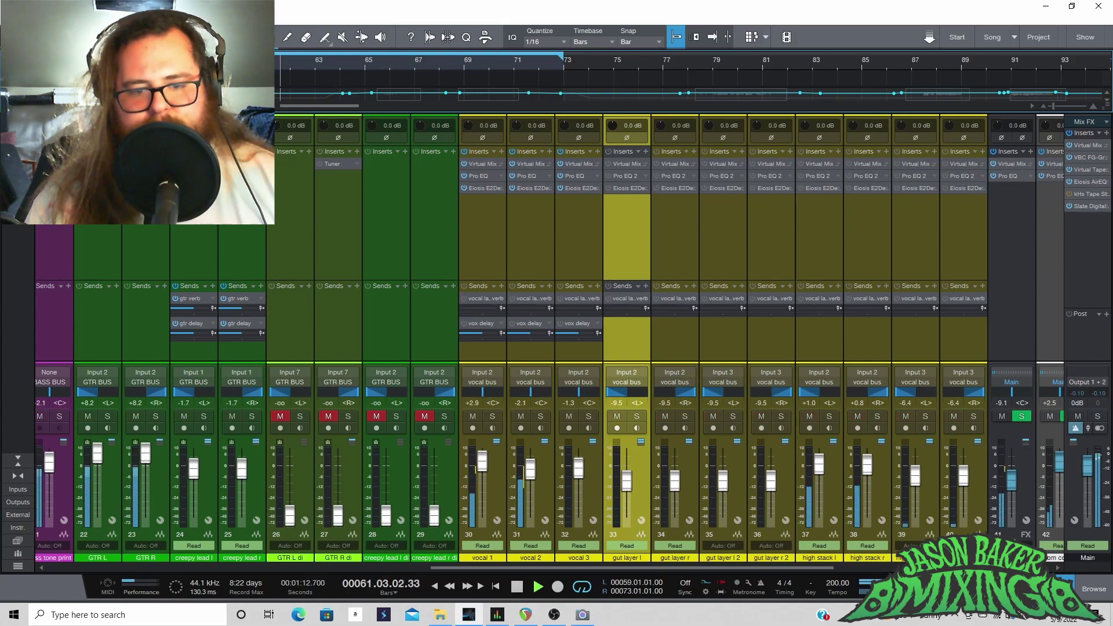
key("space")
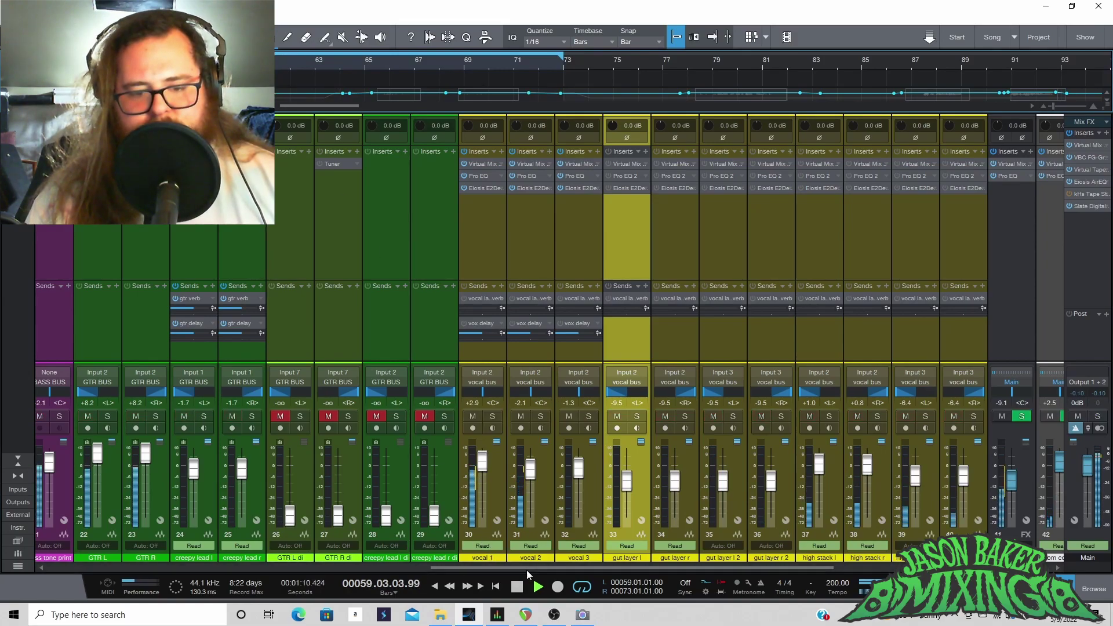
key("space")
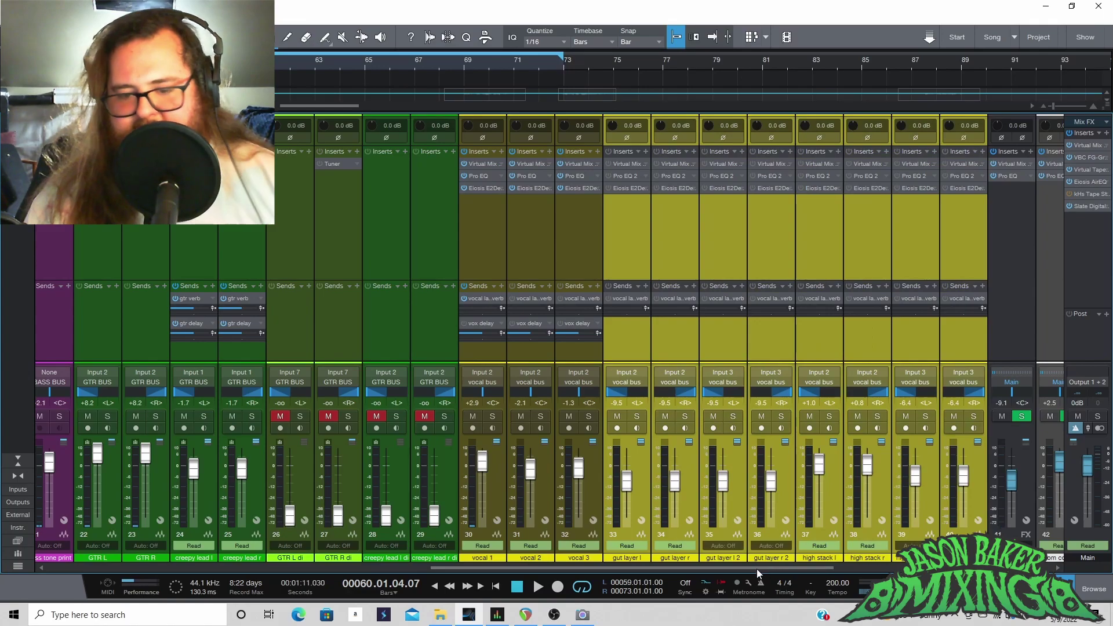
Step: Open the Virtual Mix Rack on gut layer l and examine its modules through to the FG-116
left_click_drag(756, 569, 840, 568)
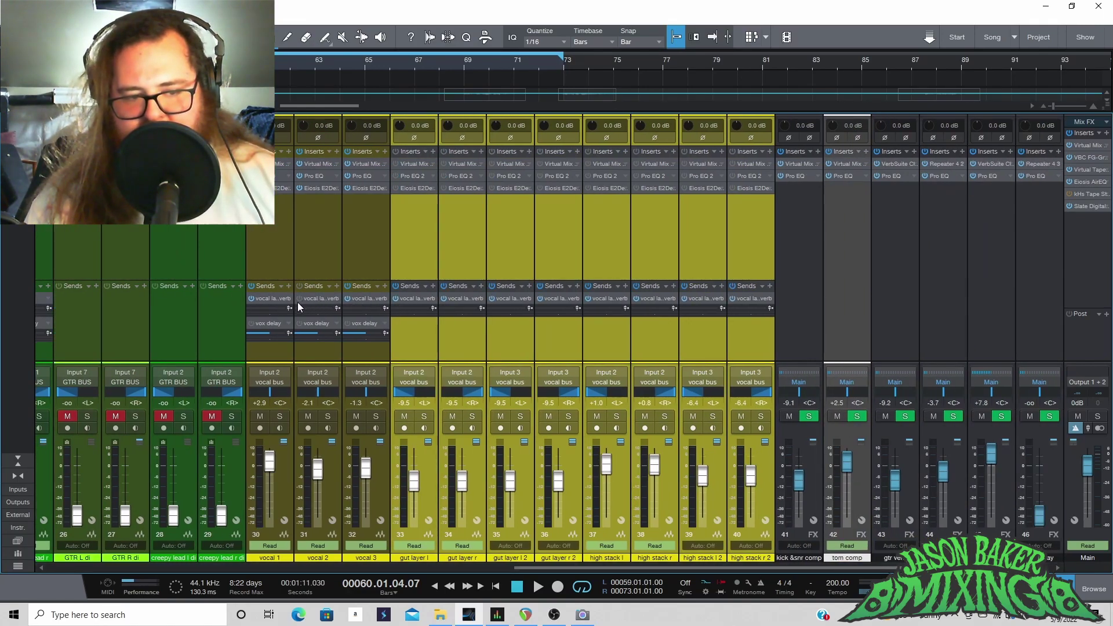
left_click(422, 484)
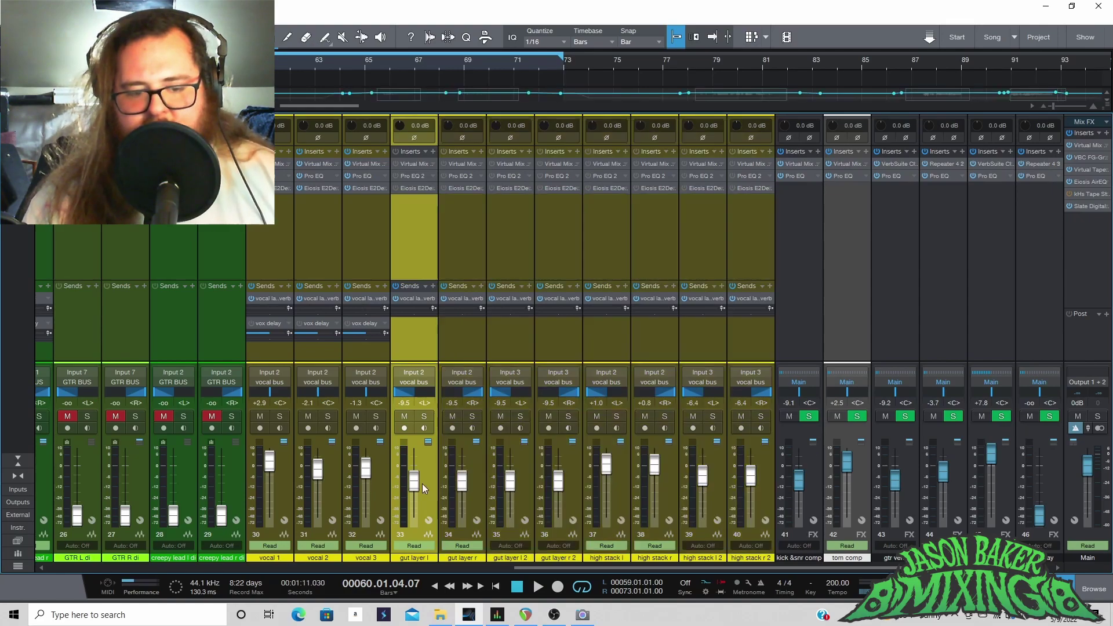
left_click(411, 164)
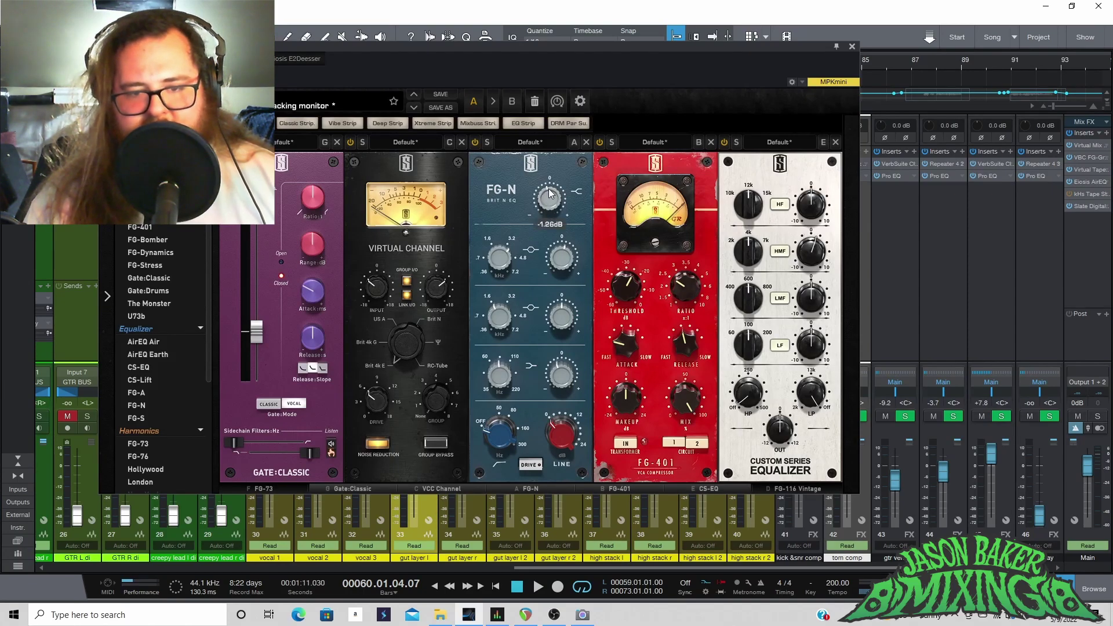
left_click(787, 489)
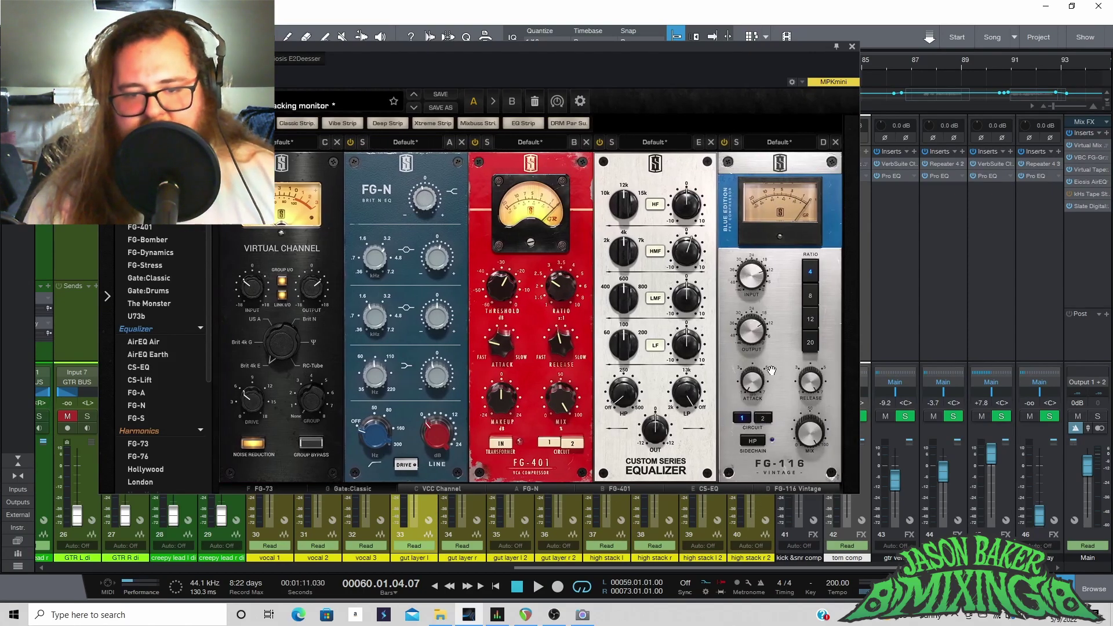
Step: Zoom the timeline around bars 65 to 71 and audition gut layer l soloed with its rack open
left_click_drag(542, 56, 552, 300)
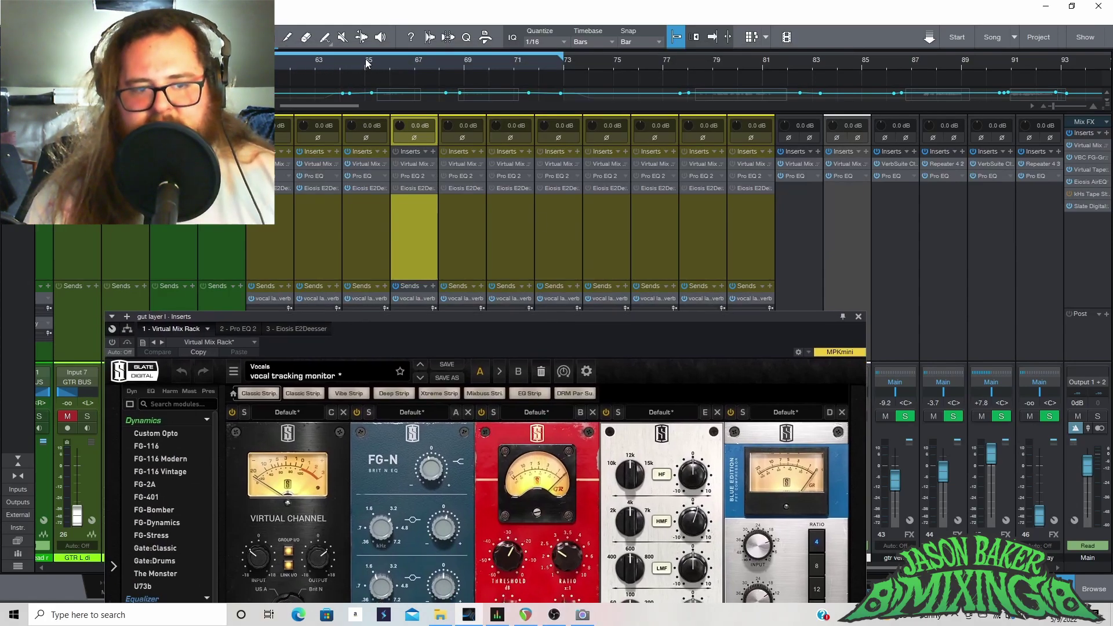
left_click_drag(364, 59, 610, 493)
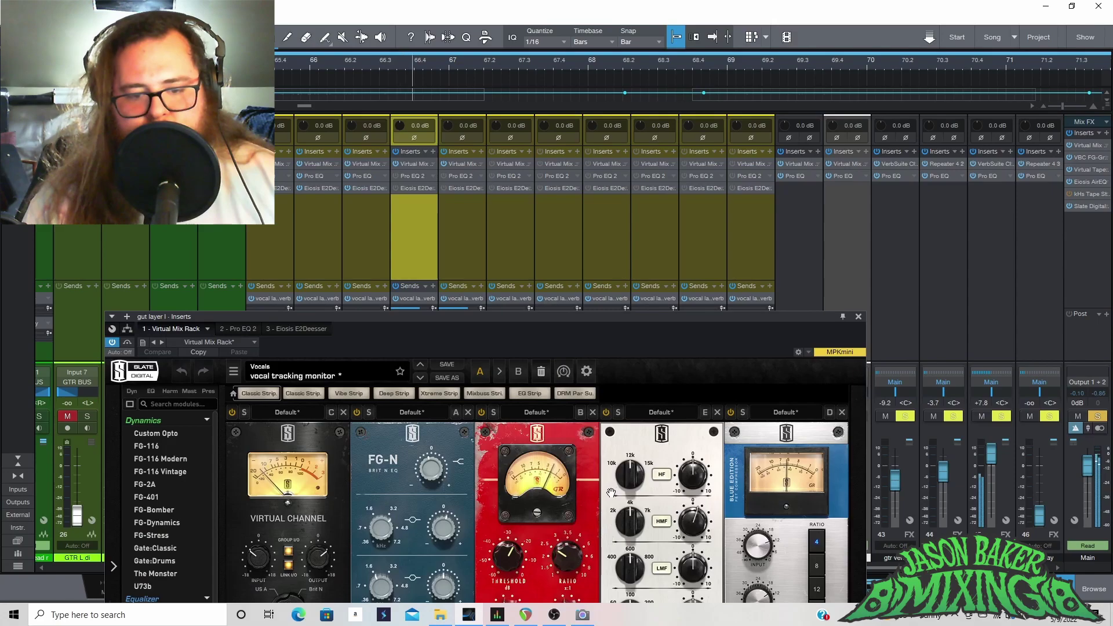
left_click_drag(677, 322, 578, 270)
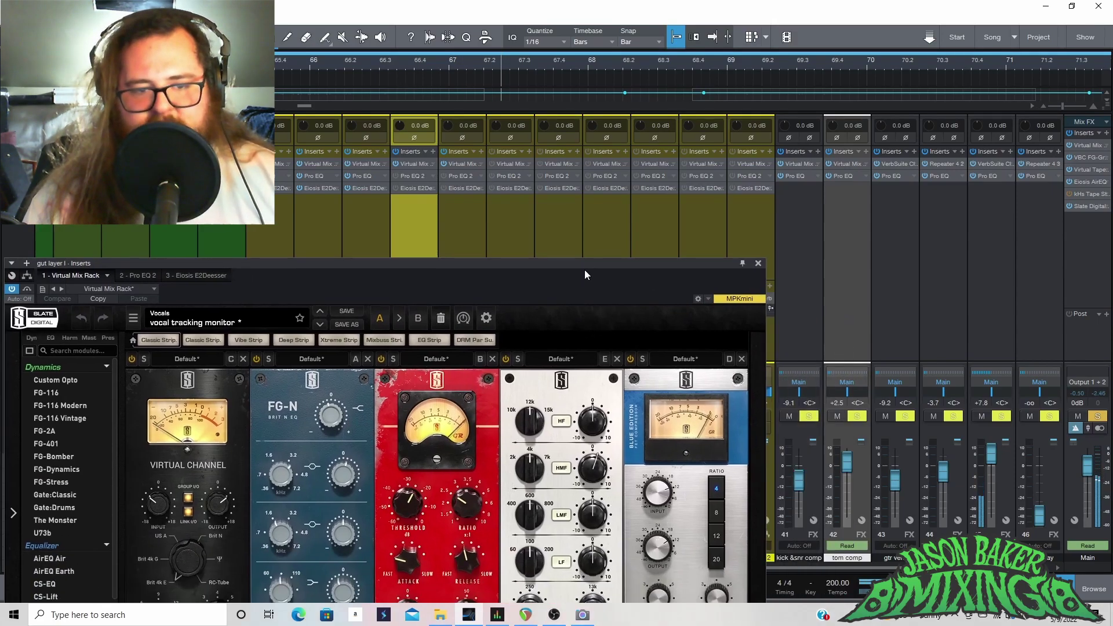
Step: Close gut layer l's rack, inspect its Pro EQ 2 settings and close the plug-in window
left_click(757, 263)
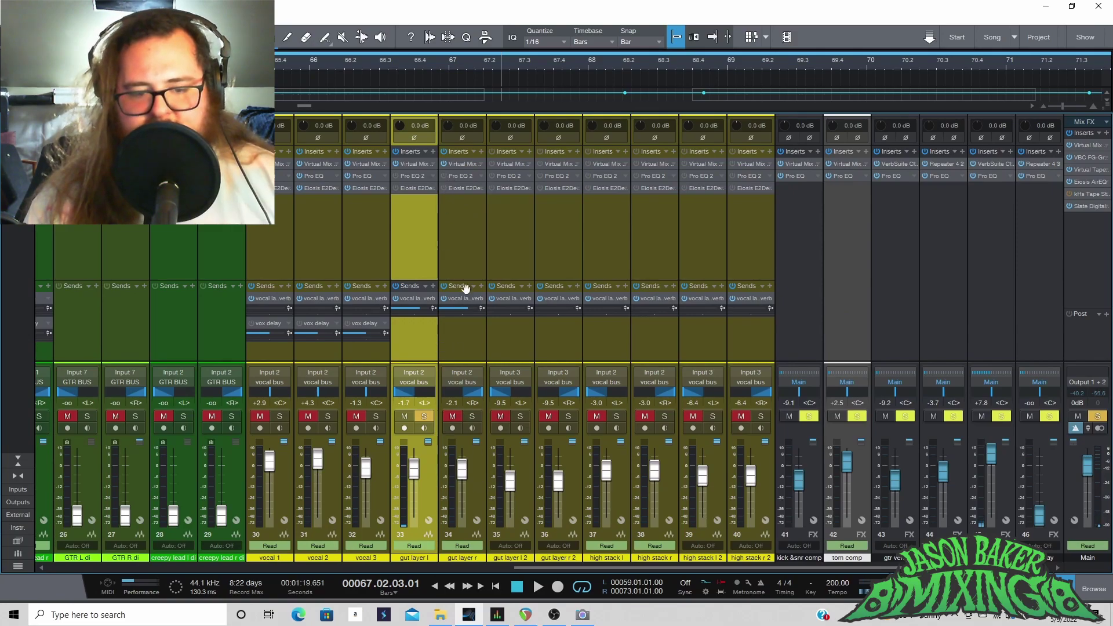
left_click(412, 175)
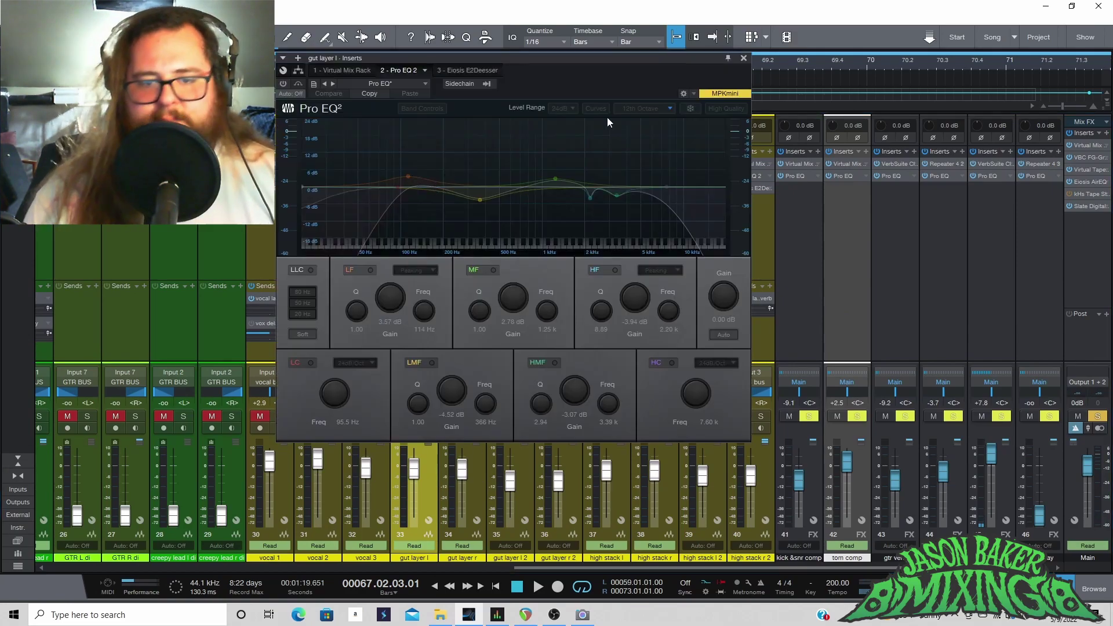
left_click(743, 58)
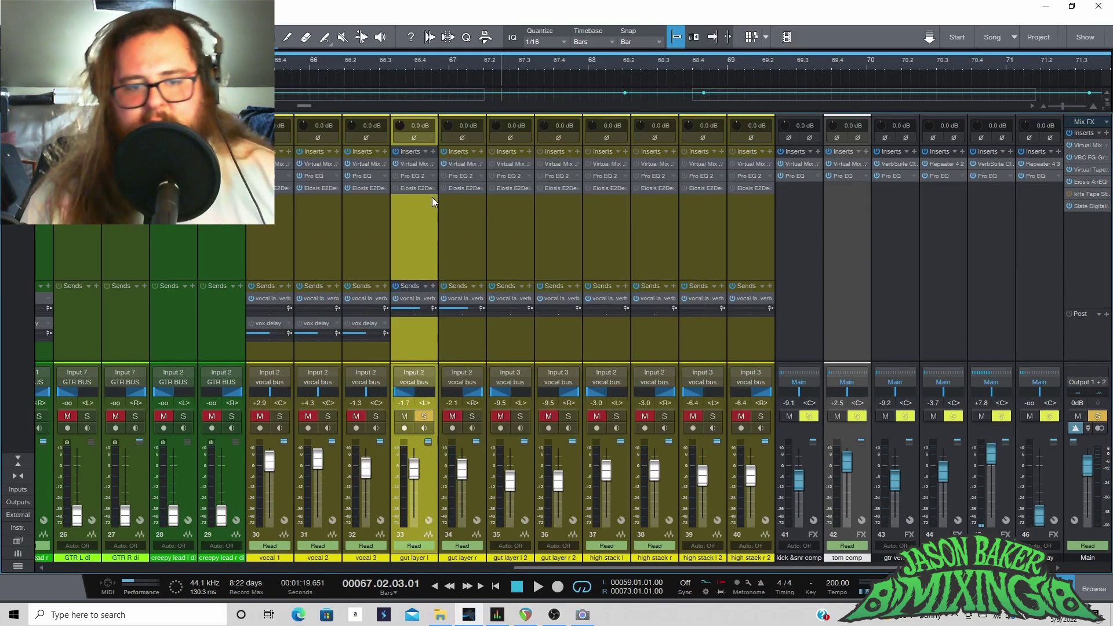
Step: Select the channels from gut layer l through high stack r 2 and compare their insert chains
left_click(768, 506, "shift")
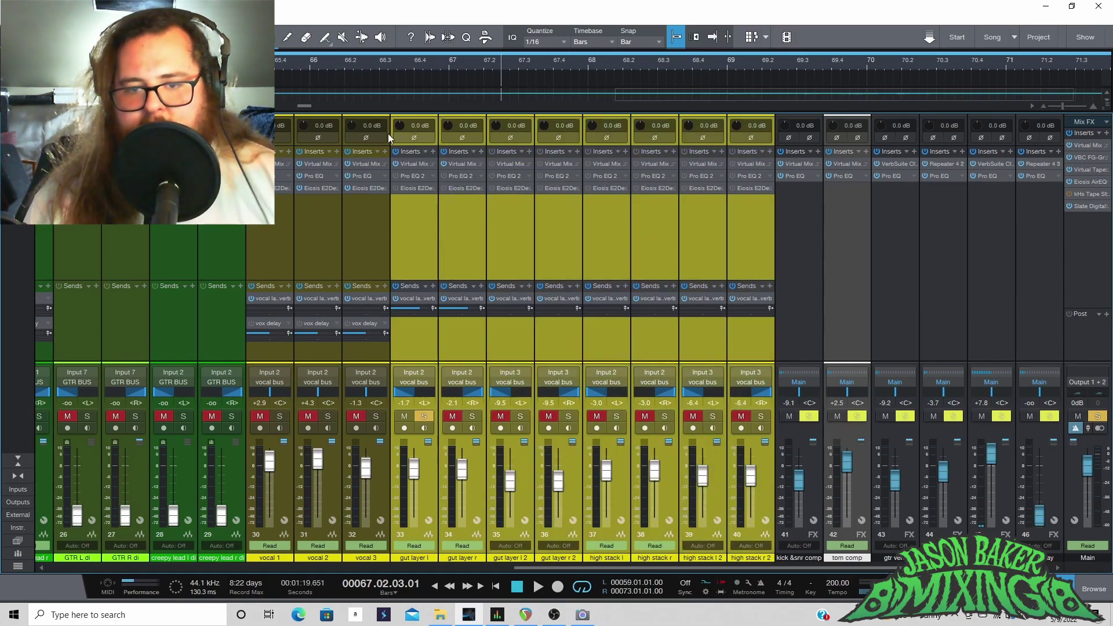
left_click(396, 189)
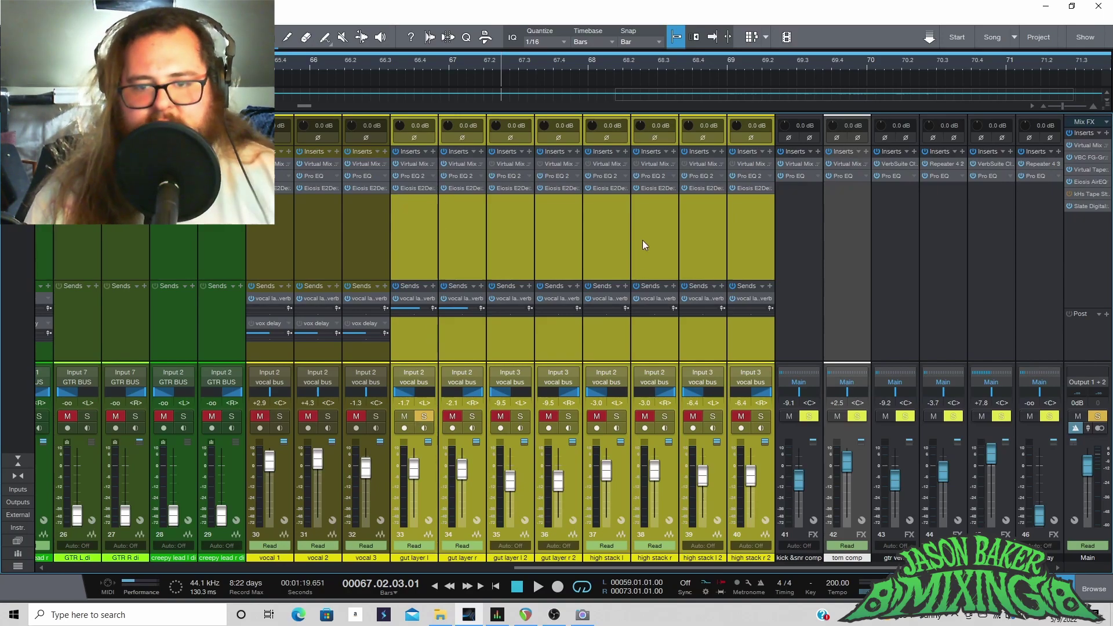
left_click(572, 471)
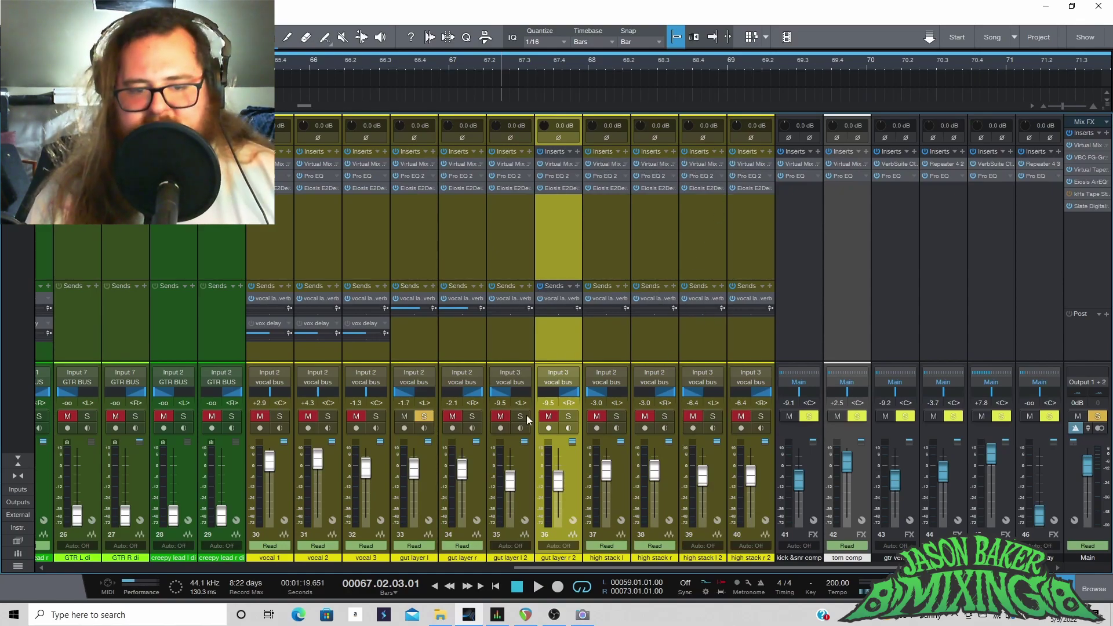
Step: Clear gut layer l's solo, unmute the vocal bus and play the full mix
scroll(638, 570, "left", 2)
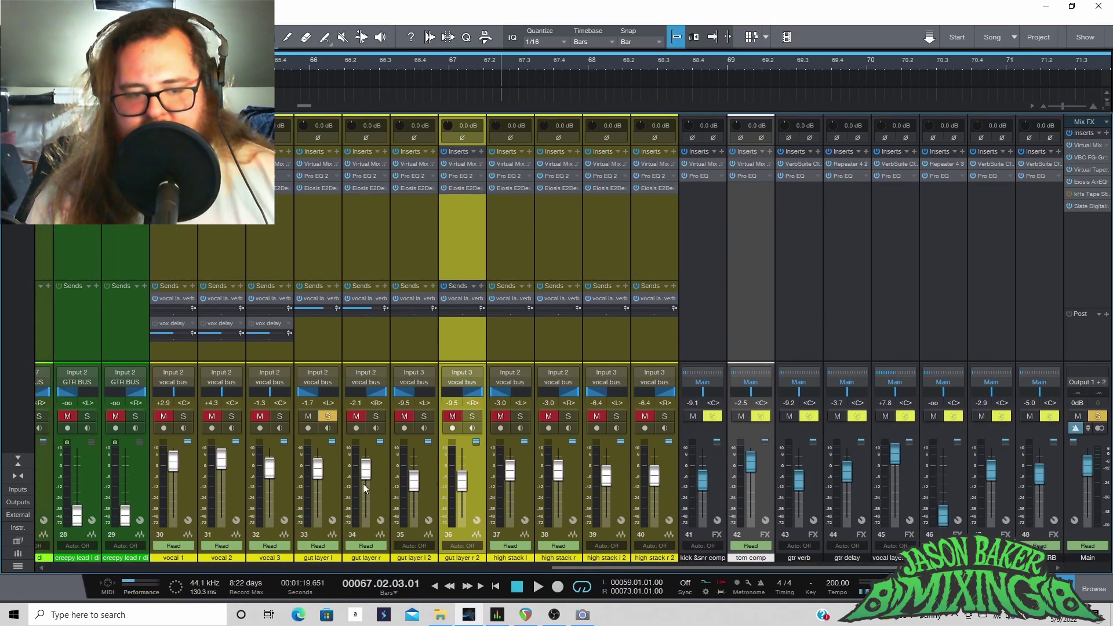
left_click(328, 417)
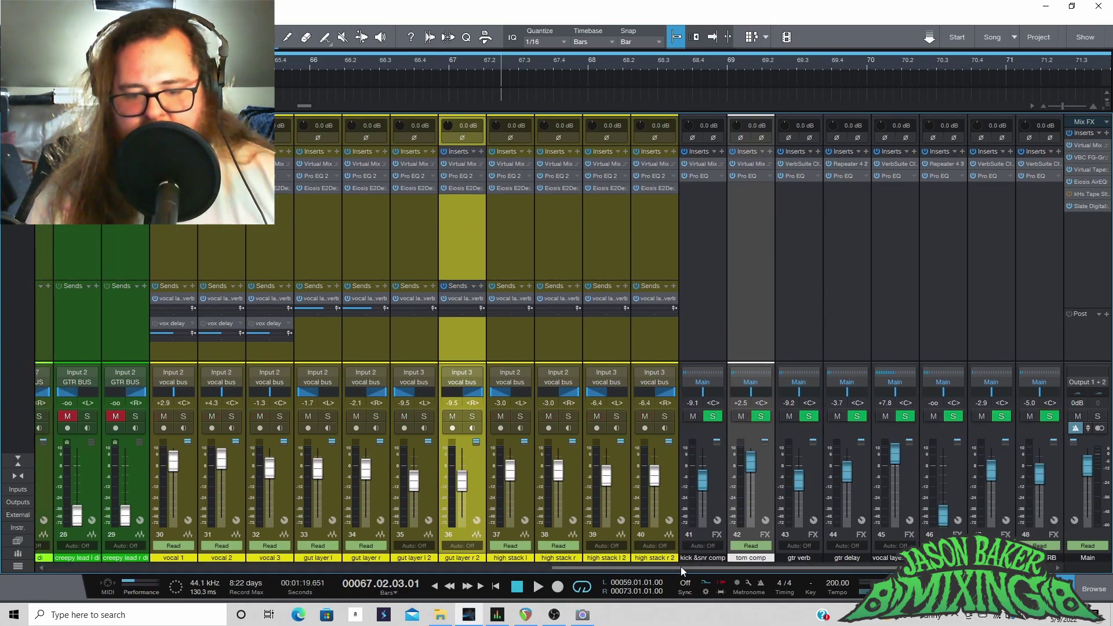
scroll(680, 566, "right", 5)
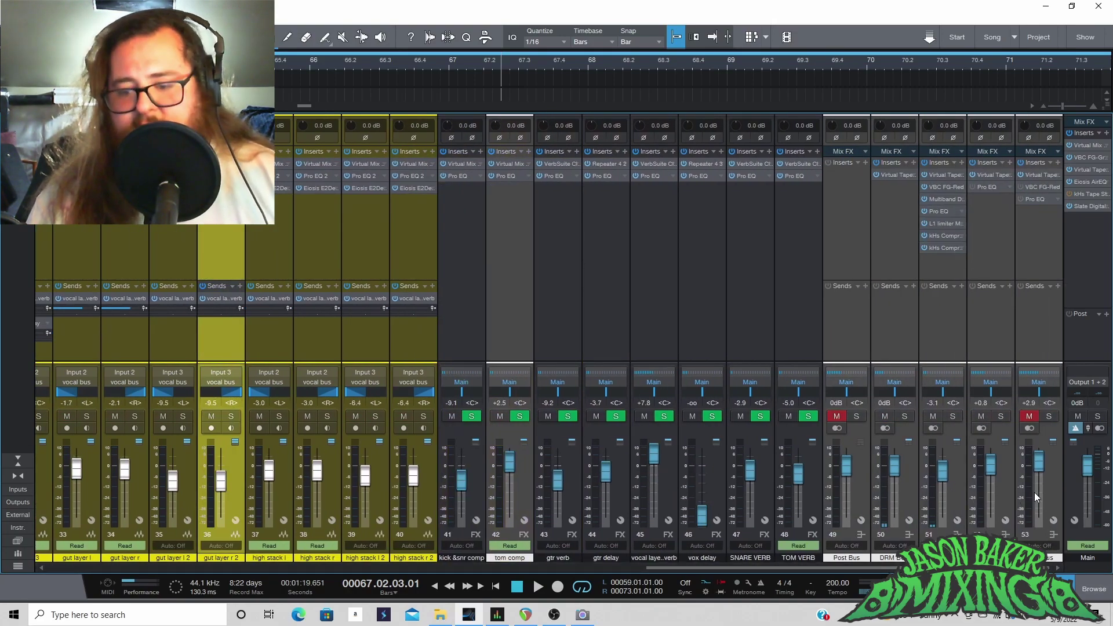
left_click(1029, 416)
key("space")
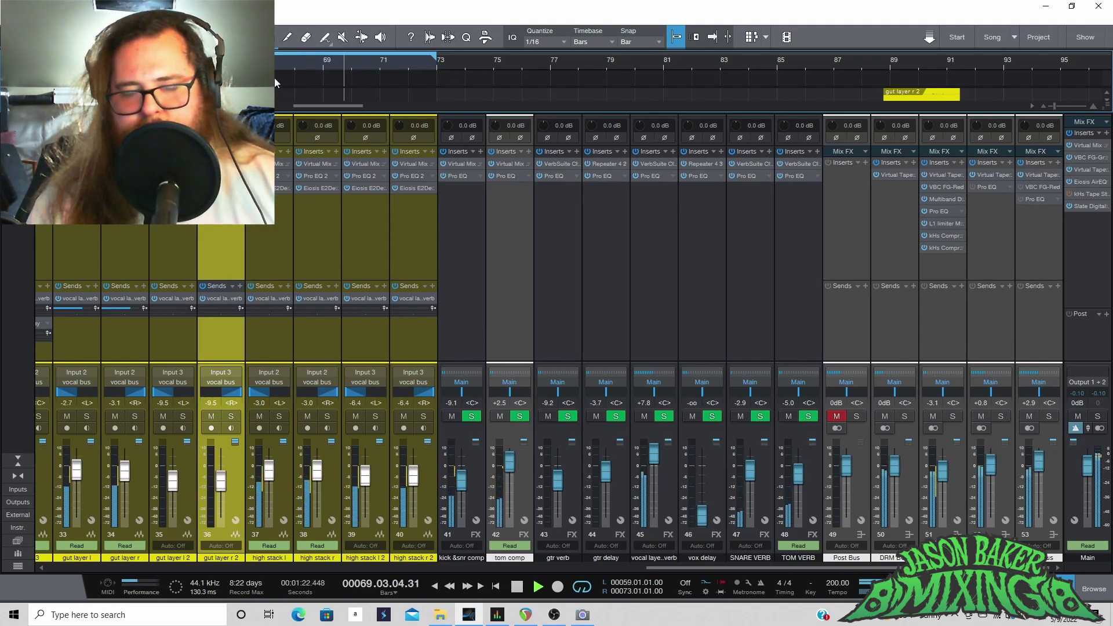
Step: Solo the vocal bus from near the loop's start, enable its VBC FG-Red compressor and examine its settings with playback stopped
scroll(286, 78, "down", 3)
left_click(192, 61)
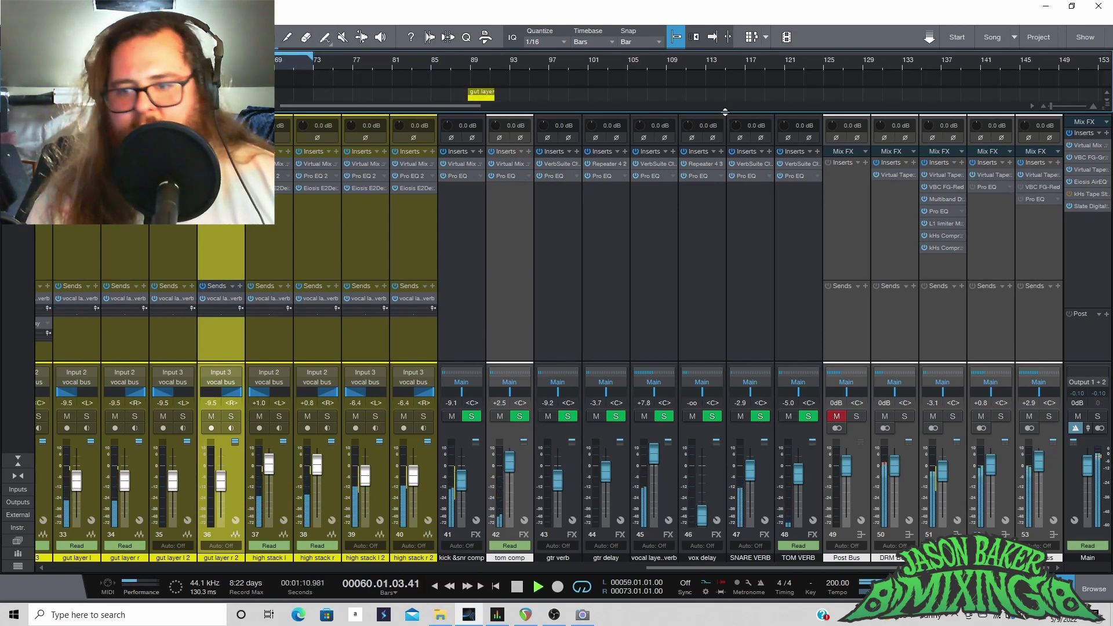
left_click(1050, 415)
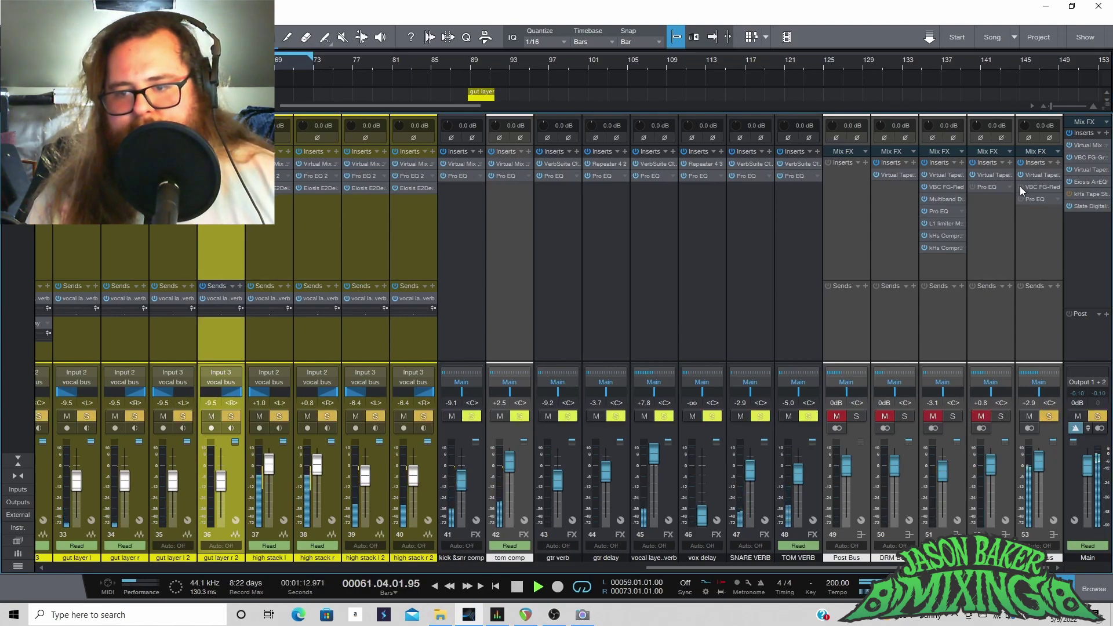
double_click(1043, 186)
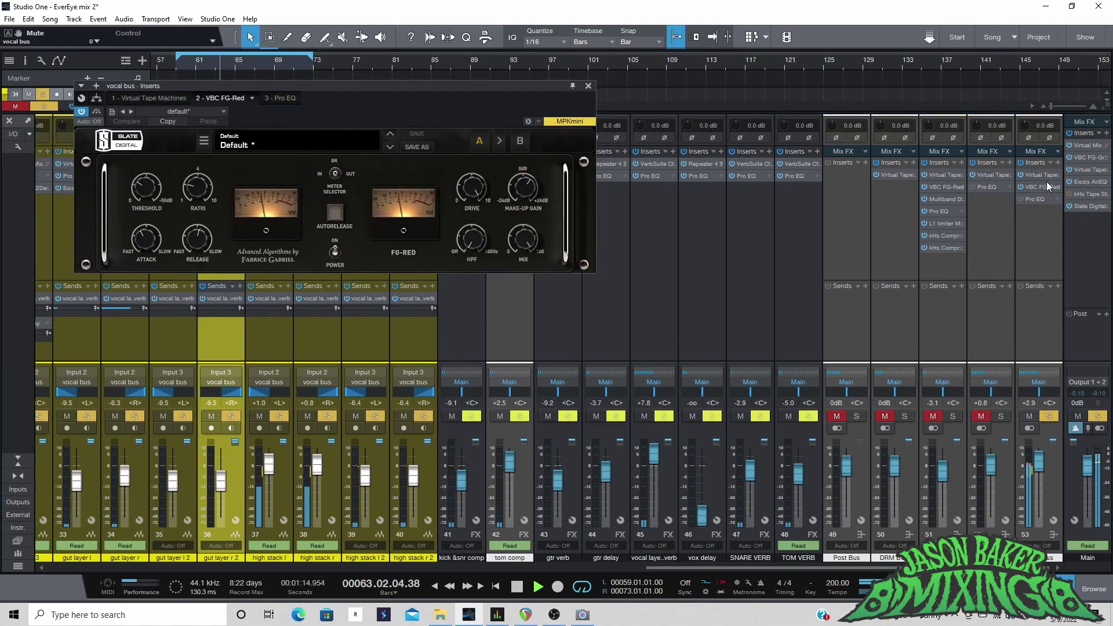
key("space")
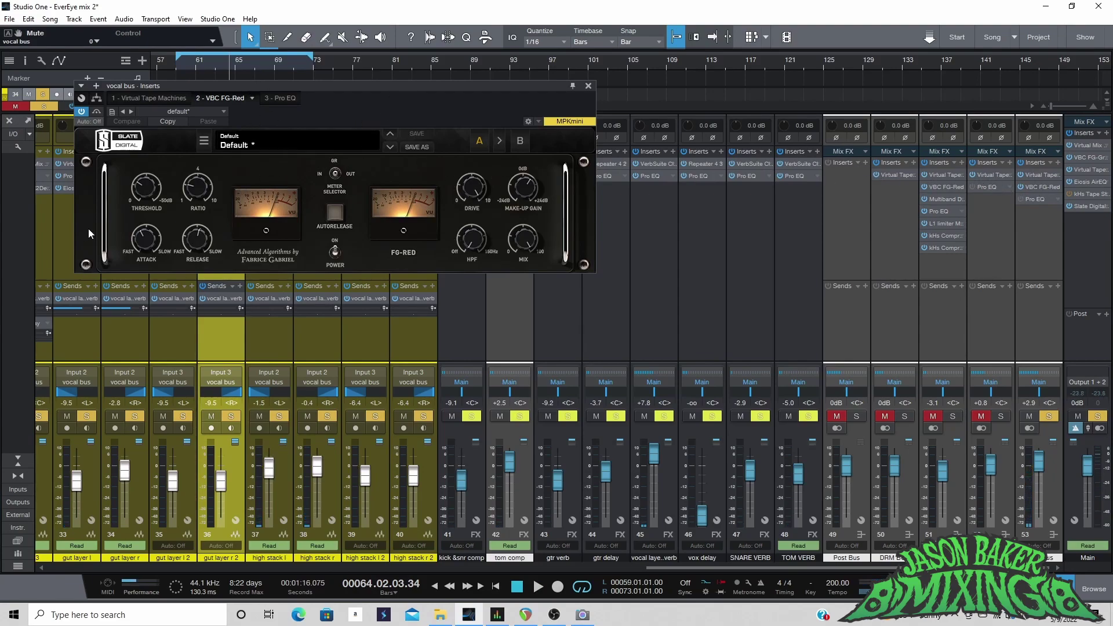
mouse_move(139, 240)
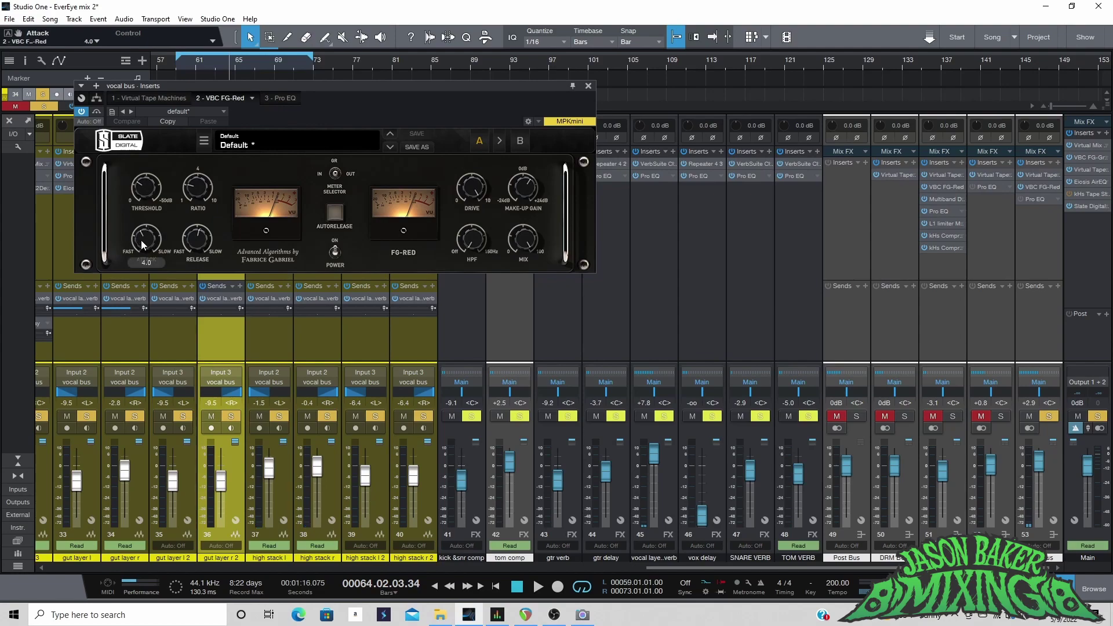
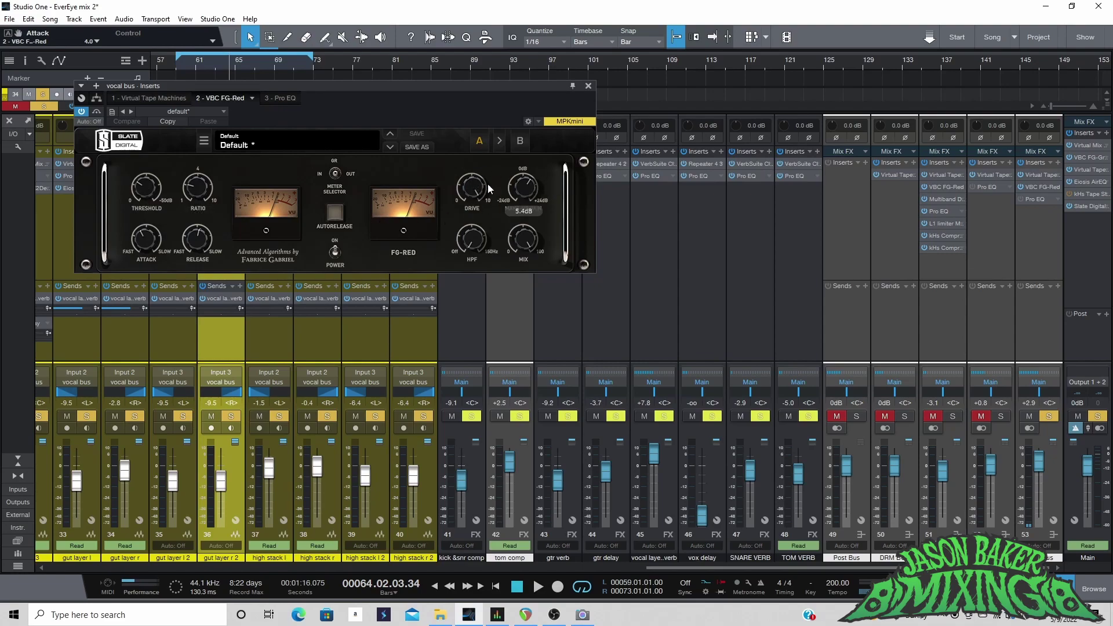
Step: Enable the vocal bus's Pro EQ, compare it bypassed and active during playback, and close it after checking it in the full mix
left_click(1035, 199)
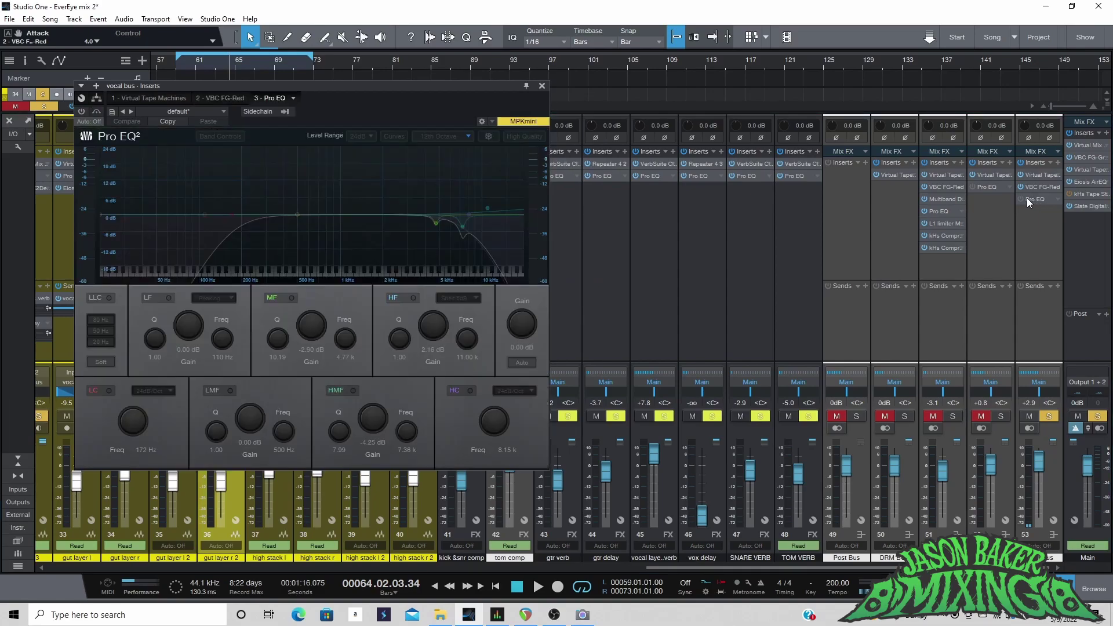
left_click(87, 112)
key("space")
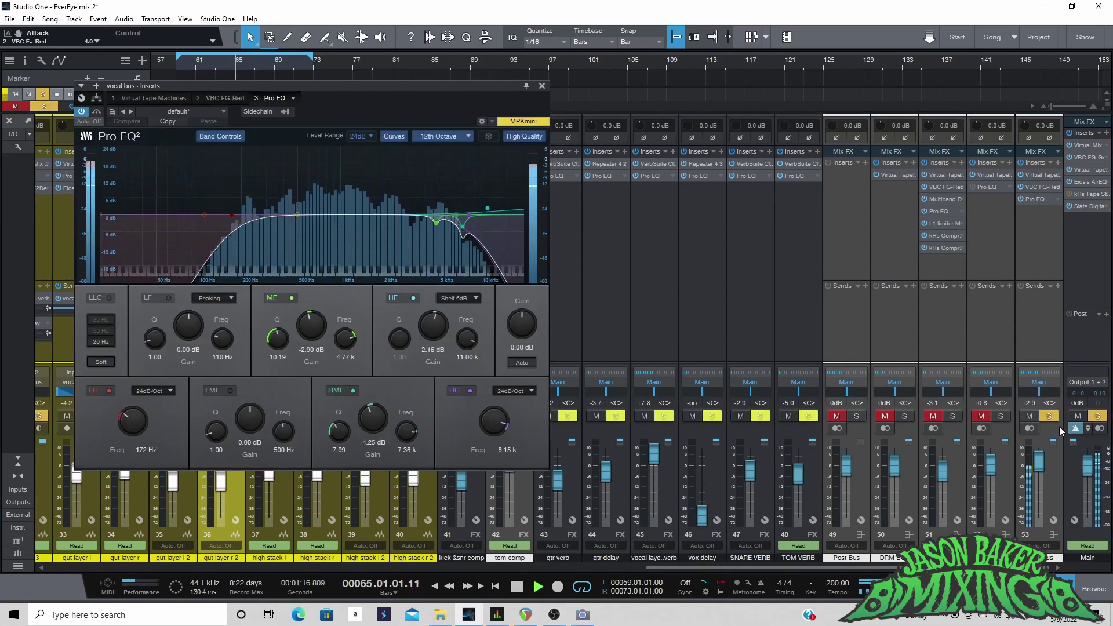
left_click(82, 113)
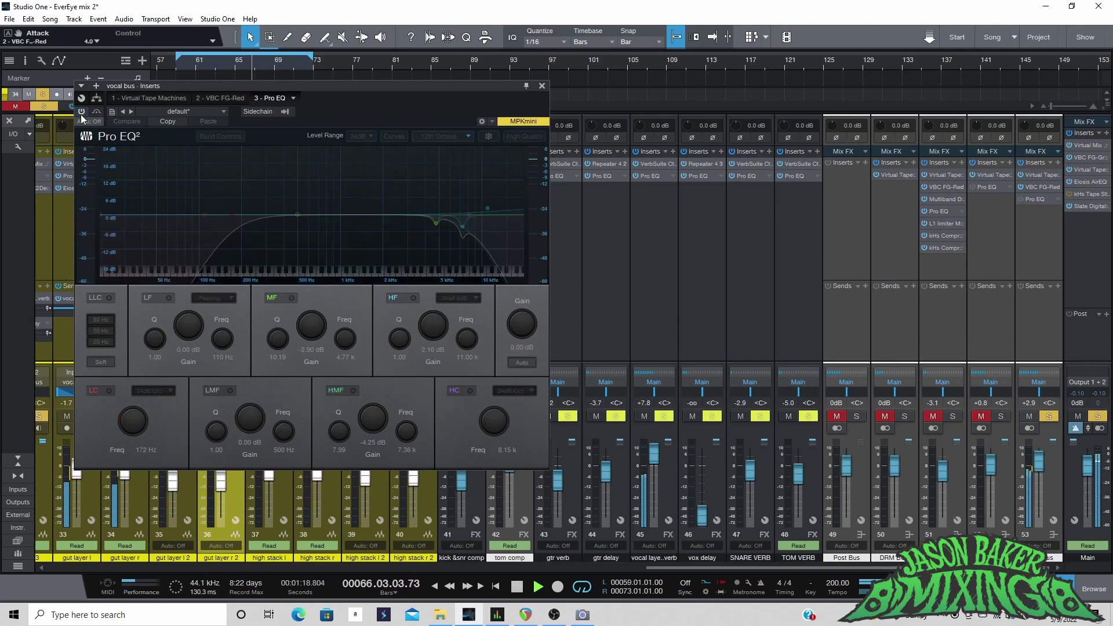
left_click(82, 113)
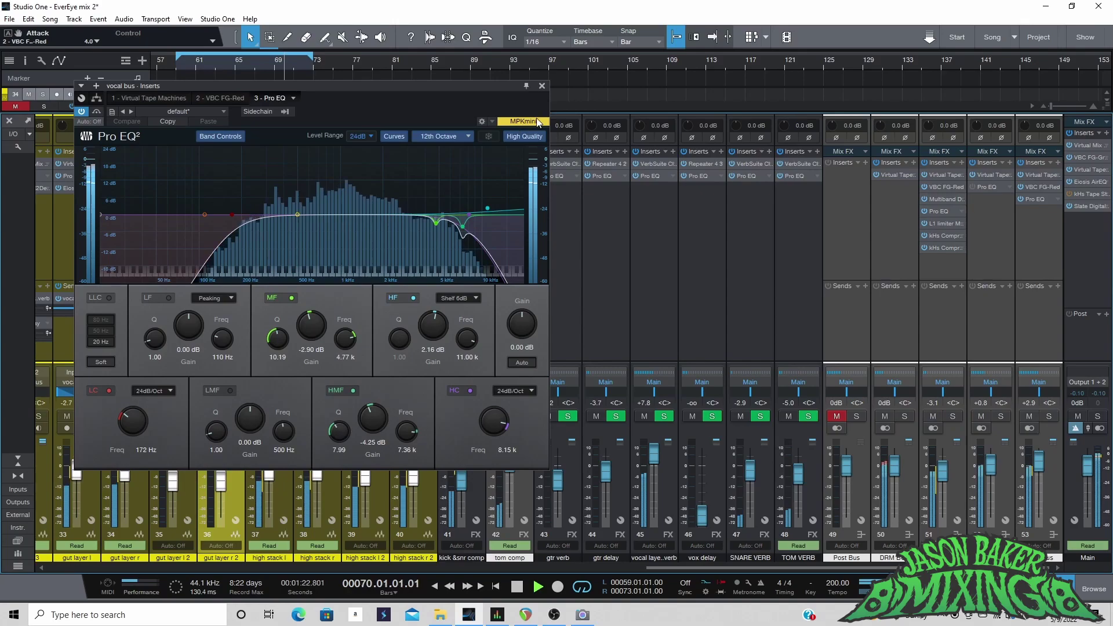
left_click(541, 86)
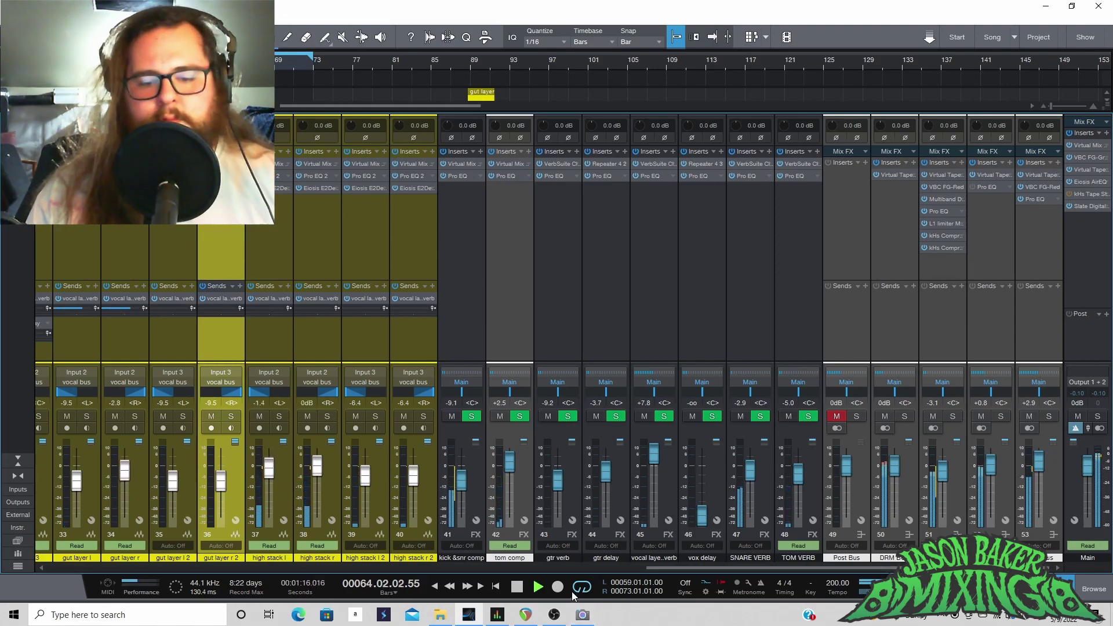
key("space")
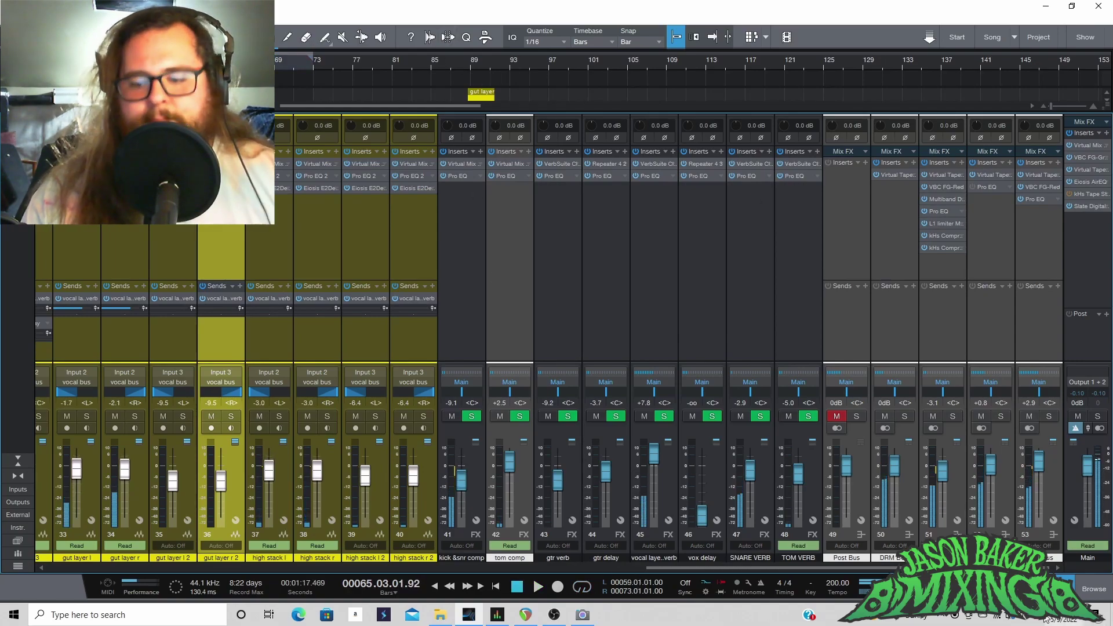
Step: Move the playhead to bar 191, at the post-production effects, and unmute the Post Bus
key("F3")
scroll(1008, 483, "up", 5)
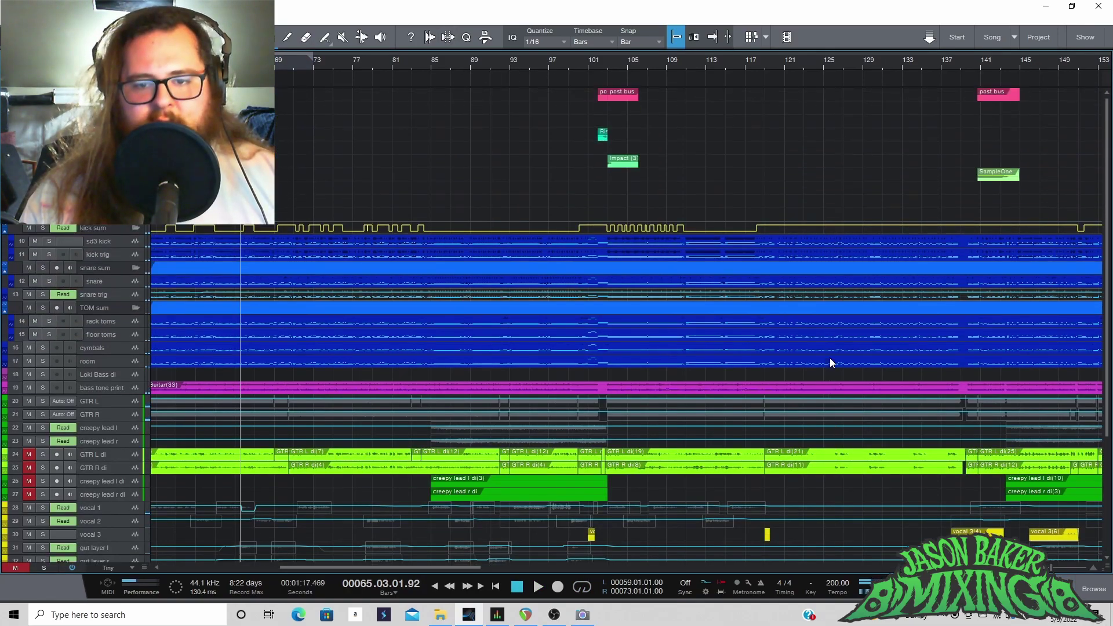
scroll(904, 70, "down", 4)
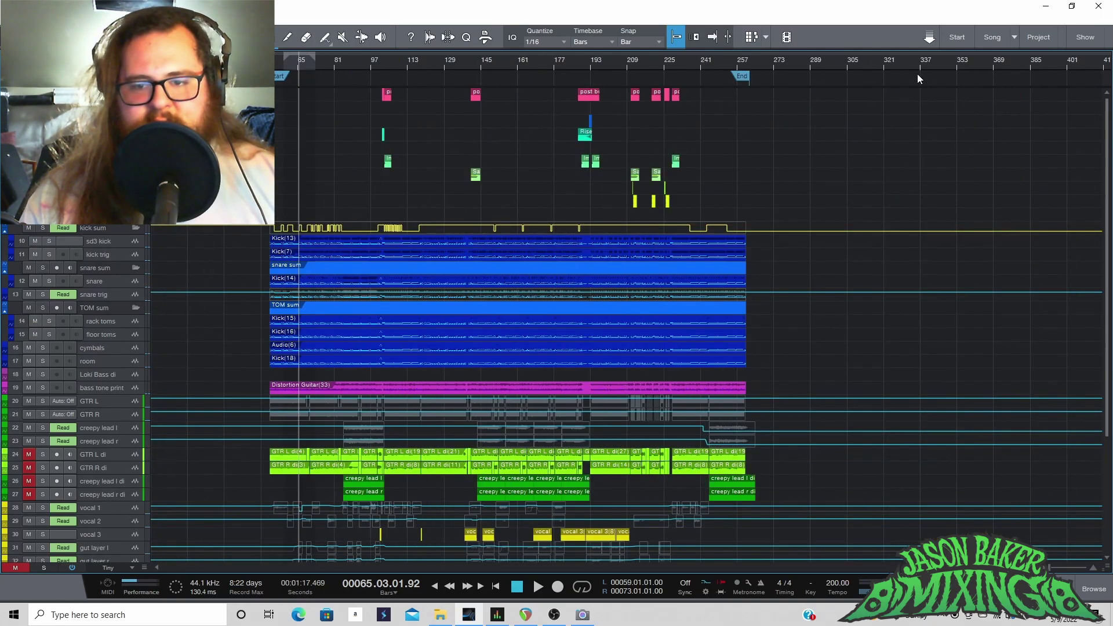
left_click(586, 63)
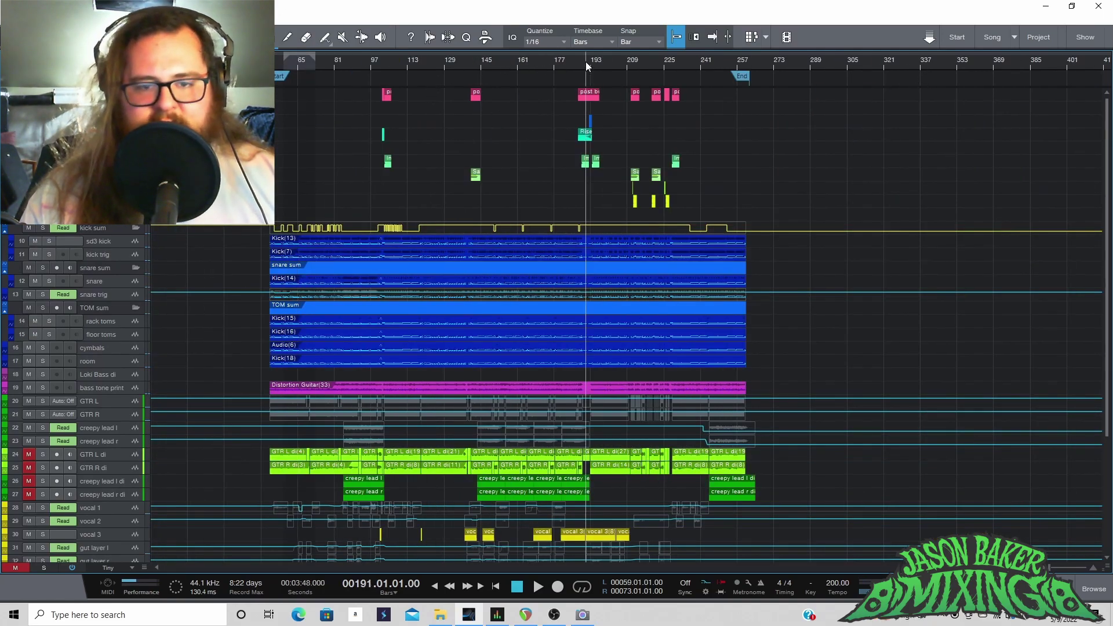
scroll(585, 62, "up", 4)
key("F3")
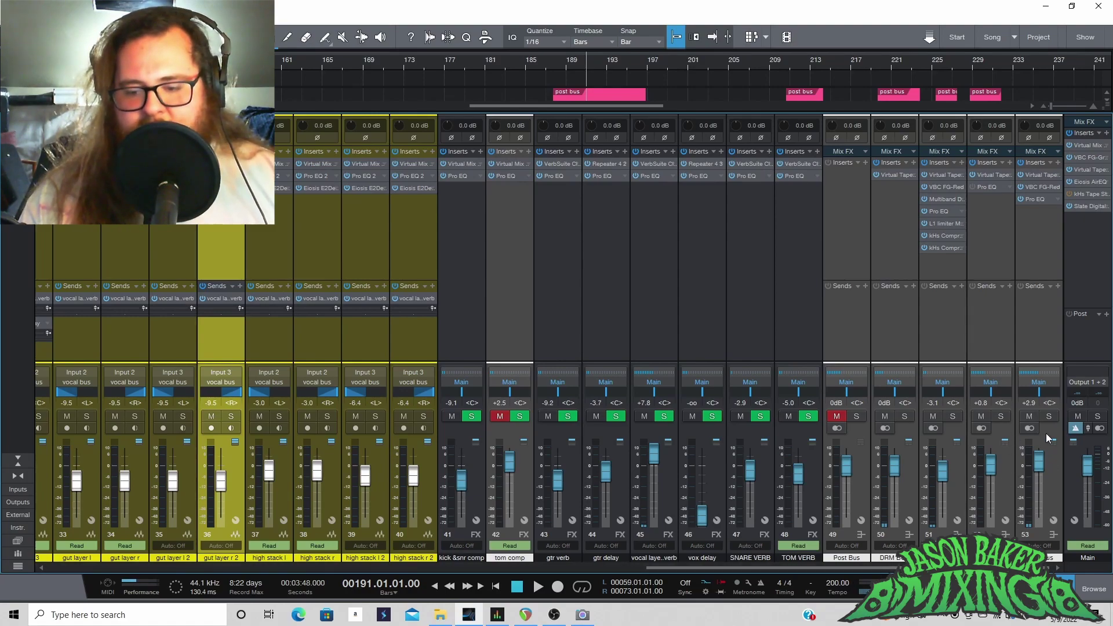
left_click(836, 416)
left_click(855, 440)
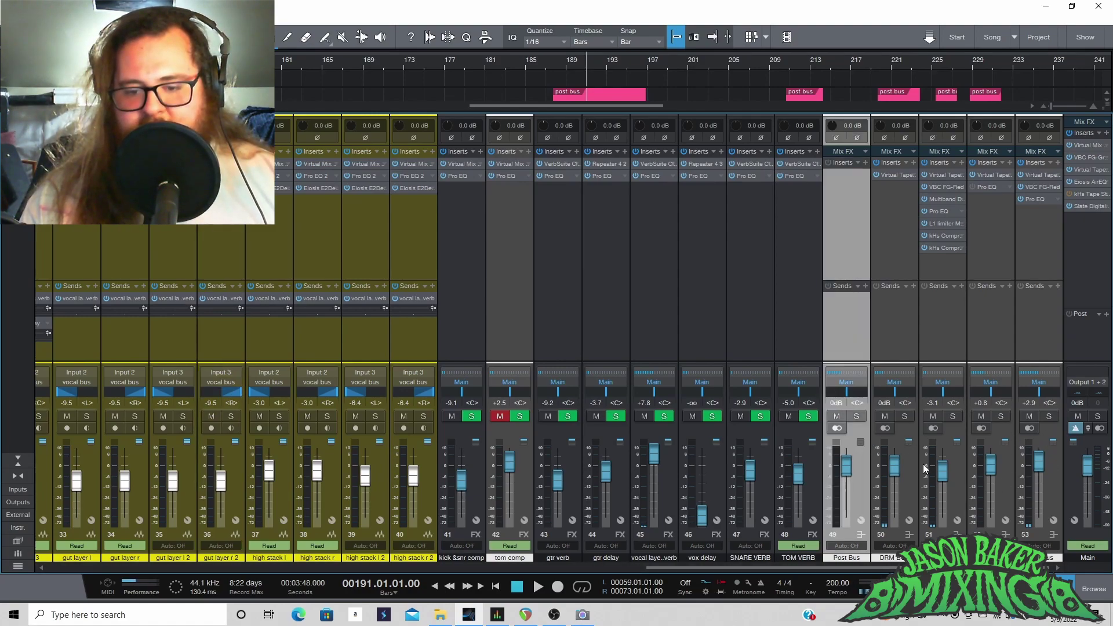
Step: Enlarge the arrangement area above the mixer and look through the first channels, which feed the Post Bus
key("F3")
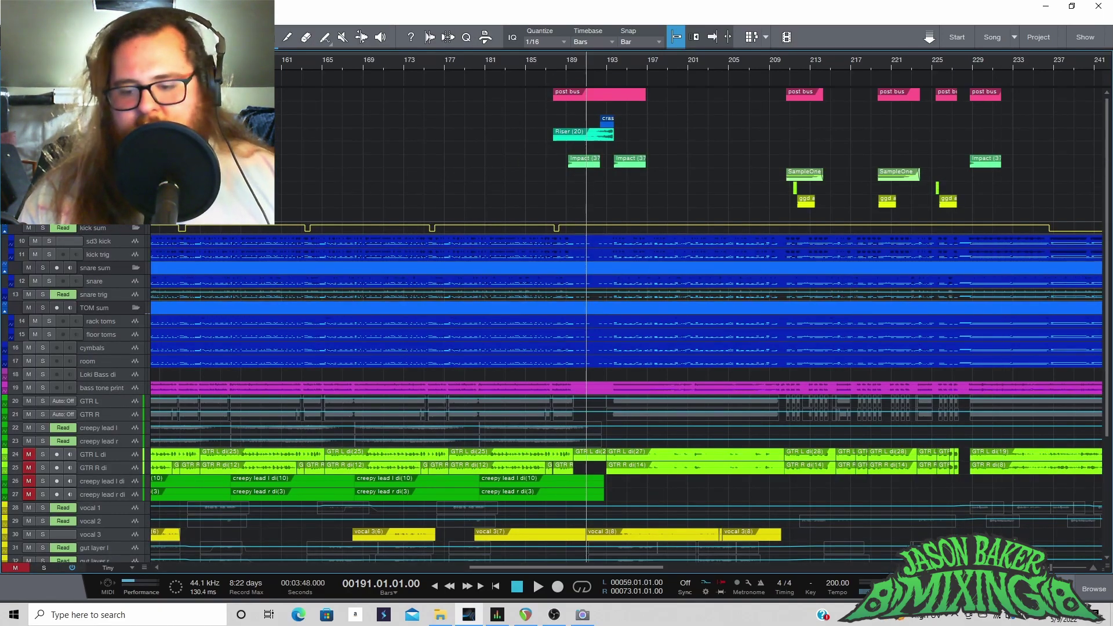
key("F3")
left_click_drag(484, 116, 485, 198)
left_click_drag(809, 564, 82, 580)
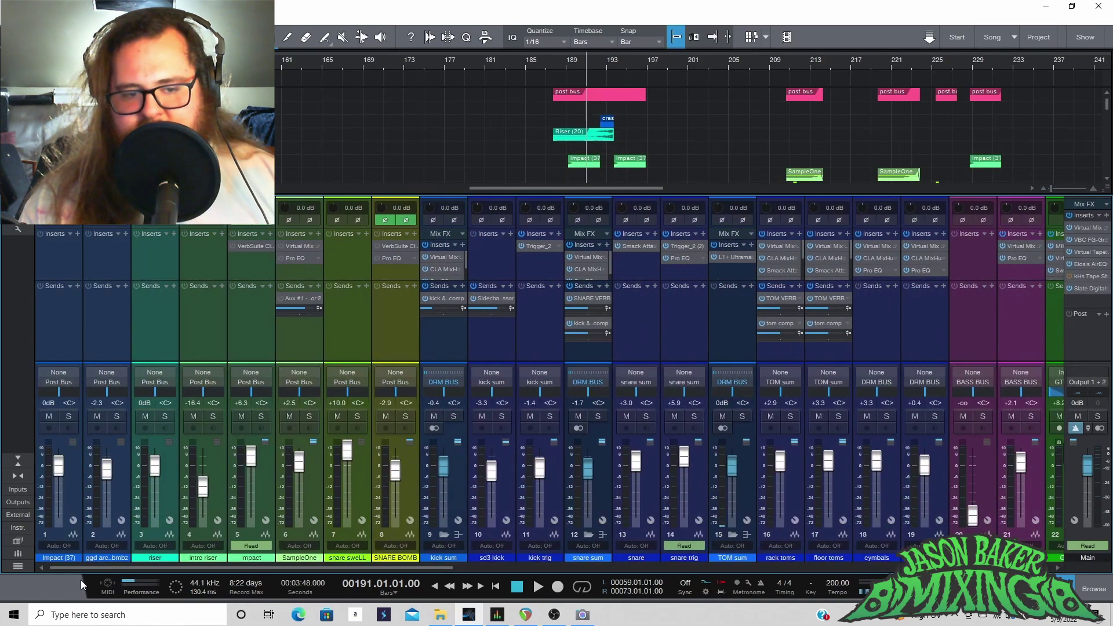
left_click(261, 483)
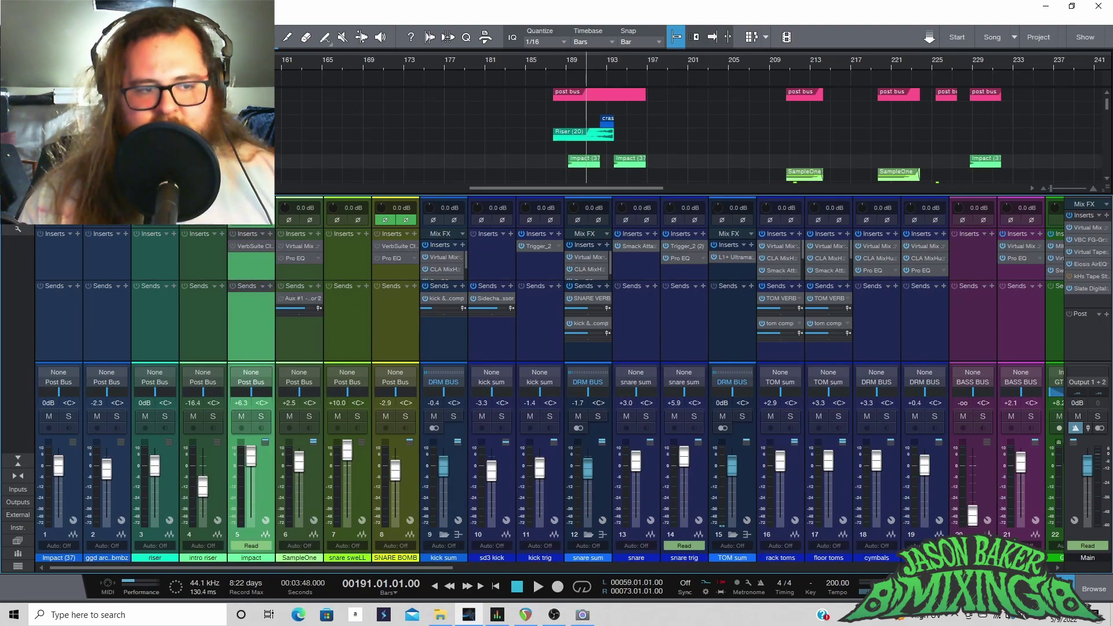
left_click(58, 324)
left_click(107, 324)
Step: Move the playhead to bar 190, zoom in on the effect clips and rename channel 2 to "crash swell"
left_click(576, 66)
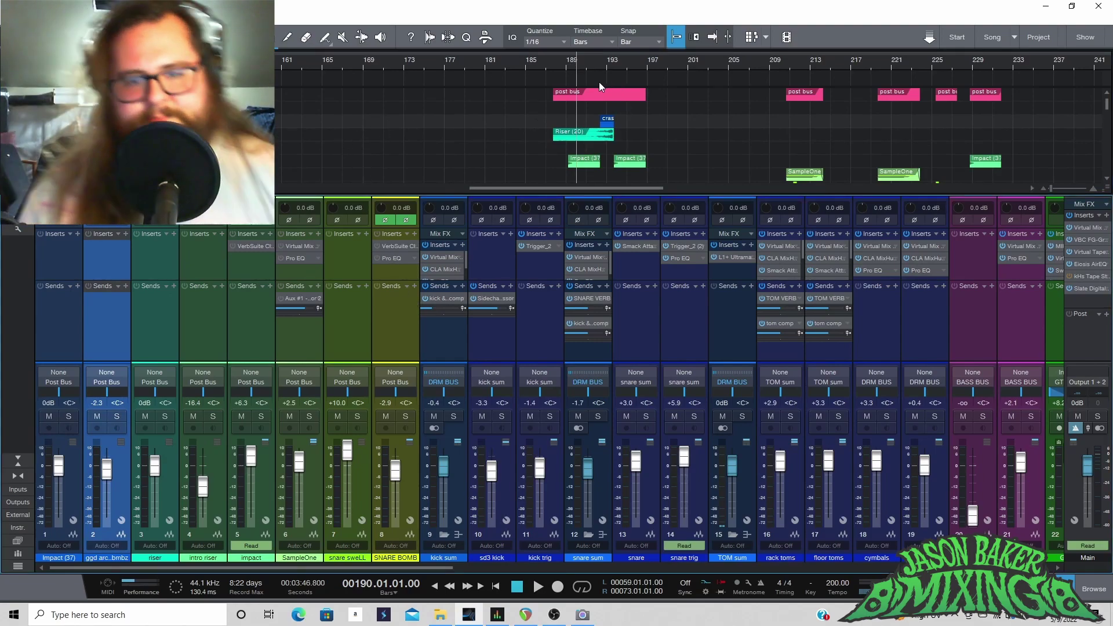
scroll(595, 57, "up", 5)
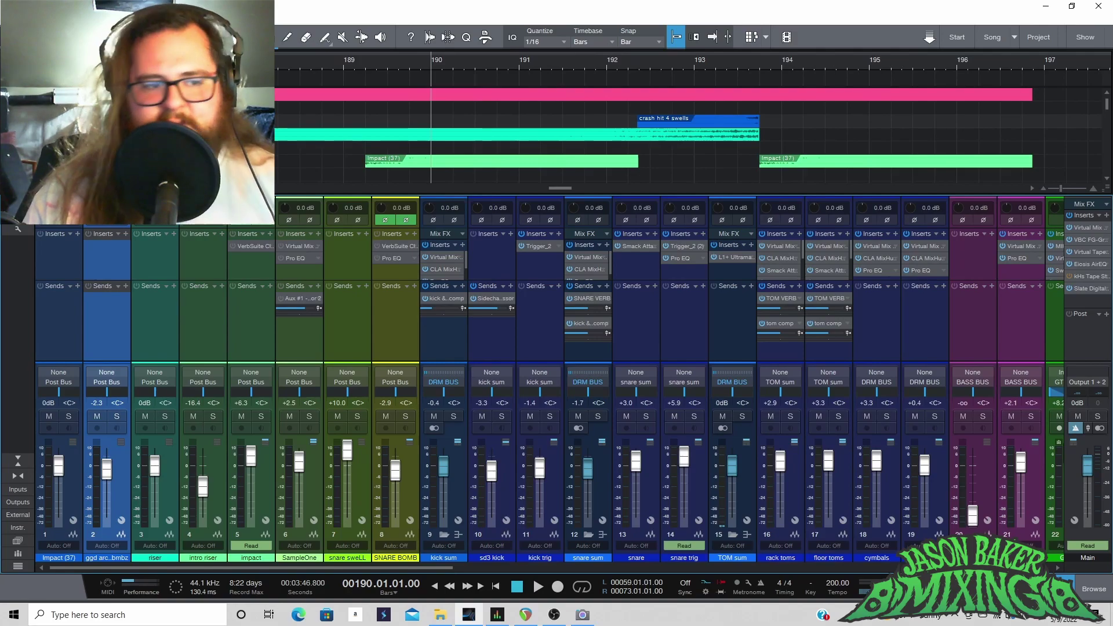
double_click(102, 558)
type("cr")
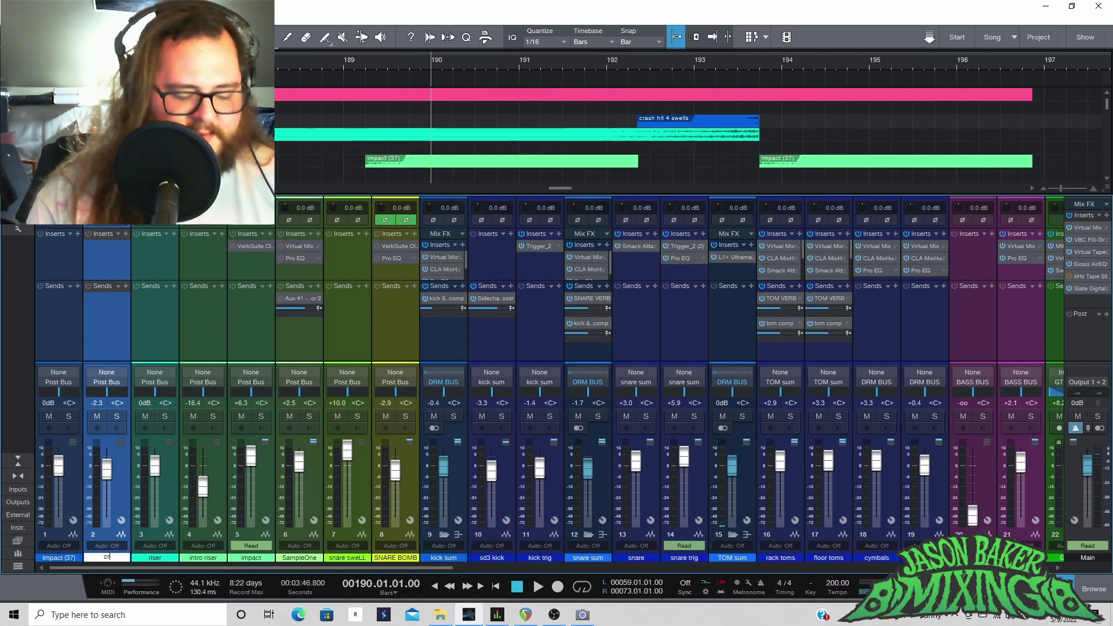
type("ash swell")
key("Return")
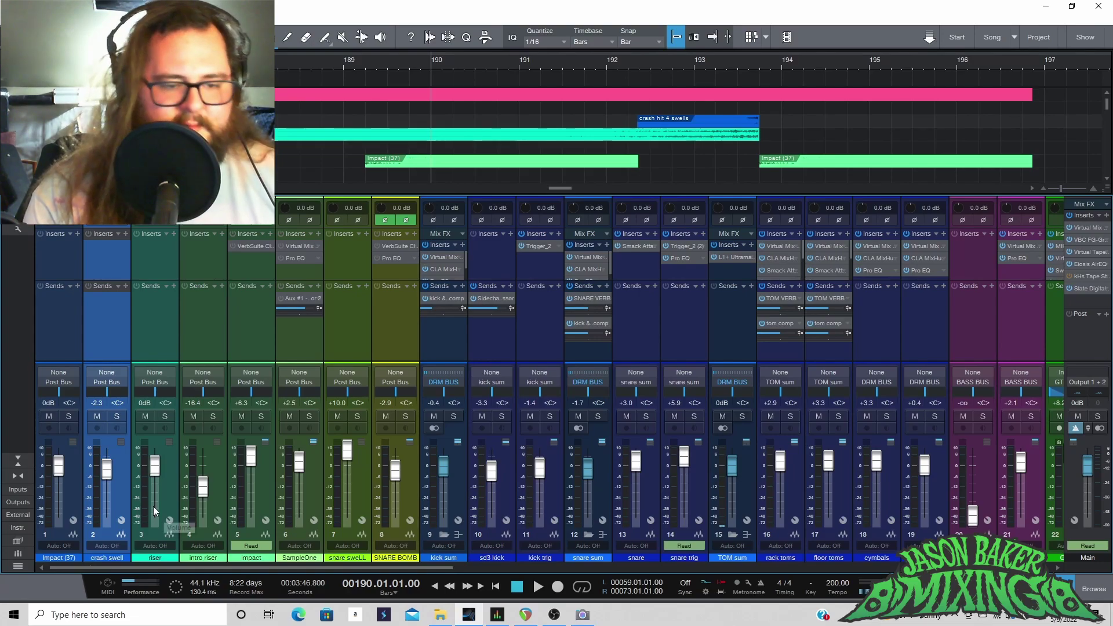
Step: Audition the effects section from bar 193, stop playback and solo the riser channel with the playhead in bar 191
left_click(687, 59)
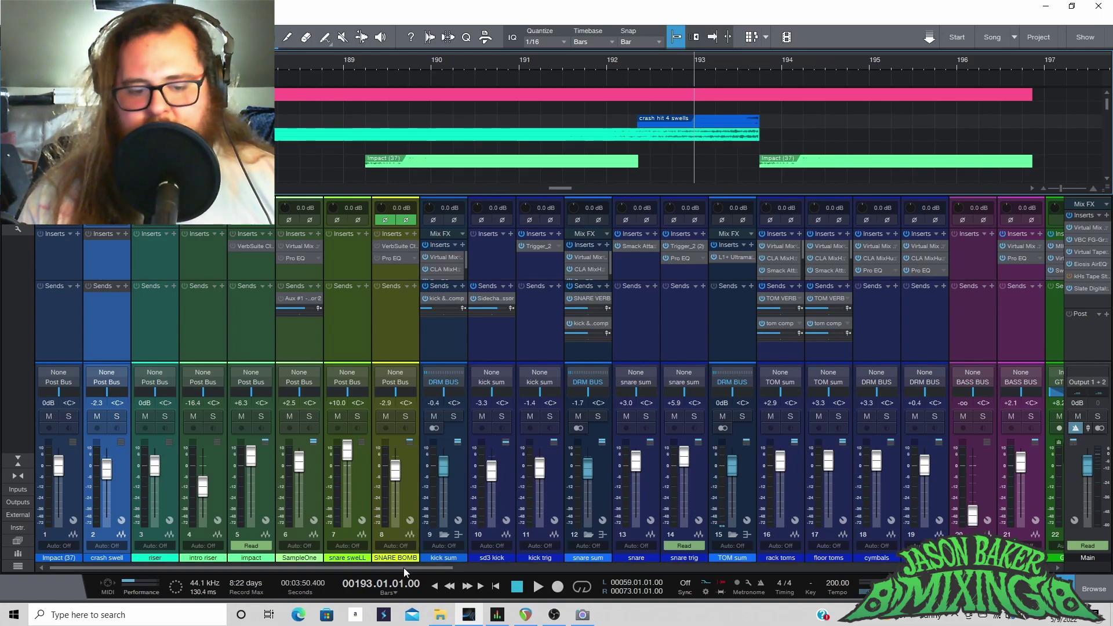
left_click_drag(404, 568, 577, 567)
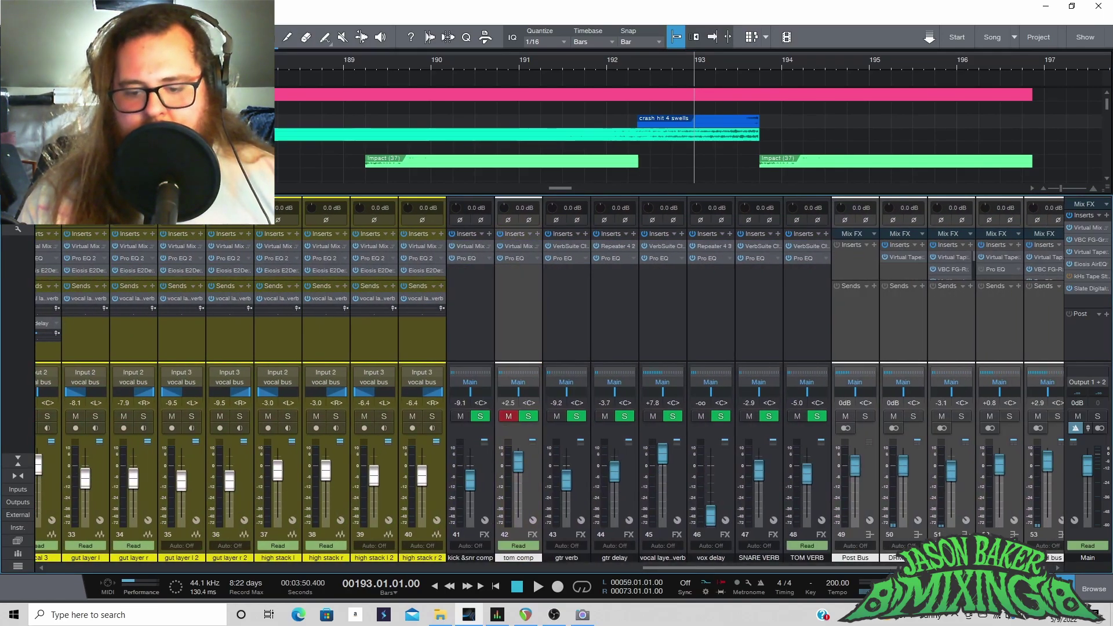
scroll(551, 377, "left", 5)
key("space")
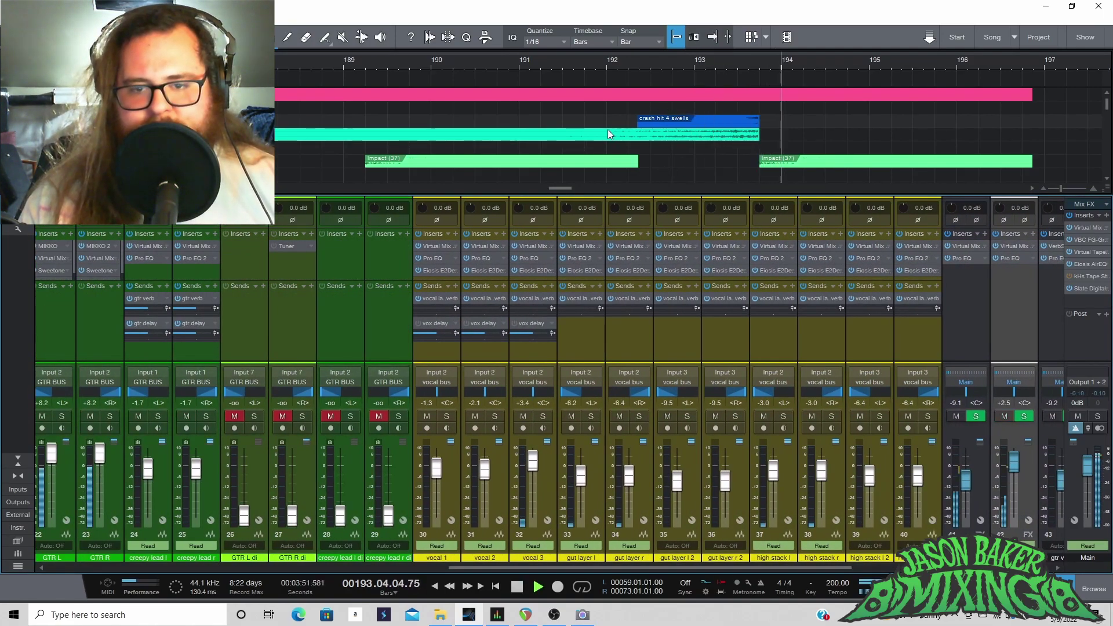
key("space")
key("s")
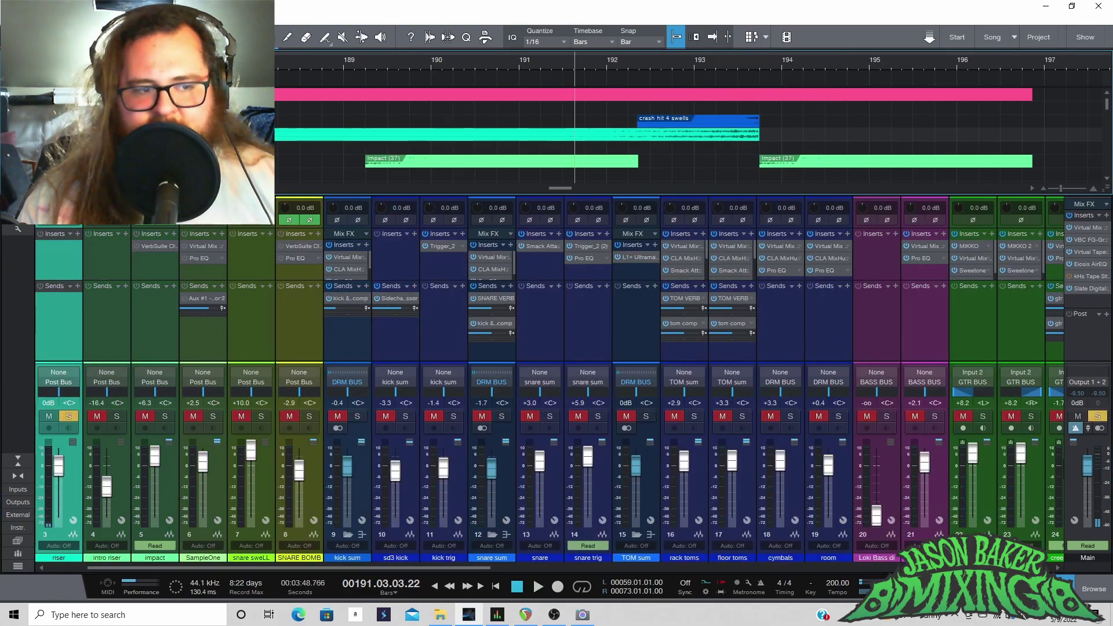
Step: Audition the soloed riser from bar 191, then replay the section from bar 191 with the impact channel soloed as well
key("space")
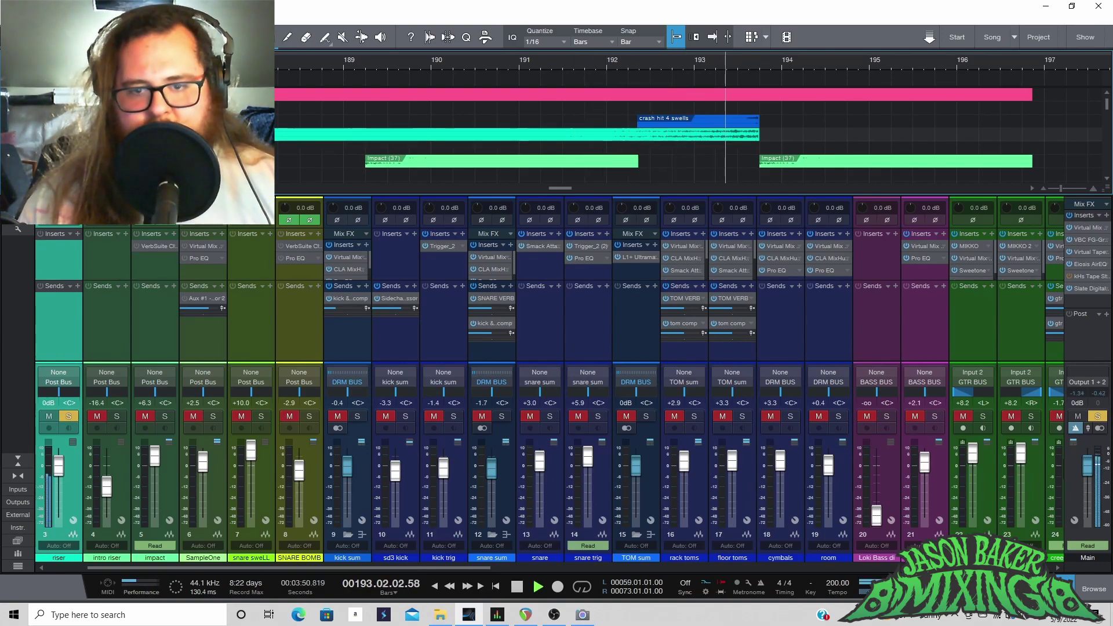
key("space")
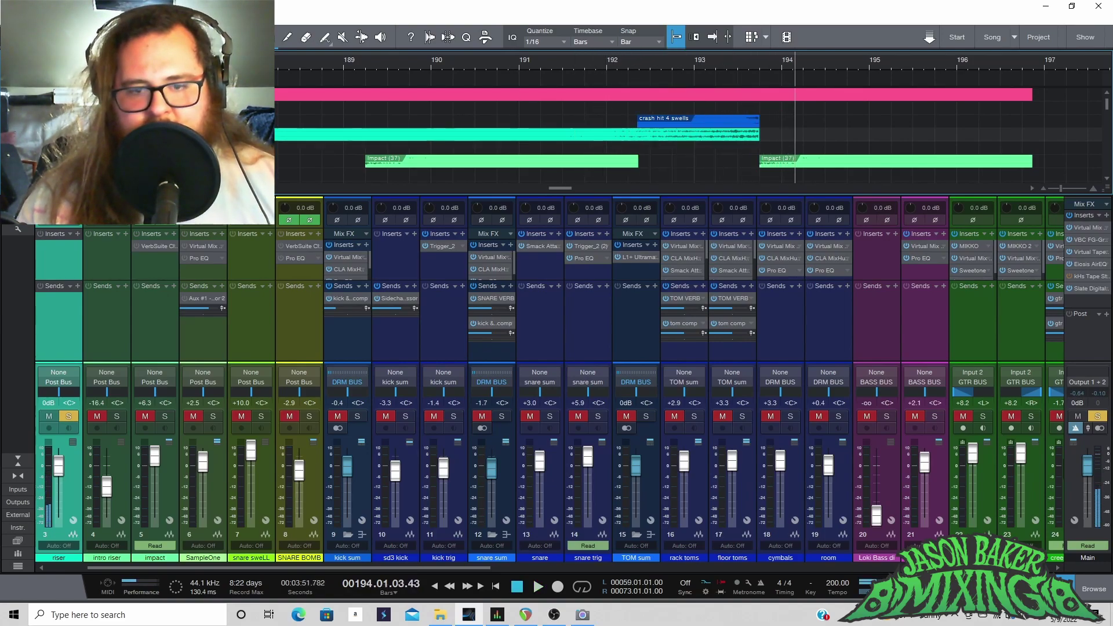
left_click(602, 60)
key("space")
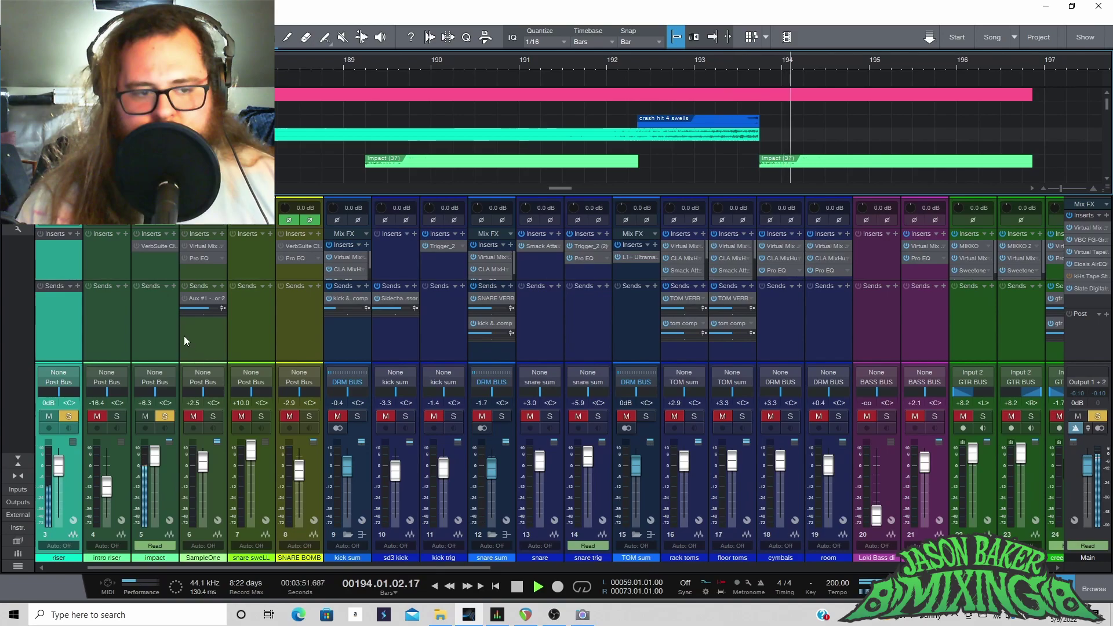
key("space")
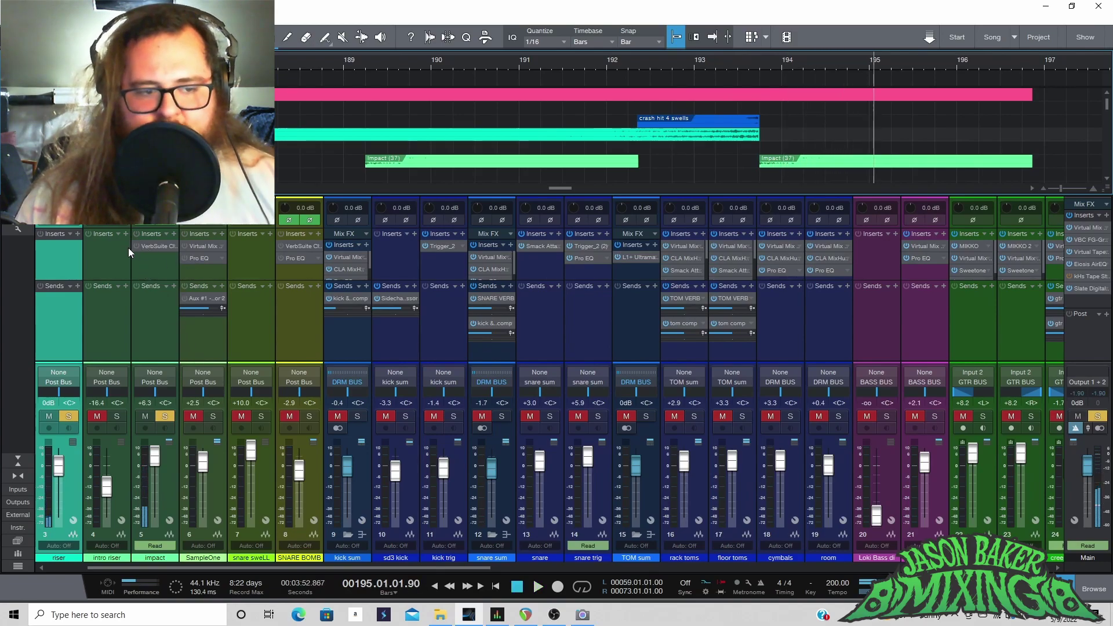
Step: Enable the VerbSuite Classics reverb on the impact channel and audition the riser and impact from bar 191
left_click(579, 61)
left_click(160, 246)
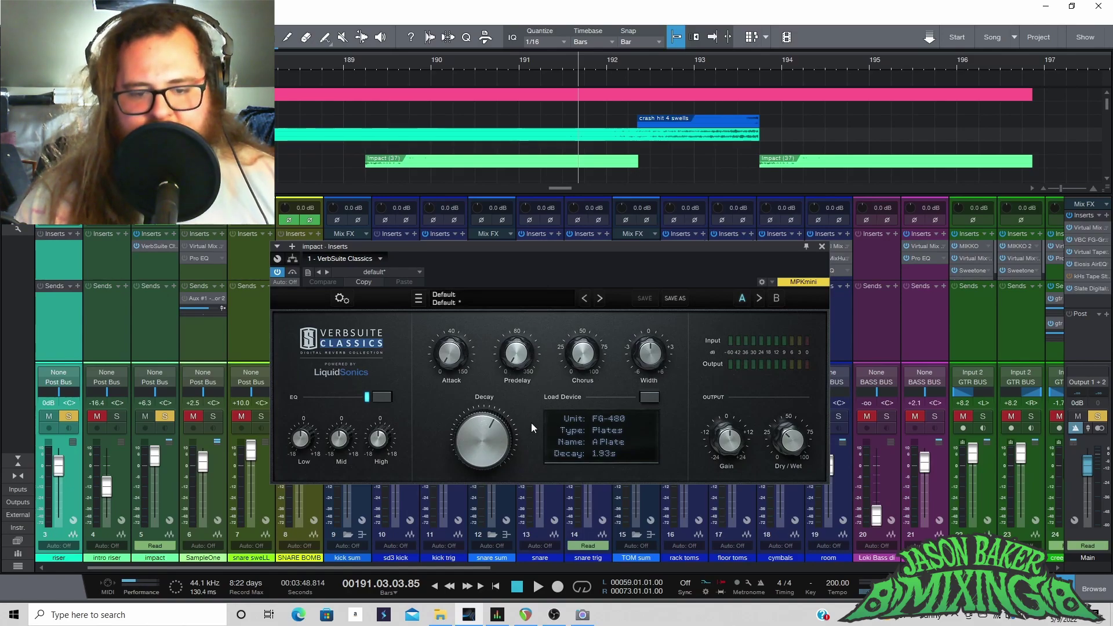
key("space")
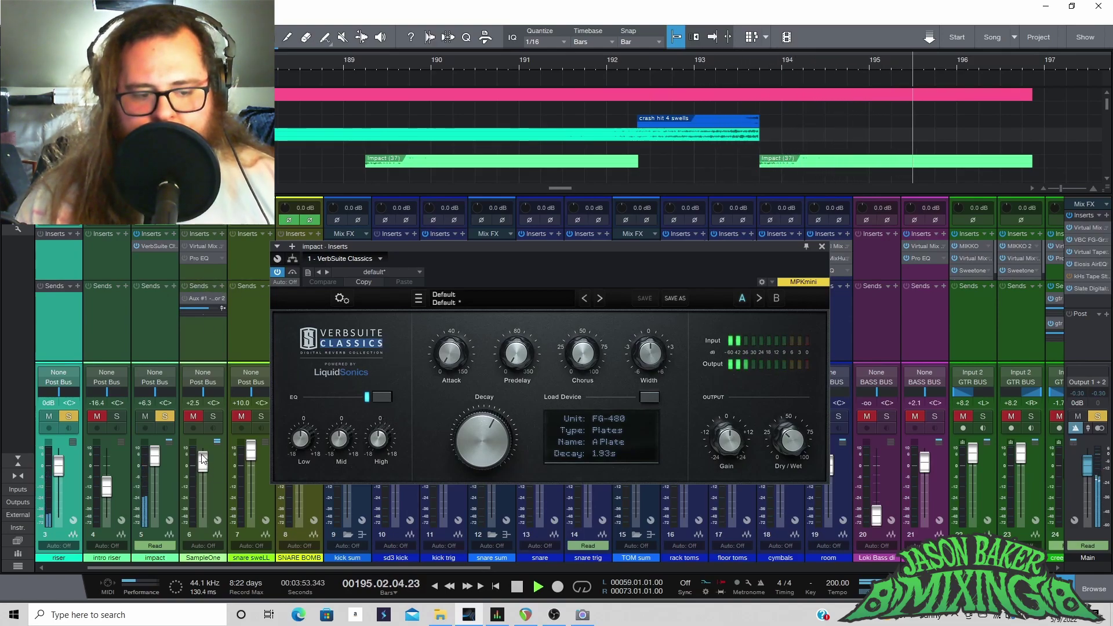
key("space")
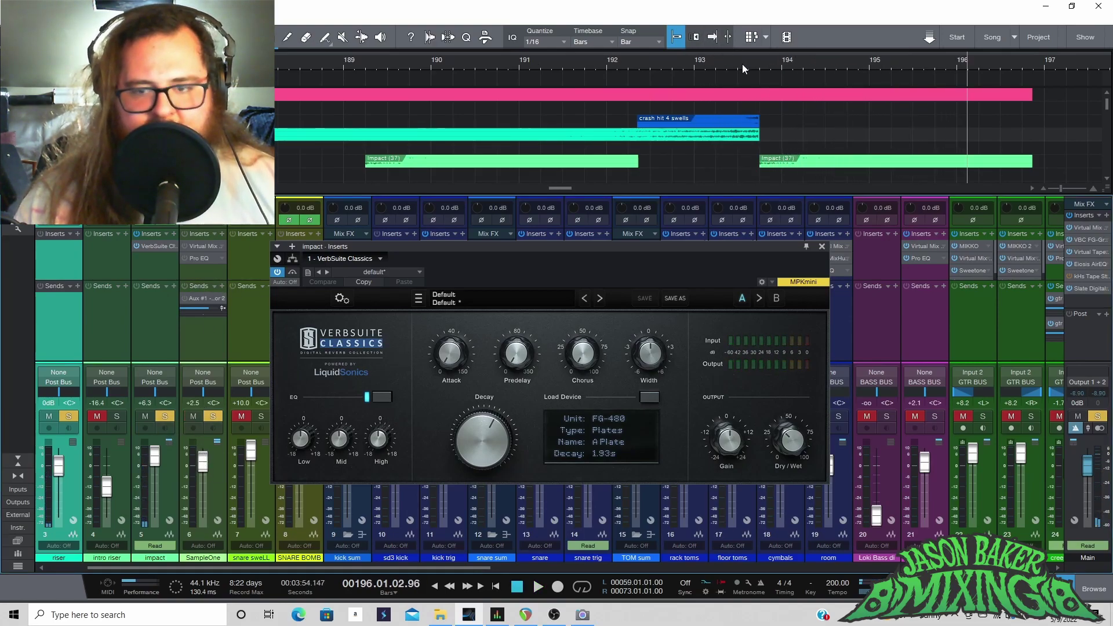
Step: Zoom in on the SampleOne clip around bar 142, open that channel's Virtual Mix Rack and move its window aside
left_click(217, 476)
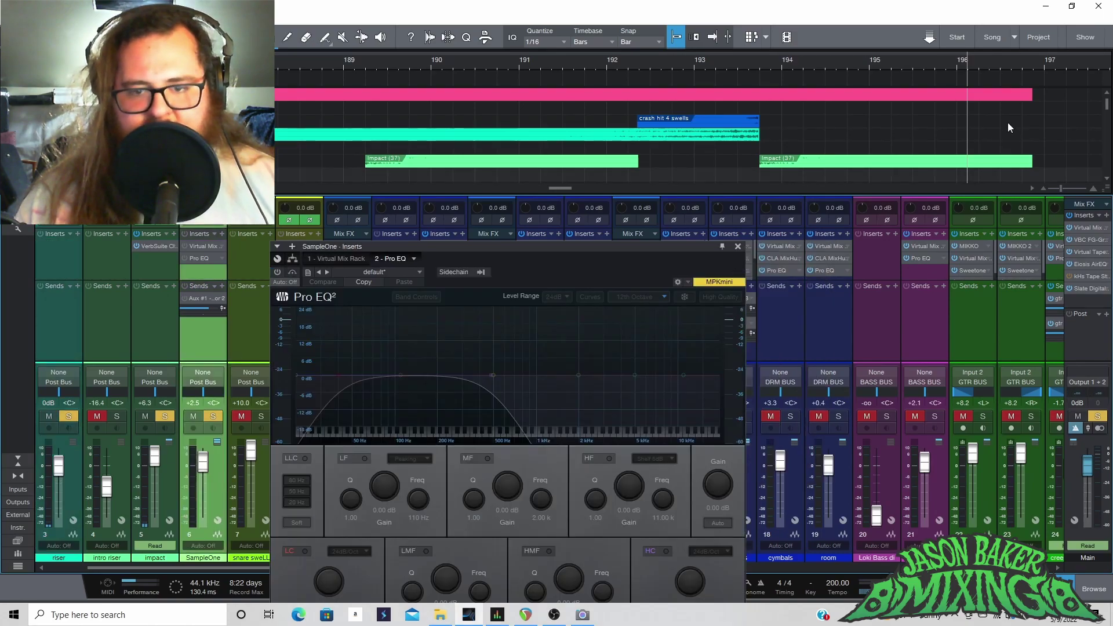
key("shift+f")
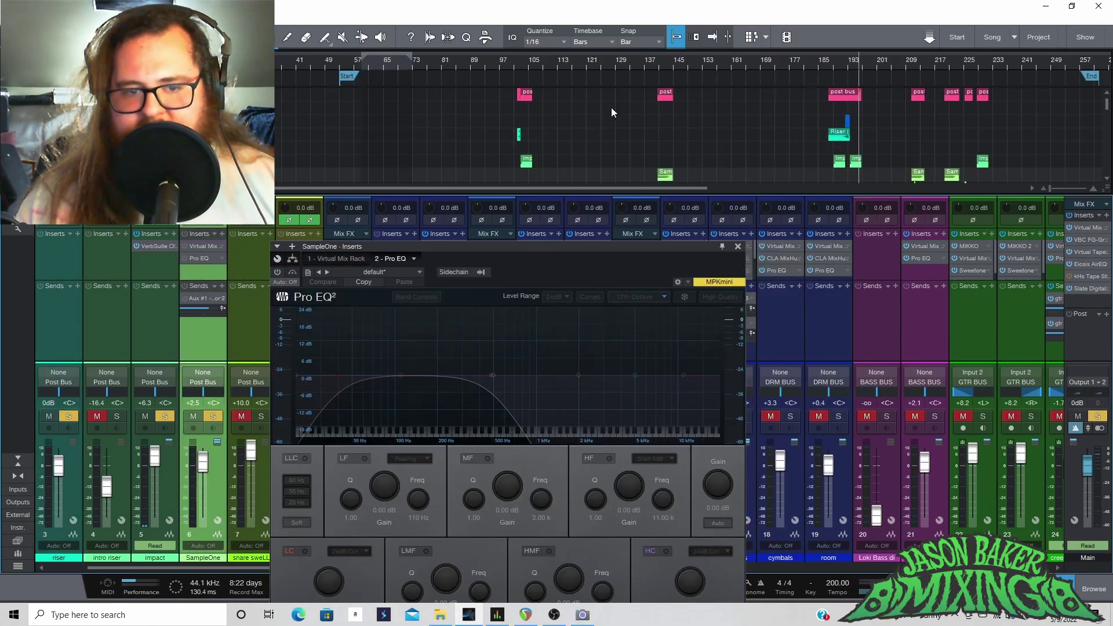
left_click(661, 63)
scroll(653, 62, "up", 5)
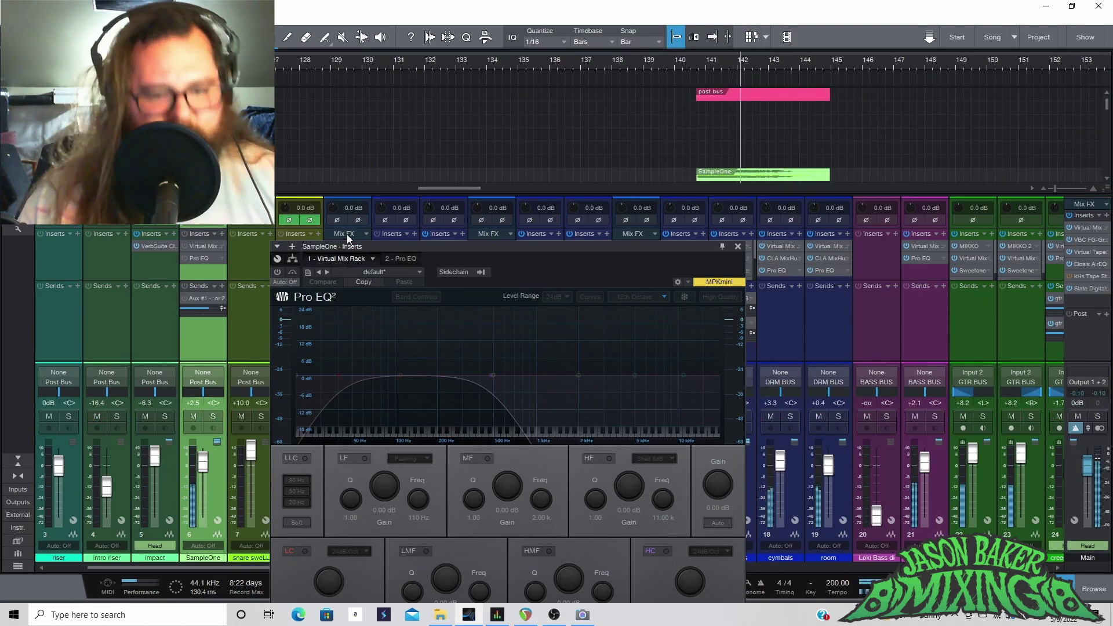
left_click(330, 260)
left_click_drag(495, 246, 366, 85)
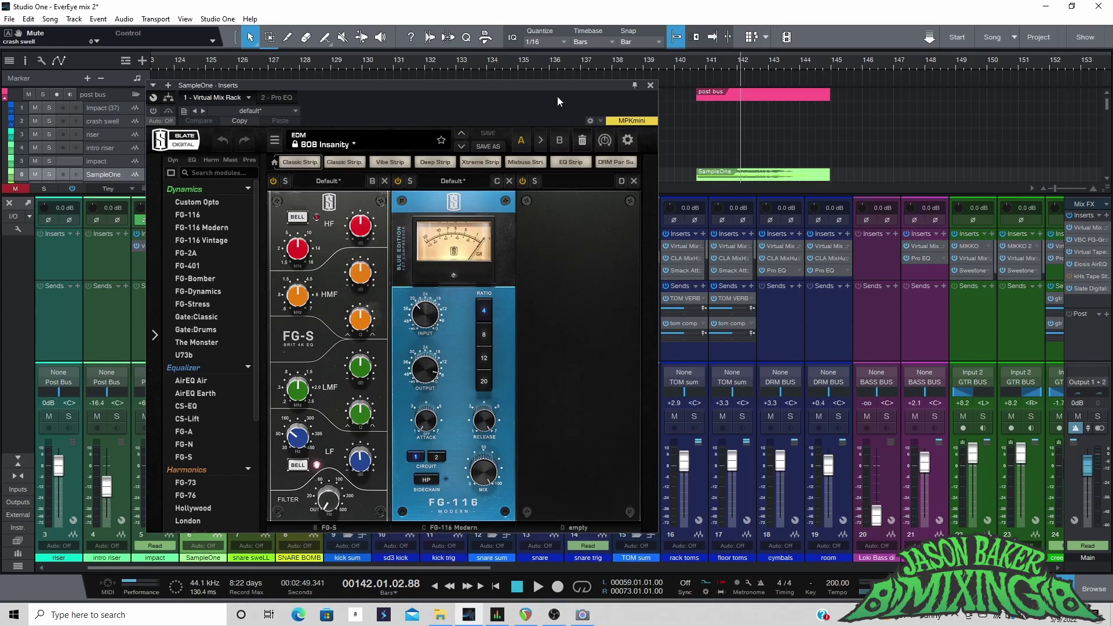
Step: Play the full mix from bar 137 through the SampleOne clip and stop
left_click(583, 64)
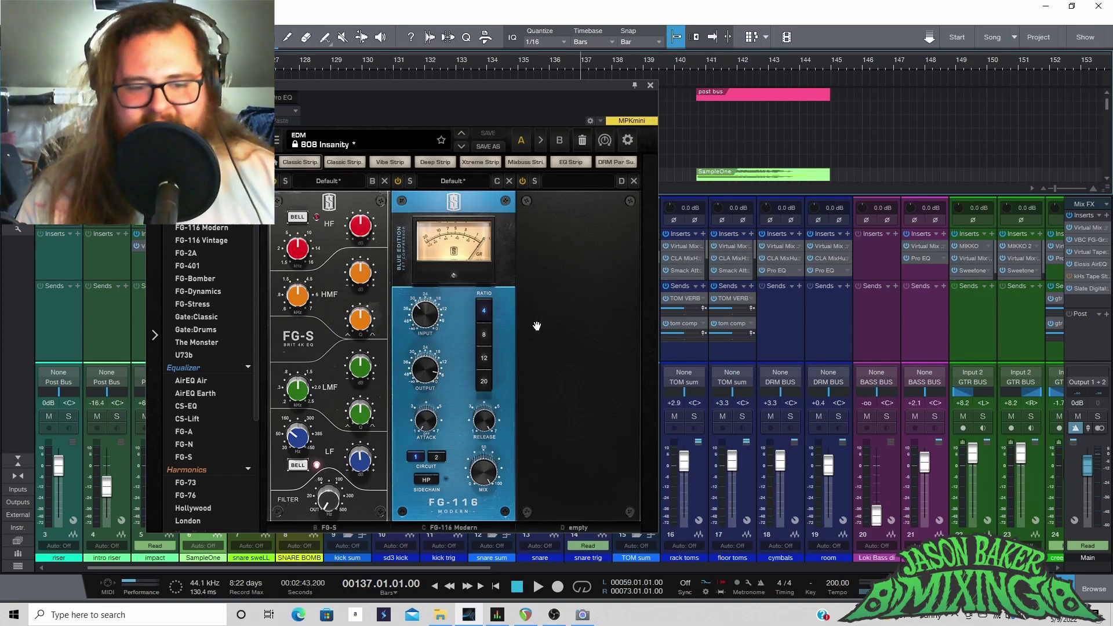
key("space")
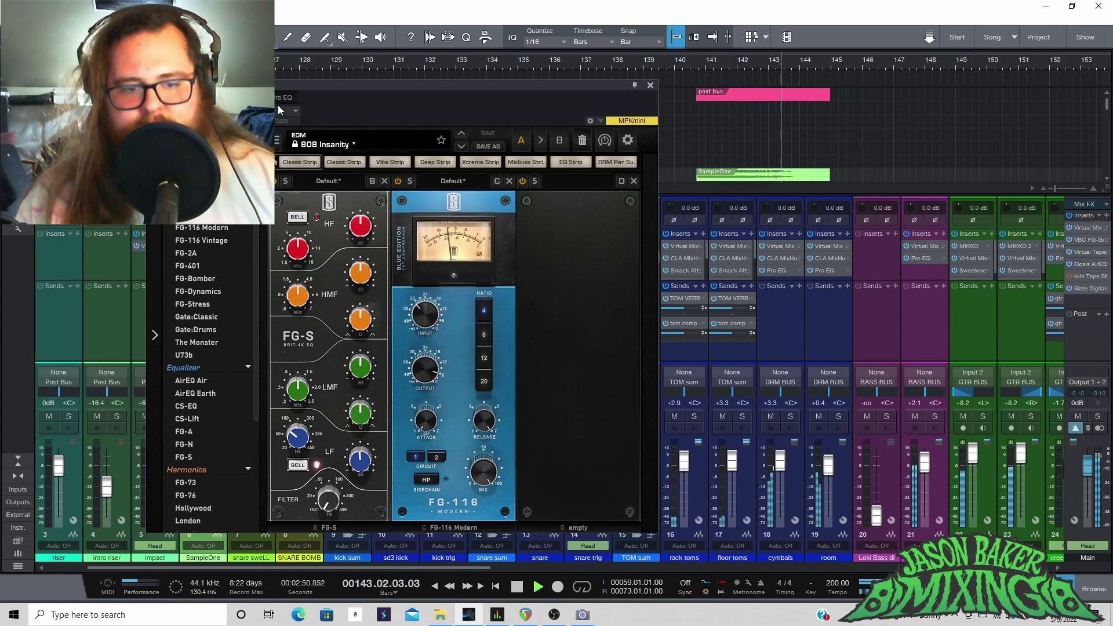
key("space")
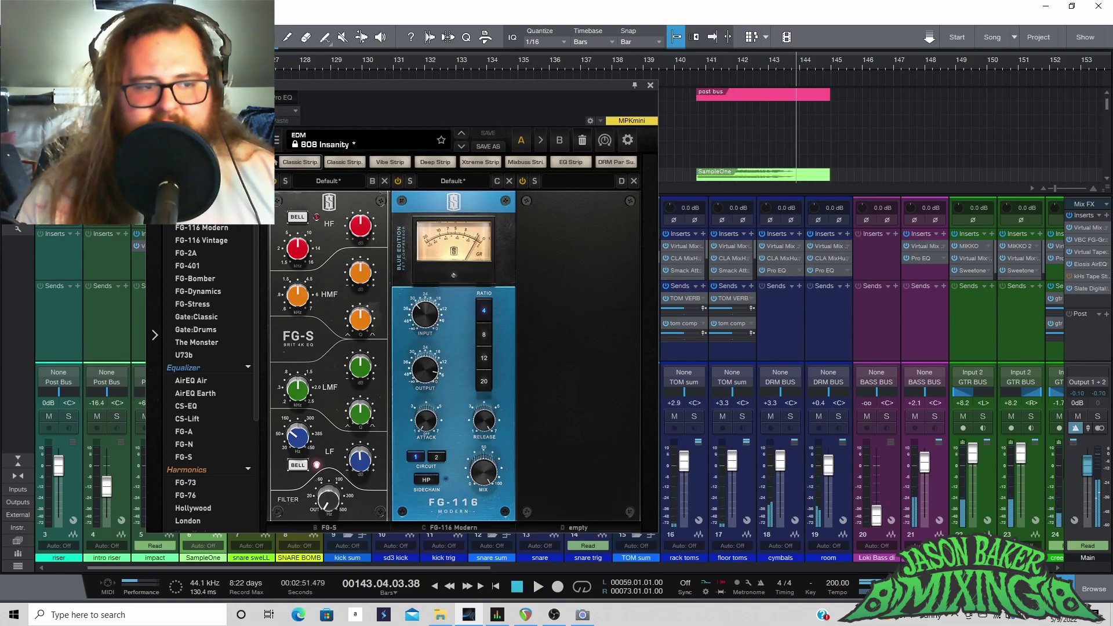
Step: Solo the SampleOne channel and audition its clip repeatedly from bar 140
left_click(686, 57)
key("s")
key("space")
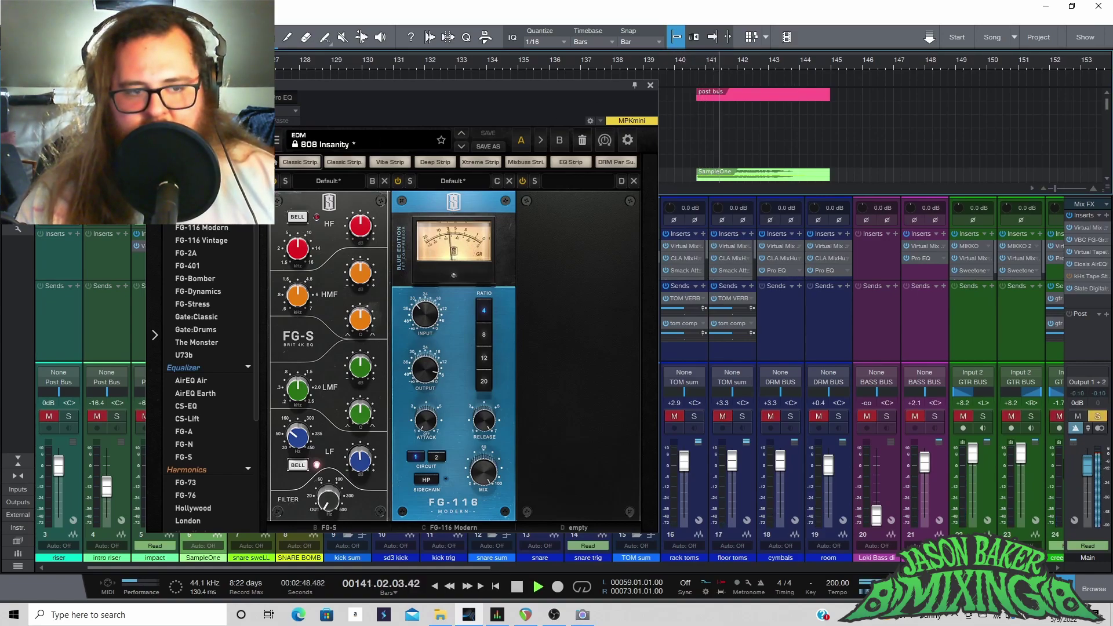
key("space")
left_click(684, 62)
key("space")
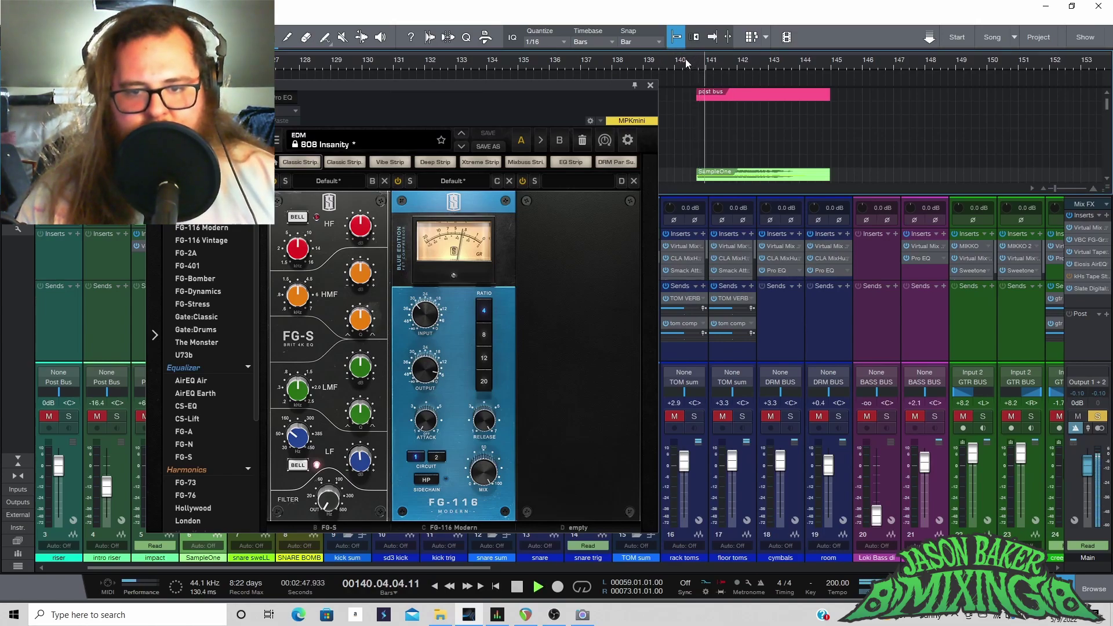
key("space")
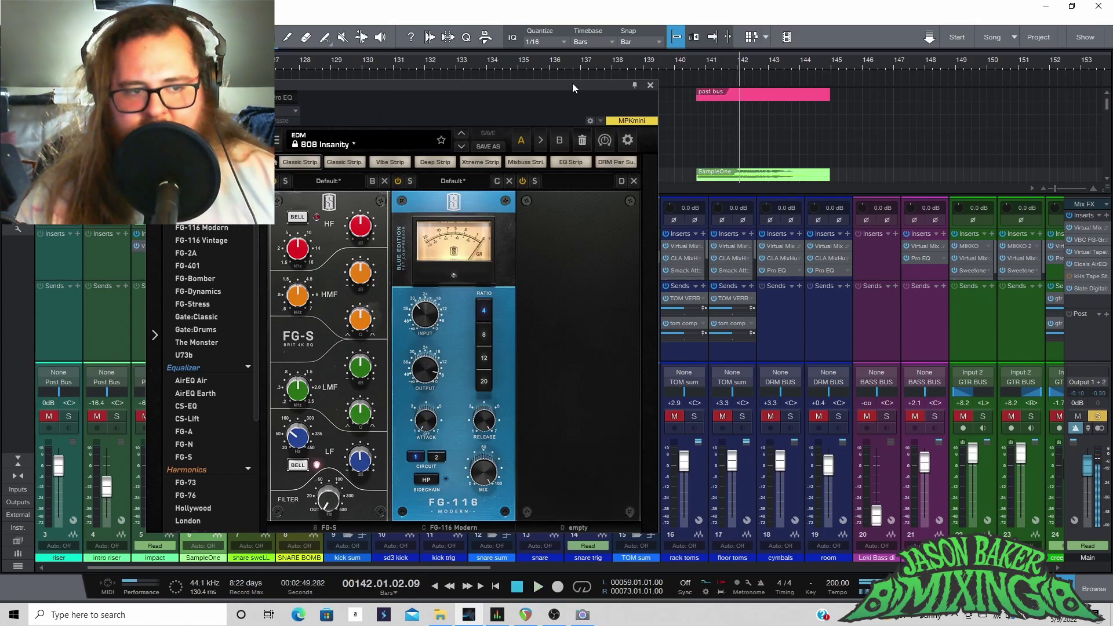
left_click(689, 63)
key("space")
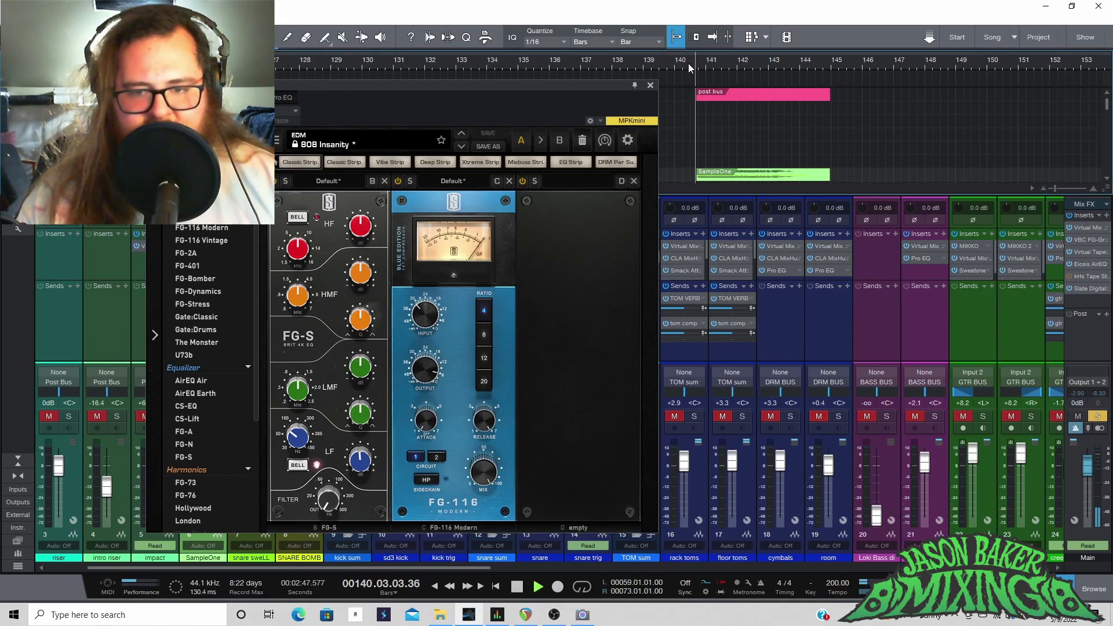
key("space")
Step: Enable the Pro EQ on the SampleOne channel and audition the soloed clip from just before bar 140
left_click(282, 98)
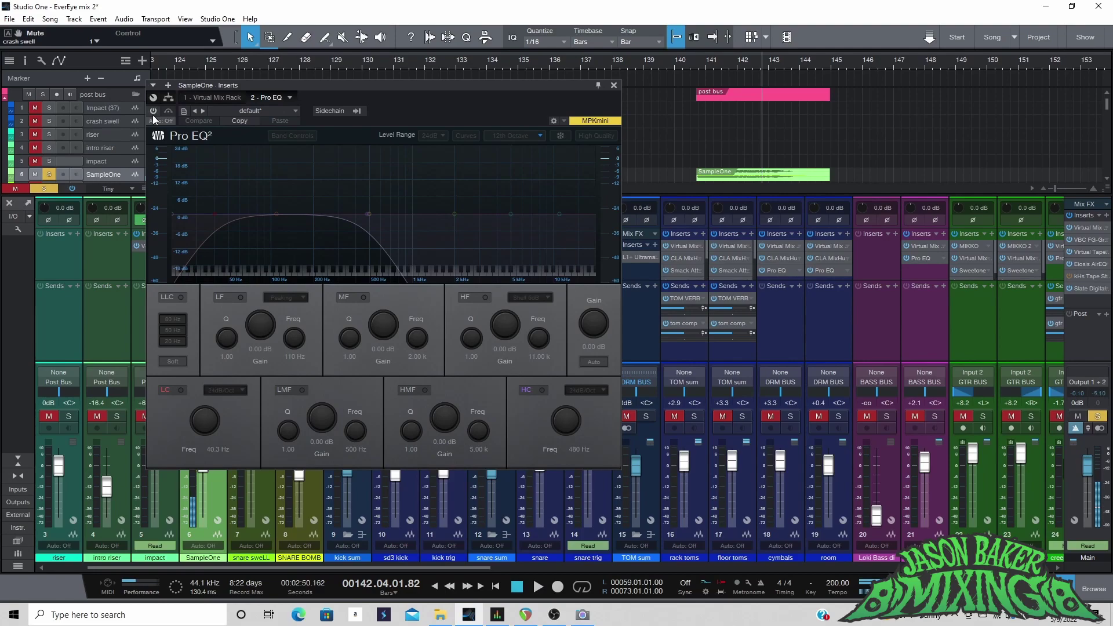
left_click(153, 111)
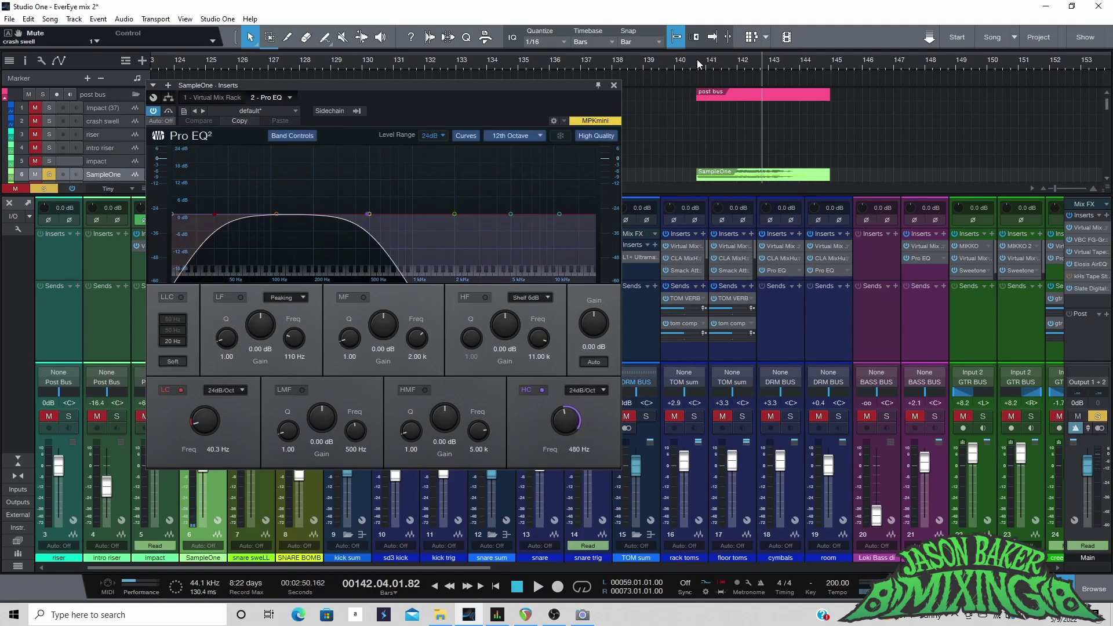
left_click(674, 59)
key("space")
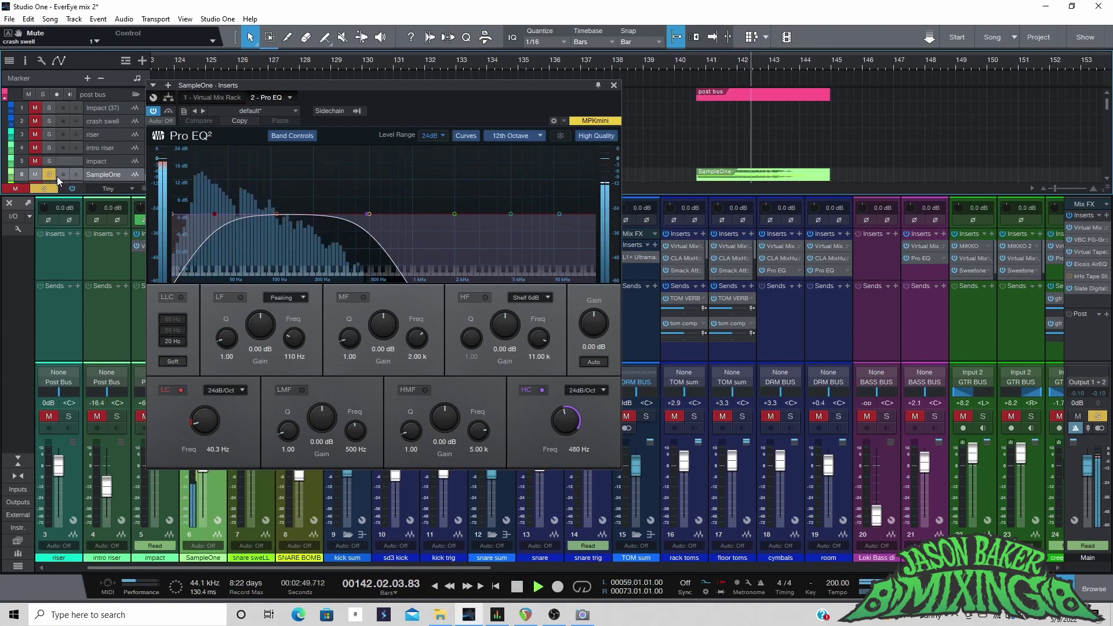
key("space")
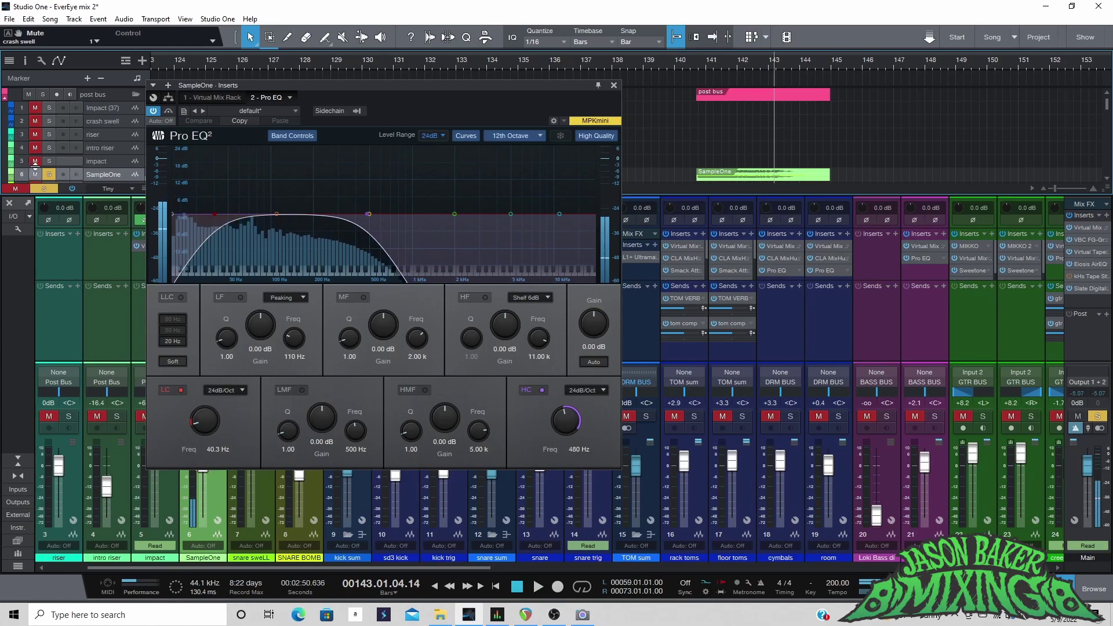
Step: Clear the SampleOne solo, play the full mix from bar 138 and close the plug-in window
left_click(45, 188)
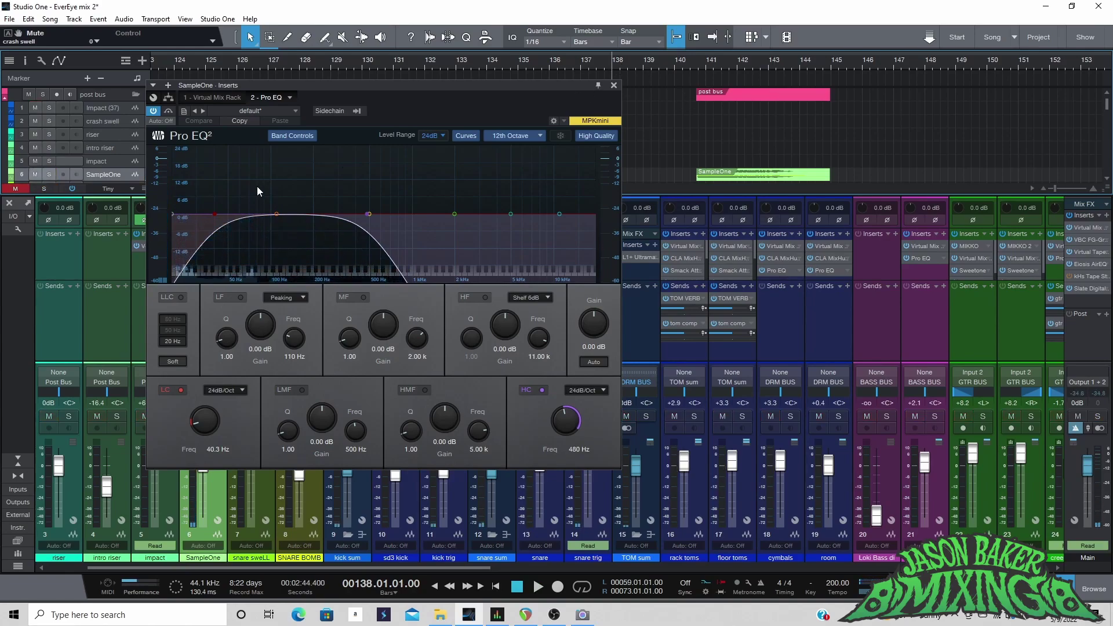
key("space")
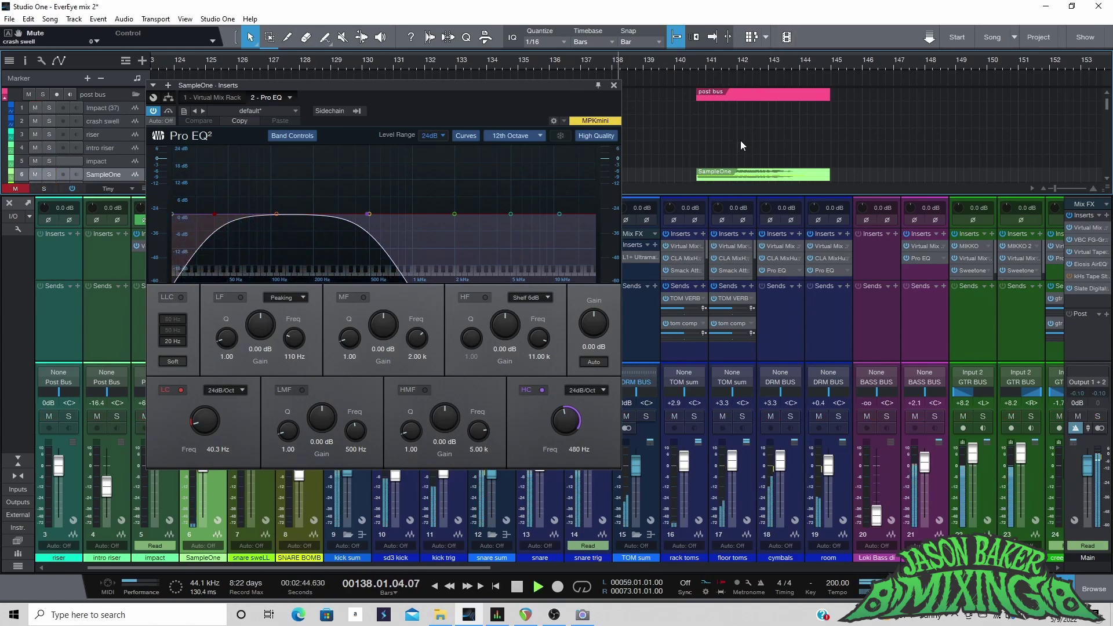
left_click(614, 85)
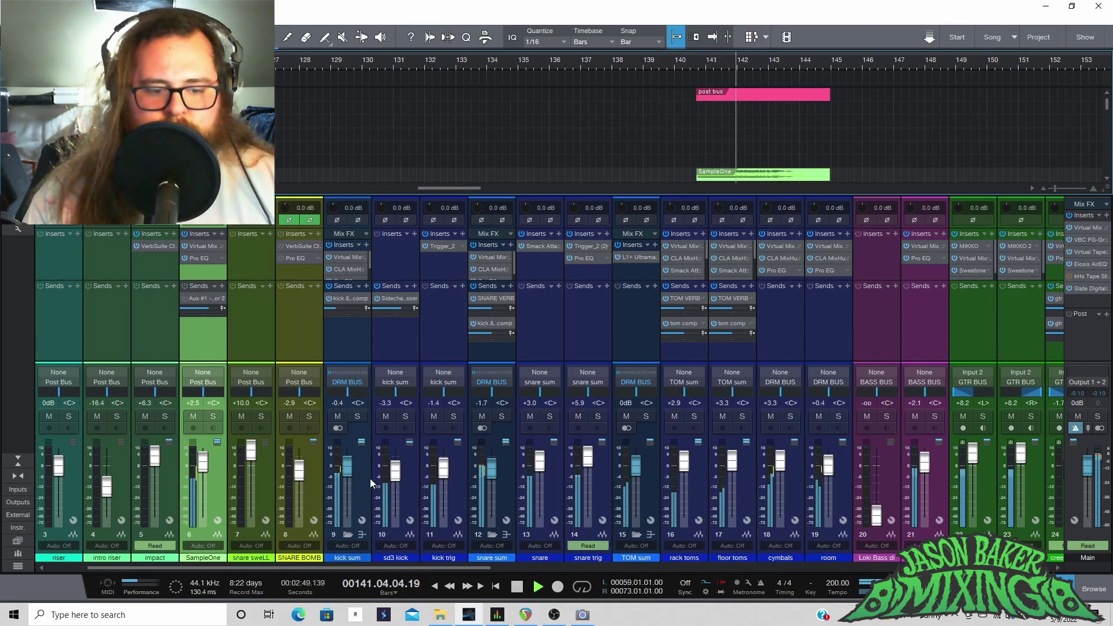
key("space")
Step: Select the snare swell channel and place the playhead in its clip at bar 211, beat 3, with the arrangement magnified there
key("w")
key("w")
key("w")
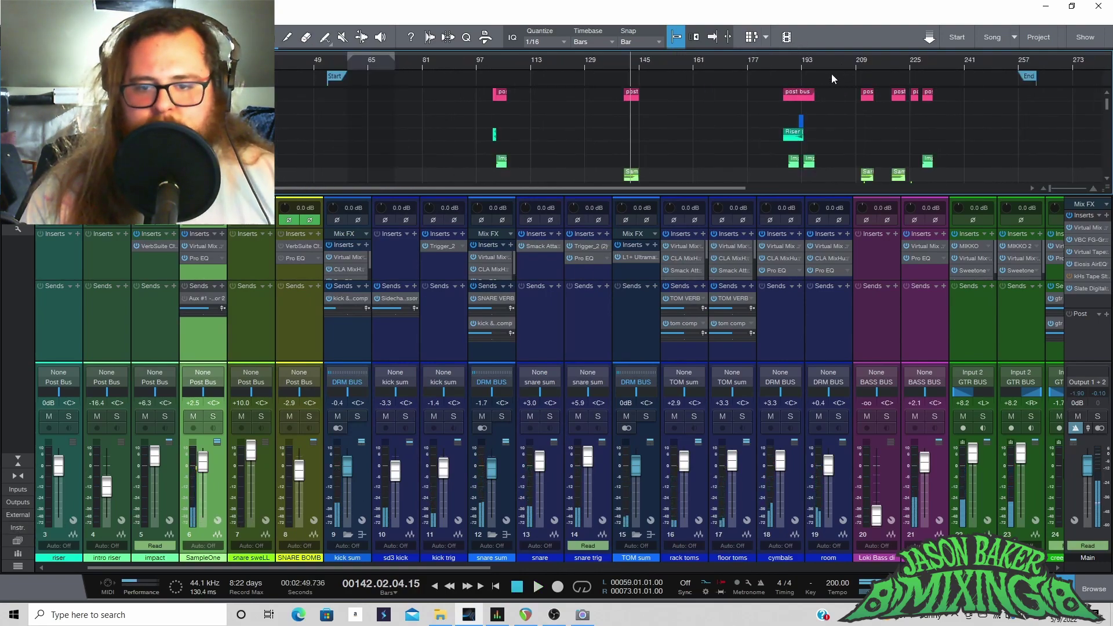
left_click(798, 60)
key("e")
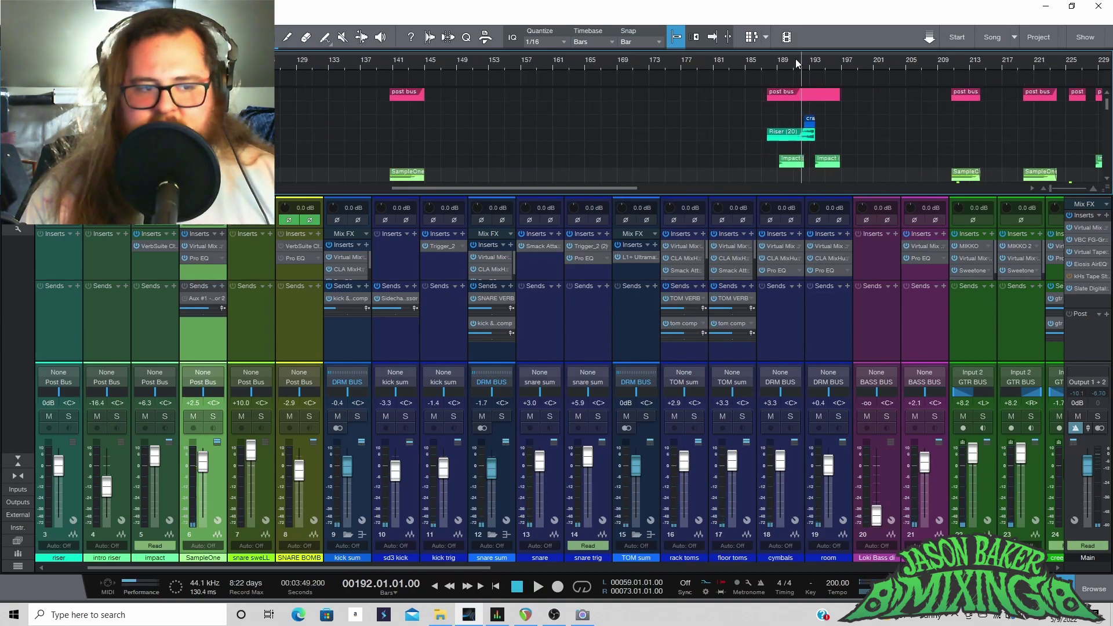
left_click(268, 474)
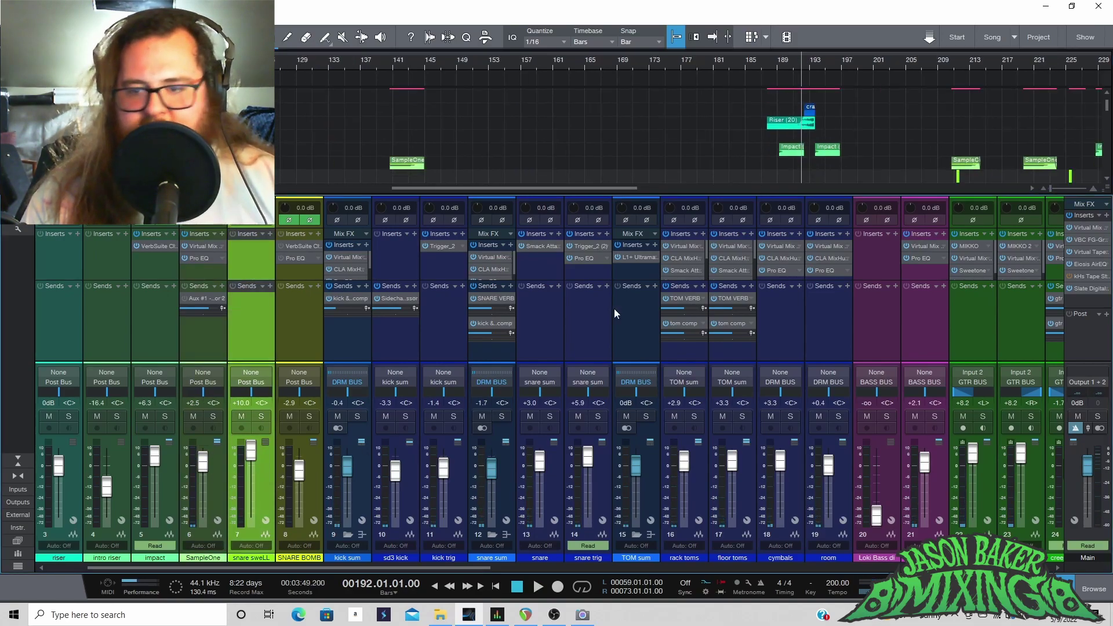
scroll(974, 62, "up", 8)
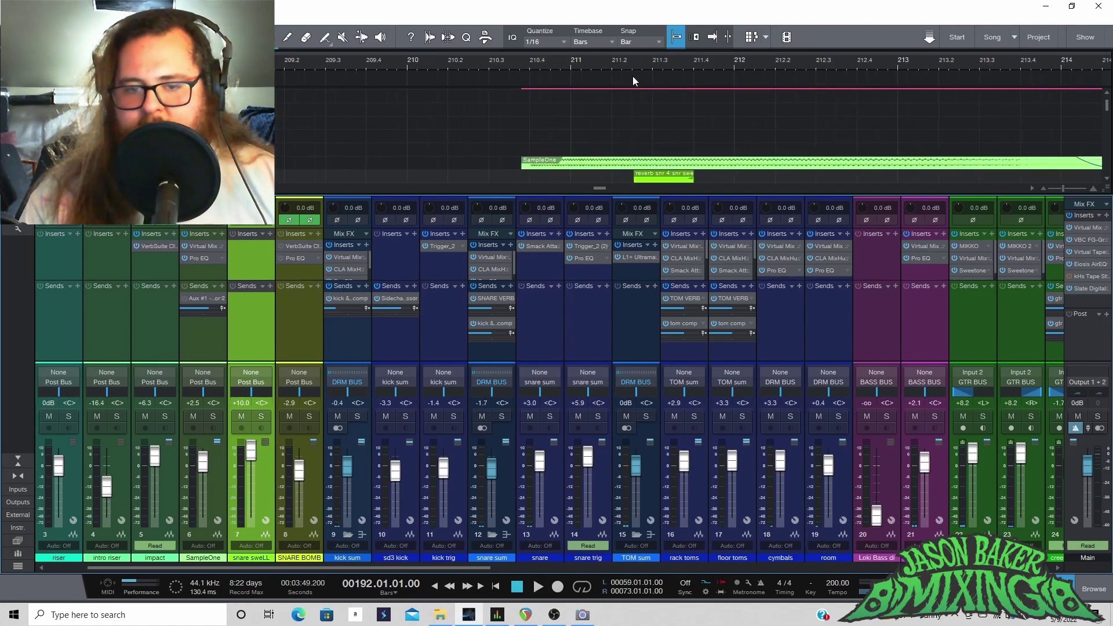
scroll(752, 182, "down", 1)
scroll(601, 69, "up", 3)
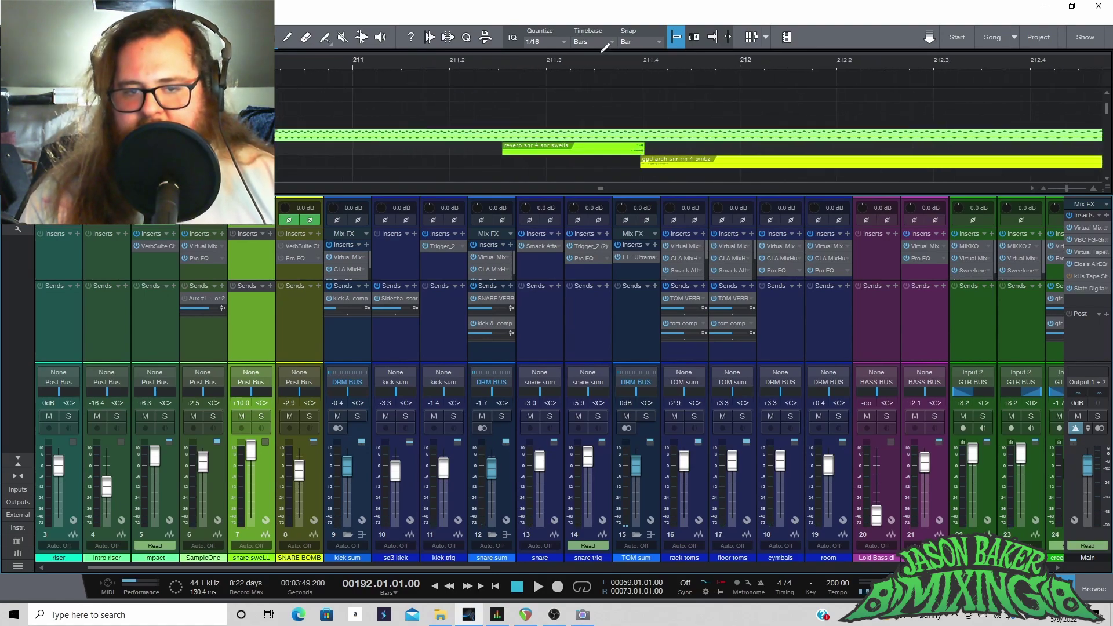
left_click(583, 63)
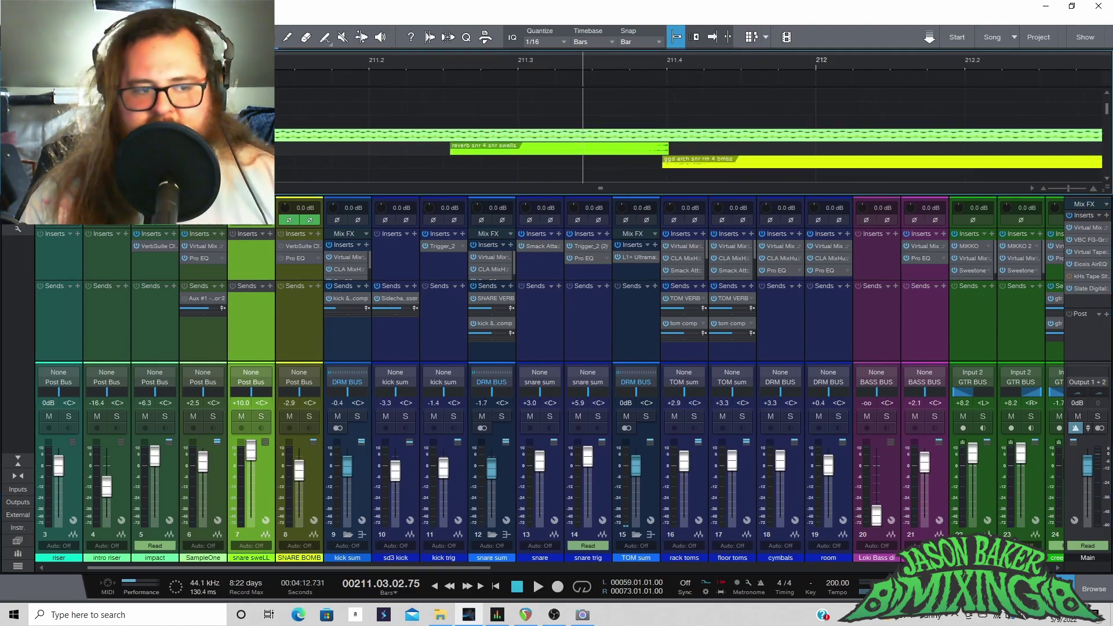
Step: Solo the snare swell channel and audition its clip in bar 211
key("s")
key("space")
left_click(423, 65)
key("space")
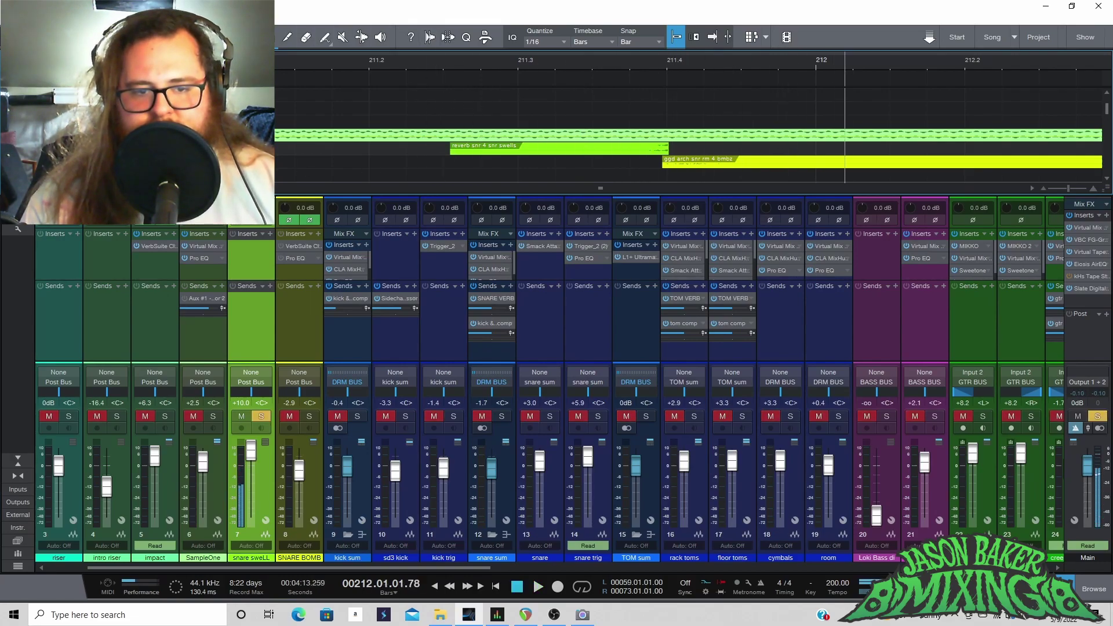
Step: Unsolo the snare swell, audition it within the full mix from bar 211 and select the SNARE BOMB channel
key("s")
left_click(275, 56)
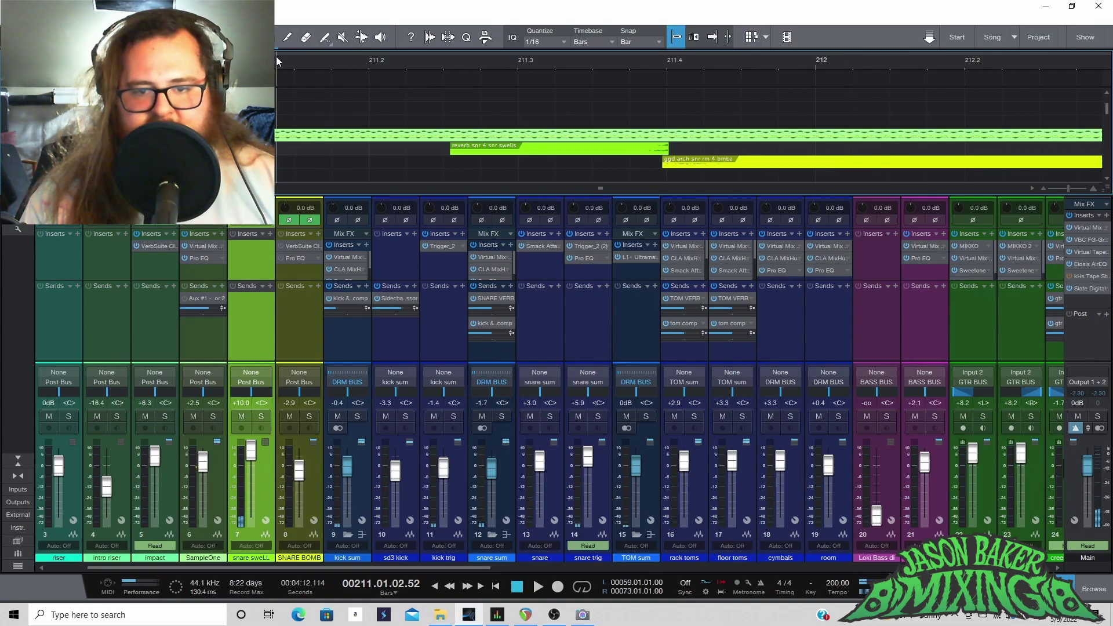
key("w")
key("w")
key("space")
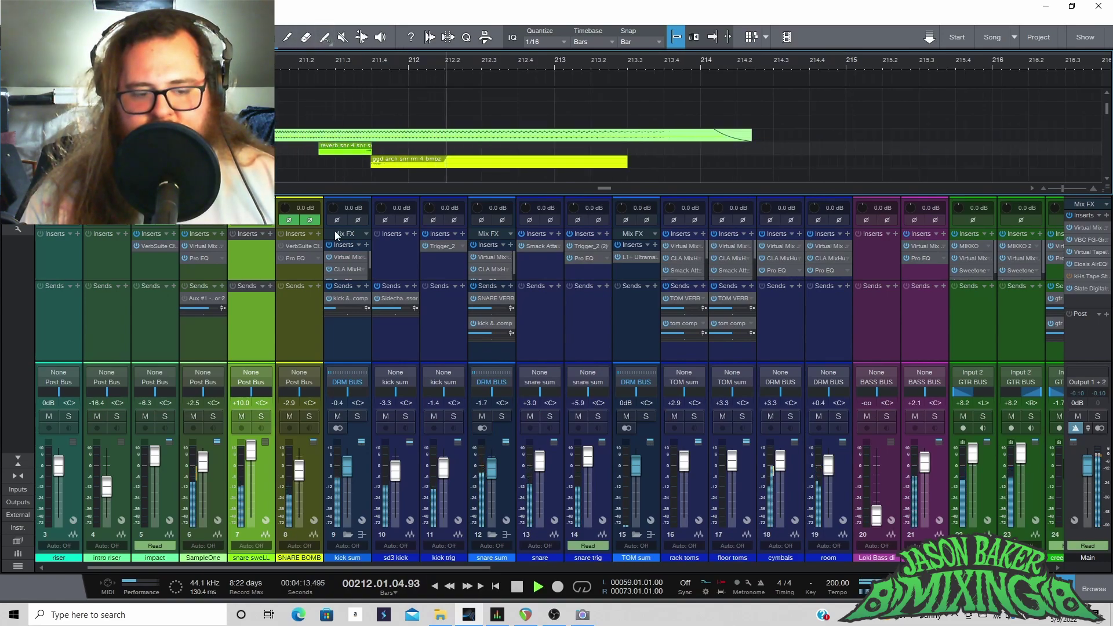
key("space")
left_click(299, 325)
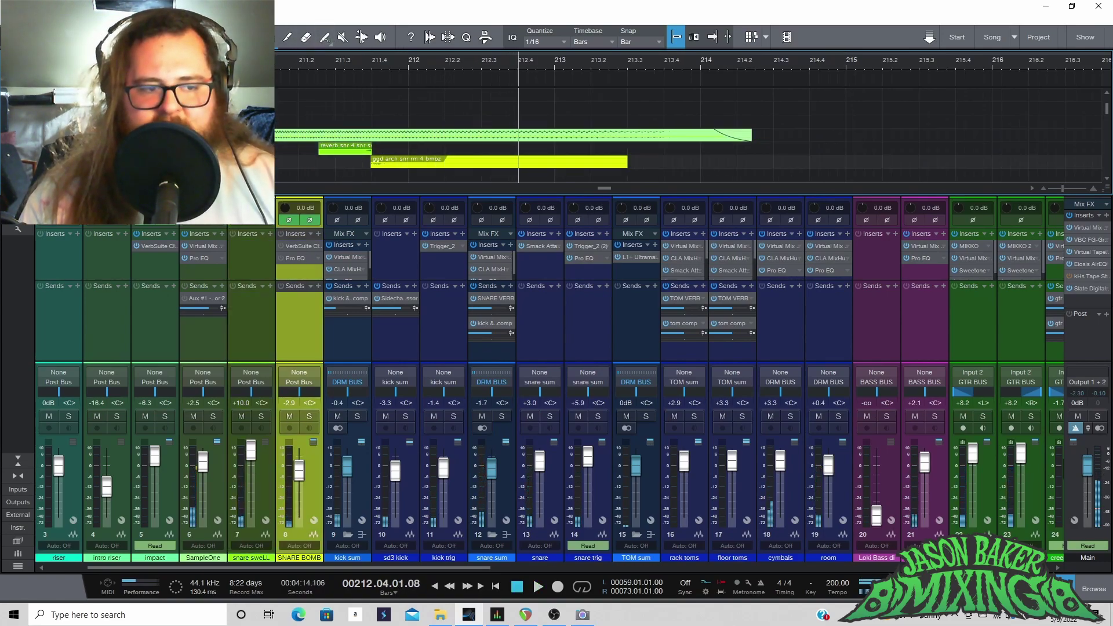
Step: Solo the SNARE BOMB channel and audition its clip from bar 211, beat 3
key("s")
left_click(334, 62)
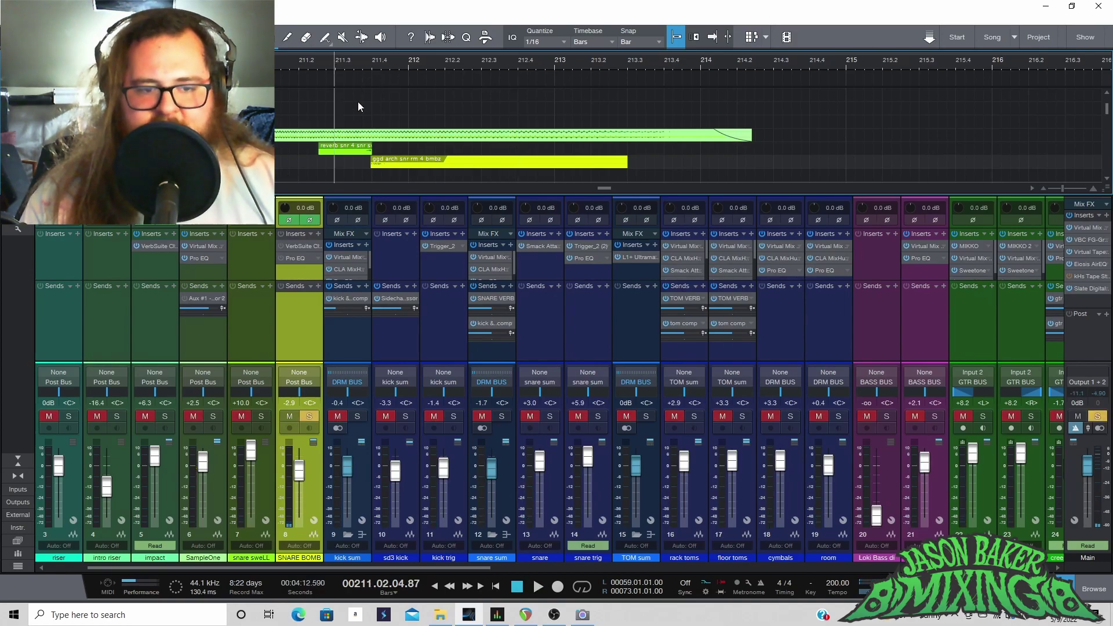
left_click(367, 61)
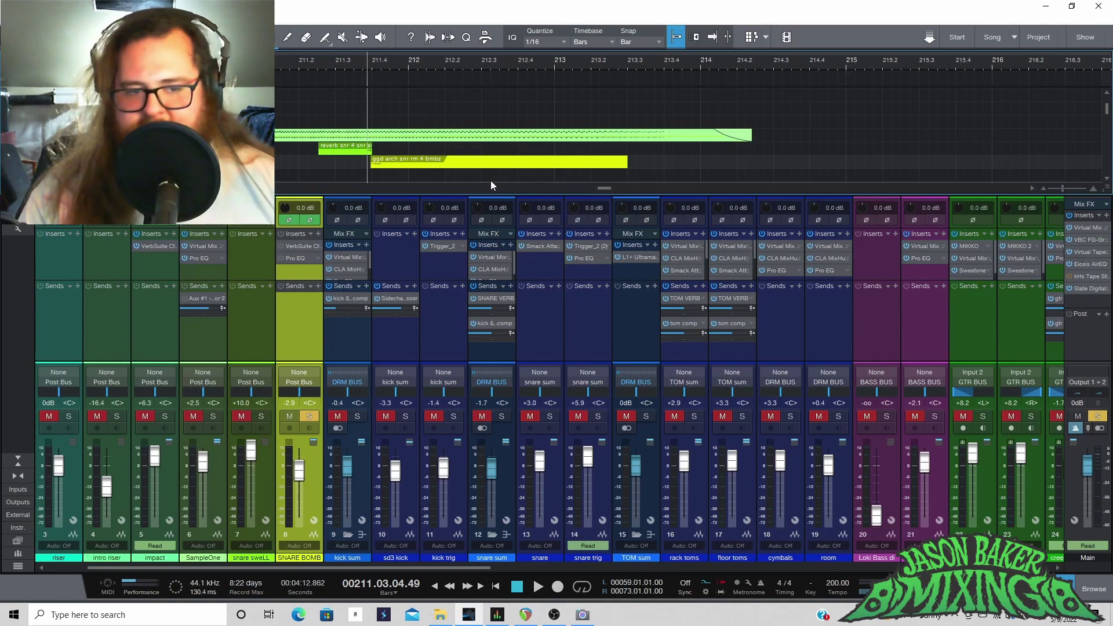
key("space")
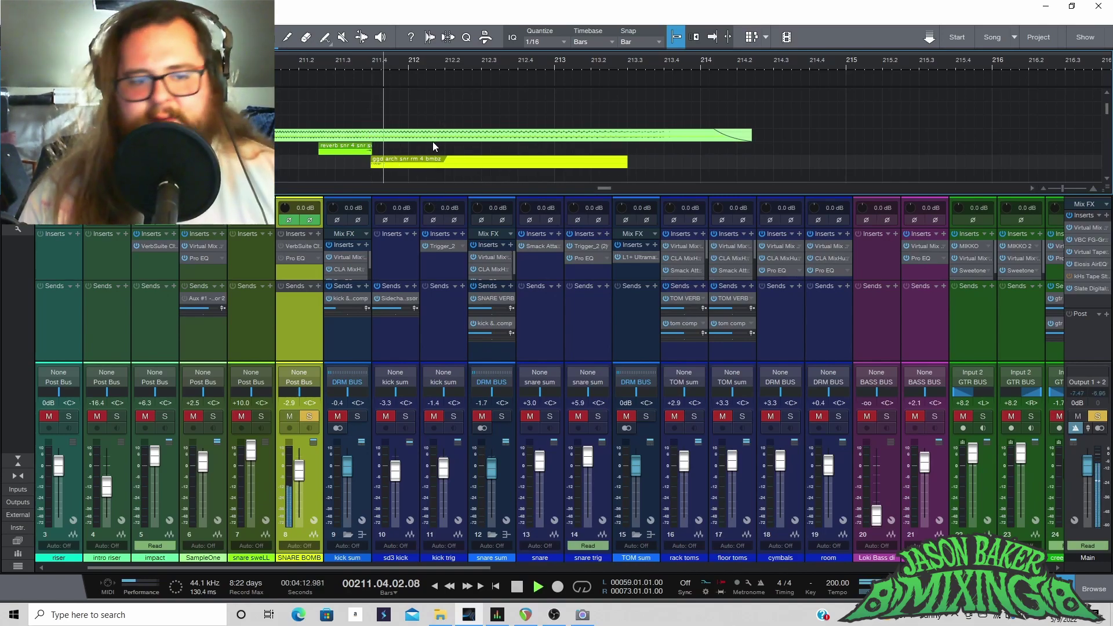
key("space")
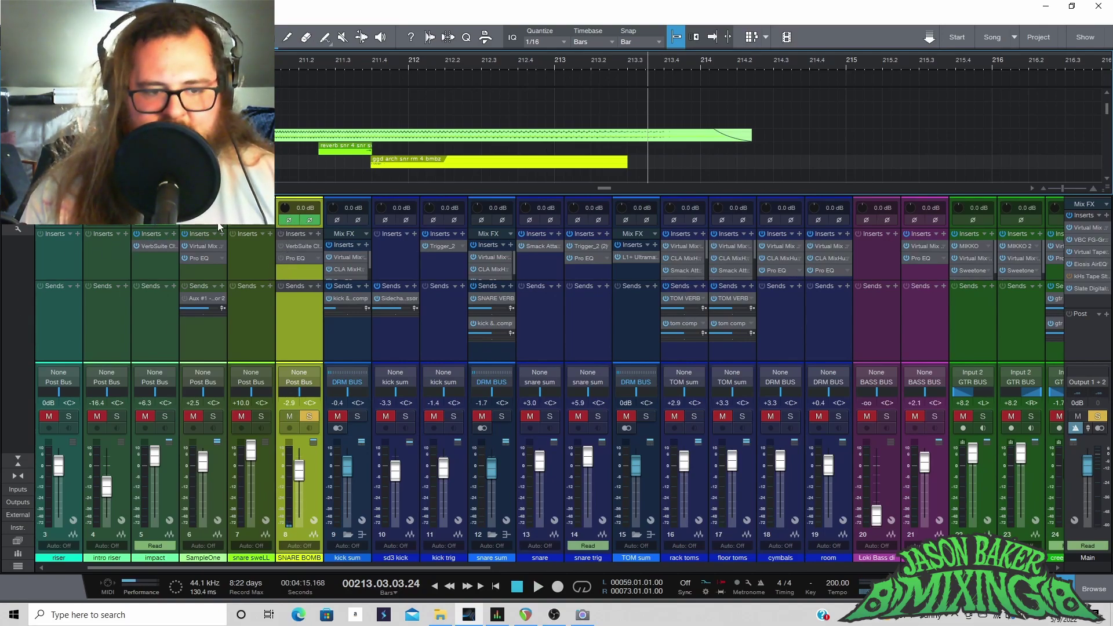
Step: Inspect the VerbSuite Classics and Pro EQ inserts on SNARE BOMB and audition the soloed clip through them from bar 211, beat 3
left_click(364, 60)
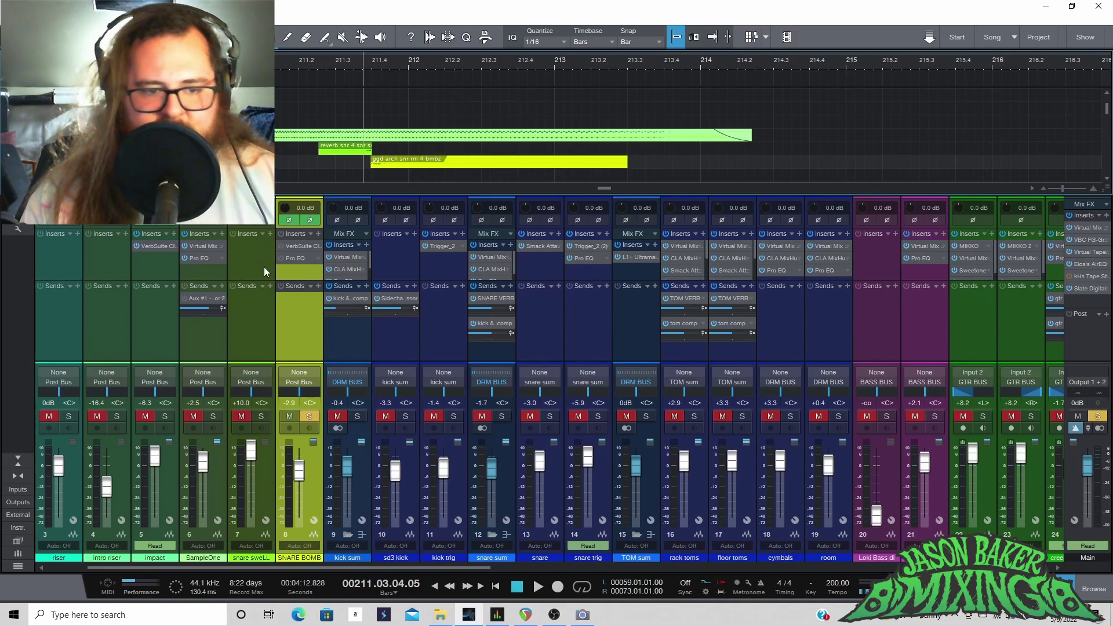
left_click(295, 245)
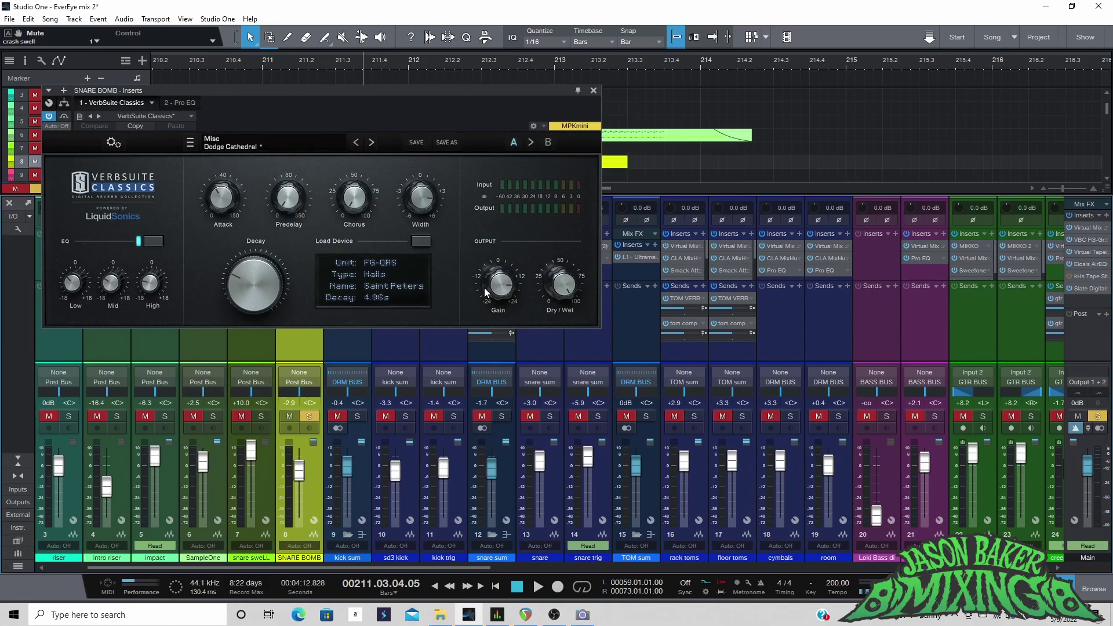
left_click(593, 90)
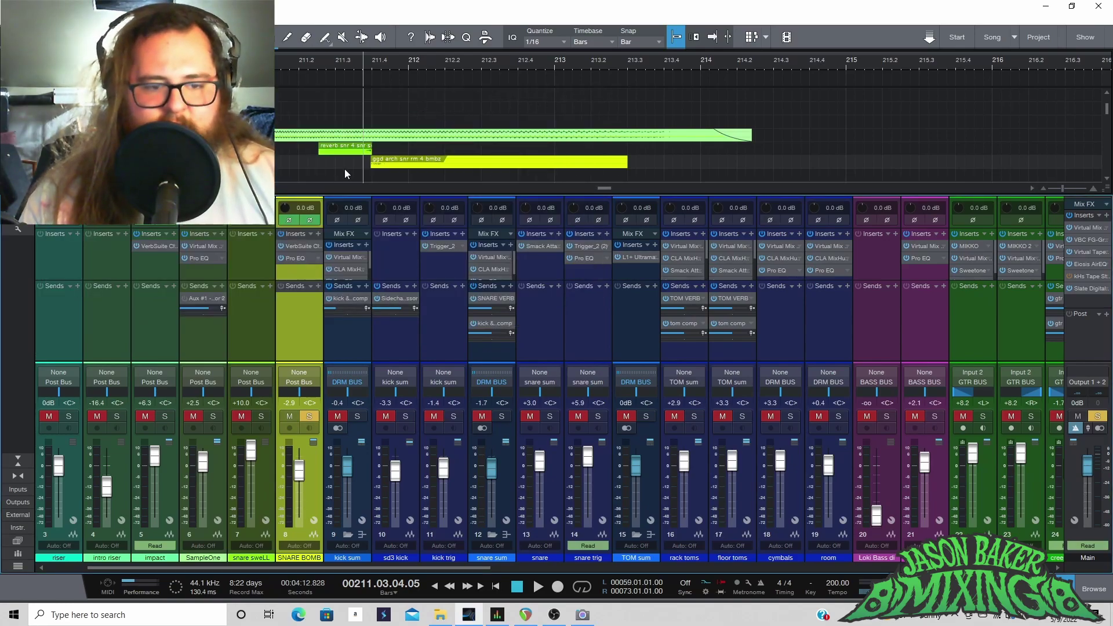
left_click(343, 62)
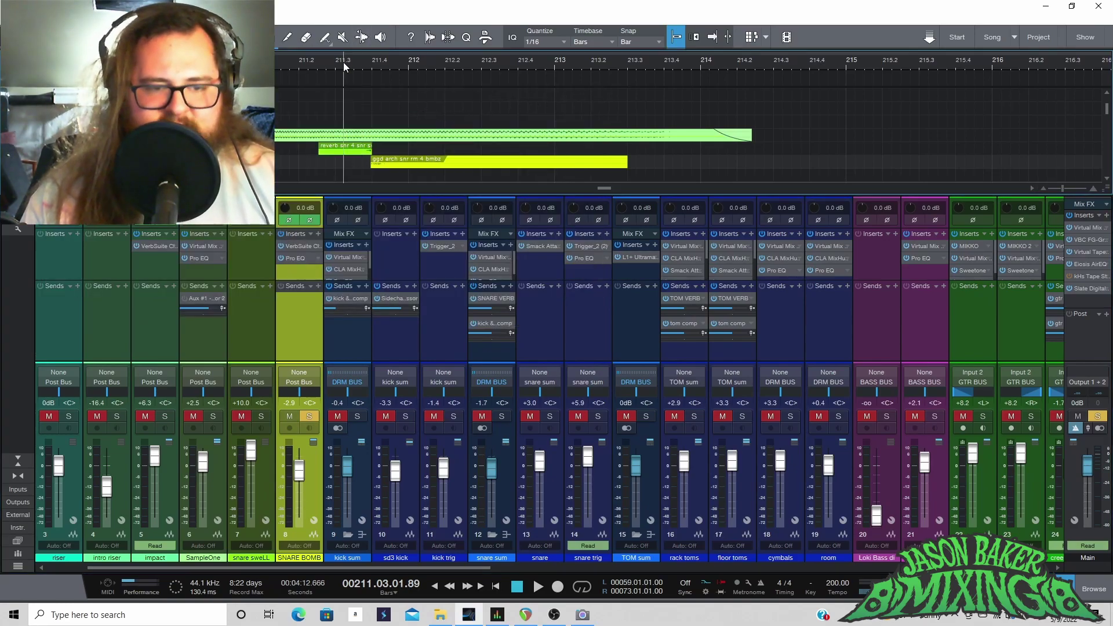
key("space")
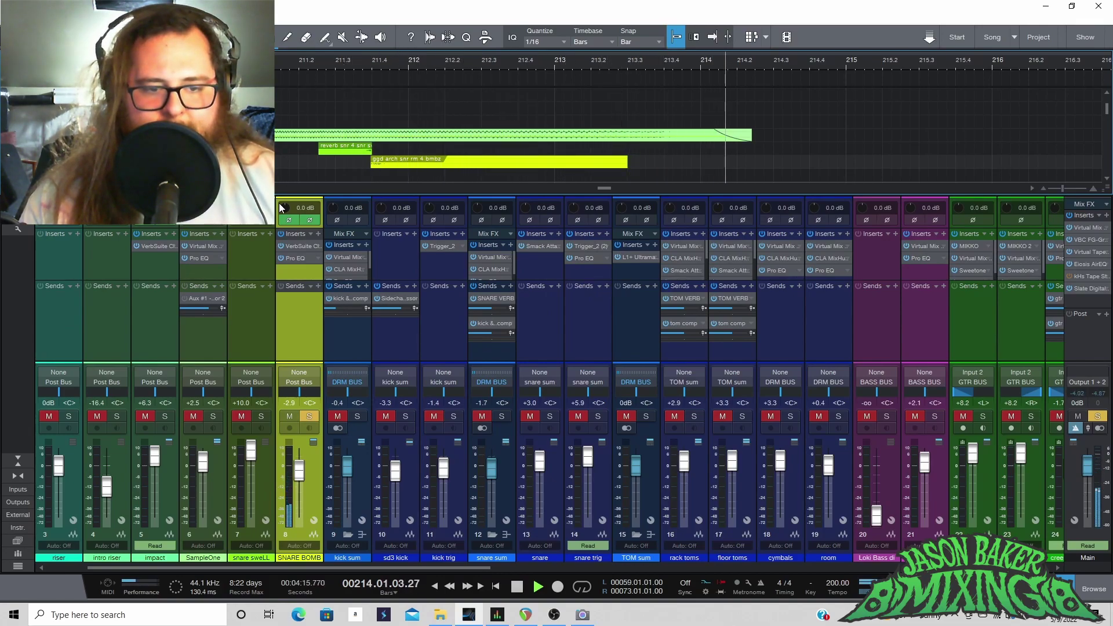
key("space")
double_click(295, 259)
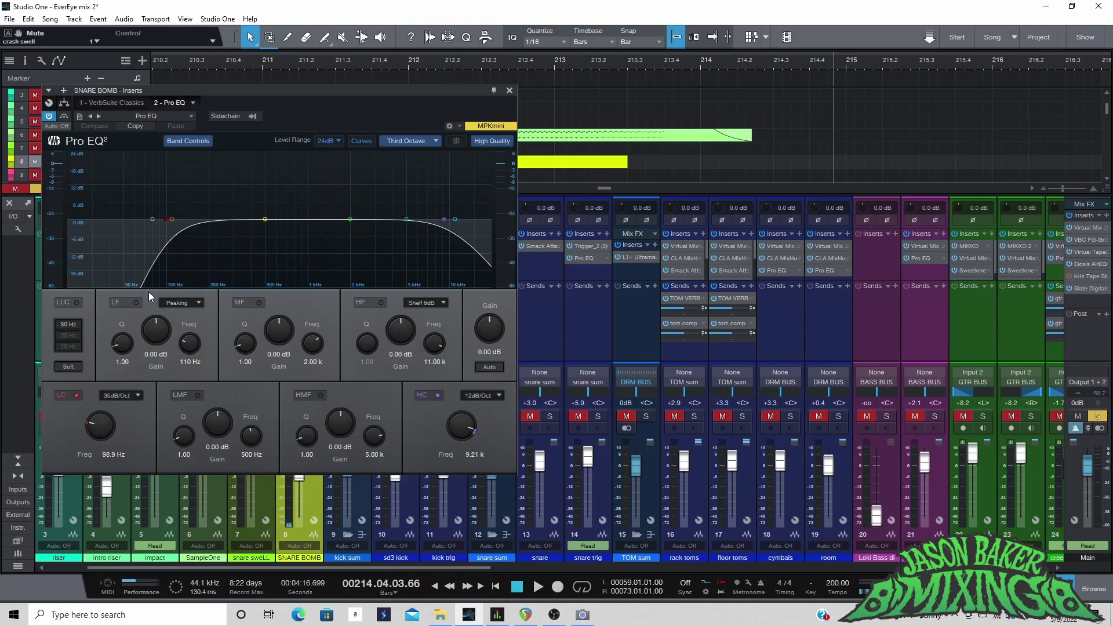
left_click(510, 91)
Step: Unsolo SNARE BOMB and audition it within the full mix from bar 210 to bar 229, saving the song during playback
key("space")
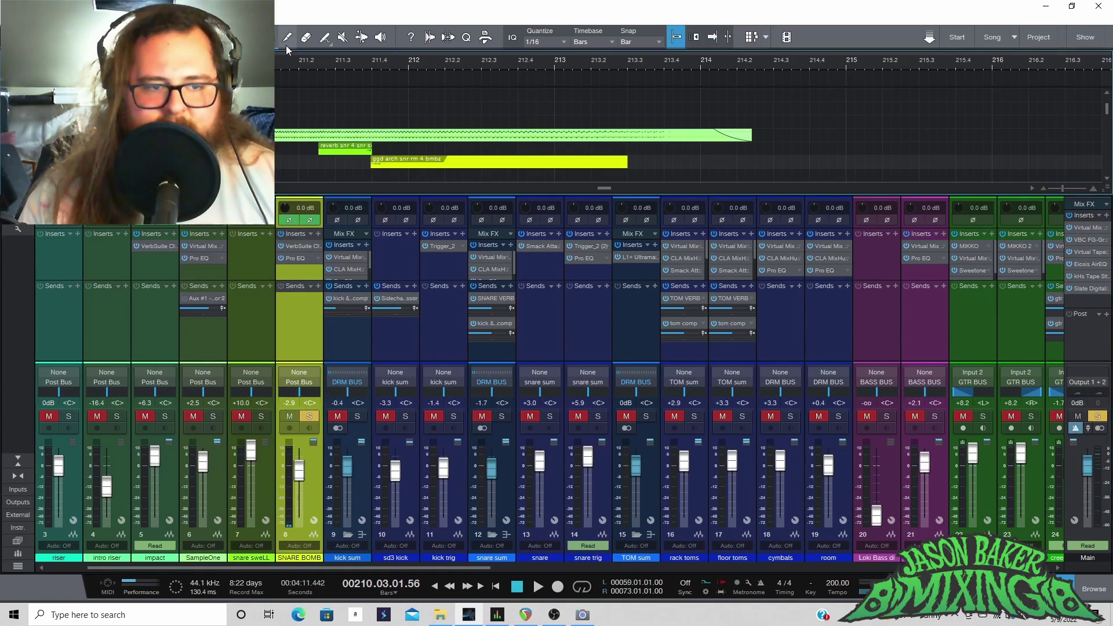
left_click(309, 417)
key("space")
key("space")
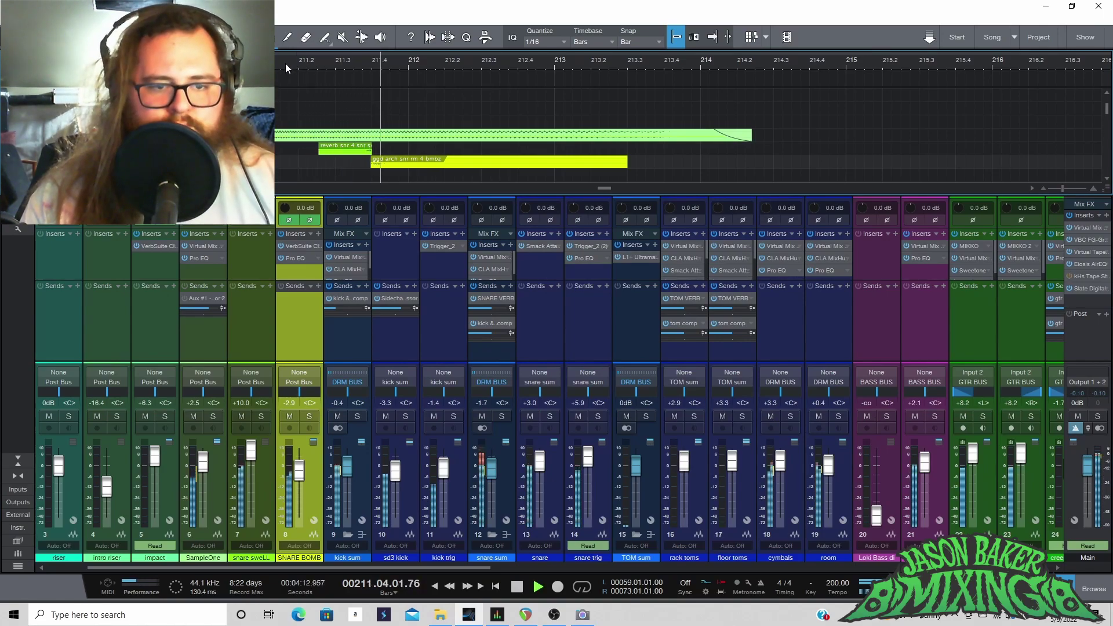
key("w")
key("w")
key("w")
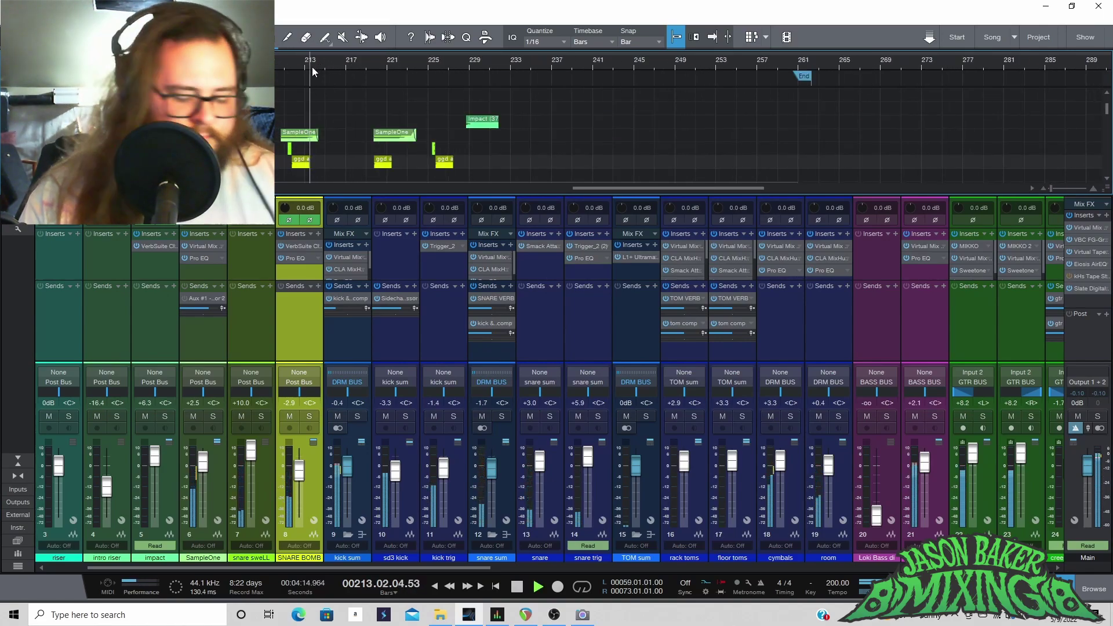
key("ctrl+s")
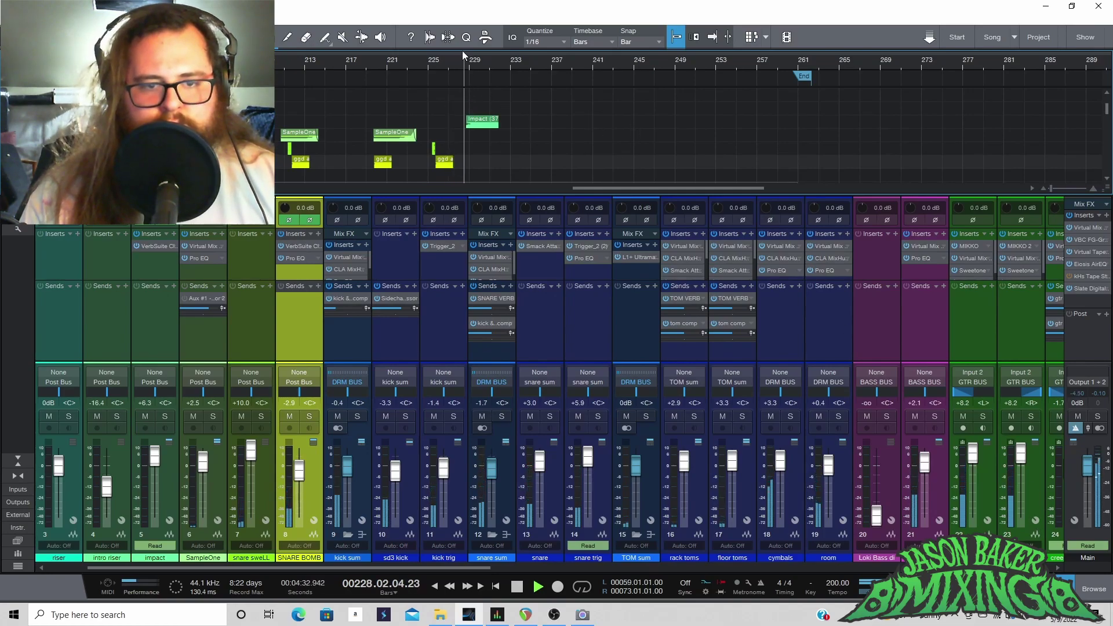
key("space")
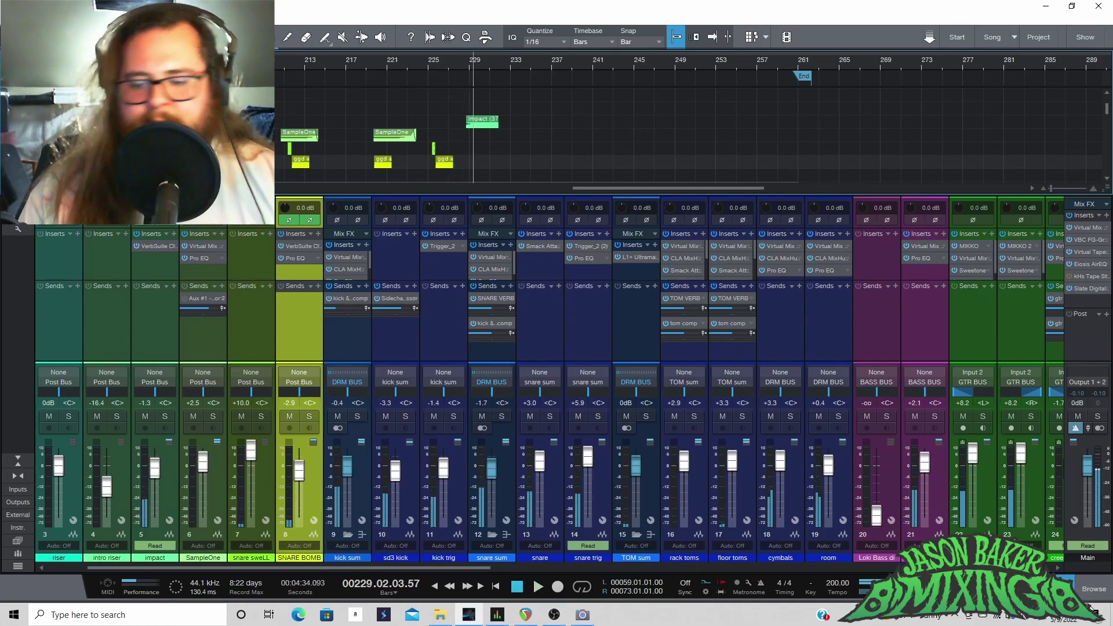
Step: Hide the mixer and look through the arrangement's tracks from the post bus clips to the Main automation
key("F3")
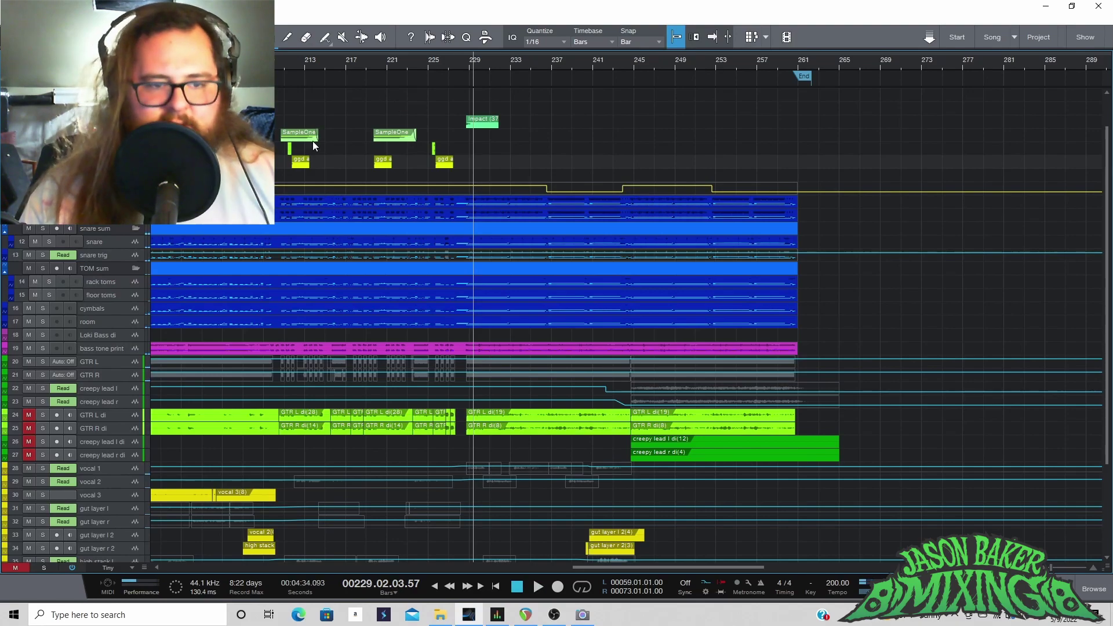
scroll(307, 140, "up", 1)
scroll(695, 121, "down", 2)
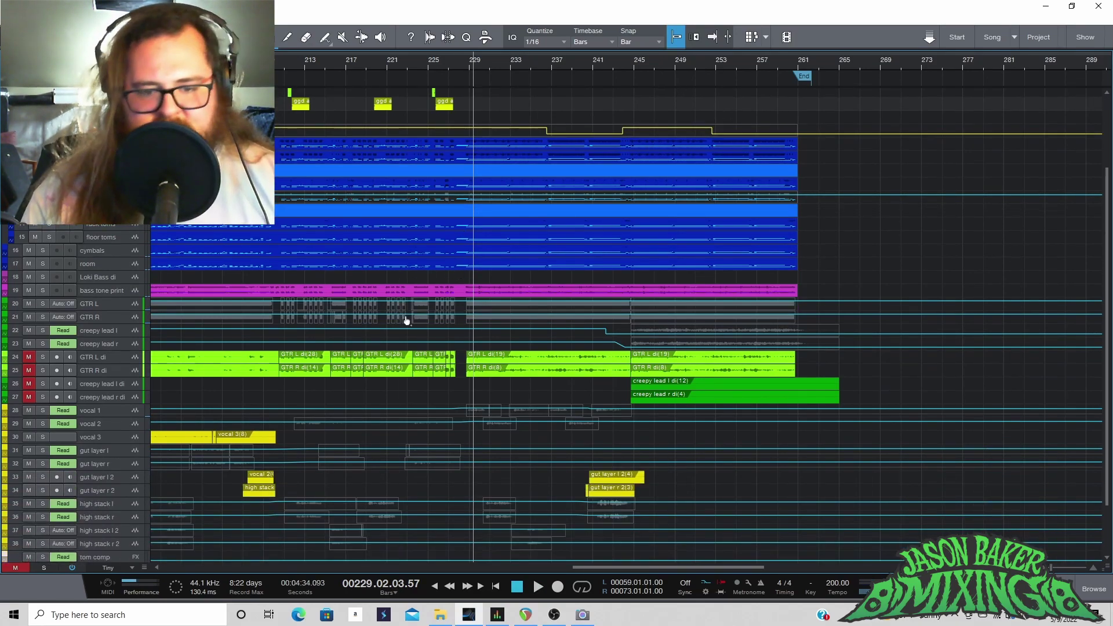
scroll(319, 455, "down", 1)
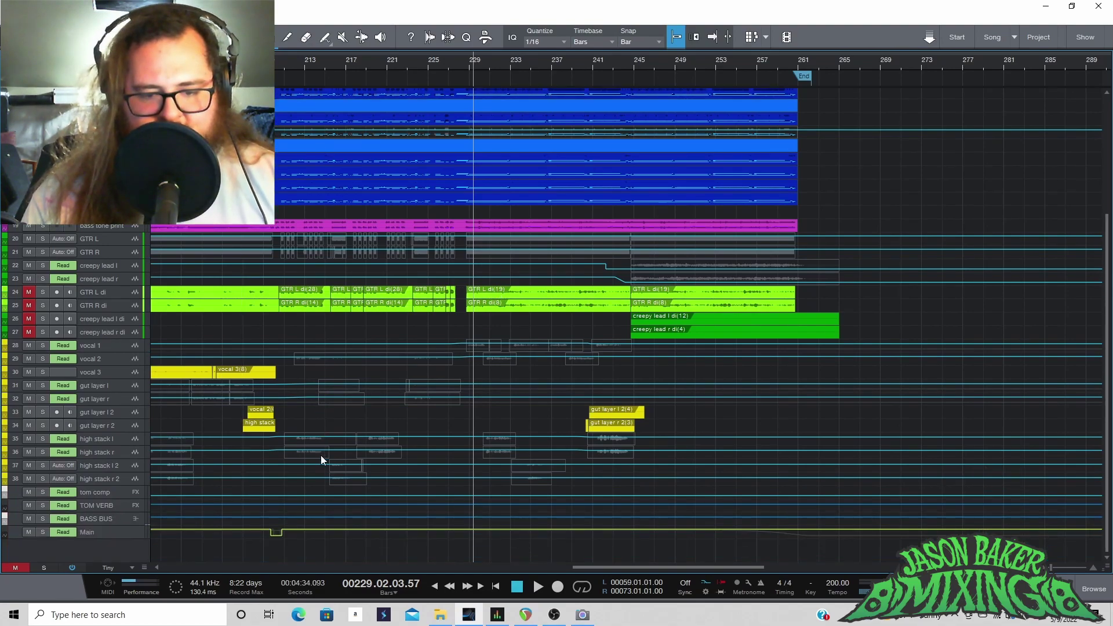
scroll(324, 428, "up", 5)
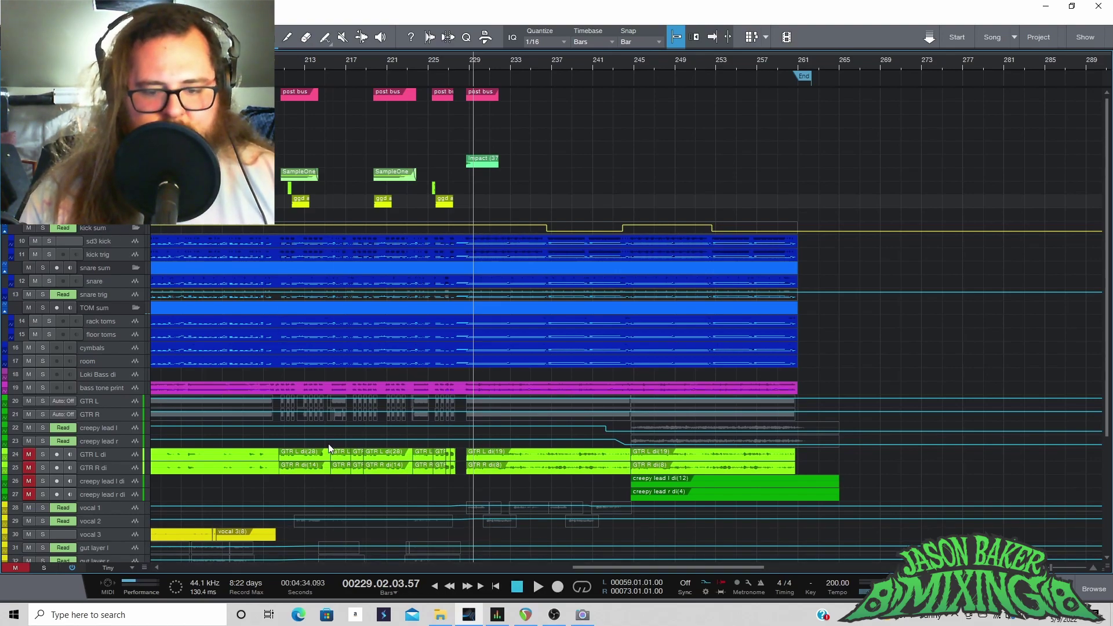
scroll(371, 335, "down", 5)
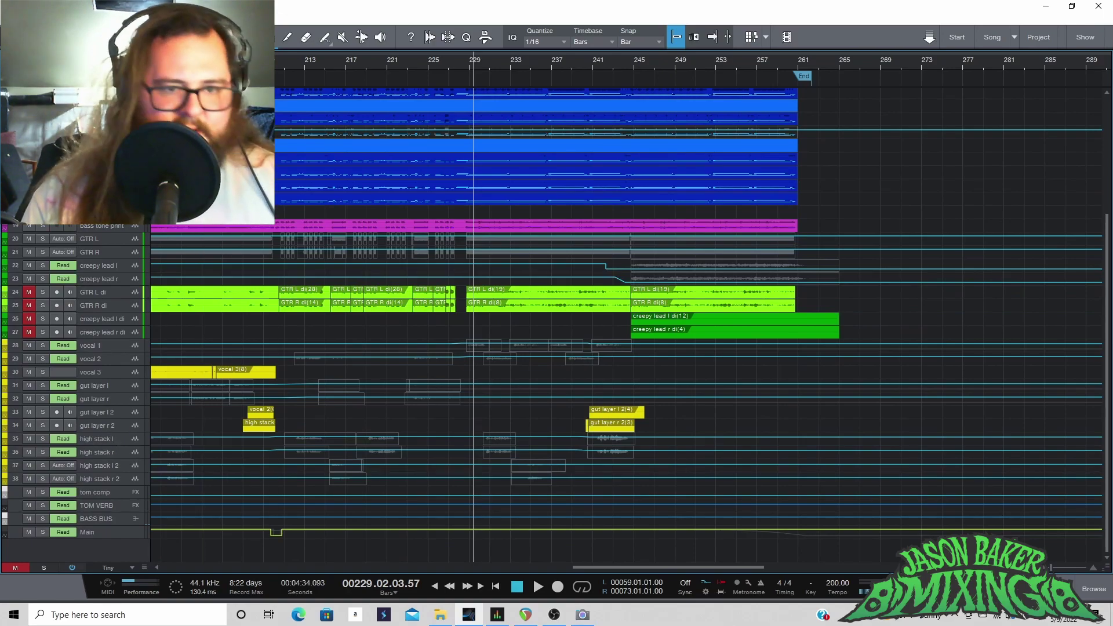
Step: Enlarge the tracks to medium height and examine the automation lanes from the drums and guitars through the vocals to Main
key("shift+w")
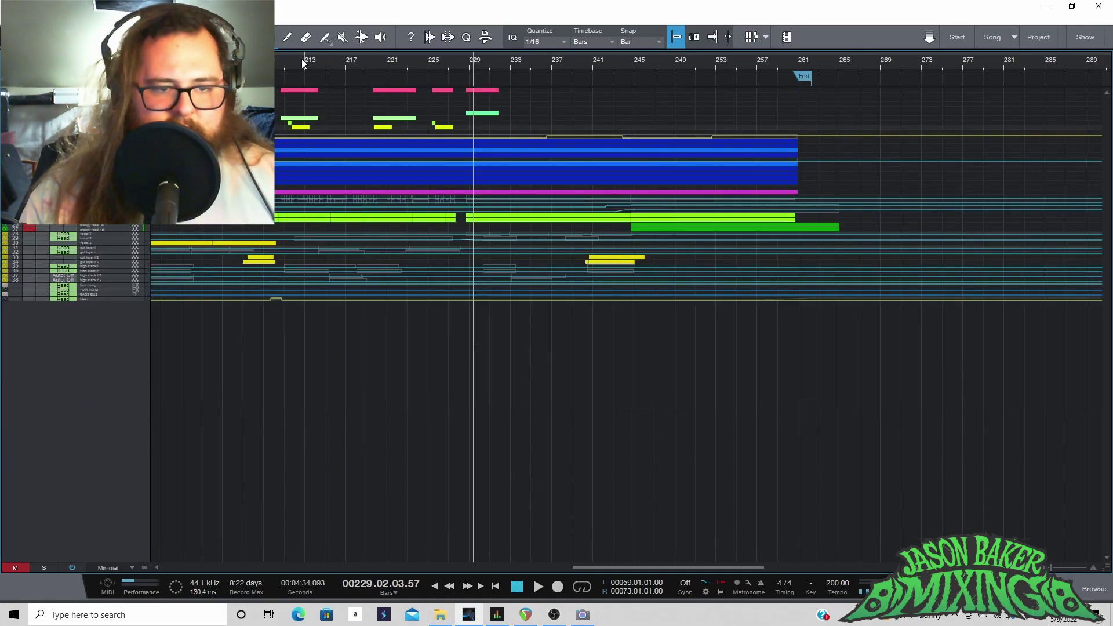
key("shift+e")
key("shift+e")
scroll(296, 368, "down", 10)
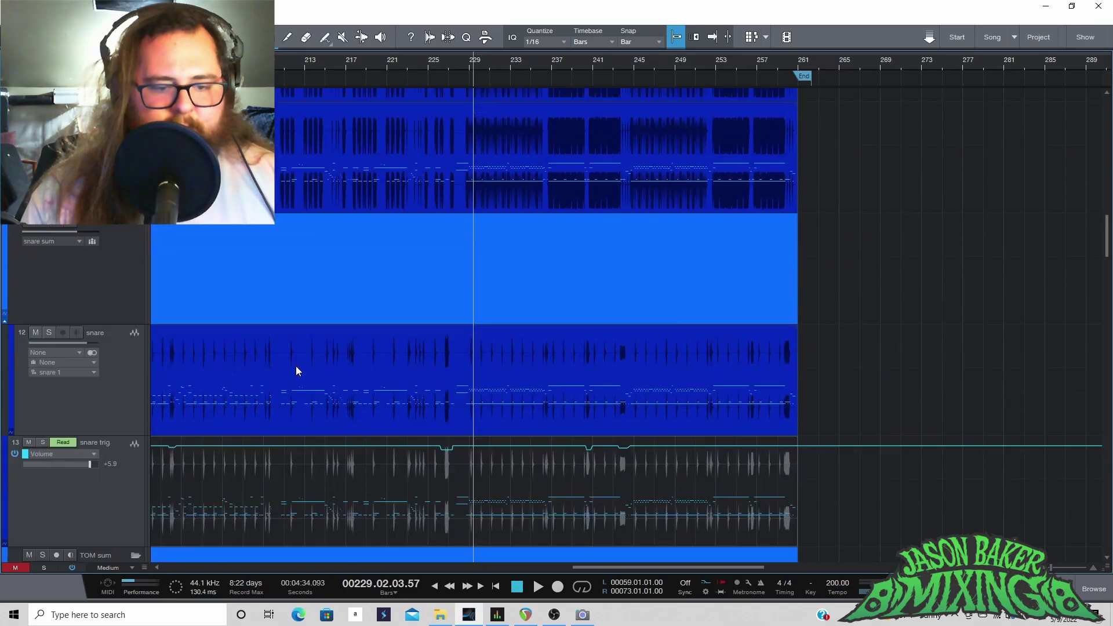
scroll(295, 371, "down", 10)
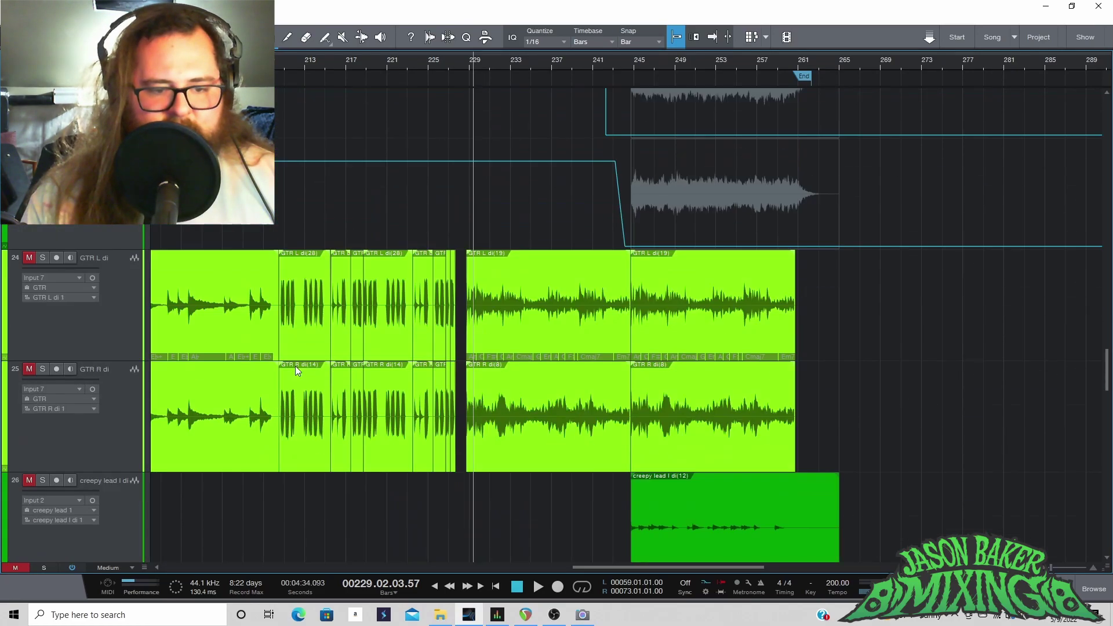
key("w")
key("w")
key("shift+w")
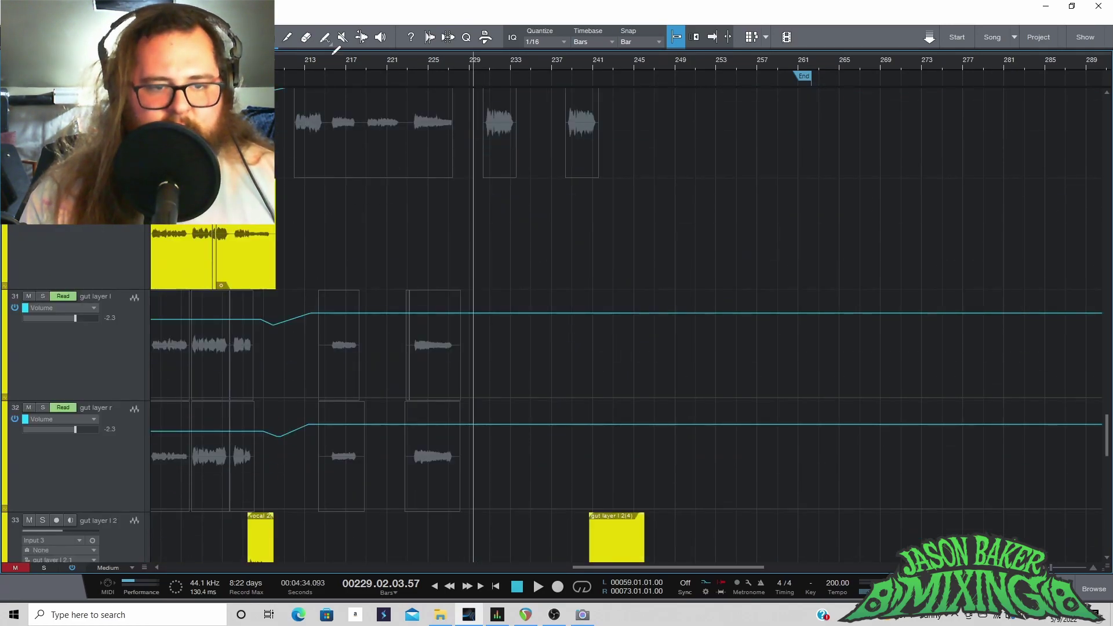
key("shift+e")
scroll(378, 341, "up", 3)
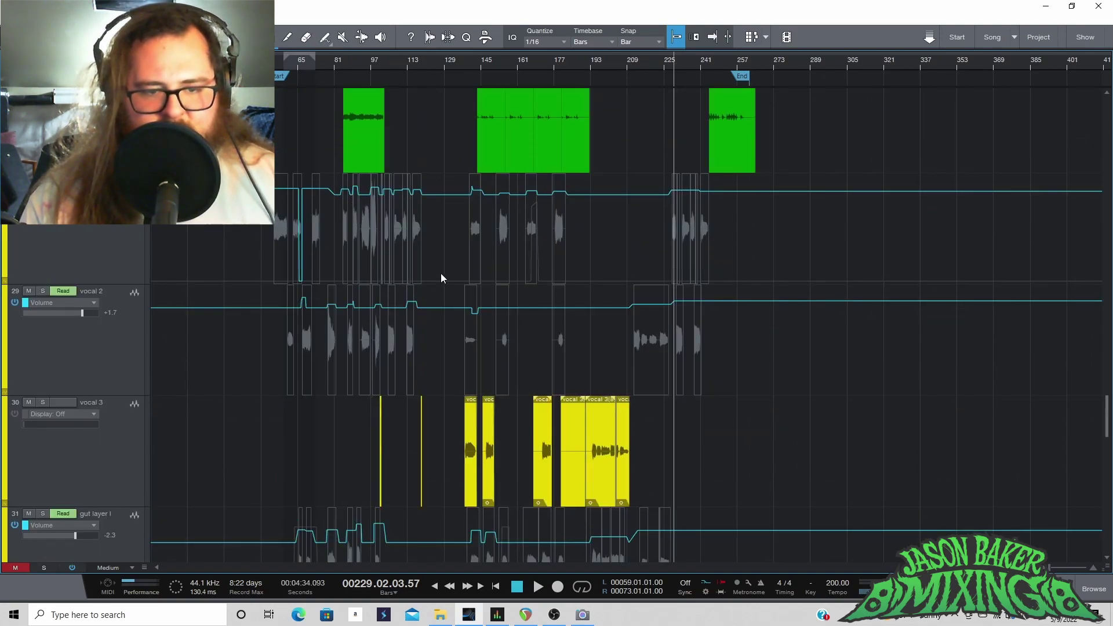
scroll(585, 409, "down", 10)
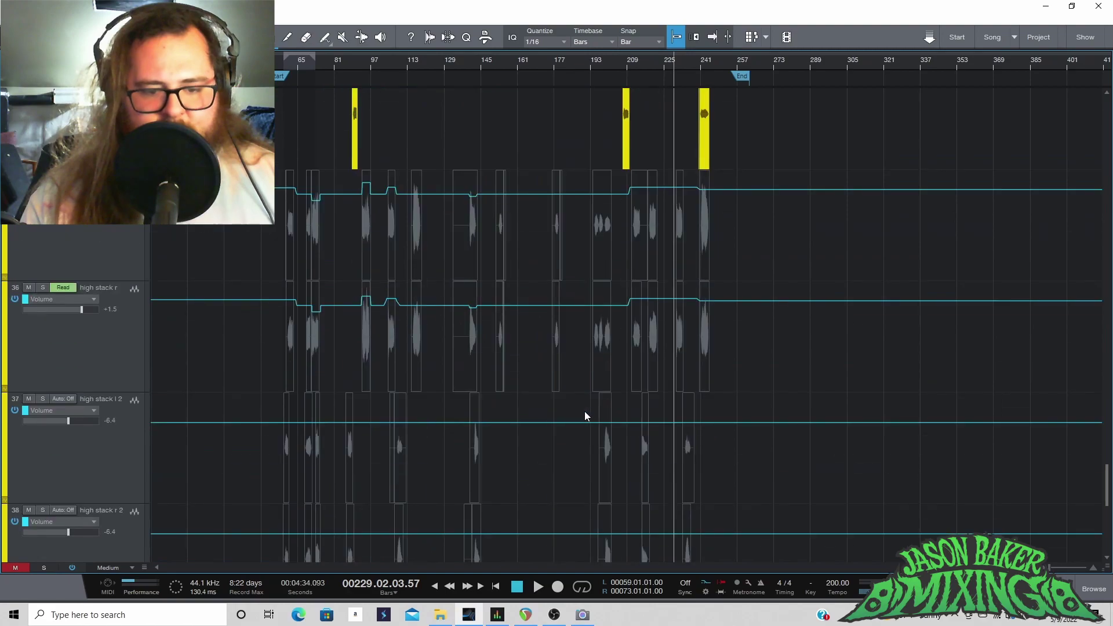
scroll(584, 416, "down", 2)
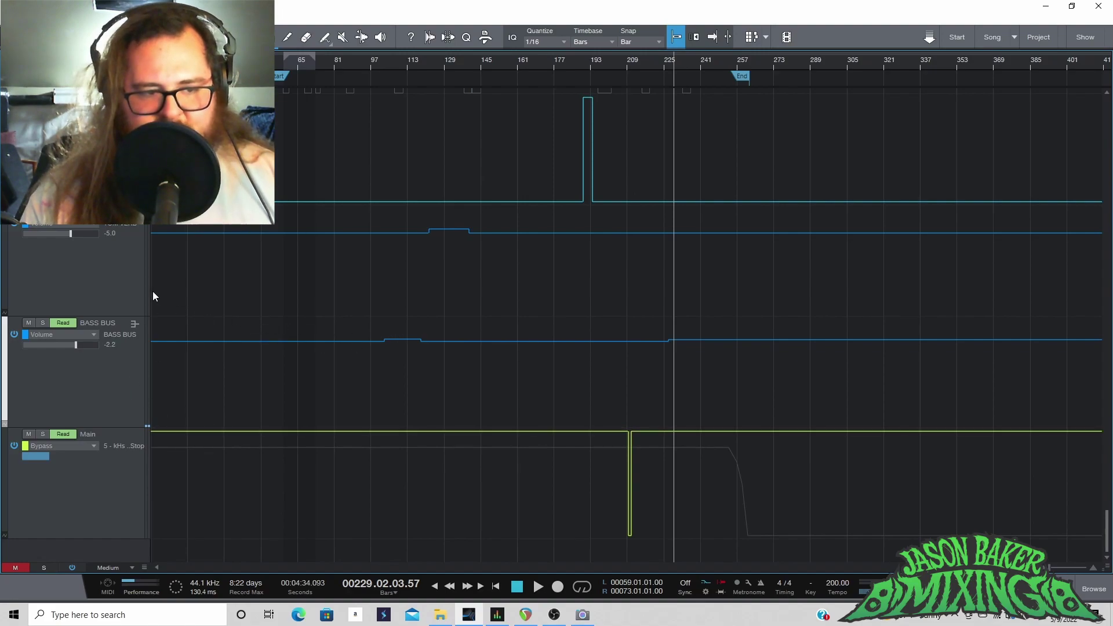
Step: Audition the TOM VERB volume automation from bar 122 and select the BASS BUS track
left_click(428, 60)
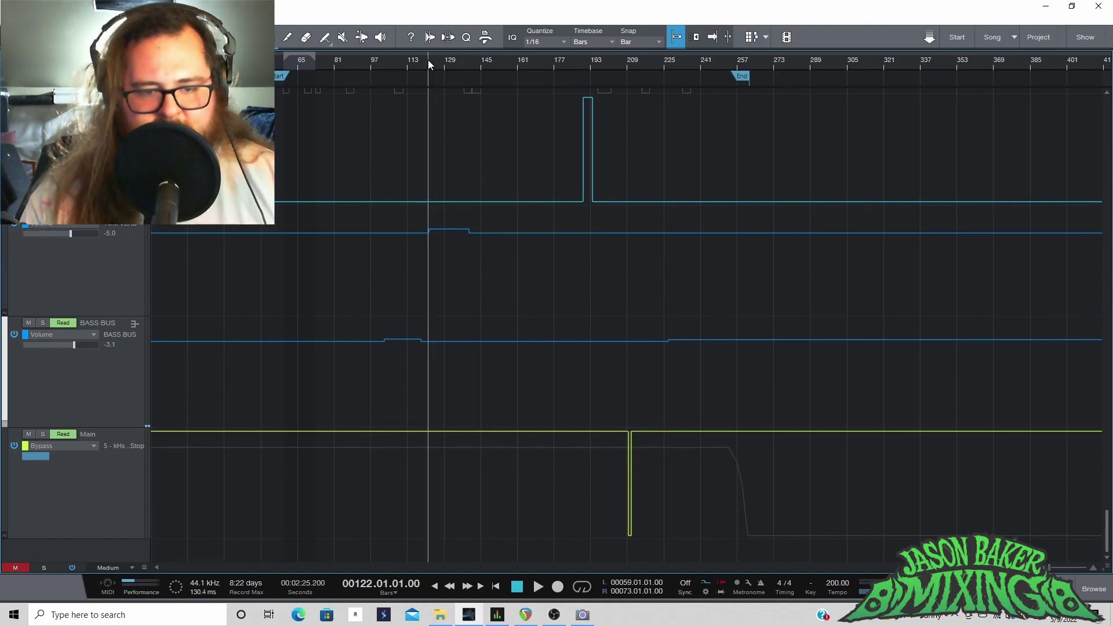
key("space")
key("e")
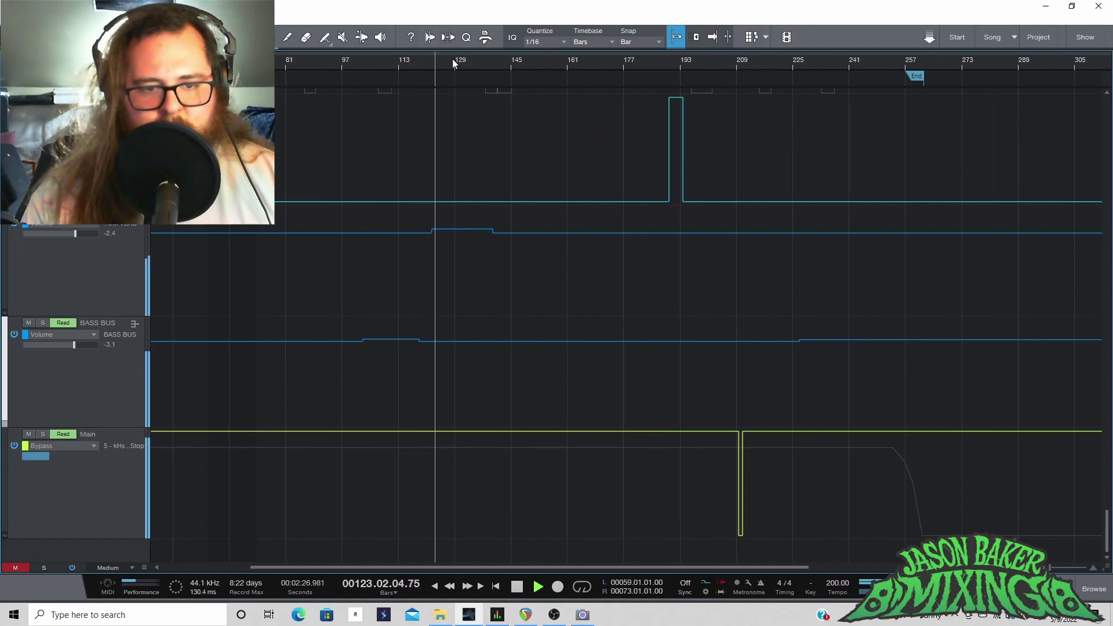
key("space")
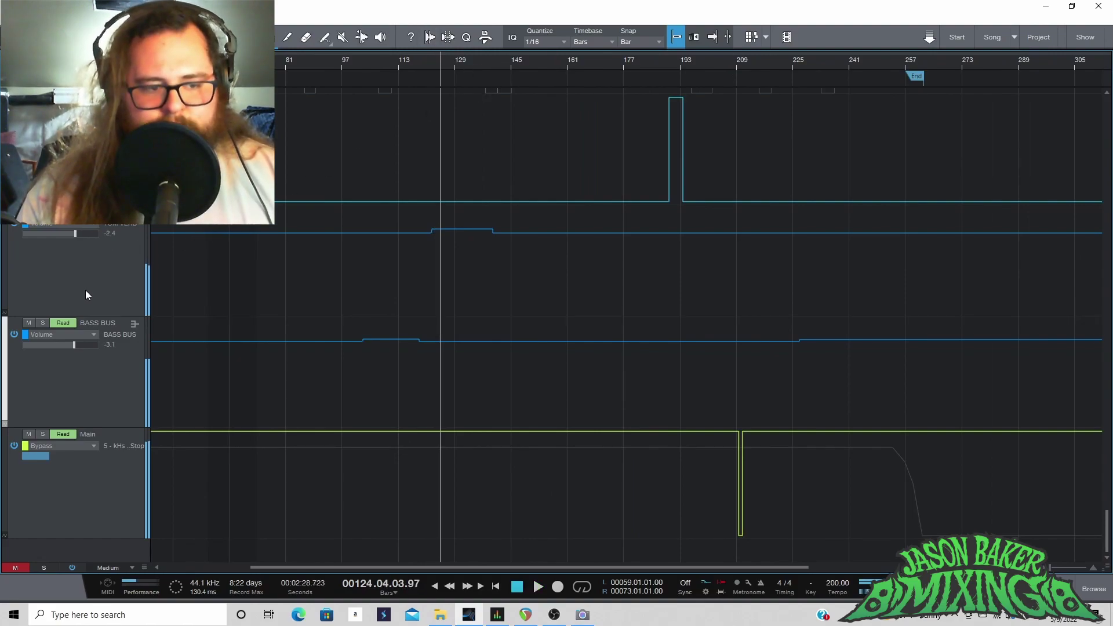
left_click(111, 361)
Step: Select the tom comp track and play from bar 186 through its mute automation, with the arrangement magnified there
scroll(659, 286, "up", 4)
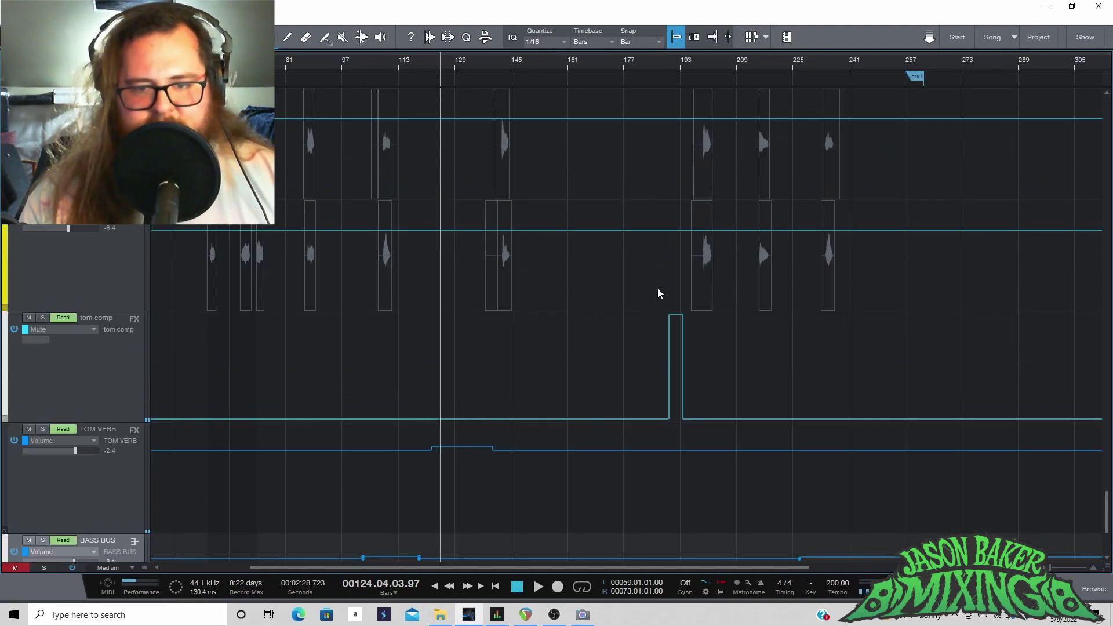
left_click(63, 397)
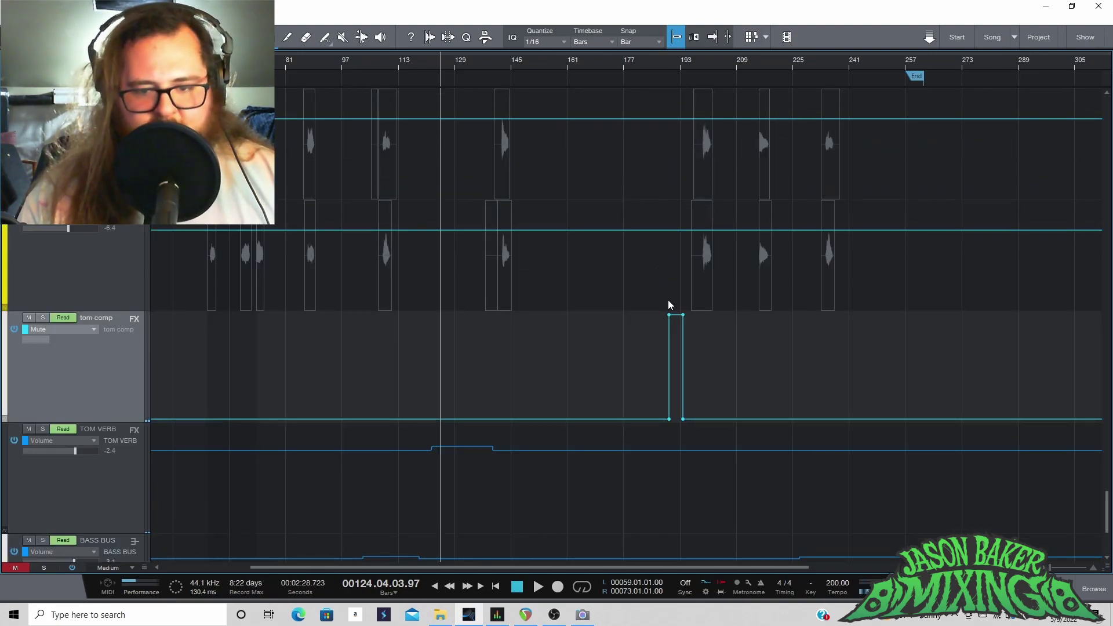
left_click(658, 63)
key("space")
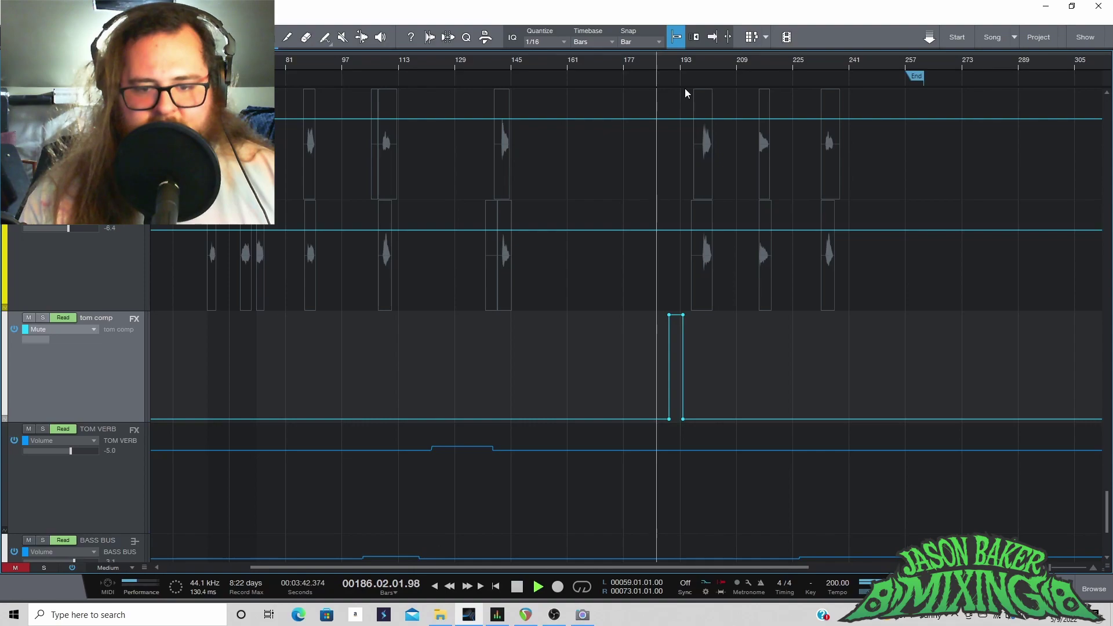
left_click_drag(677, 64, 643, 62)
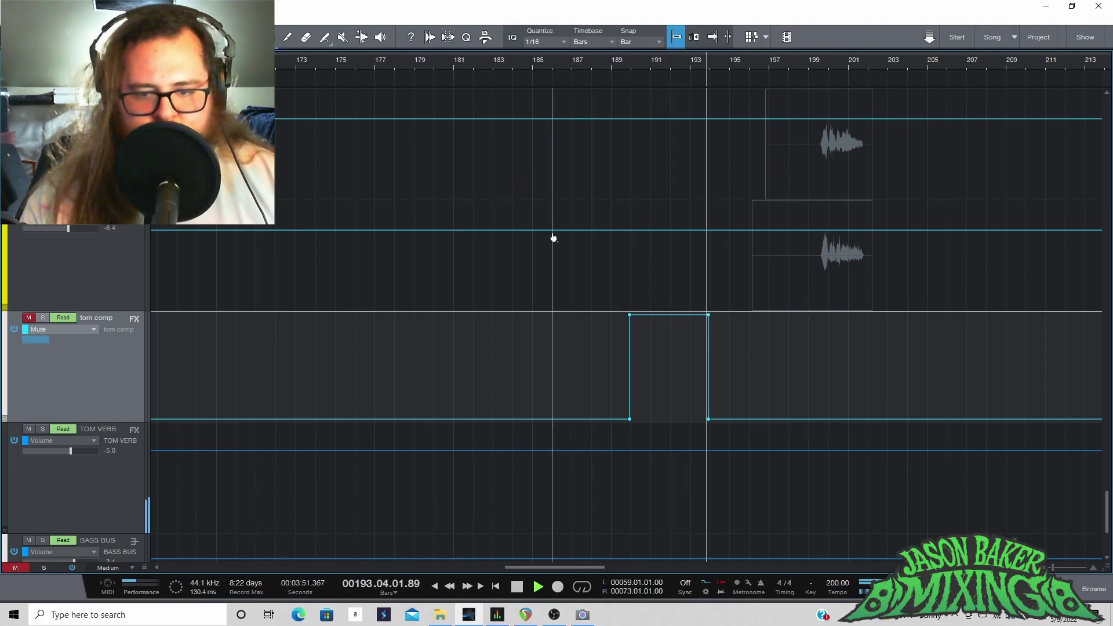
scroll(751, 244, "up", 3)
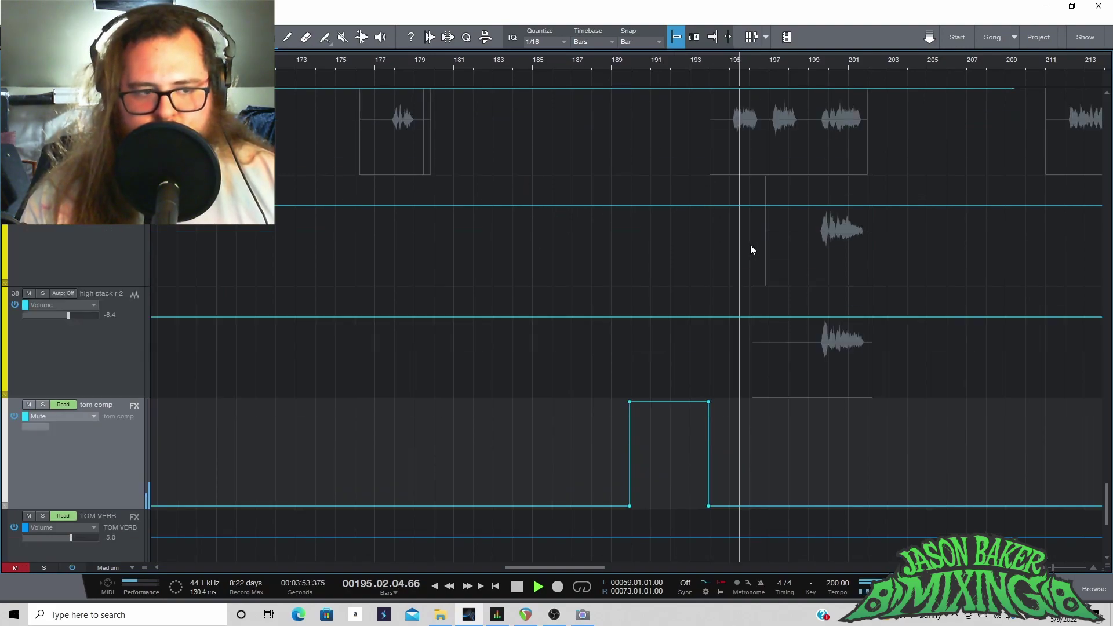
Step: Stop playback and look back through the full-length arrangement from the Main automation up to the post bus clips
scroll(763, 262, "down", 8)
key("space")
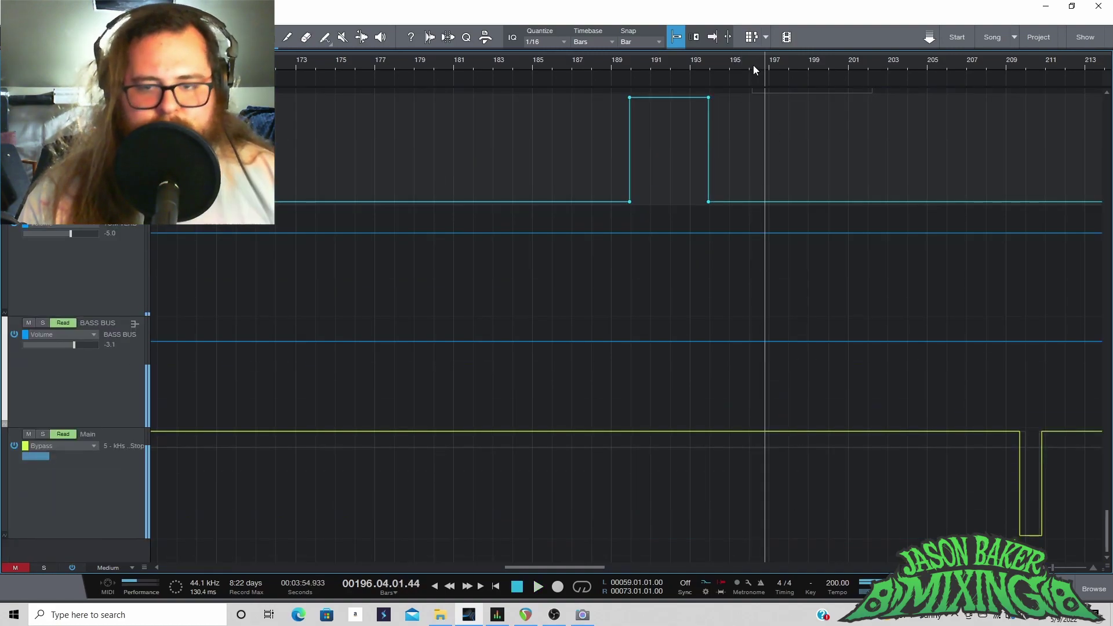
left_click_drag(754, 71, 775, 52)
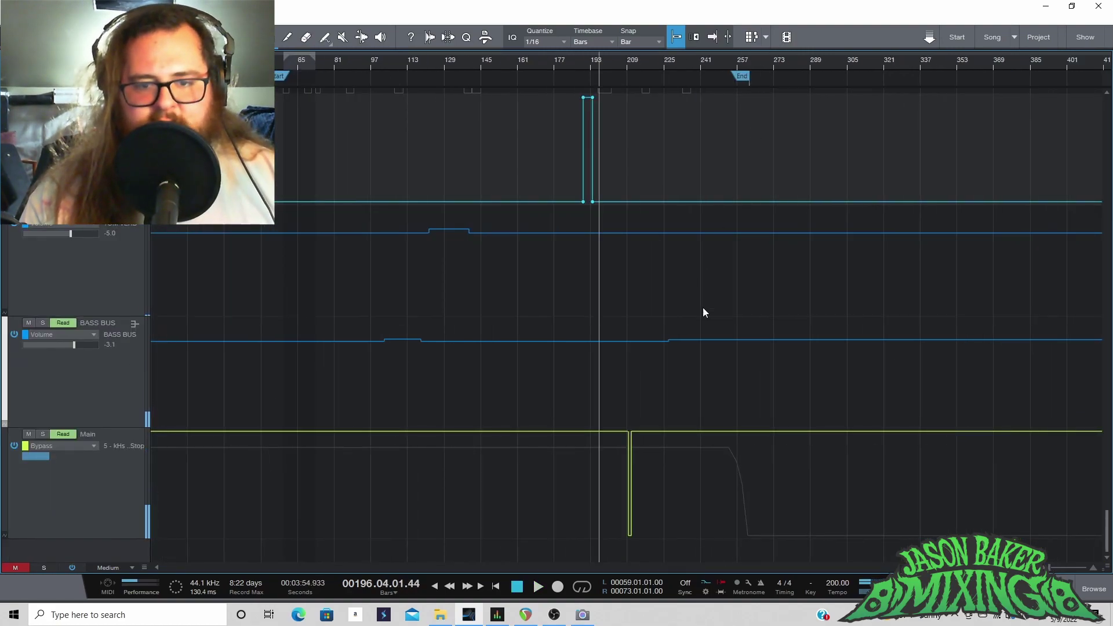
scroll(708, 365, "up", 15)
scroll(732, 364, "up", 15)
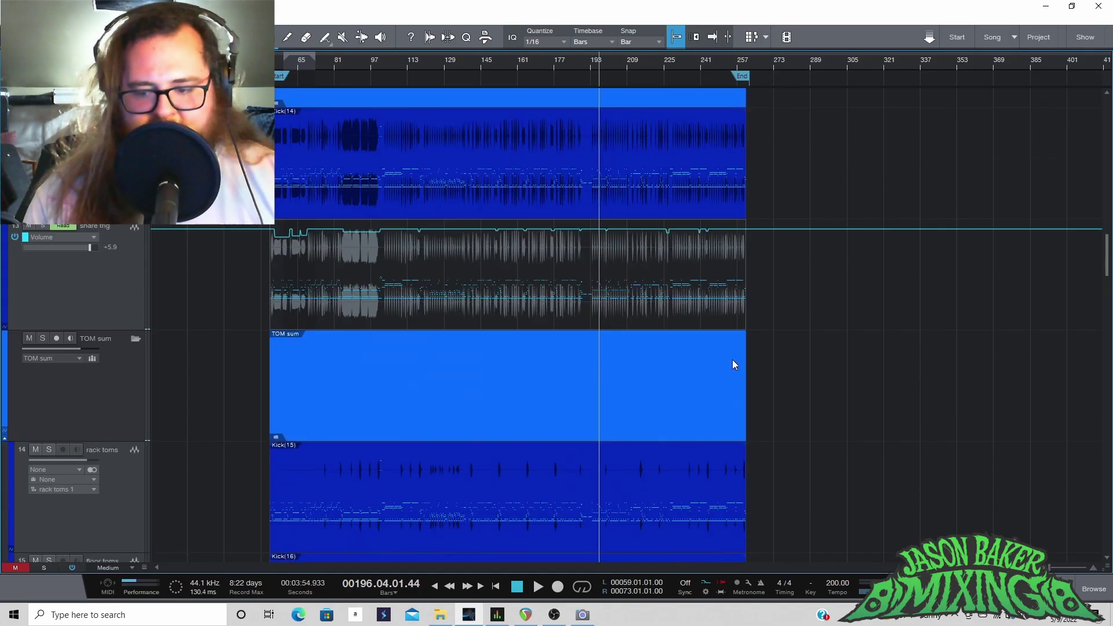
scroll(732, 365, "up", 15)
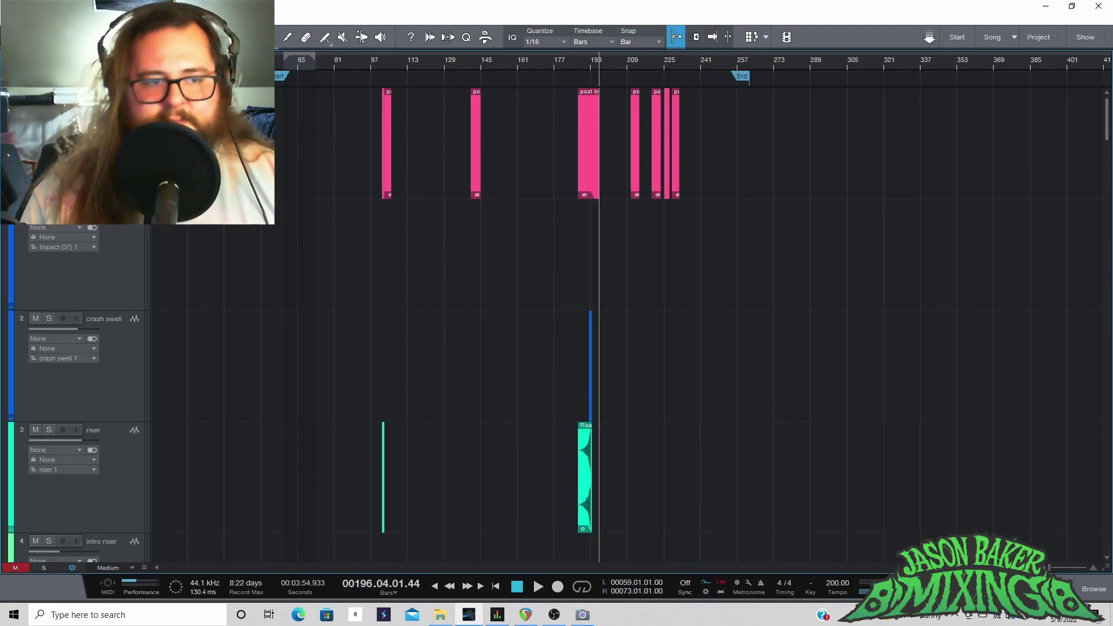
Step: Audition the song's opening bars and stop playback with the kick sum track's Pro EQ 2 bypass automation in view
left_click_drag(278, 58, 275, 60)
key("space")
left_click(259, 59)
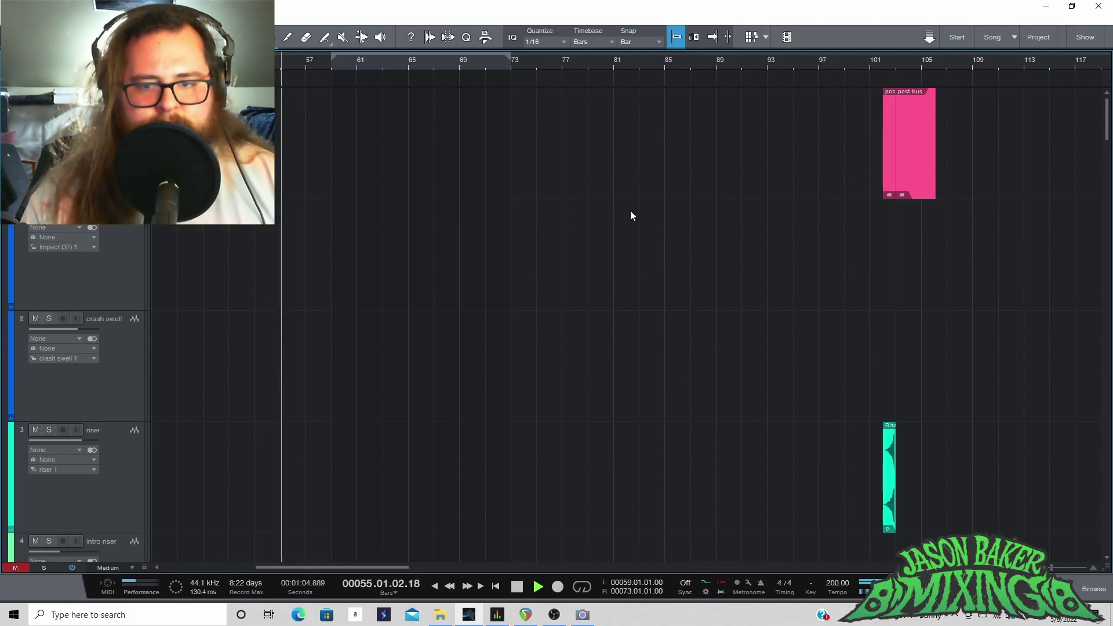
left_click_drag(550, 66, 625, 223)
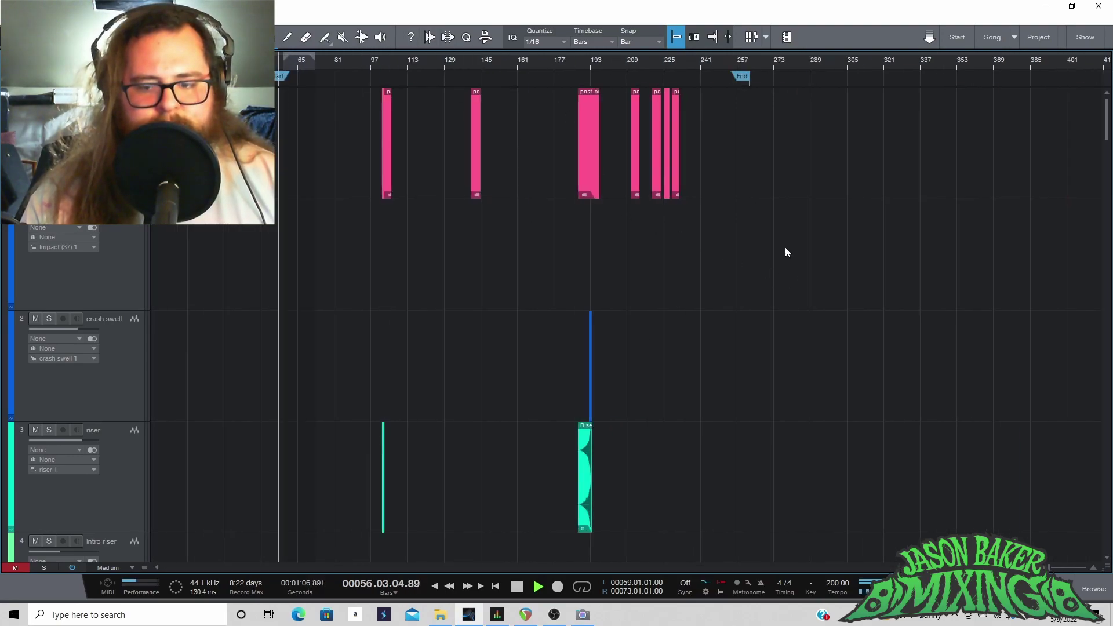
scroll(860, 349, "down", 10)
key("space")
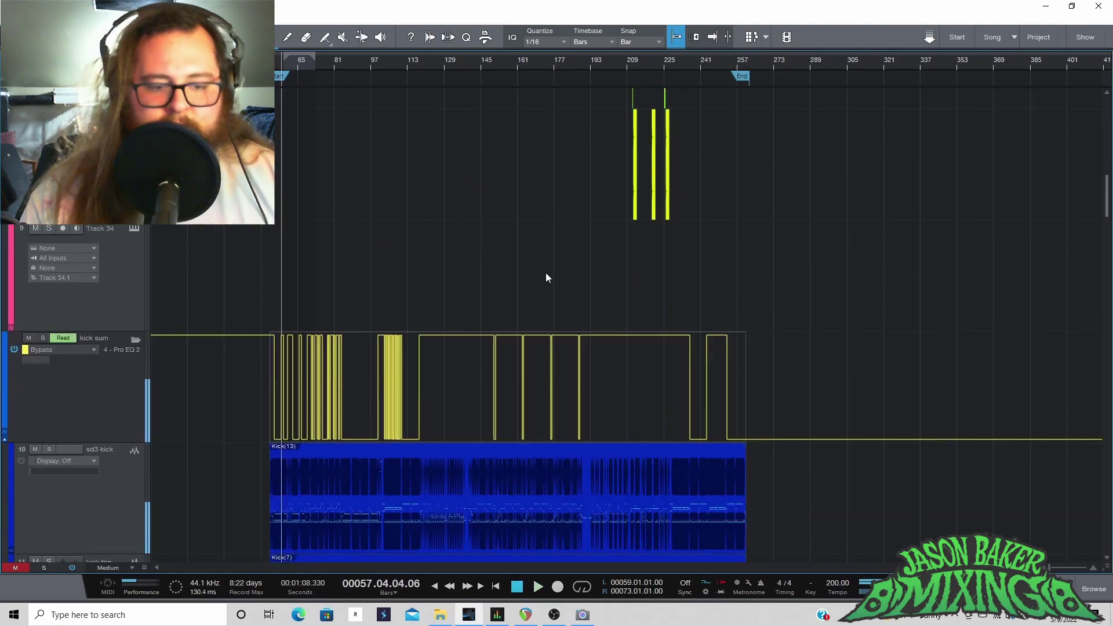
Step: Place the playback position at the Start marker on bar 53, with the kick sum bypass automation magnified there
left_click(289, 69)
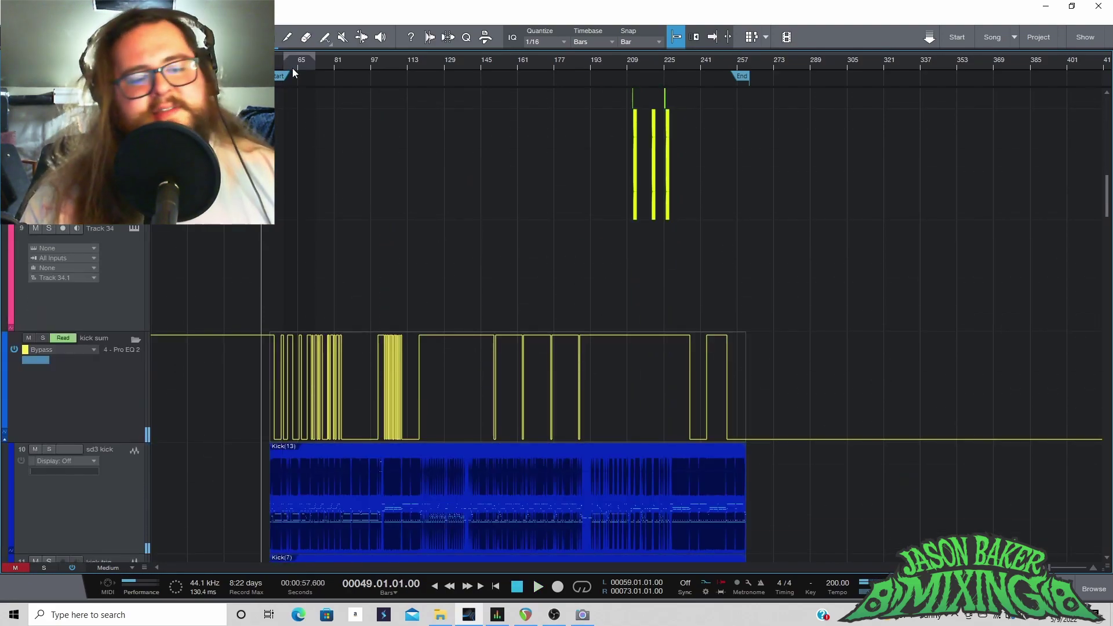
left_click_drag(292, 68, 324, 57)
left_click(324, 57)
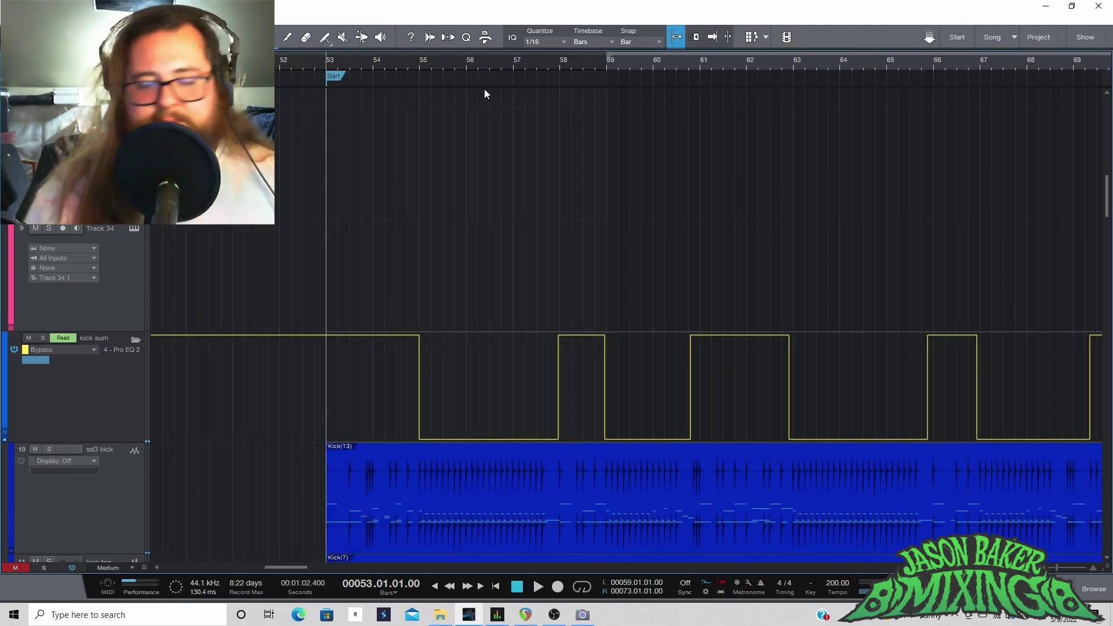